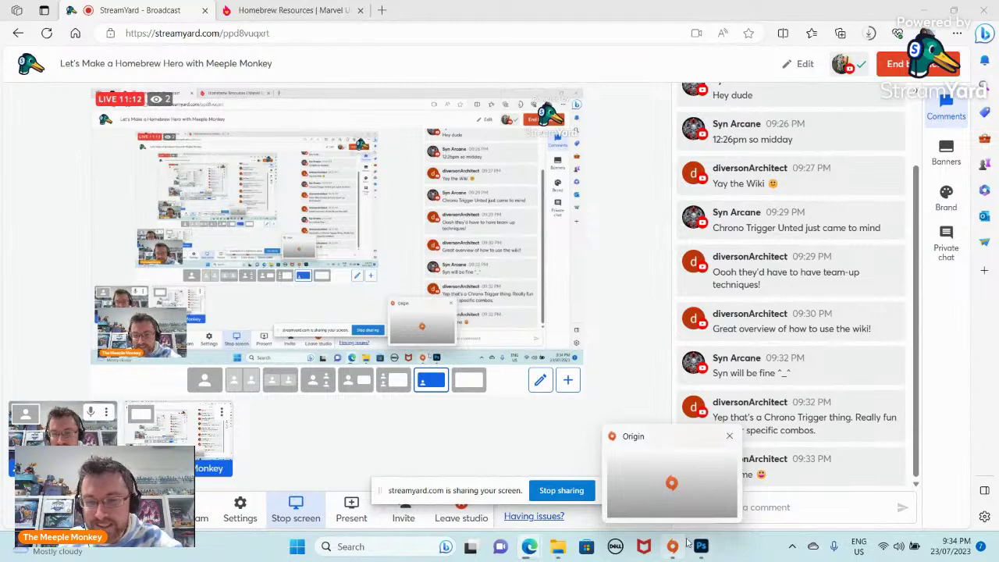
Switch to Photoshop with the Hero_ProPrint_2.8.psd card template, enlarge its window to fill most of the screen and dismiss the Discord notification.
{"action": "left_click", "coordinate": [643, 506]}
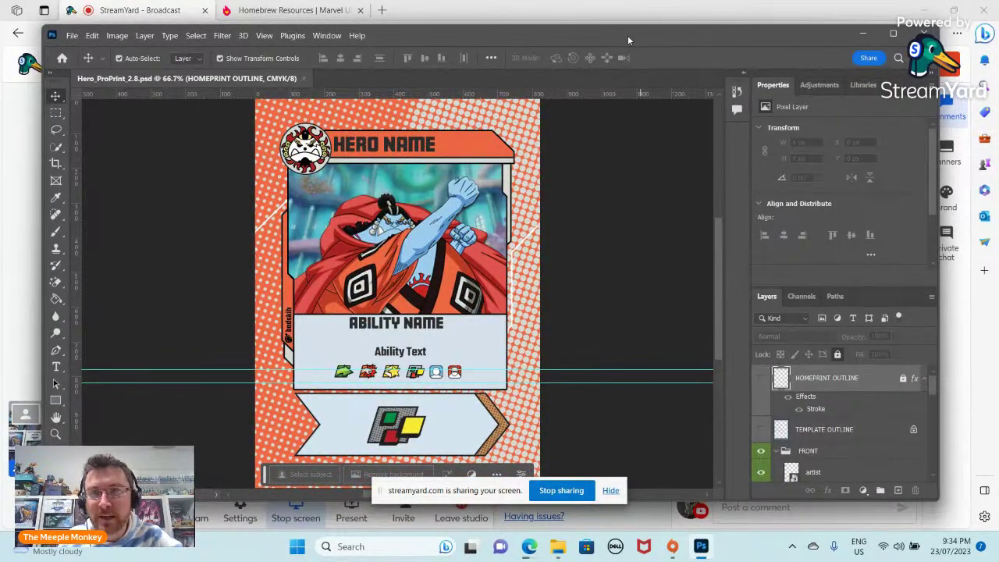
{"action": "left_click_drag", "start_coordinate": [628, 35], "coordinate": [369, 68]}
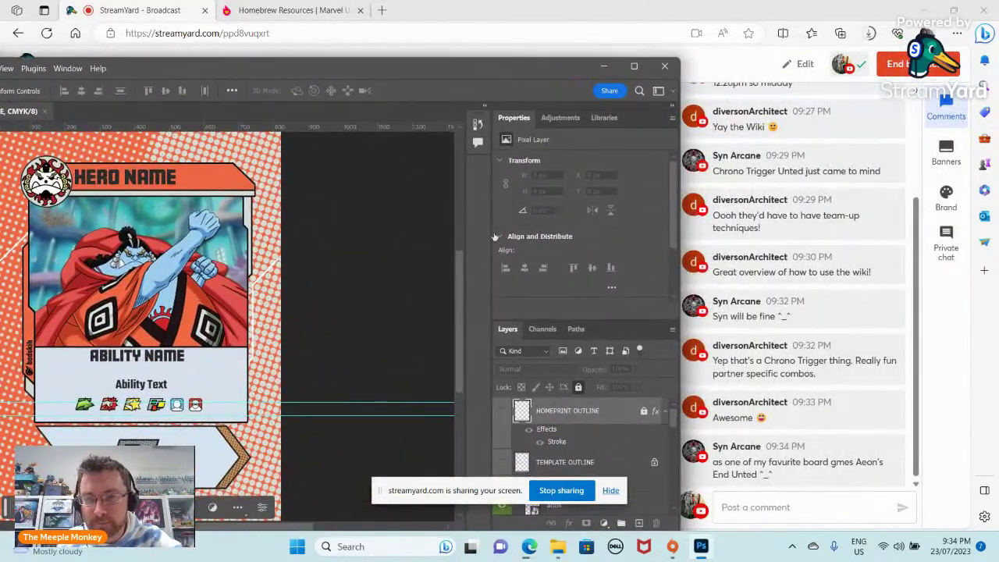
{"action": "mouse_move", "coordinate": [789, 477]}
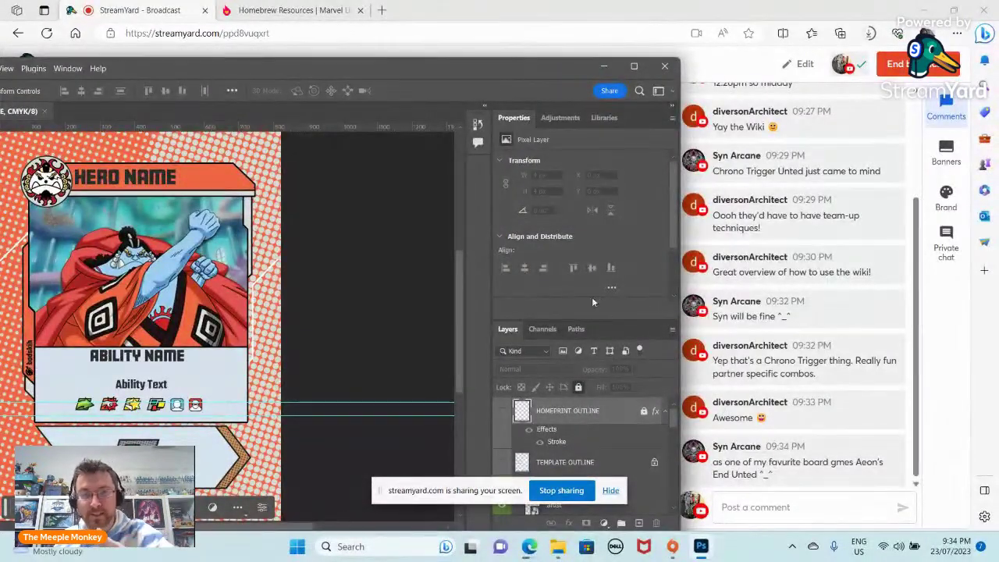
{"action": "left_click_drag", "start_coordinate": [411, 69], "coordinate": [662, 24]}
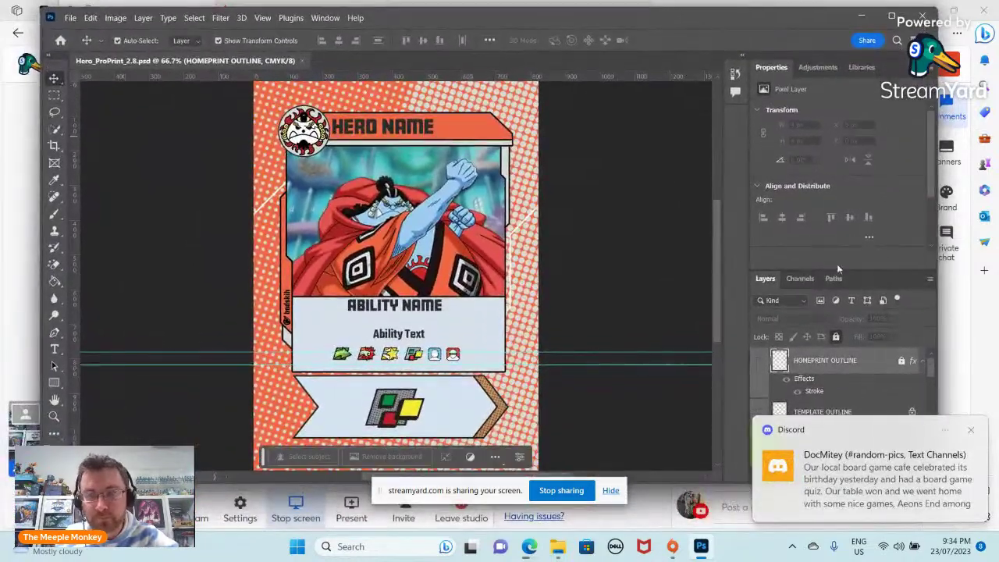
{"action": "left_click", "coordinate": [972, 433]}
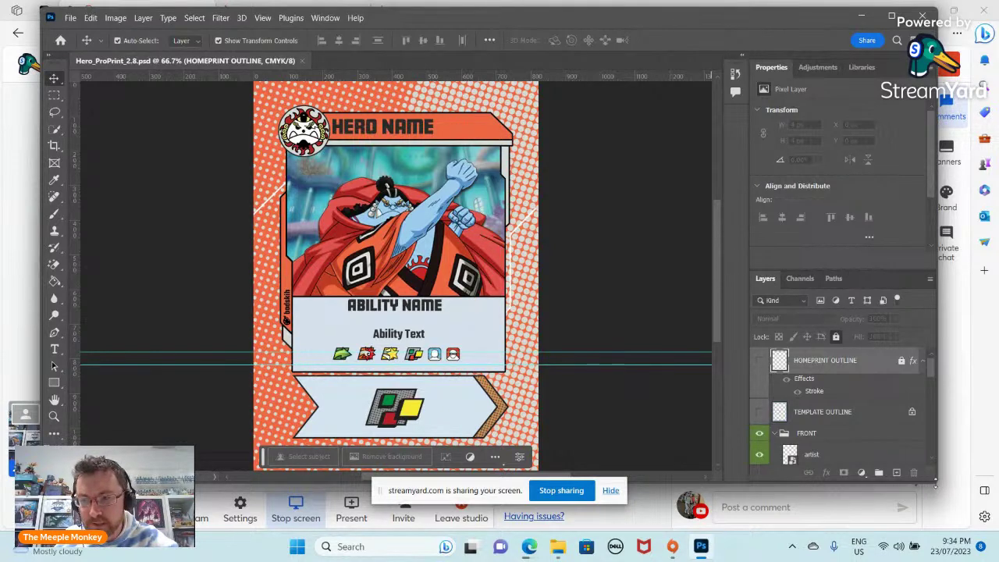
{"action": "left_click_drag", "start_coordinate": [939, 485], "coordinate": [971, 528]}
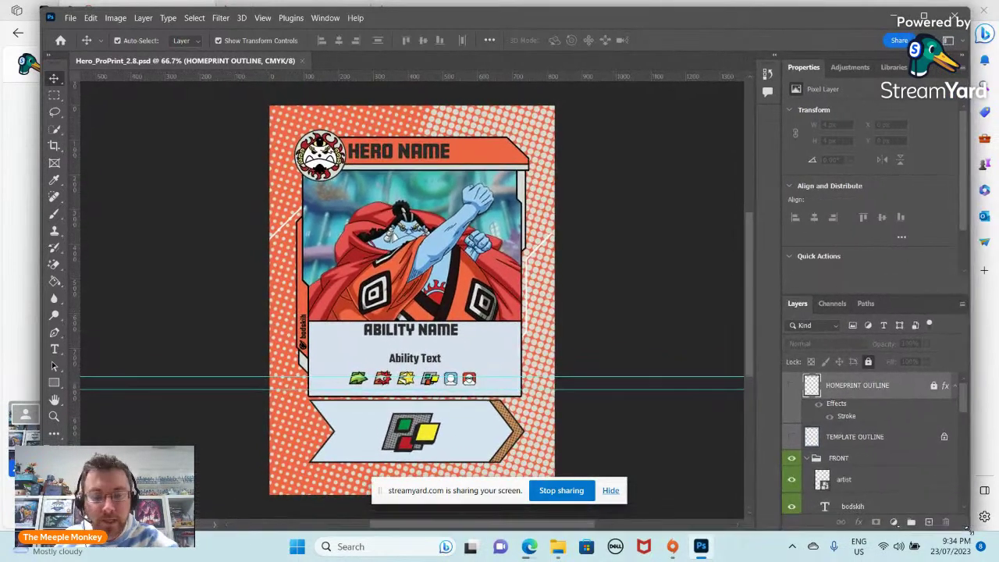
{"action": "left_click_drag", "start_coordinate": [645, 24], "coordinate": [632, 22]}
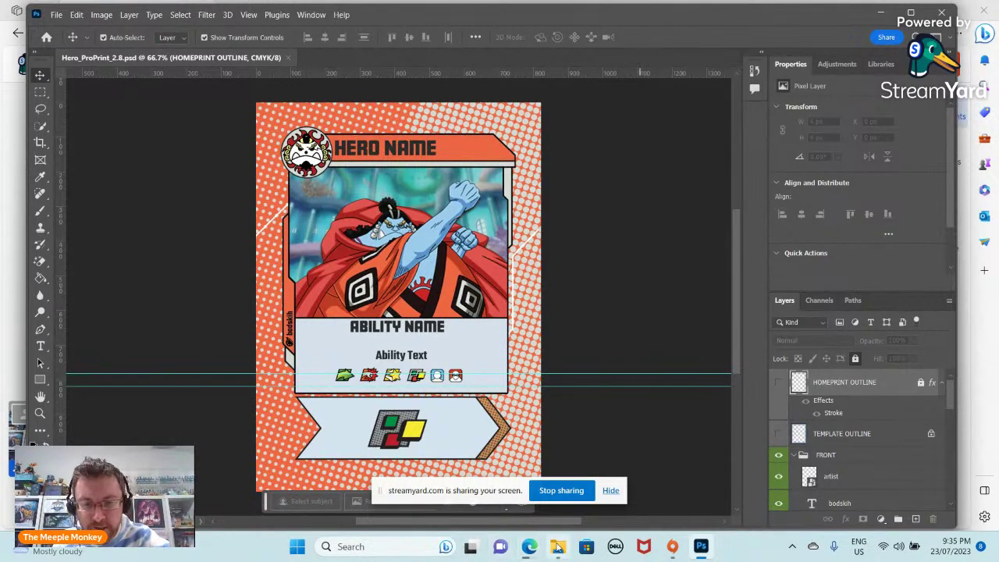
Look over the card template files in the MU Homebrew folder in File Explorer and return to Photoshop.
{"action": "left_click", "coordinate": [557, 546]}
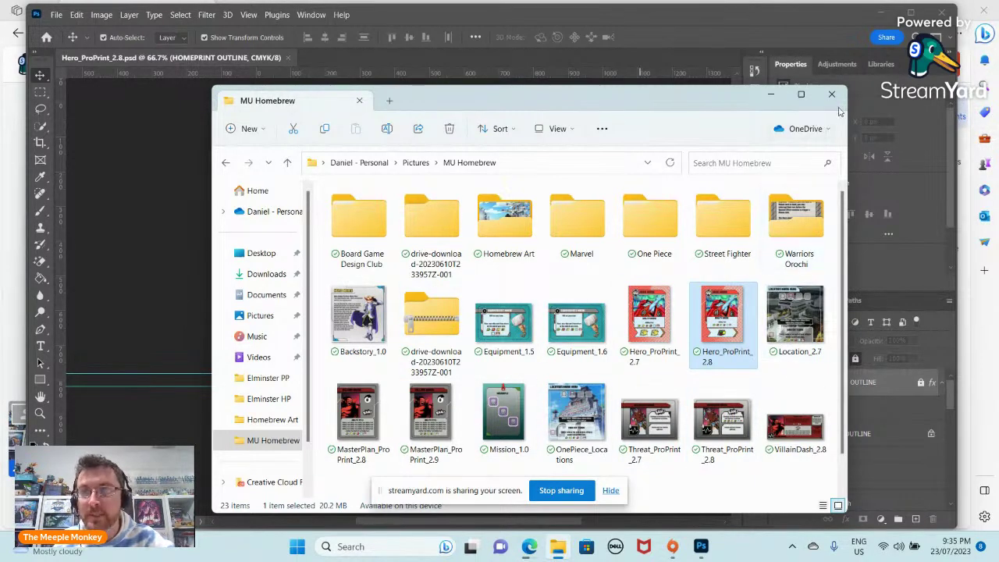
{"action": "left_click", "coordinate": [771, 95]}
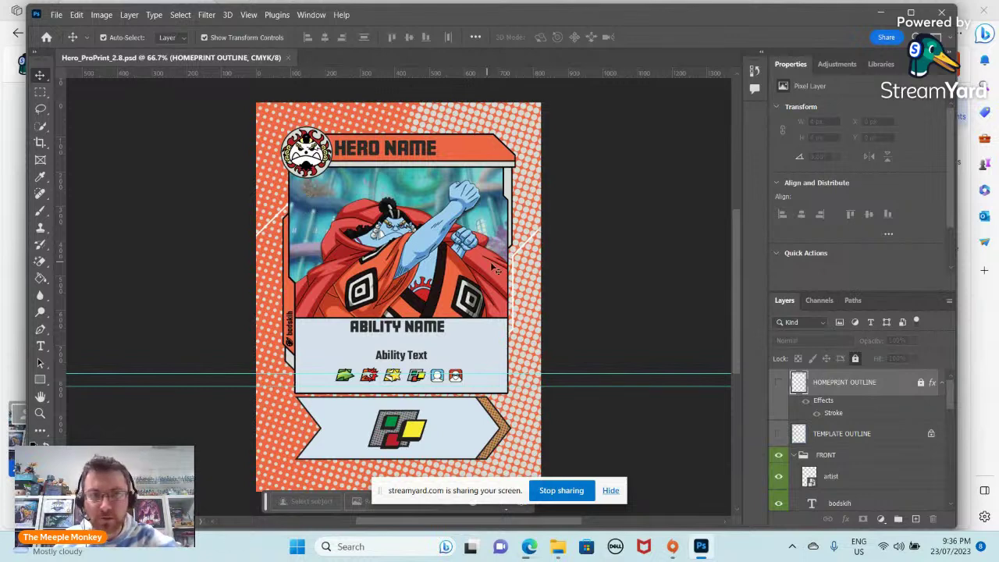
Look through the upper layers of the template, hiding and showing the FRONT group to check what it contains.
{"action": "scroll", "coordinate": [827, 455], "scroll_direction": "down", "scroll_amount": 2}
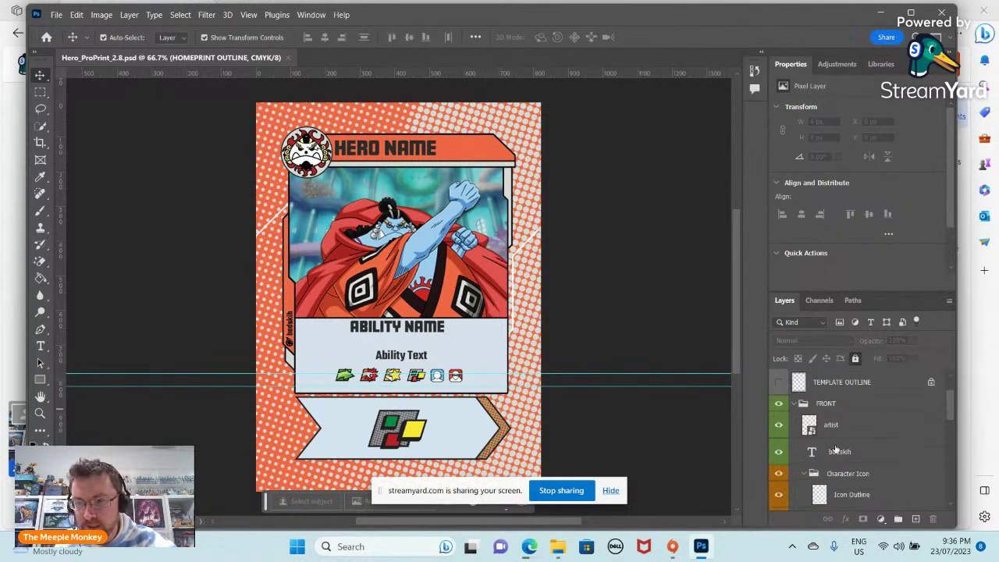
{"action": "scroll", "coordinate": [811, 422], "scroll_direction": "down", "scroll_amount": 4}
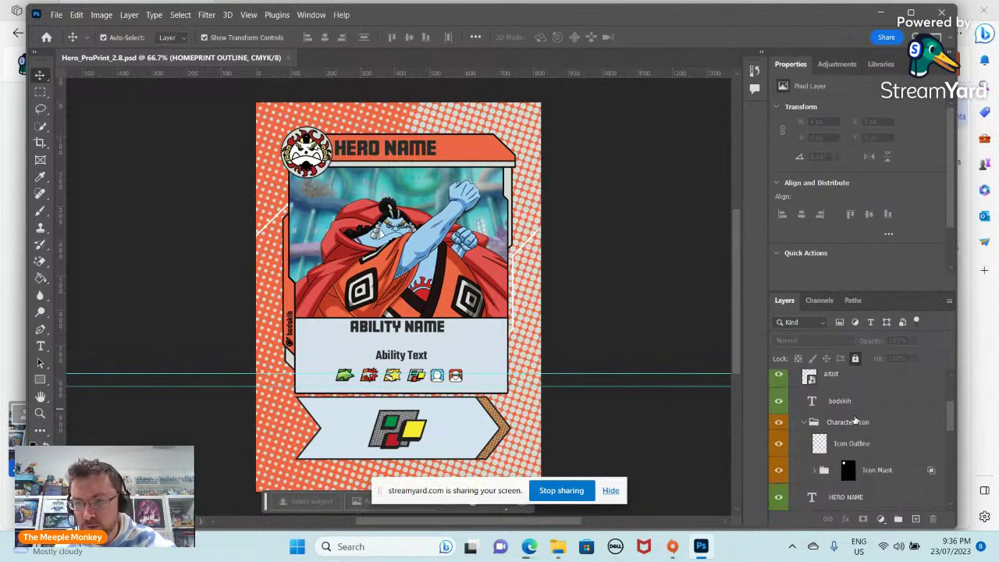
{"action": "scroll", "coordinate": [812, 421], "scroll_direction": "up", "scroll_amount": 6}
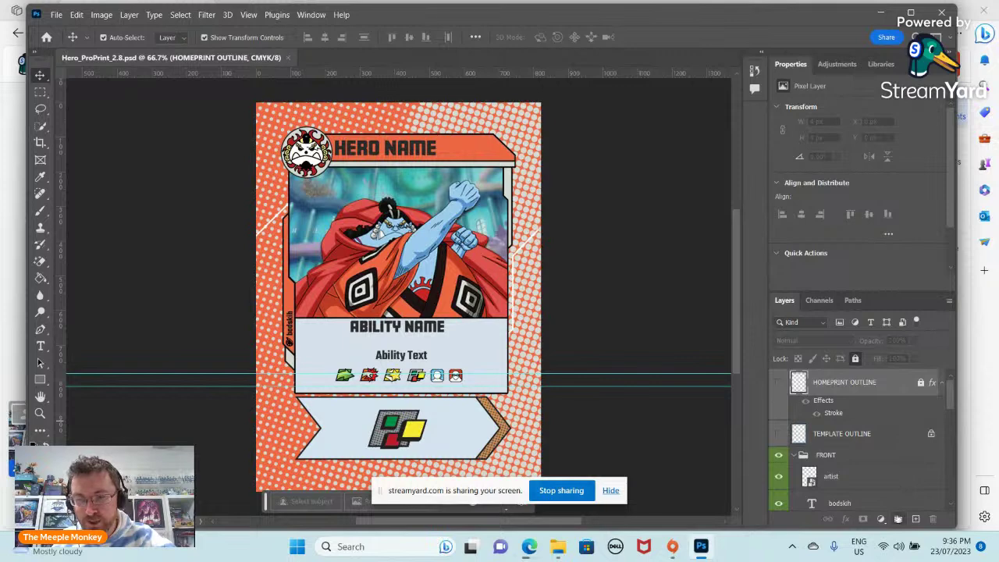
{"action": "scroll", "coordinate": [832, 441], "scroll_direction": "down", "scroll_amount": 2}
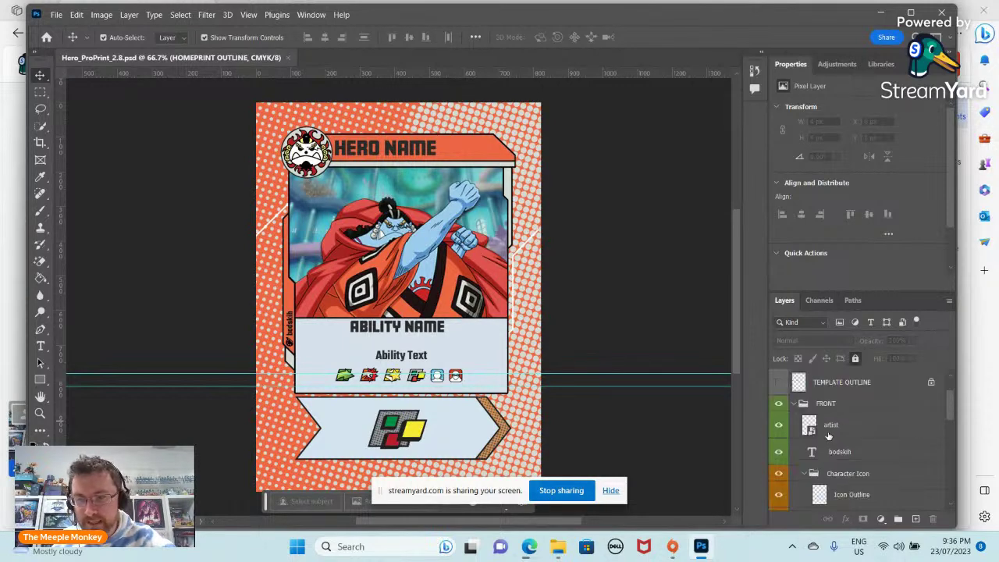
{"action": "left_click", "coordinate": [777, 403]}
{"action": "left_click", "coordinate": [778, 404]}
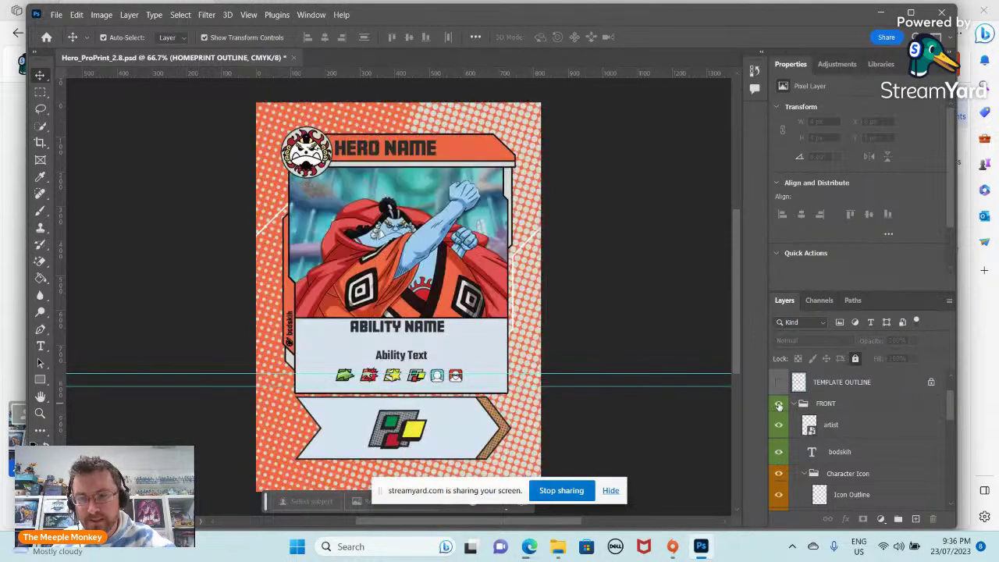
{"action": "left_click", "coordinate": [778, 403]}
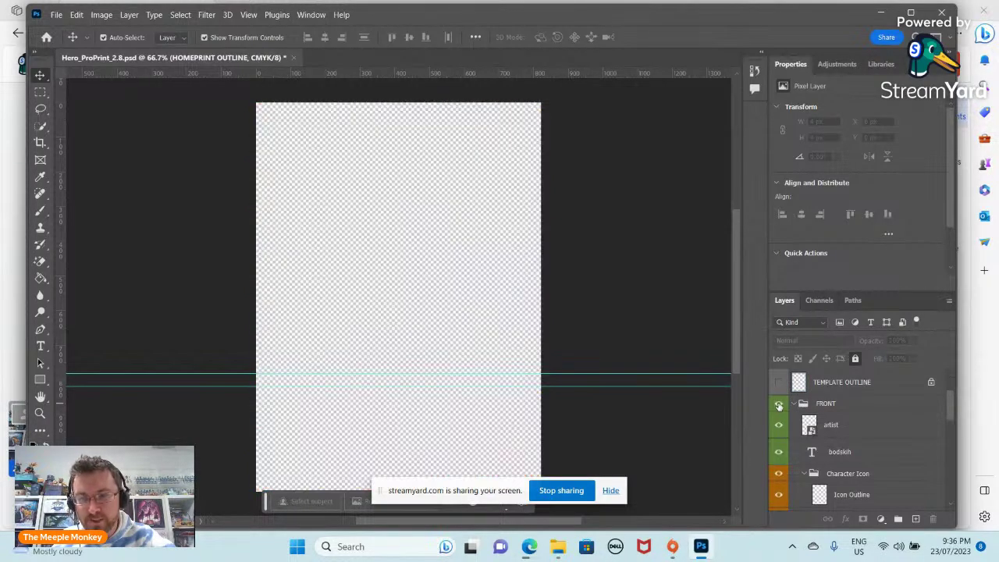
{"action": "left_click", "coordinate": [778, 404]}
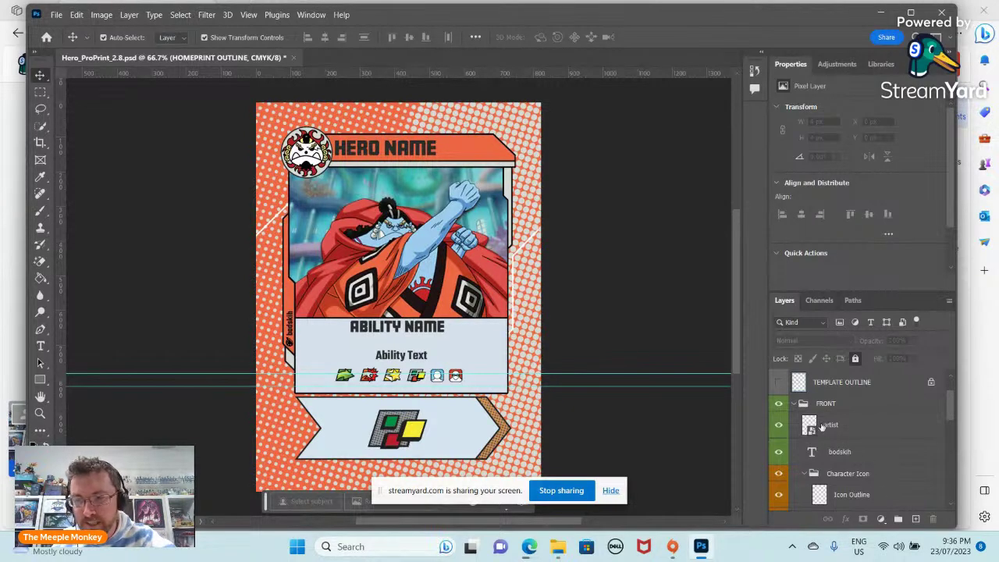
Collapse the Character Icon layer group inside the FRONT group.
{"action": "scroll", "coordinate": [813, 427], "scroll_direction": "down", "scroll_amount": 2}
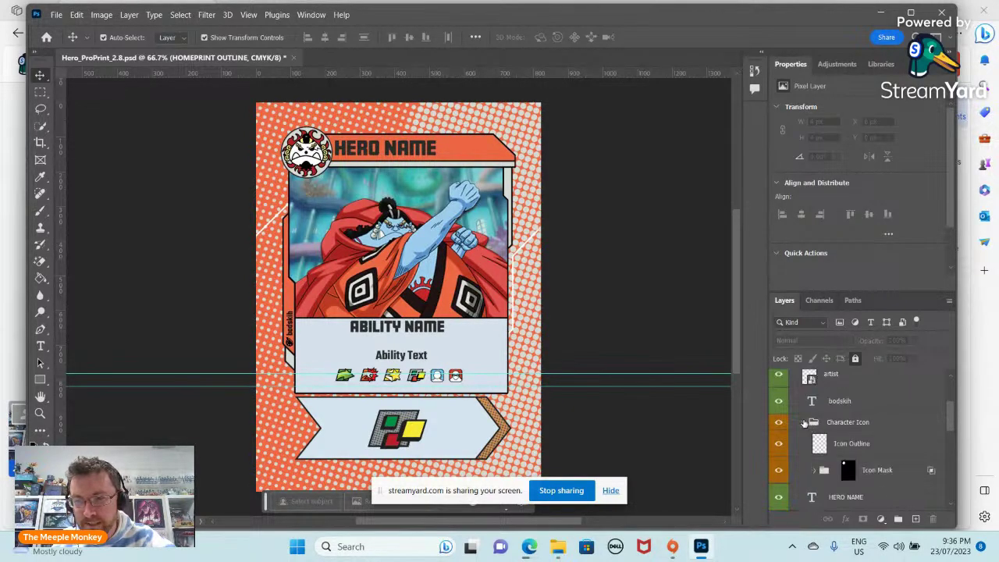
{"action": "left_click", "coordinate": [805, 422]}
{"action": "left_click", "coordinate": [804, 422]}
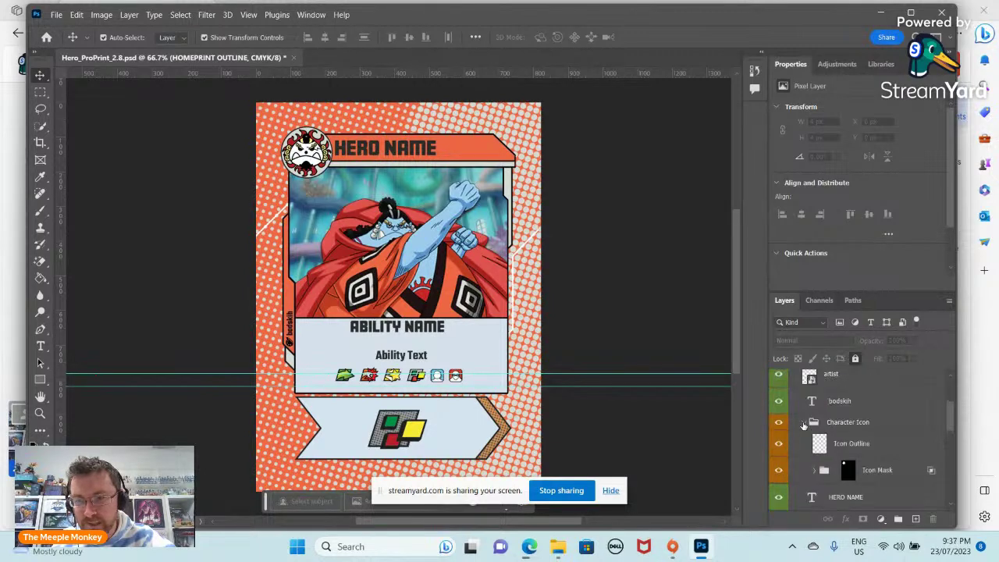
{"action": "left_click", "coordinate": [805, 422]}
{"action": "left_click", "coordinate": [805, 422]}
{"action": "left_click", "coordinate": [804, 422]}
Expand the Actions group to view its Single Actions and Double Actions subgroups, and collapse it again.
{"action": "scroll", "coordinate": [800, 427], "scroll_direction": "down", "scroll_amount": 2}
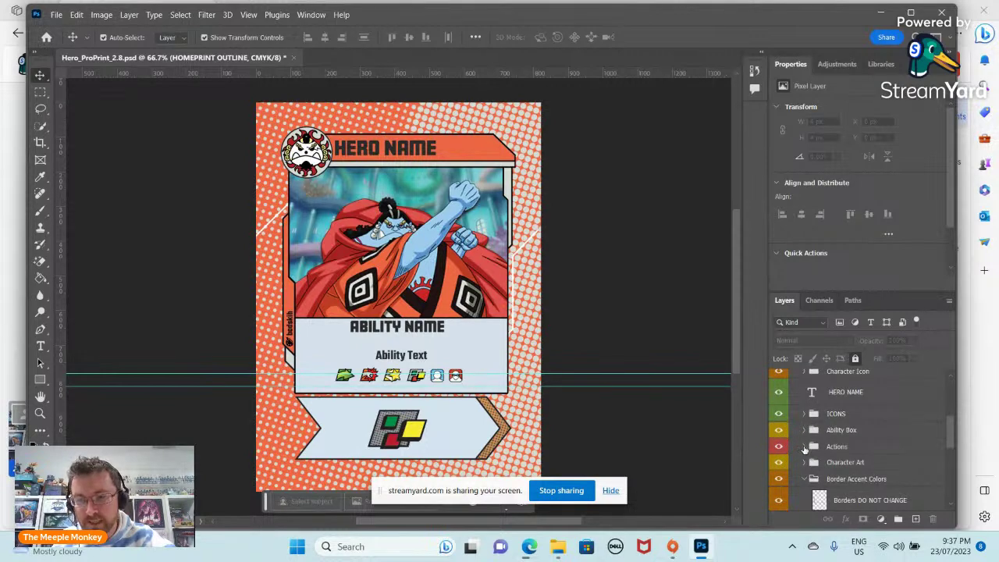
{"action": "left_click", "coordinate": [804, 446]}
{"action": "scroll", "coordinate": [807, 453], "scroll_direction": "down", "scroll_amount": 1}
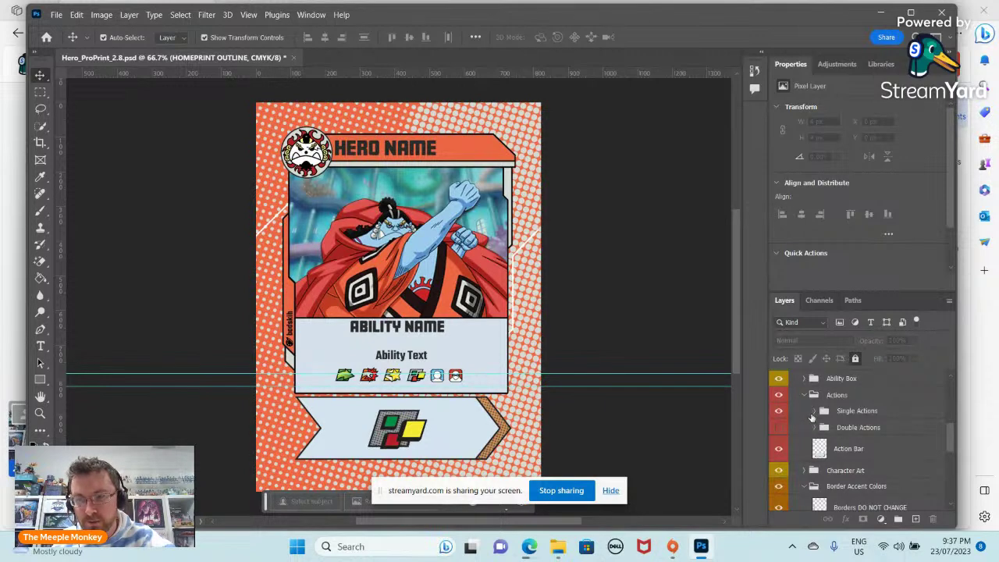
{"action": "scroll", "coordinate": [808, 413], "scroll_direction": "up", "scroll_amount": 6}
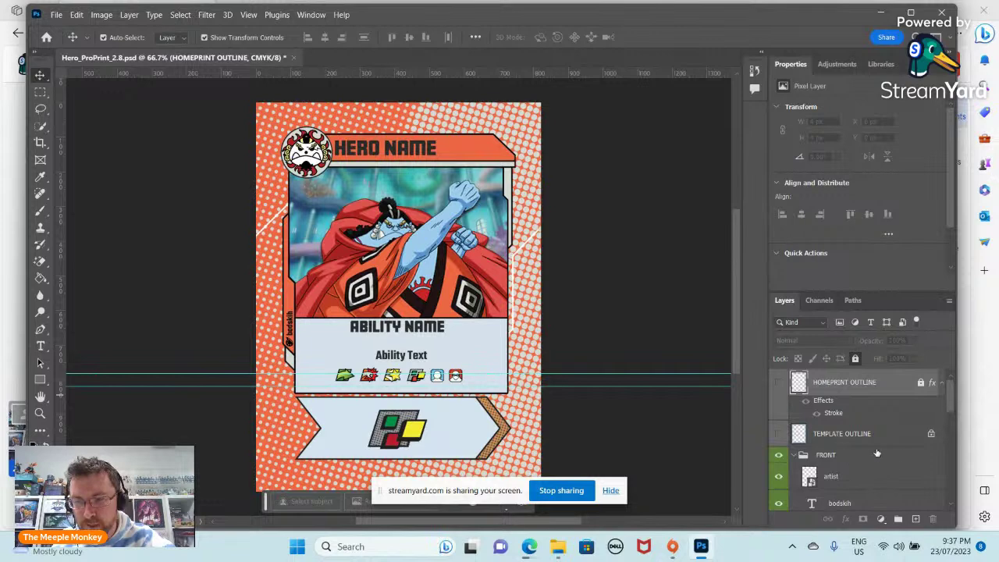
Replace the HERO NAME text in the card's title bar with GARP, keeping the text layer visible.
{"action": "scroll", "coordinate": [832, 488], "scroll_direction": "down", "scroll_amount": 2}
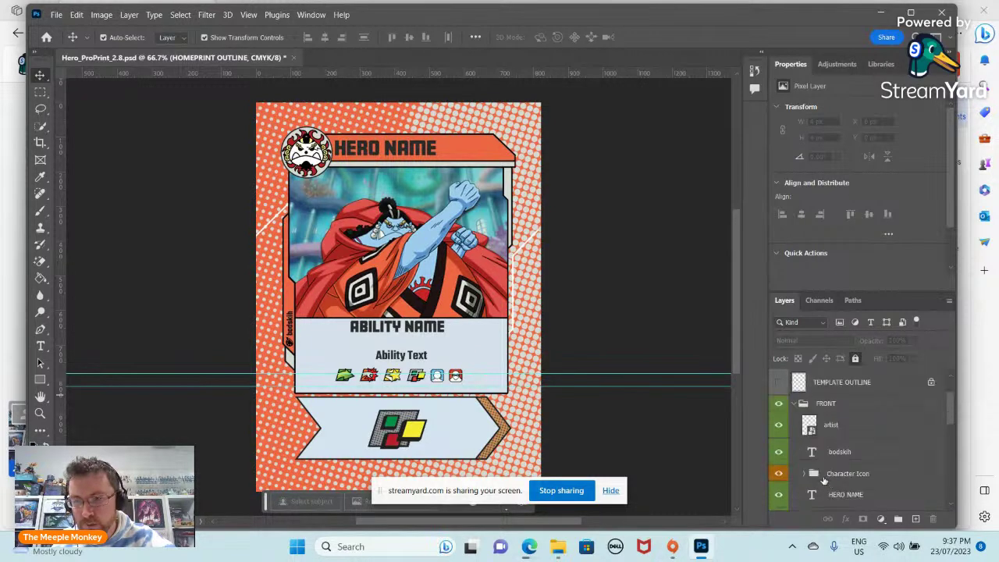
{"action": "scroll", "coordinate": [806, 480], "scroll_direction": "down", "scroll_amount": 2}
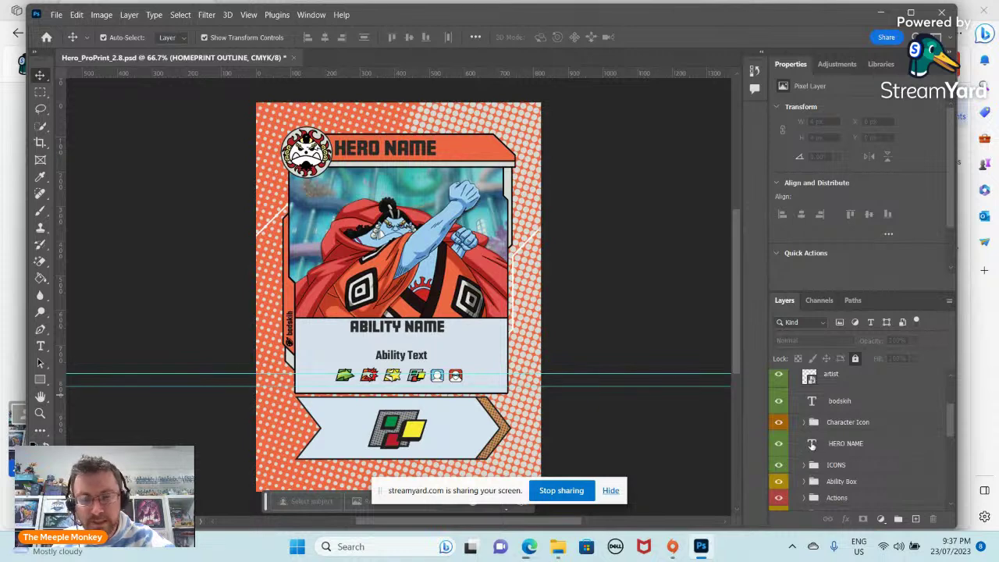
{"action": "double_click", "coordinate": [812, 443]}
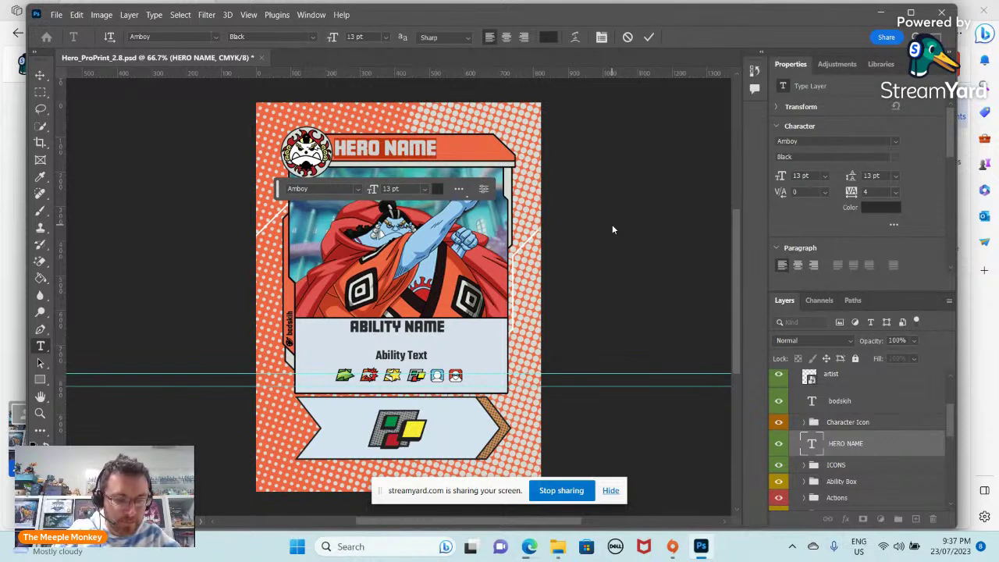
{"action": "type", "text": "G"}
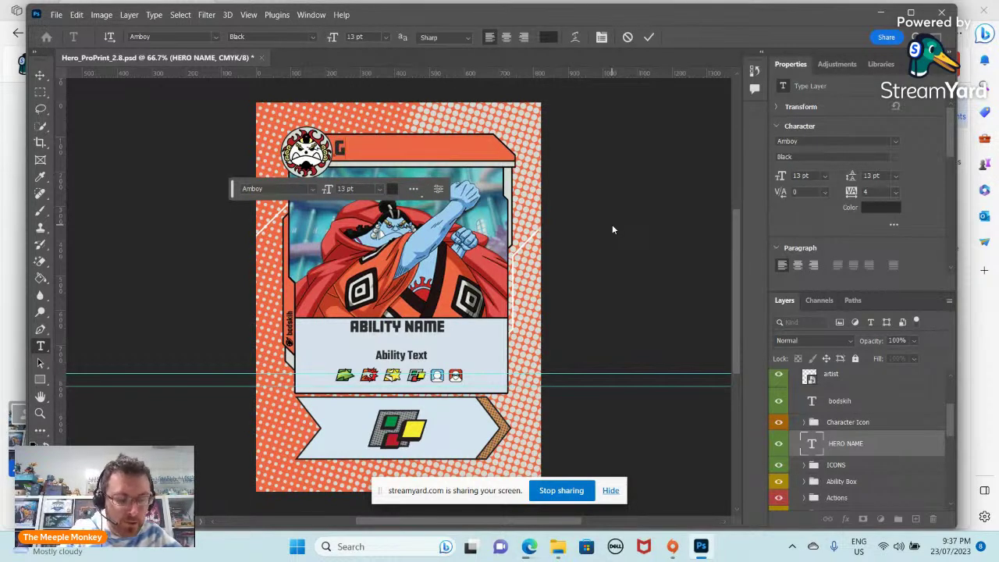
{"action": "type", "text": "A"}
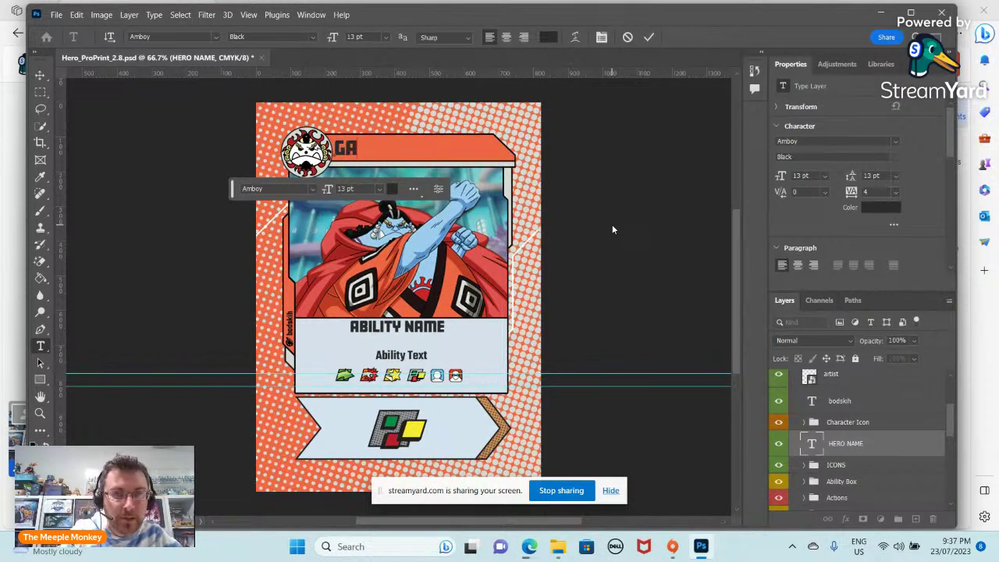
{"action": "type", "text": "RP"}
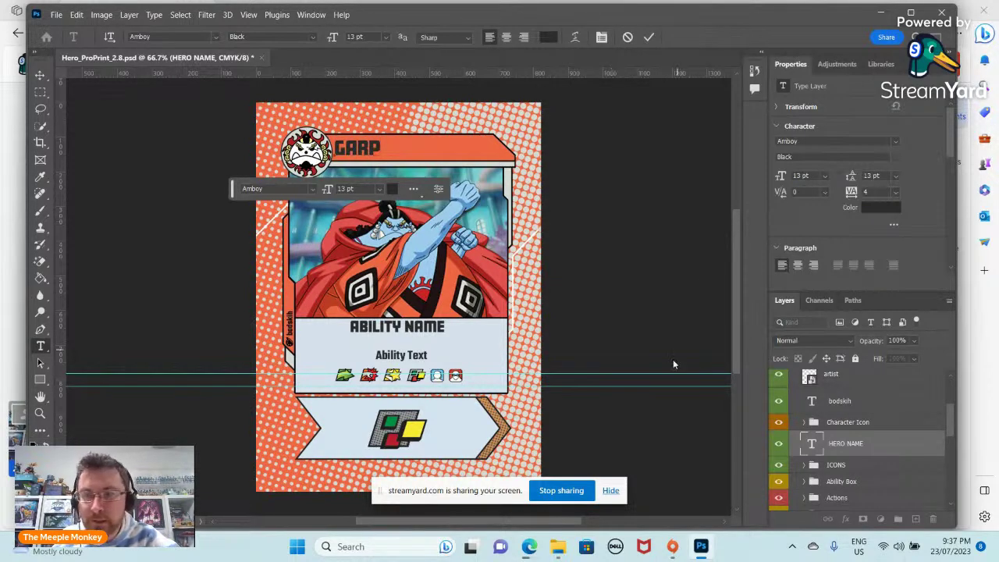
{"action": "left_click", "coordinate": [779, 444]}
{"action": "left_click", "coordinate": [780, 444]}
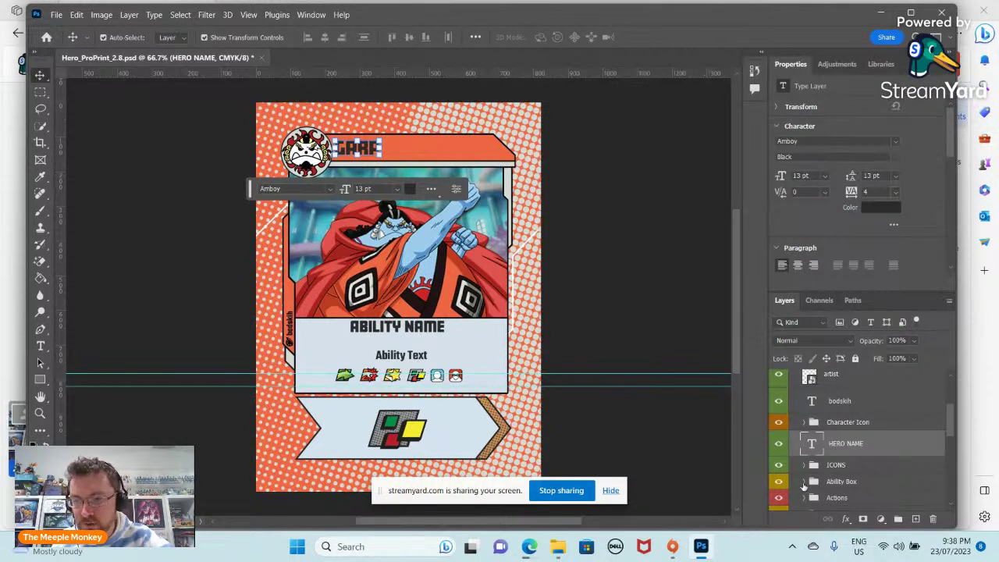
Collapse the Border Accent Colors layer group to shorten the layer list.
{"action": "scroll", "coordinate": [802, 485], "scroll_direction": "down", "scroll_amount": 2}
{"action": "scroll", "coordinate": [802, 481], "scroll_direction": "down", "scroll_amount": 5}
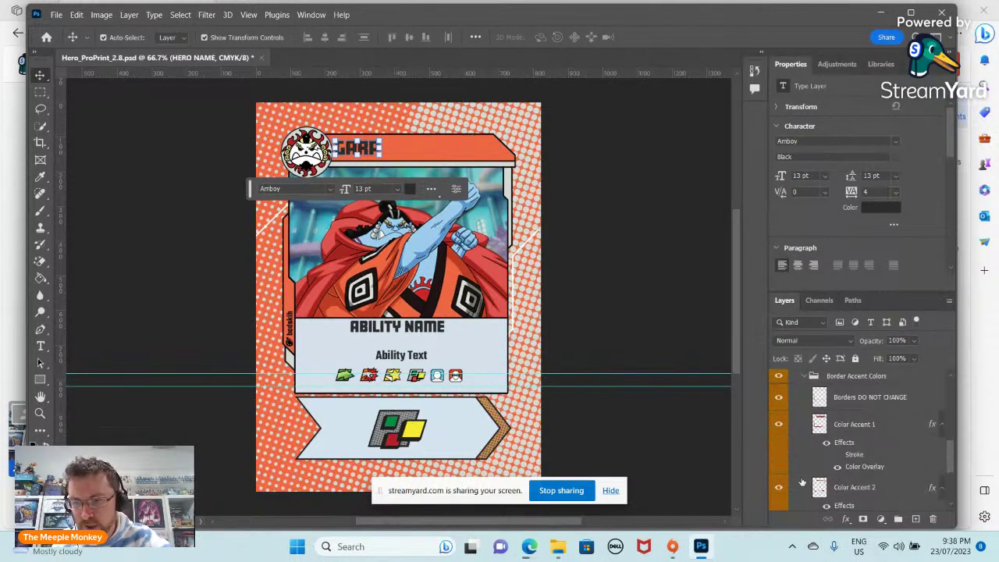
{"action": "scroll", "coordinate": [802, 481], "scroll_direction": "up", "scroll_amount": 5}
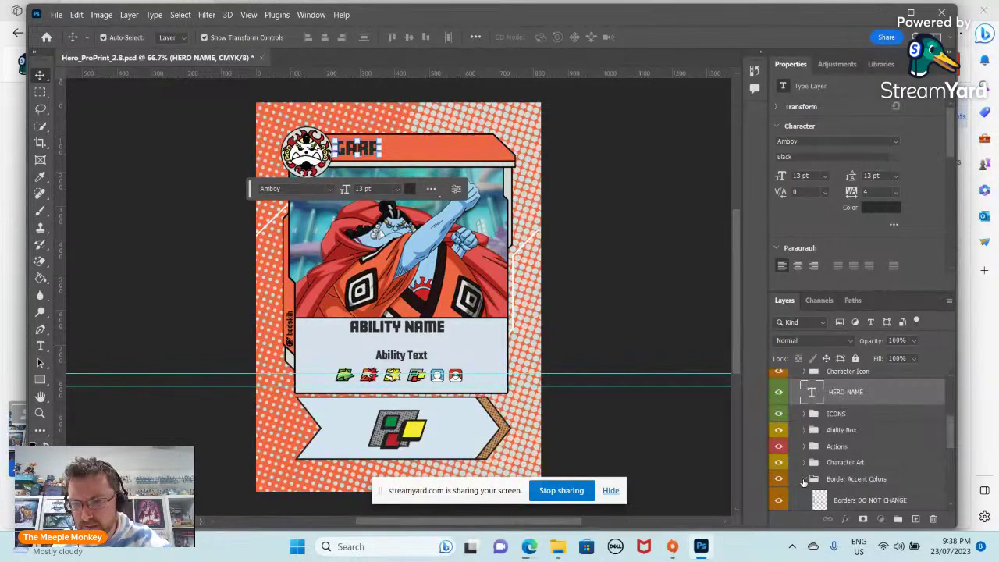
{"action": "left_click", "coordinate": [804, 479]}
{"action": "scroll", "coordinate": [803, 470], "scroll_direction": "down", "scroll_amount": 1}
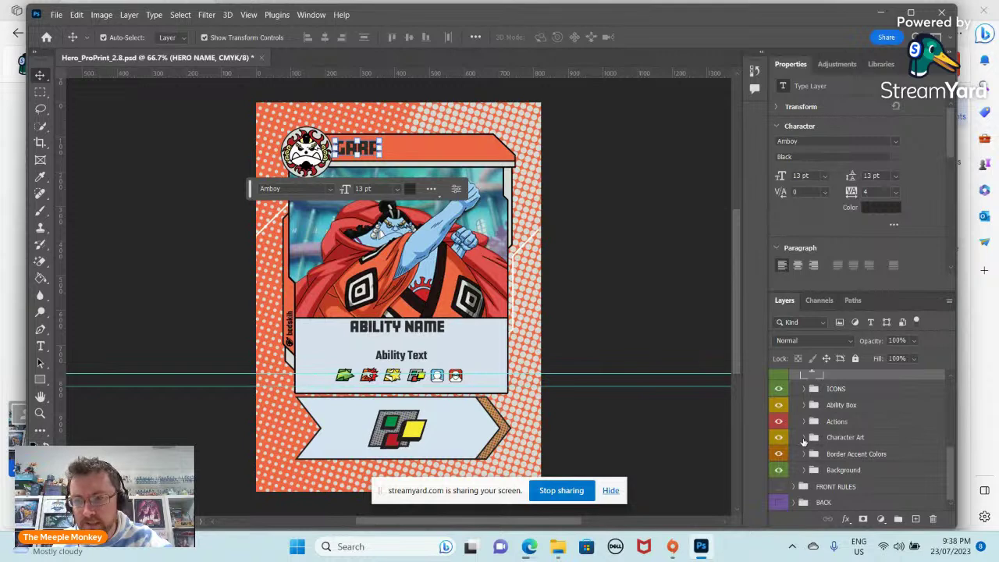
Expand the Character Art group and select the Jinbe_UpperCut layer inside its Hero Frame.
{"action": "left_click", "coordinate": [804, 438]}
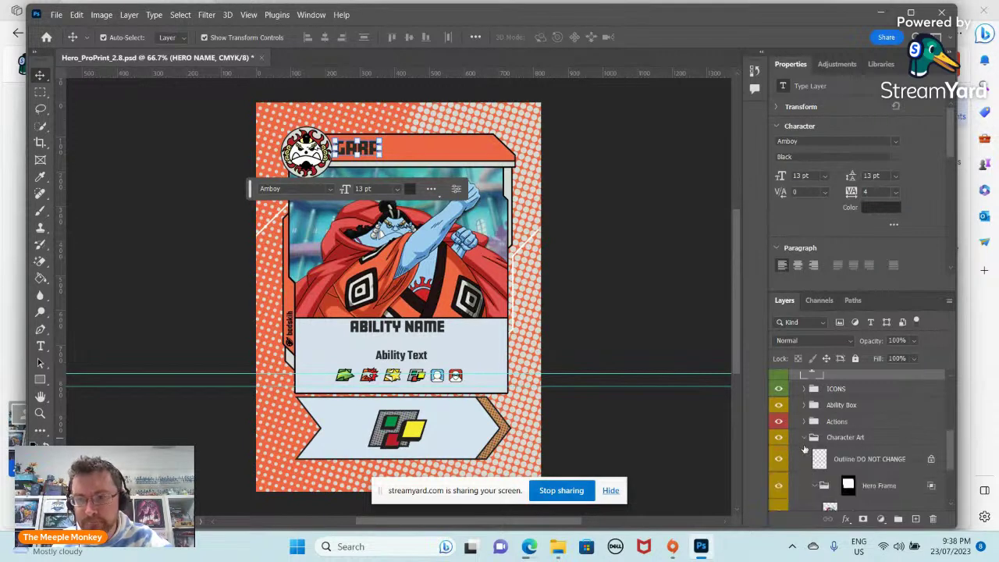
{"action": "scroll", "coordinate": [795, 487], "scroll_direction": "down", "scroll_amount": 2}
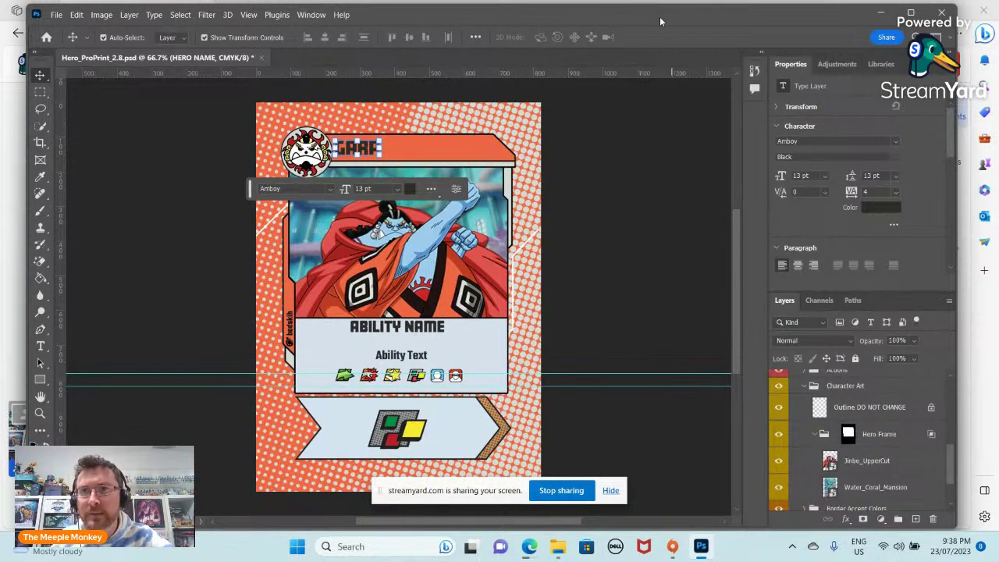
{"action": "mouse_move", "coordinate": [660, 16]}
{"action": "left_mouse_down"}
{"action": "mouse_move", "coordinate": [508, 25]}
{"action": "mouse_move", "coordinate": [383, 13]}
{"action": "mouse_move", "coordinate": [672, 11]}
{"action": "mouse_move", "coordinate": [668, 22]}
{"action": "left_mouse_up"}
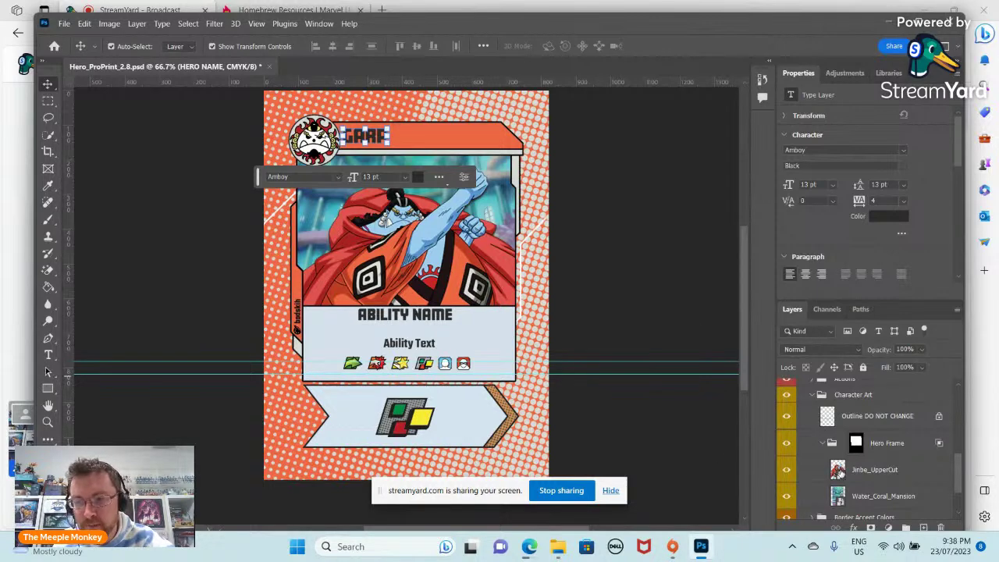
{"action": "left_click", "coordinate": [837, 470]}
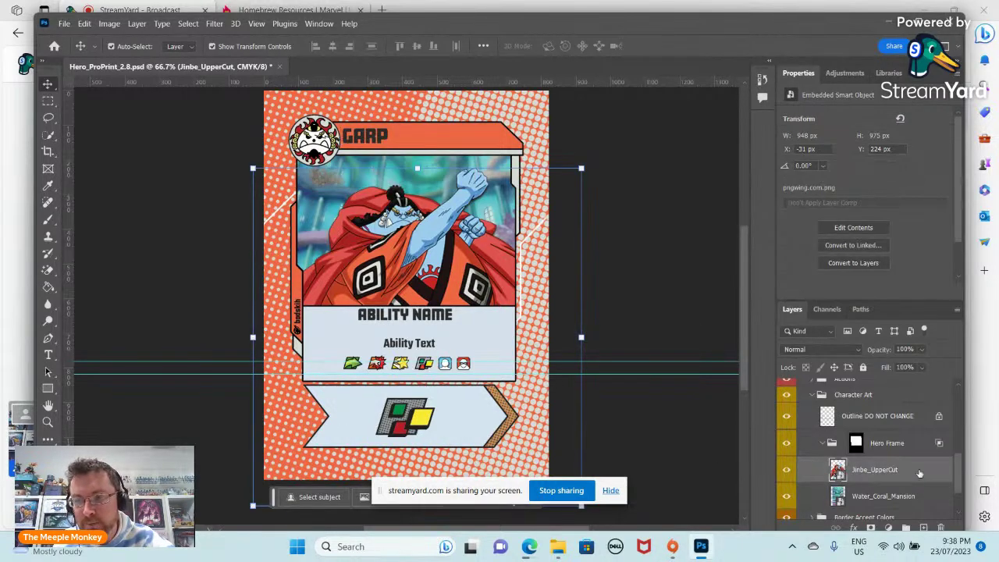
Open the contents of the Jinbe_UpperCut smart object, and in File Explorer open the Homebrew Art folder in Downloads.
{"action": "double_click", "coordinate": [837, 471]}
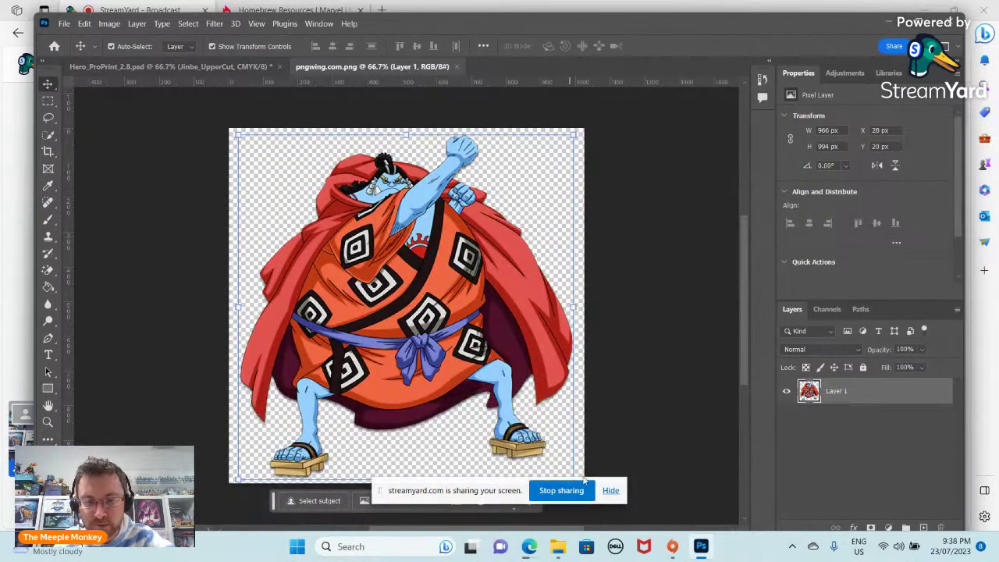
{"action": "mouse_move", "coordinate": [559, 551]}
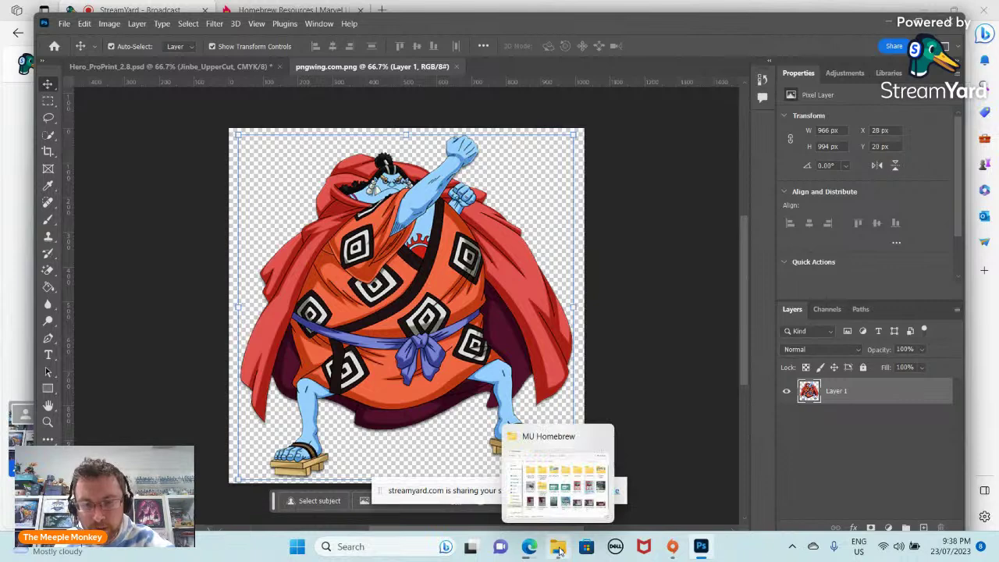
{"action": "left_click", "coordinate": [560, 551]}
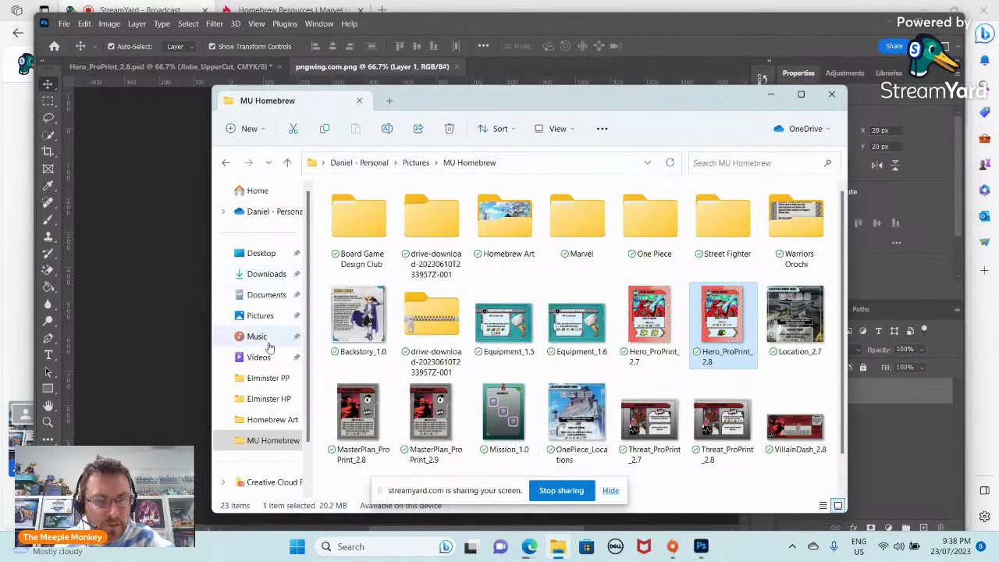
{"action": "left_click", "coordinate": [265, 275]}
{"action": "left_click", "coordinate": [499, 226]}
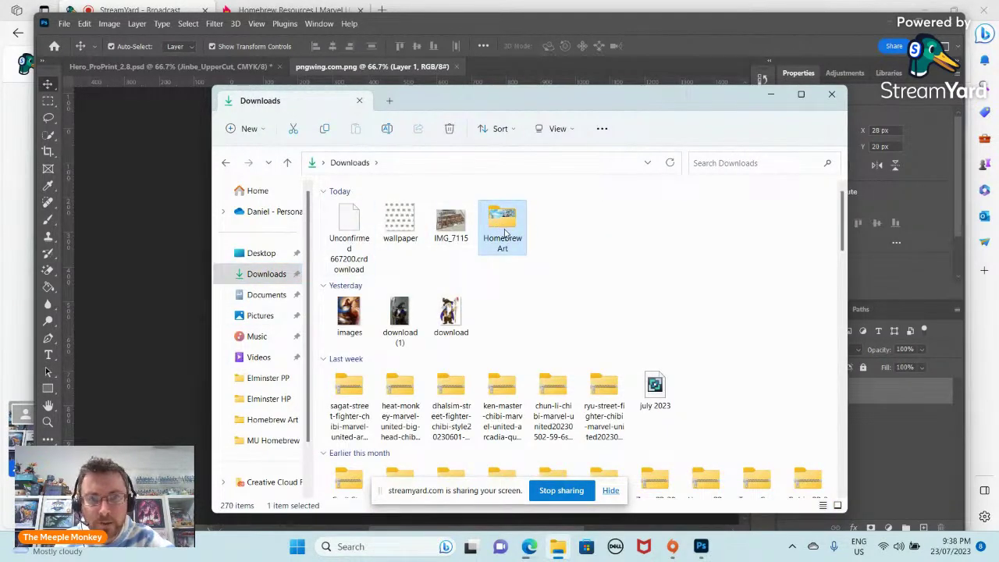
{"action": "double_click", "coordinate": [502, 230]}
Find the fist of love image in the Homebrew Art folder and place it in Photoshop's pngwing.com.png document.
{"action": "scroll", "coordinate": [484, 309], "scroll_direction": "down", "scroll_amount": 3}
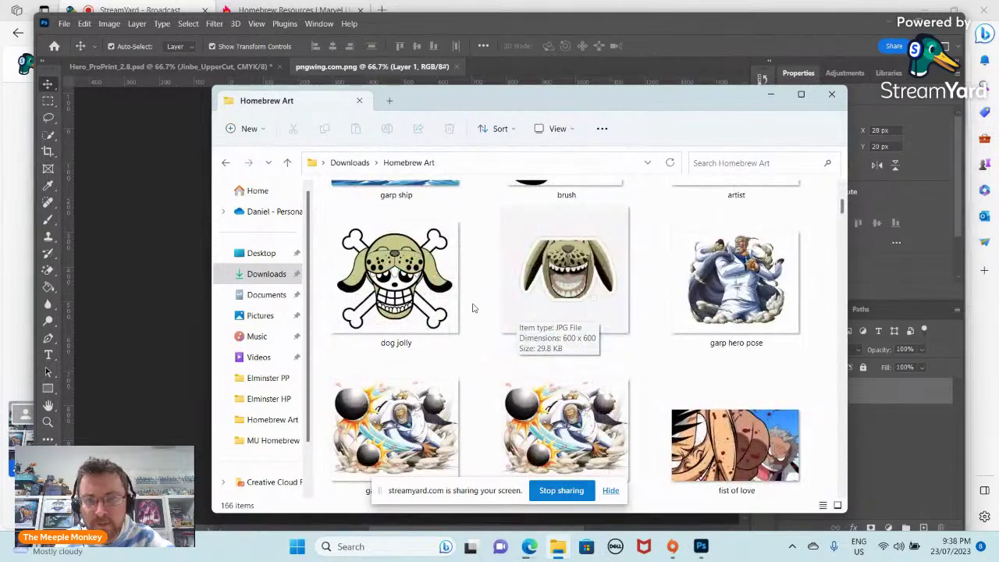
{"action": "scroll", "coordinate": [471, 294], "scroll_direction": "up", "scroll_amount": 3}
{"action": "scroll", "coordinate": [476, 301], "scroll_direction": "down", "scroll_amount": 4}
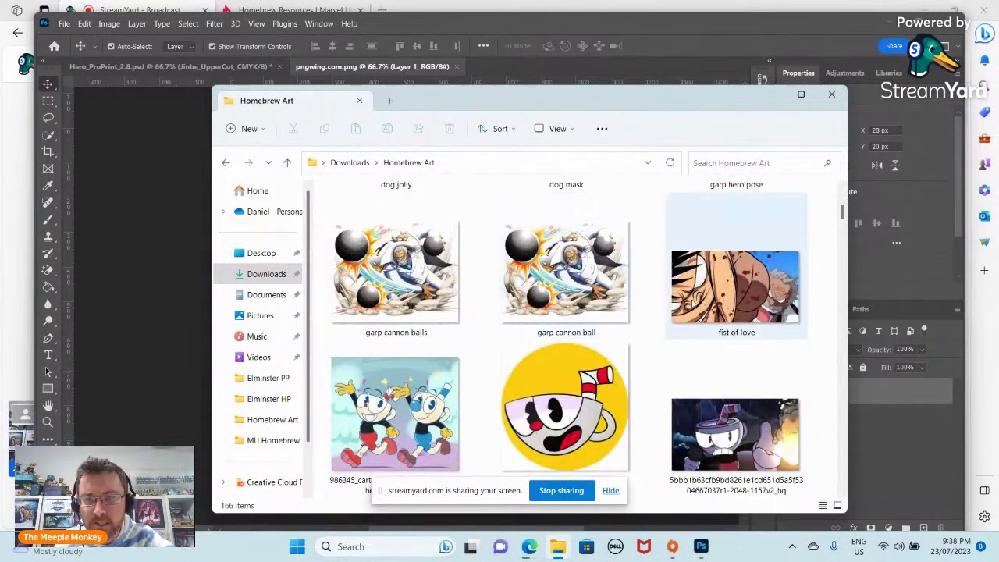
{"action": "left_click_drag", "start_coordinate": [708, 298], "coordinate": [154, 278]}
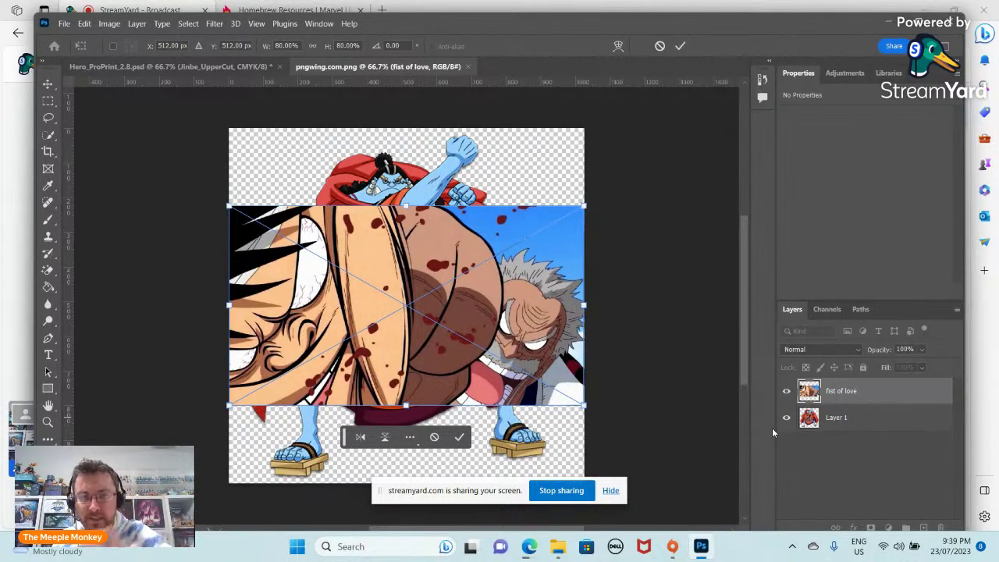
Accept the image placement and delete Layer 1, which holds the original Jinbe artwork, from the smart object.
{"action": "left_click", "coordinate": [840, 419]}
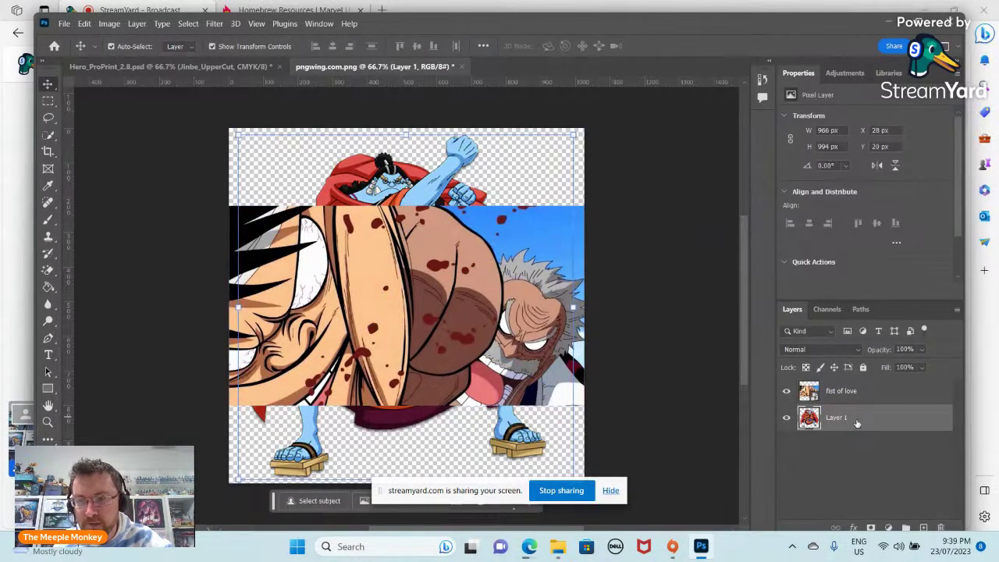
{"action": "right_click", "coordinate": [854, 419]}
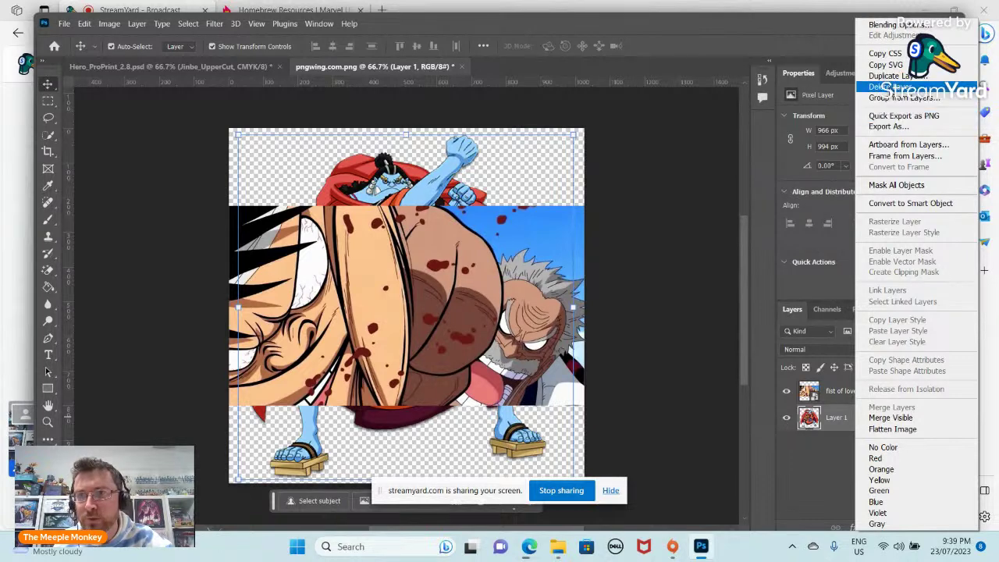
{"action": "left_click", "coordinate": [890, 87]}
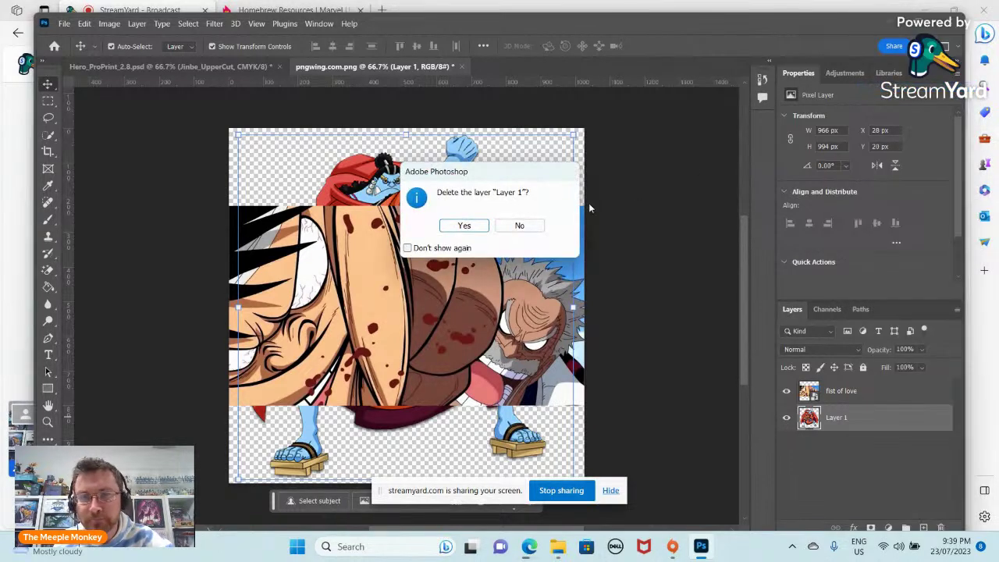
{"action": "left_click", "coordinate": [468, 225]}
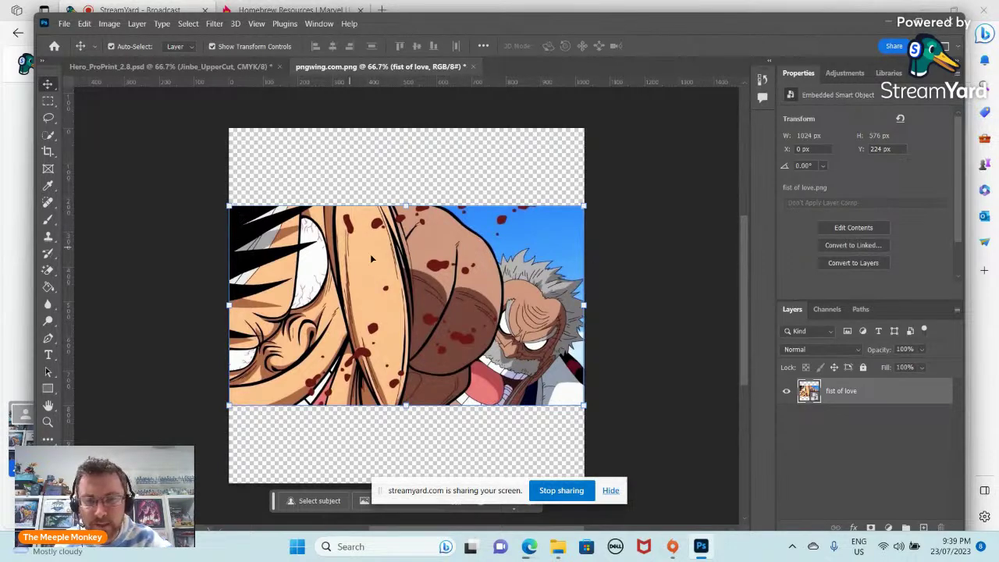
Save the edited pngwing.com.png smart object contents and return to the Hero_ProPrint_2.8.psd card document.
{"action": "left_click", "coordinate": [230, 407]}
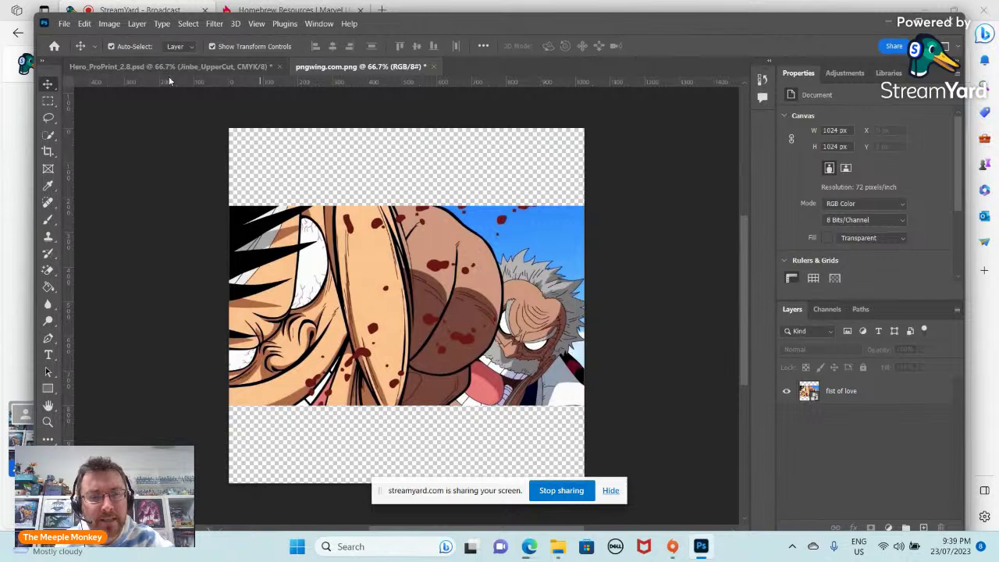
{"action": "left_click", "coordinate": [64, 24]}
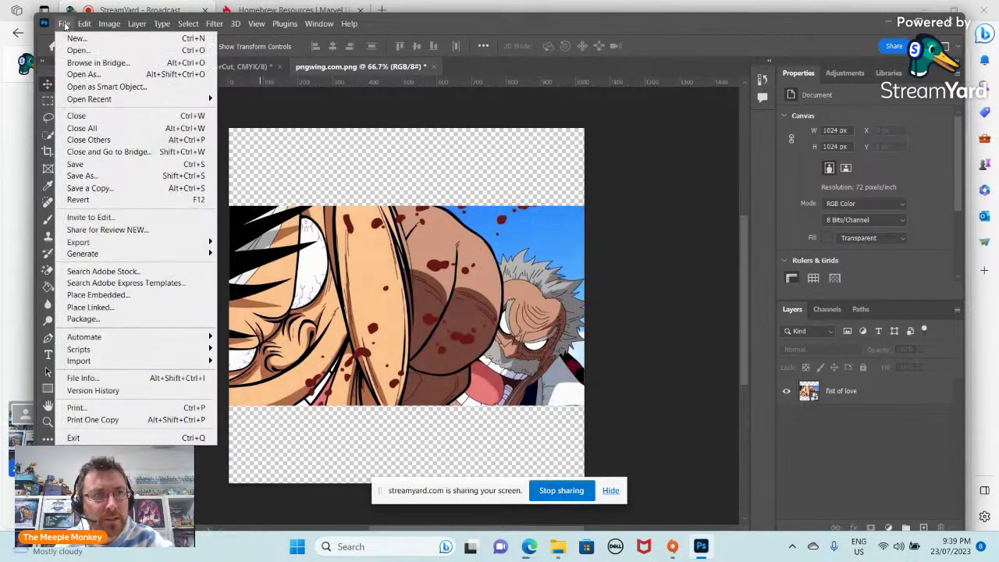
{"action": "left_click", "coordinate": [90, 165]}
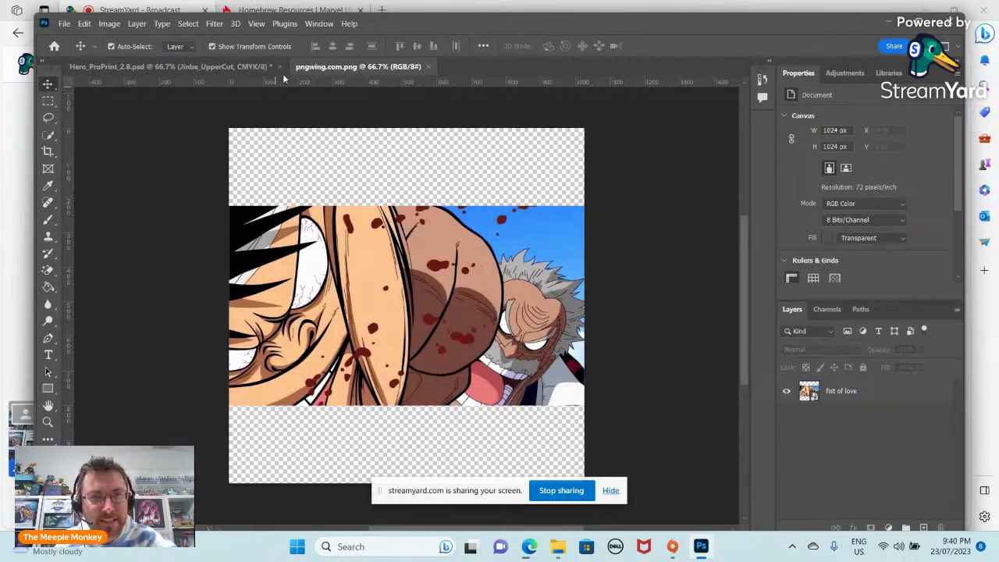
{"action": "left_click", "coordinate": [138, 68]}
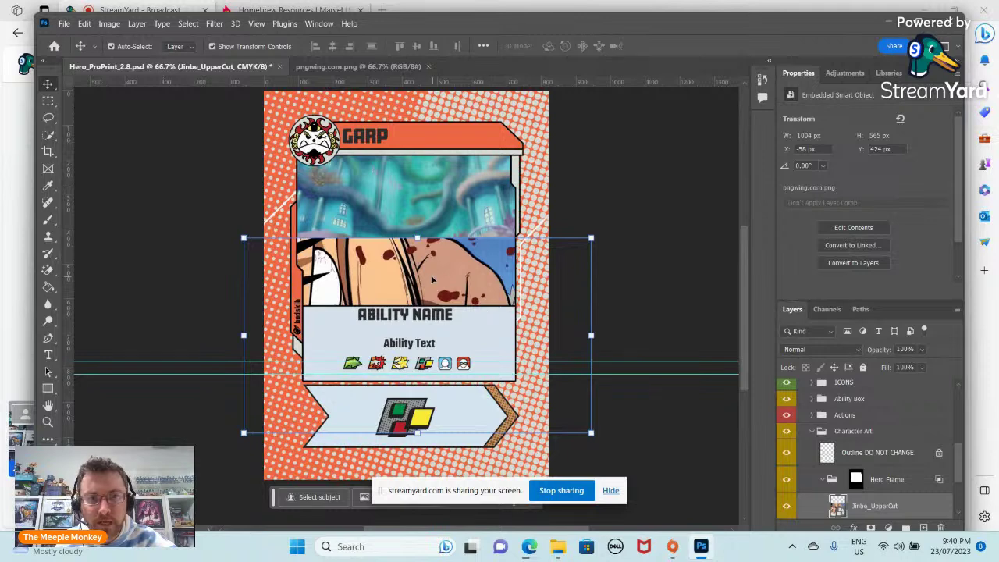
Move the replaced artwork up to about X -12 px, Y 116 px so it fills the card's hero frame.
{"action": "left_click_drag", "start_coordinate": [432, 280], "coordinate": [443, 180]}
{"action": "scroll", "coordinate": [852, 468], "scroll_direction": "down", "scroll_amount": 3}
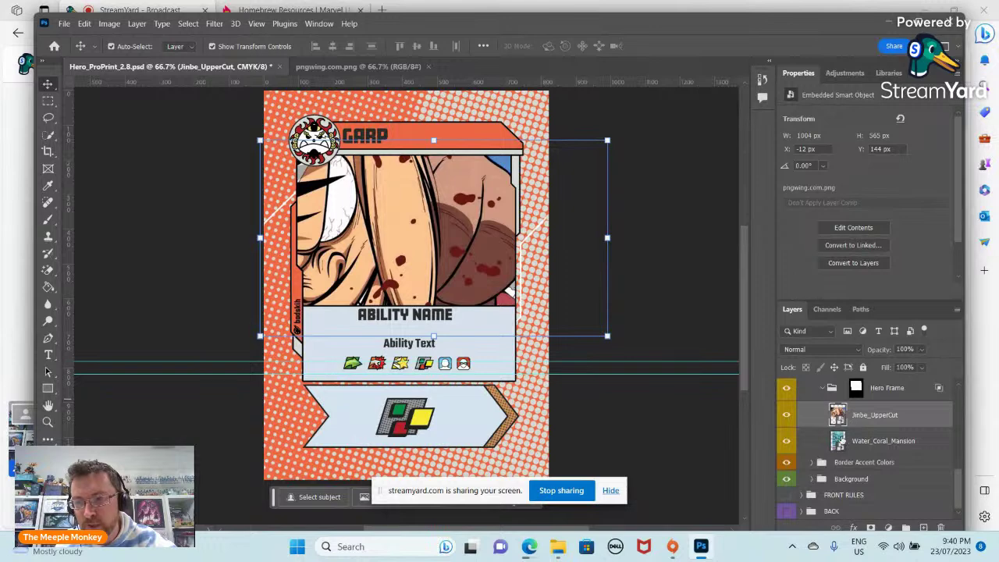
{"action": "mouse_move", "coordinate": [451, 225]}
{"action": "left_mouse_down"}
{"action": "mouse_move", "coordinate": [445, 203]}
{"action": "mouse_move", "coordinate": [449, 218]}
{"action": "mouse_move", "coordinate": [450, 210]}
{"action": "left_mouse_up"}
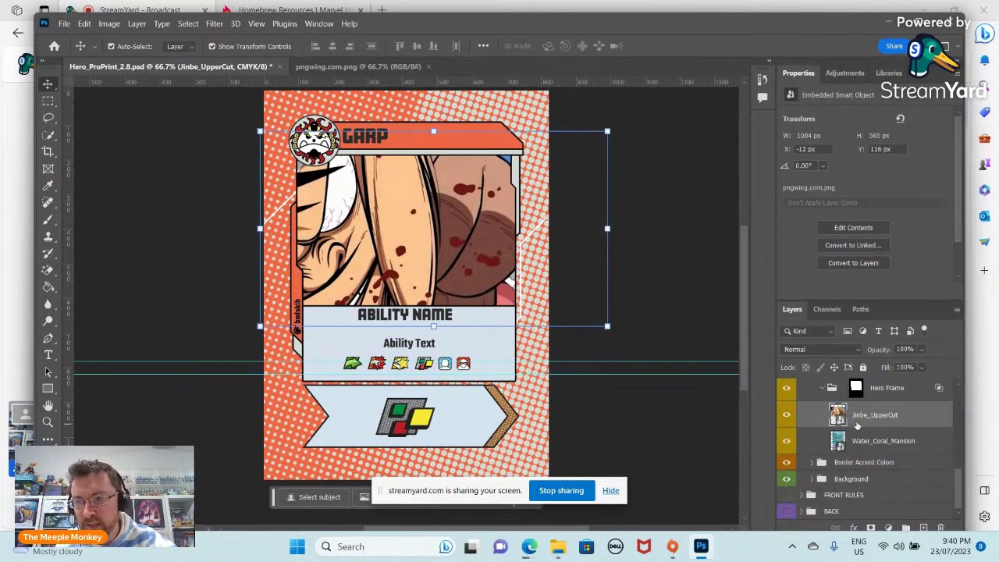
{"action": "scroll", "coordinate": [857, 425], "scroll_direction": "up", "scroll_amount": 2}
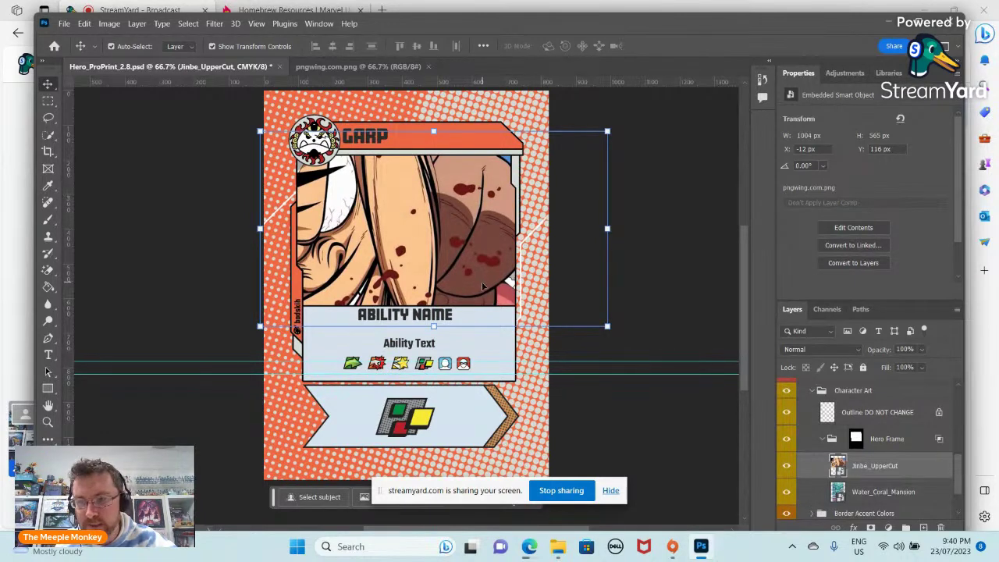
{"action": "scroll", "coordinate": [499, 297], "scroll_direction": "down", "scroll_amount": 1}
{"action": "scroll", "coordinate": [680, 412], "scroll_direction": "down", "scroll_amount": 1}
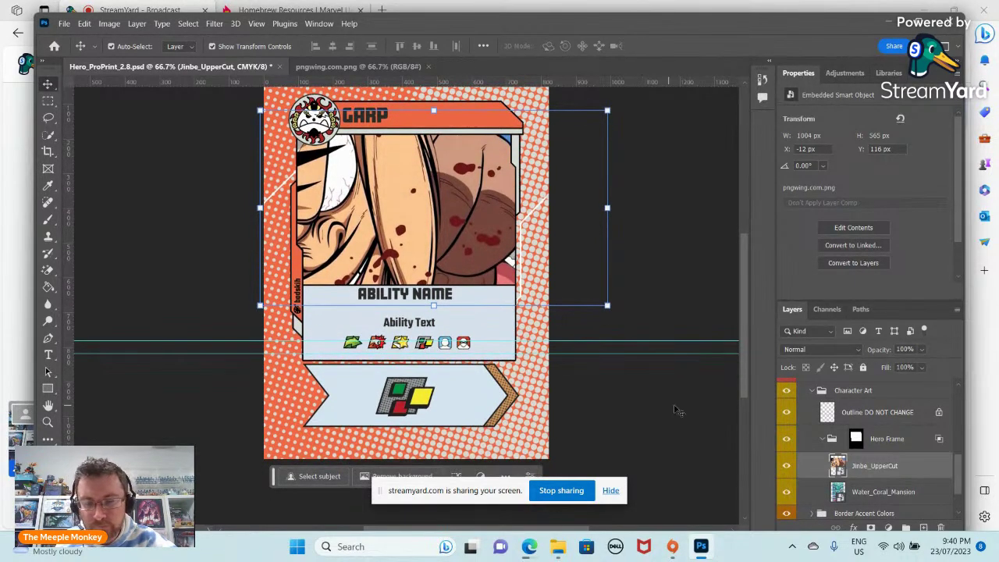
{"action": "scroll", "coordinate": [615, 371], "scroll_direction": "up", "scroll_amount": 1}
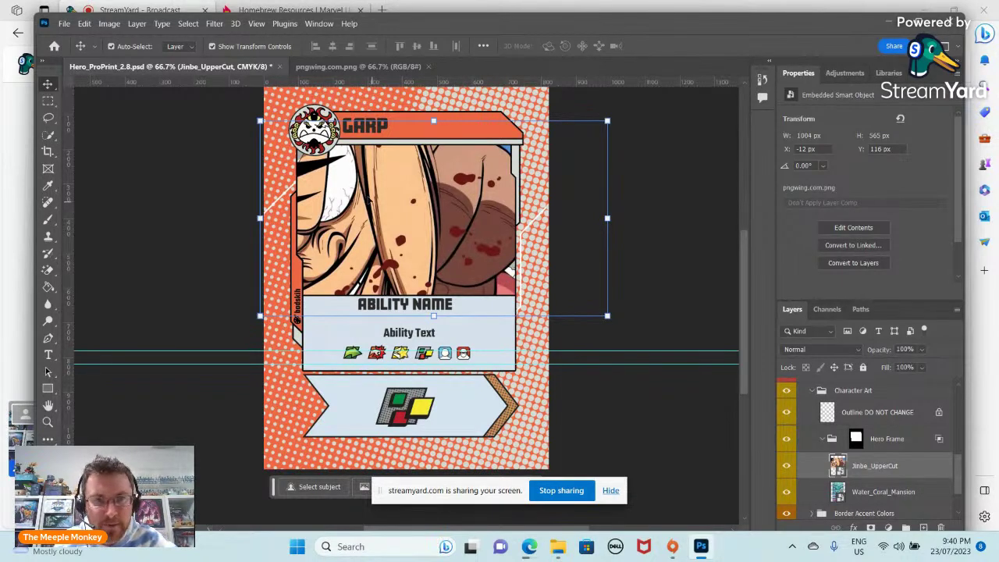
Scale the artwork to about 18.07%, position it around X 407.5, Y 402.5 px to show Garp's face, and apply the transform.
{"action": "left_click_drag", "start_coordinate": [605, 315], "coordinate": [563, 312]}
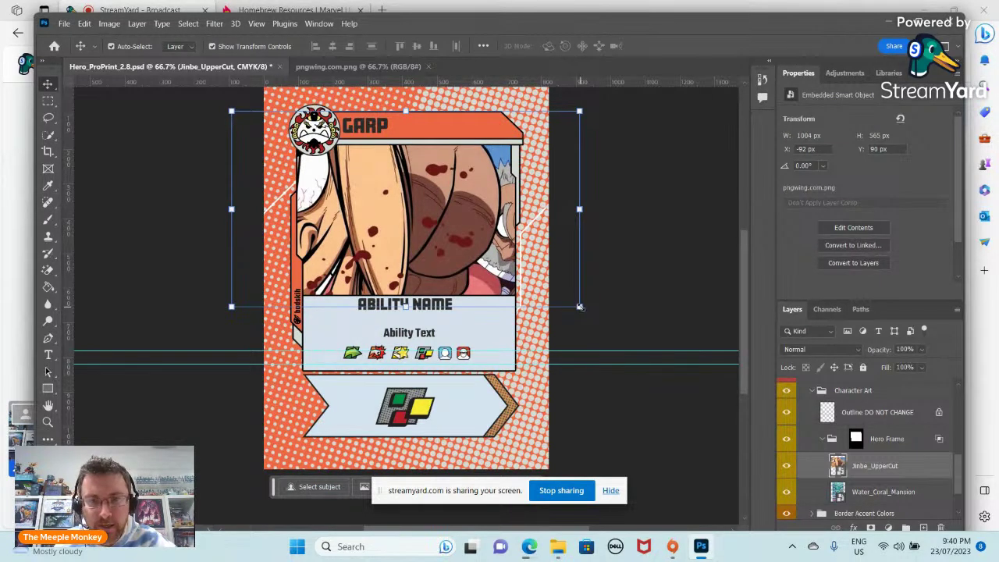
{"action": "left_click_drag", "start_coordinate": [579, 307], "coordinate": [524, 355]}
{"action": "left_click_drag", "start_coordinate": [457, 267], "coordinate": [470, 281]}
{"action": "mouse_move", "coordinate": [527, 356]}
{"action": "left_mouse_down"}
{"action": "mouse_move", "coordinate": [533, 337]}
{"action": "mouse_move", "coordinate": [519, 353]}
{"action": "left_mouse_up"}
{"action": "mouse_move", "coordinate": [450, 228]}
{"action": "left_mouse_down"}
{"action": "mouse_move", "coordinate": [455, 239]}
{"action": "mouse_move", "coordinate": [457, 217]}
{"action": "left_mouse_up"}
{"action": "left_click_drag", "start_coordinate": [515, 347], "coordinate": [521, 353]}
{"action": "left_click_drag", "start_coordinate": [479, 266], "coordinate": [484, 267]}
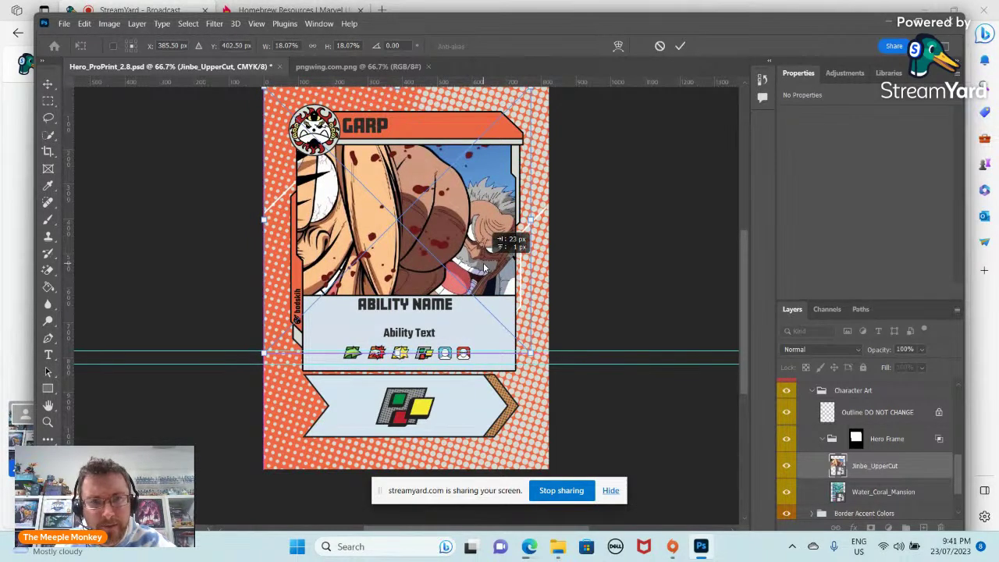
{"action": "left_click_drag", "start_coordinate": [484, 268], "coordinate": [483, 268]}
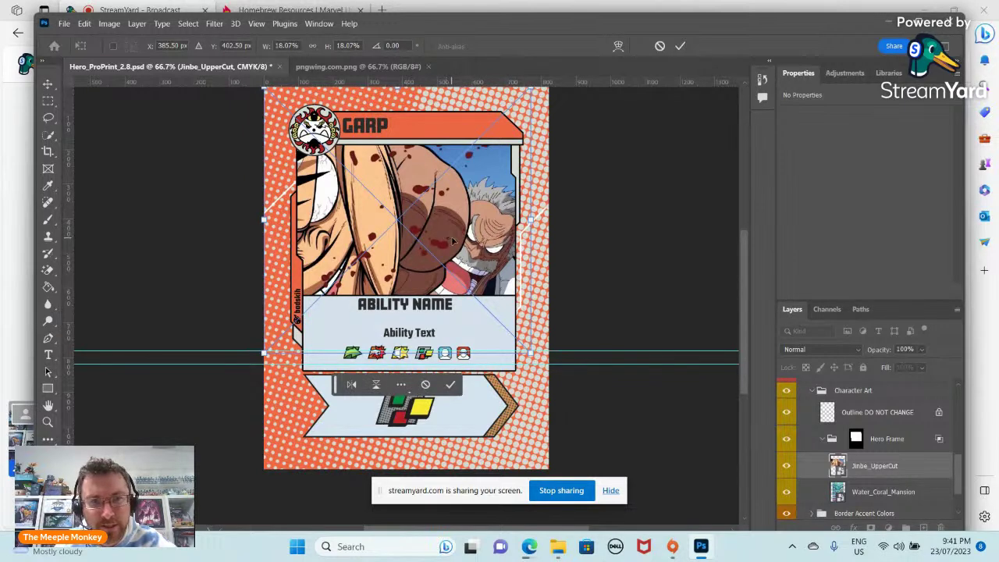
{"action": "left_click_drag", "start_coordinate": [453, 241], "coordinate": [461, 240]}
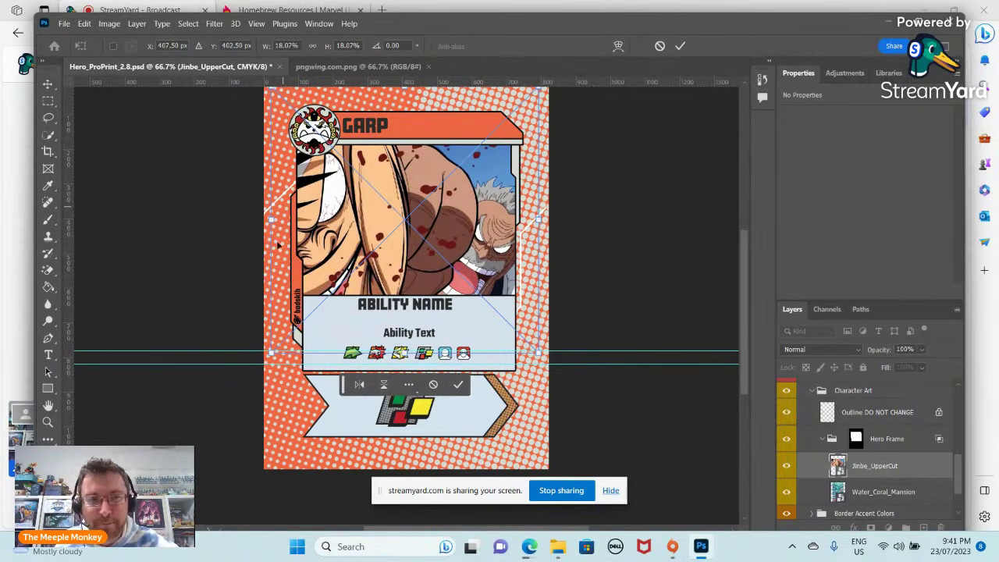
{"action": "key", "text": "Return"}
{"action": "left_click", "coordinate": [683, 423]}
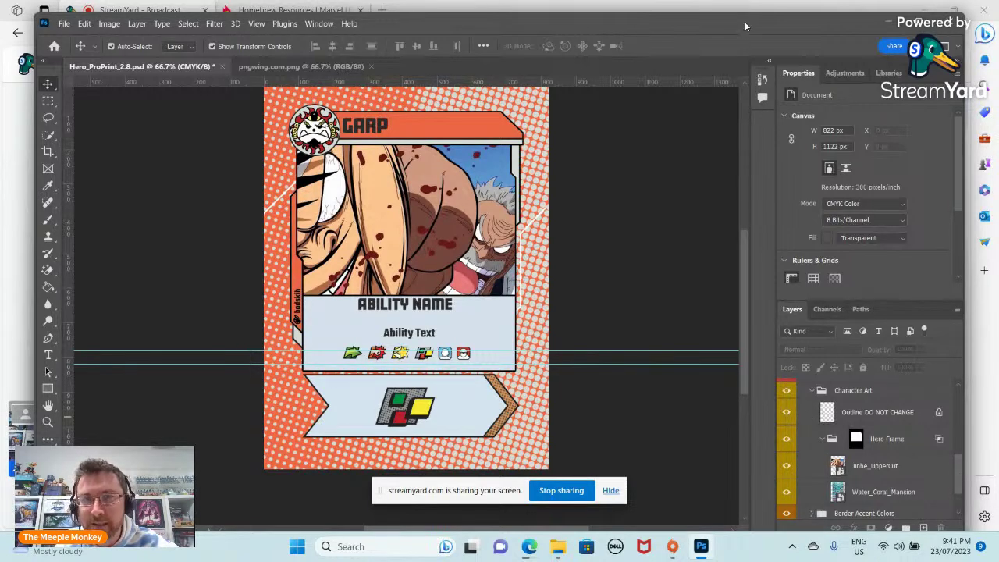
Move the Photoshop window aside, minimize File Explorer, check the stream's chat comments, and bring the card back into full view.
{"action": "left_click_drag", "start_coordinate": [745, 21], "coordinate": [517, 15]}
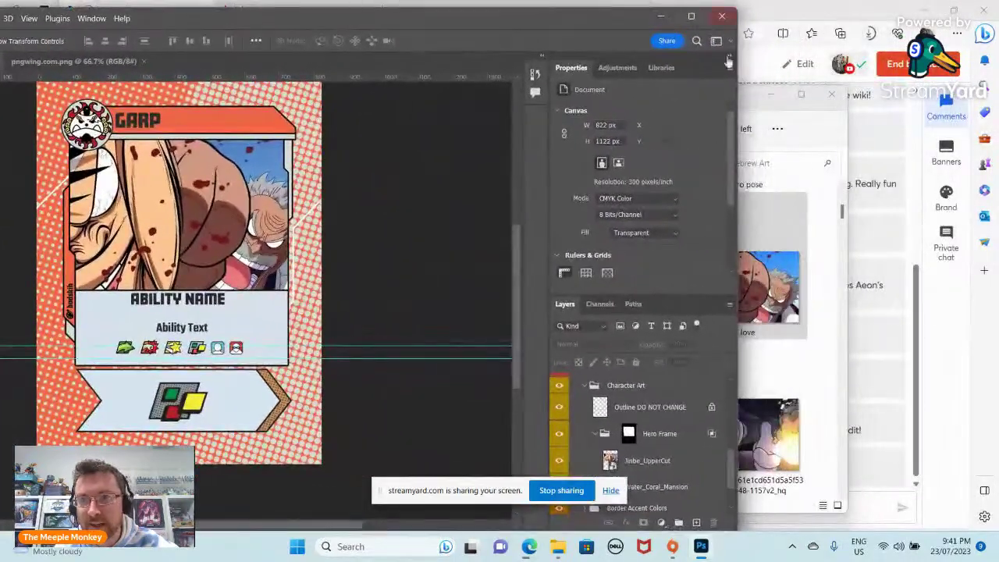
{"action": "left_click", "coordinate": [773, 95]}
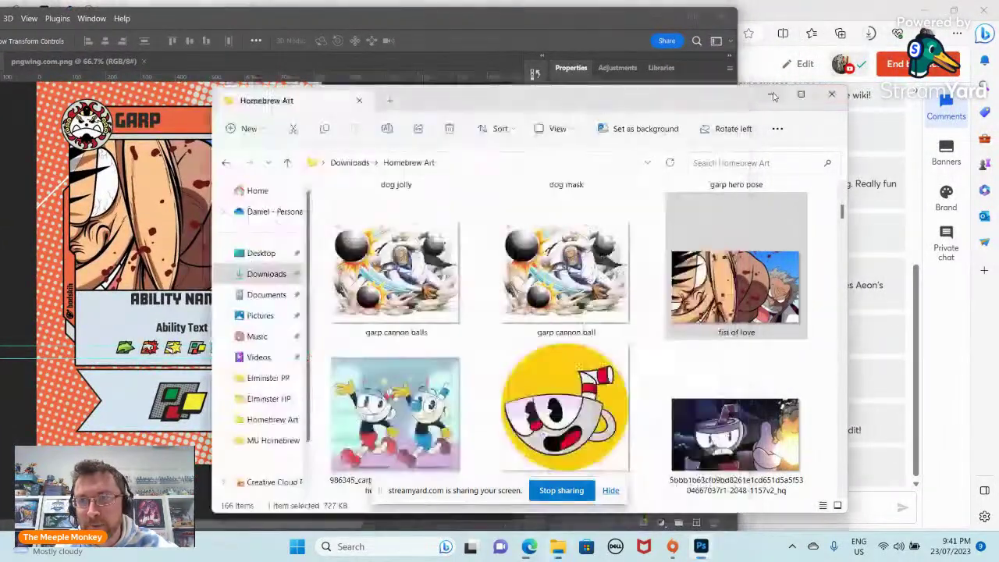
{"action": "left_click", "coordinate": [771, 95]}
{"action": "left_click_drag", "start_coordinate": [518, 20], "coordinate": [464, 17]}
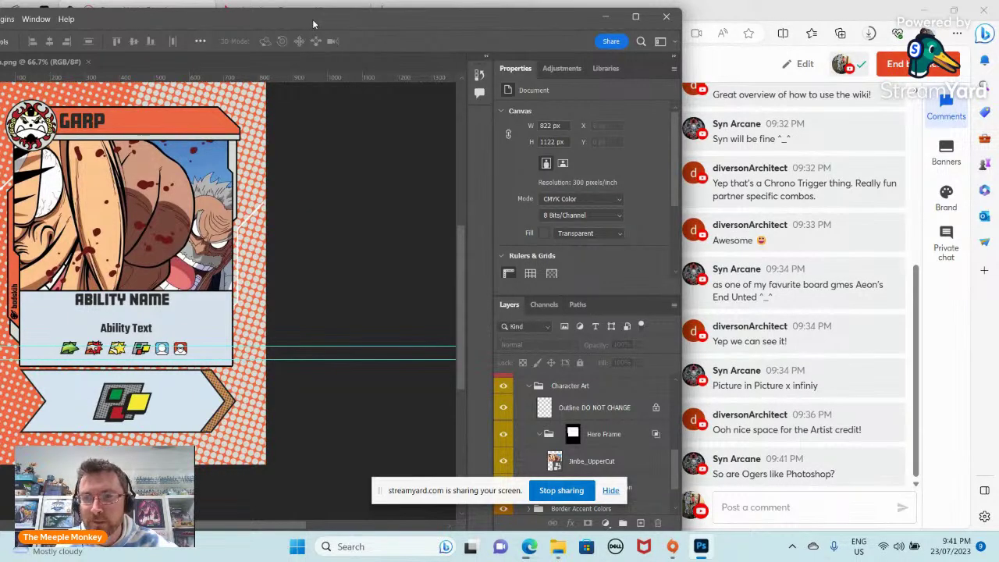
{"action": "left_click_drag", "start_coordinate": [314, 24], "coordinate": [560, 71]}
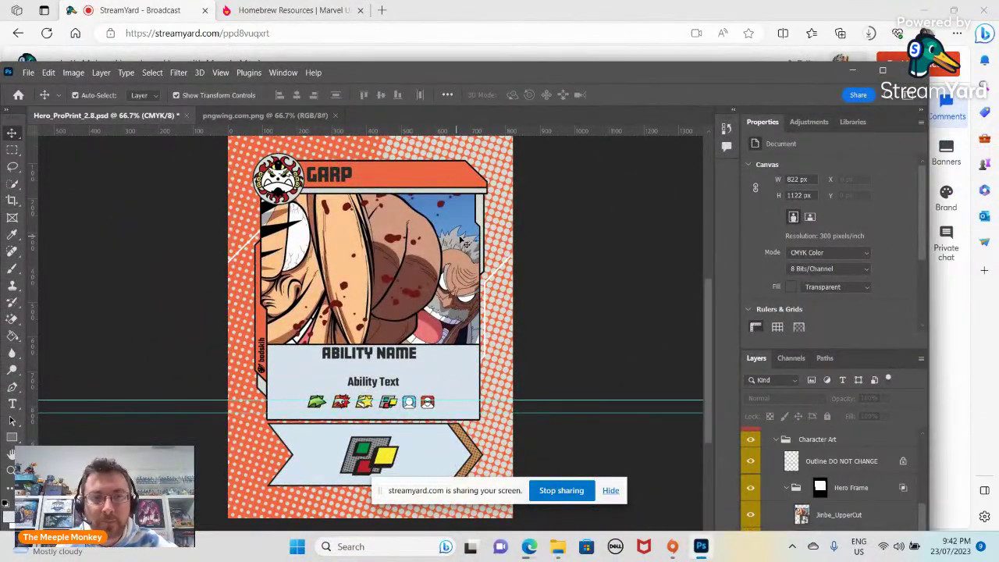
{"action": "left_click_drag", "start_coordinate": [523, 73], "coordinate": [546, 37]}
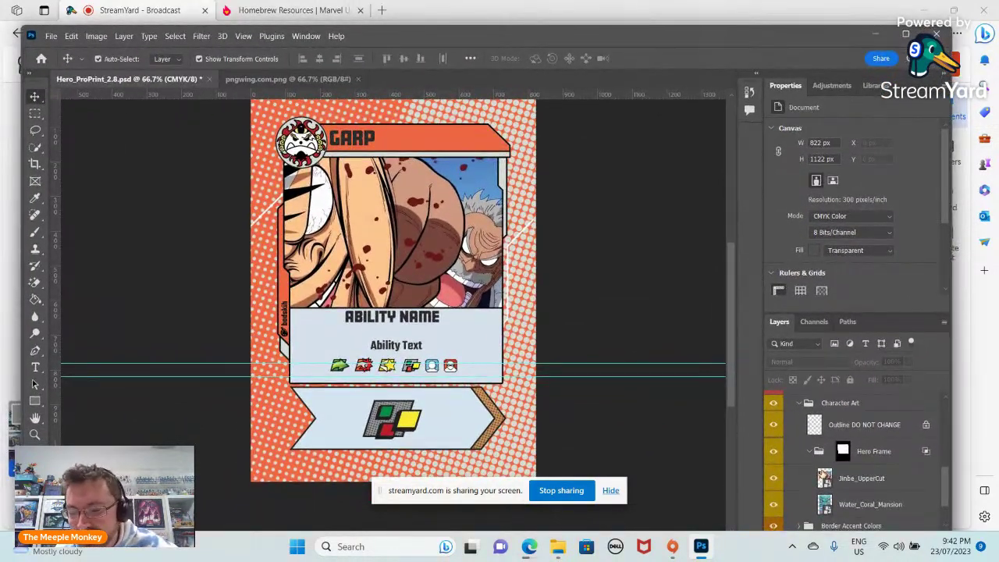
Collapse the Character Art layer group to reach the Ability Box group above it.
{"action": "scroll", "coordinate": [825, 468], "scroll_direction": "down", "scroll_amount": 2}
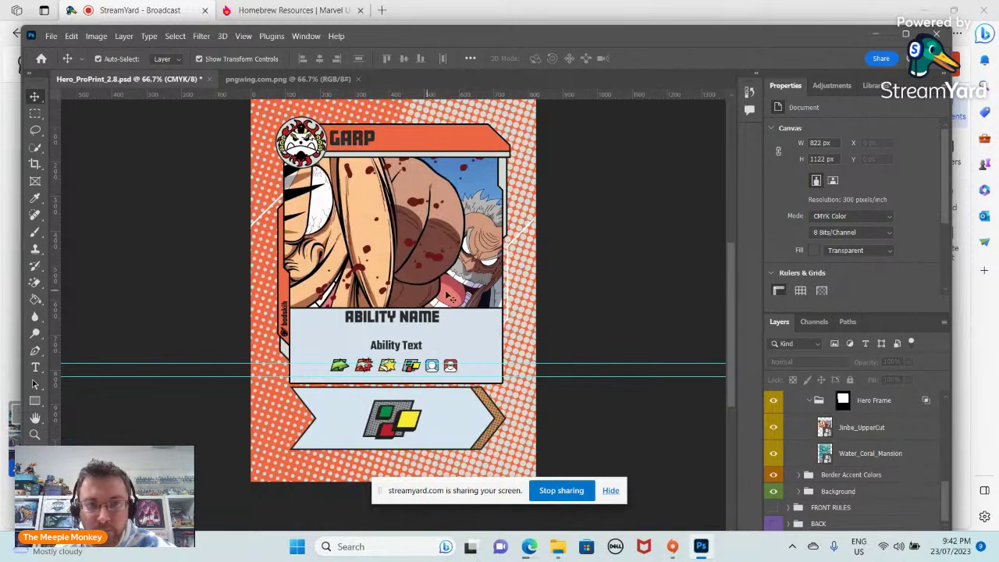
{"action": "scroll", "coordinate": [845, 480], "scroll_direction": "up", "scroll_amount": 2}
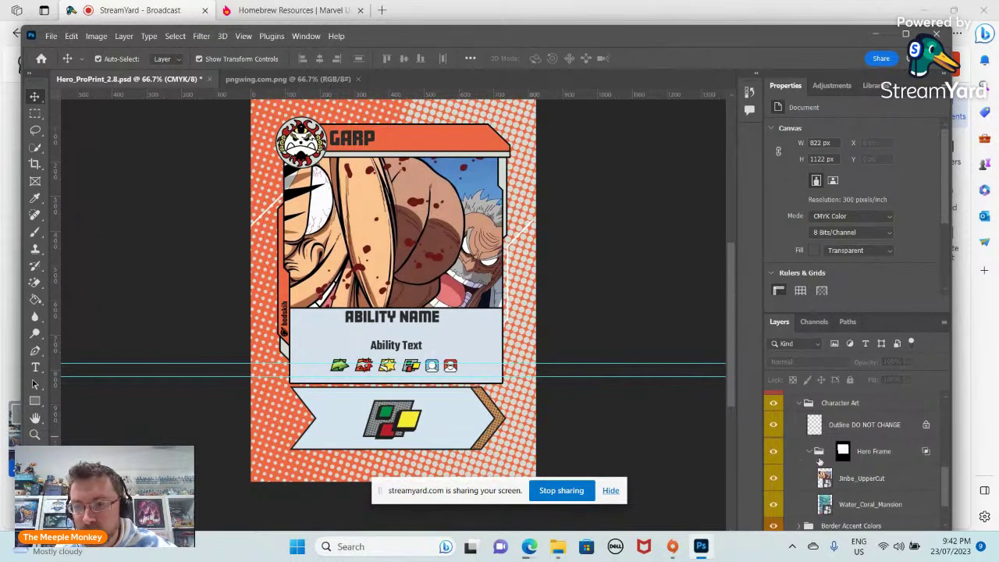
{"action": "scroll", "coordinate": [796, 458], "scroll_direction": "up", "scroll_amount": 2}
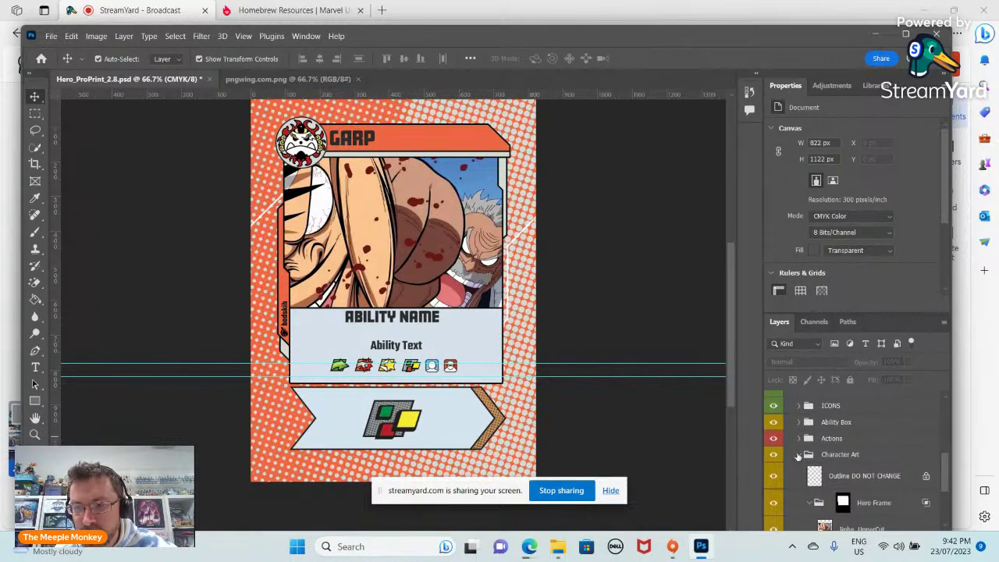
{"action": "left_click", "coordinate": [796, 456]}
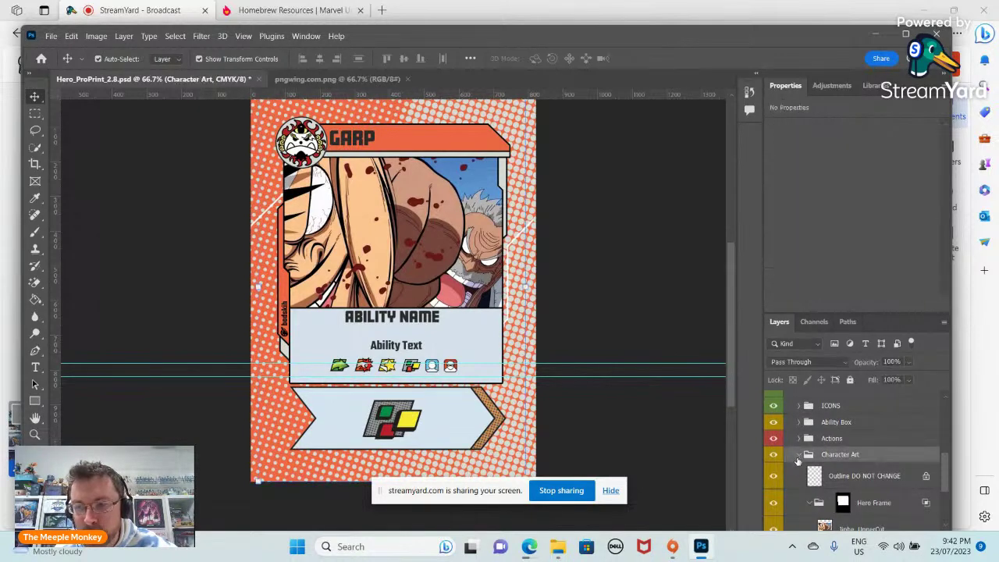
{"action": "left_click", "coordinate": [798, 458]}
{"action": "scroll", "coordinate": [798, 472], "scroll_direction": "up", "scroll_amount": 2}
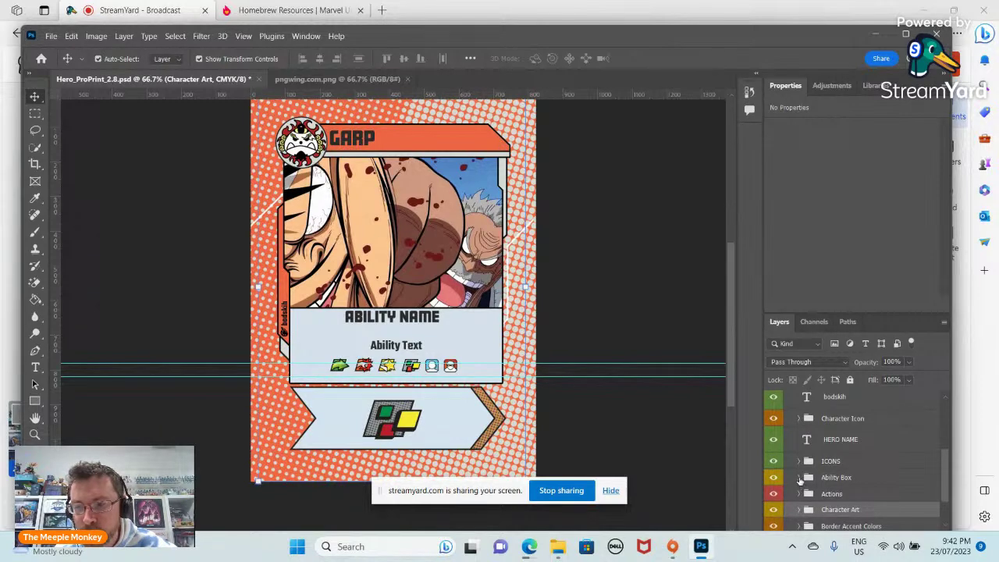
Expand the Ability Box group, check its content by toggling its visibility, and change the ability title to FIST OF LOVE.
{"action": "left_click", "coordinate": [799, 477]}
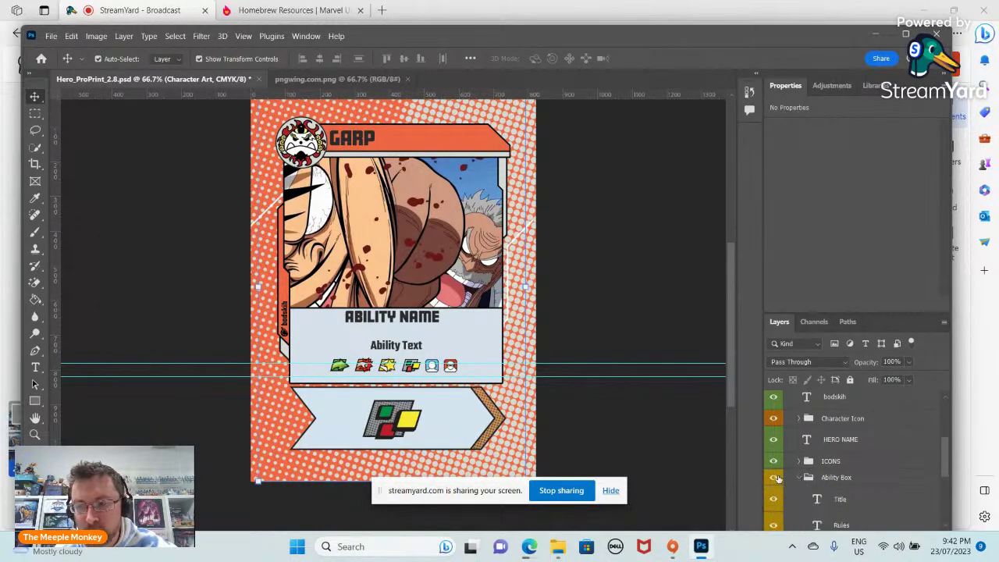
{"action": "left_click", "coordinate": [773, 476]}
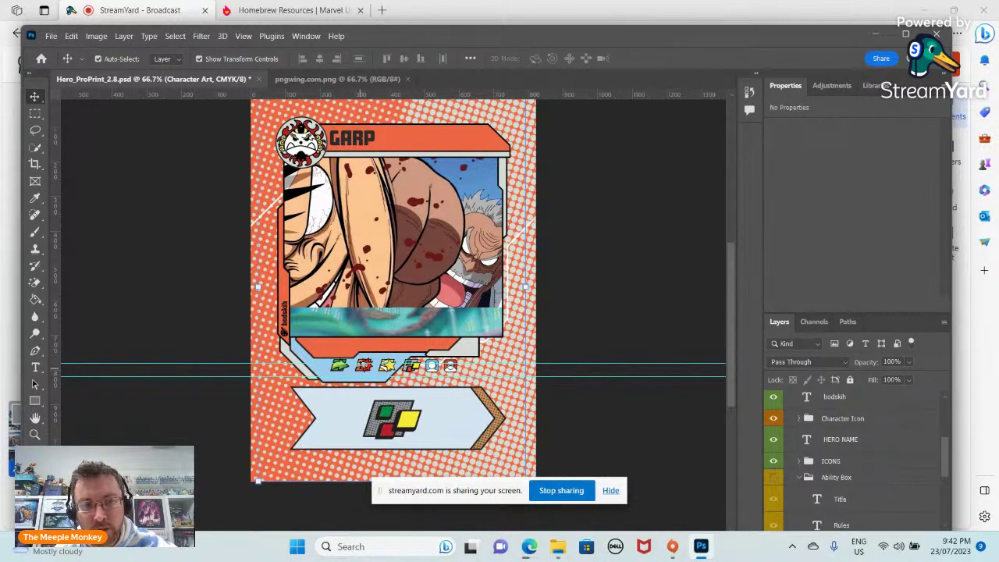
{"action": "left_click", "coordinate": [774, 478]}
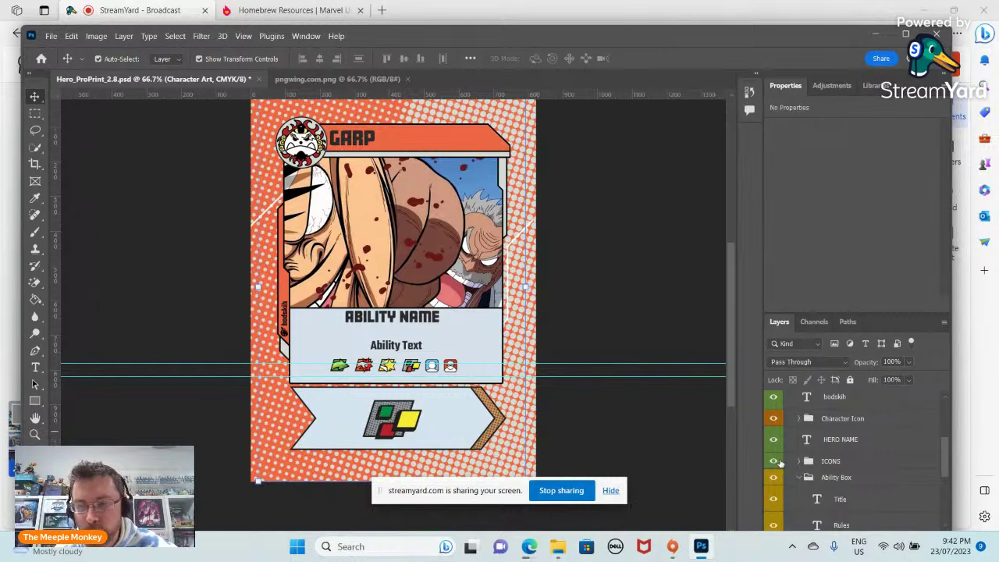
{"action": "double_click", "coordinate": [818, 499]}
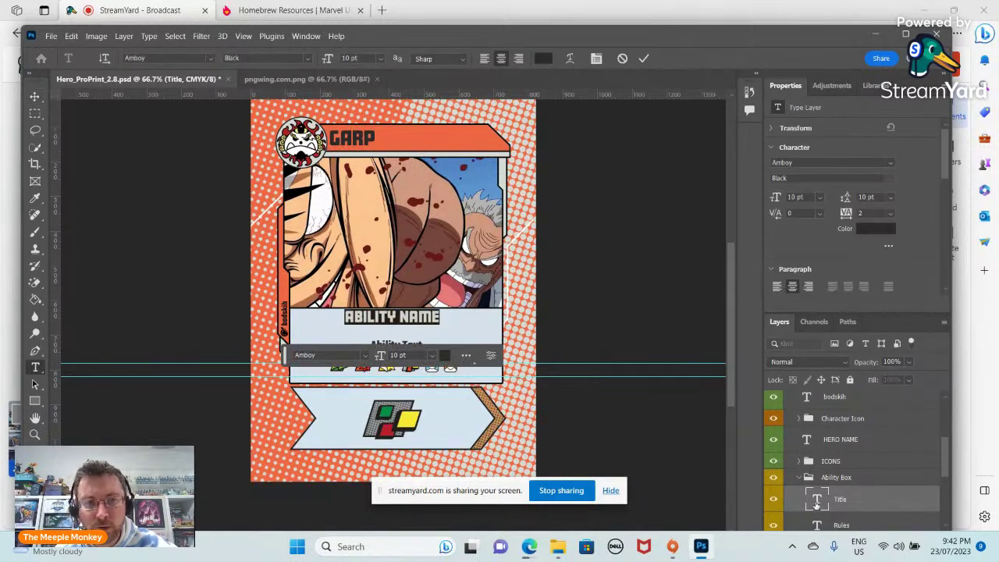
{"action": "type", "text": "F"}
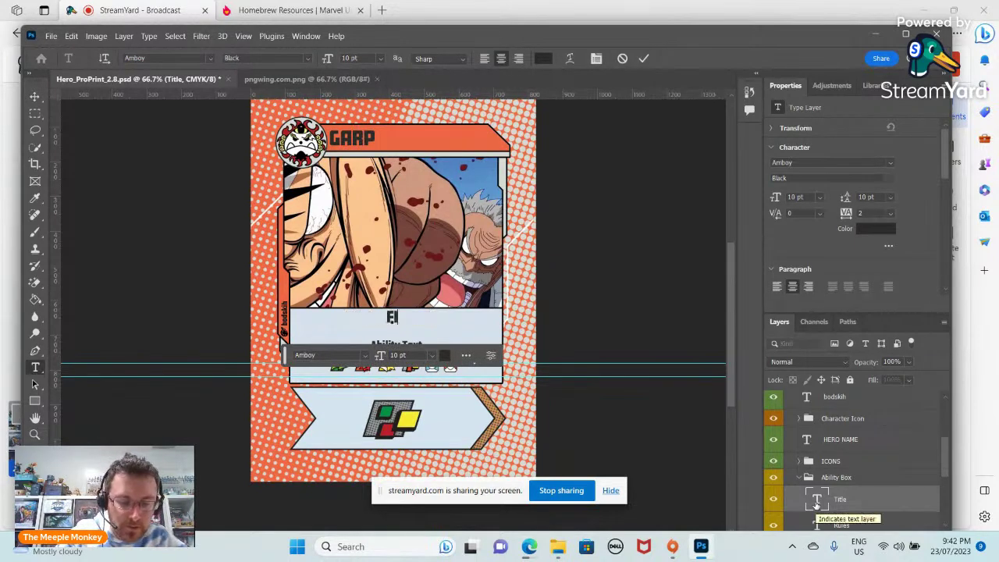
{"action": "type", "text": "IST OF LOVE"}
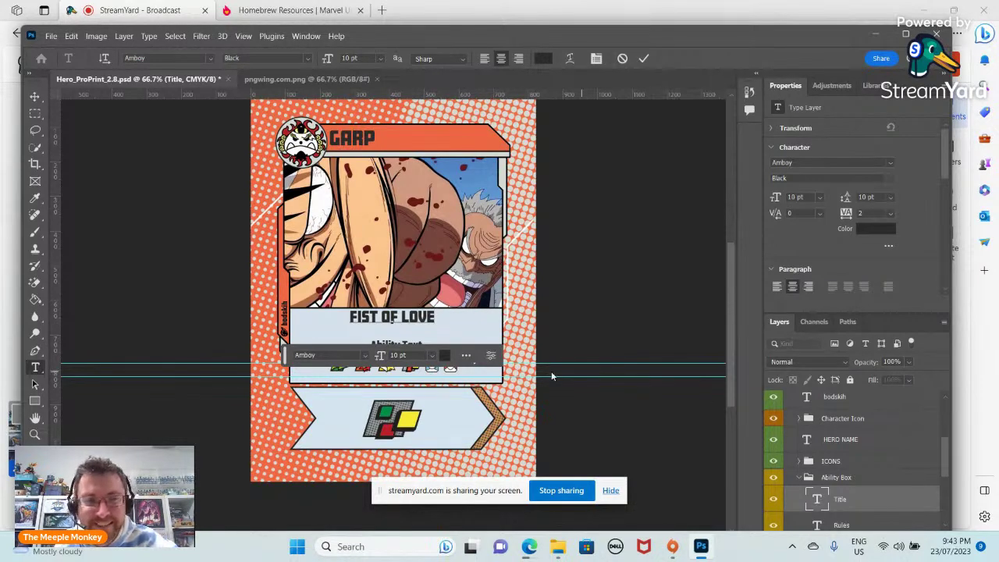
Replace the placeholder in the Rules text layer with "Deal 1 damage to a Hero in your Location." and start a new line.
{"action": "scroll", "coordinate": [780, 460], "scroll_direction": "down", "scroll_amount": 2}
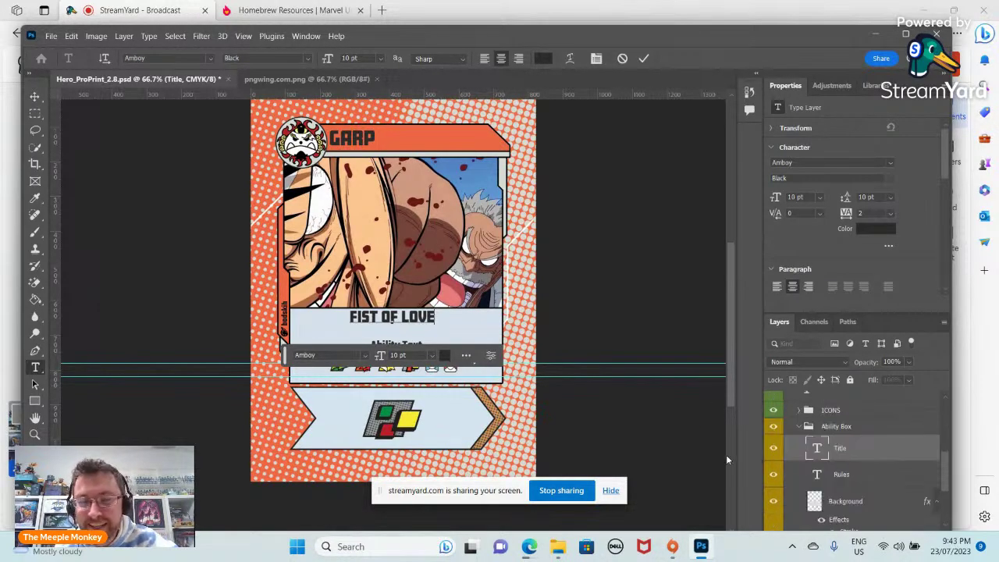
{"action": "scroll", "coordinate": [726, 462], "scroll_direction": "down", "scroll_amount": 1}
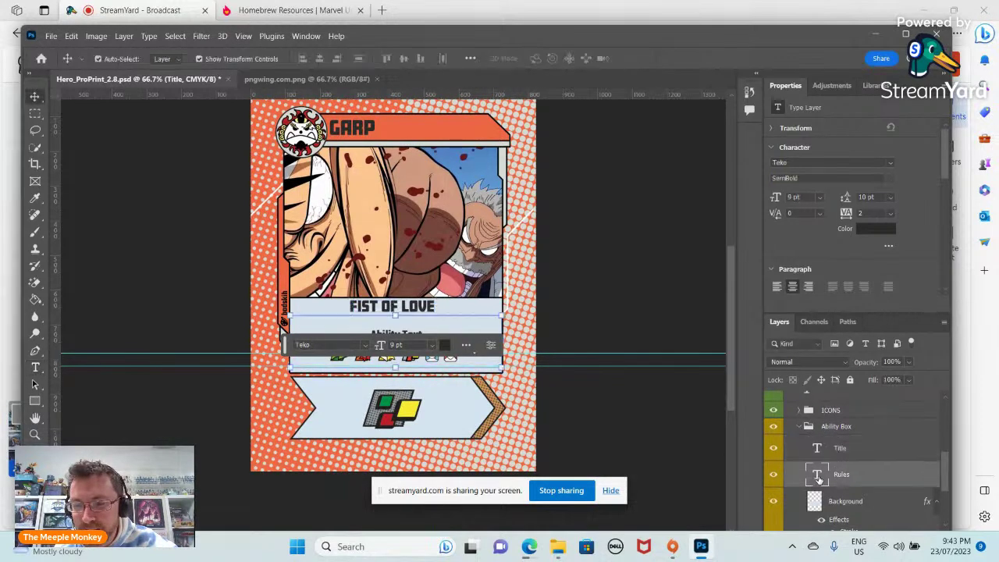
{"action": "left_click", "coordinate": [818, 475]}
{"action": "key", "text": "v"}
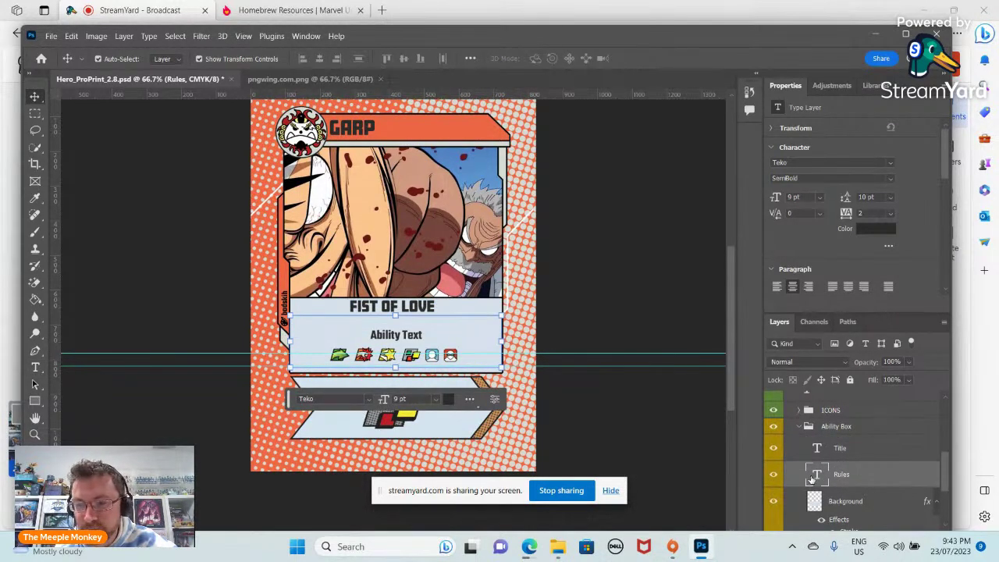
{"action": "double_click", "coordinate": [817, 475]}
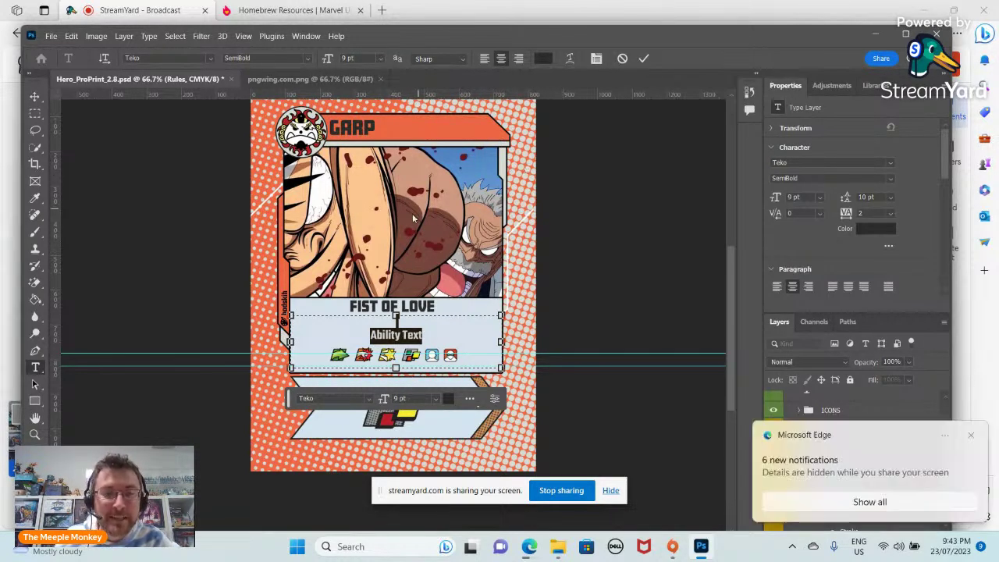
{"action": "left_click", "coordinate": [972, 439]}
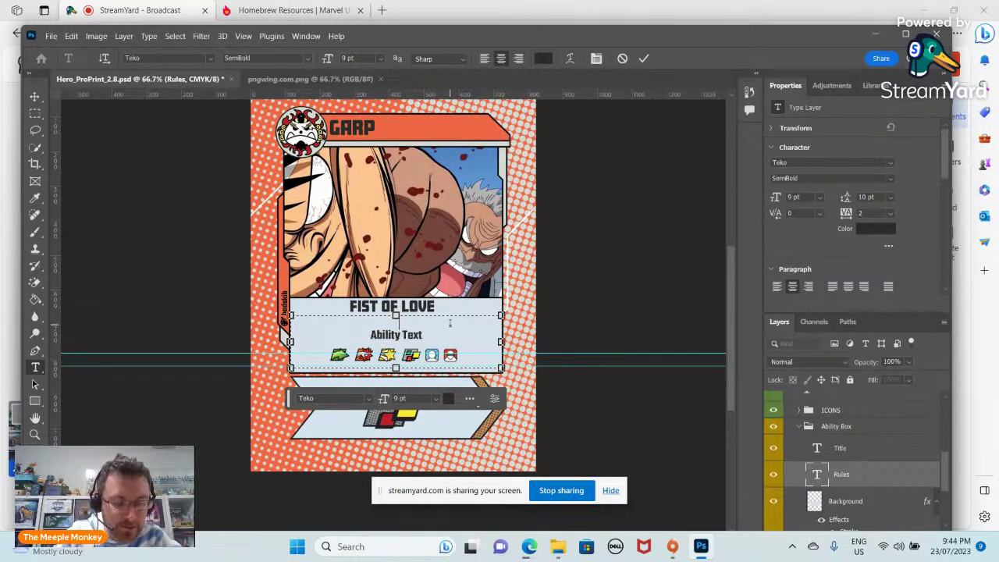
{"action": "type", "text": "Deal"}
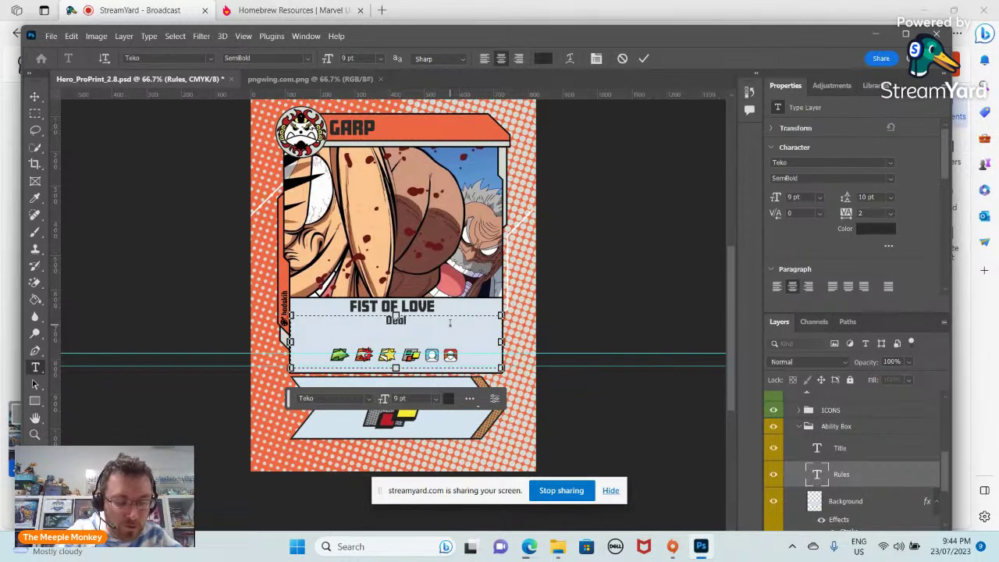
{"action": "type", "text": " 1"}
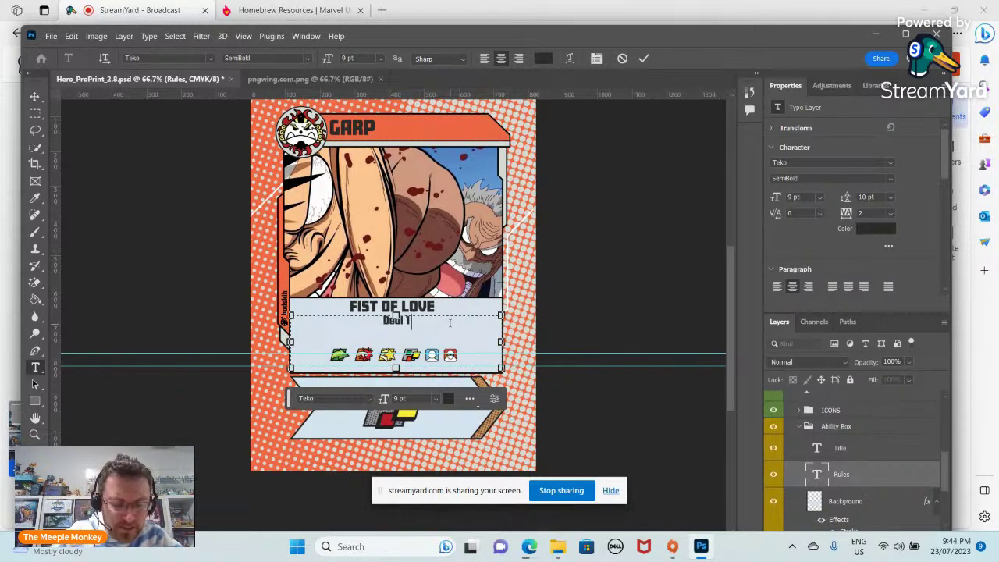
{"action": "type", "text": " damage"}
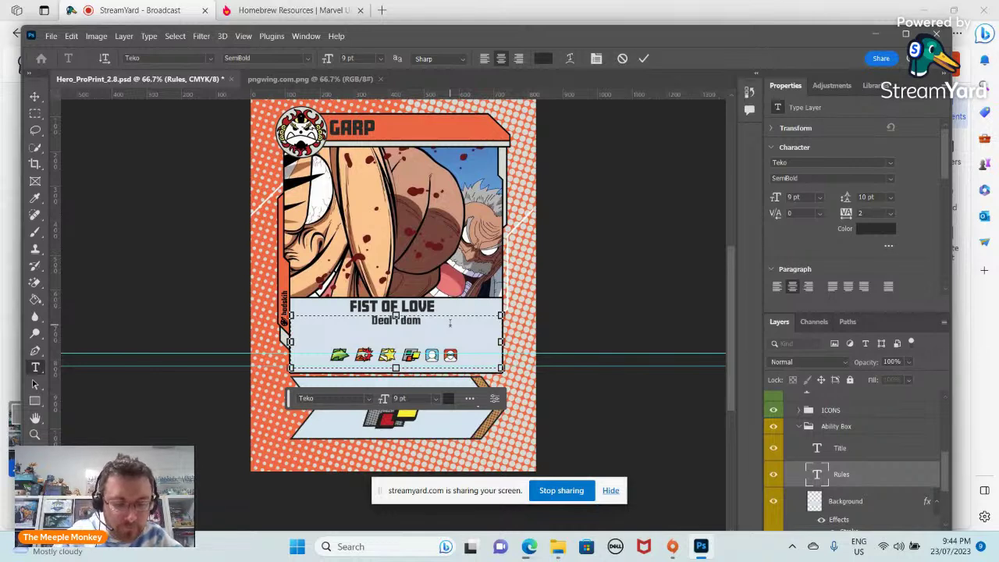
{"action": "type", "text": "o "}
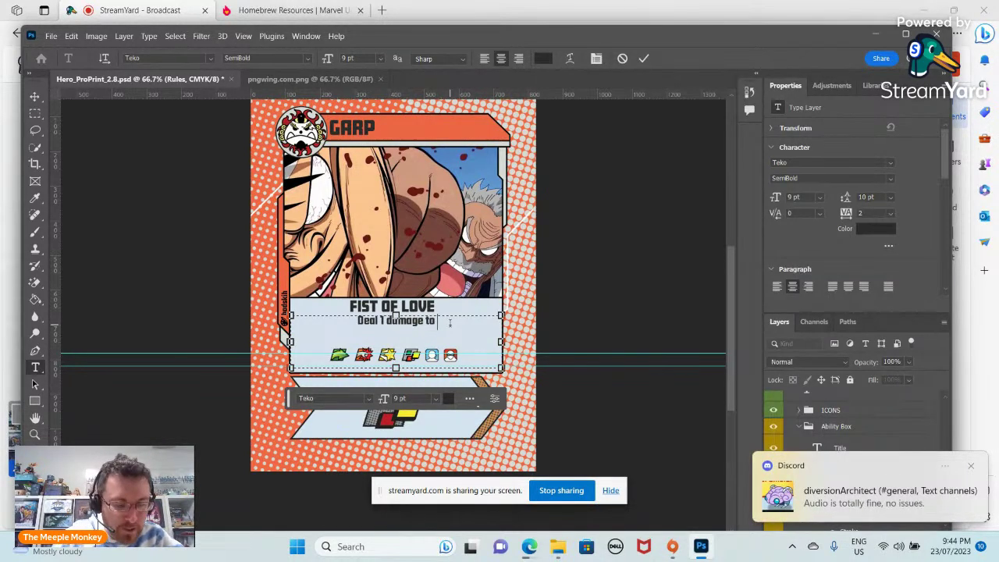
{"action": "type", "text": "a Hero"}
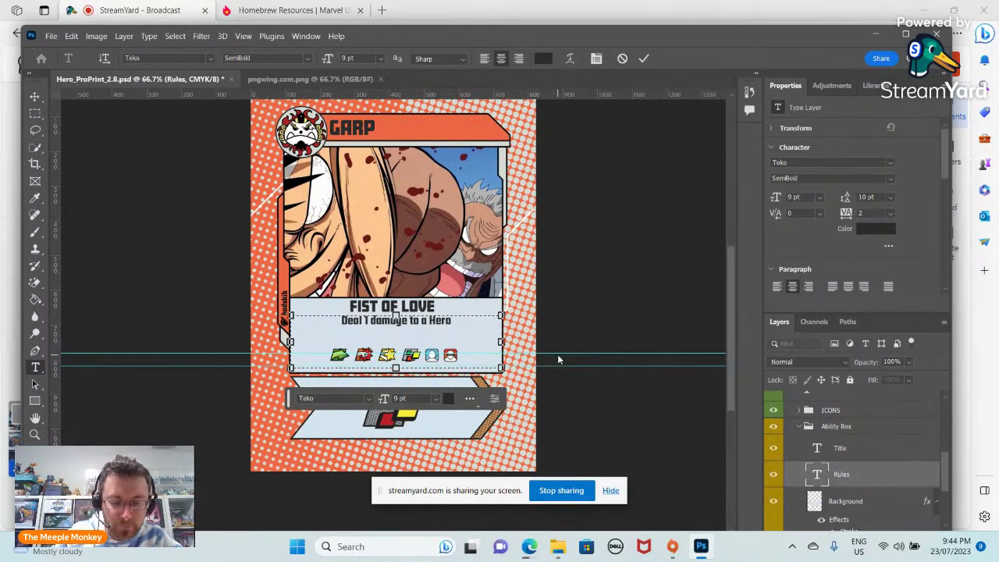
{"action": "type", "text": "in your"}
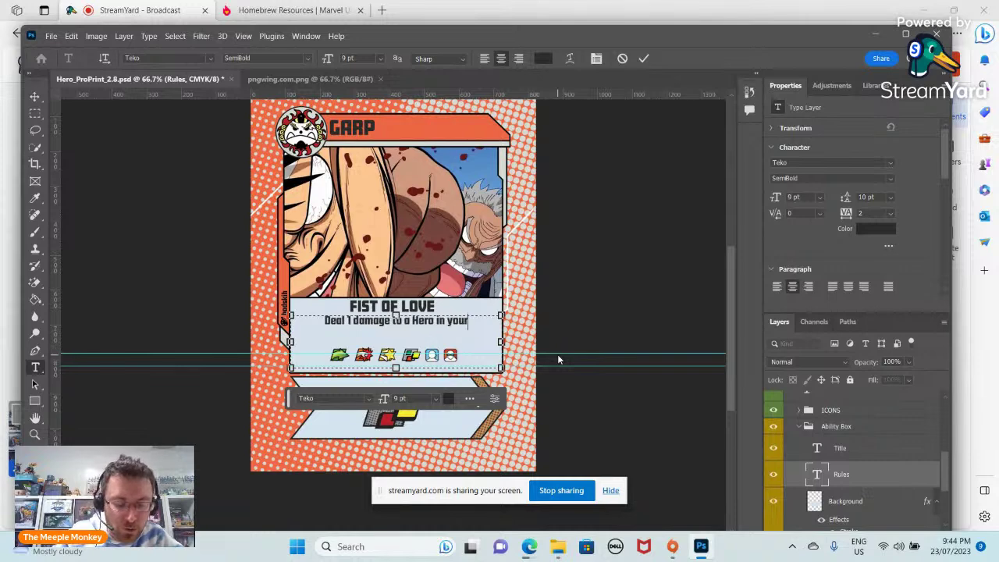
{"action": "type", "text": " Location"}
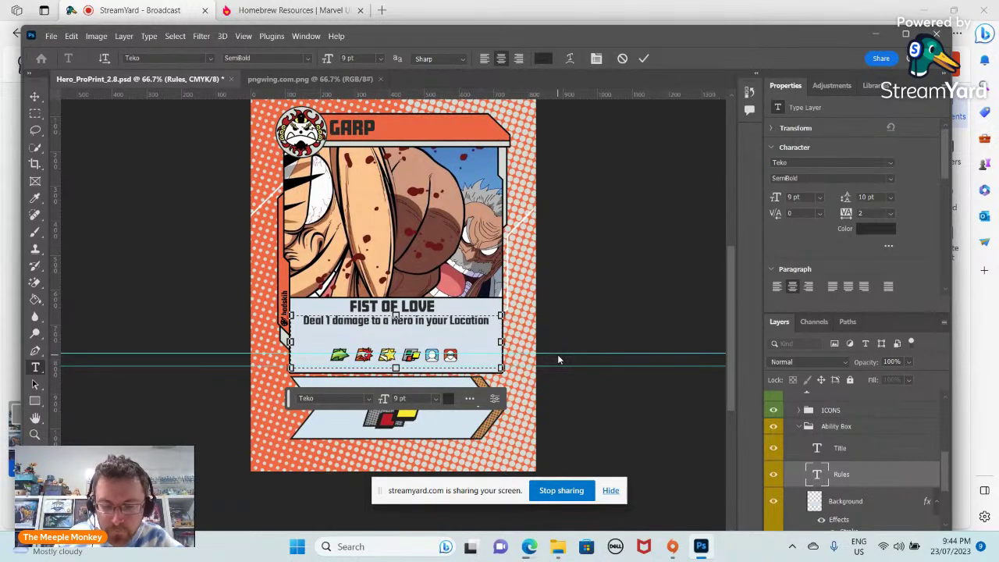
{"action": "type", "text": "."}
{"action": "key", "text": "Return"}
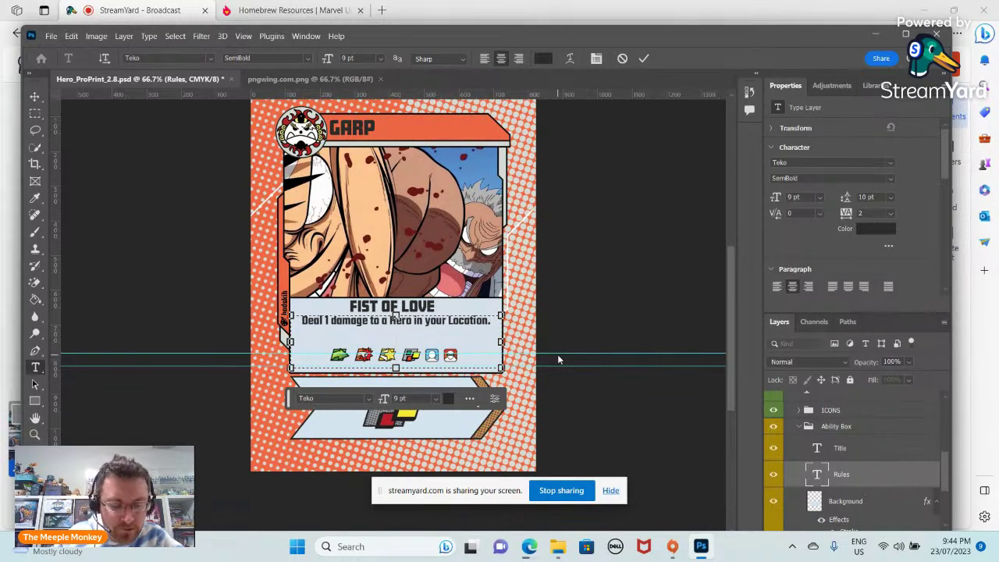
Add the second rules line "If you do, that Hero gains" and commit the text.
{"action": "type", "text": "If y"}
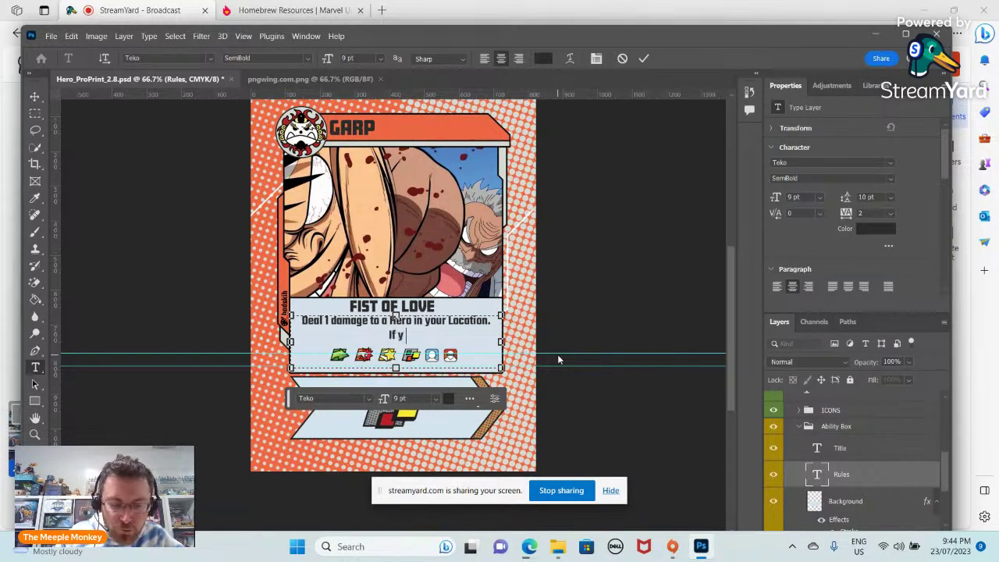
{"action": "type", "text": "ou do"}
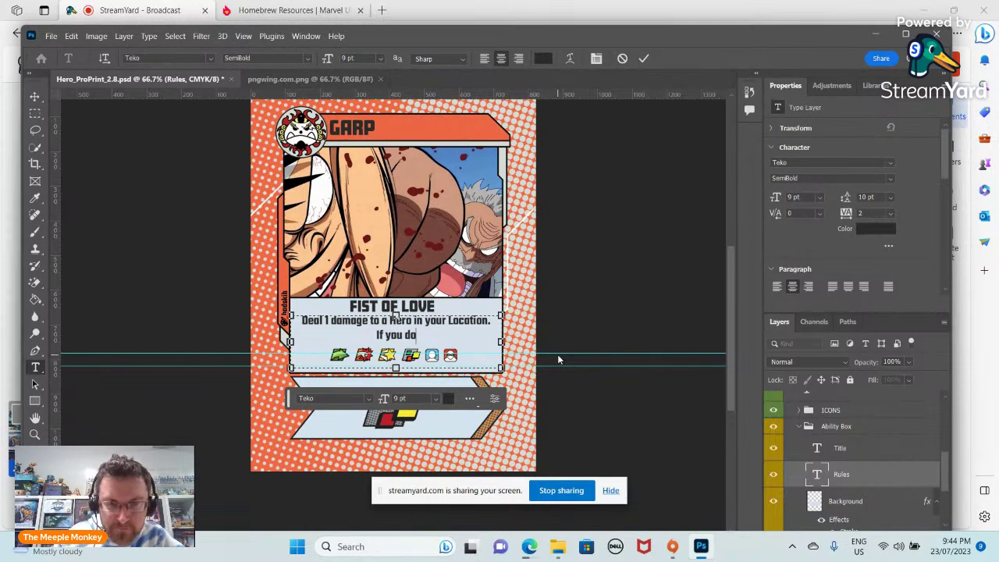
{"action": "type", "text": ", th"}
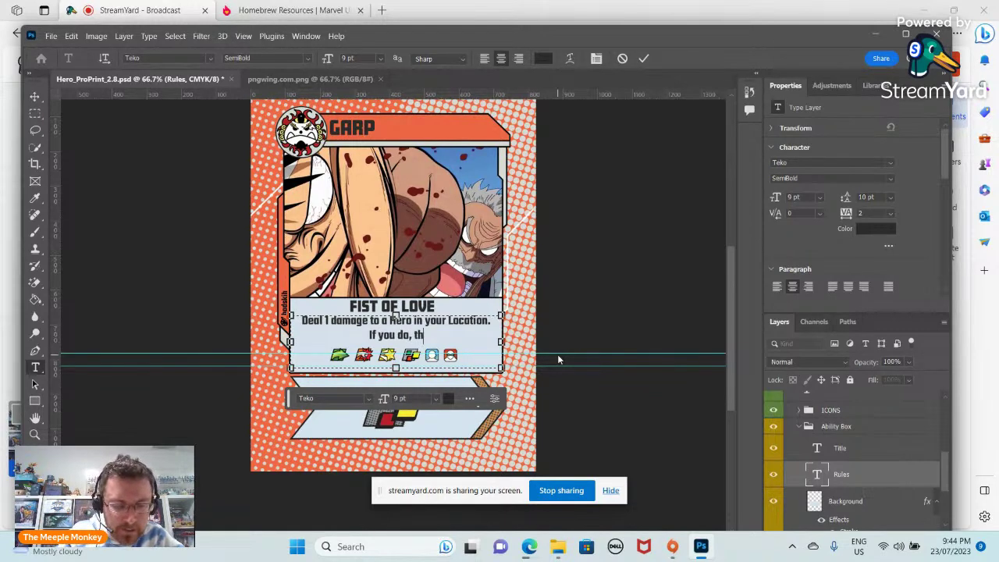
{"action": "type", "text": "at Her"}
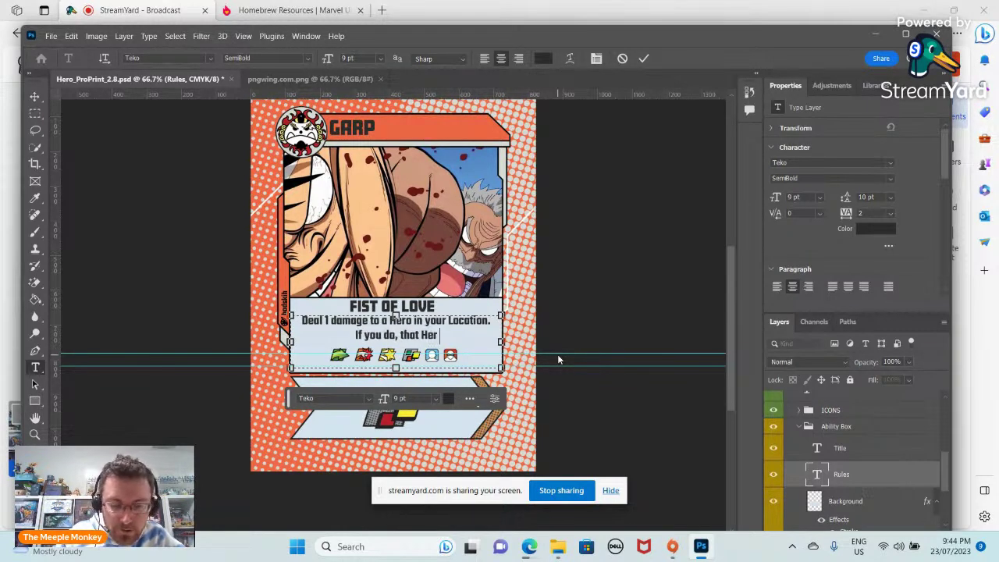
{"action": "type", "text": "o gains"}
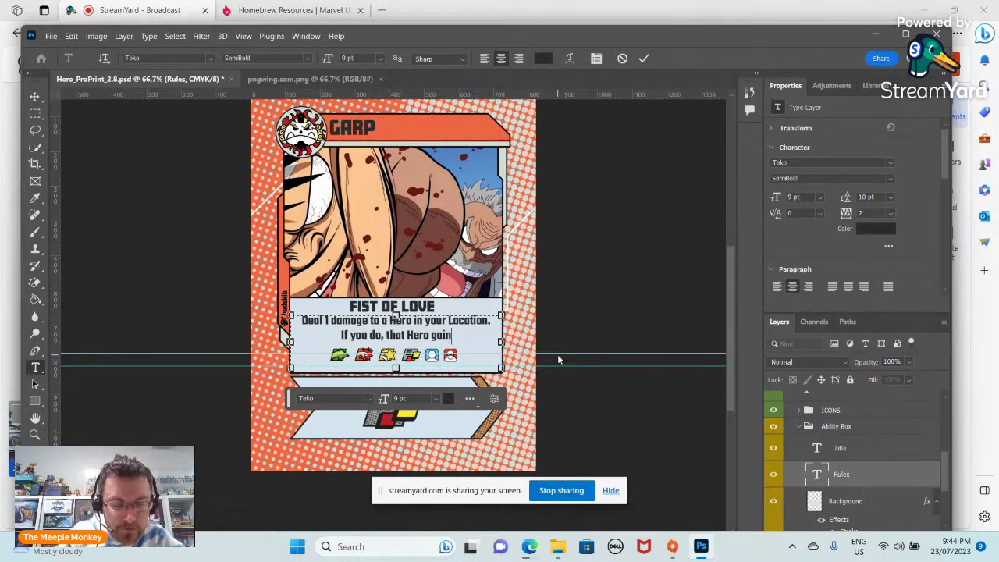
{"action": "key", "text": "ctrl+Return"}
Expand the ICONS group and hide the MOV, ATK, HRO, Thug and CIV icons, leaving only WLD_Icon visible.
{"action": "left_click", "coordinate": [799, 410]}
{"action": "key", "text": "v"}
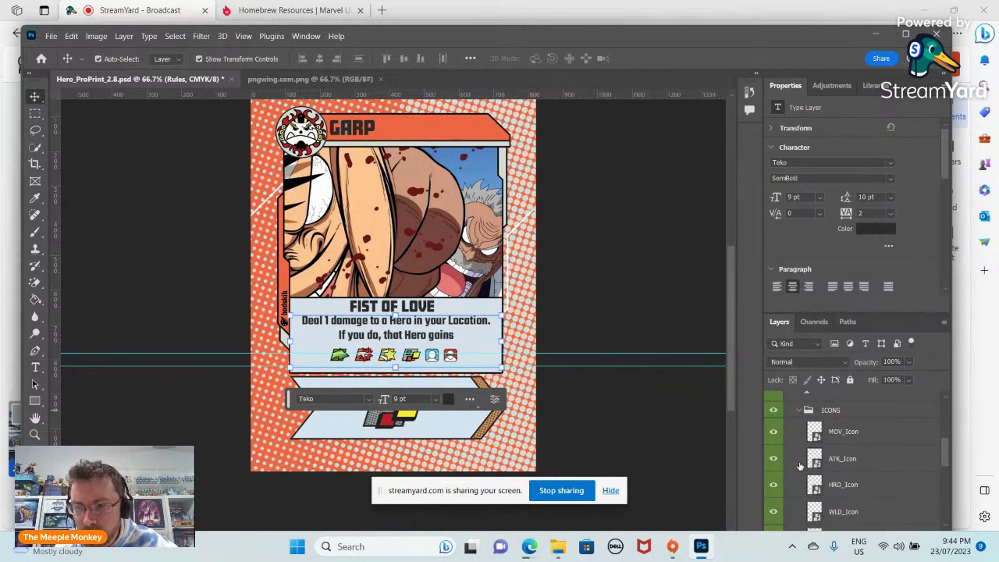
{"action": "left_click_drag", "start_coordinate": [774, 434], "coordinate": [774, 512]}
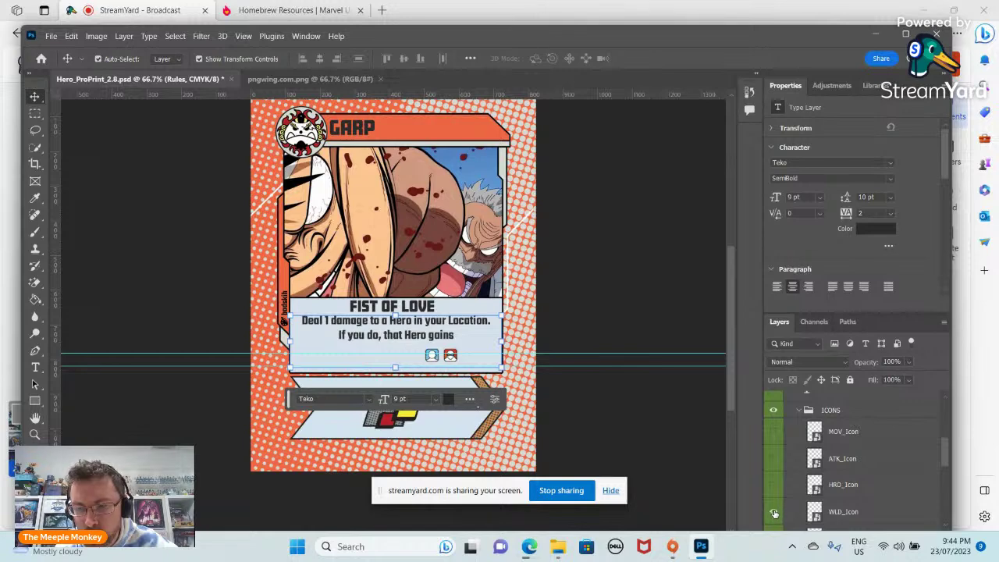
{"action": "scroll", "coordinate": [774, 513], "scroll_direction": "down", "scroll_amount": 2}
{"action": "left_click", "coordinate": [774, 465]}
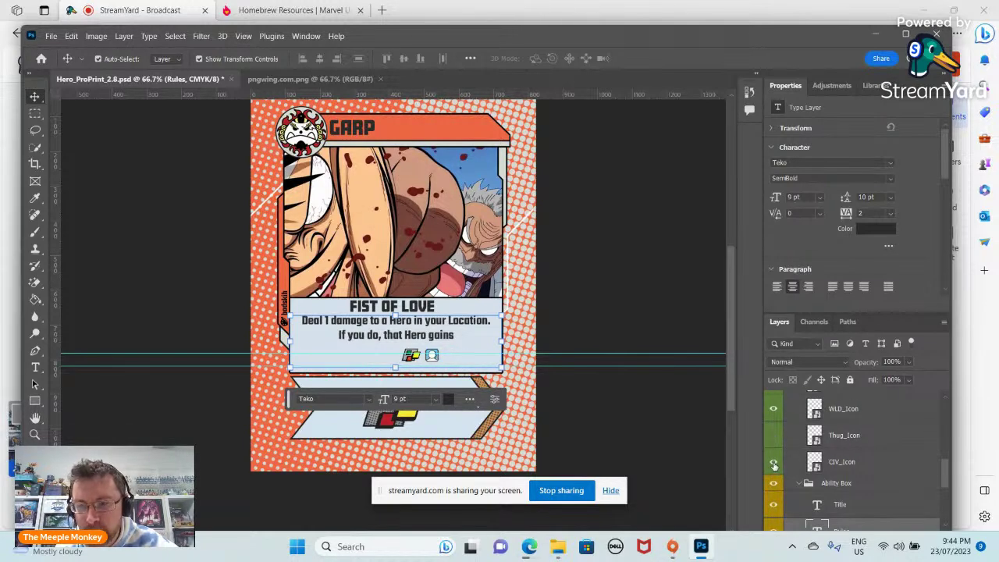
{"action": "left_click", "coordinate": [773, 465]}
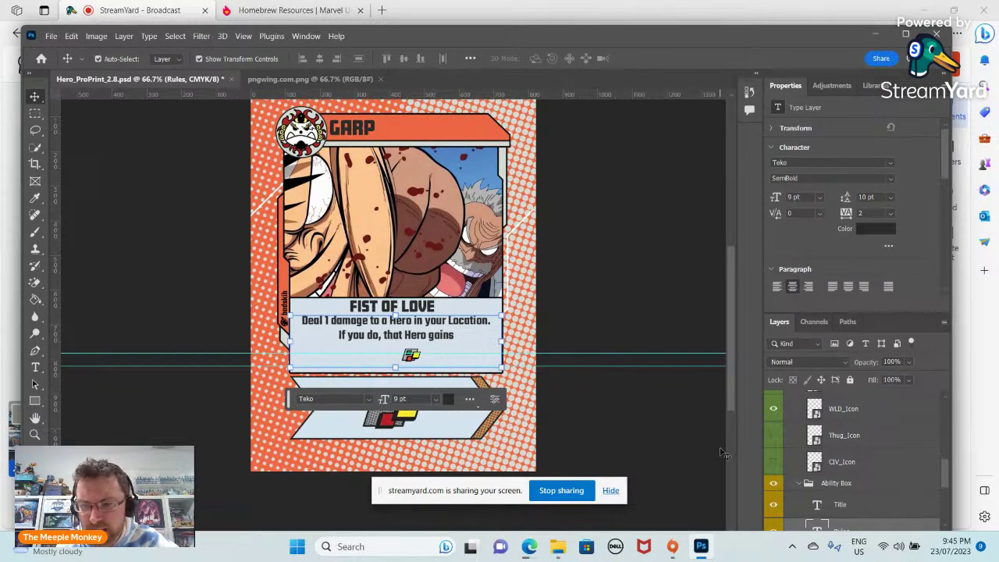
Insert a blank line above the rules text to lower it, keeping its two sentences on separate lines.
{"action": "scroll", "coordinate": [726, 452], "scroll_direction": "down", "scroll_amount": 2}
{"action": "scroll", "coordinate": [809, 484], "scroll_direction": "down", "scroll_amount": 3}
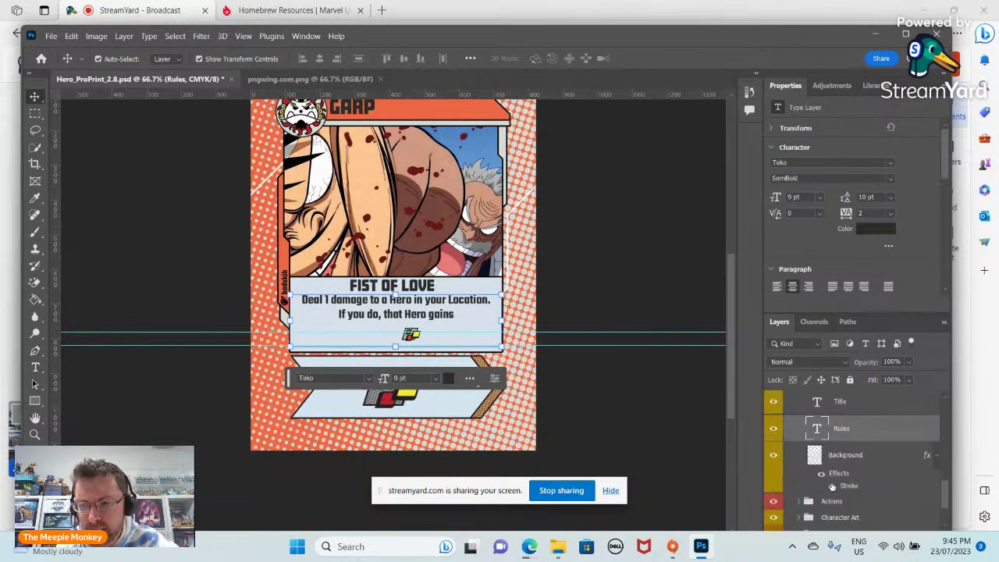
{"action": "double_click", "coordinate": [816, 429]}
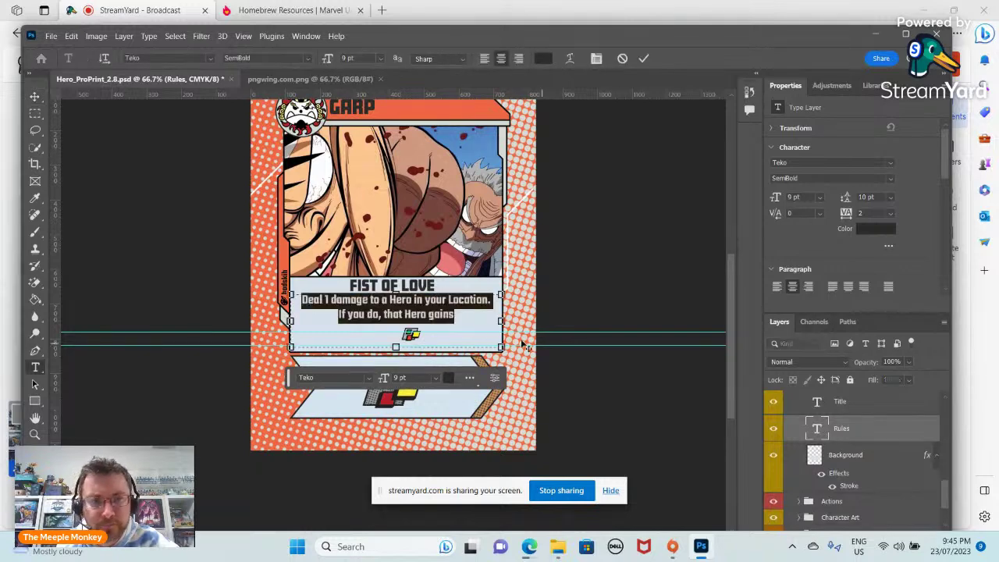
{"action": "left_click", "coordinate": [303, 299]}
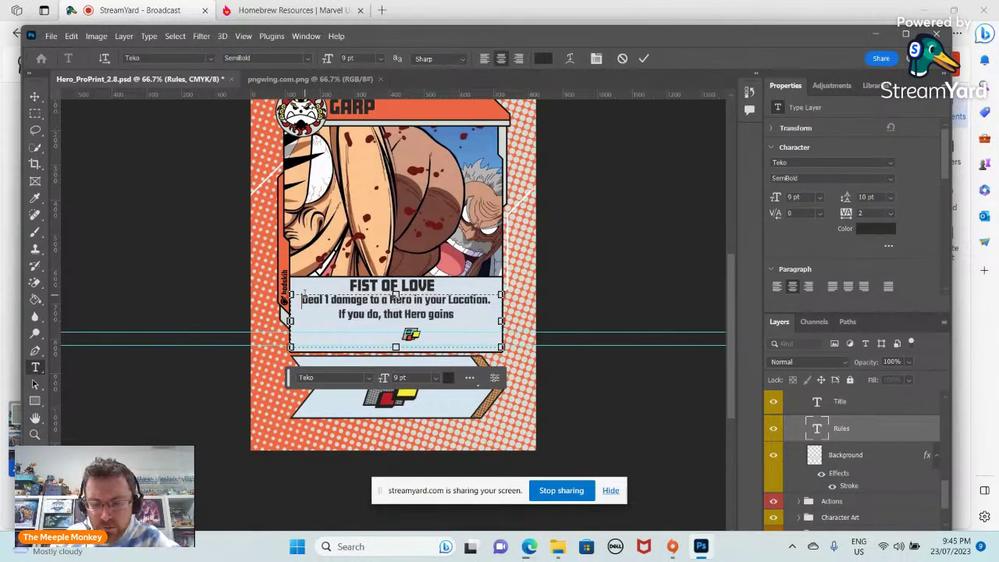
{"action": "key", "text": "Return"}
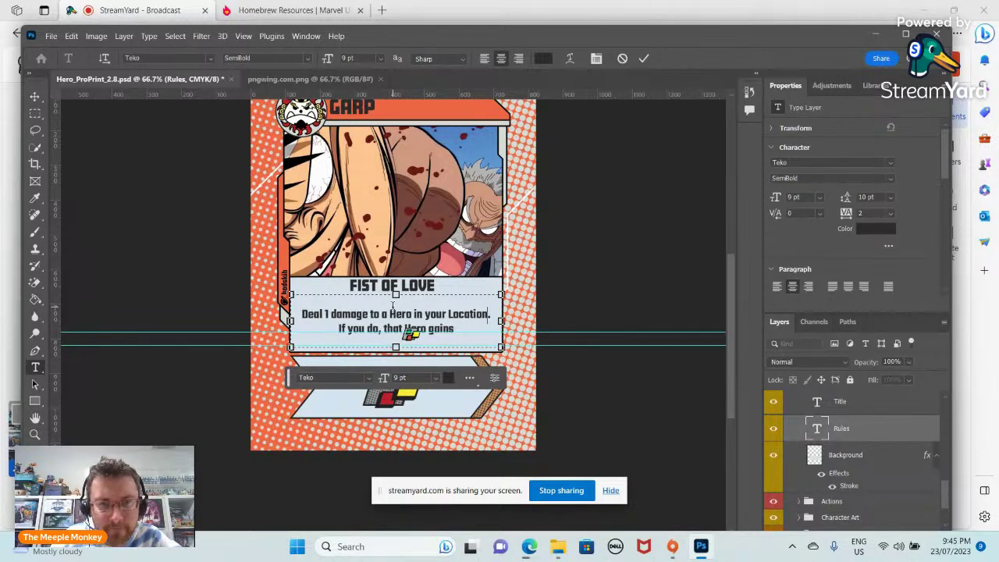
{"action": "key", "text": "Delete"}
{"action": "key", "text": "Return"}
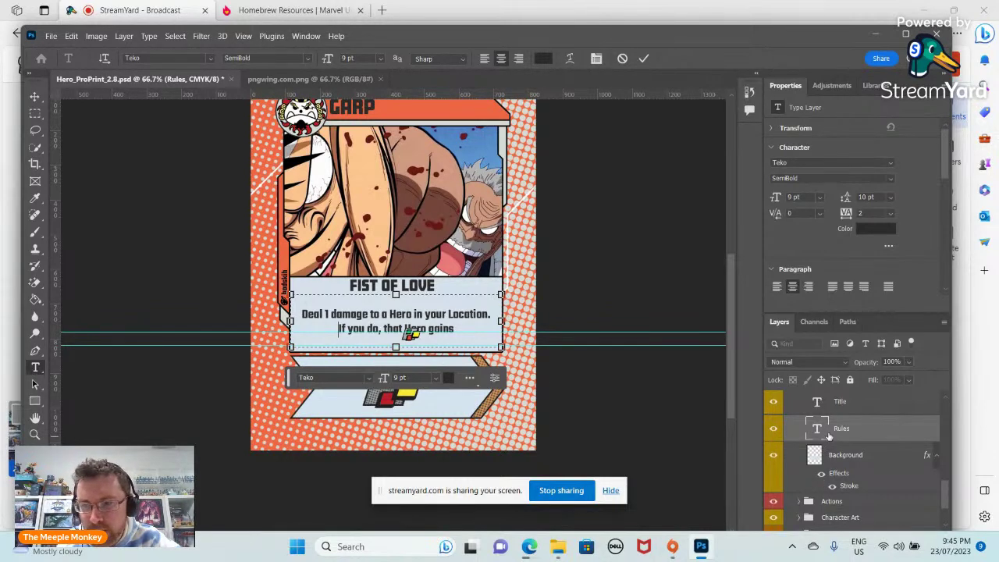
Move the WLD_Icon to the end of the rules line "If you do, that Hero gains", at X 586 px, Y 756 px.
{"action": "scroll", "coordinate": [829, 435], "scroll_direction": "up", "scroll_amount": 3}
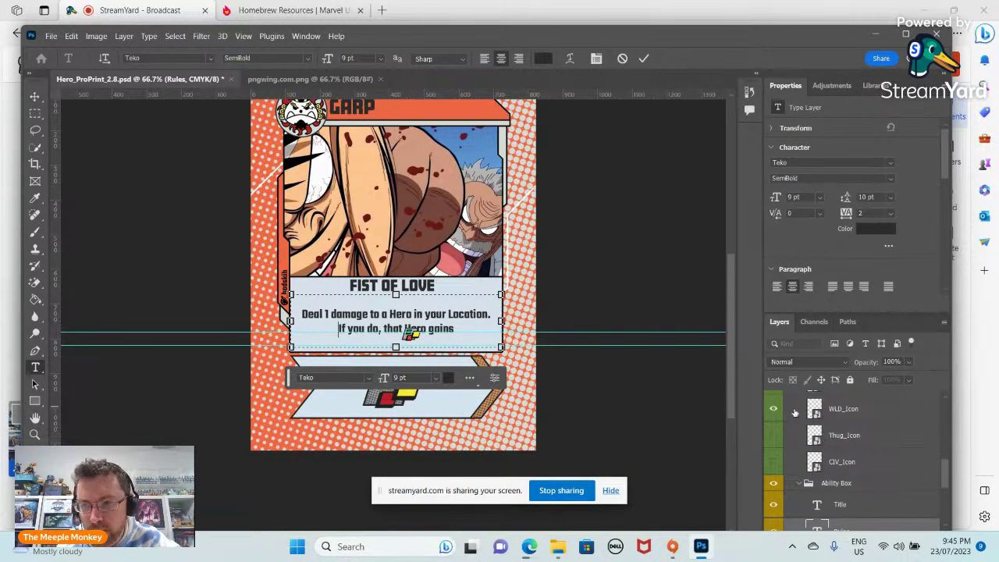
{"action": "left_click", "coordinate": [815, 411]}
{"action": "key", "text": "v"}
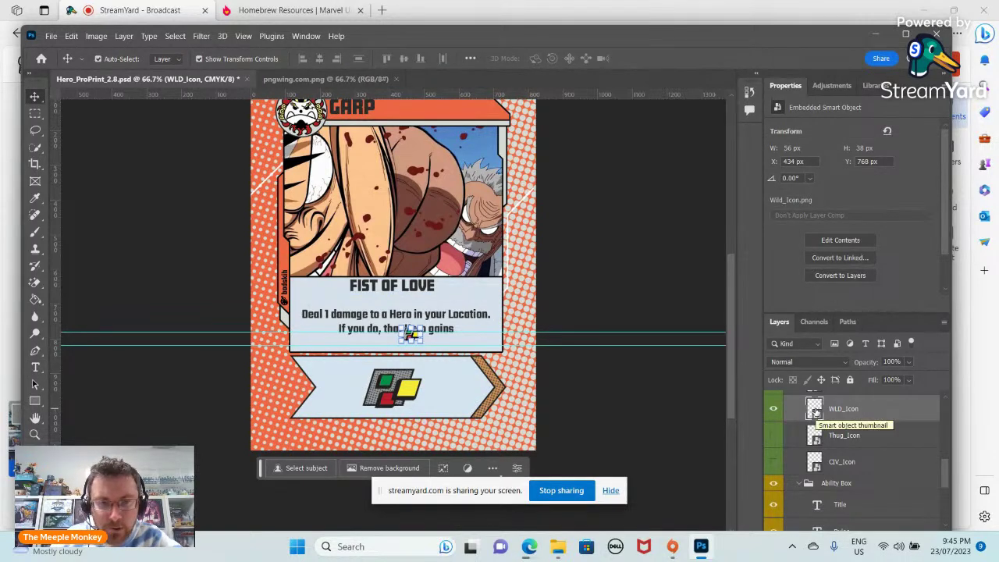
{"action": "key", "text": "Up"}
{"action": "key", "text": "Up"}
{"action": "key", "text": "Up"}
{"action": "key", "text": "Up"}
{"action": "key", "text": "Up"}
{"action": "key", "text": "Up"}
{"action": "key", "text": "Up"}
{"action": "key", "text": "Up"}
{"action": "key", "text": "Up"}
{"action": "key", "text": "Up"}
{"action": "key", "text": "Up"}
{"action": "key", "text": "Up"}
{"action": "key", "text": "Up"}
{"action": "key", "text": "Up"}
{"action": "key", "text": "Right"}
{"action": "key", "text": "Right"}
{"action": "key", "text": "Right"}
{"action": "key", "text": "Right"}
{"action": "key", "text": "Right"}
{"action": "key", "text": "Right"}
{"action": "key", "text": "Right"}
{"action": "key", "text": "Right"}
{"action": "key", "text": "Right"}
{"action": "key", "text": "Right"}
{"action": "key", "text": "Right"}
{"action": "key", "text": "Right"}
{"action": "key", "text": "Right"}
{"action": "key", "text": "Right"}
{"action": "key", "text": "Right"}
{"action": "key", "text": "Right"}
{"action": "key", "text": "Right"}
{"action": "key", "text": "Right"}
{"action": "key", "text": "Right"}
{"action": "key", "text": "Right"}
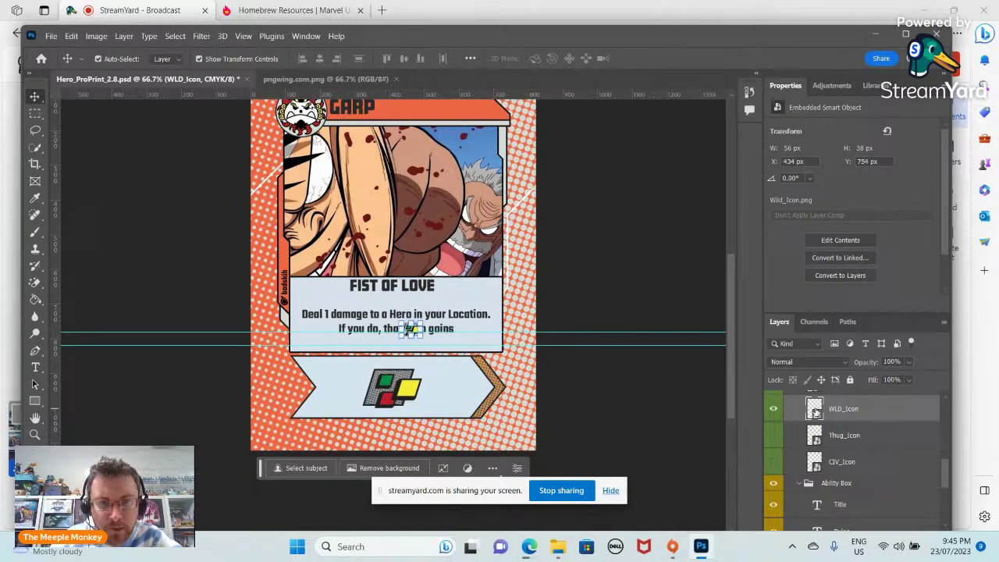
{"action": "key", "text": "Right"}
{"action": "key", "text": "Right"}
{"action": "key", "text": "Right"}
{"action": "key", "text": "Right"}
{"action": "key", "text": "Right"}
{"action": "key", "text": "Right"}
{"action": "key", "text": "Right"}
{"action": "key", "text": "Right"}
{"action": "key", "text": "Right"}
{"action": "key", "text": "Right"}
{"action": "key", "text": "Right"}
{"action": "key", "text": "Right"}
{"action": "key", "text": "Right"}
{"action": "key", "text": "Right"}
{"action": "key", "text": "Right"}
{"action": "key", "text": "Right"}
{"action": "key", "text": "Right"}
{"action": "key", "text": "Right"}
{"action": "key", "text": "Right"}
{"action": "key", "text": "Right"}
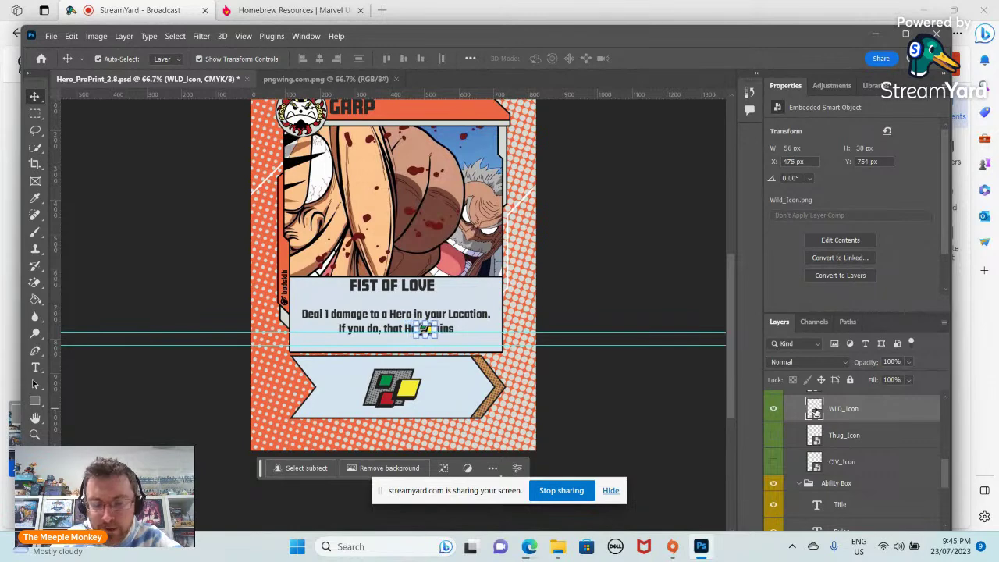
{"action": "key", "text": "Right"}
{"action": "key", "text": "Right"}
{"action": "key", "text": "Right"}
{"action": "key", "text": "Right"}
{"action": "key", "text": "Right"}
{"action": "key", "text": "Right"}
{"action": "key", "text": "Right"}
{"action": "key", "text": "Right"}
{"action": "key", "text": "Right"}
{"action": "key", "text": "Right"}
{"action": "key", "text": "Right"}
{"action": "key", "text": "Right"}
{"action": "key", "text": "Right"}
{"action": "key", "text": "Right"}
{"action": "key", "text": "Right"}
{"action": "key", "text": "Right"}
{"action": "key", "text": "Right"}
{"action": "key", "text": "Right"}
{"action": "key", "text": "Right"}
{"action": "key", "text": "Right"}
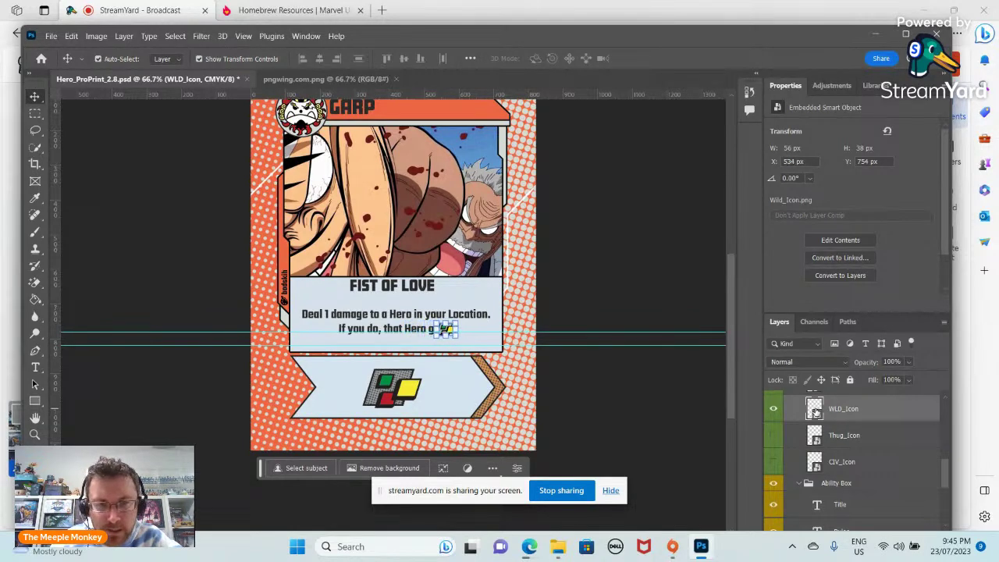
{"action": "key", "text": "Right"}
{"action": "key", "text": "Right"}
{"action": "key", "text": "Right"}
{"action": "key", "text": "Right"}
{"action": "key", "text": "Right"}
{"action": "key", "text": "Right"}
{"action": "key", "text": "Right"}
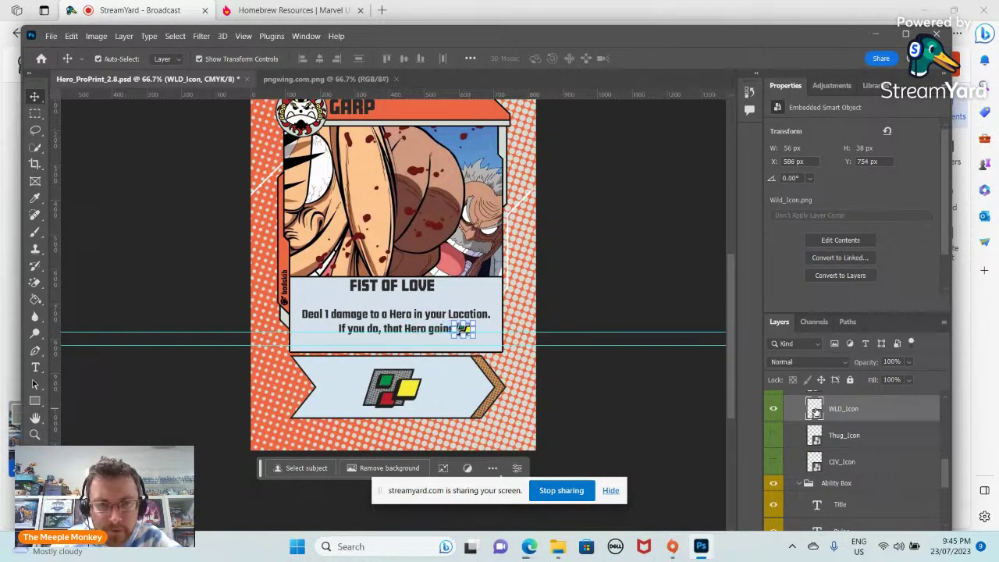
{"action": "key", "text": "Down"}
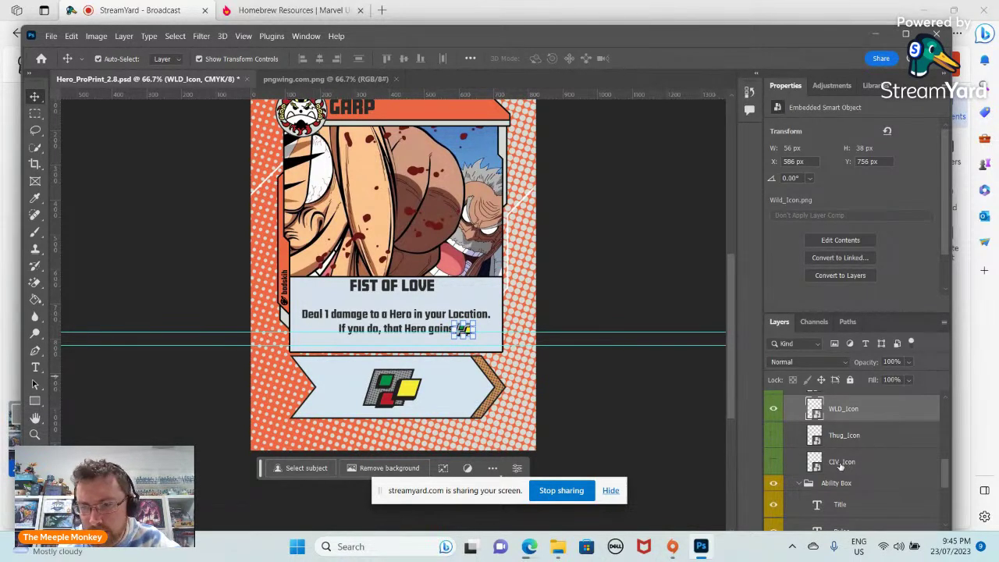
Remove the blank line above the text in the Rules layer so its two sentences sit directly under the title.
{"action": "scroll", "coordinate": [841, 465], "scroll_direction": "down", "scroll_amount": 1}
{"action": "left_click", "coordinate": [817, 481]}
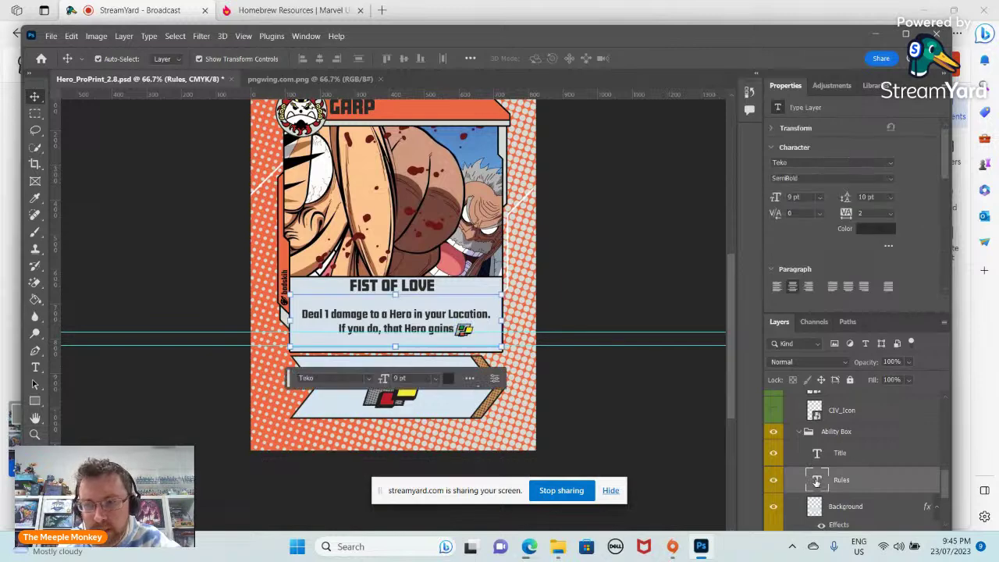
{"action": "double_click", "coordinate": [816, 481]}
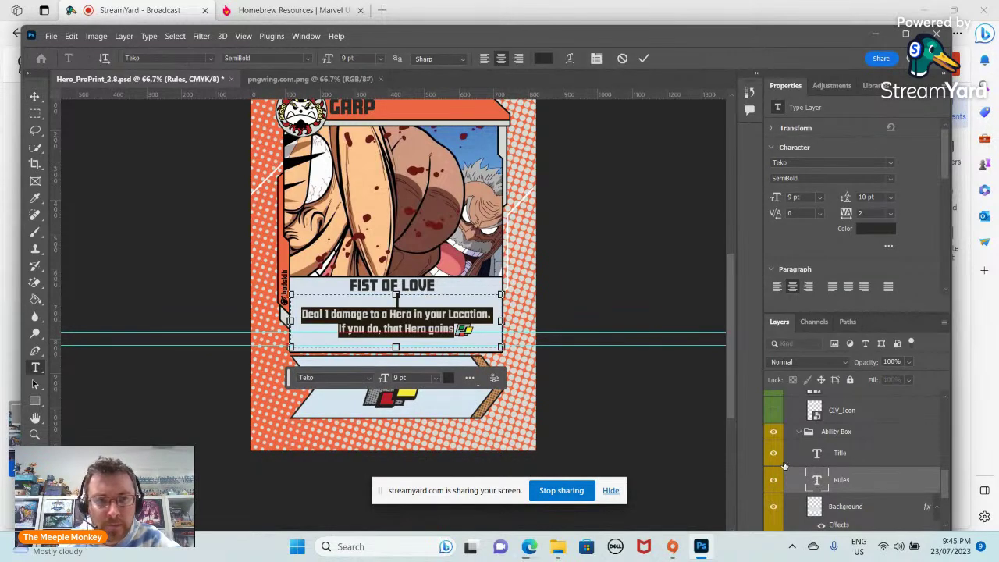
{"action": "left_click", "coordinate": [303, 314]}
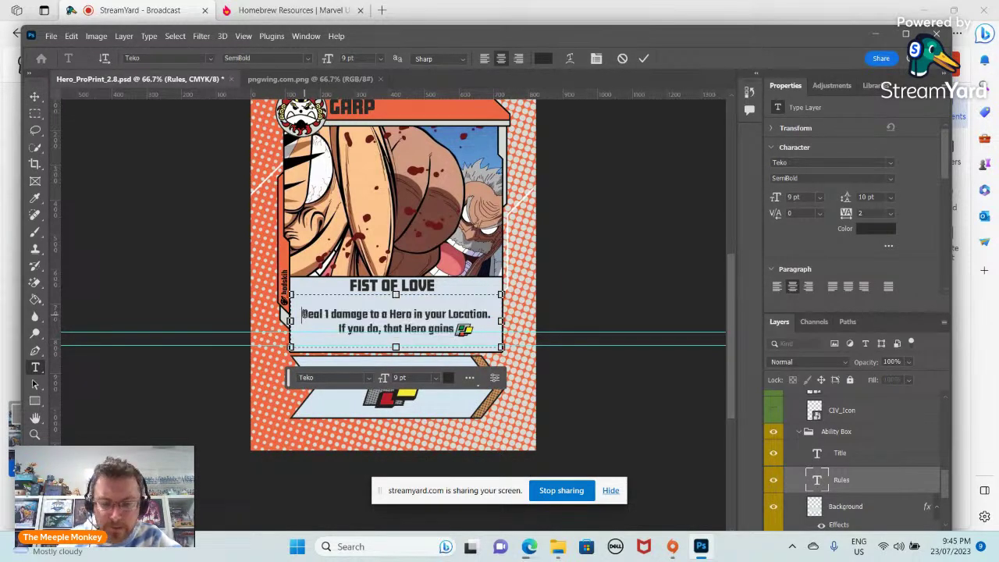
{"action": "key", "text": "BackSpace"}
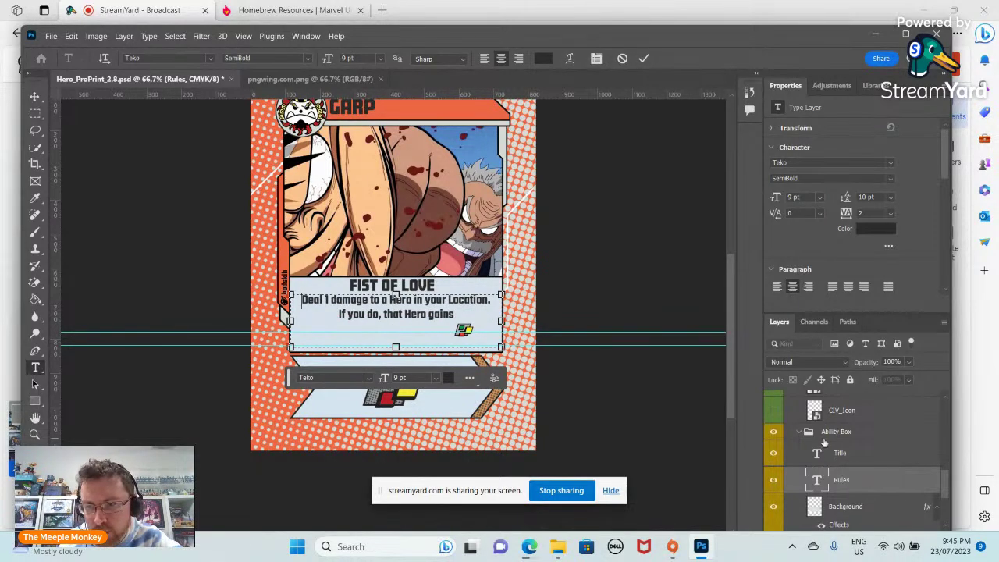
Shift the WLD_Icon left beneath the second rules line to X 332 px, keeping it at Y 756 px.
{"action": "scroll", "coordinate": [826, 445], "scroll_direction": "up", "scroll_amount": 3}
{"action": "left_click", "coordinate": [814, 462]}
{"action": "key", "text": "v"}
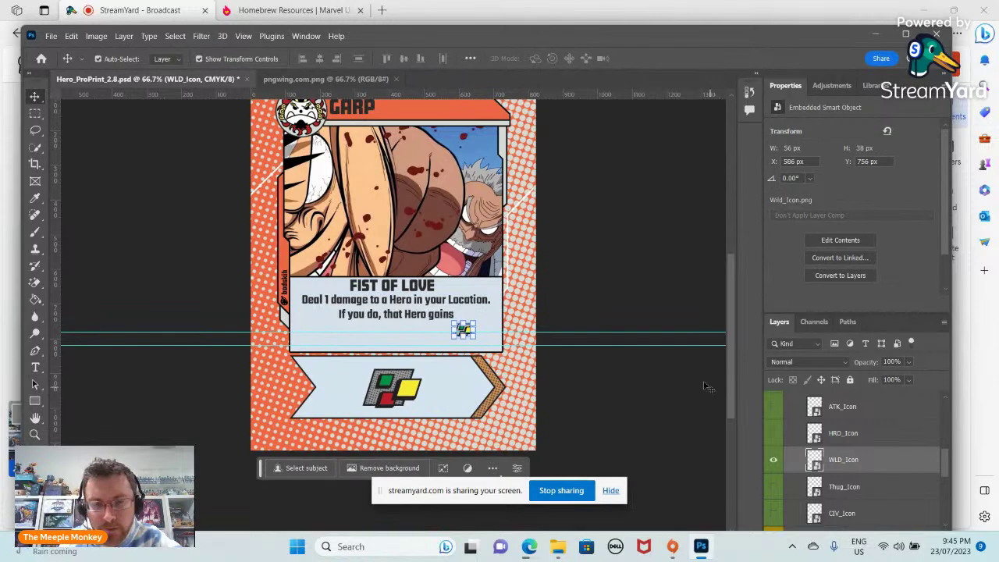
{"action": "key", "text": "Left"}
{"action": "key", "text": "Left"}
{"action": "key", "text": "Left"}
{"action": "key", "text": "shift+Left"}
{"action": "key", "text": "shift+Left"}
{"action": "key", "text": "shift+Left"}
{"action": "key", "text": "shift+Left"}
{"action": "key", "text": "shift+Left"}
{"action": "key", "text": "shift+Left"}
{"action": "key", "text": "shift+Left"}
{"action": "key", "text": "shift+Left"}
{"action": "key", "text": "shift+Left"}
{"action": "key", "text": "shift+Left"}
{"action": "key", "text": "shift+Left"}
{"action": "key", "text": "shift+Left"}
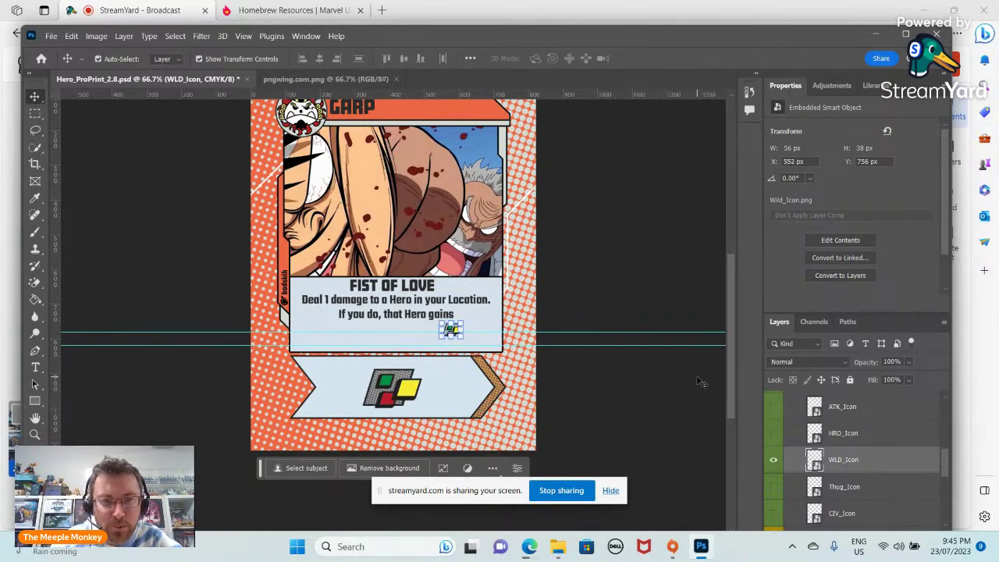
{"action": "key", "text": "shift+Left"}
{"action": "key", "text": "shift+Left"}
{"action": "key", "text": "shift+Left"}
{"action": "key", "text": "shift+Left"}
{"action": "key", "text": "shift+Left"}
{"action": "key", "text": "shift+Left"}
{"action": "key", "text": "shift+Left"}
{"action": "key", "text": "shift+Left"}
{"action": "key", "text": "shift+Left"}
{"action": "key", "text": "shift+Left"}
{"action": "key", "text": "shift+Left"}
{"action": "key", "text": "shift+Left"}
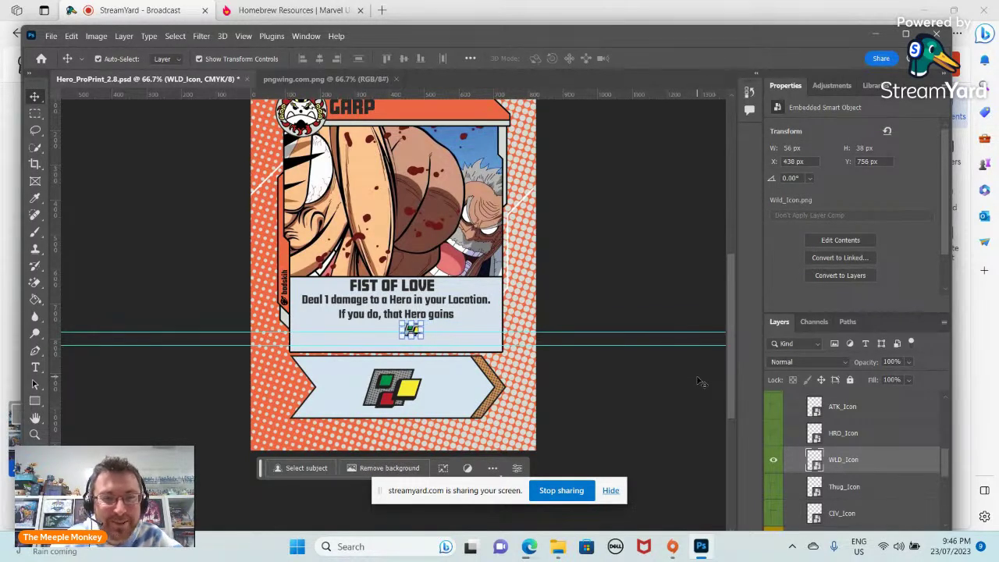
{"action": "key", "text": "shift+Left"}
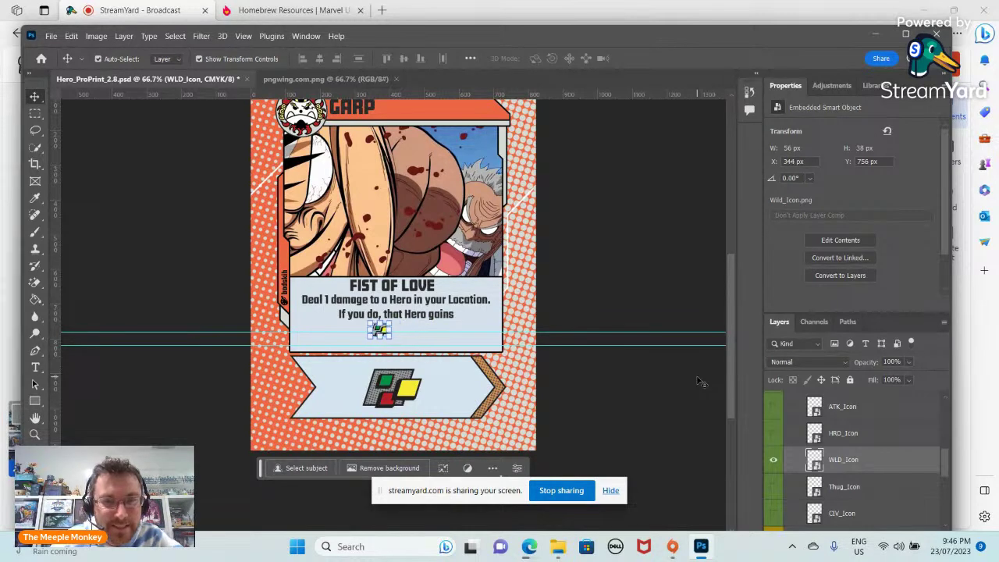
{"action": "key", "text": "Left"}
{"action": "key", "text": "Left"}
{"action": "key", "text": "Left"}
{"action": "key", "text": "Left"}
{"action": "key", "text": "Left"}
{"action": "key", "text": "Left"}
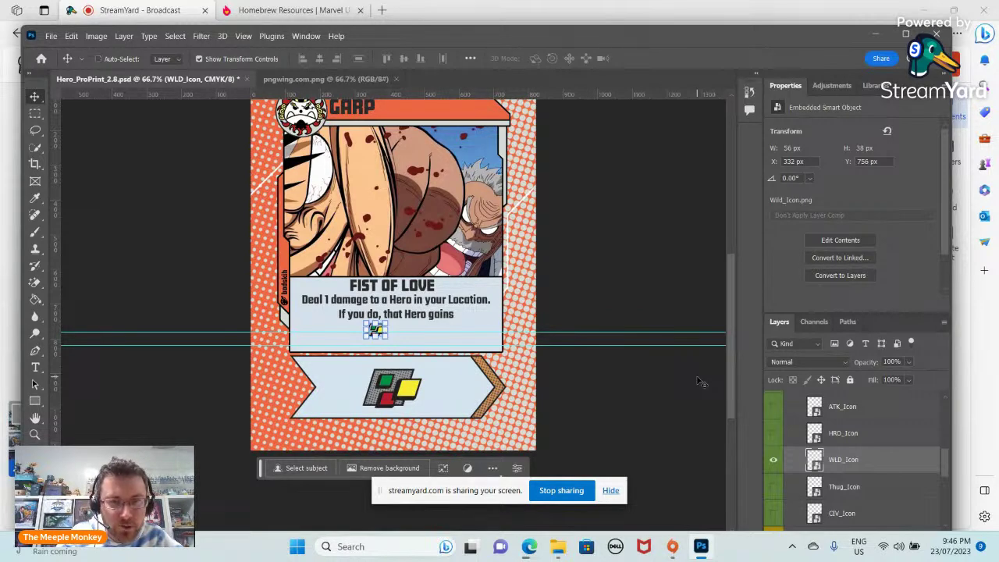
Paste a copy of the WLD_Icon and lower it to Y 755 px, beneath the second rules line.
{"action": "key", "text": "ctrl+v"}
{"action": "key", "text": "shift+Down"}
{"action": "key", "text": "shift+Down"}
{"action": "key", "text": "shift+Down"}
{"action": "key", "text": "Down"}
{"action": "key", "text": "Down"}
{"action": "key", "text": "Down"}
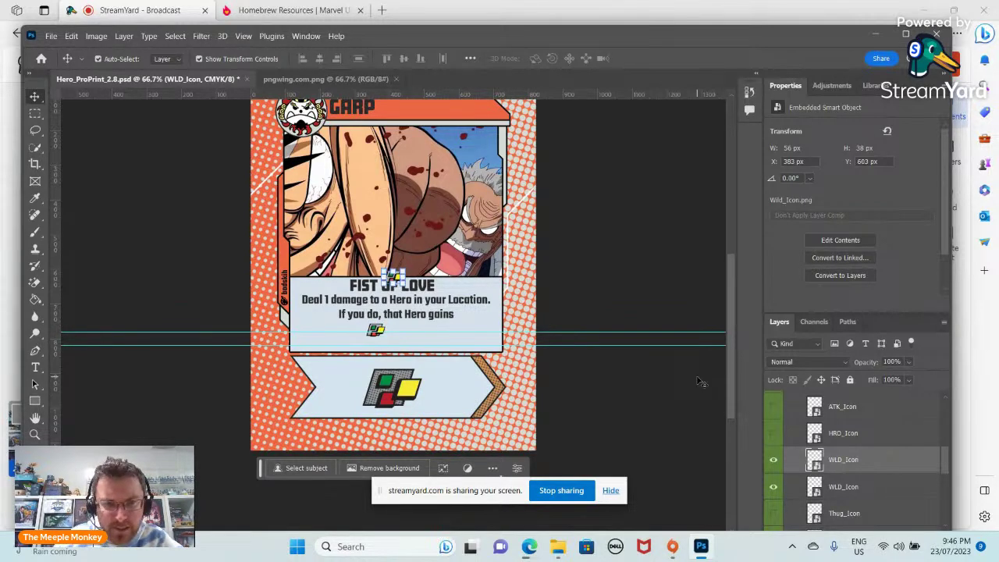
{"action": "key", "text": "Down"}
{"action": "key", "text": "Down"}
{"action": "key", "text": "Down"}
{"action": "key", "text": "Down"}
{"action": "key", "text": "Down"}
{"action": "key", "text": "Down"}
{"action": "key", "text": "Down"}
{"action": "key", "text": "Down"}
{"action": "key", "text": "Down"}
{"action": "key", "text": "Down"}
{"action": "key", "text": "Down"}
{"action": "key", "text": "Down"}
{"action": "key", "text": "Down"}
{"action": "key", "text": "Down"}
{"action": "key", "text": "Down"}
{"action": "key", "text": "Down"}
{"action": "key", "text": "Down"}
{"action": "key", "text": "Down"}
{"action": "key", "text": "Down"}
{"action": "key", "text": "Down"}
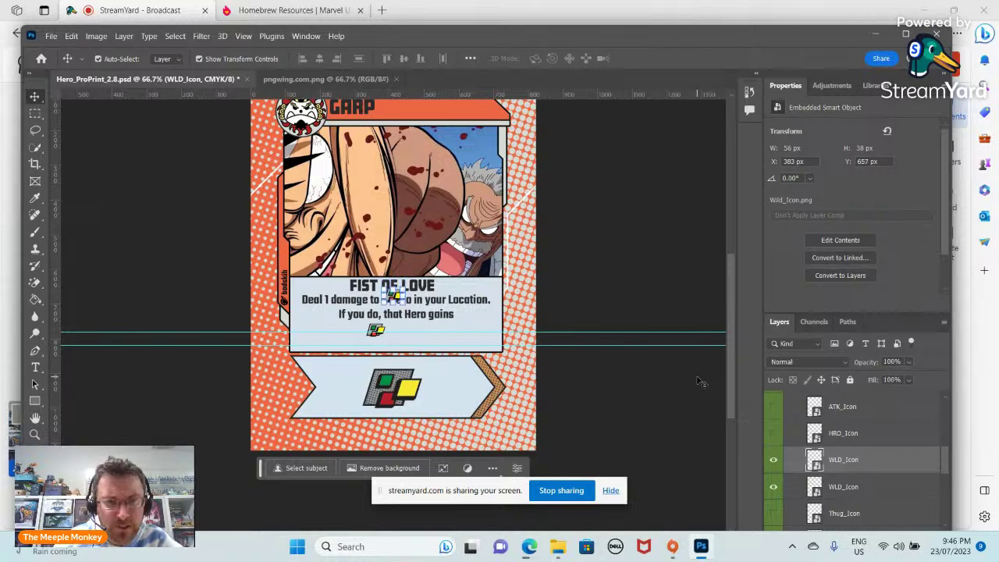
{"action": "key", "text": "Down"}
{"action": "key", "text": "Down"}
{"action": "key", "text": "Down"}
{"action": "key", "text": "Down"}
{"action": "key", "text": "Down"}
{"action": "key", "text": "Down"}
{"action": "key", "text": "Down"}
{"action": "key", "text": "Down"}
{"action": "key", "text": "Down"}
{"action": "key", "text": "Down"}
{"action": "key", "text": "Down"}
{"action": "key", "text": "Down"}
{"action": "key", "text": "Down"}
{"action": "key", "text": "Down"}
{"action": "key", "text": "Down"}
{"action": "key", "text": "Down"}
{"action": "key", "text": "Down"}
{"action": "key", "text": "Down"}
{"action": "key", "text": "Down"}
{"action": "key", "text": "Down"}
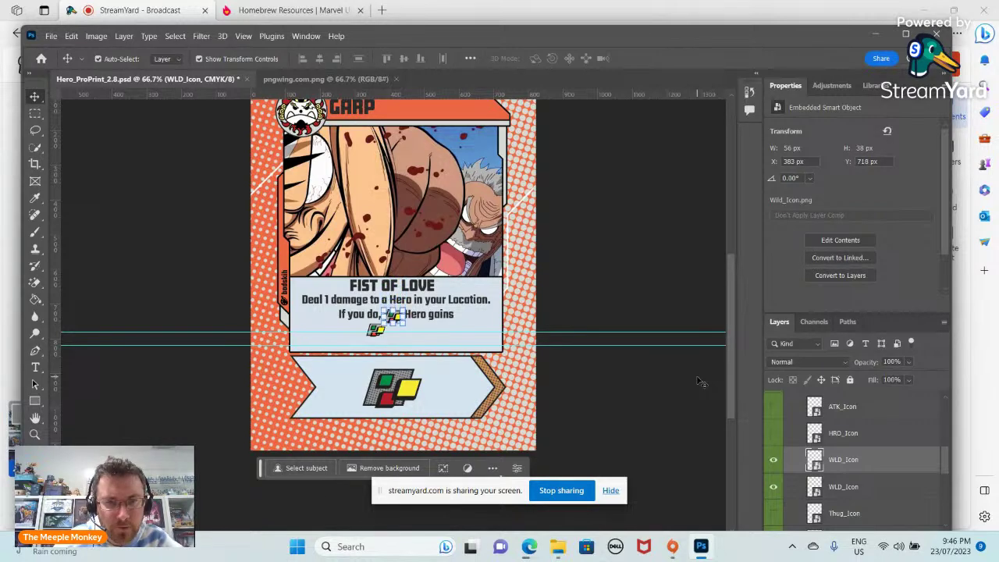
{"action": "key", "text": "Down"}
{"action": "key", "text": "Down"}
{"action": "key", "text": "Down"}
{"action": "key", "text": "Down"}
{"action": "key", "text": "Down"}
{"action": "key", "text": "Down"}
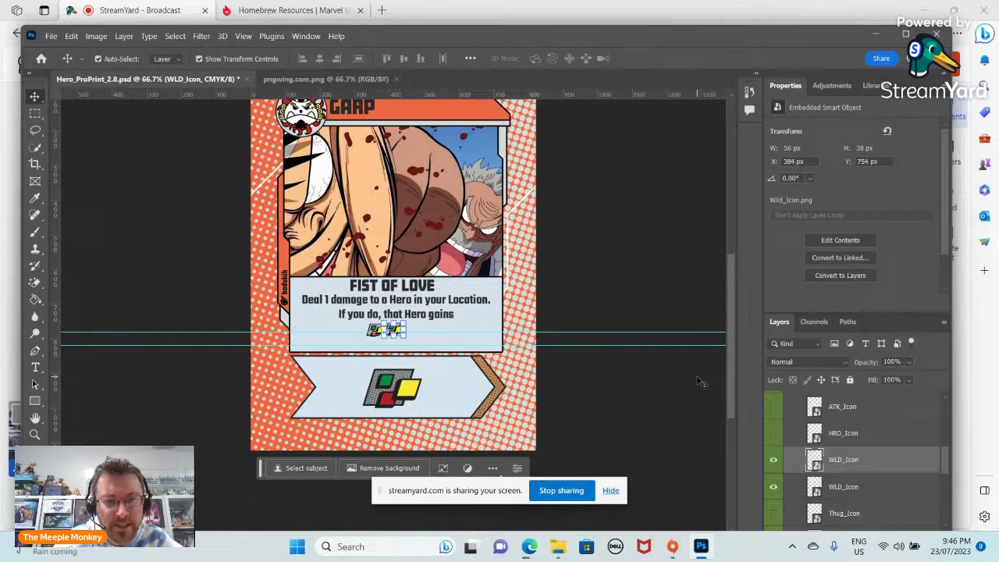
{"action": "key", "text": "Down"}
Shift the pasted WLD_Icon right to X 418 px, leaving a gap between it and the original icon.
{"action": "key", "text": "Right"}
{"action": "key", "text": "Right"}
{"action": "key", "text": "Right"}
{"action": "key", "text": "Right"}
{"action": "key", "text": "Right"}
{"action": "key", "text": "Right"}
{"action": "key", "text": "Right"}
{"action": "key", "text": "Right"}
{"action": "key", "text": "Right"}
{"action": "key", "text": "Right"}
{"action": "key", "text": "Right"}
{"action": "key", "text": "Right"}
{"action": "key", "text": "Right"}
{"action": "key", "text": "Right"}
{"action": "key", "text": "Right"}
{"action": "key", "text": "Right"}
{"action": "key", "text": "Right"}
{"action": "key", "text": "Right"}
{"action": "key", "text": "Right"}
{"action": "key", "text": "Right"}
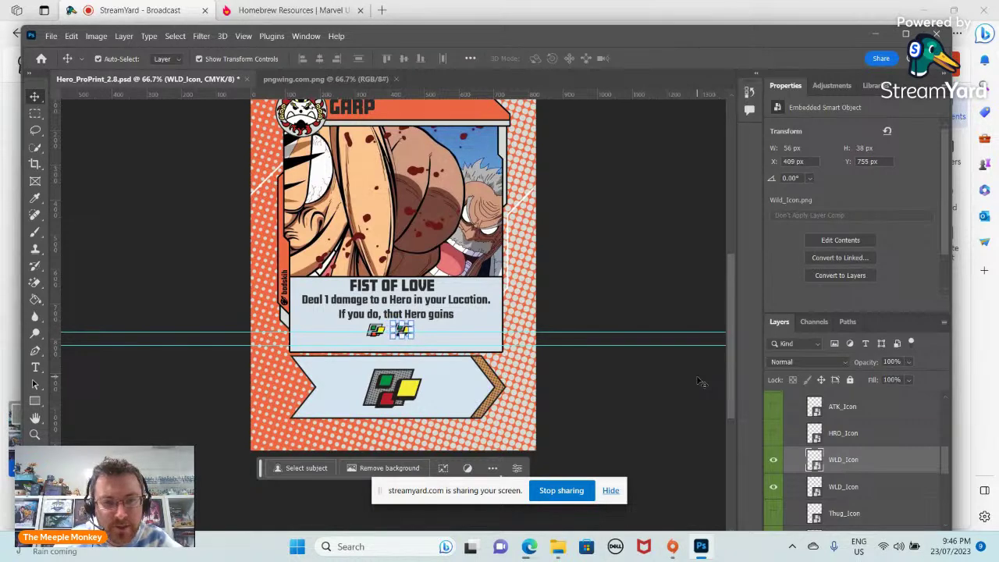
{"action": "key", "text": "Right"}
{"action": "key", "text": "Right"}
{"action": "key", "text": "Right"}
{"action": "key", "text": "Right"}
{"action": "key", "text": "Right"}
{"action": "key", "text": "Right"}
{"action": "key", "text": "Right"}
{"action": "key", "text": "Right"}
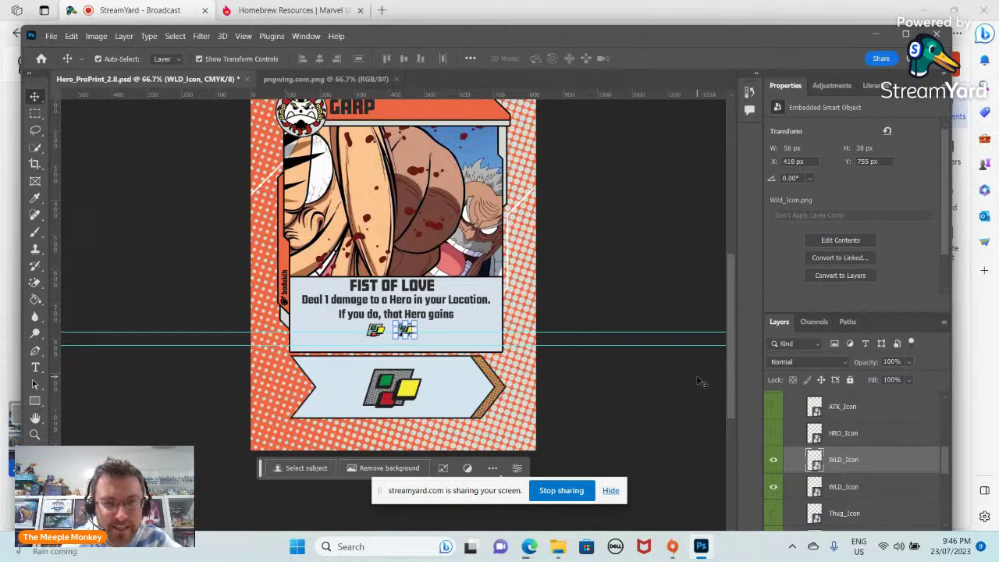
Move the original WLD_Icon right to X 349 px, closer to its copy on the same line.
{"action": "left_click", "coordinate": [814, 487]}
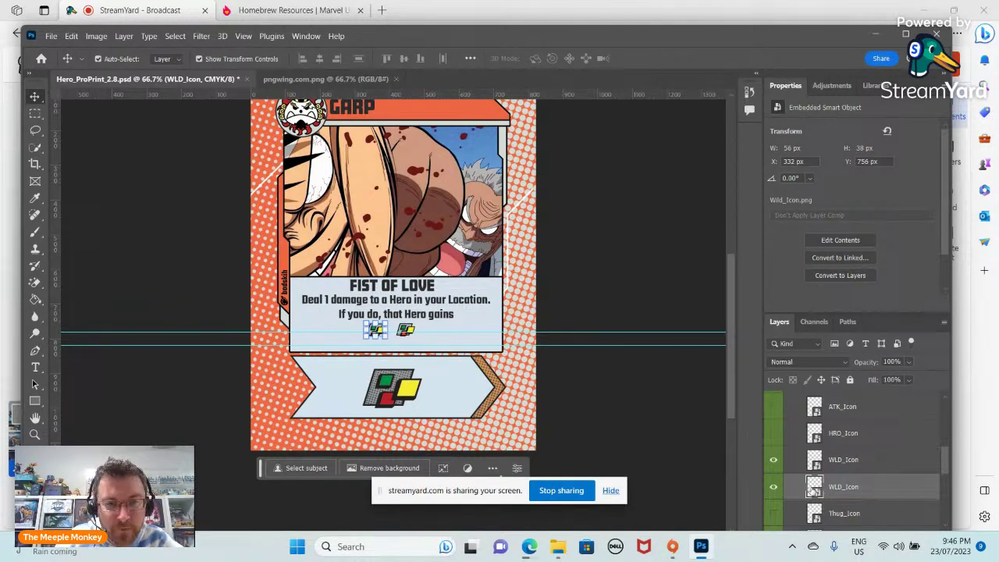
{"action": "key", "text": "Right"}
{"action": "key", "text": "Right"}
{"action": "key", "text": "Right"}
{"action": "key", "text": "Right"}
{"action": "key", "text": "Right"}
{"action": "key", "text": "Right"}
{"action": "key", "text": "Right"}
{"action": "key", "text": "Right"}
{"action": "key", "text": "Right"}
{"action": "key", "text": "Right"}
{"action": "key", "text": "Right"}
{"action": "key", "text": "Right"}
{"action": "key", "text": "Right"}
{"action": "key", "text": "Right"}
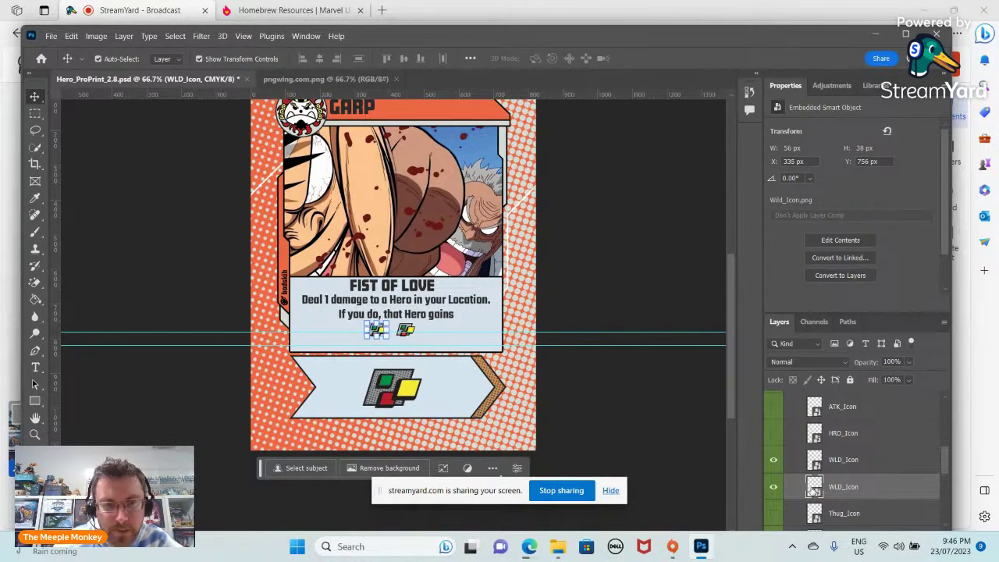
{"action": "key", "text": "Right"}
{"action": "key", "text": "Right"}
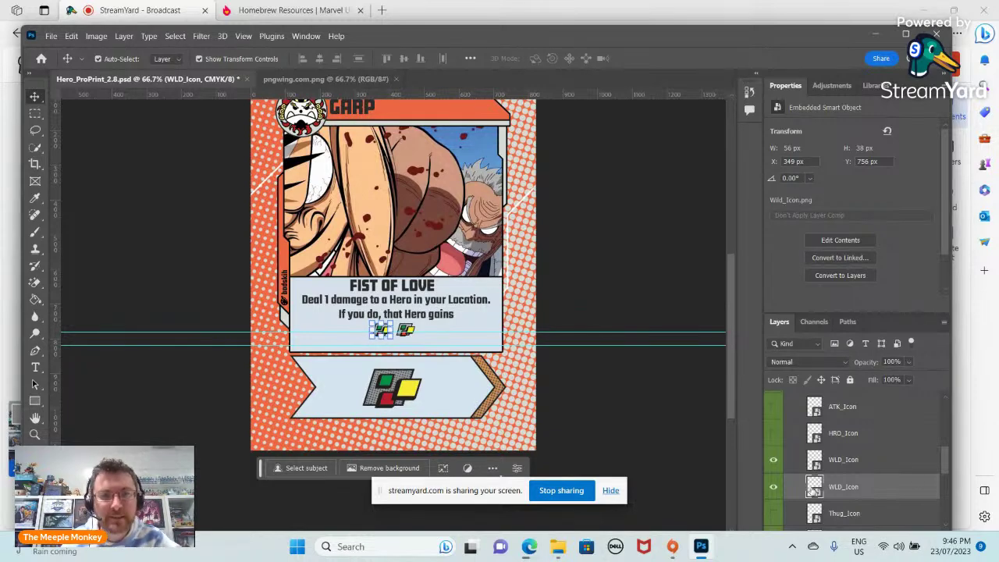
Collapse the Ability Box group and expand the Actions group below it in the layer stack.
{"action": "left_click", "coordinate": [437, 284]}
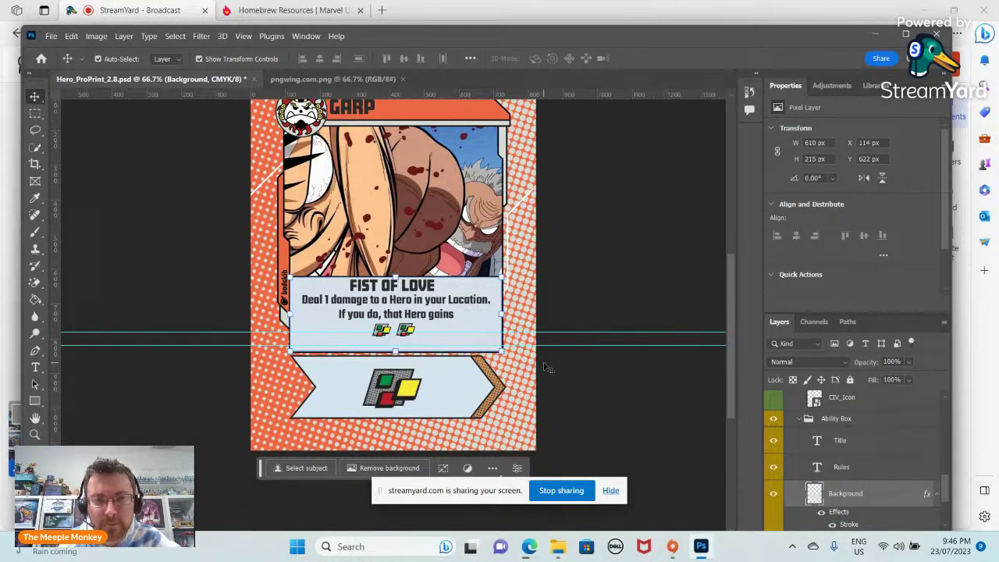
{"action": "scroll", "coordinate": [546, 367], "scroll_direction": "up", "scroll_amount": 1}
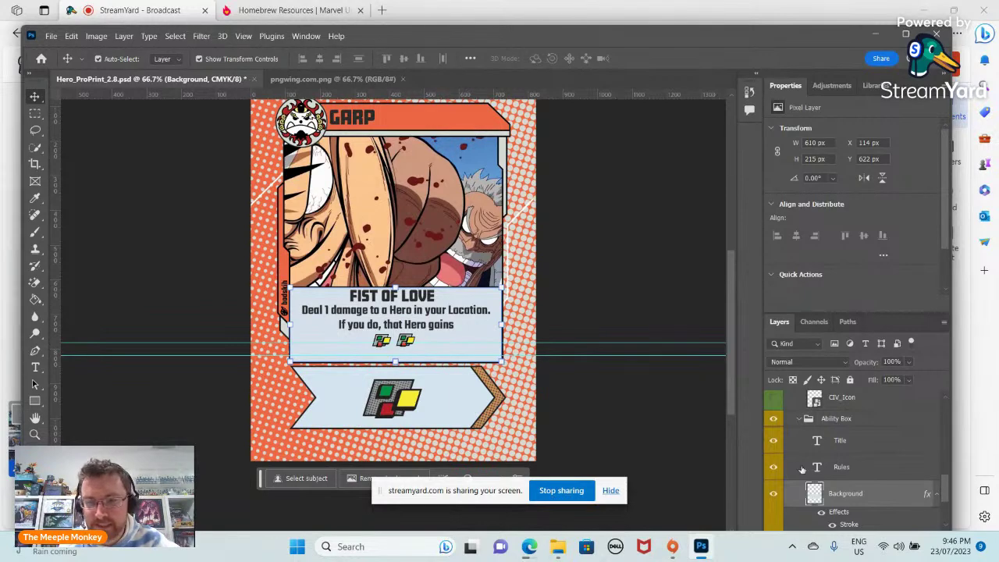
{"action": "scroll", "coordinate": [777, 460], "scroll_direction": "down", "scroll_amount": 1}
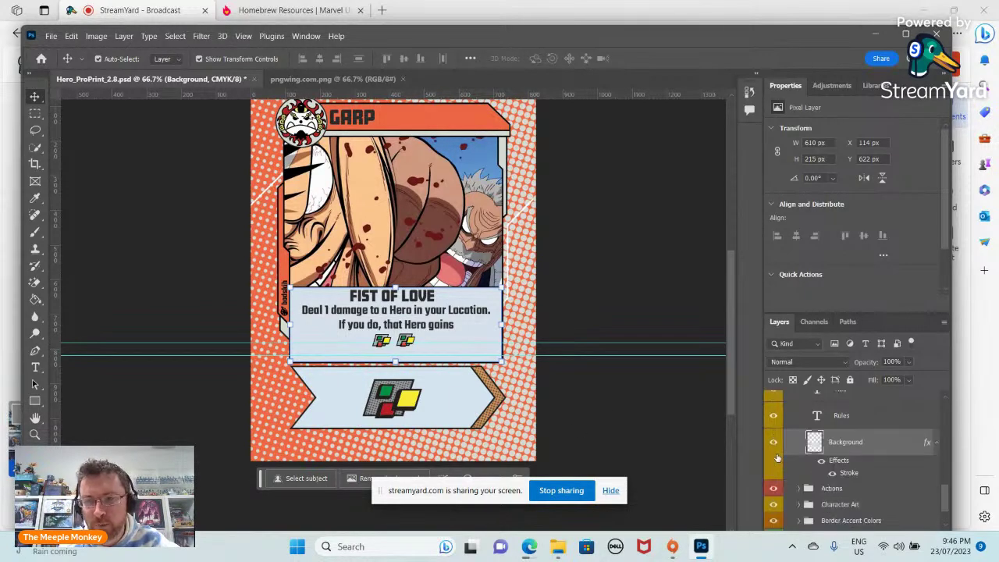
{"action": "scroll", "coordinate": [788, 442], "scroll_direction": "down", "scroll_amount": 1}
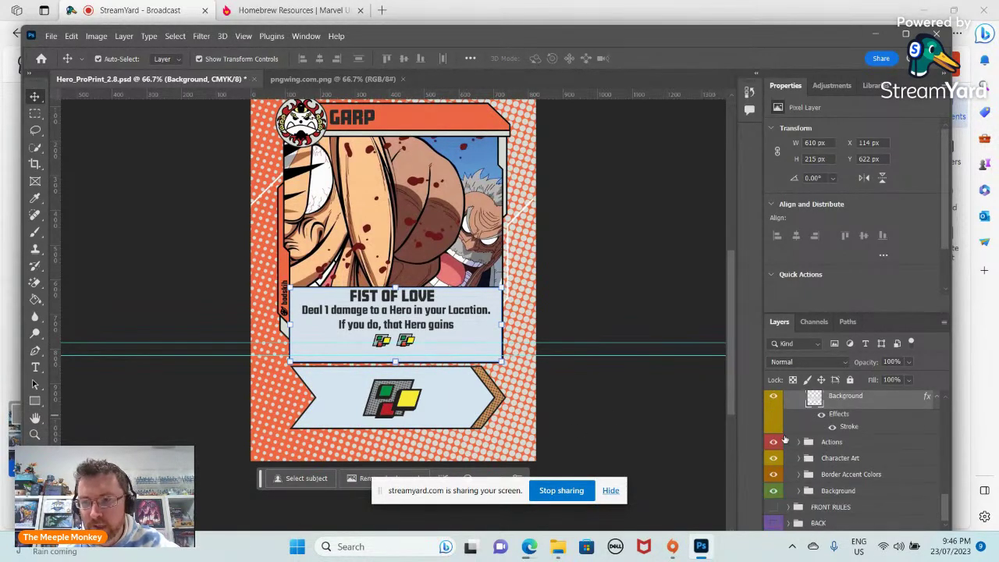
{"action": "scroll", "coordinate": [785, 440], "scroll_direction": "up", "scroll_amount": 2}
{"action": "left_click", "coordinate": [797, 426]}
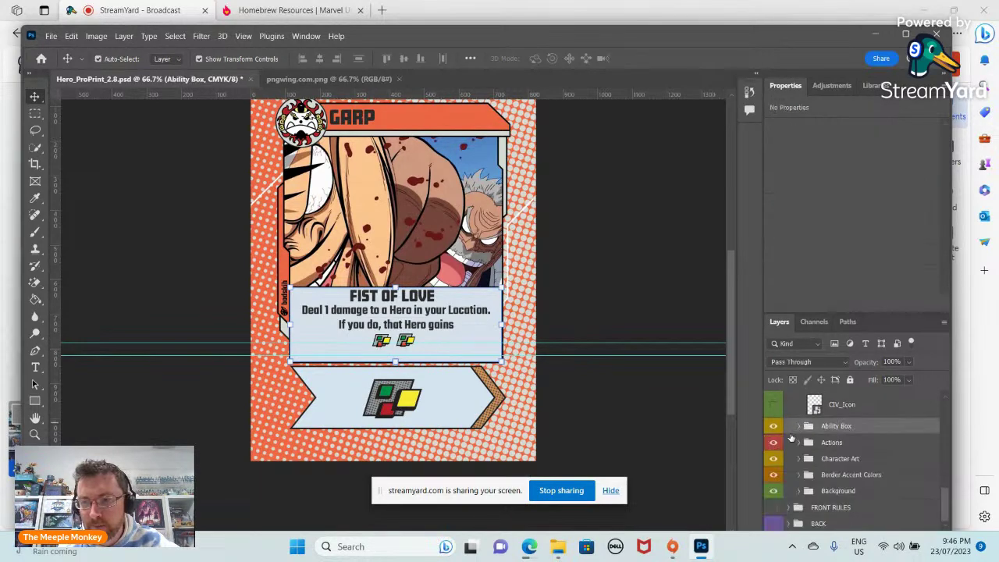
{"action": "left_click", "coordinate": [798, 443]}
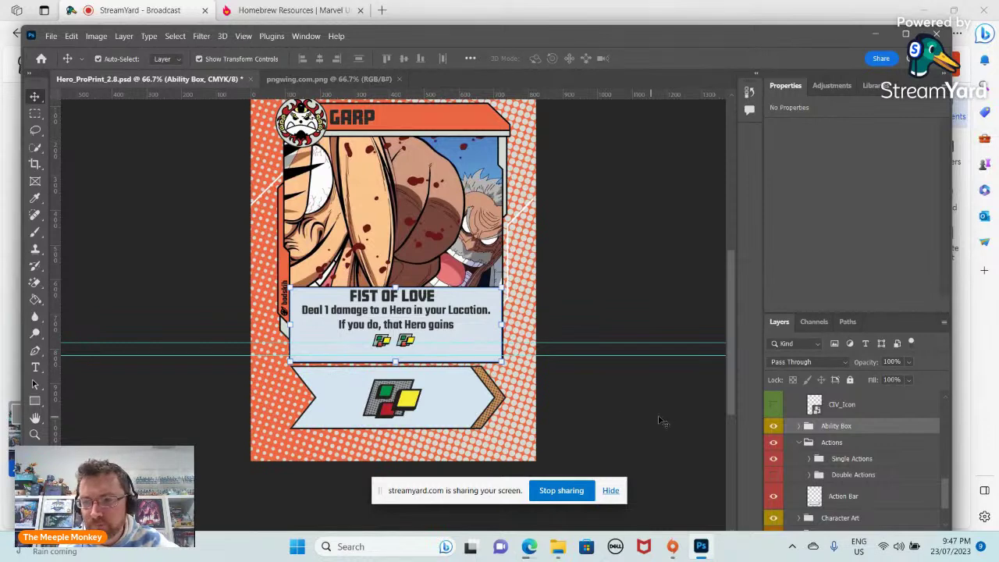
In the Single Actions group, hide the WildCard layer and show Heroic as the action bar's icon.
{"action": "scroll", "coordinate": [679, 418], "scroll_direction": "down", "scroll_amount": 1}
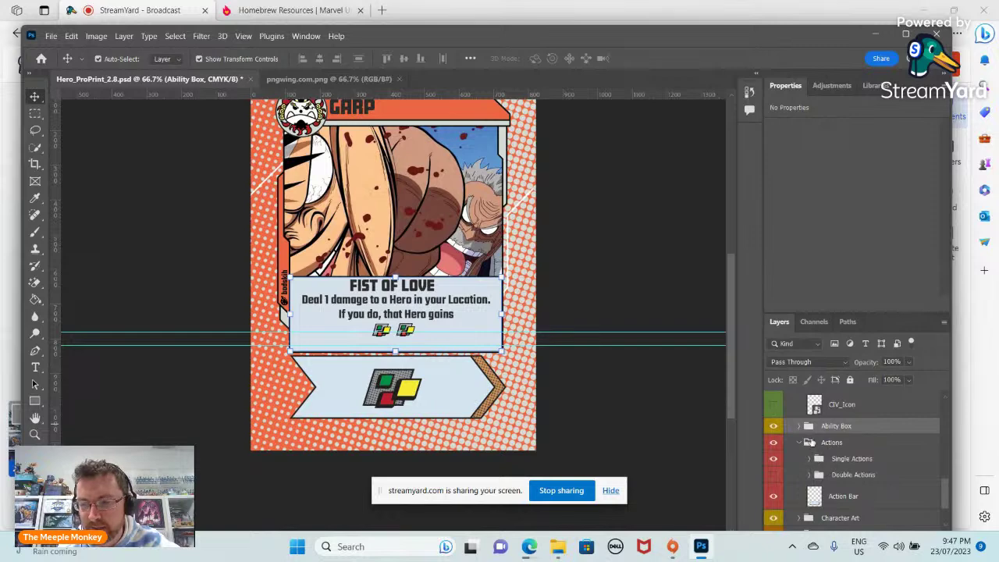
{"action": "scroll", "coordinate": [803, 446], "scroll_direction": "down", "scroll_amount": 2}
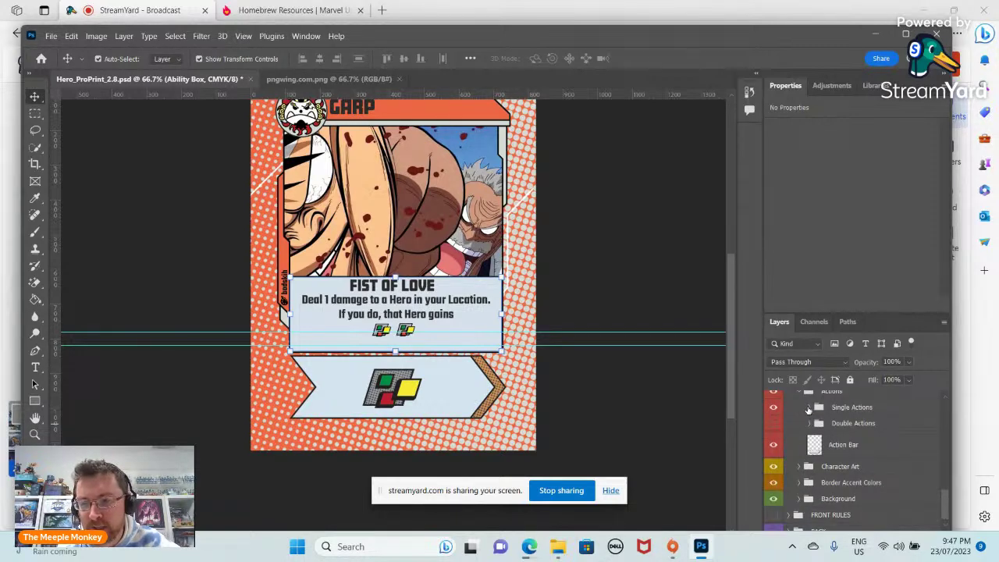
{"action": "left_click", "coordinate": [809, 407]}
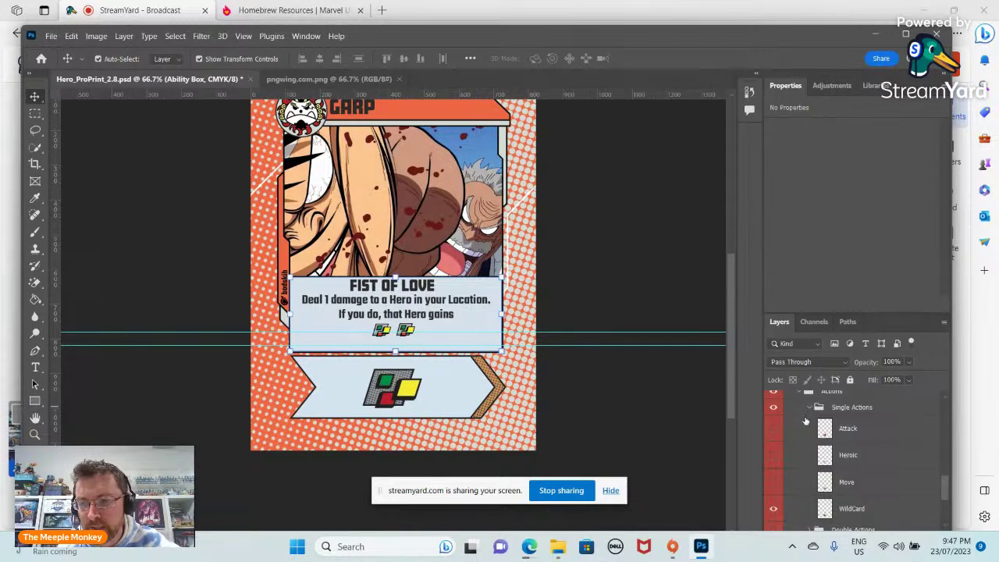
{"action": "left_click", "coordinate": [774, 509]}
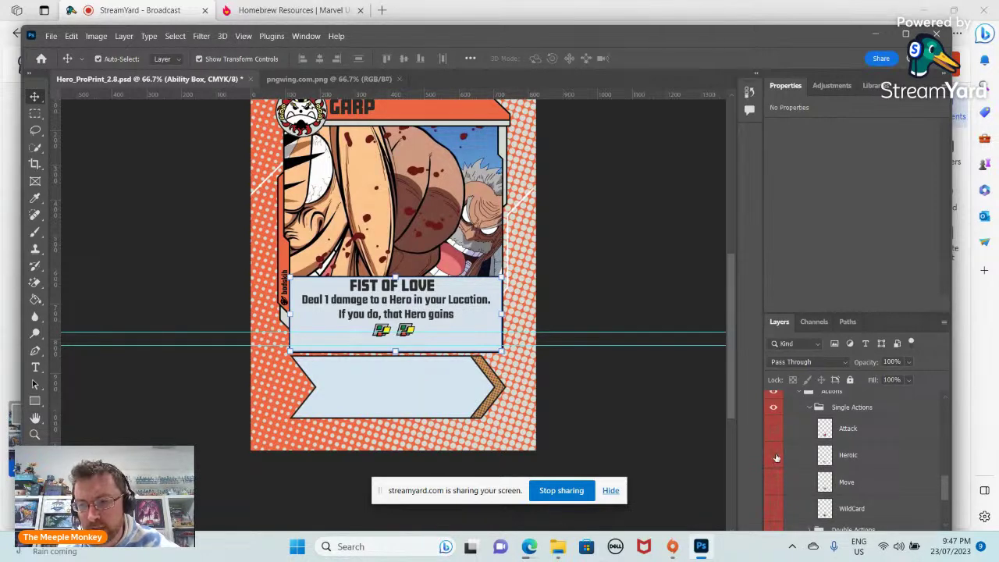
{"action": "left_click", "coordinate": [774, 455]}
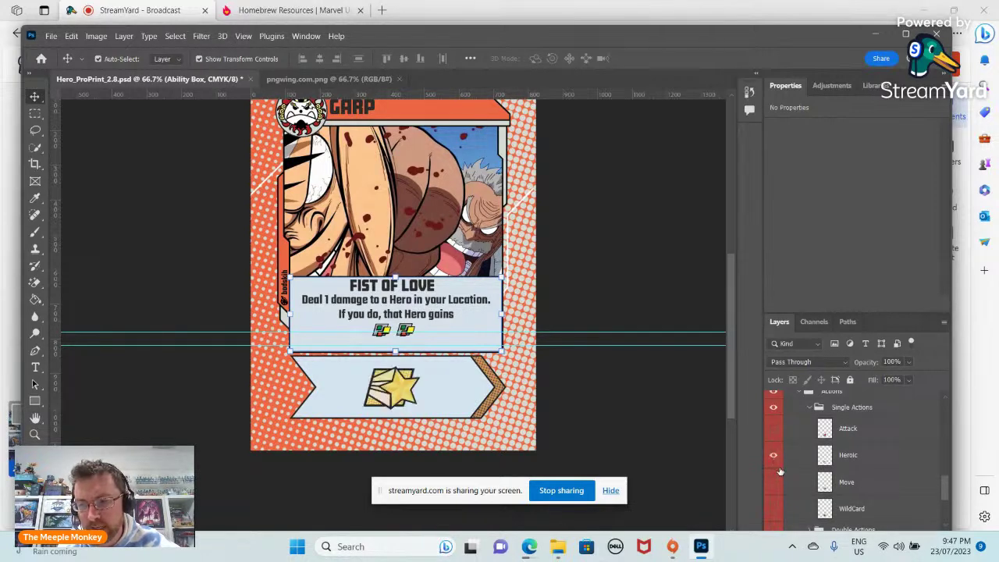
Try the Attack icon in the action bar instead of Heroic, then switch back to the Heroic icon.
{"action": "left_click", "coordinate": [809, 407]}
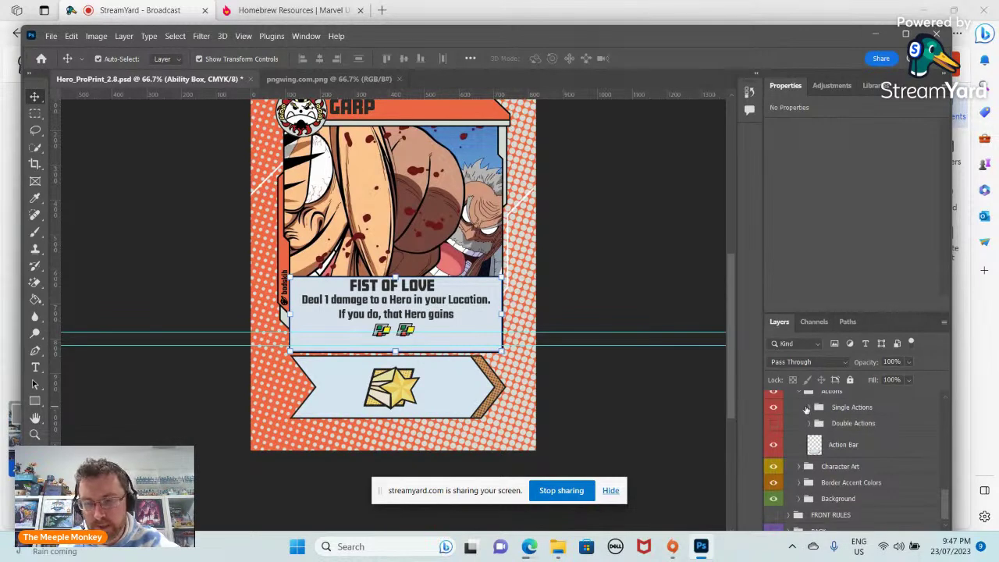
{"action": "left_click", "coordinate": [809, 407]}
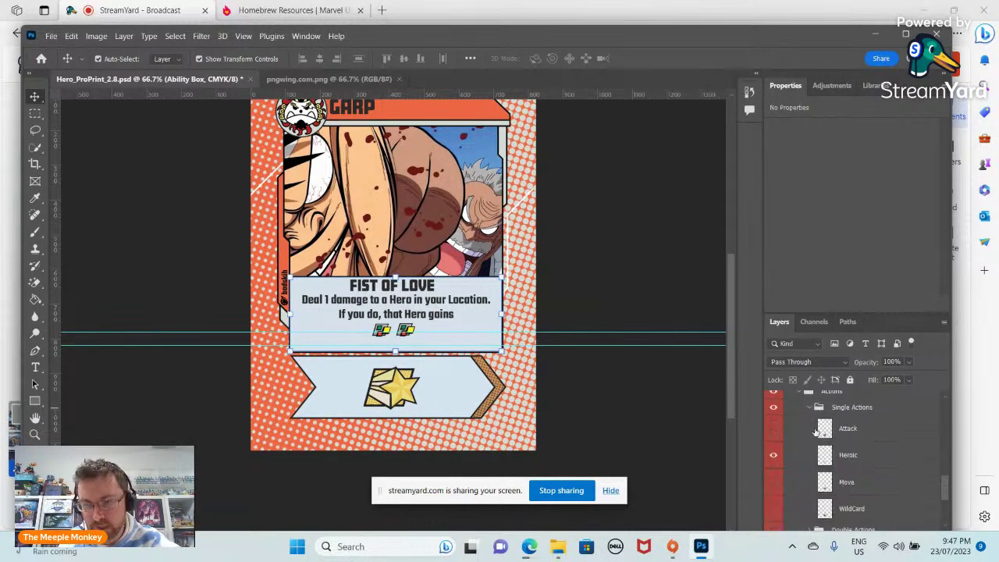
{"action": "left_click", "coordinate": [776, 432]}
{"action": "left_click", "coordinate": [774, 458]}
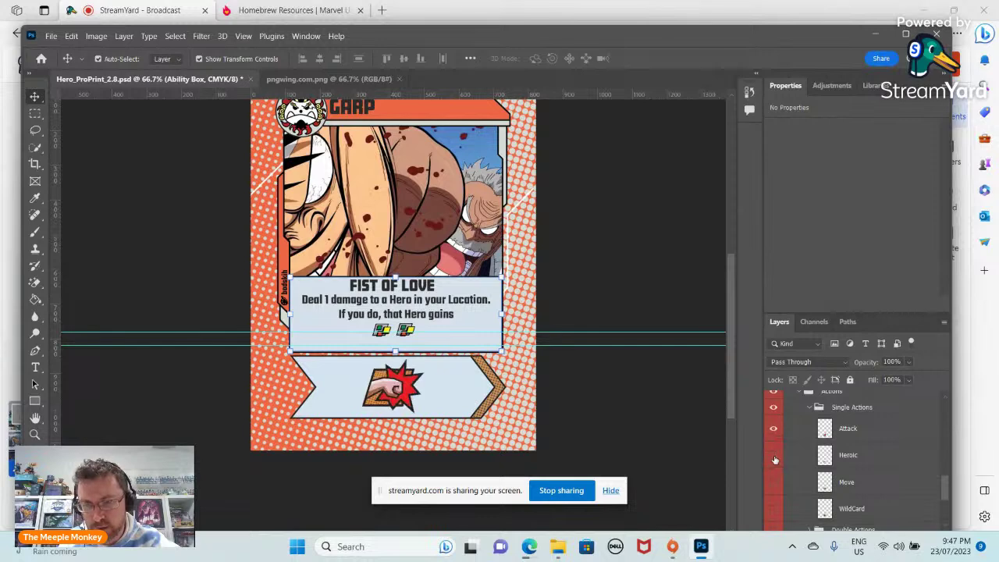
{"action": "left_click", "coordinate": [775, 431]}
{"action": "left_click", "coordinate": [774, 458]}
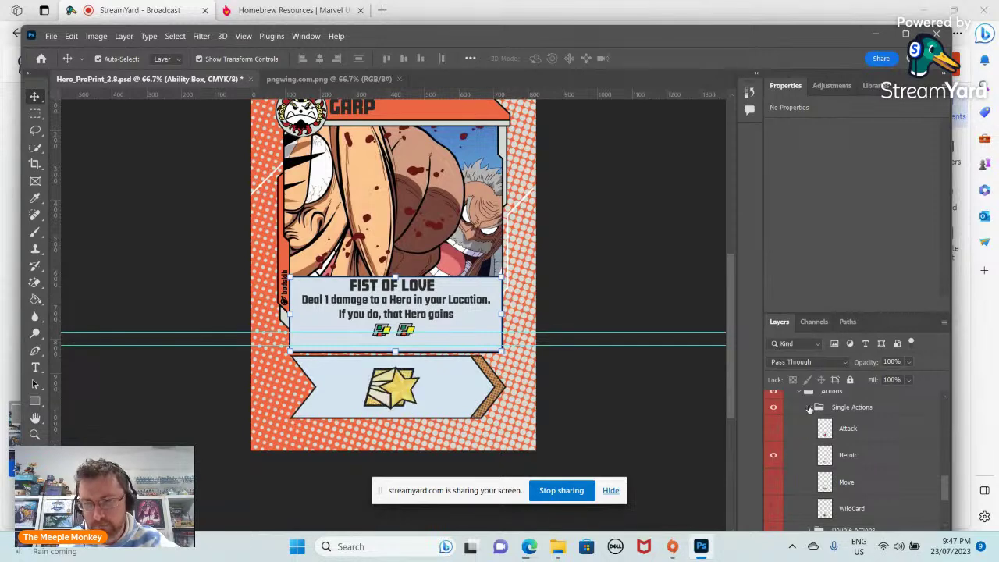
Collapse the Single Actions group and its parent Actions group.
{"action": "left_click", "coordinate": [808, 408]}
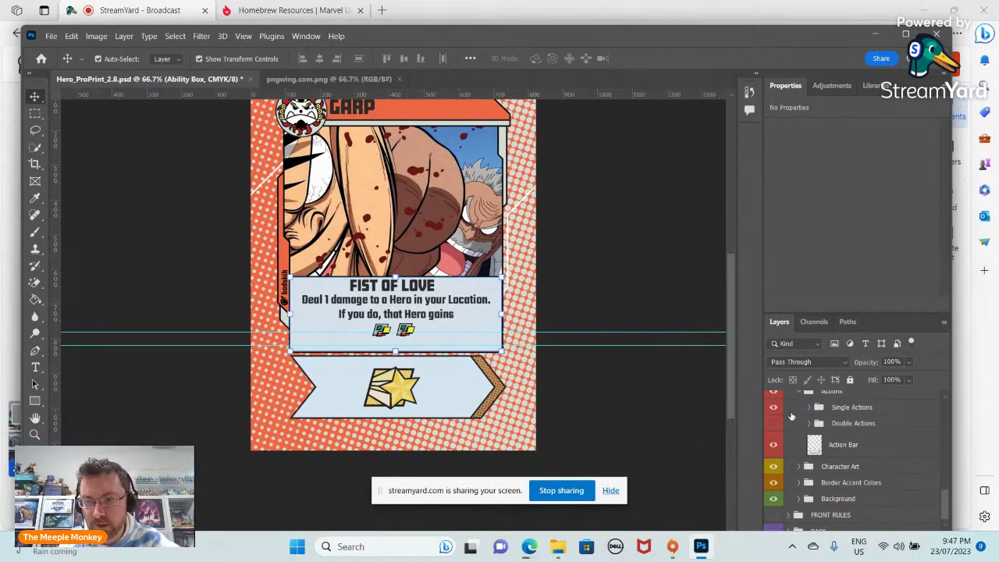
{"action": "scroll", "coordinate": [805, 424], "scroll_direction": "up", "scroll_amount": 3}
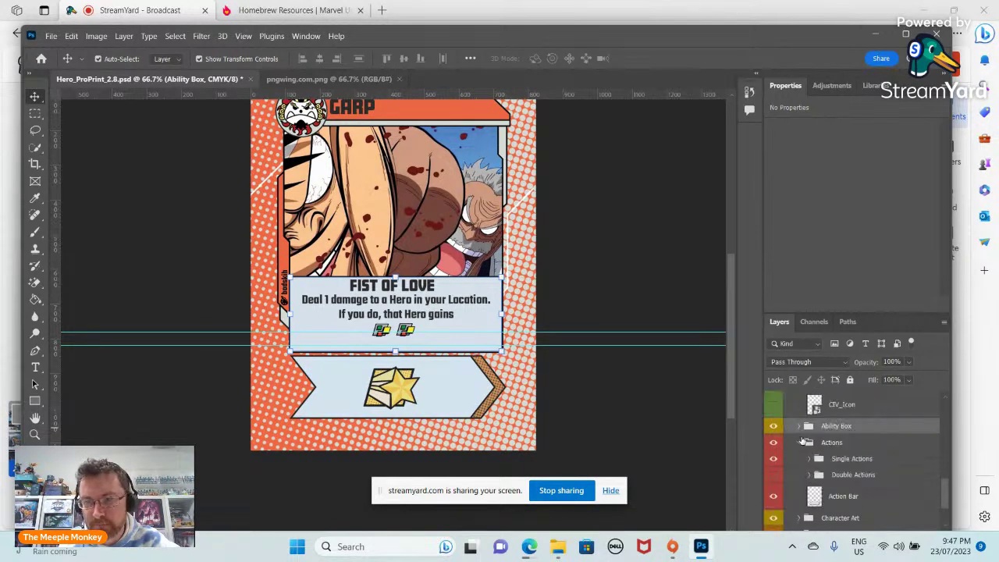
{"action": "left_click", "coordinate": [800, 443]}
{"action": "scroll", "coordinate": [602, 415], "scroll_direction": "up", "scroll_amount": 2}
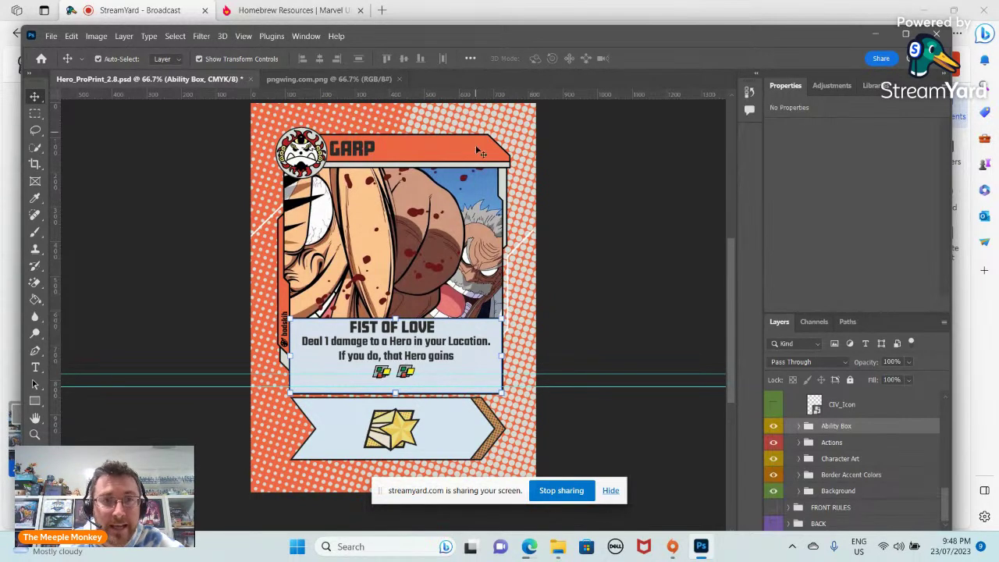
Expand the Background group and bring its Dots Pattern 2 and Color Background layers with their Color Overlay effects into view.
{"action": "left_click", "coordinate": [799, 492]}
{"action": "scroll", "coordinate": [799, 480], "scroll_direction": "down", "scroll_amount": 3}
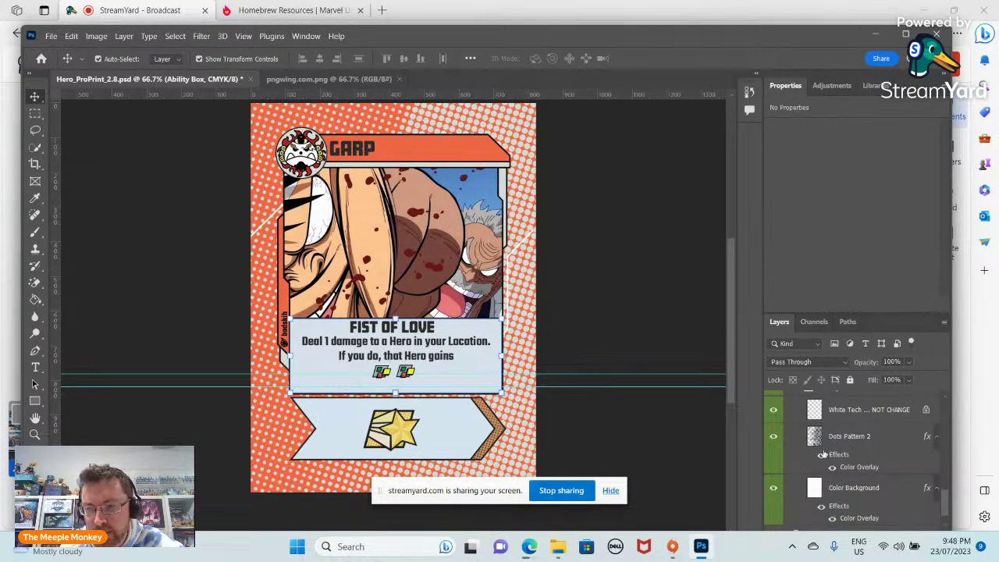
{"action": "scroll", "coordinate": [783, 474], "scroll_direction": "down", "scroll_amount": 1}
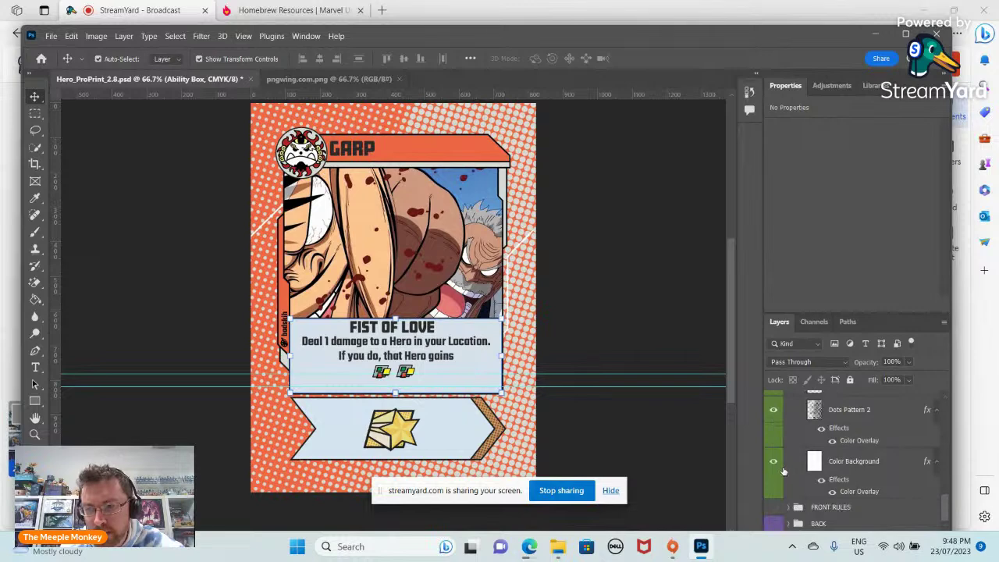
{"action": "scroll", "coordinate": [785, 471], "scroll_direction": "up", "scroll_amount": 3}
{"action": "scroll", "coordinate": [783, 472], "scroll_direction": "down", "scroll_amount": 3}
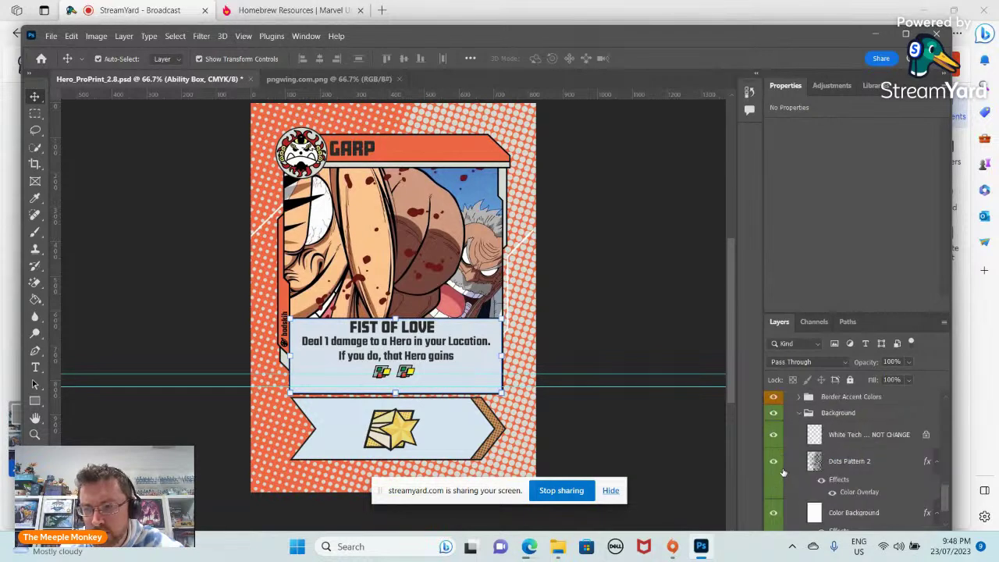
{"action": "scroll", "coordinate": [782, 495], "scroll_direction": "up", "scroll_amount": 1}
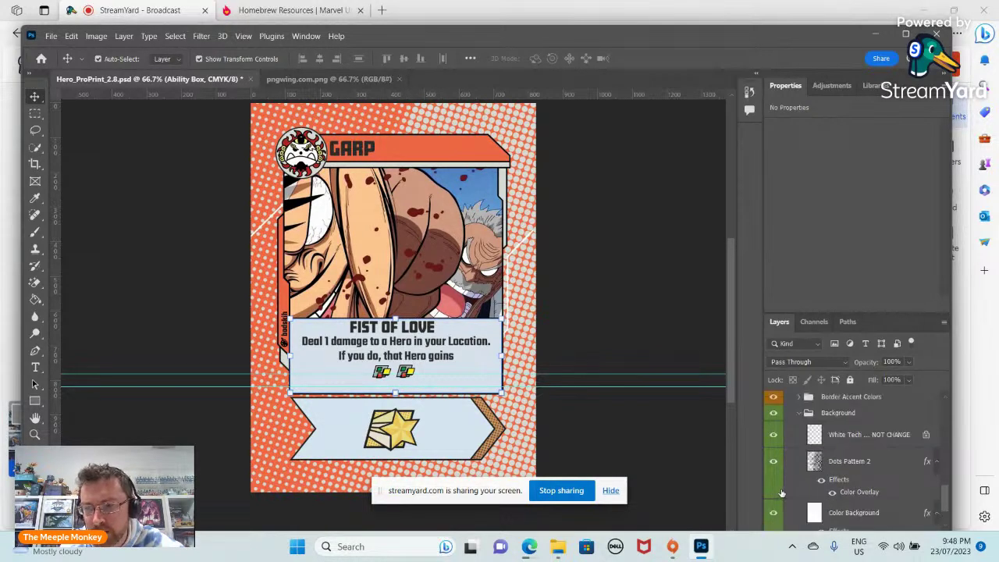
{"action": "scroll", "coordinate": [795, 466], "scroll_direction": "down", "scroll_amount": 1}
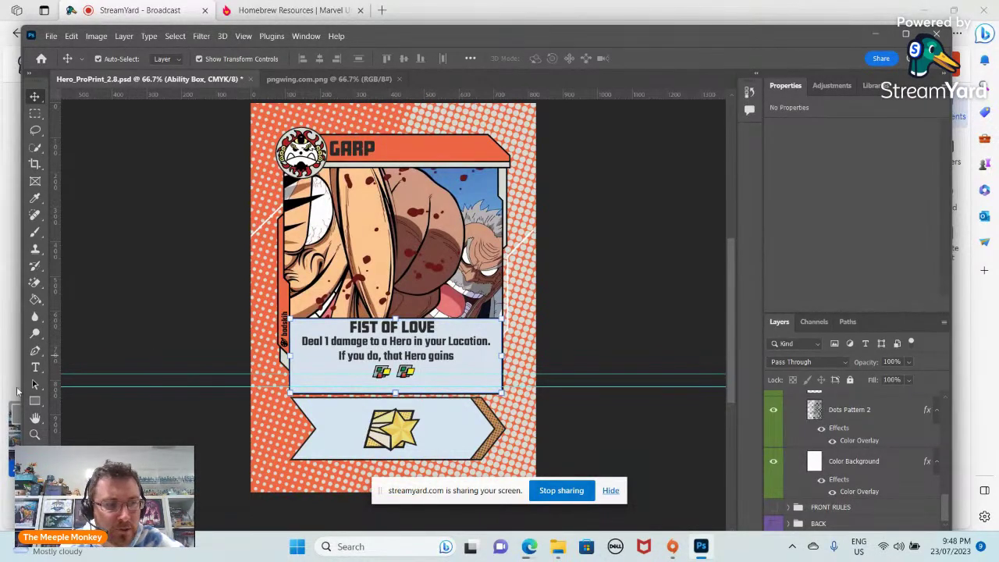
Sample colours from Garp's face and the top of his hair in the character art with the Eyedropper.
{"action": "left_click", "coordinate": [36, 199]}
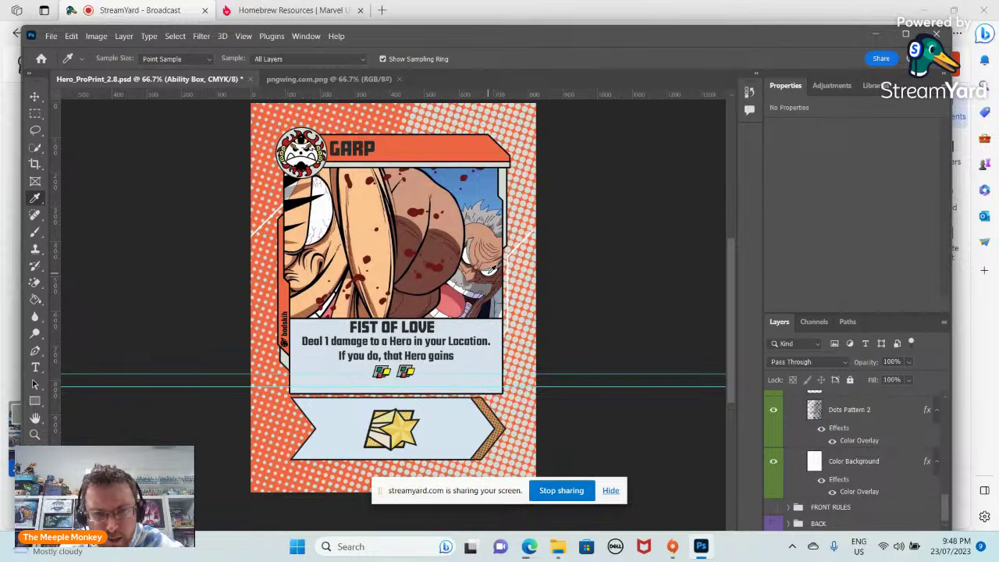
{"action": "left_click", "coordinate": [490, 271]}
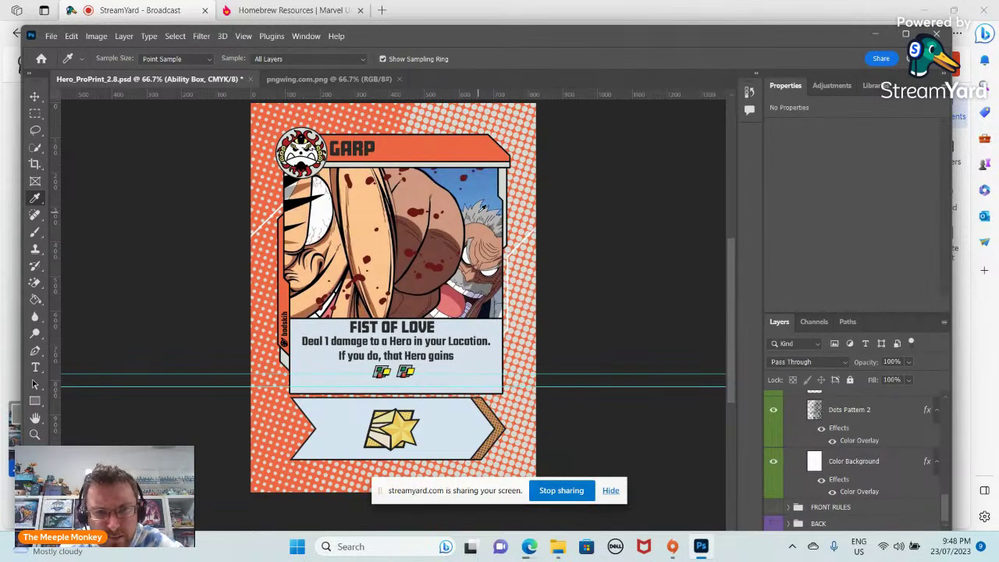
{"action": "left_click", "coordinate": [482, 207]}
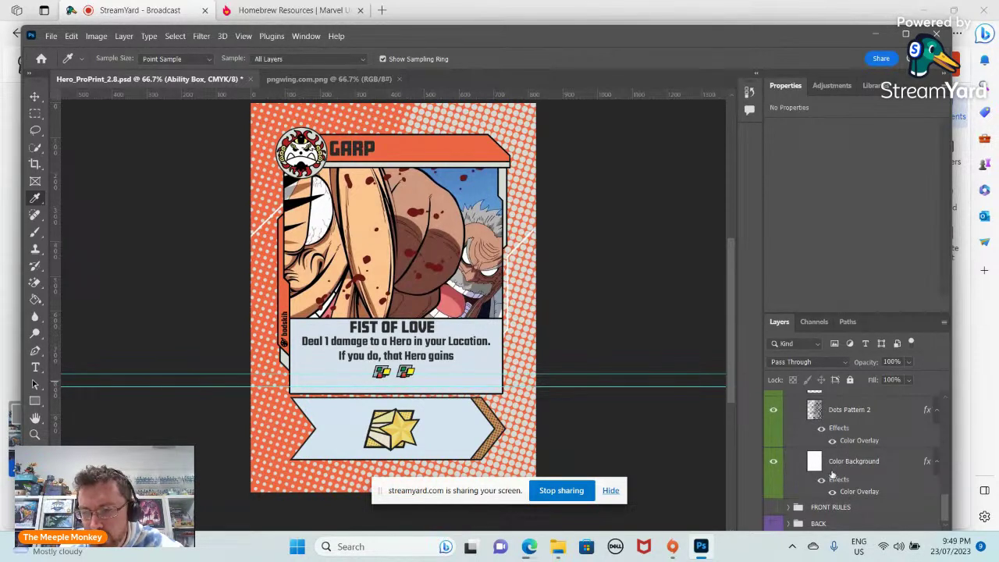
Set the Color Overlay of the Color Background layer to white (ffffff).
{"action": "double_click", "coordinate": [854, 491]}
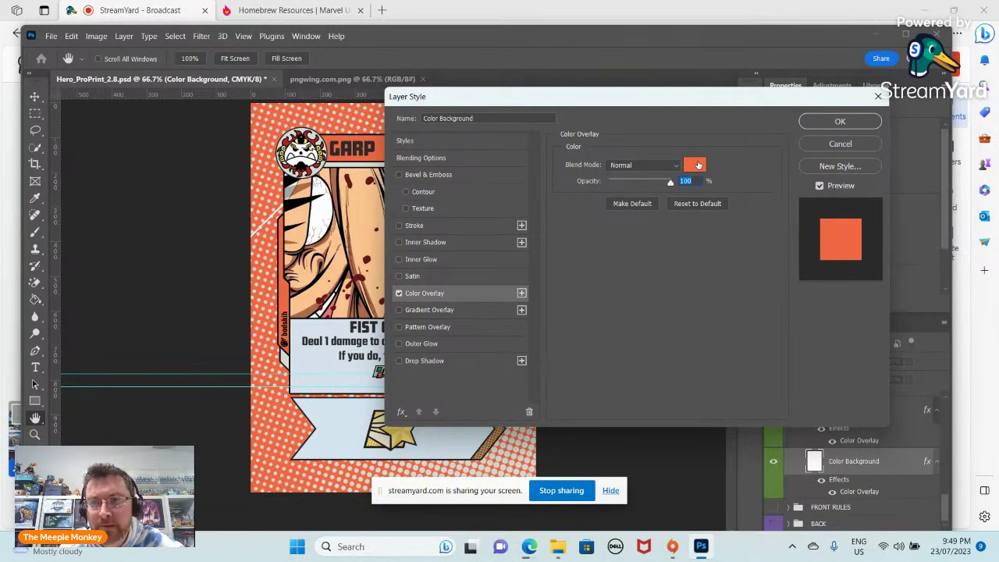
{"action": "left_click", "coordinate": [697, 164]}
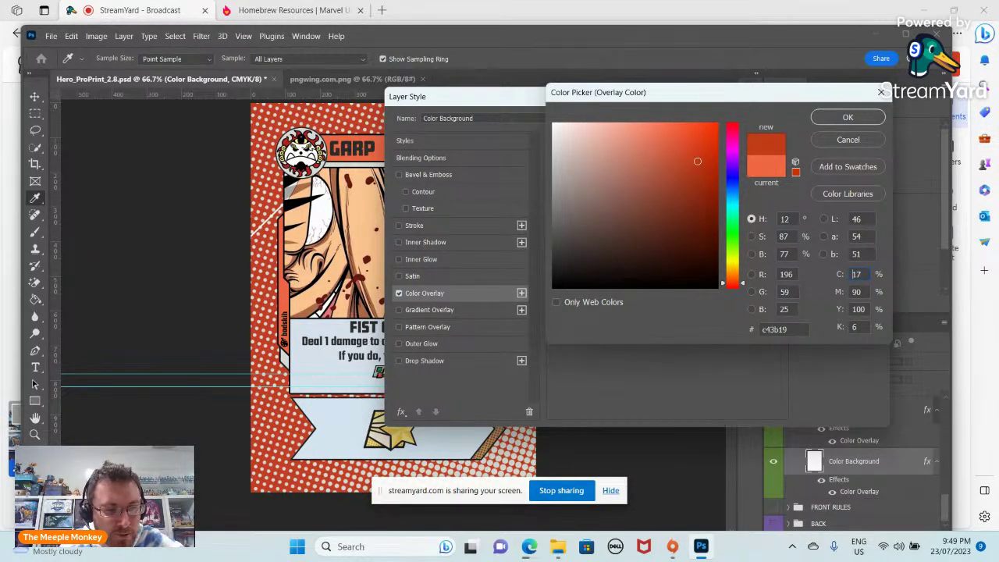
{"action": "left_click", "coordinate": [554, 123]}
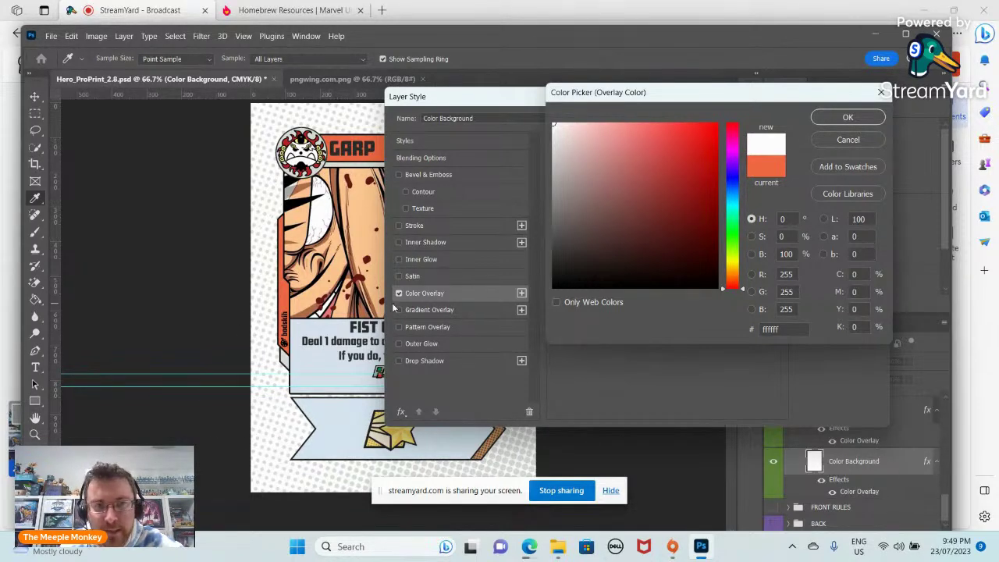
{"action": "left_click", "coordinate": [846, 117]}
{"action": "left_click", "coordinate": [840, 121]}
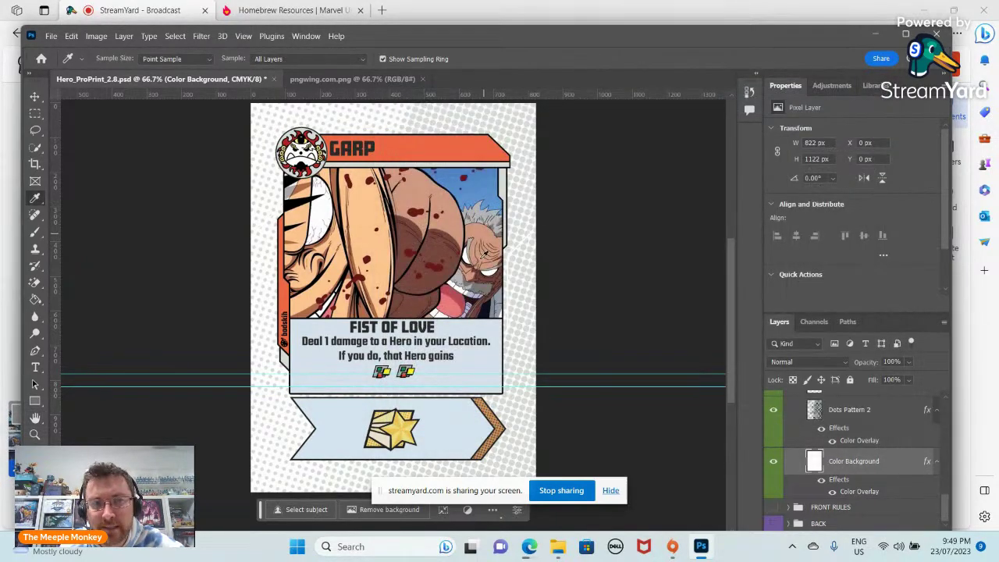
Set the Color Overlay of the Dots Pattern 2 layer to grey (bab3b6).
{"action": "left_click", "coordinate": [858, 442]}
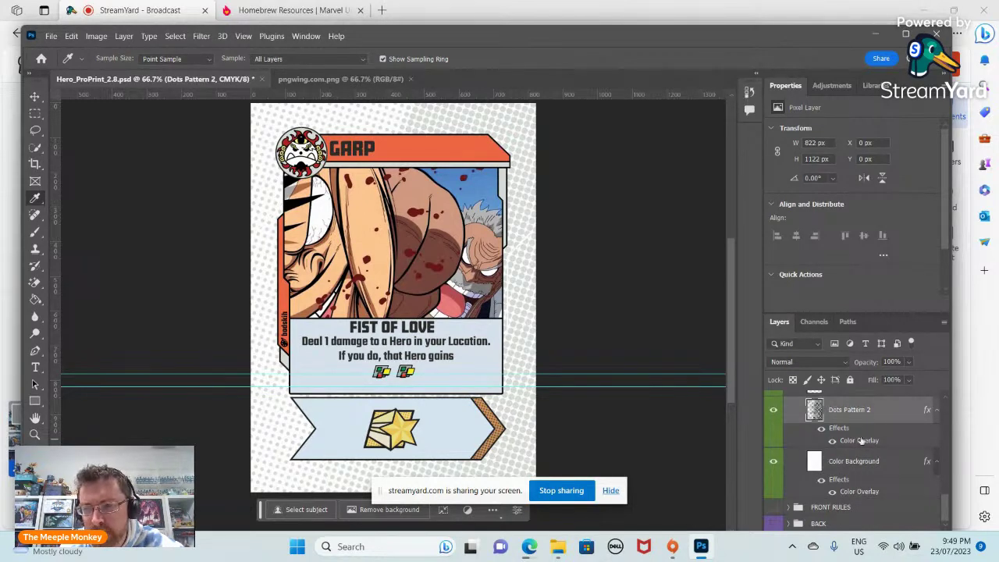
{"action": "double_click", "coordinate": [859, 440]}
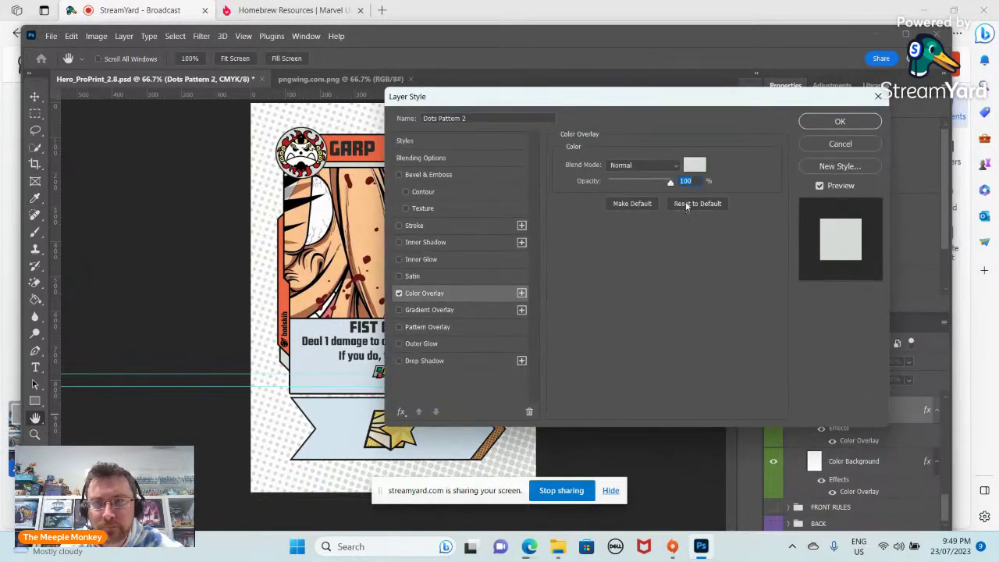
{"action": "left_click", "coordinate": [692, 167]}
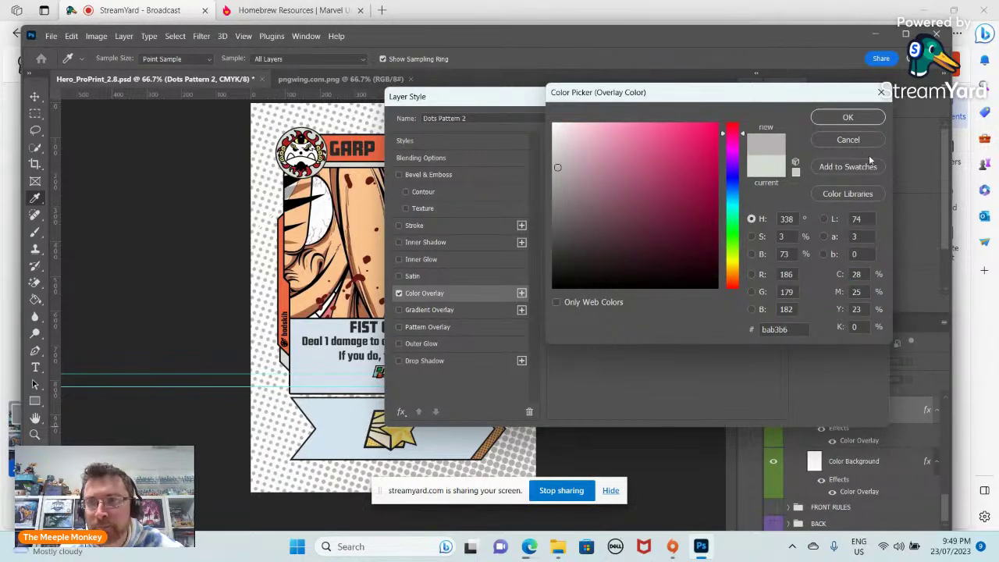
{"action": "left_click", "coordinate": [845, 116]}
{"action": "left_click", "coordinate": [835, 121]}
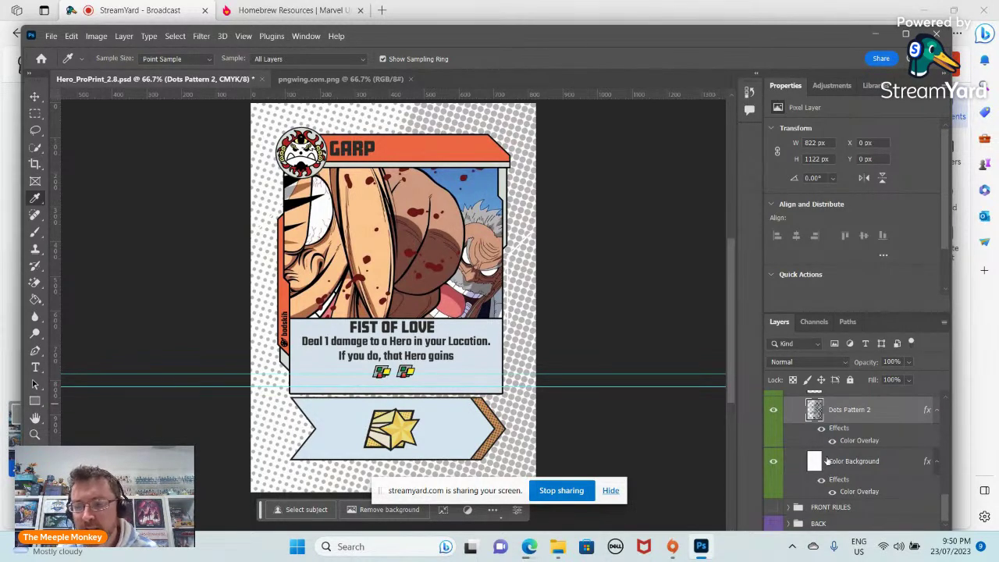
Collapse the Background group and expand Border Accent Colors to examine the Color Accent 1 and Color Accent 2 layers and their effects.
{"action": "scroll", "coordinate": [827, 462], "scroll_direction": "up", "scroll_amount": 3}
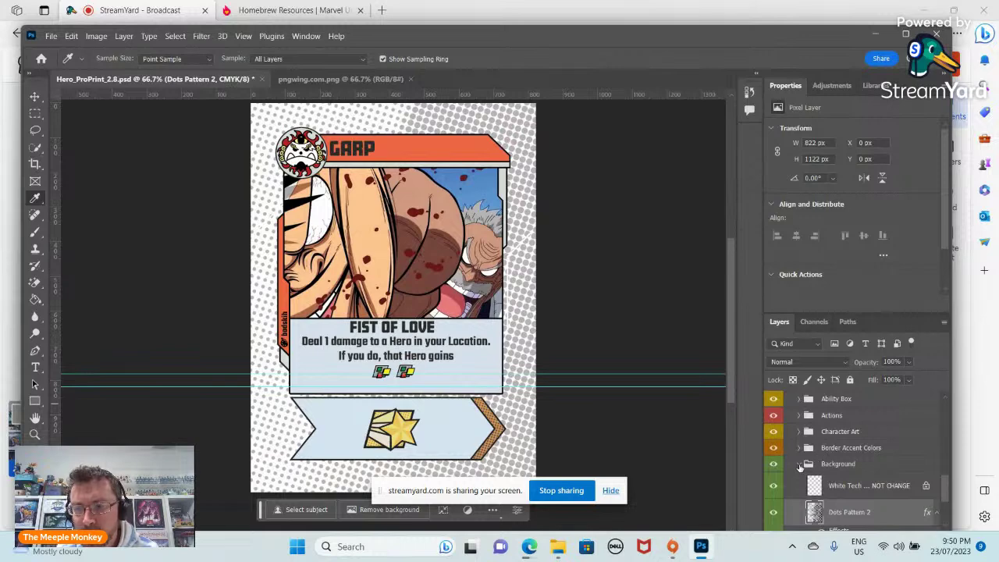
{"action": "left_click", "coordinate": [799, 464]}
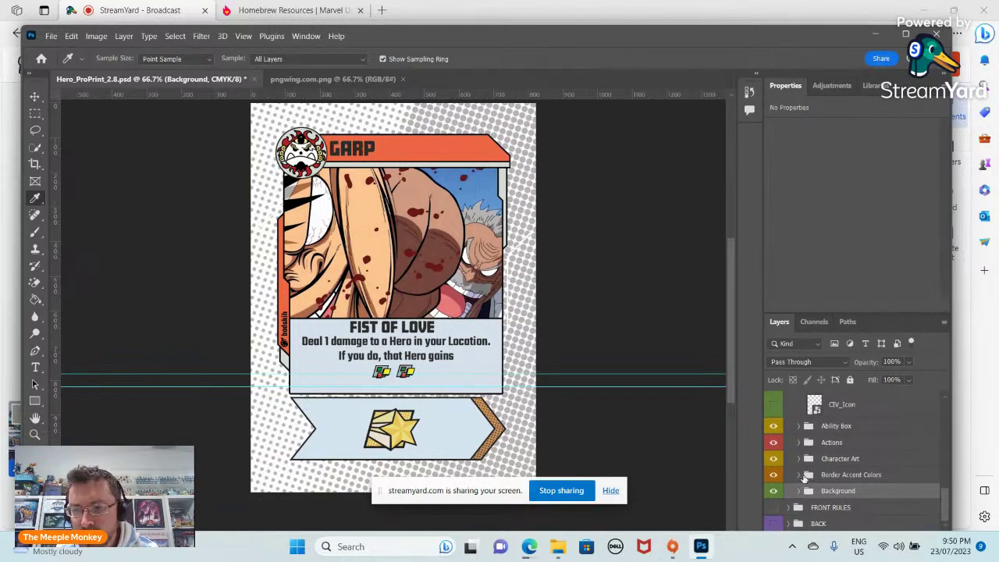
{"action": "left_click", "coordinate": [798, 475]}
{"action": "scroll", "coordinate": [833, 481], "scroll_direction": "down", "scroll_amount": 1}
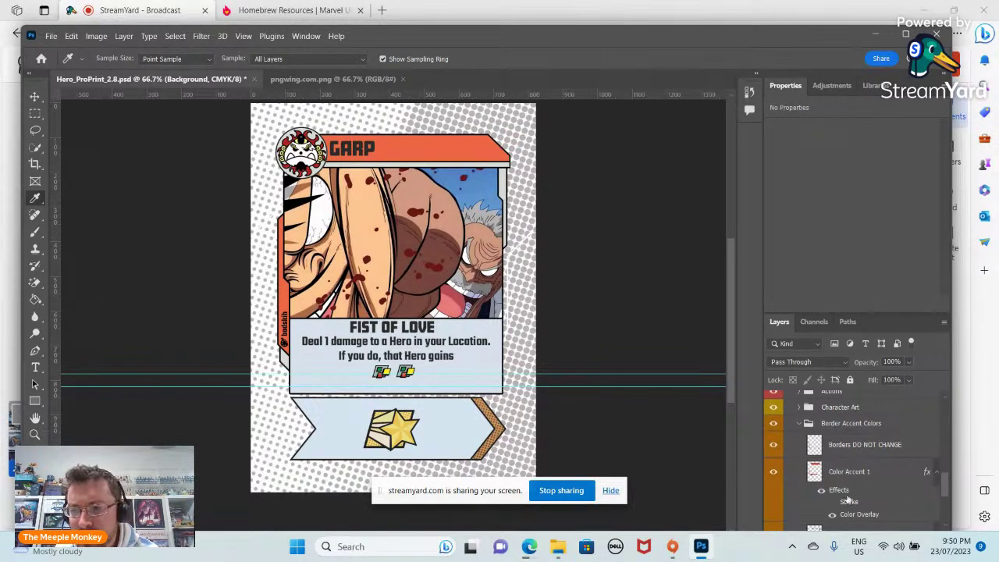
{"action": "scroll", "coordinate": [847, 499], "scroll_direction": "down", "scroll_amount": 1}
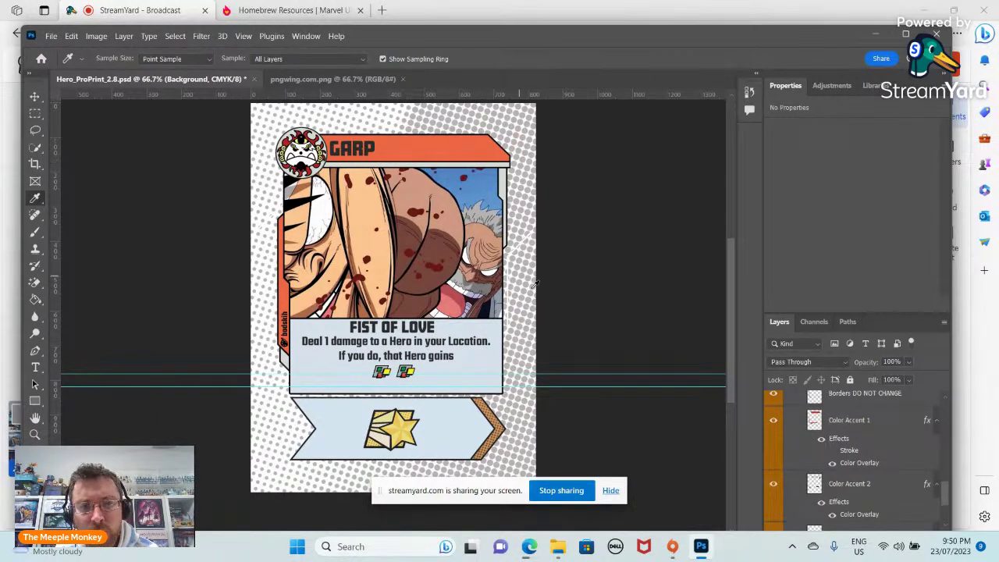
{"action": "scroll", "coordinate": [874, 457], "scroll_direction": "up", "scroll_amount": 3}
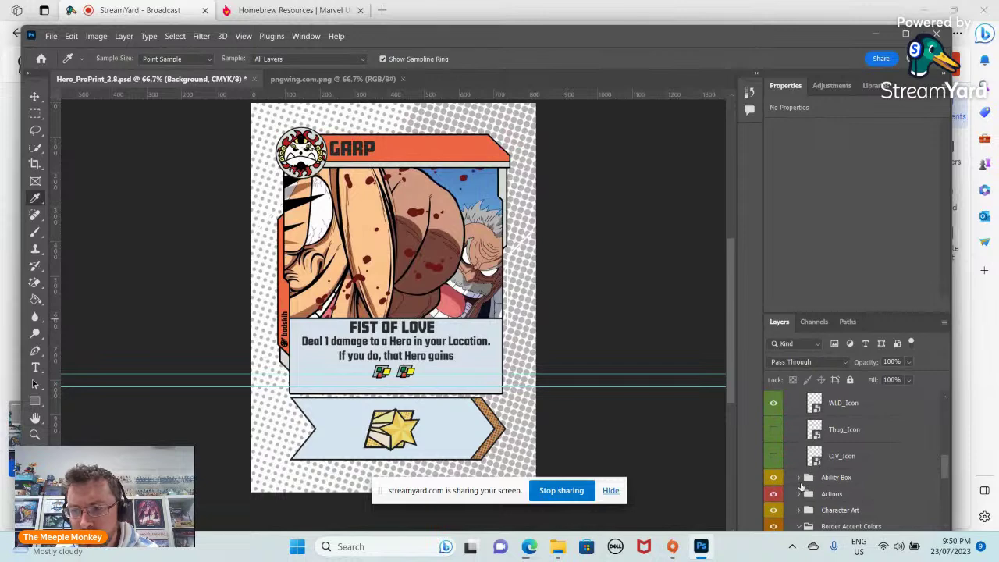
Hide the Ability Box group to view the borders and artwork beneath it, and show it again.
{"action": "left_click", "coordinate": [798, 477]}
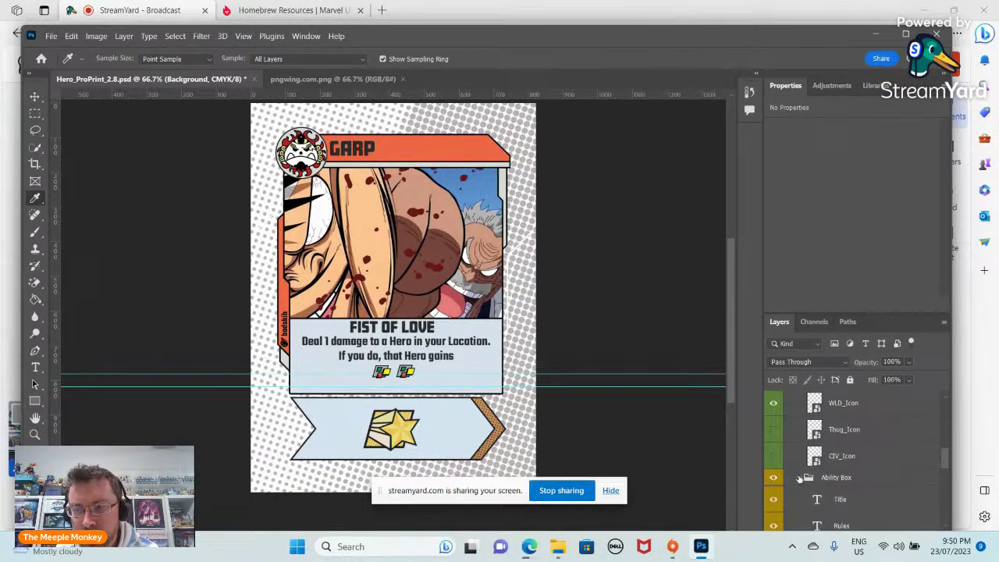
{"action": "left_click", "coordinate": [799, 477]}
{"action": "left_click", "coordinate": [773, 477]}
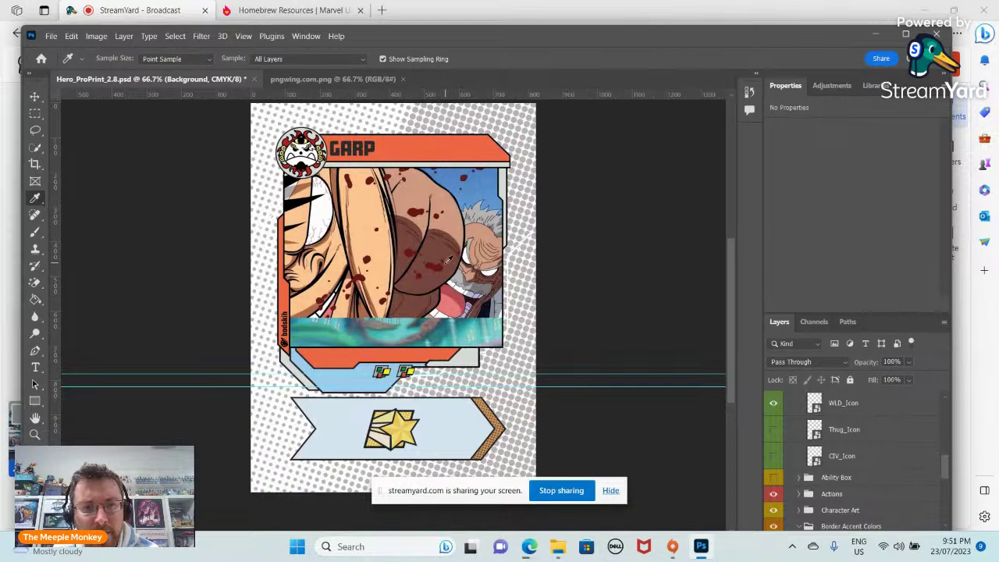
{"action": "left_click", "coordinate": [773, 477]}
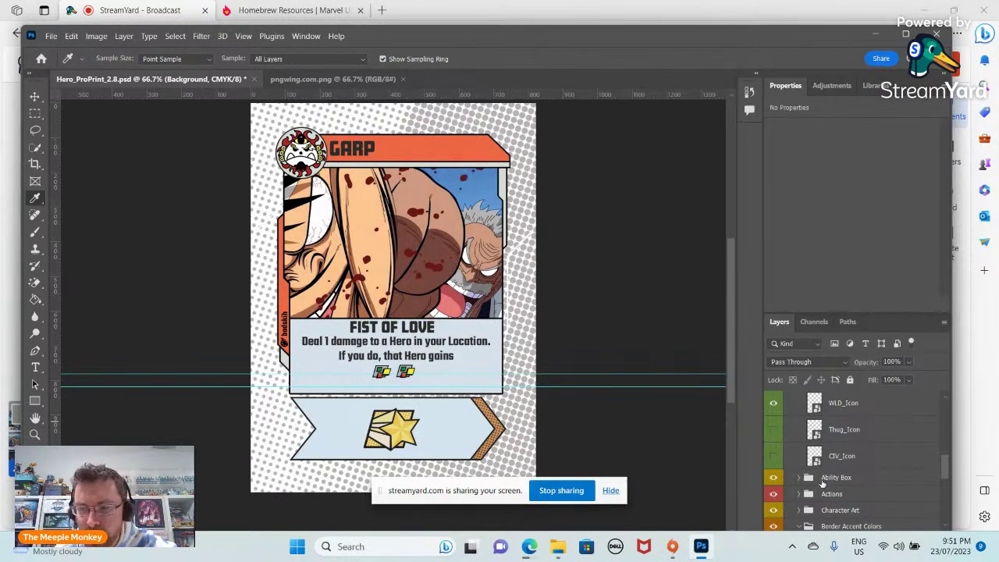
Open the contents of the artist smart object in the FRONT group to view the palette icon, and close artist.png again.
{"action": "scroll", "coordinate": [822, 483], "scroll_direction": "up", "scroll_amount": 6}
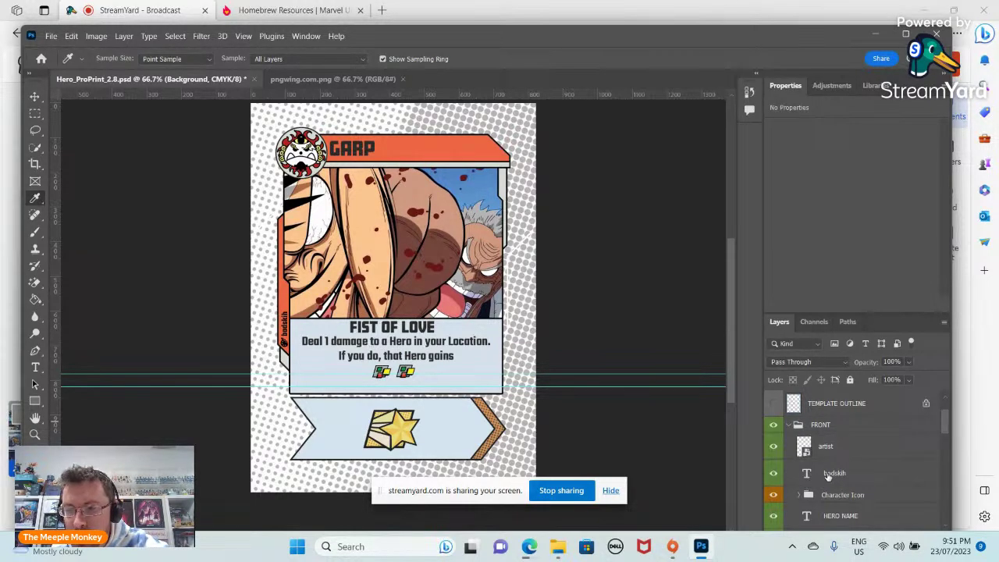
{"action": "scroll", "coordinate": [826, 477], "scroll_direction": "up", "scroll_amount": 2}
{"action": "scroll", "coordinate": [825, 483], "scroll_direction": "down", "scroll_amount": 2}
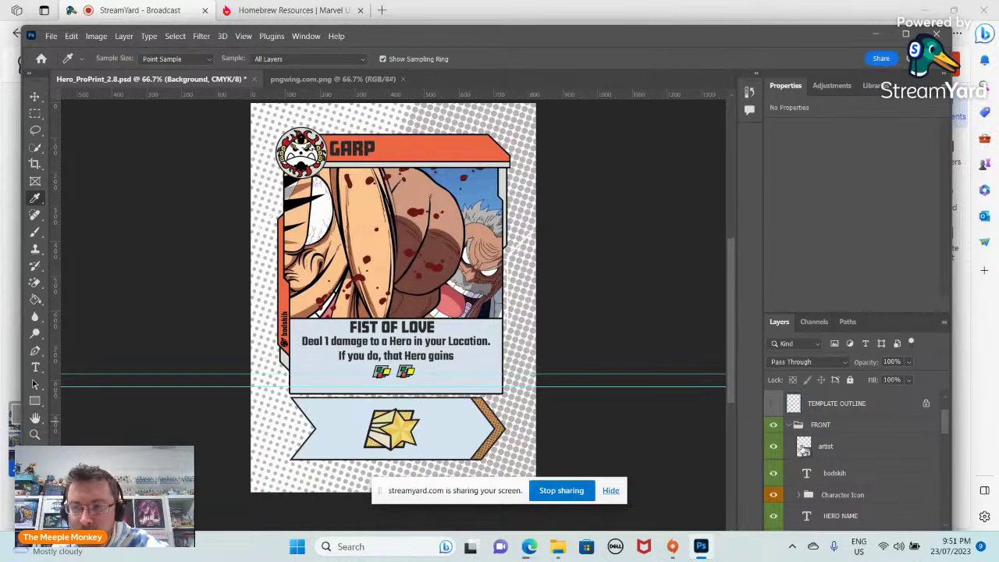
{"action": "left_click", "coordinate": [804, 450]}
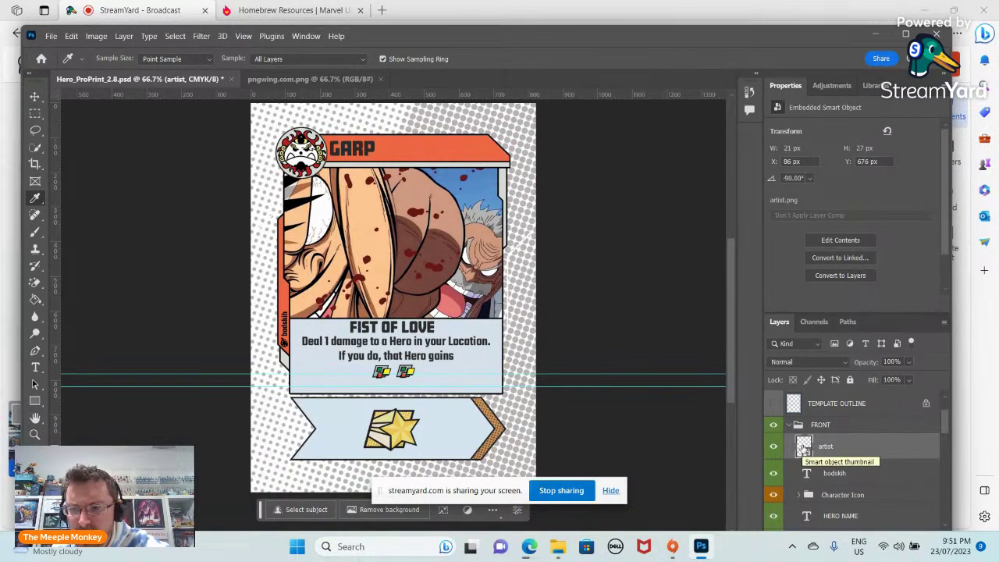
{"action": "double_click", "coordinate": [804, 450]}
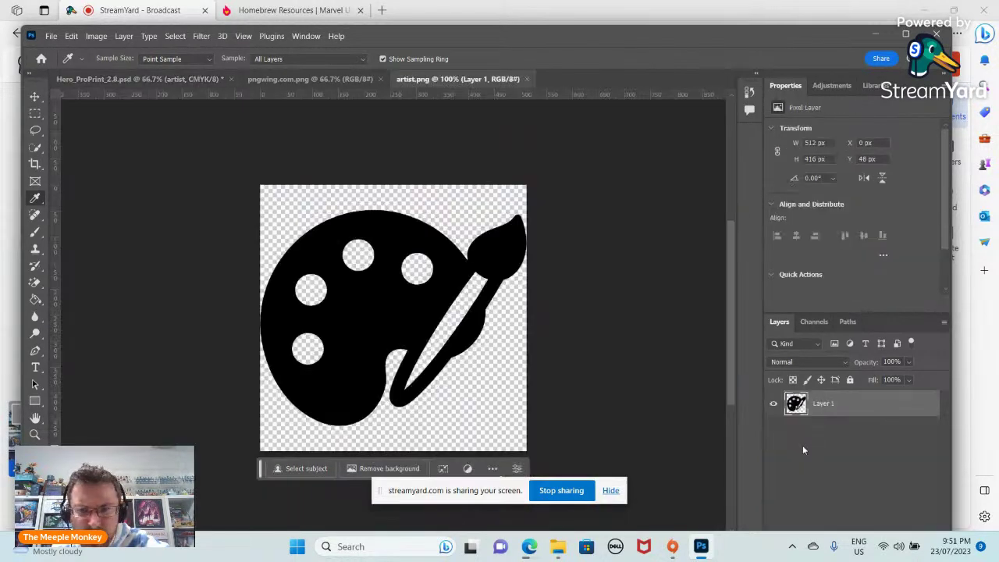
{"action": "left_click", "coordinate": [526, 79]}
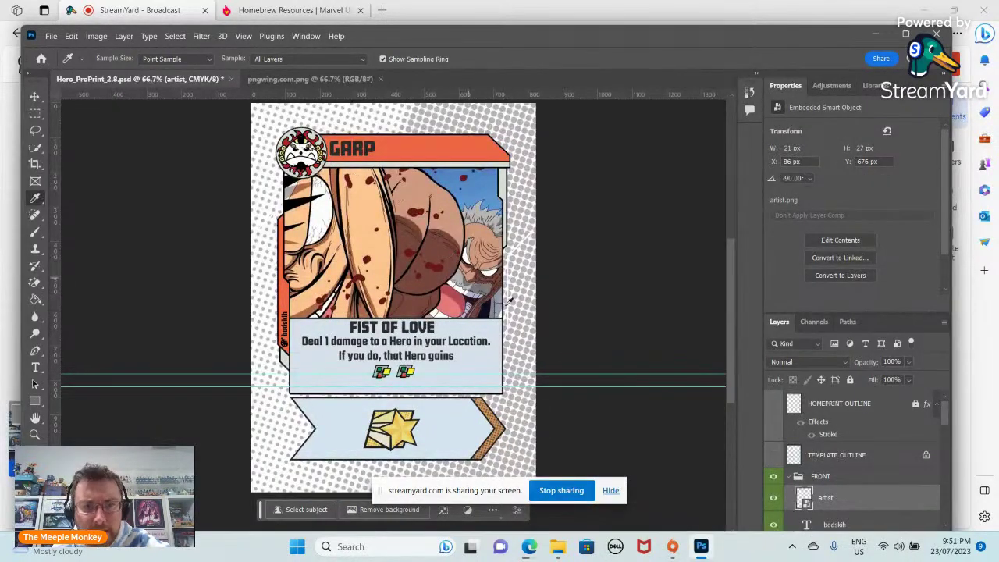
Replace the text of the artist credit layer beneath the artist icon layer with the name of the artwork's creator.
{"action": "scroll", "coordinate": [857, 484], "scroll_direction": "down", "scroll_amount": 1}
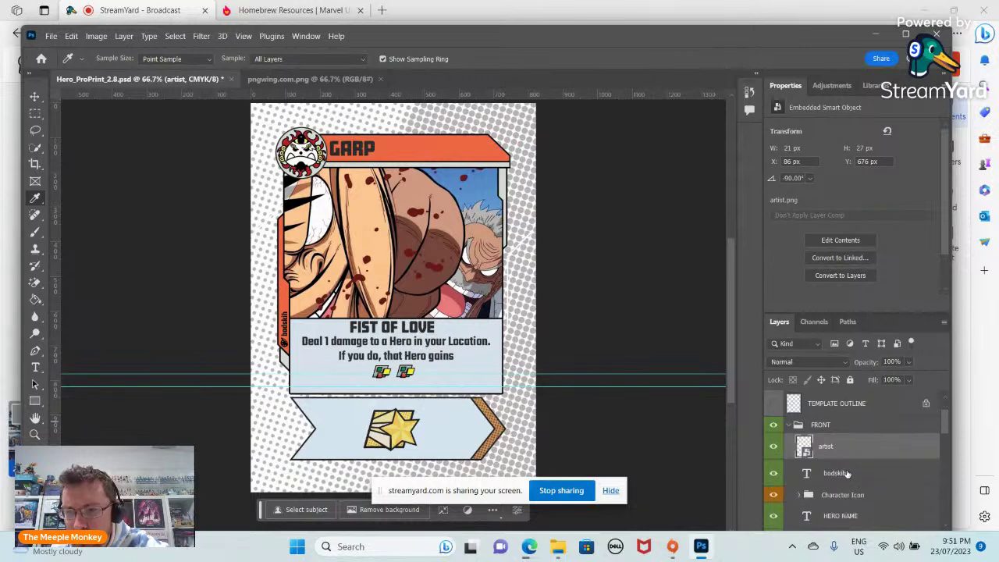
{"action": "left_click", "coordinate": [835, 473]}
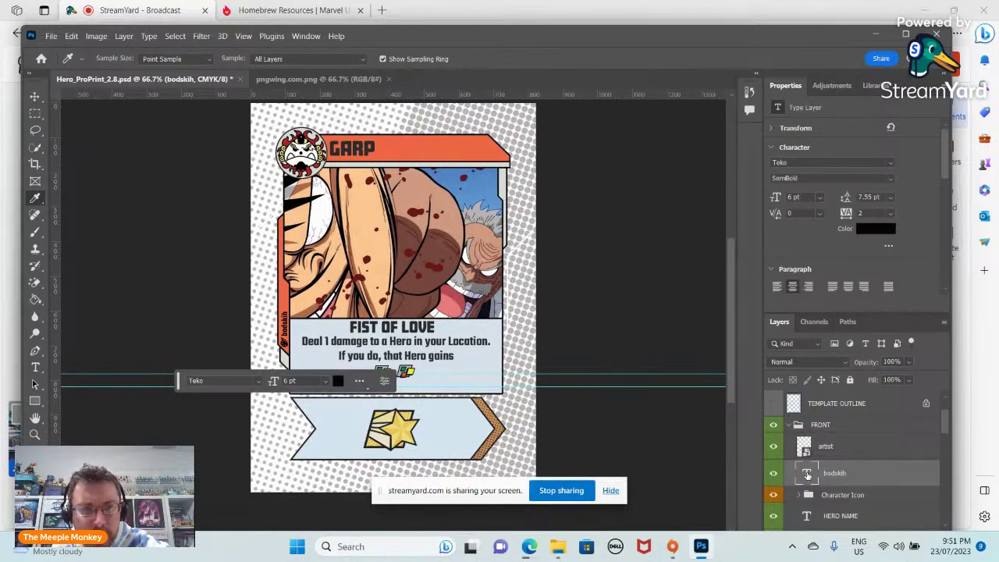
{"action": "double_click", "coordinate": [807, 475]}
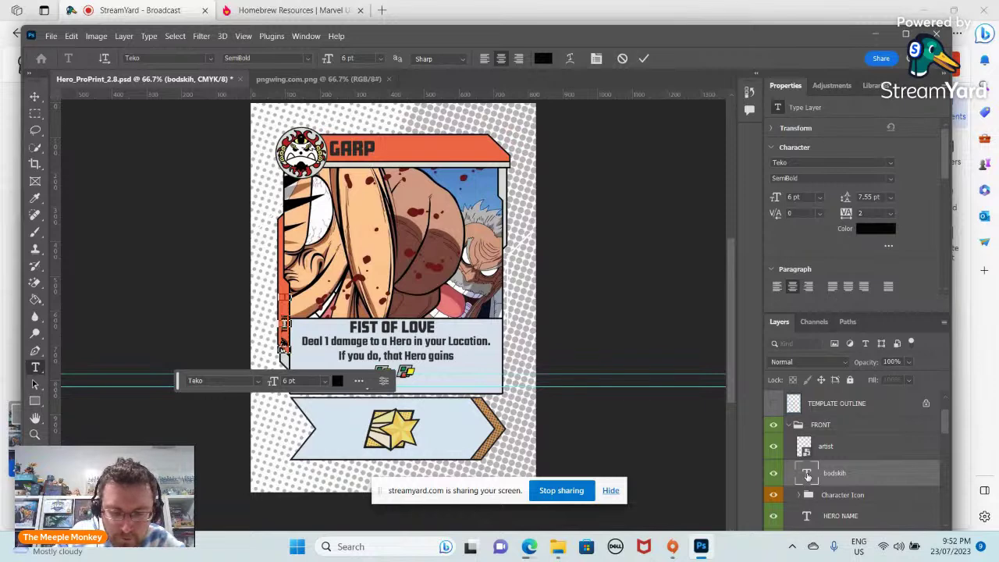
{"action": "type", "text": "Oda"}
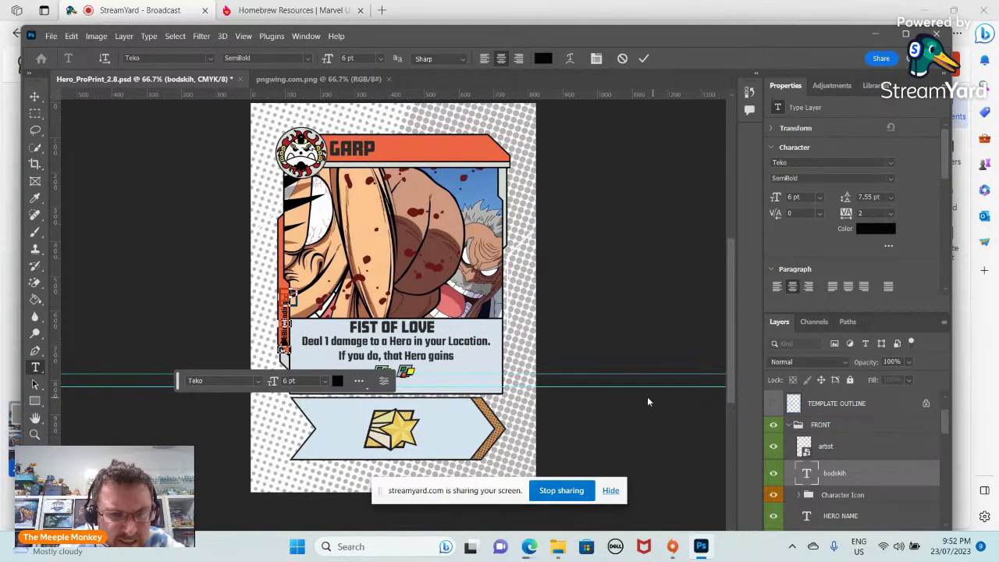
Try to set the artist credit's text size to 4 pt while editing its text.
{"action": "left_click", "coordinate": [324, 380]}
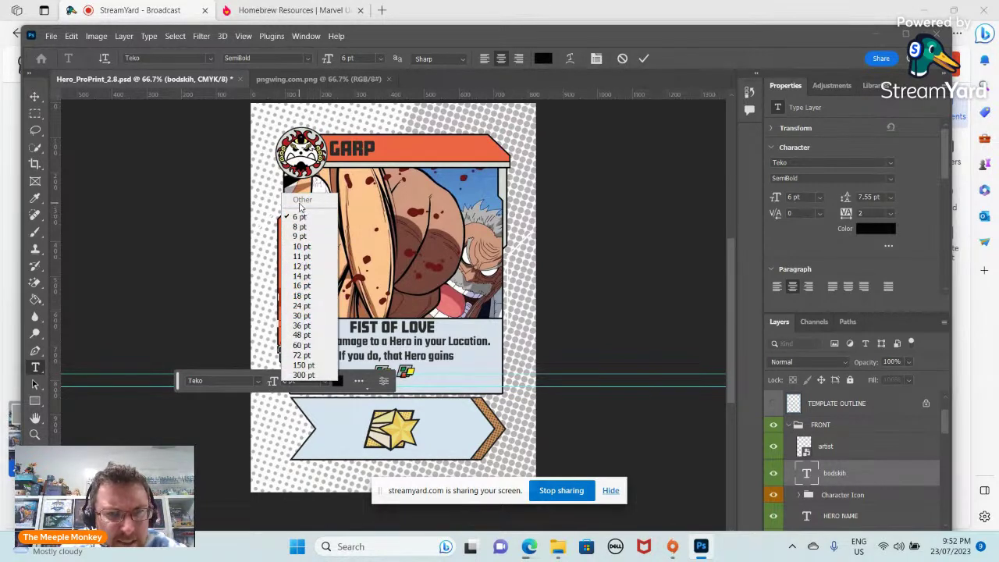
{"action": "left_click", "coordinate": [289, 380]}
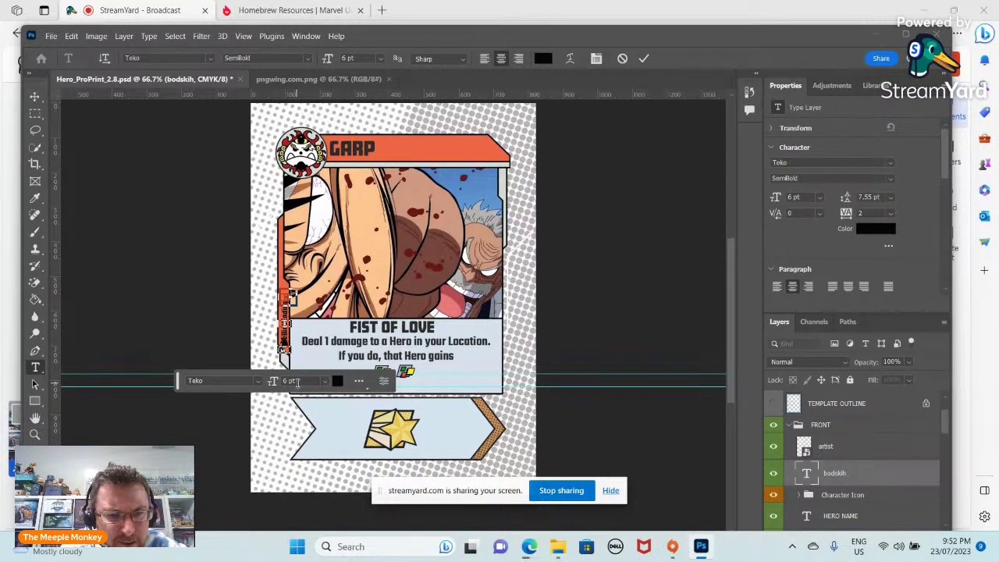
{"action": "left_click", "coordinate": [288, 380]}
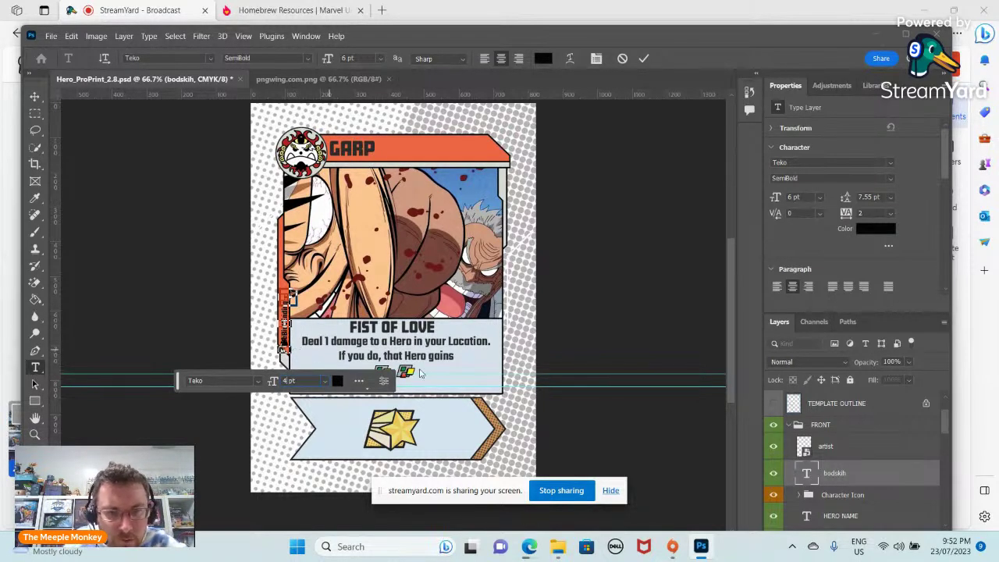
{"action": "type", "text": "4"}
{"action": "key", "text": "Return"}
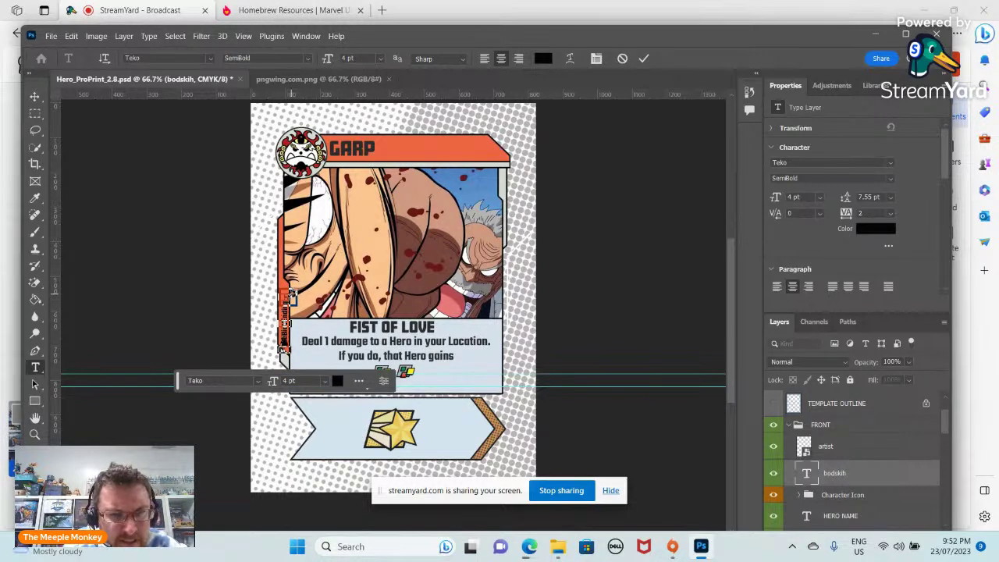
Lengthen the artist credit's text box upward along the card's side border and commit the text edit.
{"action": "left_click_drag", "start_coordinate": [290, 295], "coordinate": [291, 285]}
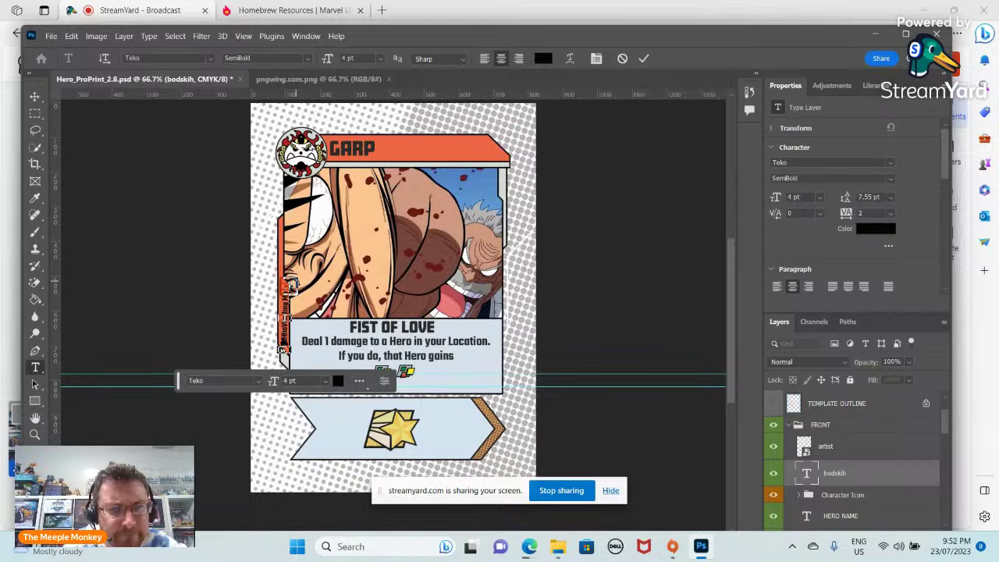
{"action": "mouse_move", "coordinate": [290, 286]}
{"action": "left_mouse_down"}
{"action": "mouse_move", "coordinate": [288, 271]}
{"action": "mouse_move", "coordinate": [290, 286]}
{"action": "left_mouse_up"}
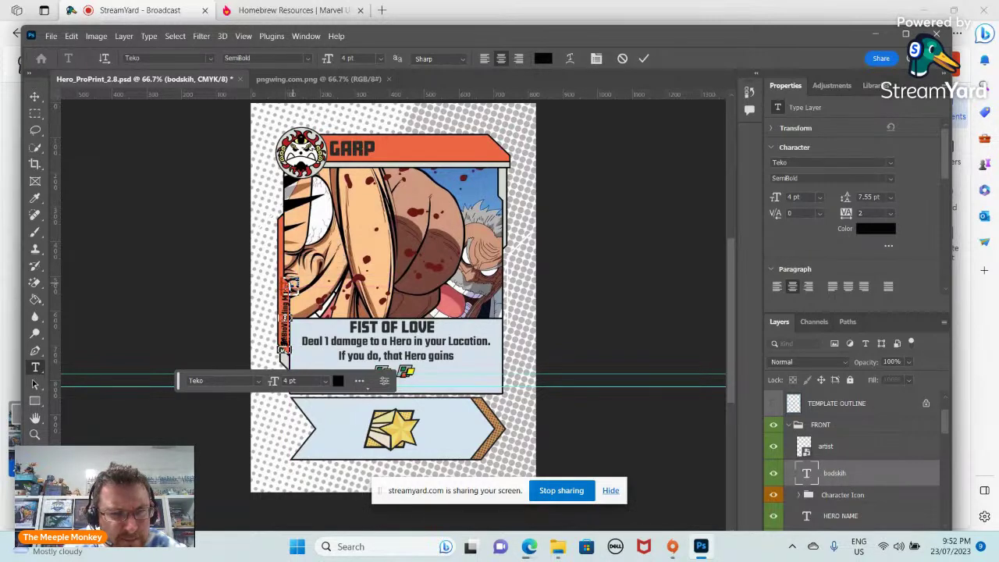
{"action": "key", "text": "i"}
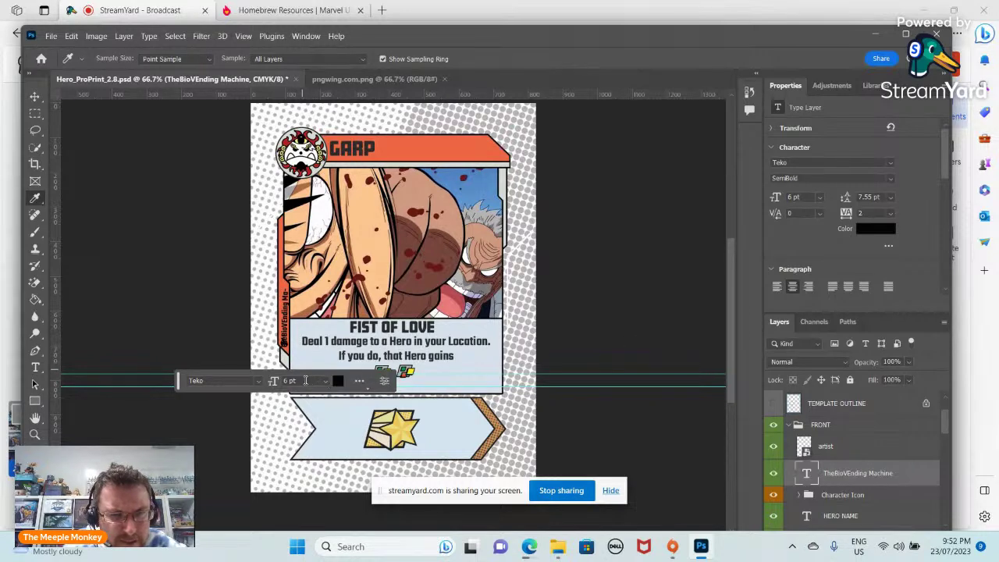
Set the artist credit's text size to 4 pt so the whole credit fits along the side border.
{"action": "left_click", "coordinate": [290, 380]}
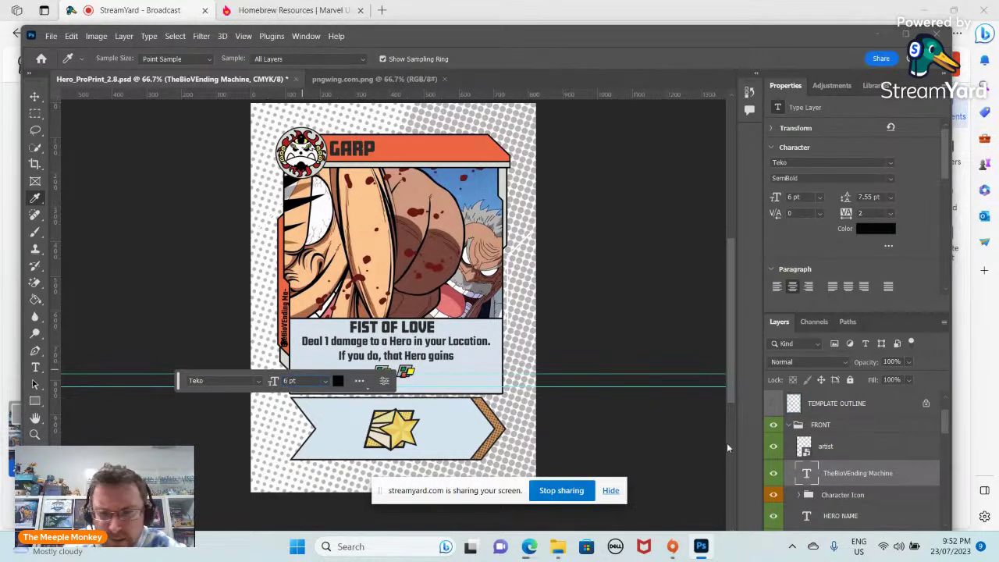
{"action": "left_click", "coordinate": [807, 478]}
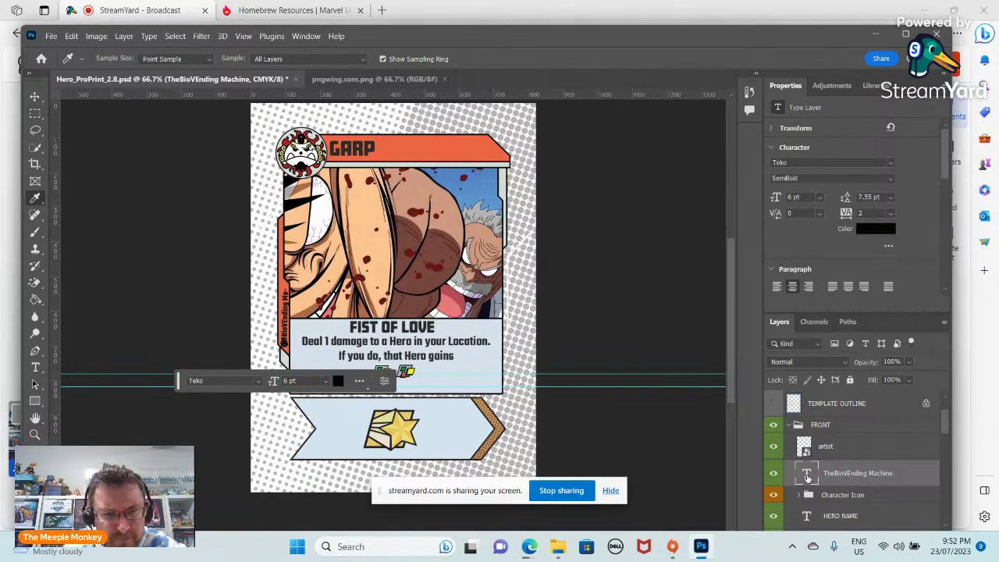
{"action": "double_click", "coordinate": [808, 473]}
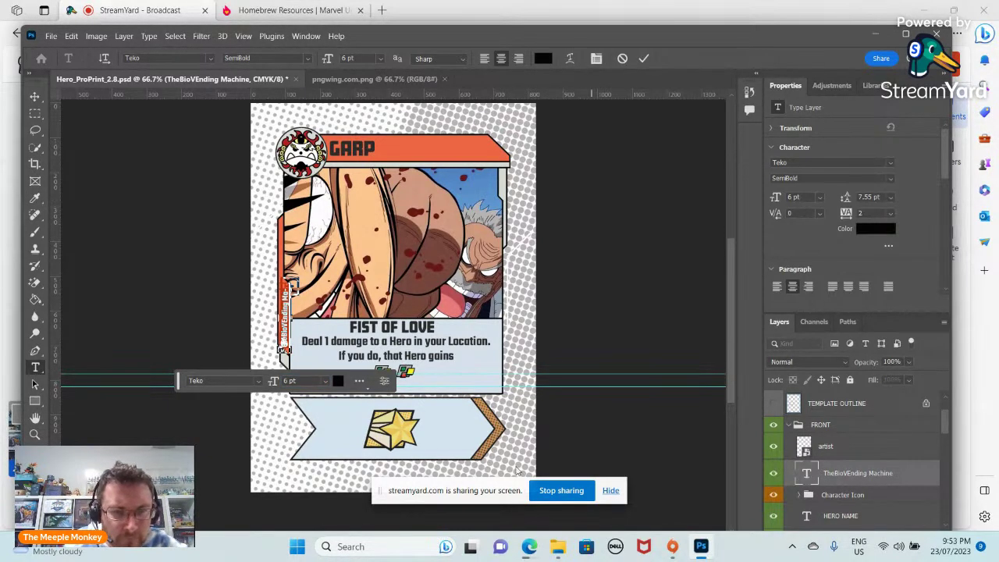
{"action": "left_click", "coordinate": [288, 380]}
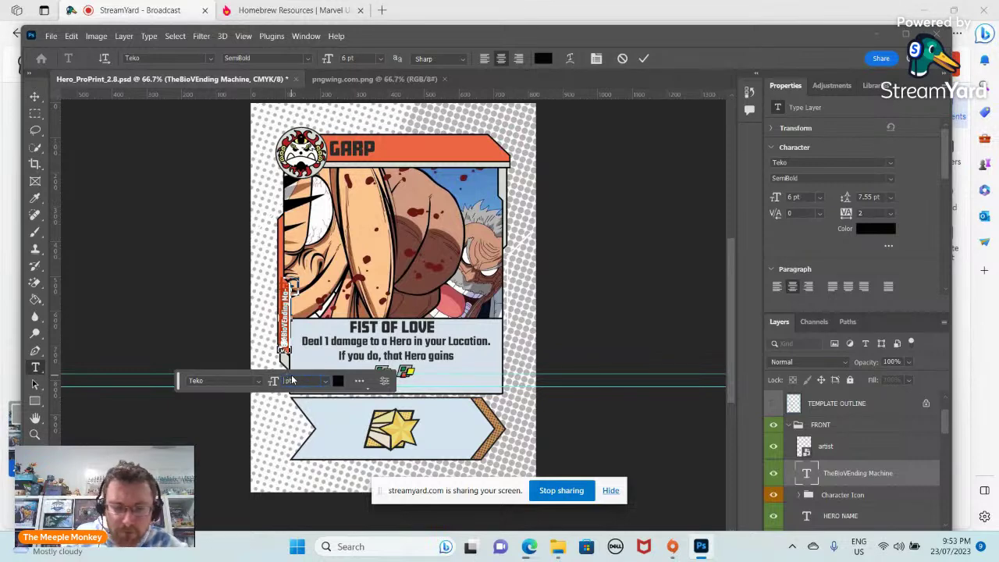
{"action": "type", "text": "4"}
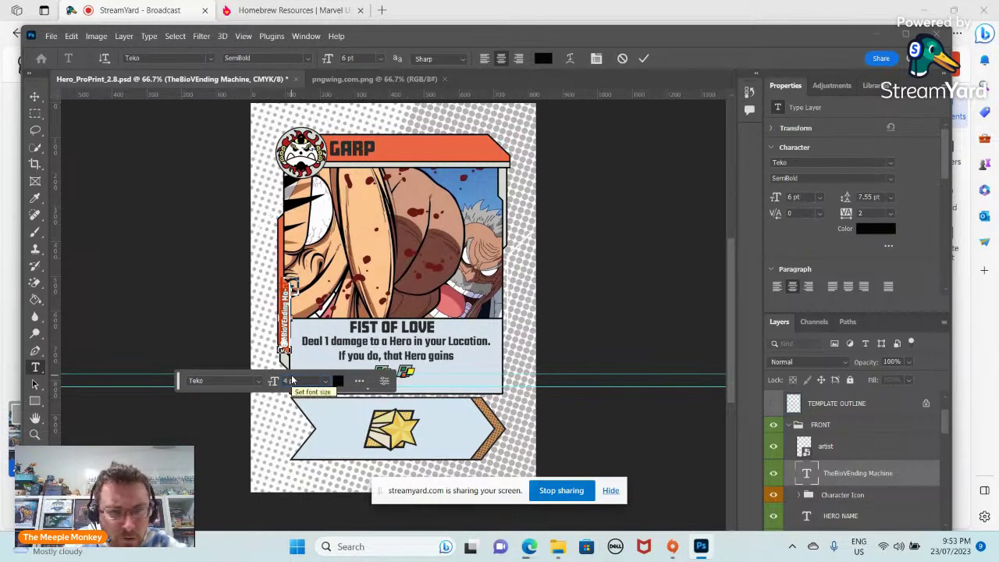
{"action": "key", "text": "Return"}
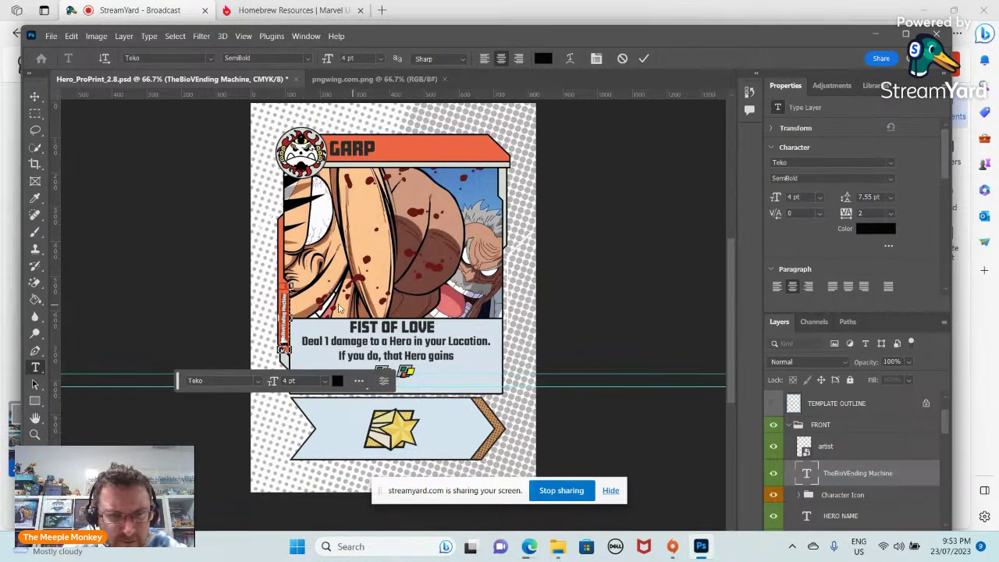
{"action": "key", "text": "Escape"}
{"action": "key", "text": "i"}
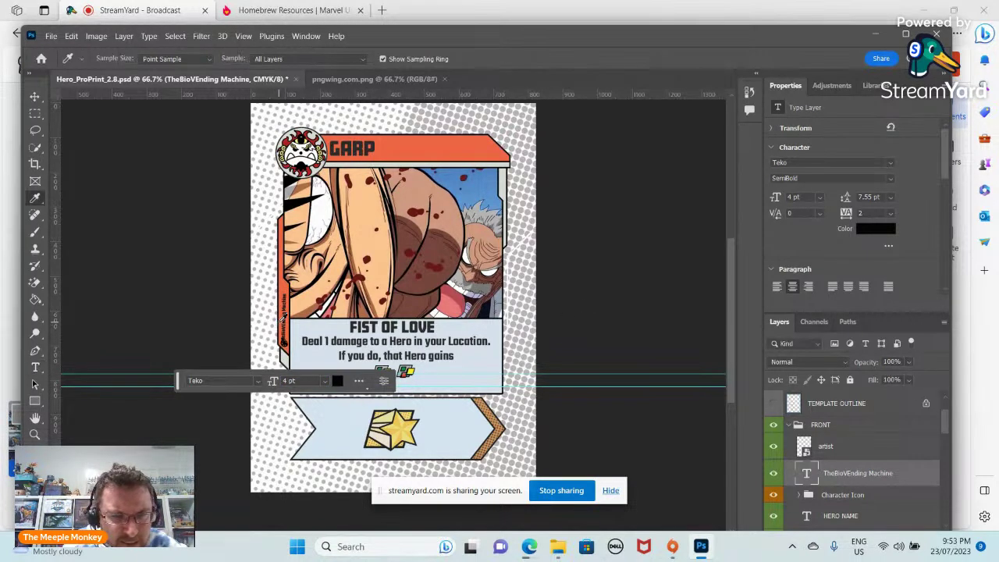
Reposition the artist credit text just above the artist icon on the card's side border and deselect it.
{"action": "left_click", "coordinate": [35, 96]}
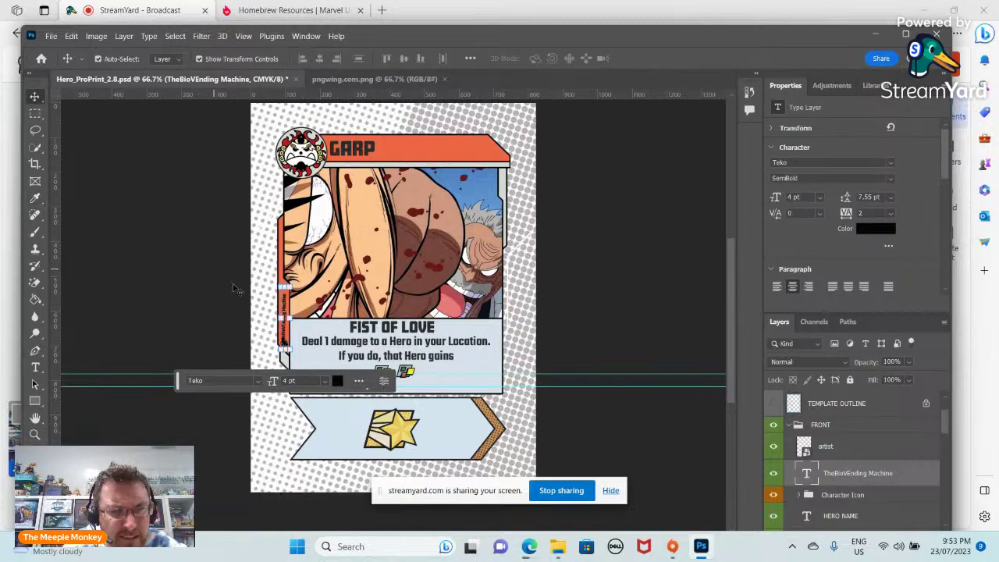
{"action": "left_click_drag", "start_coordinate": [284, 281], "coordinate": [286, 295]}
{"action": "left_click", "coordinate": [559, 326]}
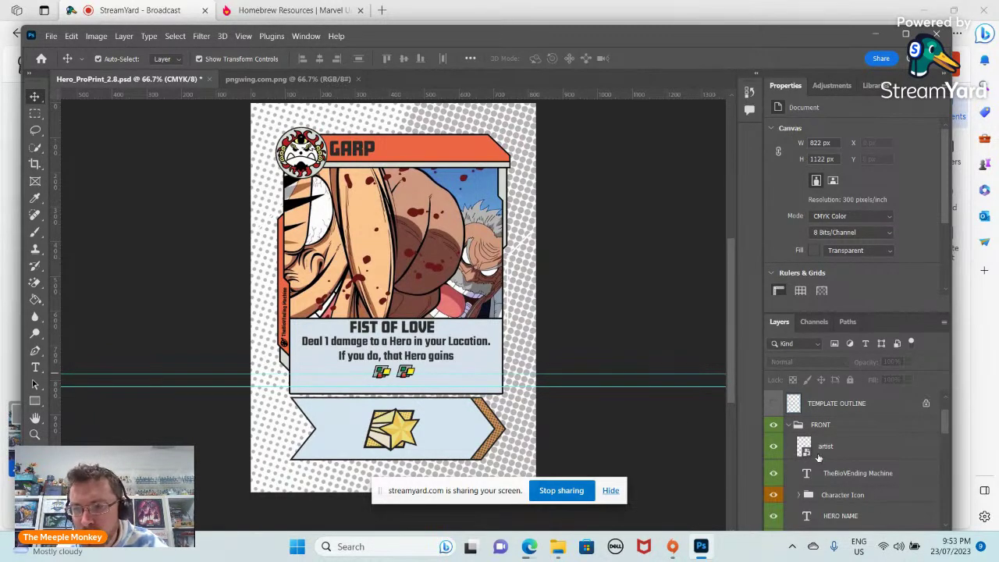
Expand the Character Icon and Icon Mask groups and open the contents of the Jinbe_Jolly smart object.
{"action": "scroll", "coordinate": [807, 463], "scroll_direction": "down", "scroll_amount": 2}
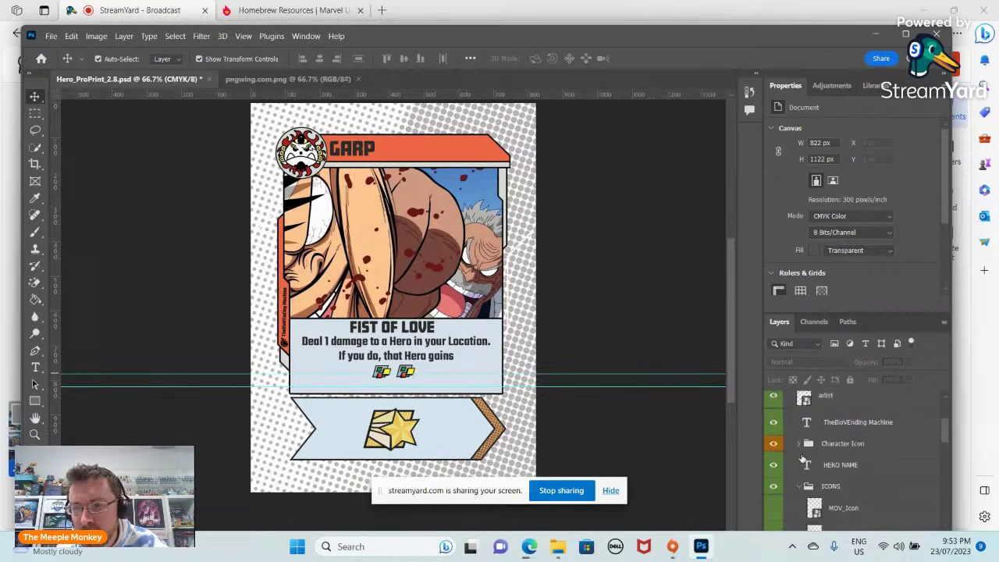
{"action": "left_click", "coordinate": [799, 443]}
{"action": "scroll", "coordinate": [811, 441], "scroll_direction": "down", "scroll_amount": 2}
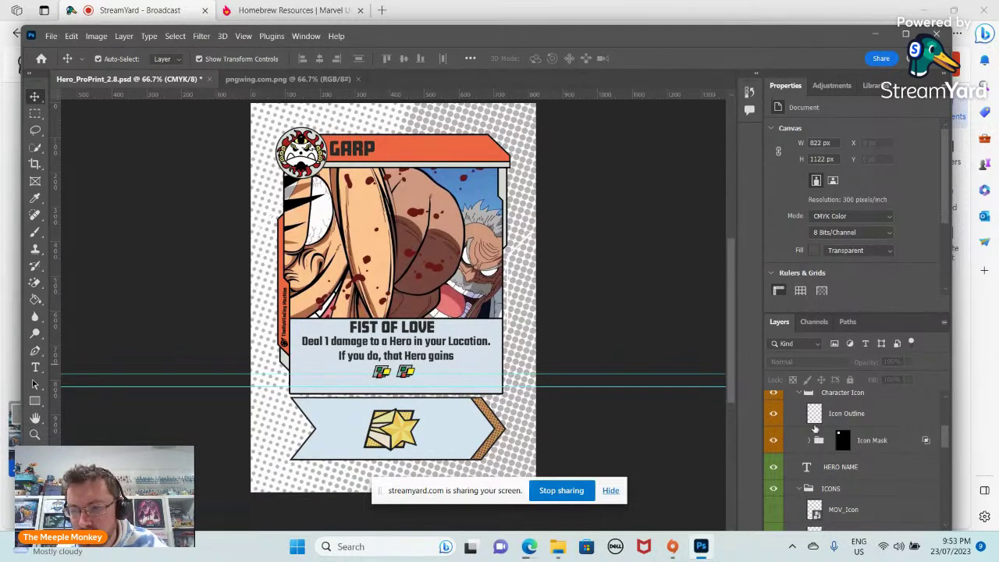
{"action": "scroll", "coordinate": [815, 425], "scroll_direction": "down", "scroll_amount": 1}
{"action": "scroll", "coordinate": [817, 422], "scroll_direction": "up", "scroll_amount": 1}
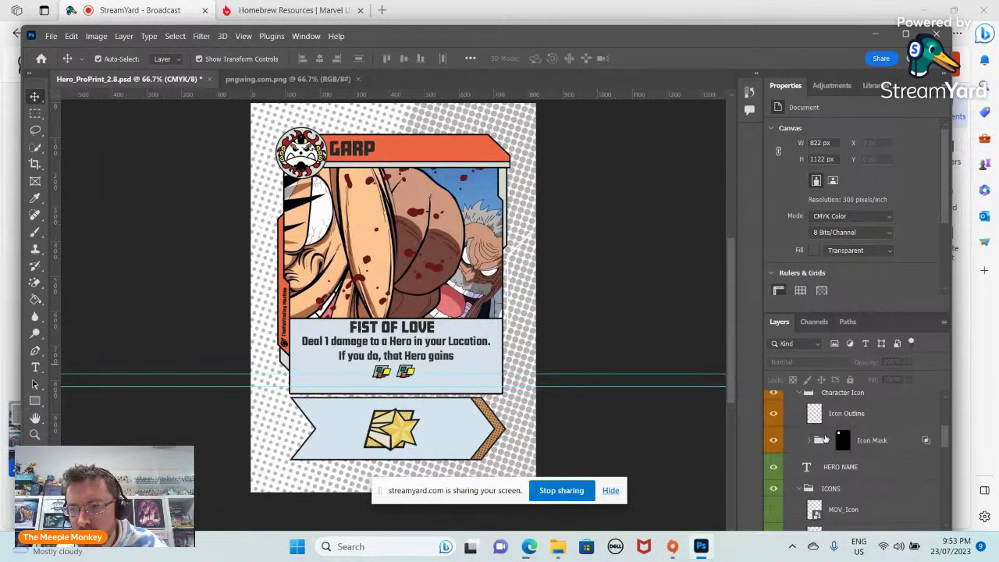
{"action": "left_click", "coordinate": [809, 440]}
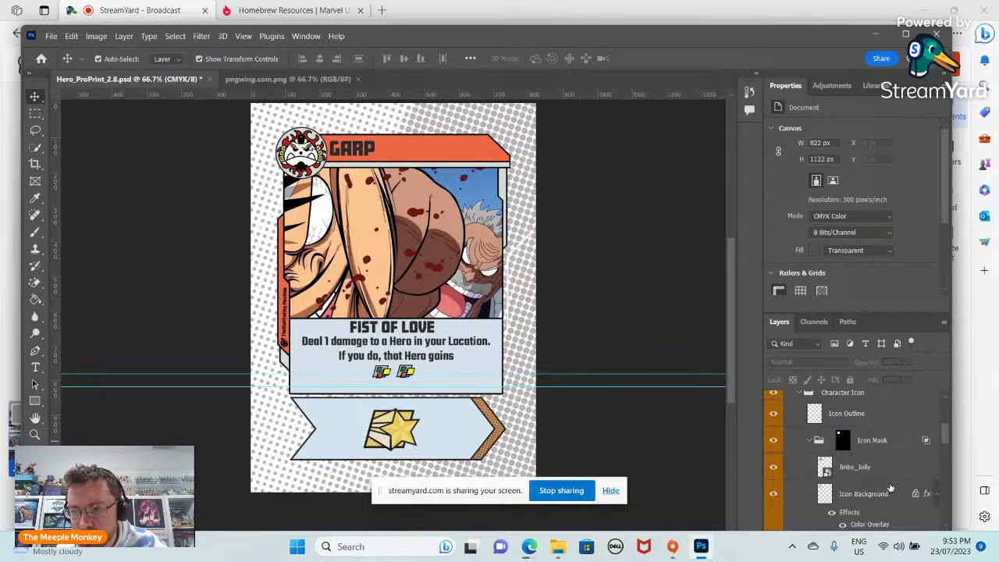
{"action": "double_click", "coordinate": [824, 465]}
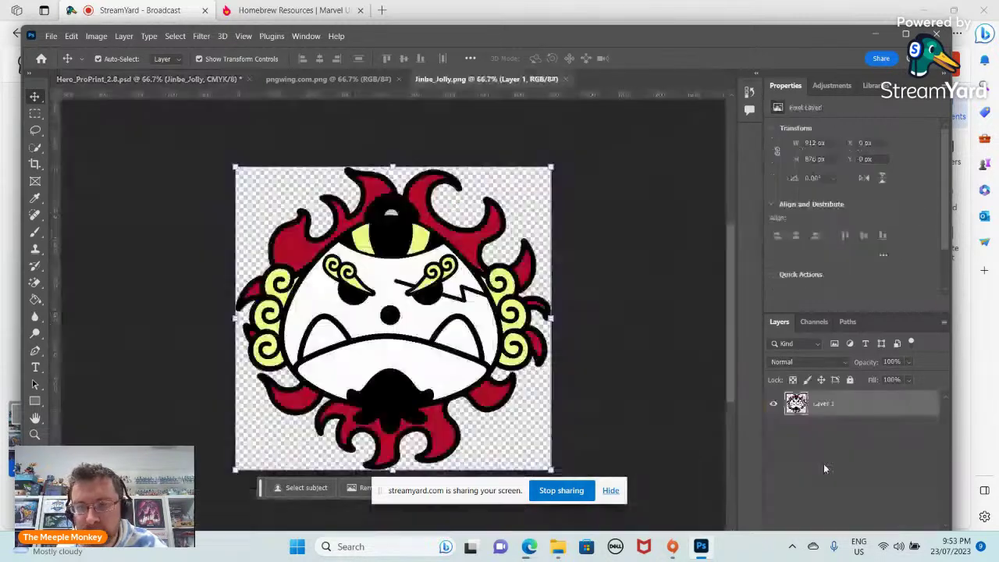
Place the dog jolly image from the Homebrew Art folder into Jinbe_Jolly.png.
{"action": "left_click", "coordinate": [558, 546]}
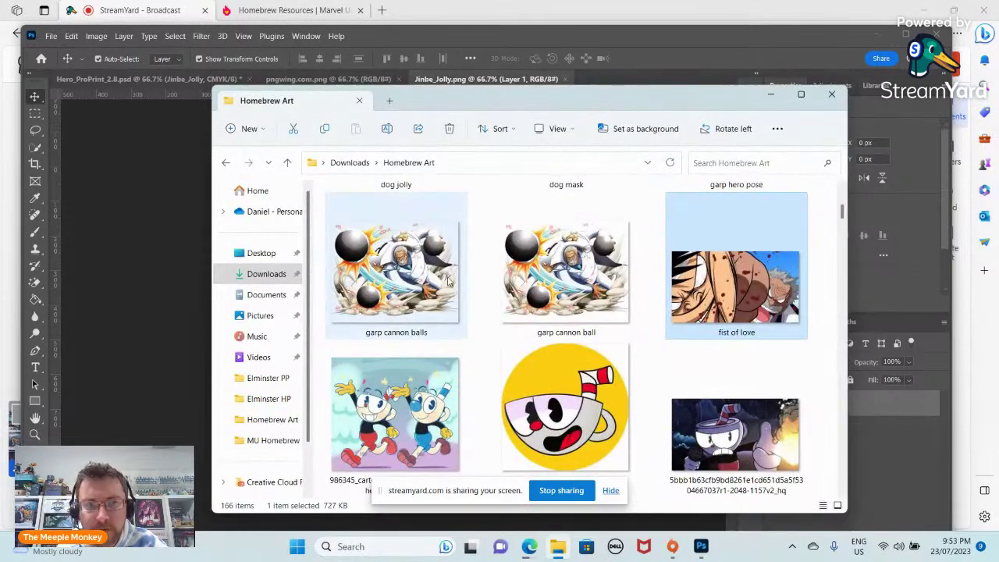
{"action": "scroll", "coordinate": [556, 315], "scroll_direction": "up", "scroll_amount": 5}
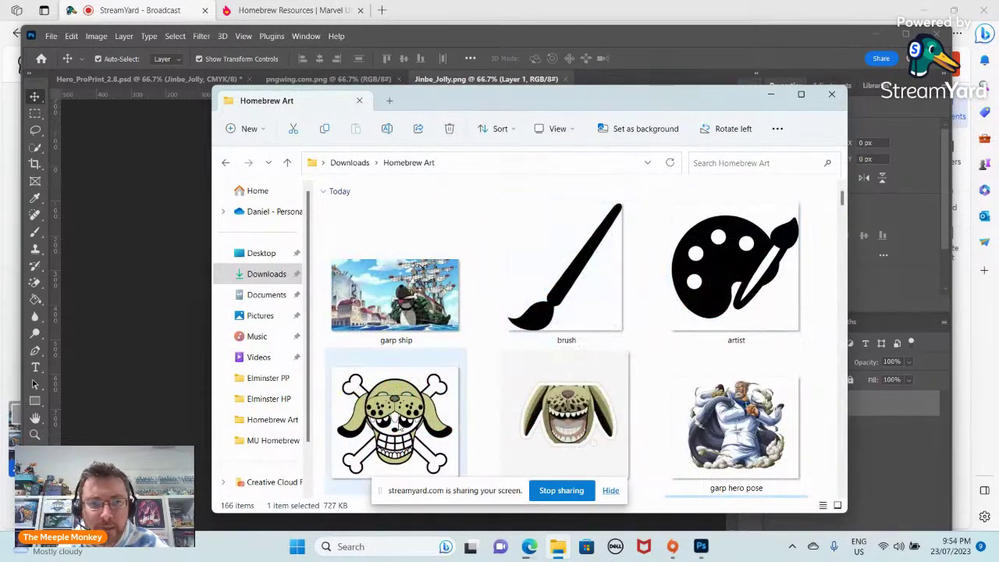
{"action": "left_click_drag", "start_coordinate": [398, 425], "coordinate": [173, 373]}
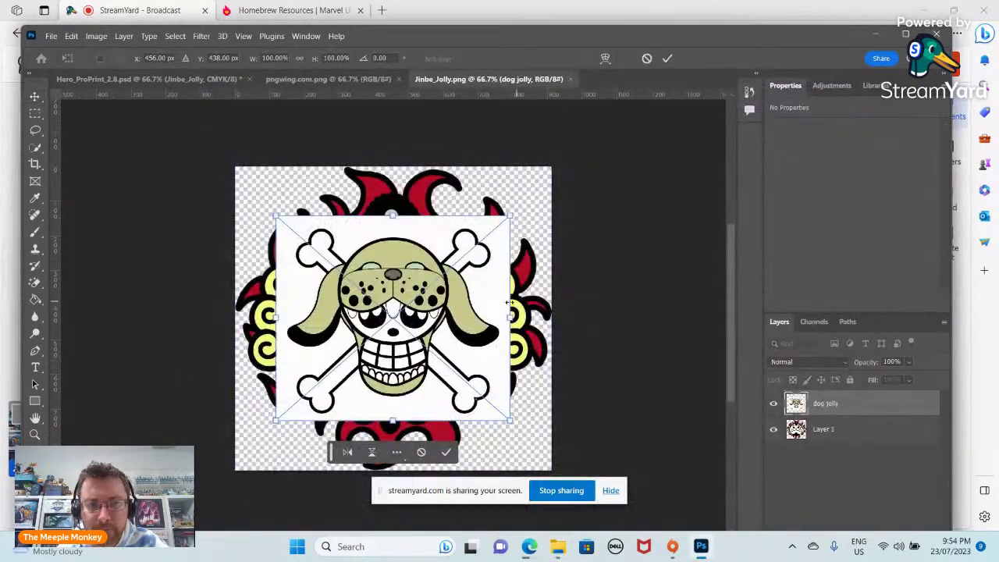
Commit the placed dog jolly image and delete Layer 1 with the old emblem beneath it.
{"action": "left_click", "coordinate": [825, 433]}
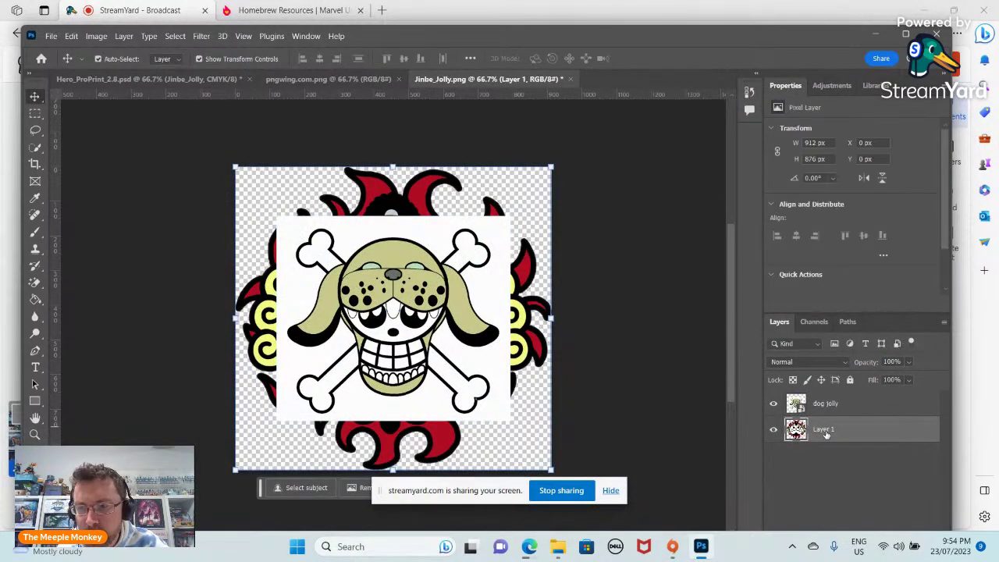
{"action": "right_click", "coordinate": [826, 433]}
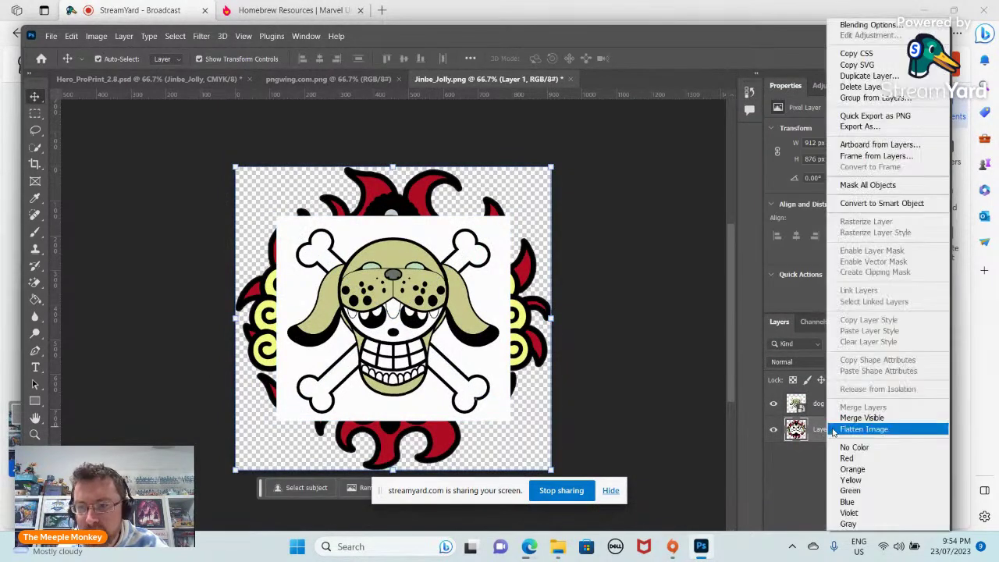
{"action": "left_click", "coordinate": [876, 87]}
{"action": "left_click", "coordinate": [464, 226]}
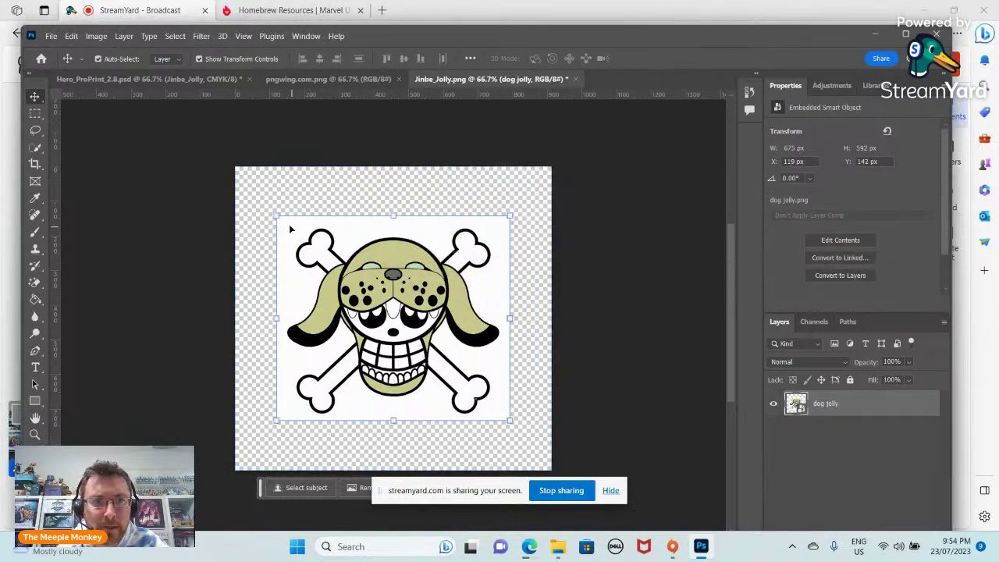
Enlarge the dog jolly image to the full canvas width, then rasterize it and erase its white background with the Magic Eraser.
{"action": "left_click_drag", "start_coordinate": [277, 213], "coordinate": [234, 185]}
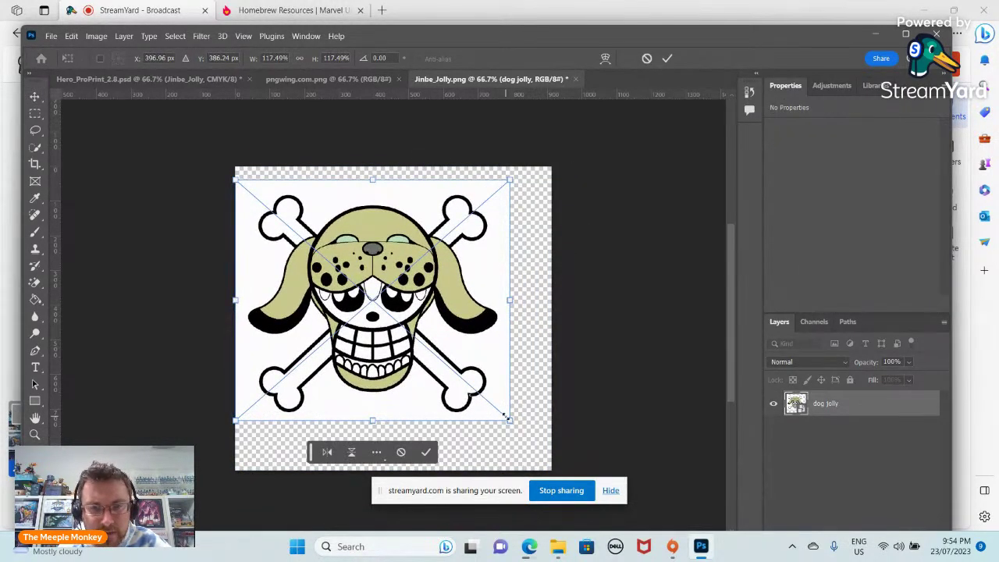
{"action": "left_click_drag", "start_coordinate": [508, 419], "coordinate": [551, 461]}
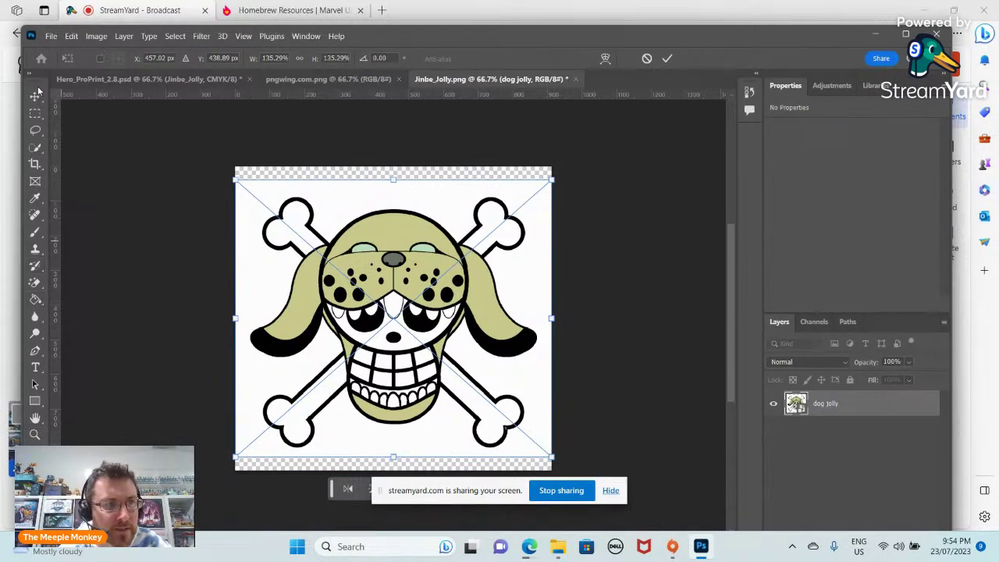
{"action": "left_click", "coordinate": [35, 284]}
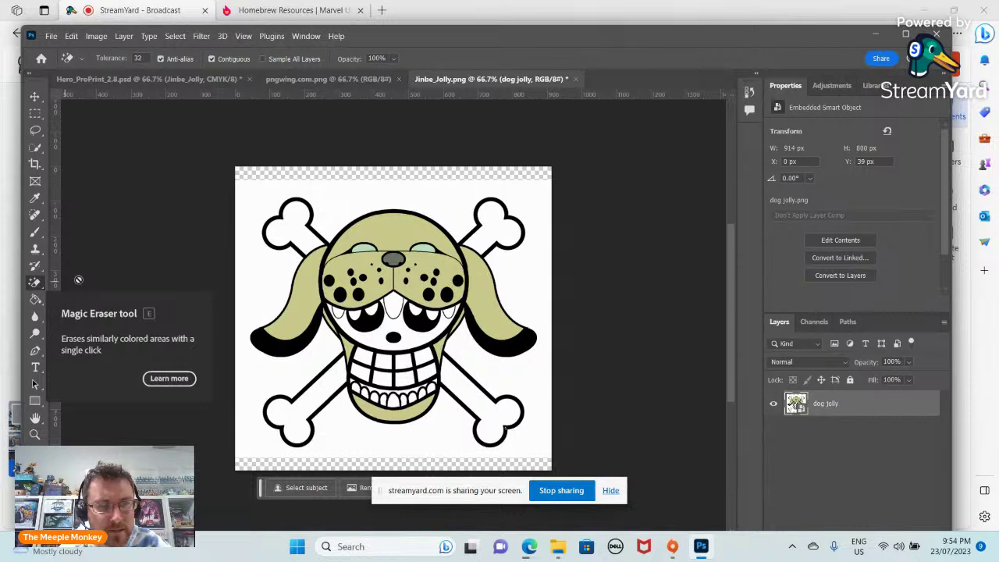
{"action": "left_click", "coordinate": [275, 274]}
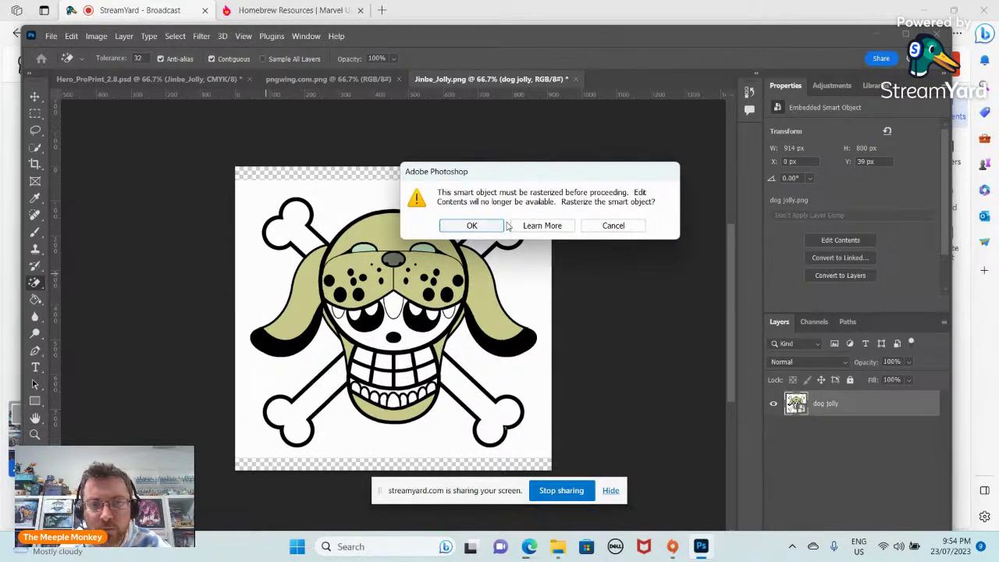
{"action": "left_click", "coordinate": [473, 226]}
{"action": "left_click", "coordinate": [269, 270]}
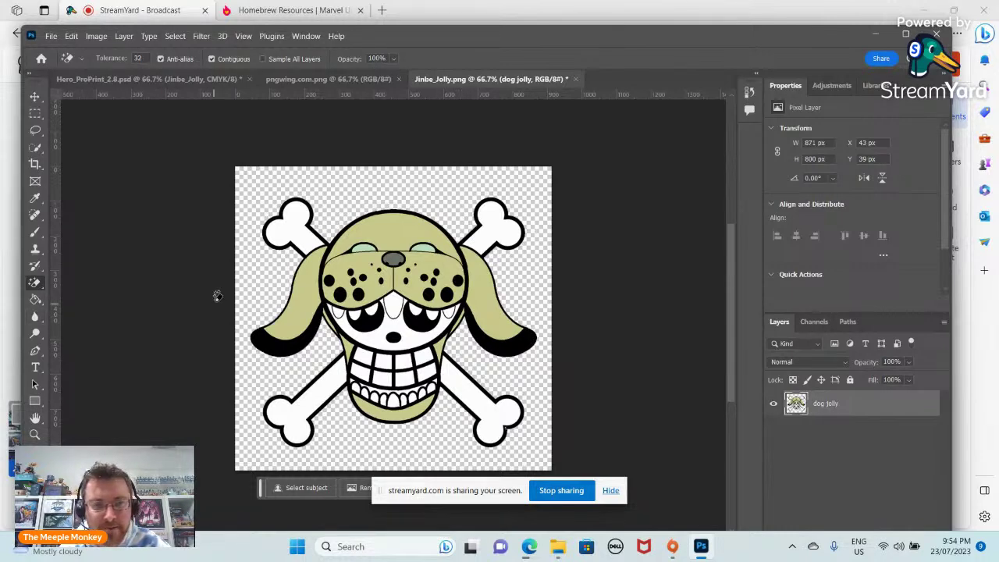
Save the edited Jinbe_Jolly.png and return to the Hero_ProPrint_2.8.psd card.
{"action": "left_click", "coordinate": [35, 96]}
{"action": "left_click", "coordinate": [125, 262]}
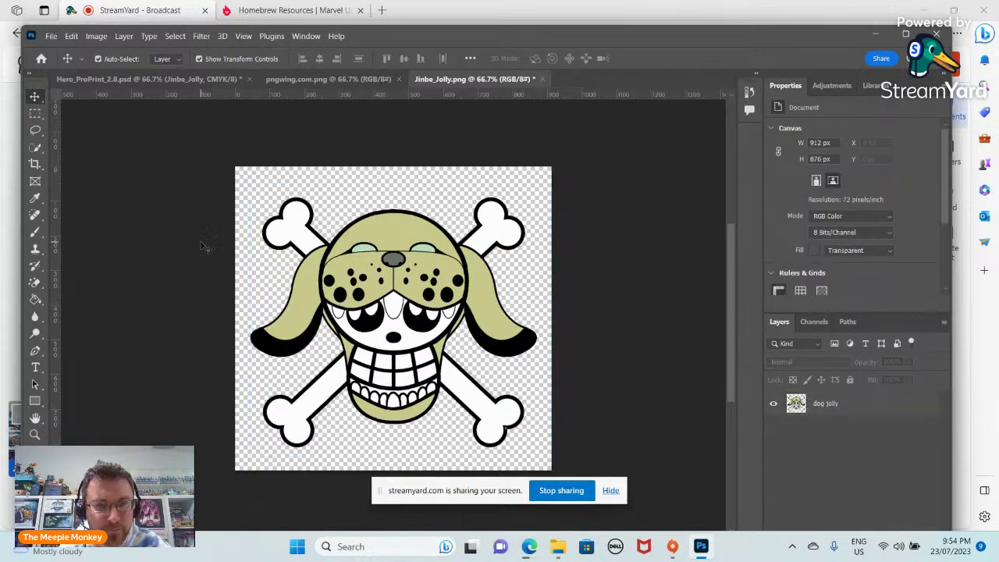
{"action": "left_click", "coordinate": [50, 36]}
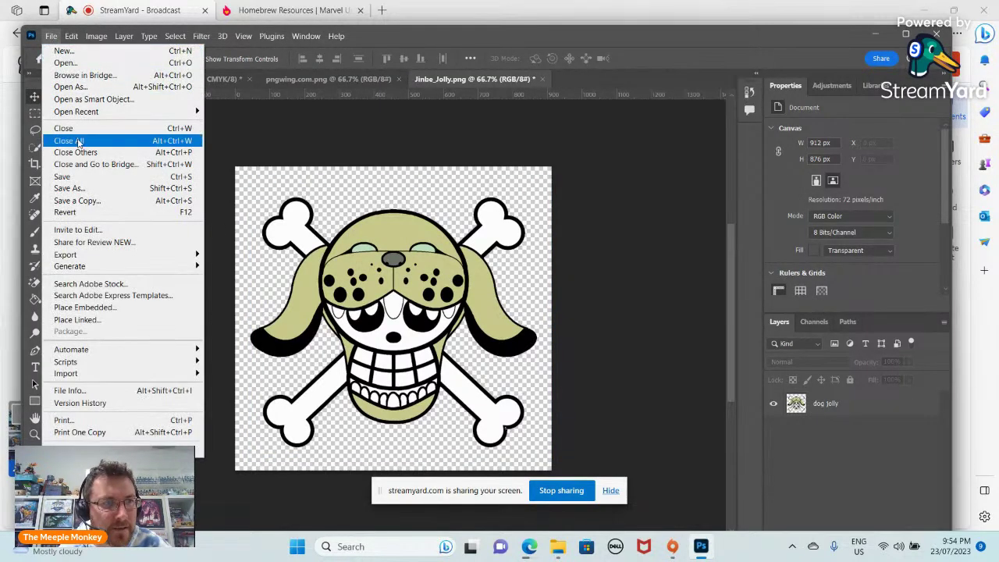
{"action": "left_click", "coordinate": [62, 177]}
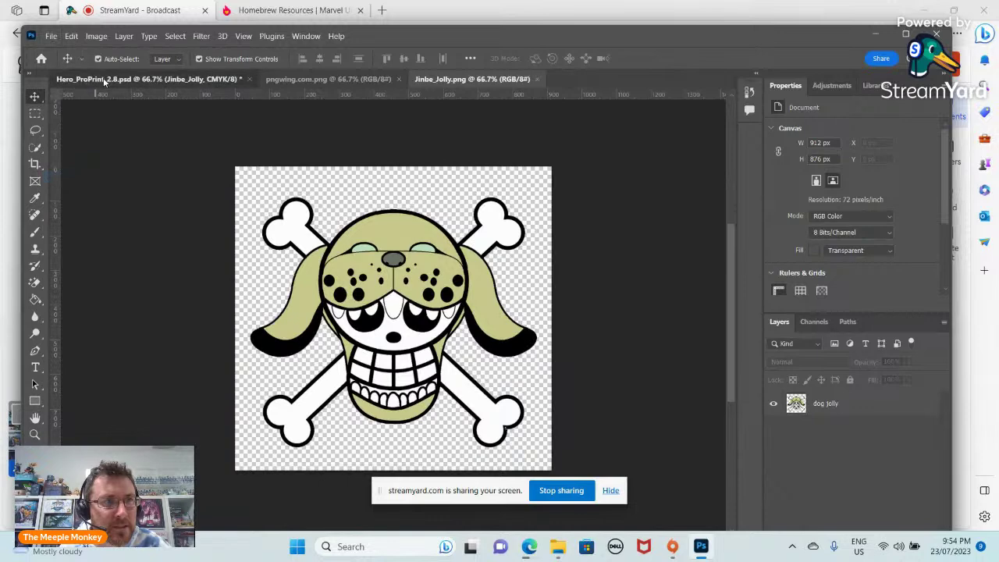
{"action": "left_click", "coordinate": [106, 79]}
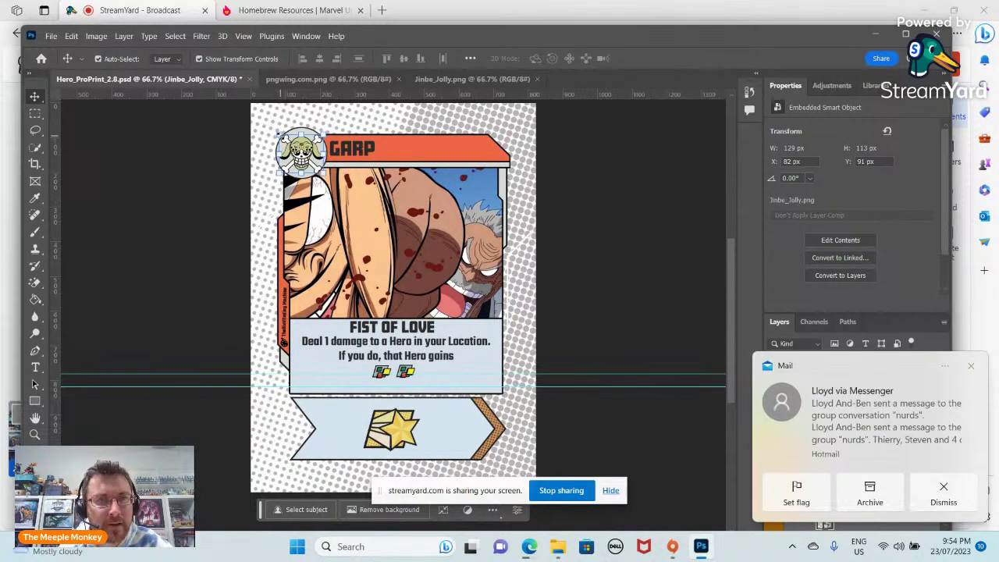
Scale the dog emblem to 3.62% and move the Jinbe_Jolly layer out of Icon Mask to above Icon Outline.
{"action": "left_click_drag", "start_coordinate": [277, 135], "coordinate": [278, 130]}
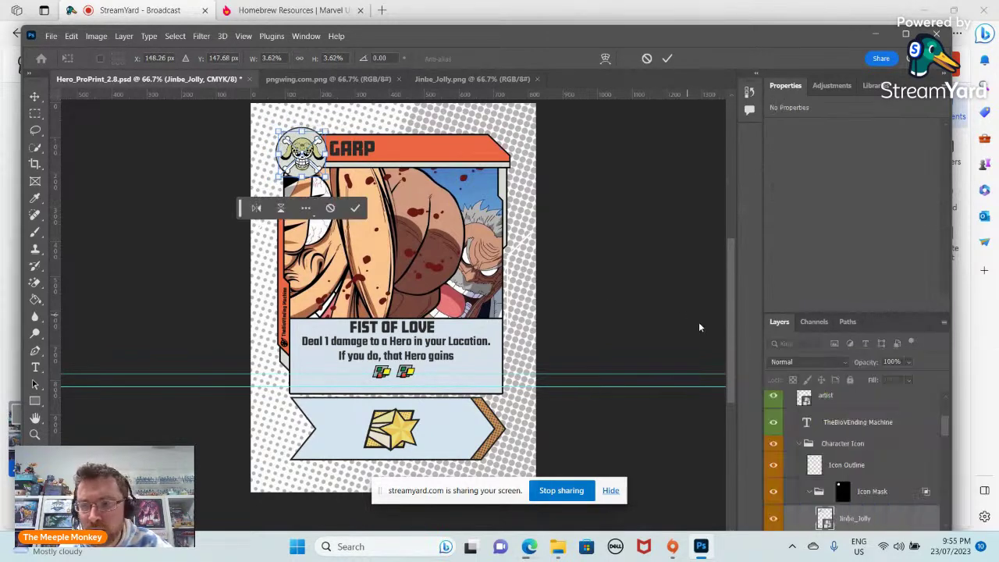
{"action": "scroll", "coordinate": [858, 495], "scroll_direction": "down", "scroll_amount": 2}
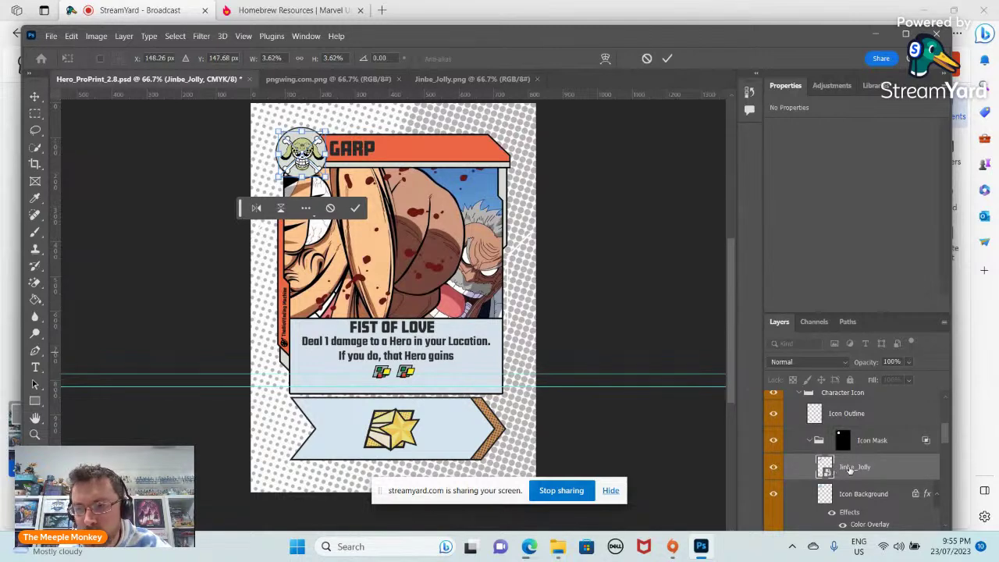
{"action": "key", "text": "Return"}
{"action": "left_click_drag", "start_coordinate": [850, 467], "coordinate": [844, 407]}
{"action": "scroll", "coordinate": [845, 414], "scroll_direction": "up", "scroll_amount": 2}
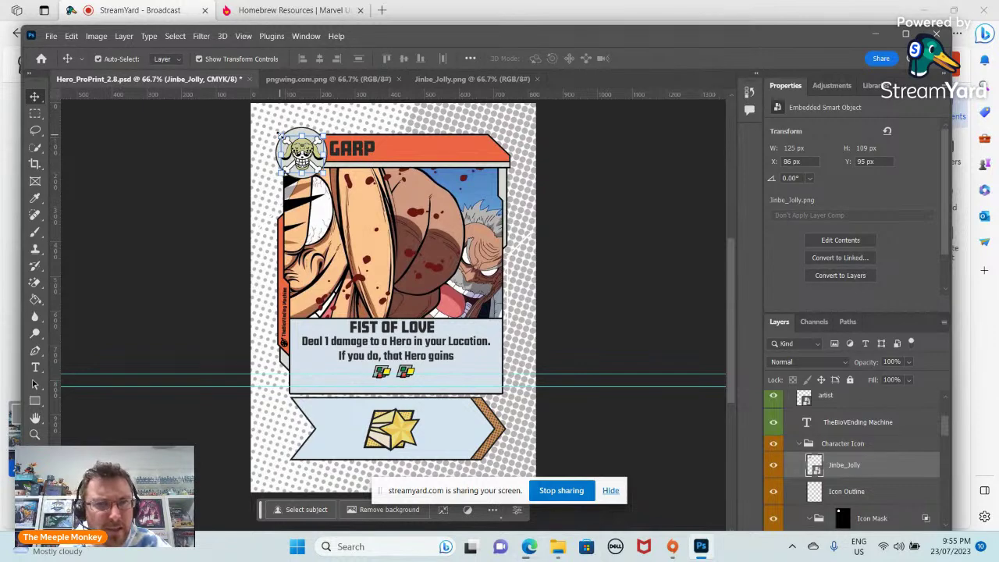
Enlarge the dog emblem to about 4.13% and nudge it right over the character icon circle.
{"action": "left_click", "coordinate": [279, 133]}
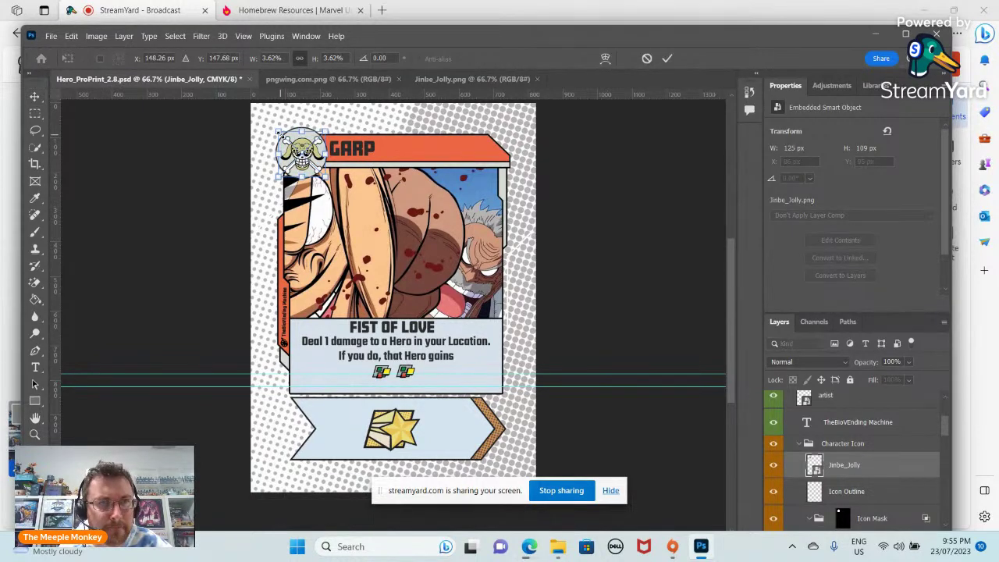
{"action": "left_click_drag", "start_coordinate": [278, 134], "coordinate": [271, 124]}
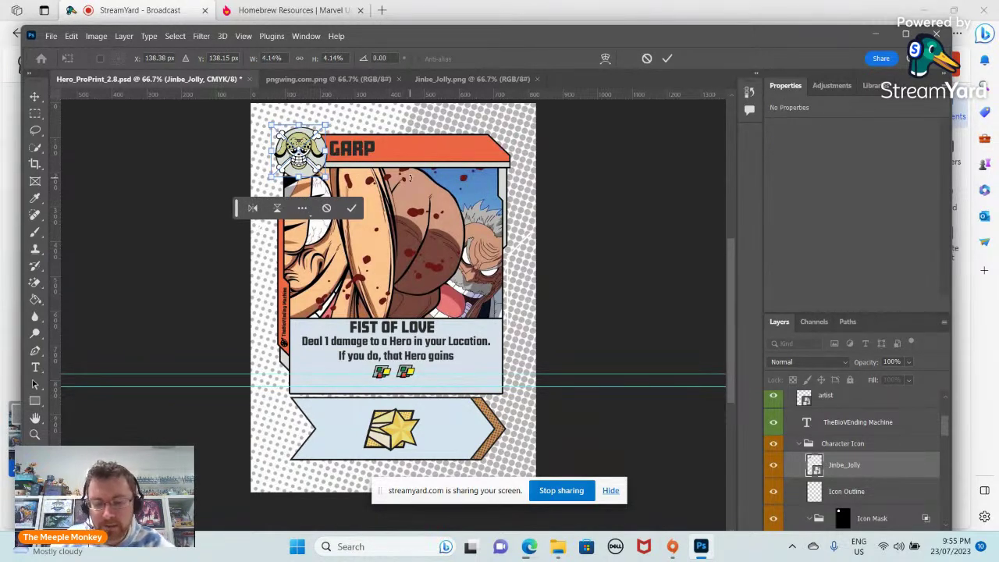
{"action": "key", "text": "Right"}
{"action": "key", "text": "Right"}
{"action": "key", "text": "Right"}
{"action": "key", "text": "Right"}
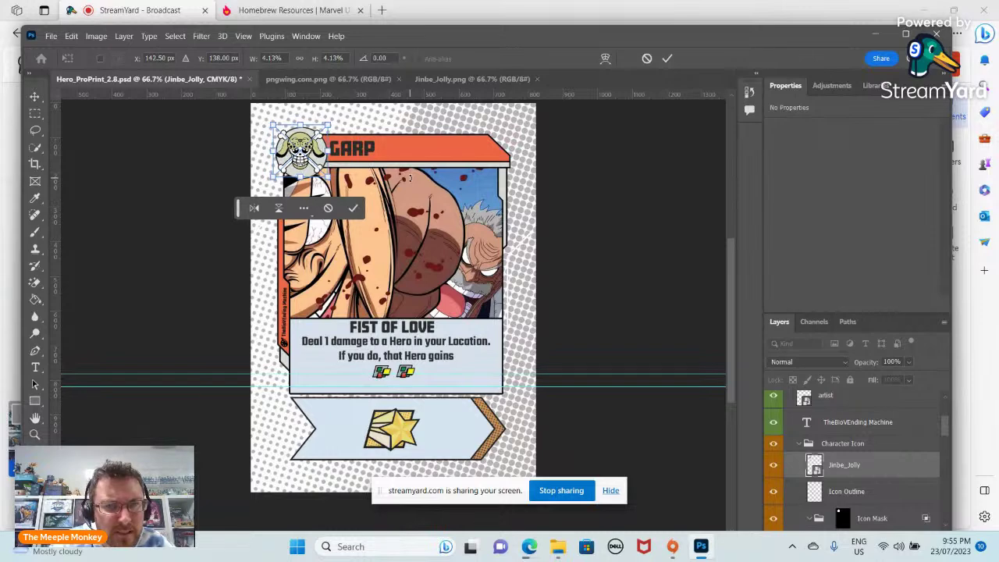
{"action": "key", "text": "Right"}
{"action": "key", "text": "Right"}
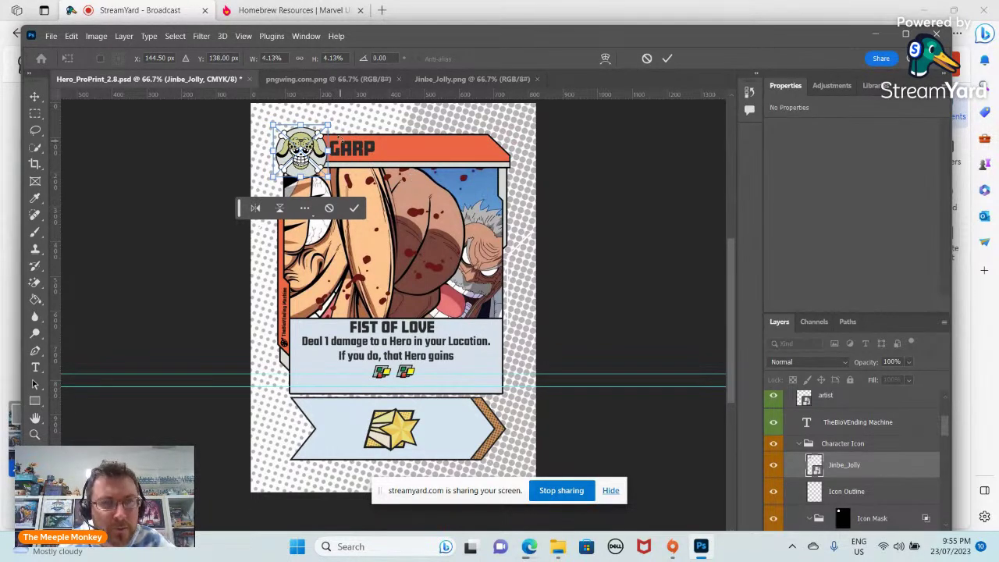
Enlarge the dog emblem to about 4.31% and nudge it left over the icon circle.
{"action": "left_click_drag", "start_coordinate": [327, 124], "coordinate": [332, 127]}
{"action": "key", "text": "Left"}
{"action": "key", "text": "Left"}
{"action": "key", "text": "Left"}
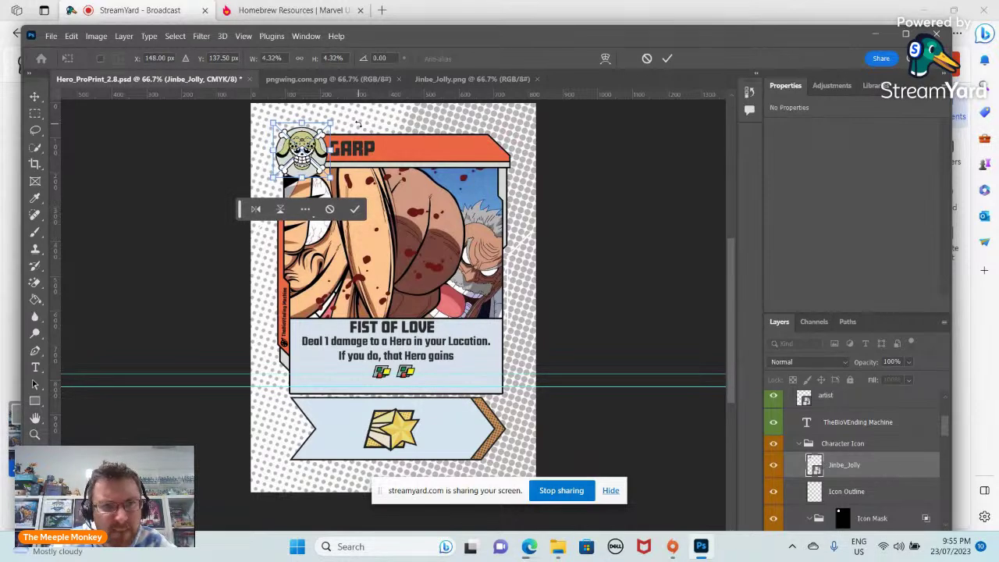
{"action": "key", "text": "Left"}
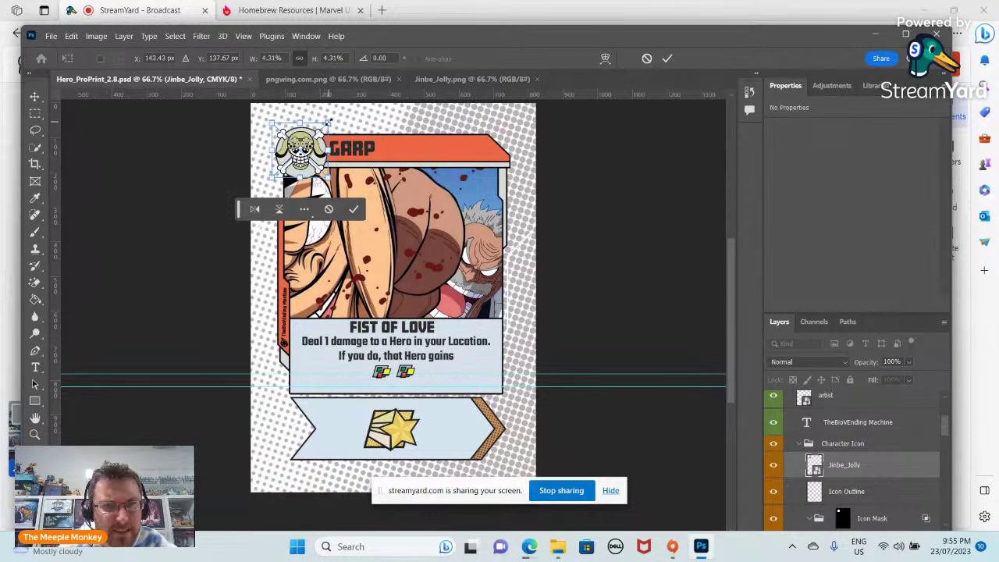
Scale the dog emblem to 4.47%, nudge it down to centre it on the icon circle, and commit the transform.
{"action": "left_click", "coordinate": [329, 122]}
{"action": "left_click_drag", "start_coordinate": [330, 121], "coordinate": [332, 125]}
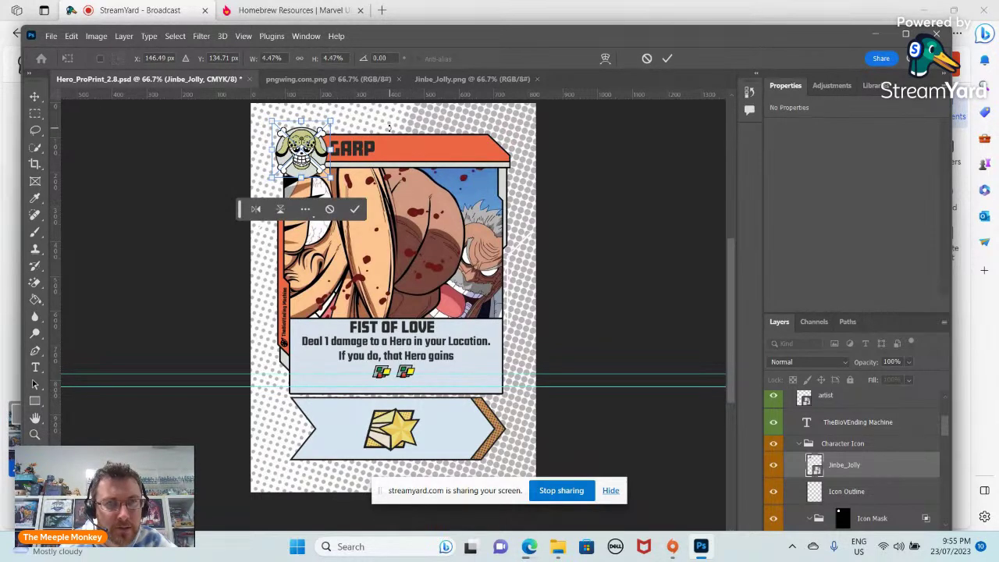
{"action": "left_click_drag", "start_coordinate": [388, 127], "coordinate": [388, 128]}
{"action": "key", "text": "Down"}
{"action": "key", "text": "Down"}
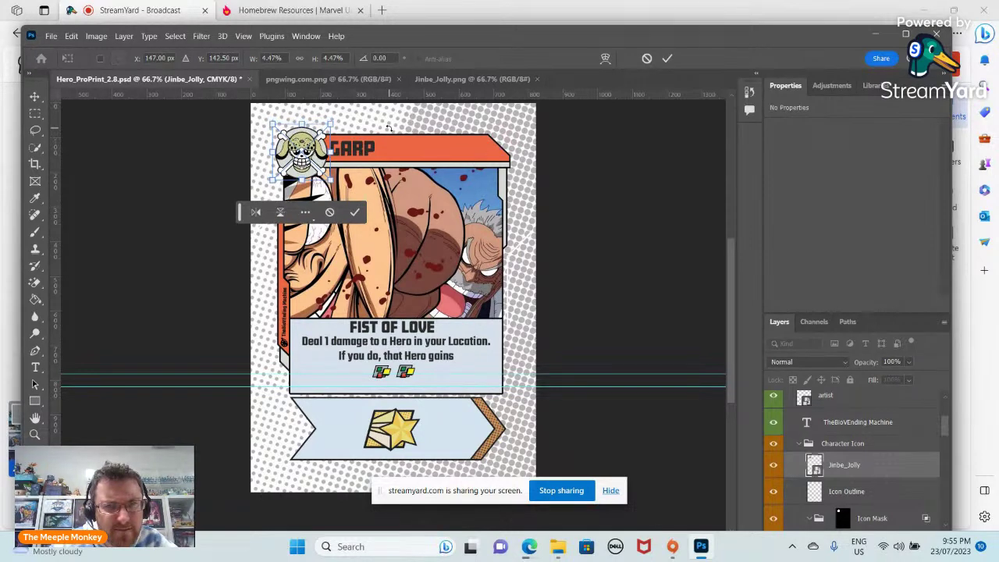
{"action": "key", "text": "Return"}
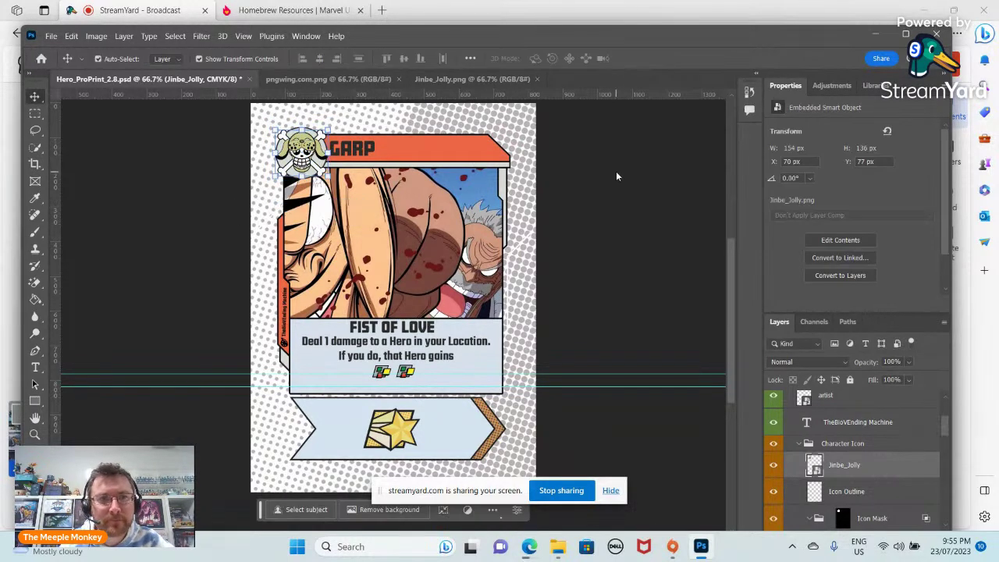
{"action": "left_click", "coordinate": [669, 267]}
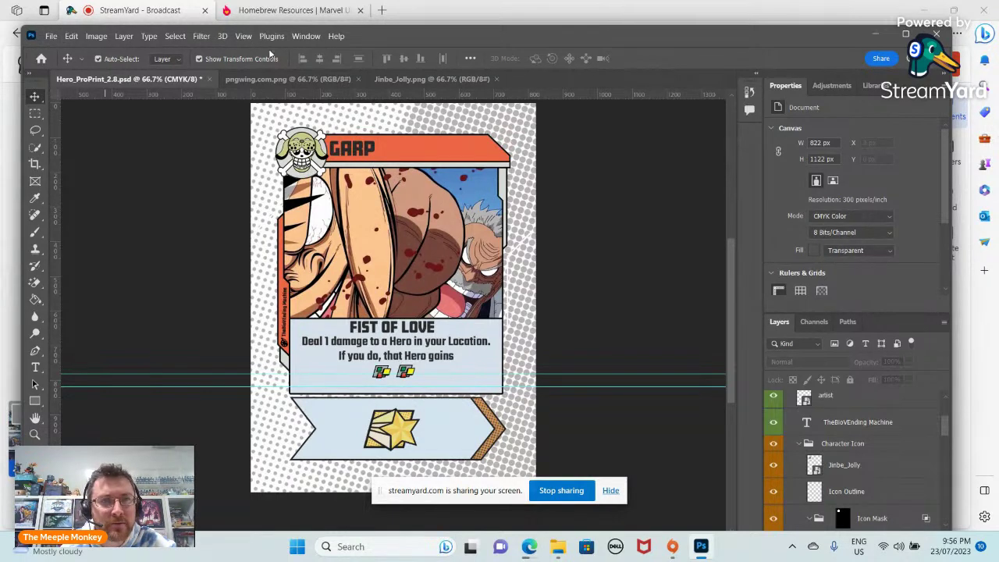
Start saving the card as a separate Photoshop file and name it Garp 01.
{"action": "left_click", "coordinate": [52, 36]}
{"action": "mouse_move", "coordinate": [71, 35]}
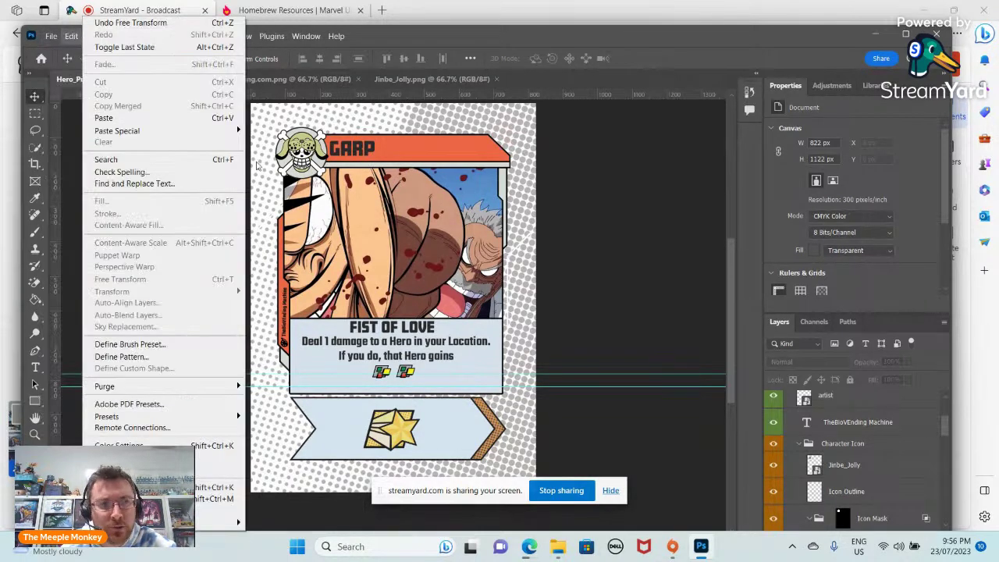
{"action": "left_click", "coordinate": [17, 32]}
{"action": "left_click", "coordinate": [51, 35]}
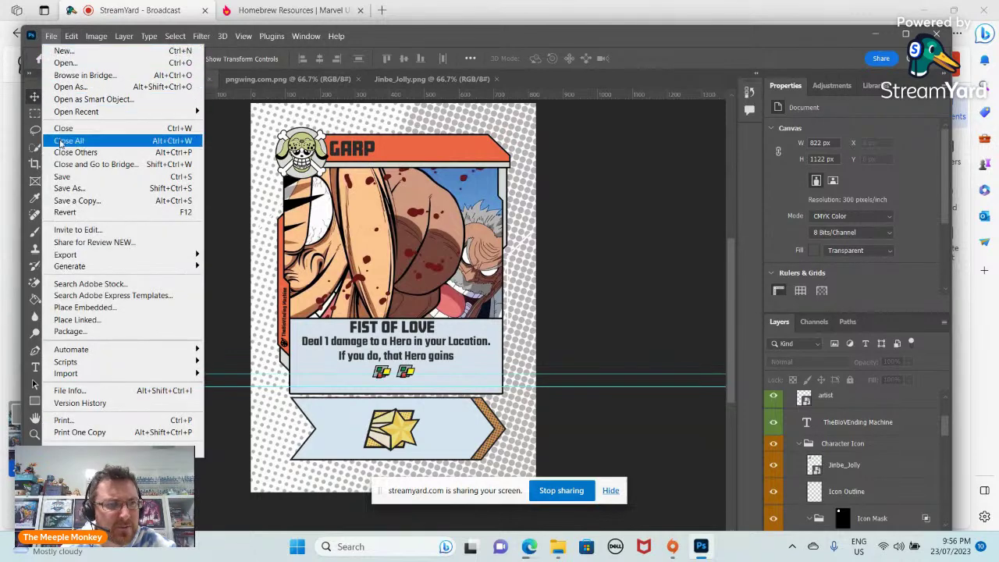
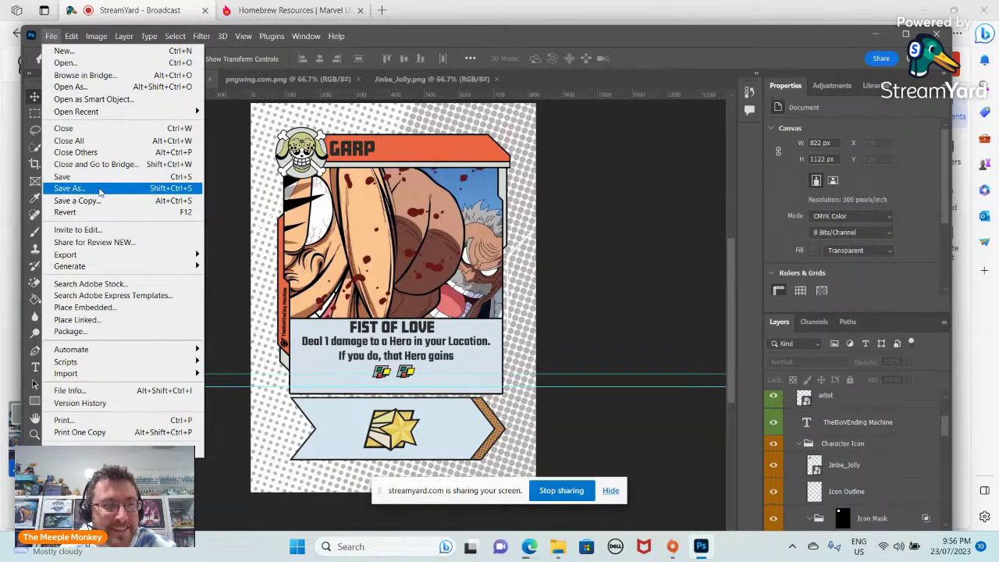
{"action": "left_click", "coordinate": [100, 191]}
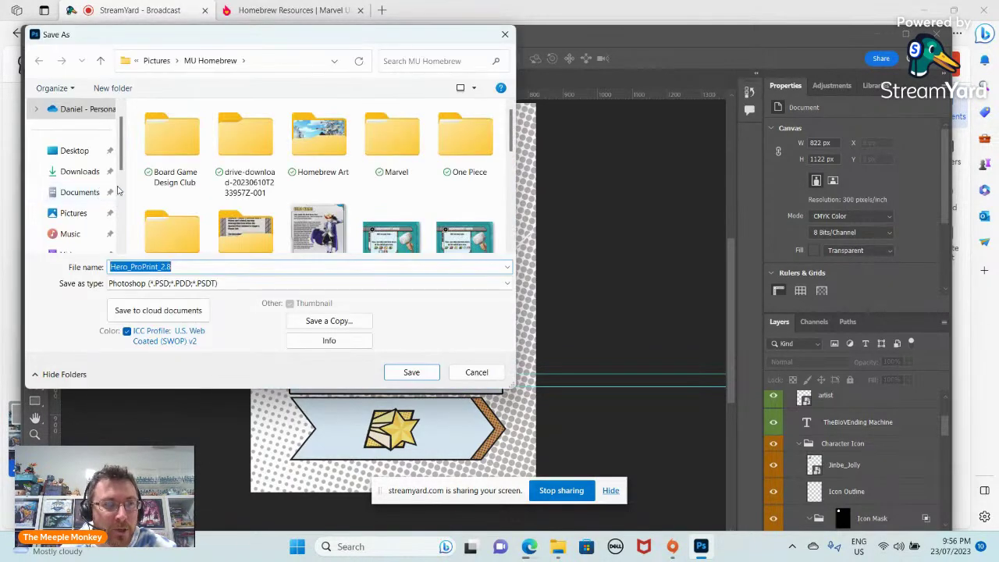
{"action": "left_click", "coordinate": [184, 263]}
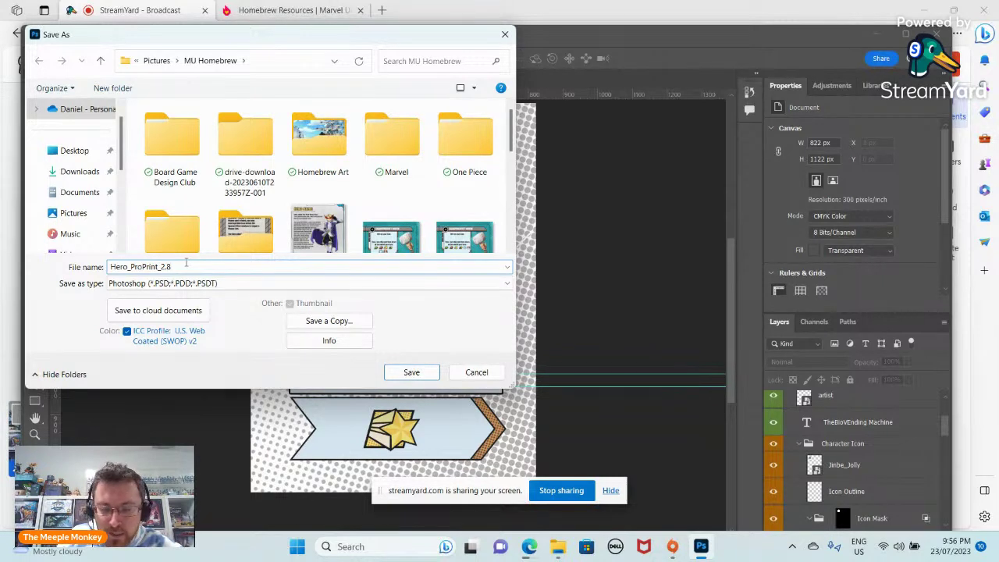
{"action": "key", "text": "BackSpace"}
{"action": "key", "text": "BackSpace"}
{"action": "key", "text": "BackSpace"}
{"action": "key", "text": "BackSpace"}
{"action": "key", "text": "BackSpace"}
{"action": "key", "text": "BackSpace"}
{"action": "key", "text": "BackSpace"}
{"action": "key", "text": "BackSpace"}
{"action": "key", "text": "BackSpace"}
{"action": "key", "text": "BackSpace"}
{"action": "key", "text": "BackSpace"}
{"action": "key", "text": "BackSpace"}
{"action": "key", "text": "BackSpace"}
{"action": "key", "text": "BackSpace"}
{"action": "key", "text": "BackSpace"}
{"action": "key", "text": "BackSpace"}
{"action": "key", "text": "BackSpace"}
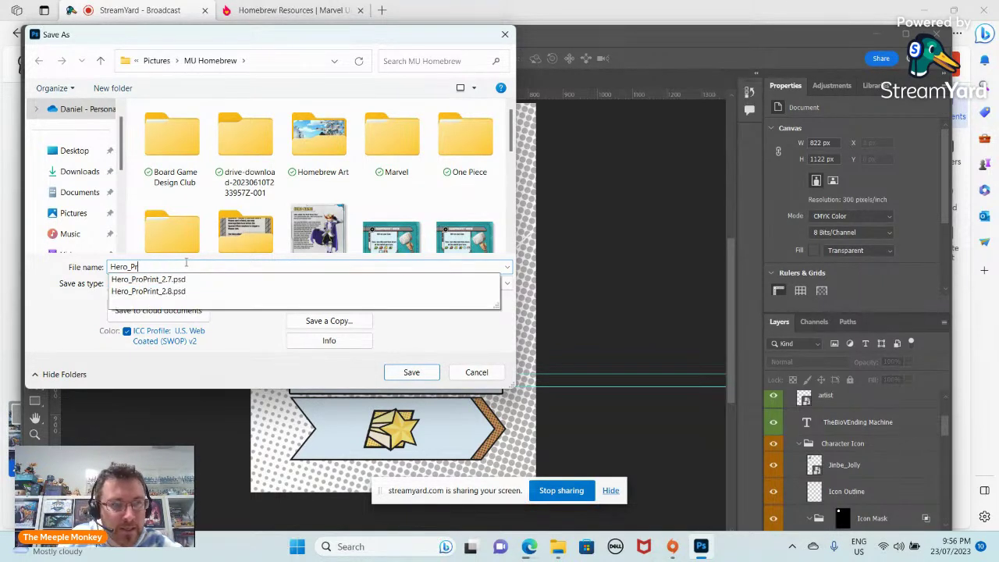
{"action": "type", "text": "Garp 01"}
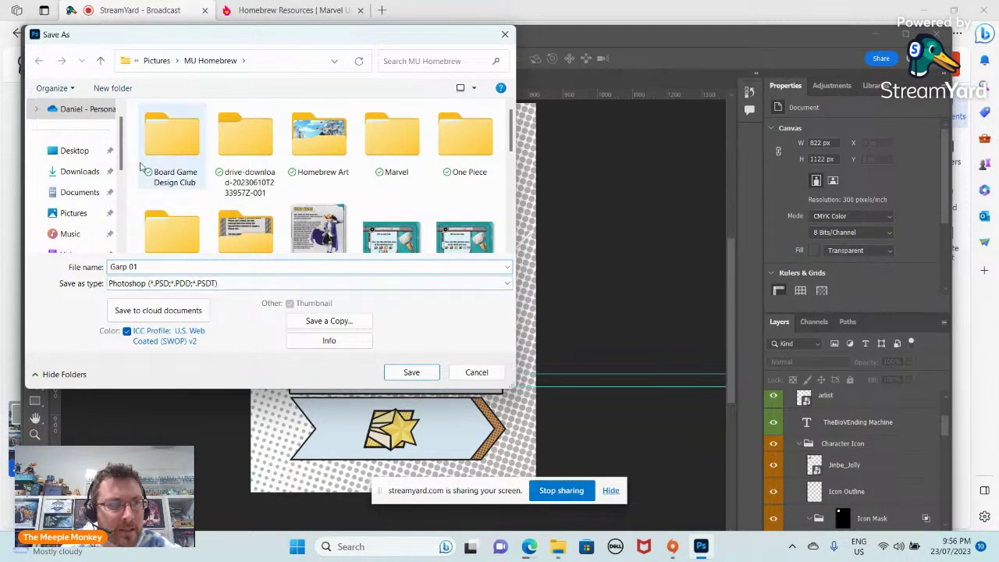
Set the save location to the Heroes folder inside MU Homebrew's One Piece folder.
{"action": "scroll", "coordinate": [82, 176], "scroll_direction": "down", "scroll_amount": 3}
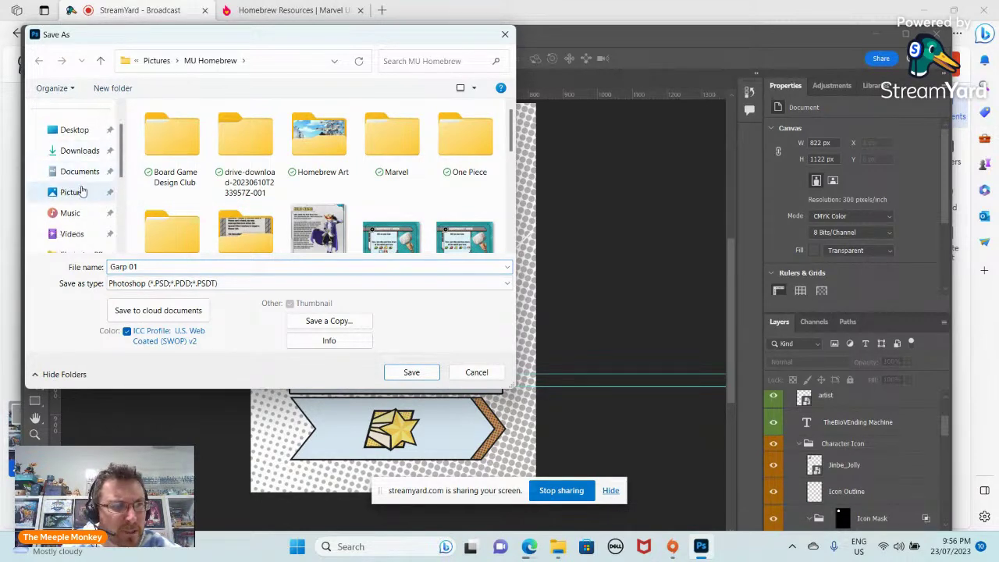
{"action": "left_click", "coordinate": [87, 235]}
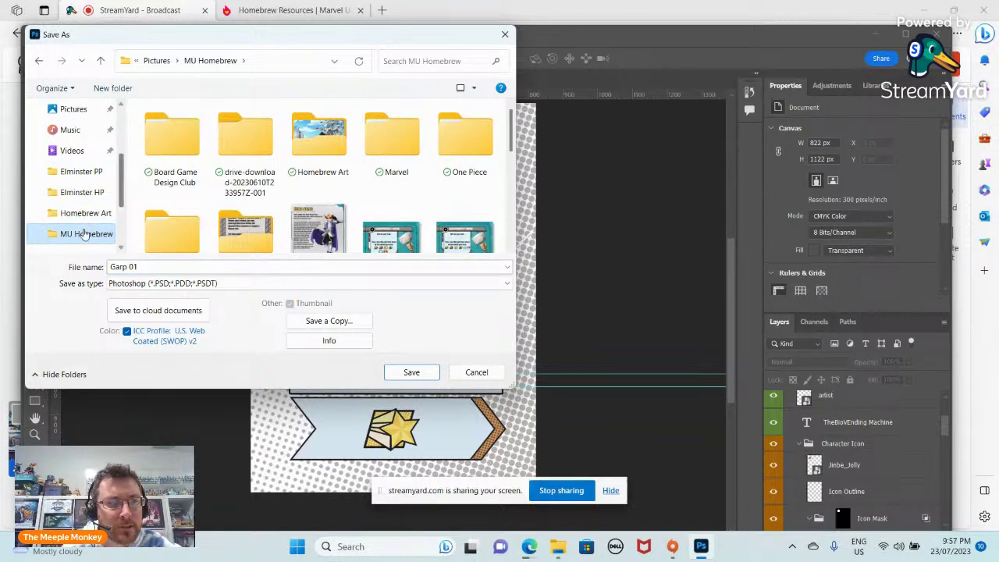
{"action": "key", "text": "Up"}
{"action": "left_click", "coordinate": [82, 235]}
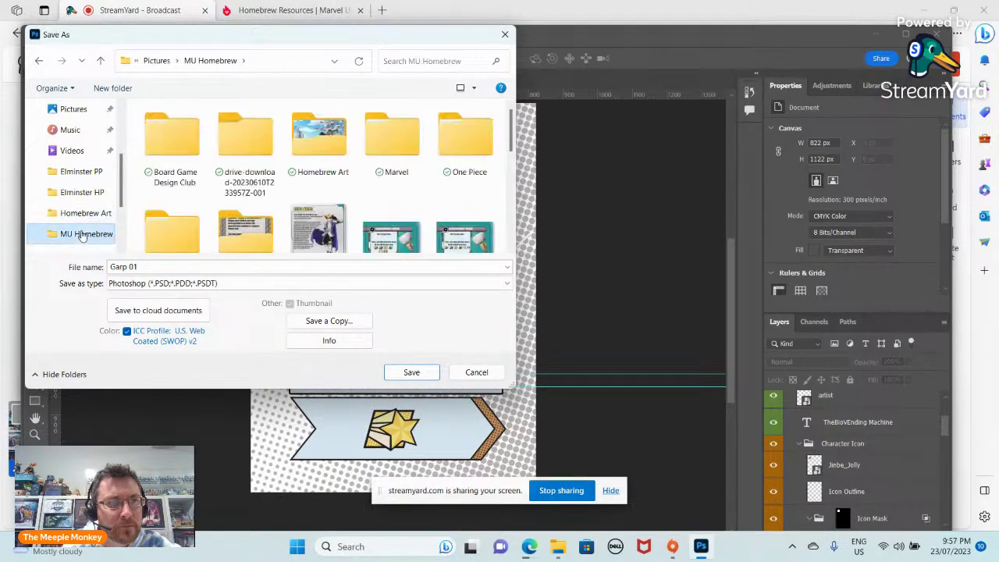
{"action": "scroll", "coordinate": [323, 175], "scroll_direction": "down", "scroll_amount": 3}
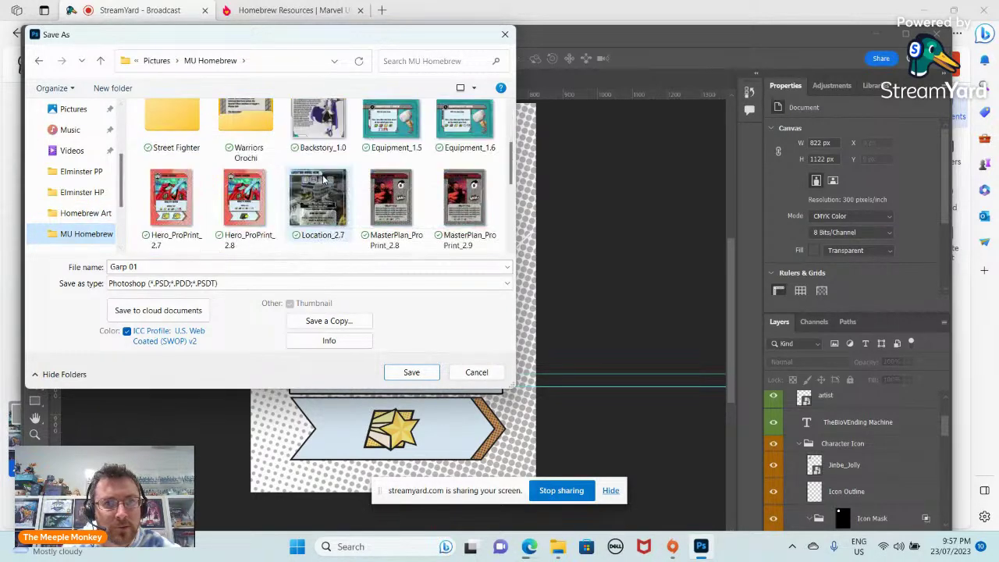
{"action": "scroll", "coordinate": [323, 176], "scroll_direction": "up", "scroll_amount": 3}
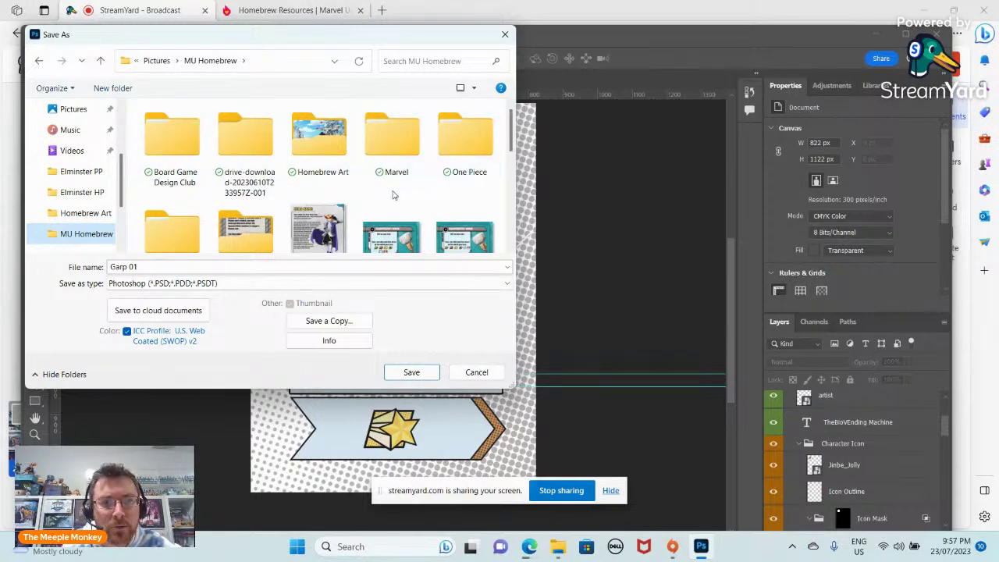
{"action": "double_click", "coordinate": [466, 150]}
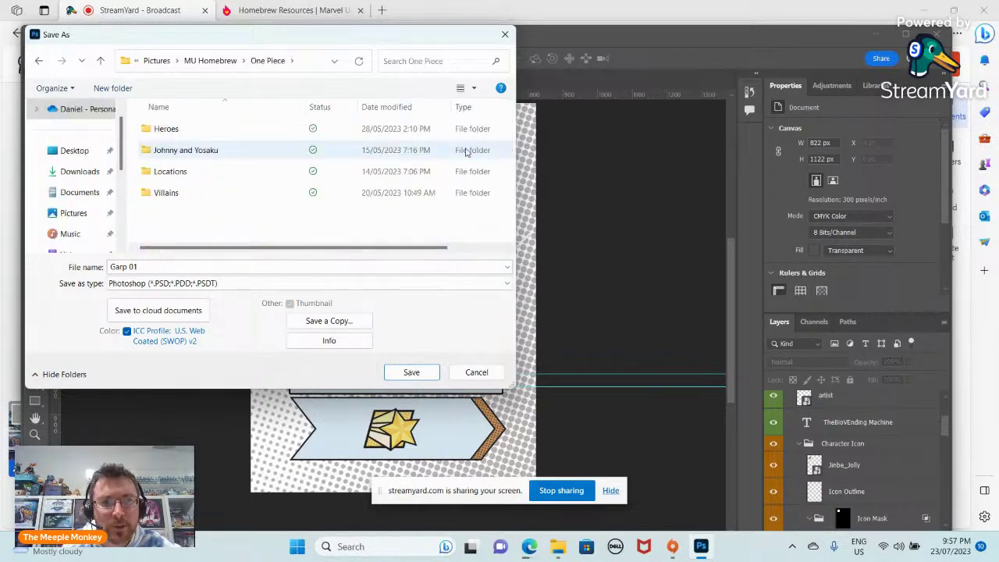
{"action": "double_click", "coordinate": [181, 134]}
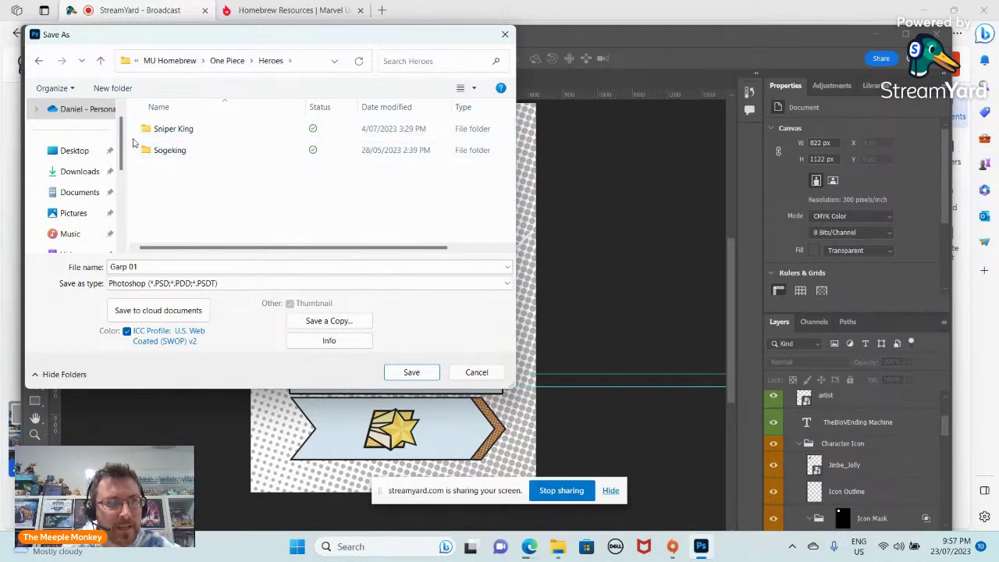
Create a folder named Garp inside Heroes and save Garp 01.psd in it.
{"action": "left_click", "coordinate": [110, 89]}
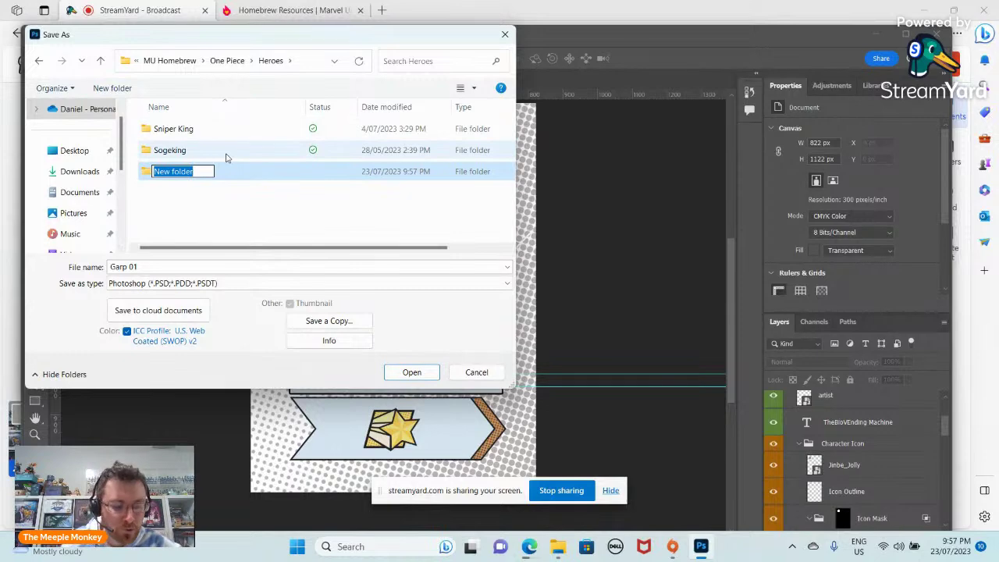
{"action": "type", "text": "Garp"}
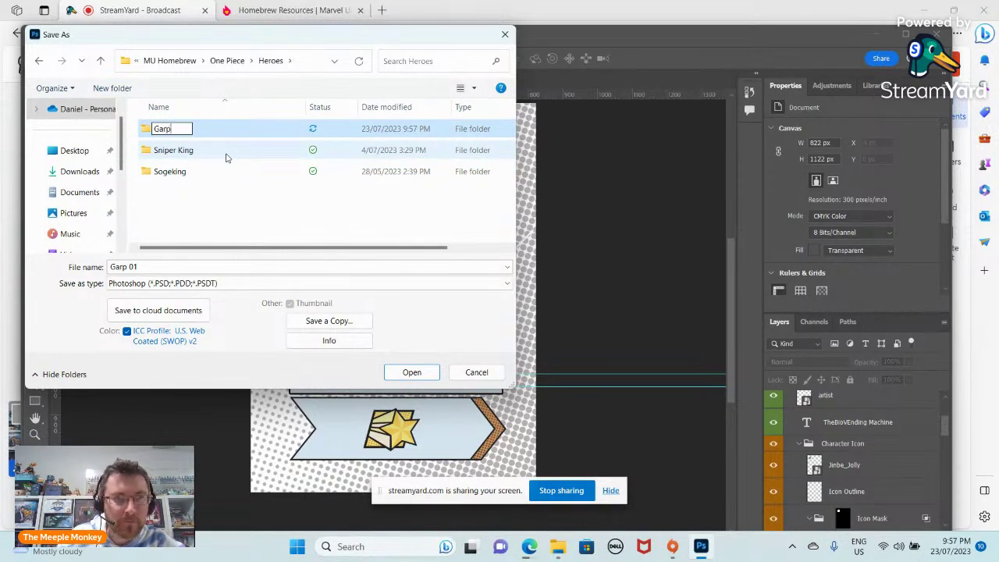
{"action": "left_click", "coordinate": [211, 216]}
{"action": "double_click", "coordinate": [195, 129]}
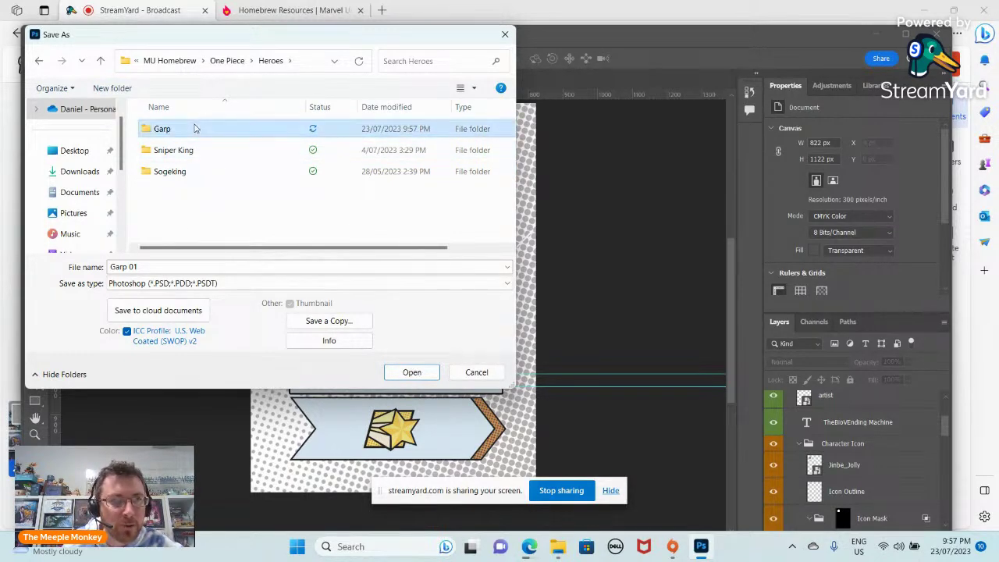
{"action": "left_click", "coordinate": [409, 371]}
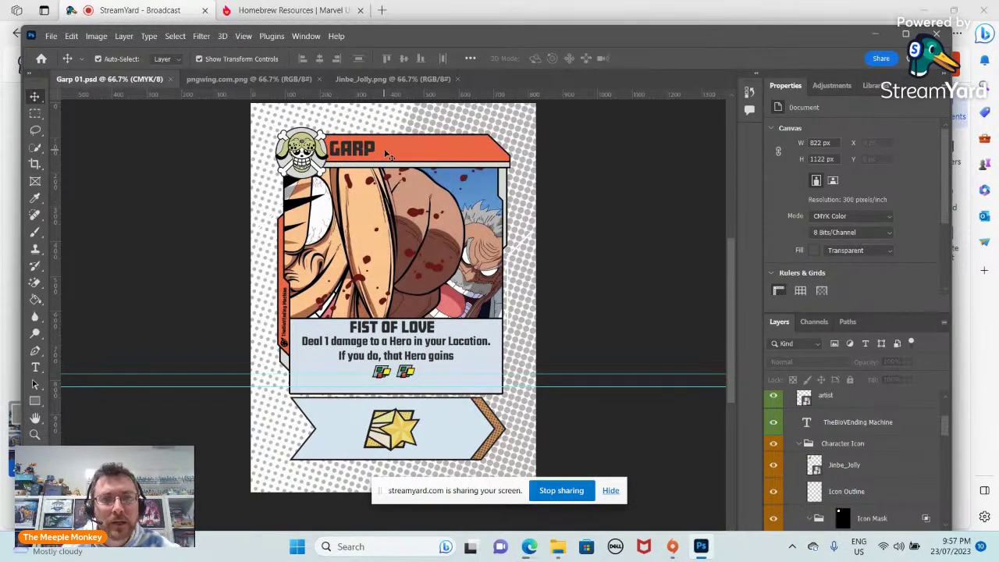
{"action": "left_click", "coordinate": [51, 36]}
{"action": "left_click", "coordinate": [71, 36]}
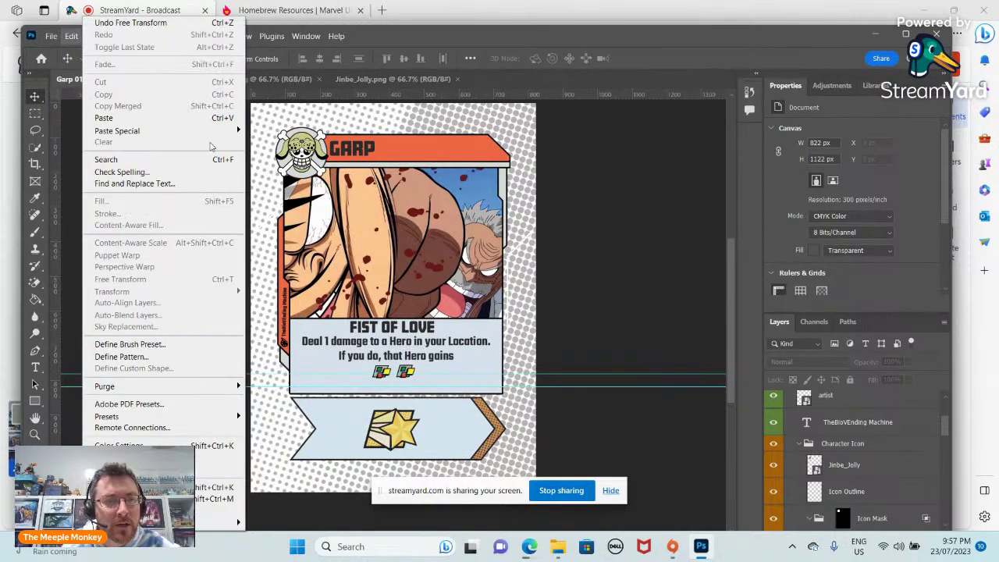
{"action": "left_click", "coordinate": [669, 239]}
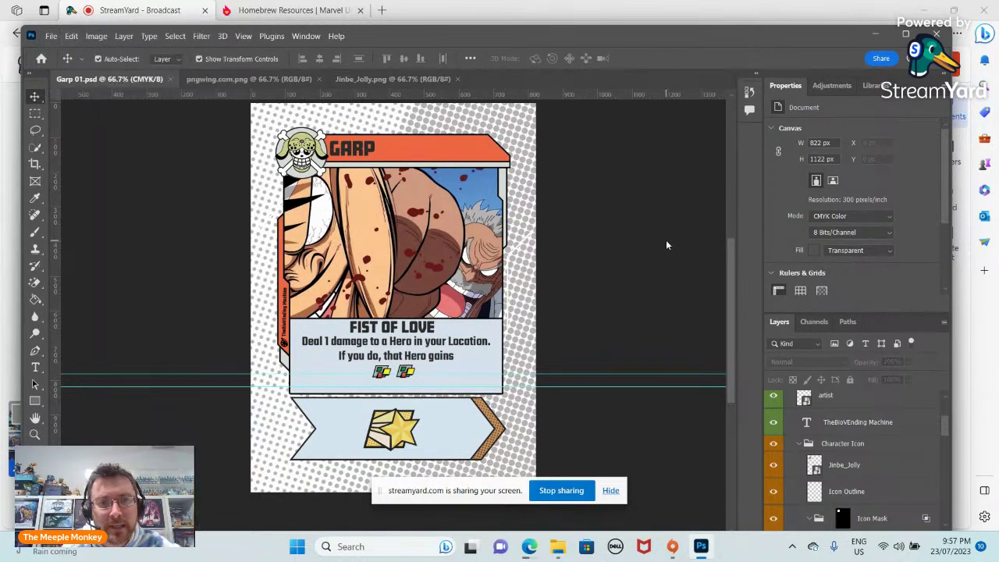
{"action": "left_click", "coordinate": [51, 36]}
{"action": "mouse_move", "coordinate": [79, 255]}
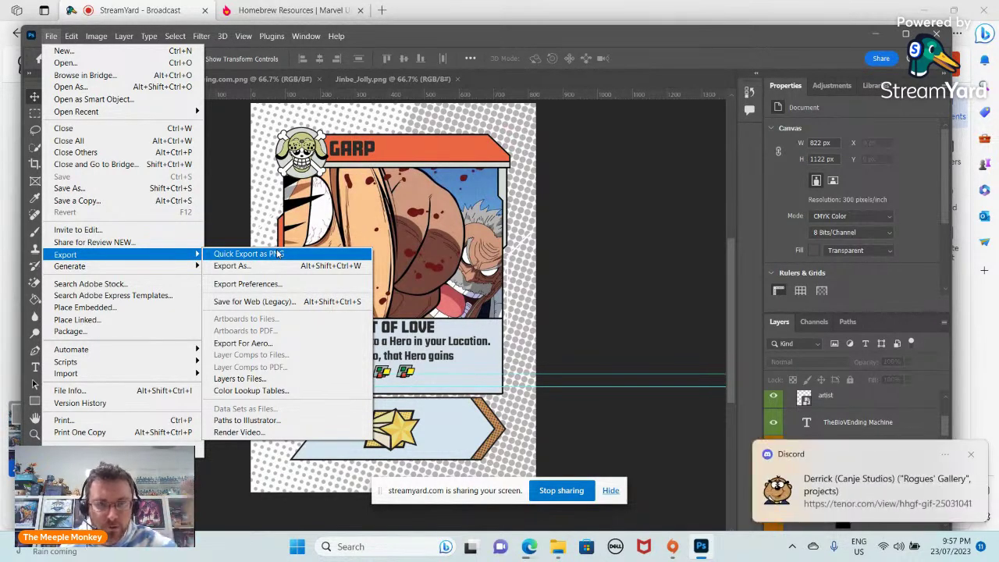
{"action": "left_click", "coordinate": [584, 273]}
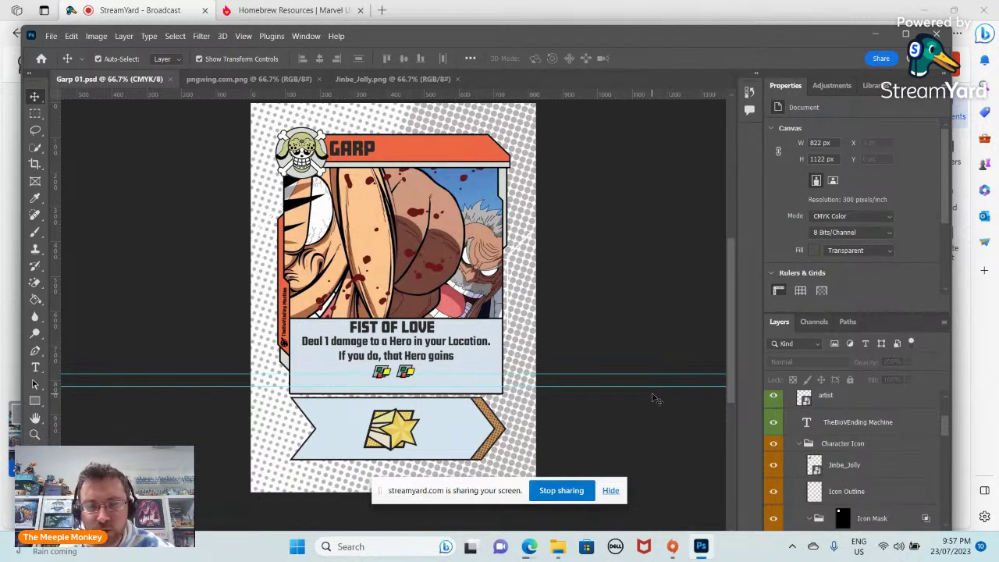
{"action": "scroll", "coordinate": [657, 396], "scroll_direction": "down", "scroll_amount": 1}
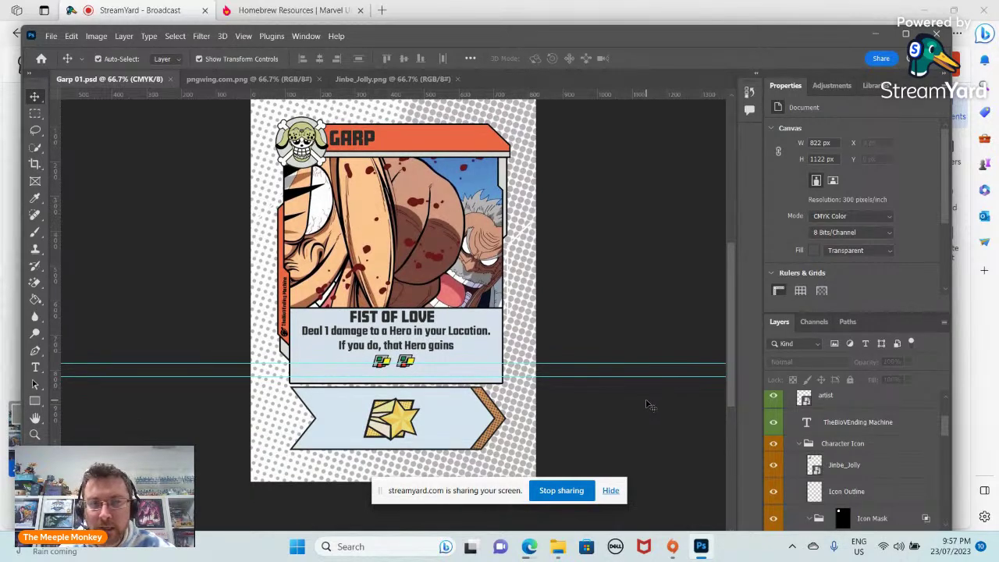
{"action": "scroll", "coordinate": [646, 404], "scroll_direction": "up", "scroll_amount": 1}
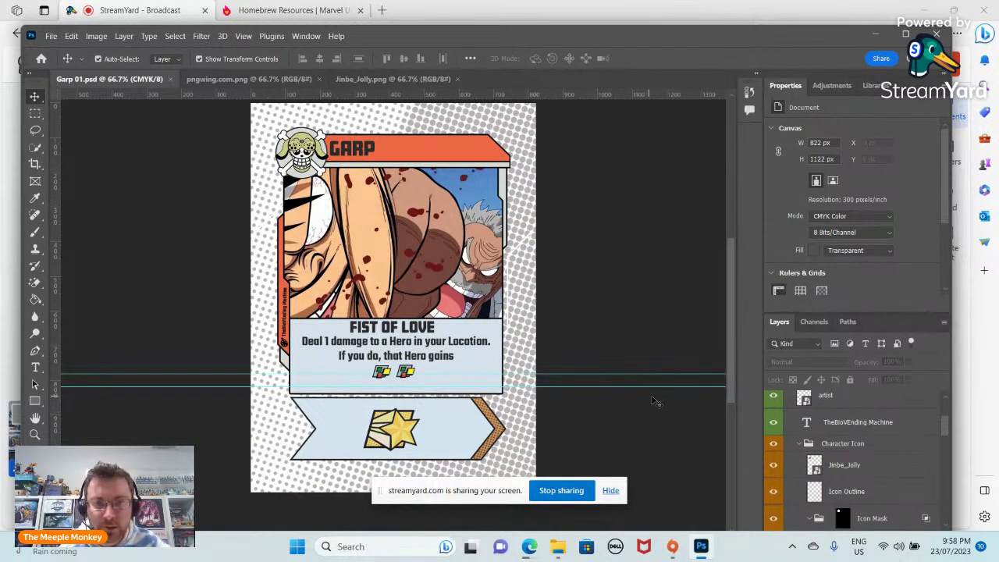
{"action": "scroll", "coordinate": [688, 448], "scroll_direction": "down", "scroll_amount": 4}
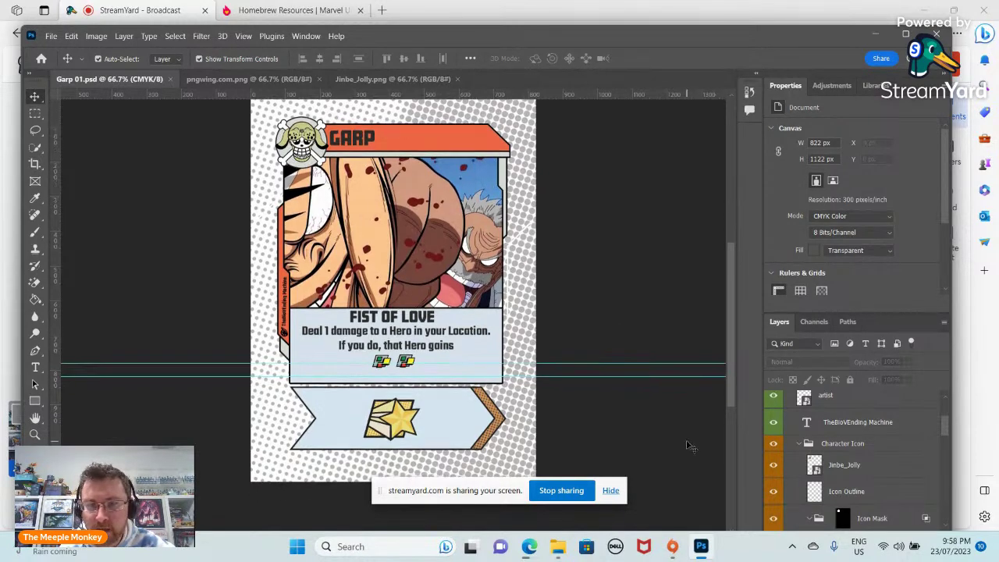
Expand the Background group and examine its dots pattern and colour background layers.
{"action": "scroll", "coordinate": [827, 461], "scroll_direction": "down", "scroll_amount": 2}
{"action": "scroll", "coordinate": [827, 461], "scroll_direction": "down", "scroll_amount": 6}
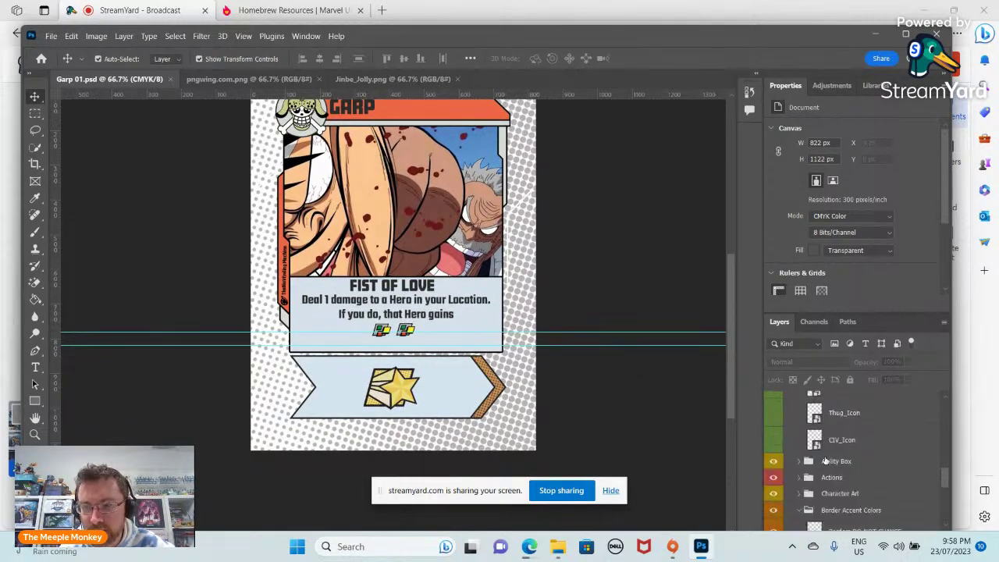
{"action": "scroll", "coordinate": [823, 461], "scroll_direction": "down", "scroll_amount": 5}
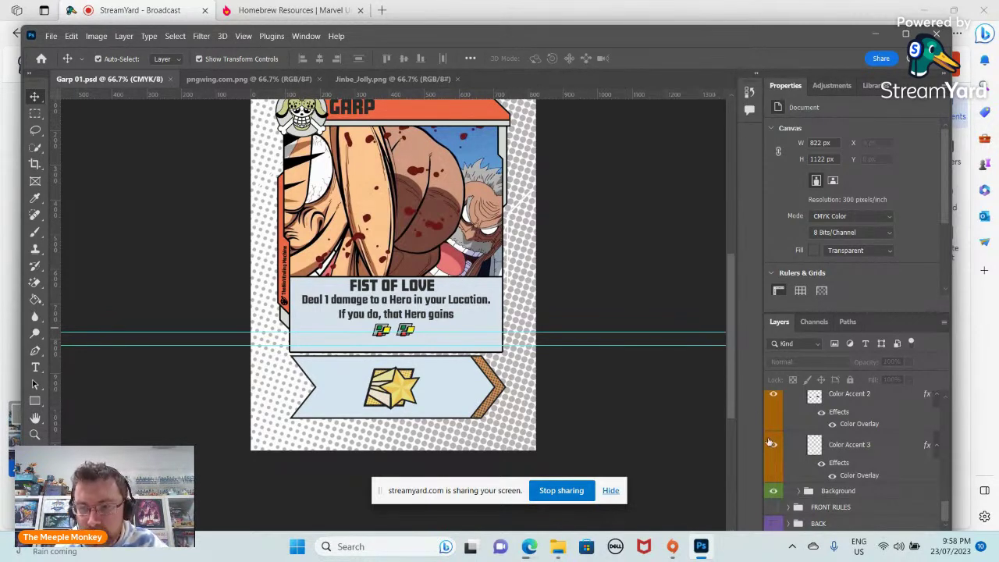
{"action": "left_click", "coordinate": [797, 494]}
{"action": "scroll", "coordinate": [846, 491], "scroll_direction": "down", "scroll_amount": 3}
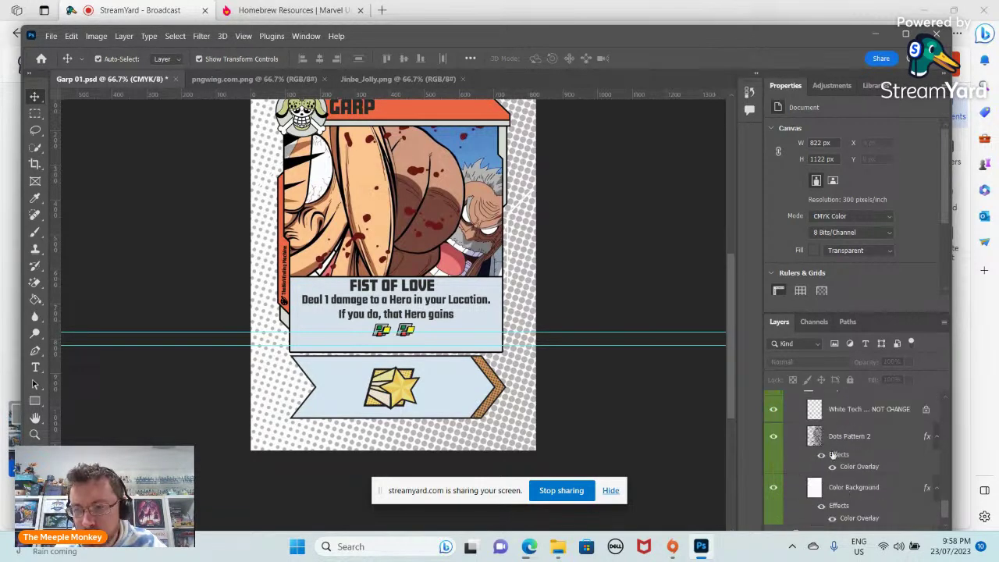
{"action": "scroll", "coordinate": [857, 474], "scroll_direction": "down", "scroll_amount": 1}
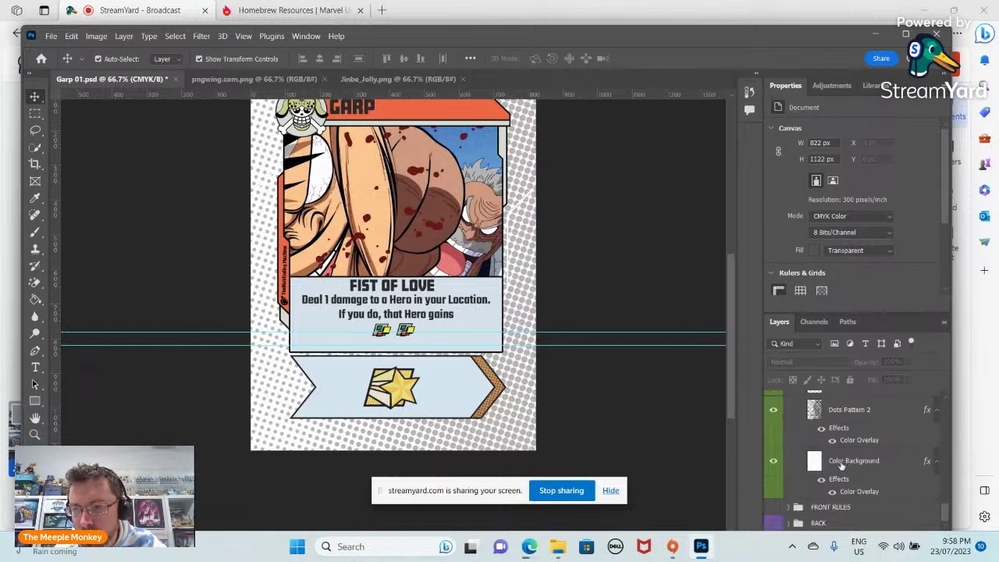
{"action": "scroll", "coordinate": [832, 461], "scroll_direction": "up", "scroll_amount": 8}
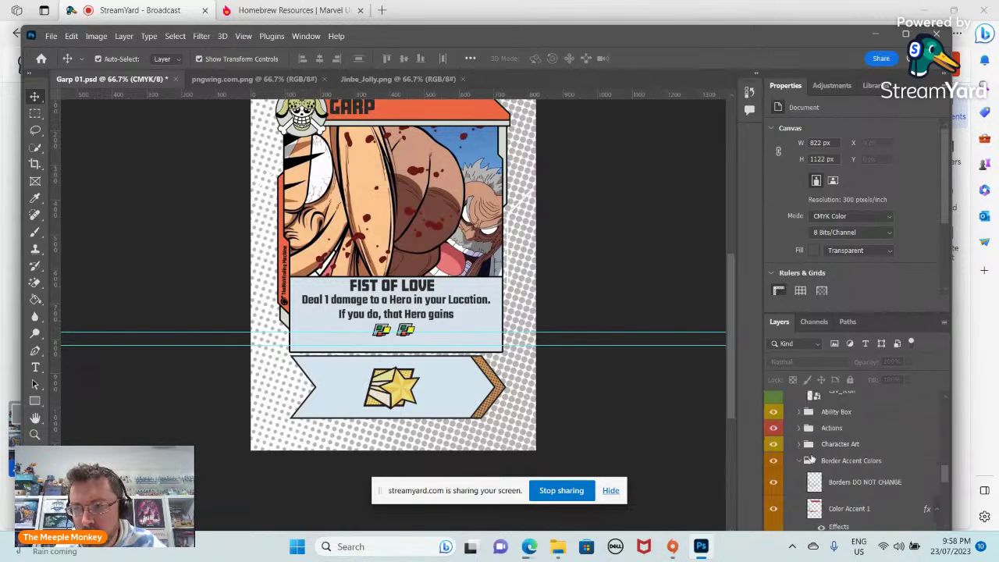
Expand the Character Art group and open the contents of the Jinbe_UpperCut smart object in Hero Frame.
{"action": "left_click", "coordinate": [799, 444]}
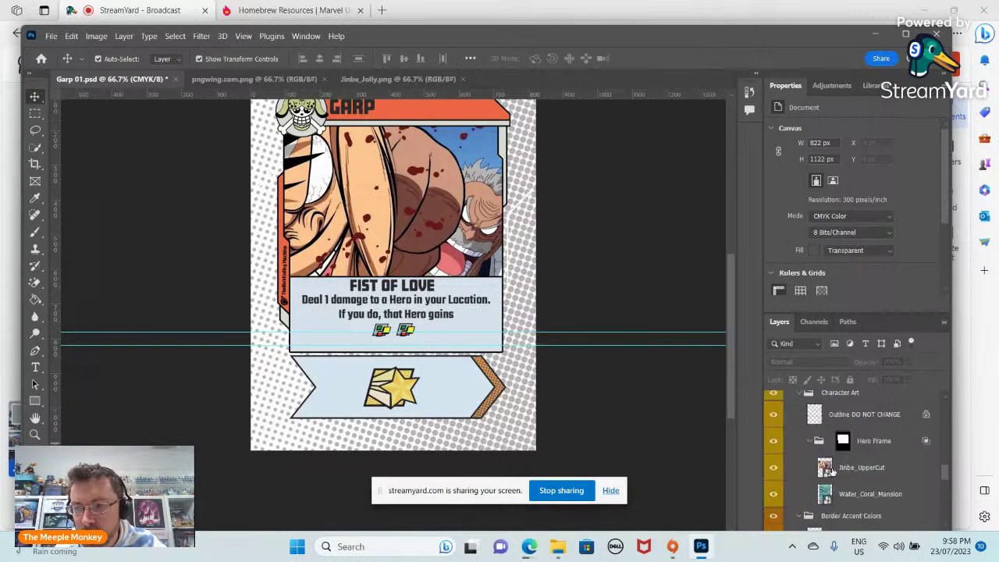
{"action": "scroll", "coordinate": [825, 466], "scroll_direction": "down", "scroll_amount": 2}
{"action": "left_click", "coordinate": [825, 467]}
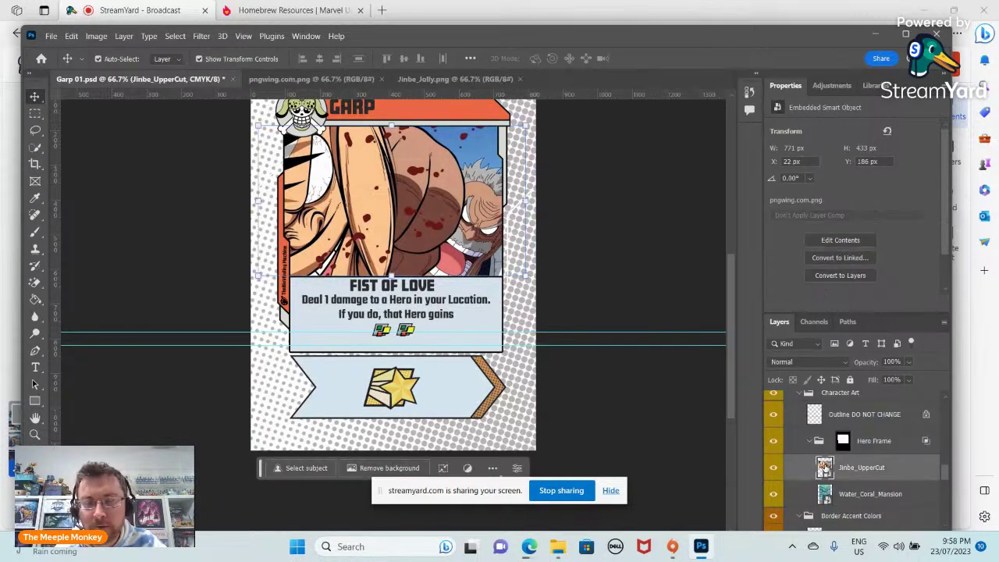
{"action": "double_click", "coordinate": [825, 467]}
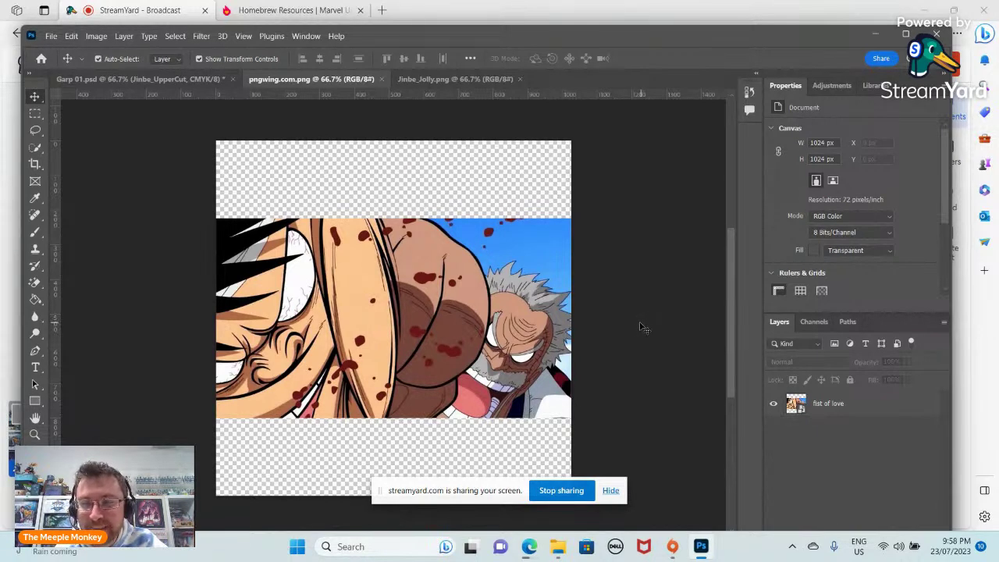
Place the garp hero pose image from the Homebrew Art folder above the fist of love layer and commit it.
{"action": "left_click", "coordinate": [560, 551]}
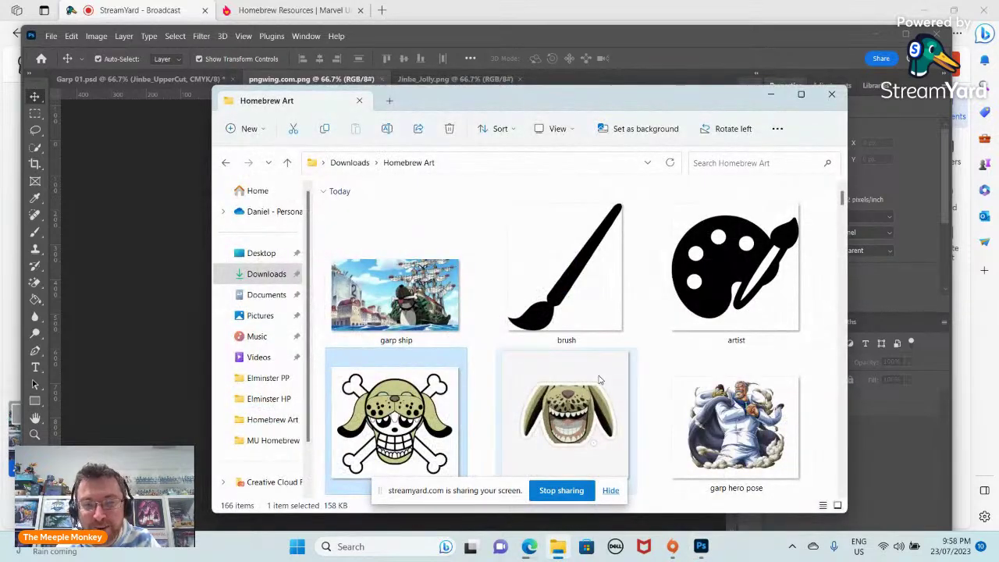
{"action": "left_click_drag", "start_coordinate": [751, 441], "coordinate": [296, 375]}
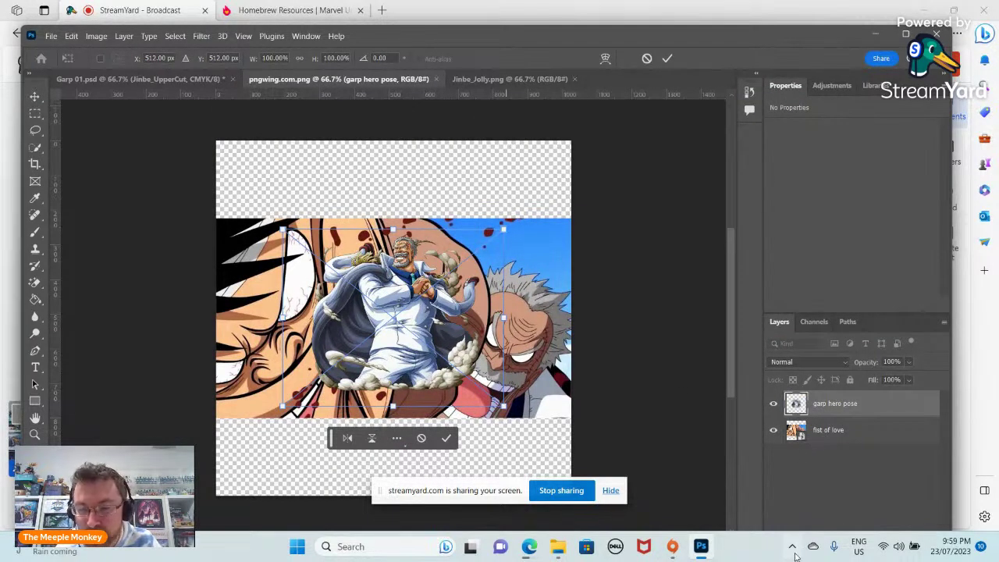
{"action": "left_click", "coordinate": [556, 549]}
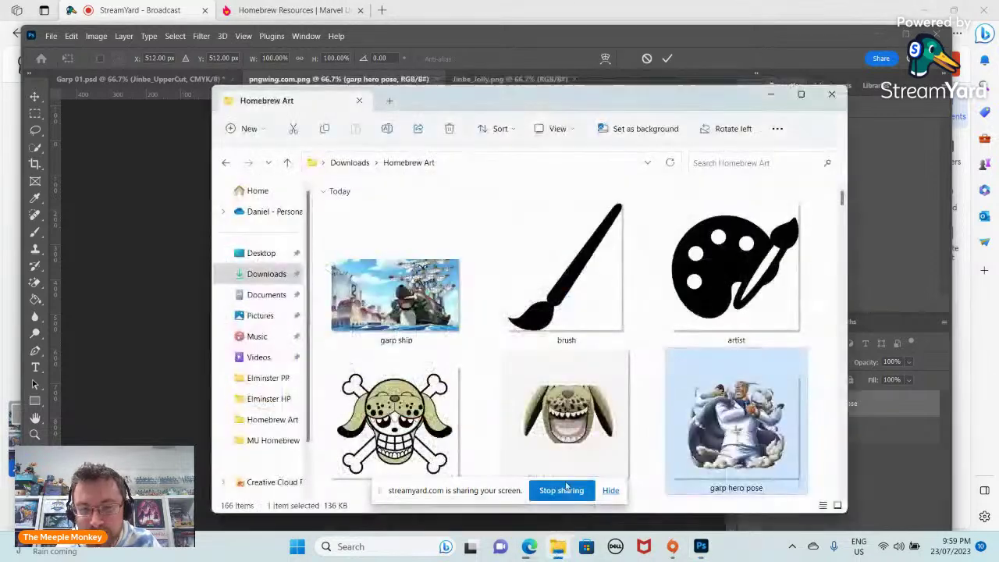
{"action": "scroll", "coordinate": [500, 367], "scroll_direction": "down", "scroll_amount": 5}
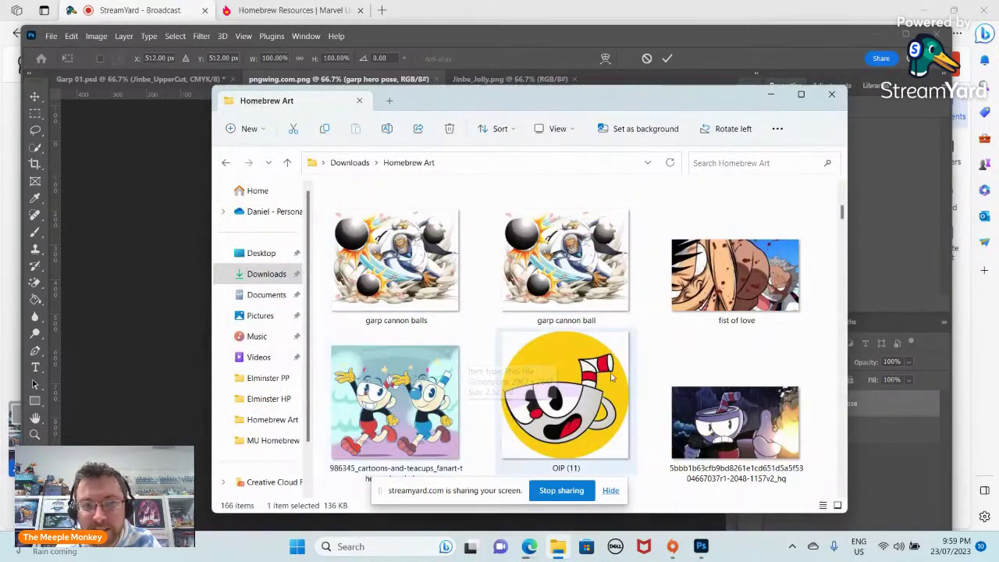
{"action": "left_click_drag", "start_coordinate": [519, 265], "coordinate": [584, 289]}
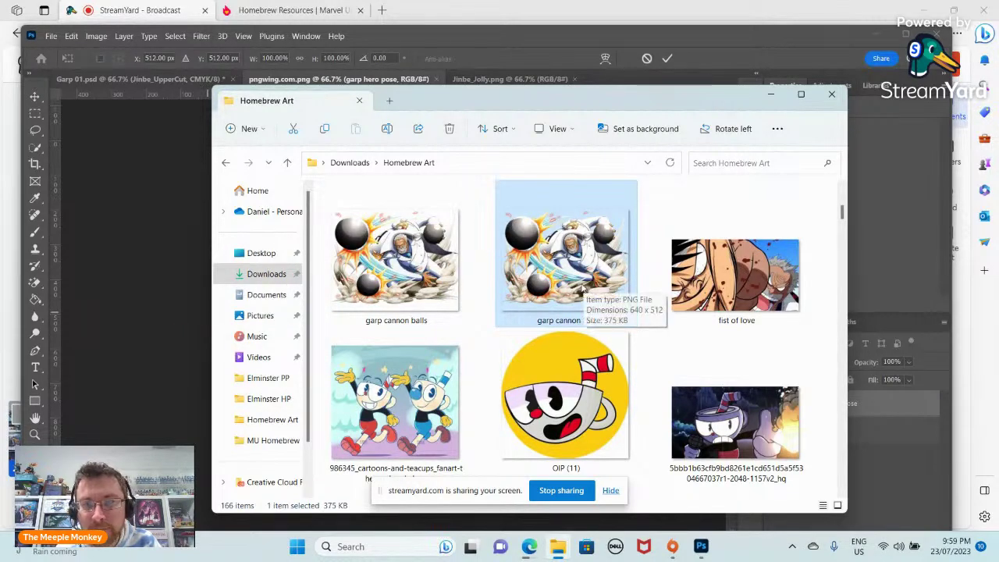
{"action": "left_click_drag", "start_coordinate": [588, 104], "coordinate": [593, 145]}
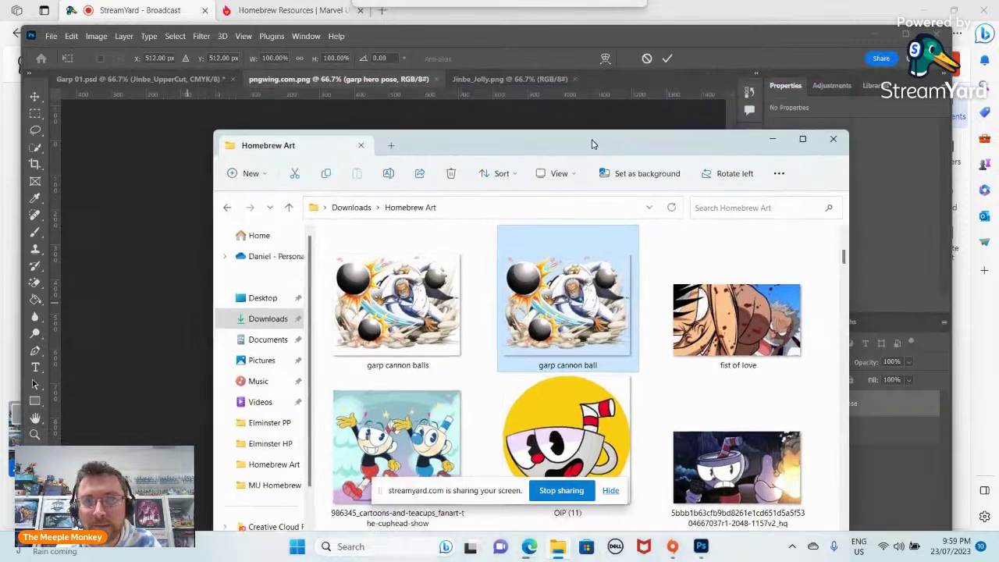
{"action": "left_click", "coordinate": [769, 139]}
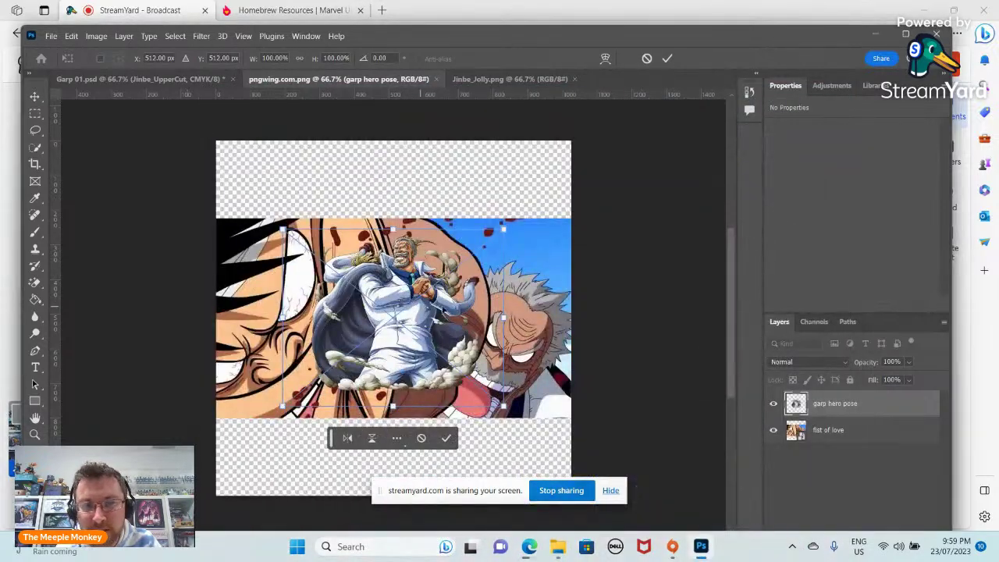
{"action": "key", "text": "Return"}
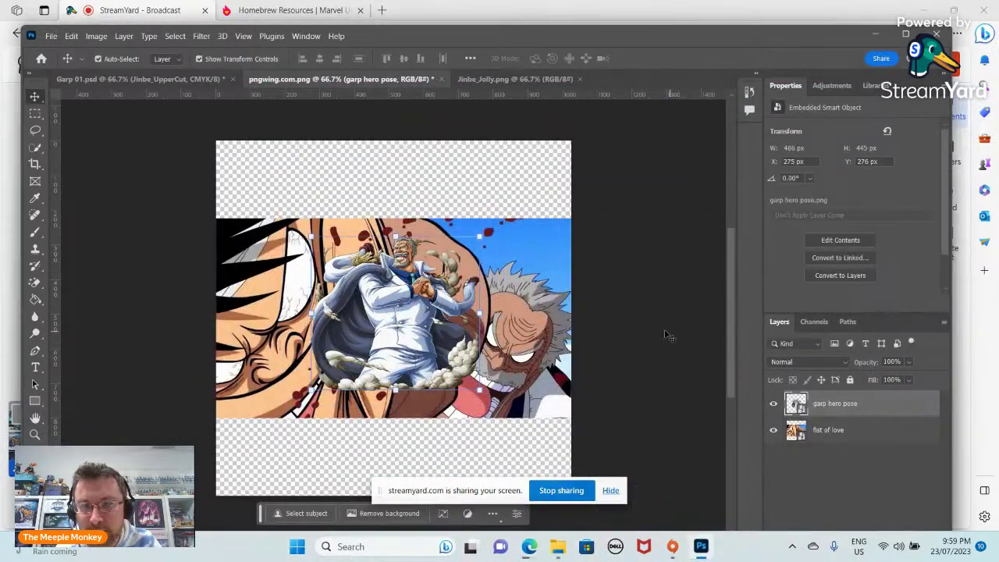
{"action": "left_click", "coordinate": [692, 392]}
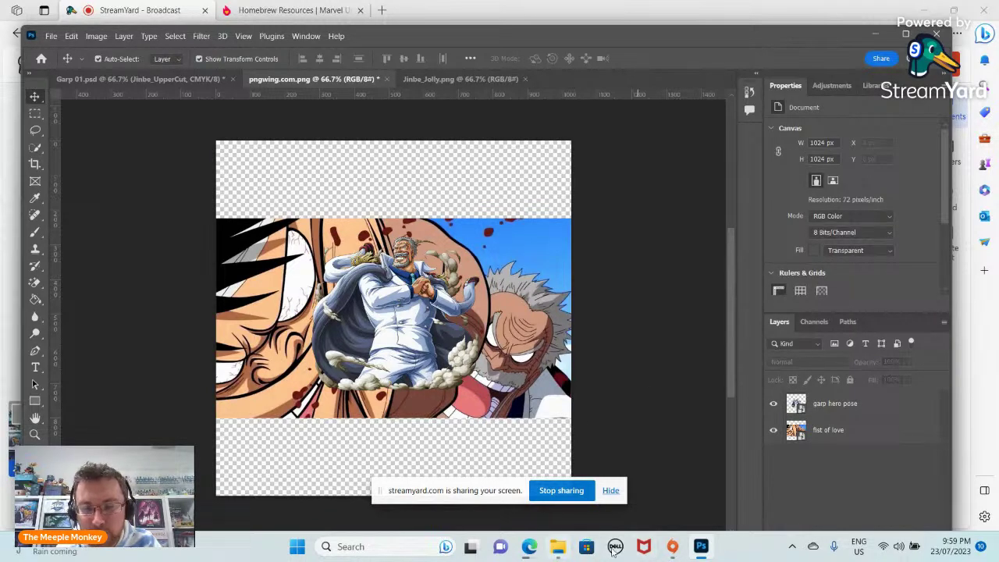
Place the garp cannon ball image from the Homebrew Art folder and delete the fist of love layer.
{"action": "left_click", "coordinate": [557, 546]}
{"action": "left_click_drag", "start_coordinate": [563, 334], "coordinate": [187, 336]}
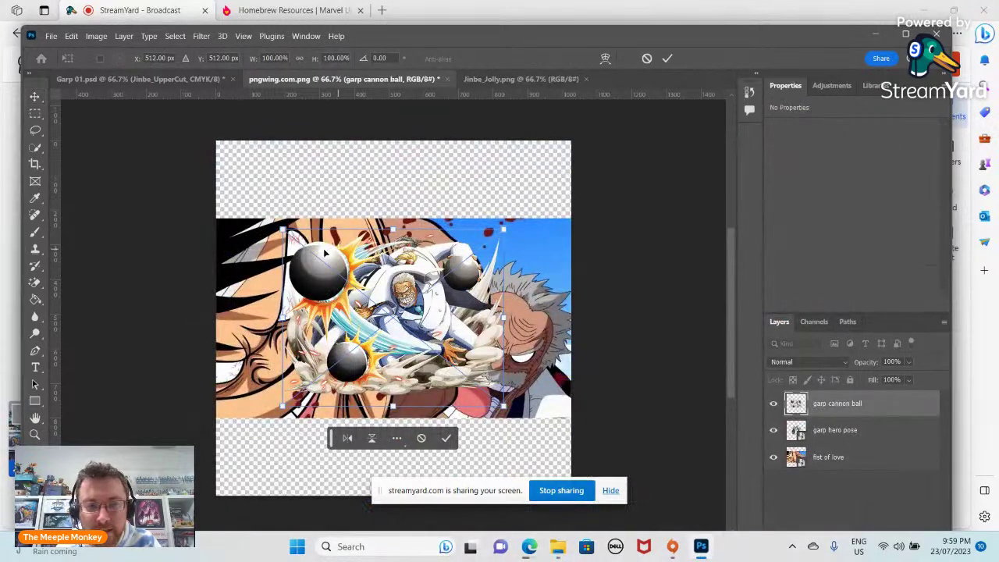
{"action": "left_click", "coordinate": [826, 459]}
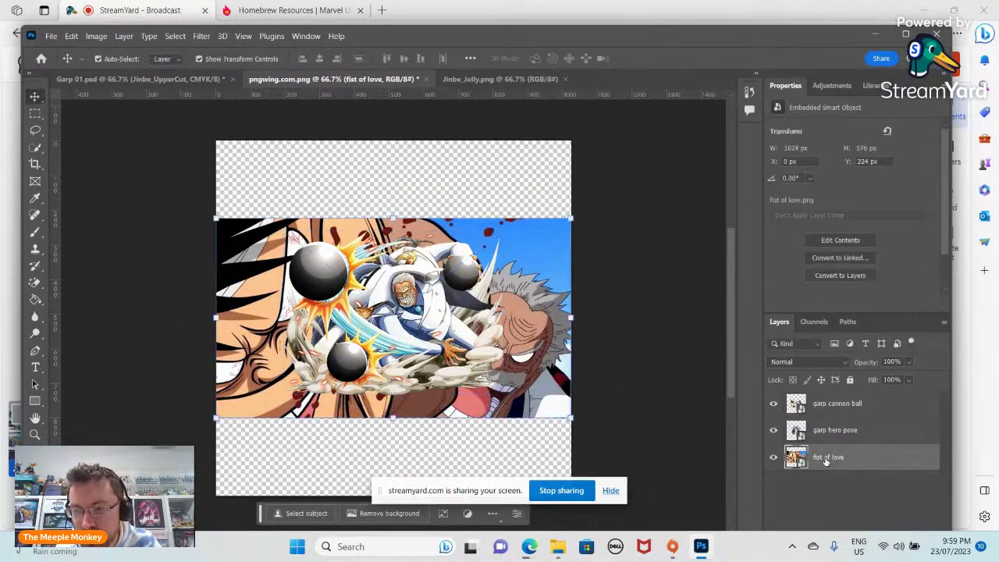
{"action": "right_click", "coordinate": [826, 461]}
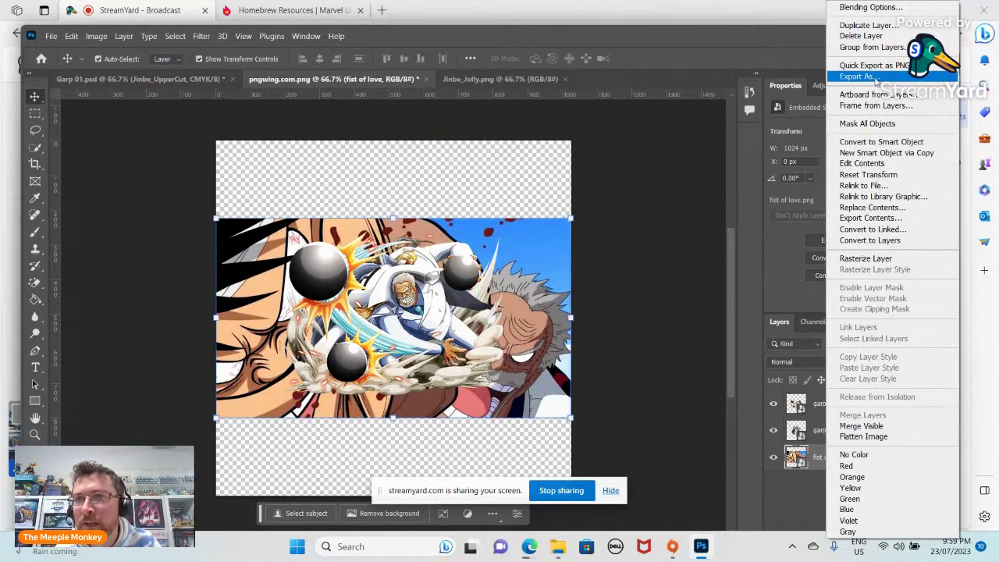
{"action": "left_click", "coordinate": [861, 36]}
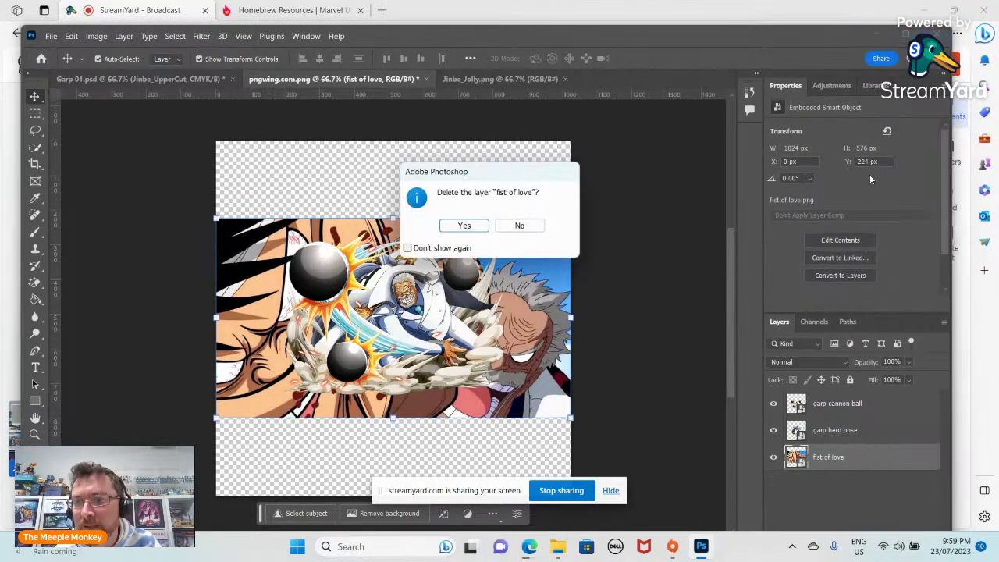
{"action": "left_click", "coordinate": [484, 226]}
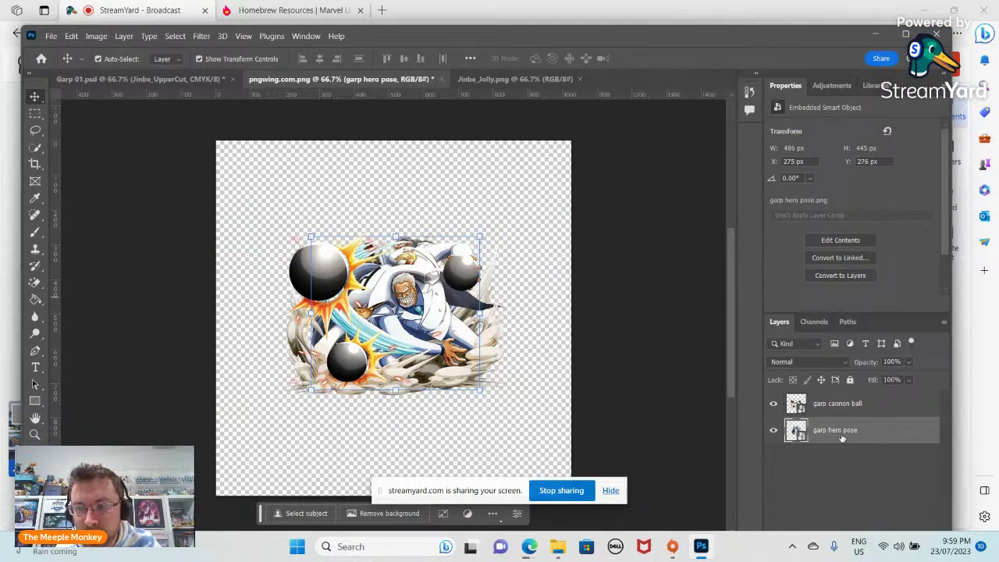
Delete the garp hero pose layer.
{"action": "right_click", "coordinate": [841, 438]}
{"action": "left_click", "coordinate": [870, 39]}
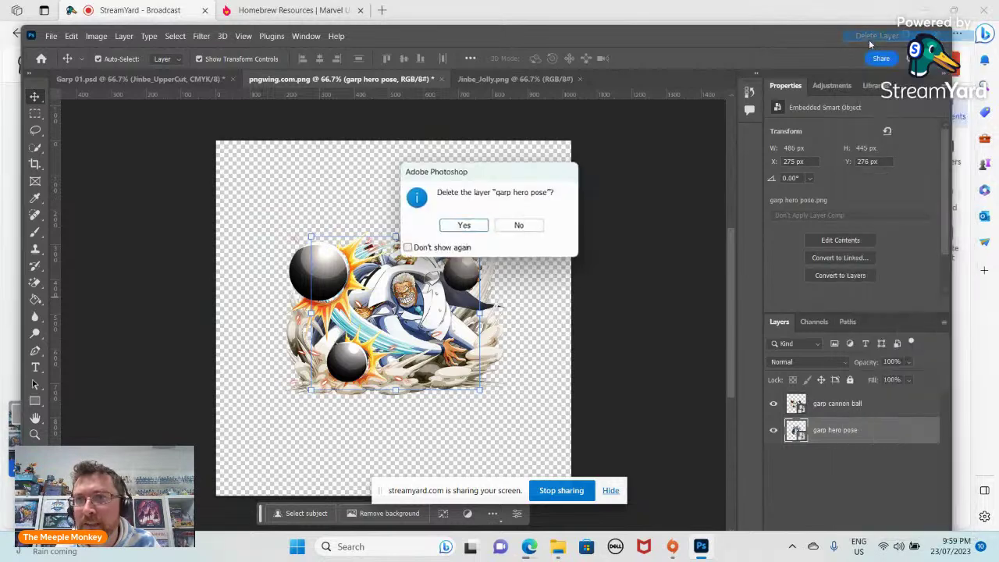
{"action": "left_click", "coordinate": [461, 225]}
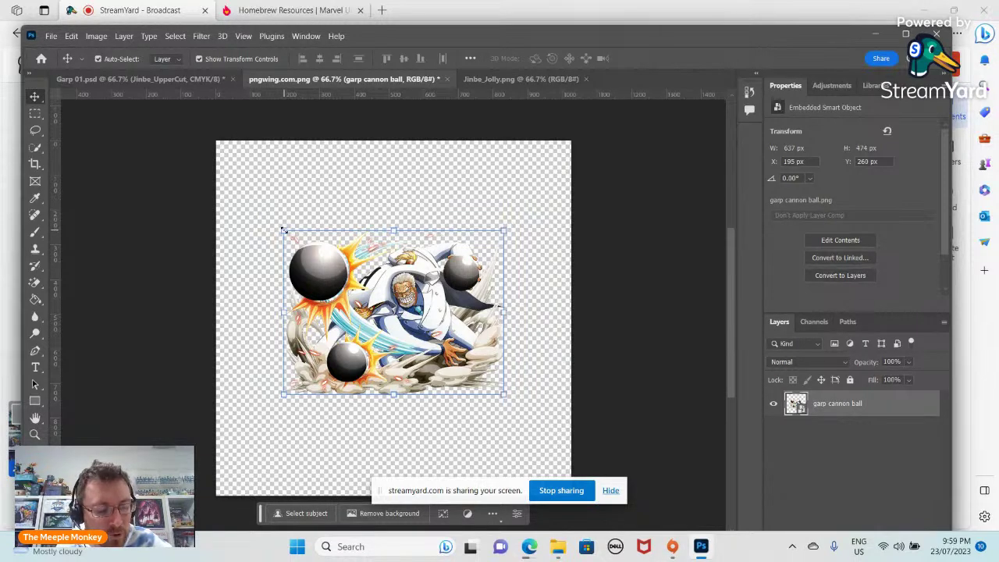
Scale the garp cannon ball image to about 160.59% so it spans the full canvas width, and commit the transform.
{"action": "left_click_drag", "start_coordinate": [283, 230], "coordinate": [216, 176]}
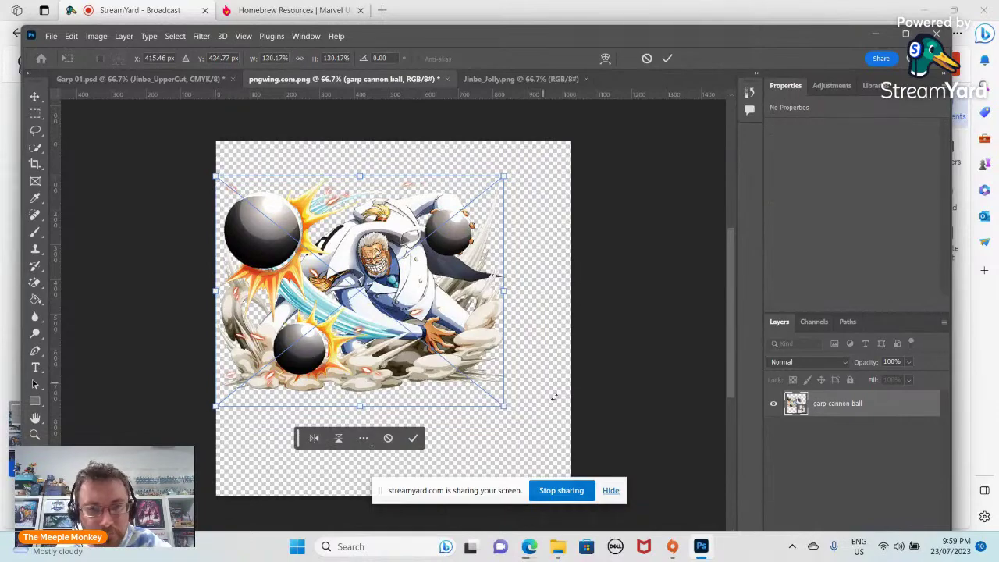
{"action": "left_click_drag", "start_coordinate": [504, 405], "coordinate": [570, 468]}
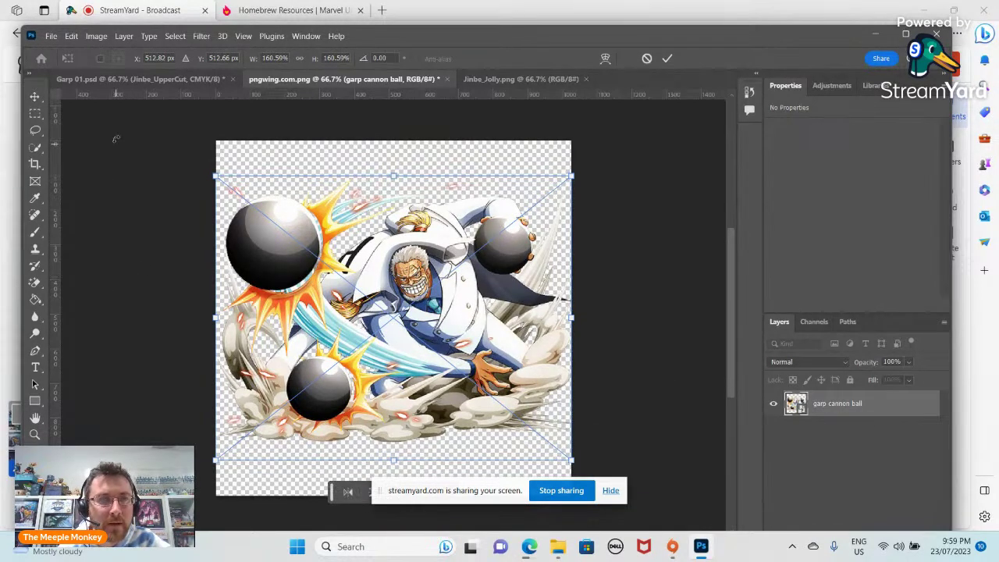
{"action": "scroll", "coordinate": [110, 390], "scroll_direction": "down", "scroll_amount": 1}
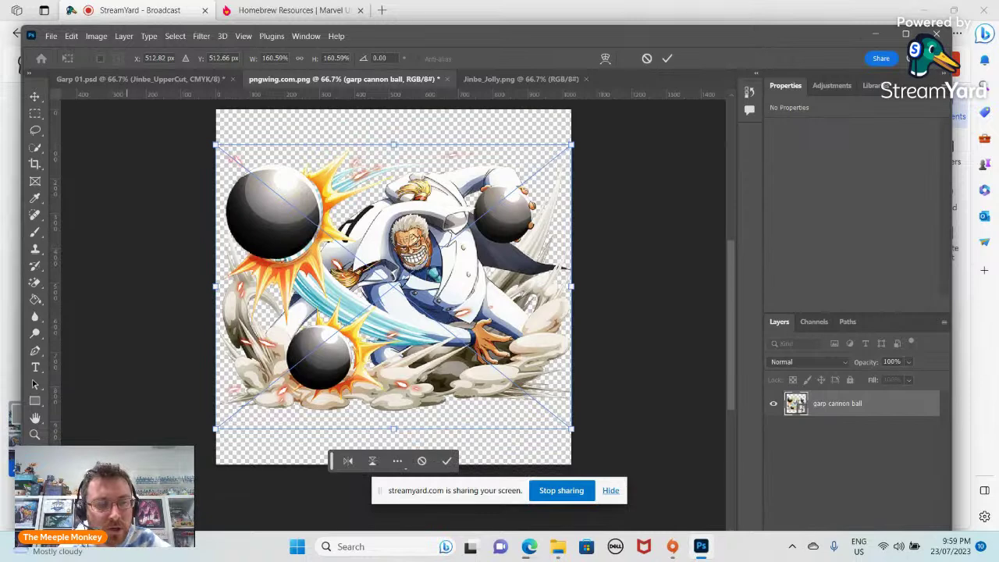
{"action": "scroll", "coordinate": [393, 286], "scroll_direction": "down", "scroll_amount": 3}
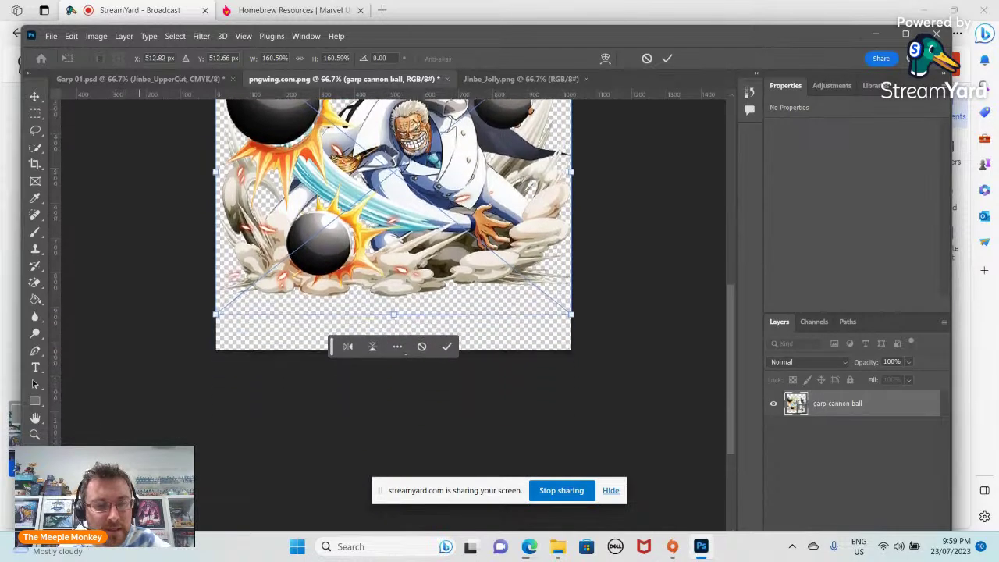
{"action": "key", "text": "Return"}
{"action": "scroll", "coordinate": [230, 372], "scroll_direction": "up", "scroll_amount": 3}
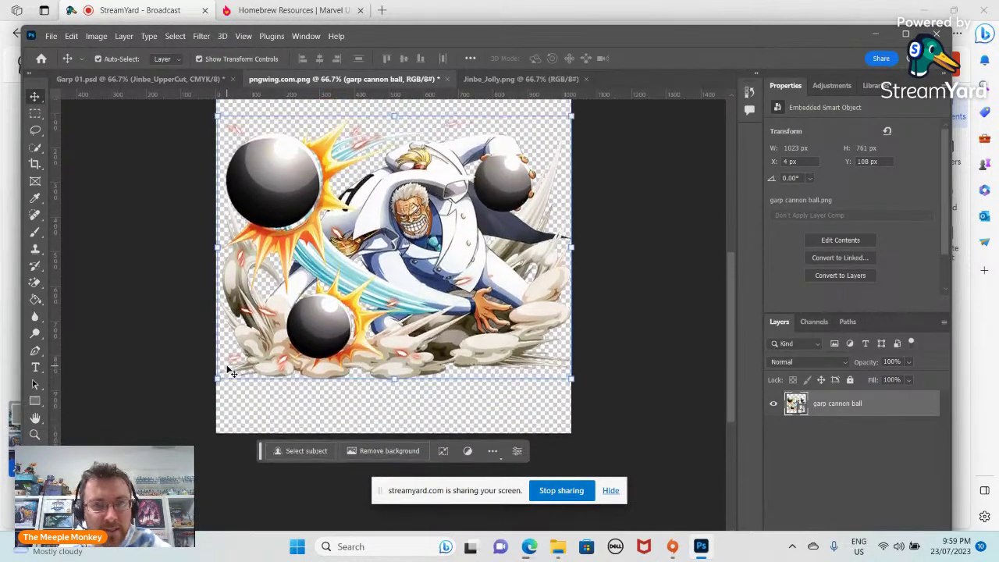
{"action": "scroll", "coordinate": [230, 372], "scroll_direction": "up", "scroll_amount": 3}
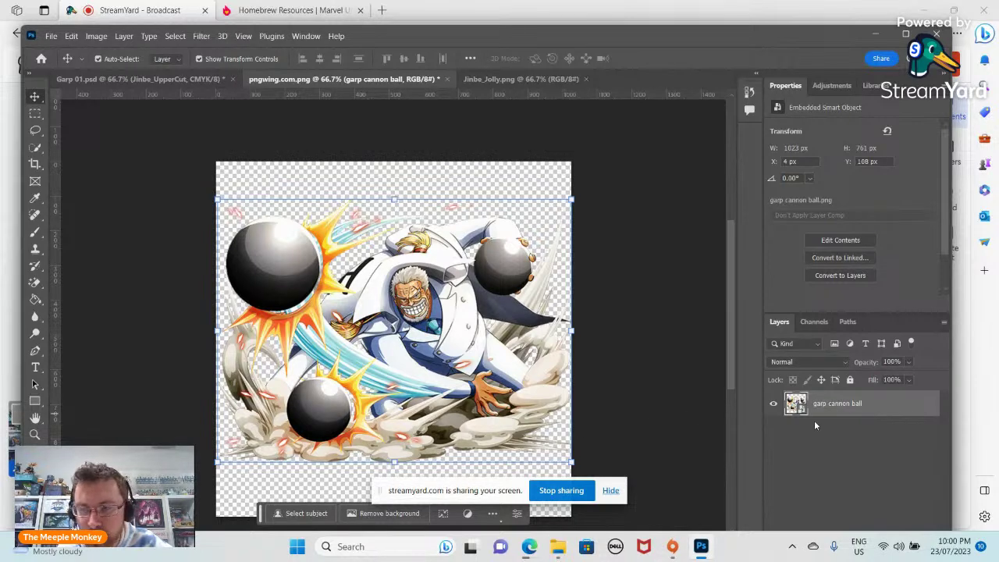
Save the edited smart object contents and return to the Garp 01.psd card.
{"action": "left_click", "coordinate": [645, 269]}
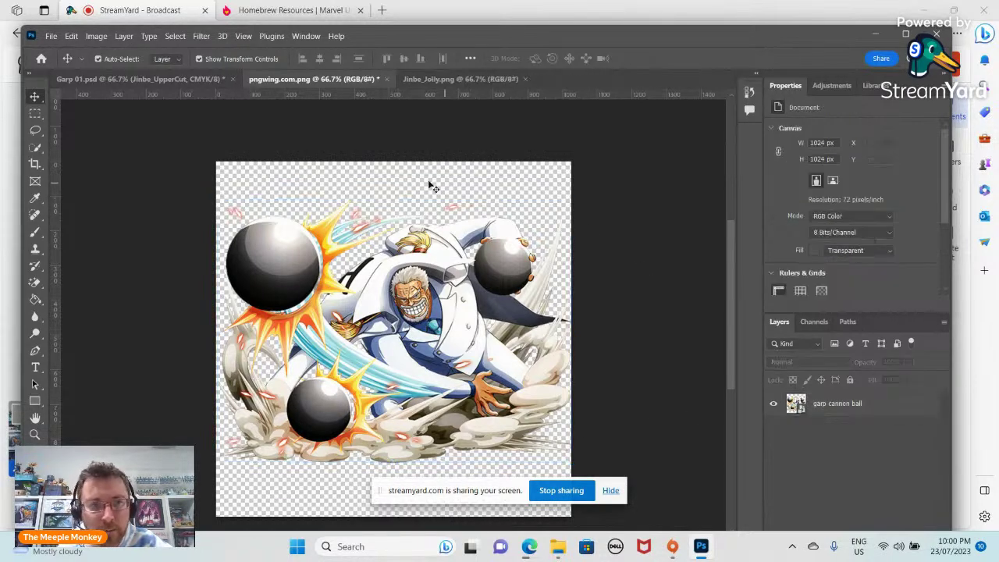
{"action": "left_click", "coordinate": [51, 38]}
{"action": "left_click", "coordinate": [79, 183]}
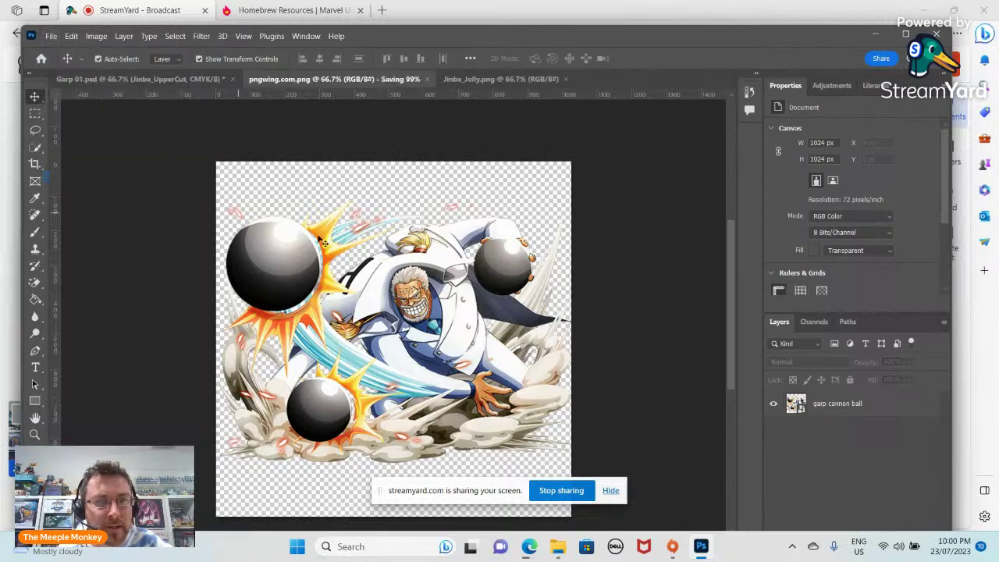
{"action": "left_click", "coordinate": [137, 80]}
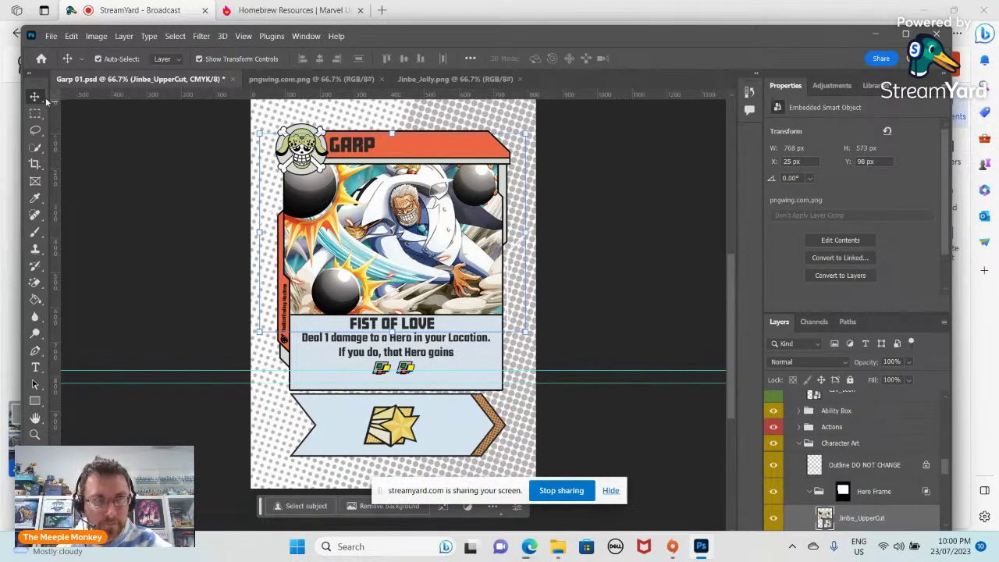
Scale the Jinbe_UpperCut character art to about 15.14%, reposition it so Garp and the cannonballs fit the hero frame, and commit.
{"action": "left_click_drag", "start_coordinate": [430, 277], "coordinate": [417, 242]}
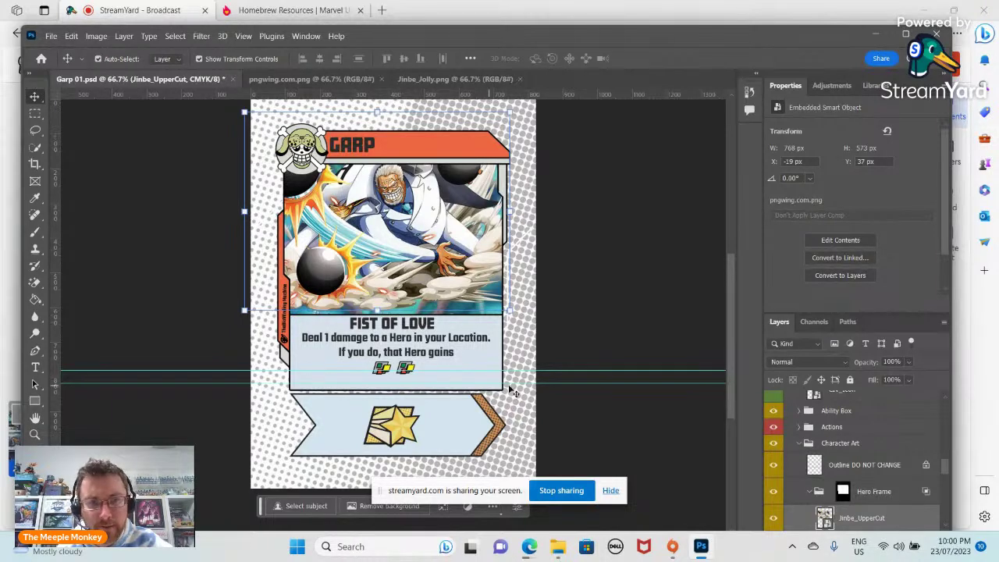
{"action": "left_click", "coordinate": [507, 310]}
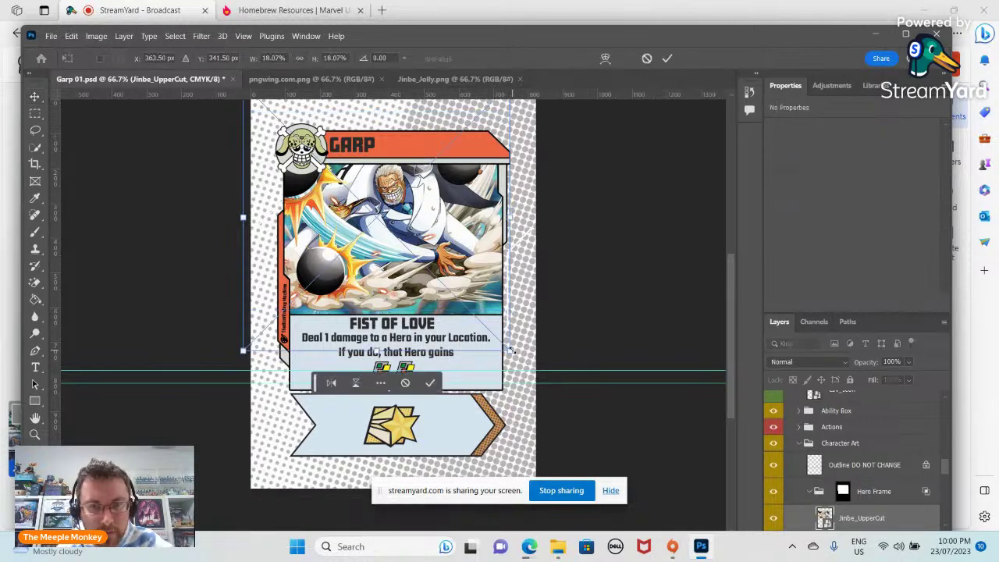
{"action": "left_click_drag", "start_coordinate": [510, 313], "coordinate": [425, 254]}
{"action": "left_click_drag", "start_coordinate": [341, 192], "coordinate": [404, 297]}
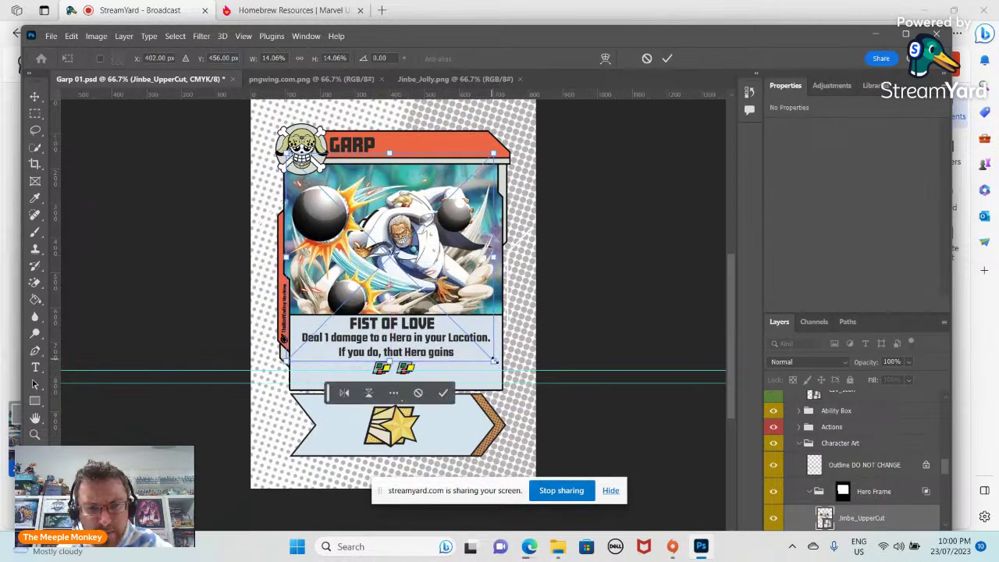
{"action": "left_click_drag", "start_coordinate": [494, 363], "coordinate": [518, 352]}
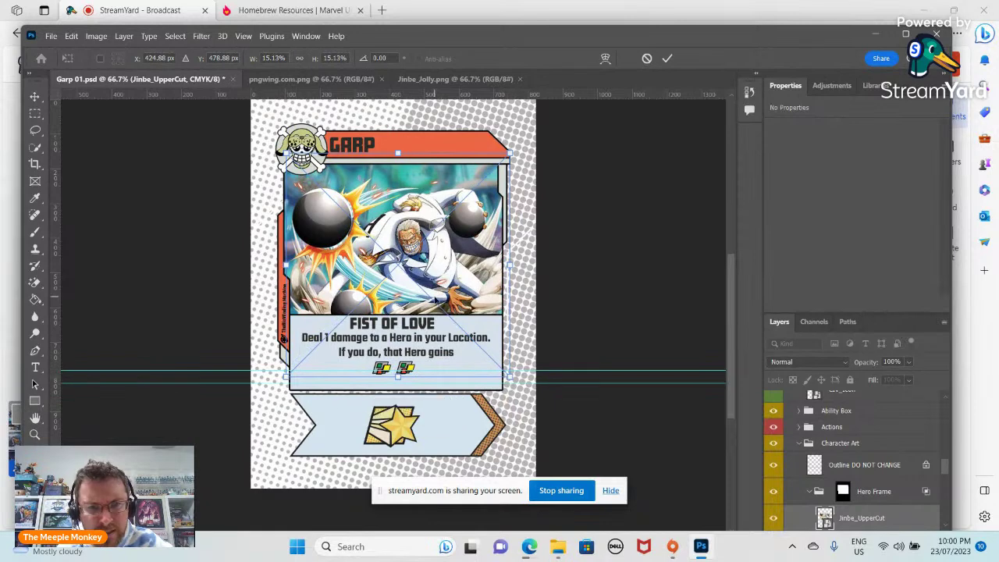
{"action": "left_click_drag", "start_coordinate": [424, 294], "coordinate": [434, 302]}
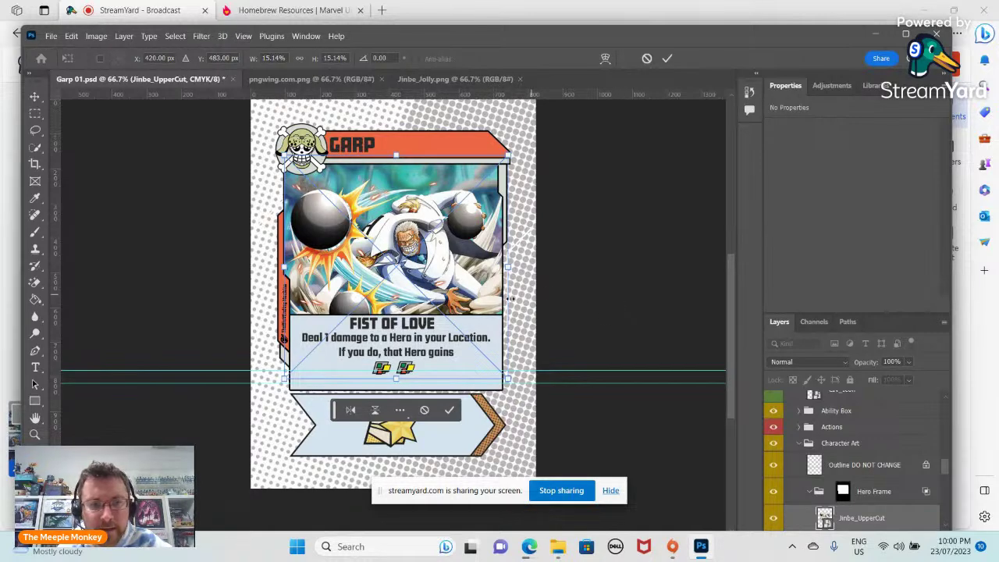
{"action": "key", "text": "Return"}
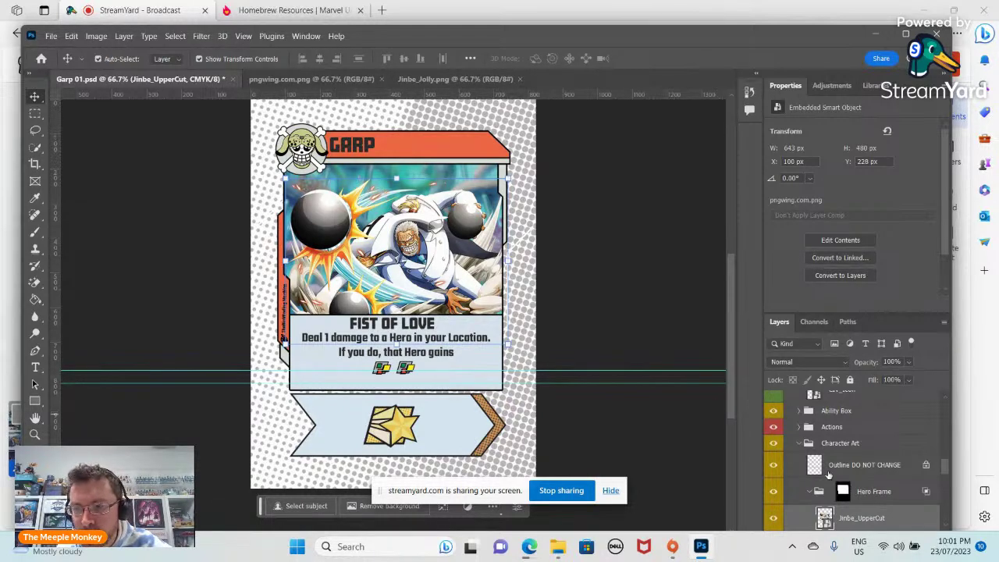
Open the Water_Coral_Mansion smart object's contents and place the garp ship image from the Homebrew Art folder into it.
{"action": "scroll", "coordinate": [829, 474], "scroll_direction": "down", "scroll_amount": 1}
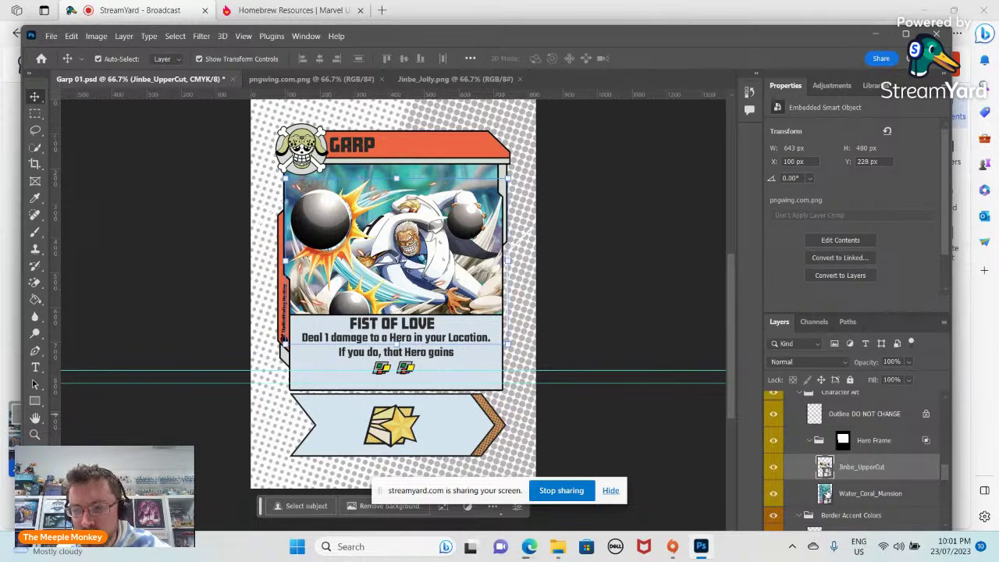
{"action": "left_click", "coordinate": [879, 495]}
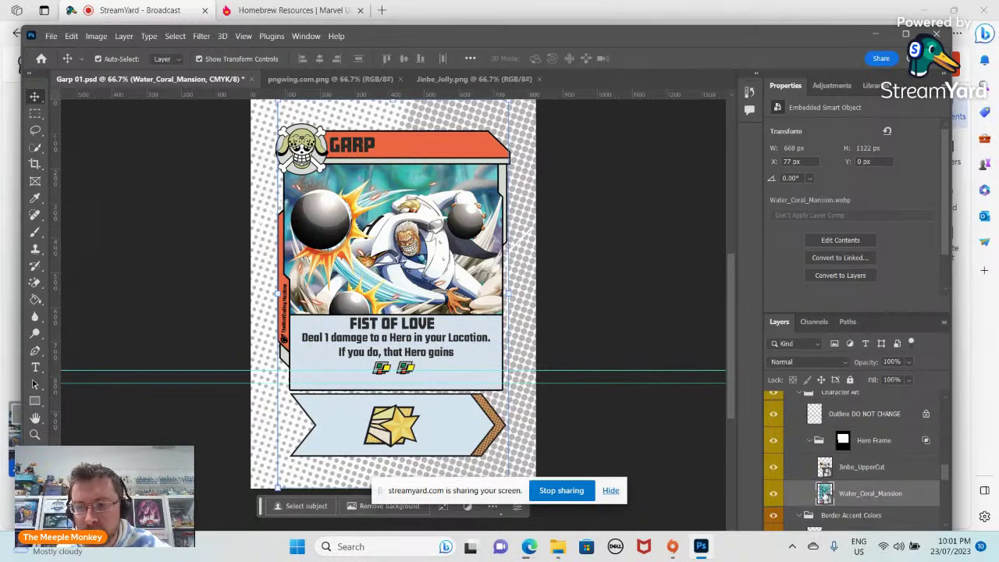
{"action": "double_click", "coordinate": [824, 493]}
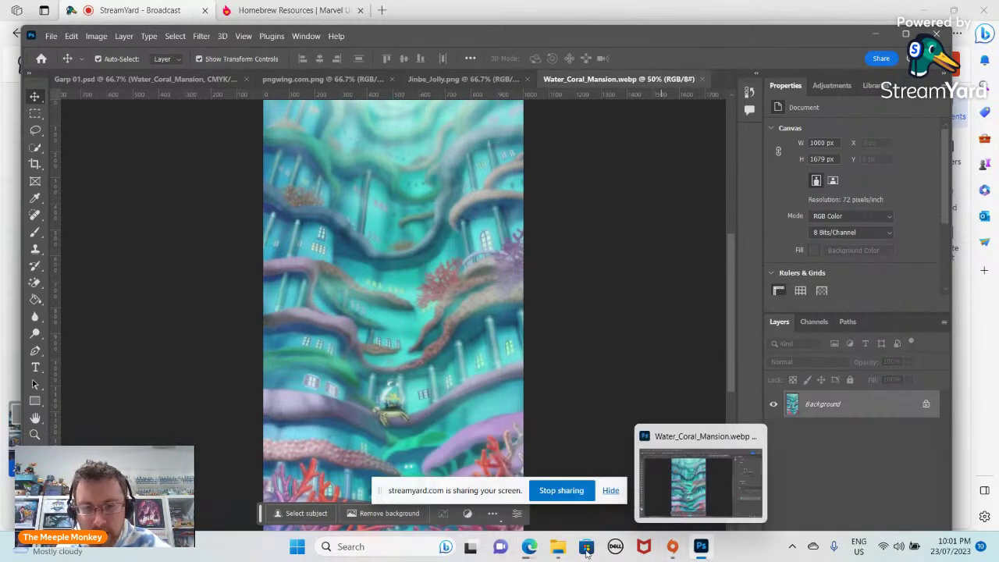
{"action": "left_click", "coordinate": [557, 547]}
{"action": "scroll", "coordinate": [546, 390], "scroll_direction": "down", "scroll_amount": 2}
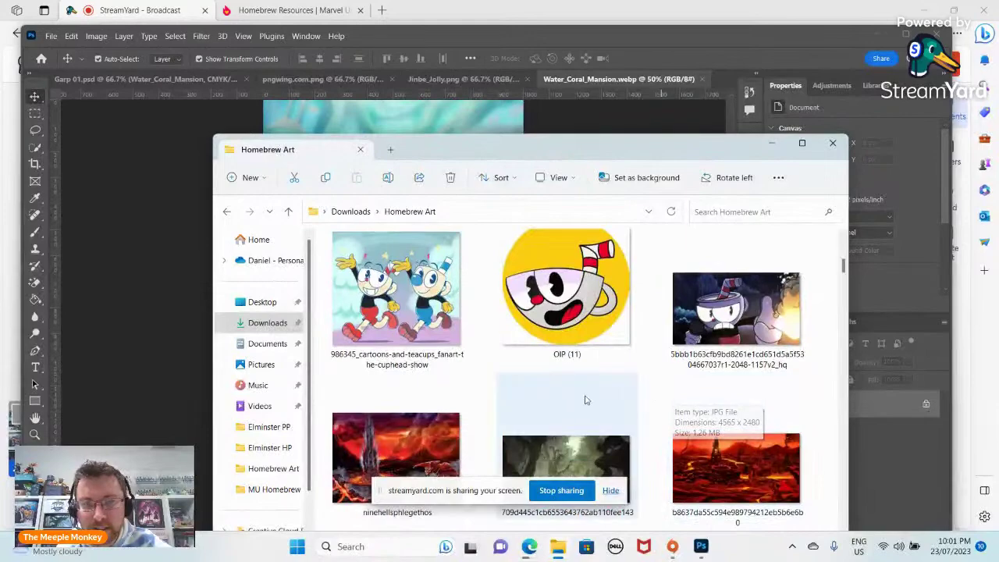
{"action": "scroll", "coordinate": [577, 402], "scroll_direction": "up", "scroll_amount": 8}
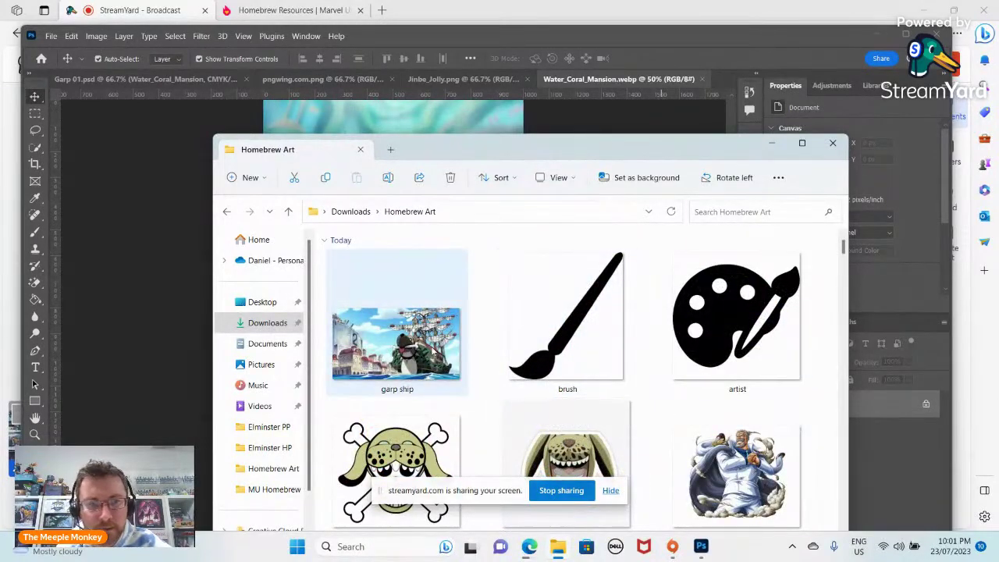
{"action": "left_click_drag", "start_coordinate": [402, 343], "coordinate": [175, 300]}
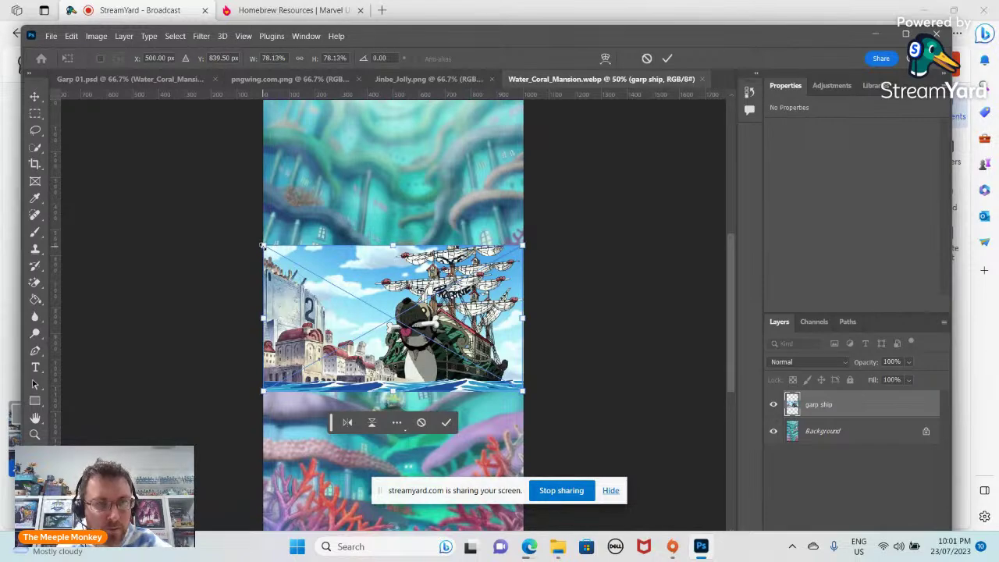
Enlarge the garp ship image to about 1669 px wide by 939 px high and delete the coral Background layer.
{"action": "left_click_drag", "start_coordinate": [262, 246], "coordinate": [89, 147]}
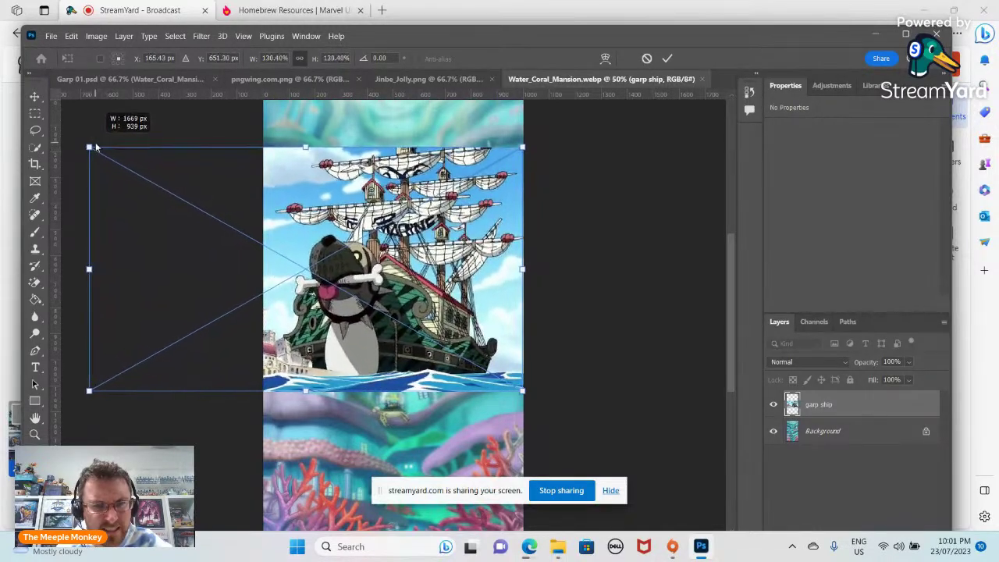
{"action": "key", "text": "Return"}
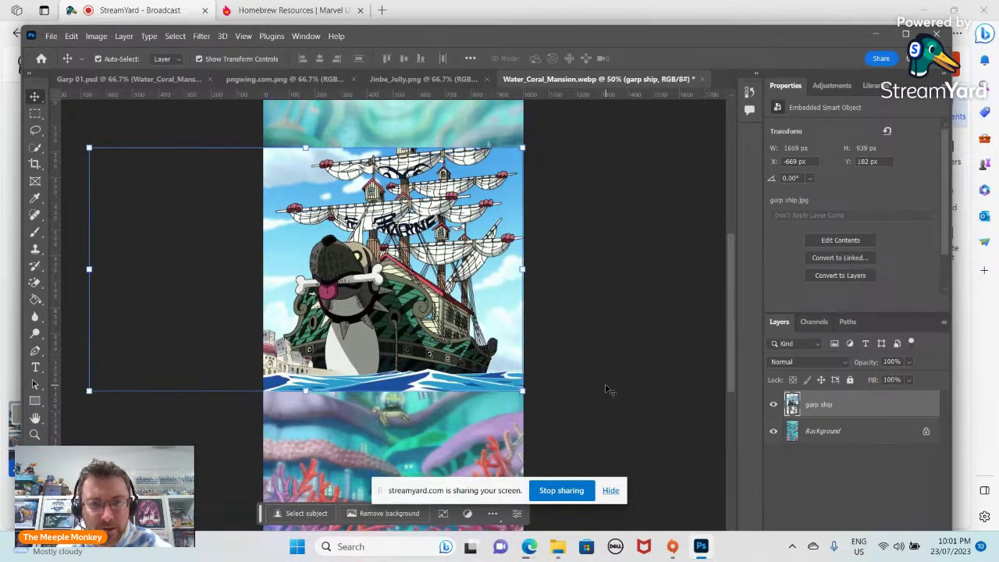
{"action": "left_click", "coordinate": [841, 440]}
{"action": "right_click", "coordinate": [840, 440]}
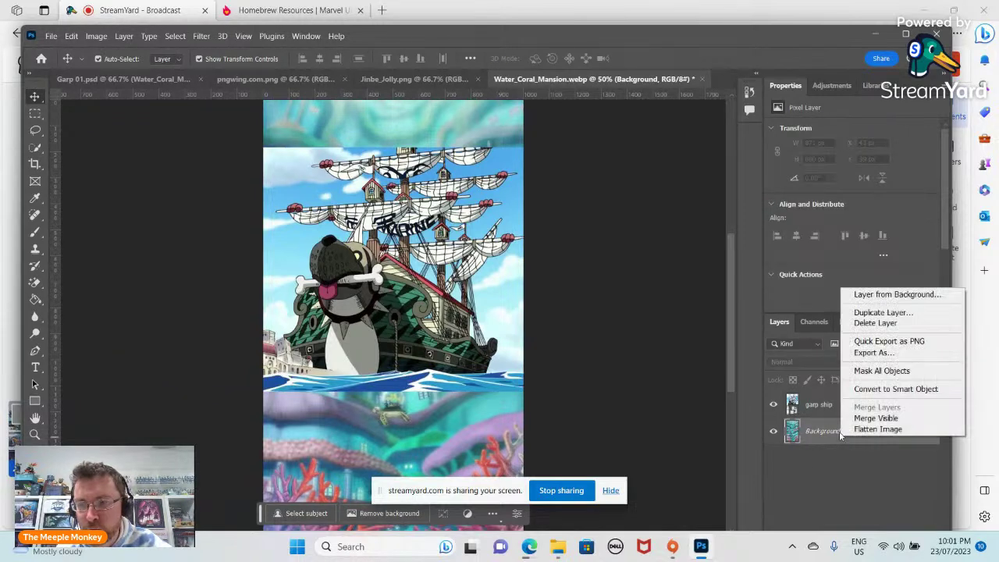
{"action": "left_click", "coordinate": [877, 323]}
{"action": "left_click", "coordinate": [464, 226]}
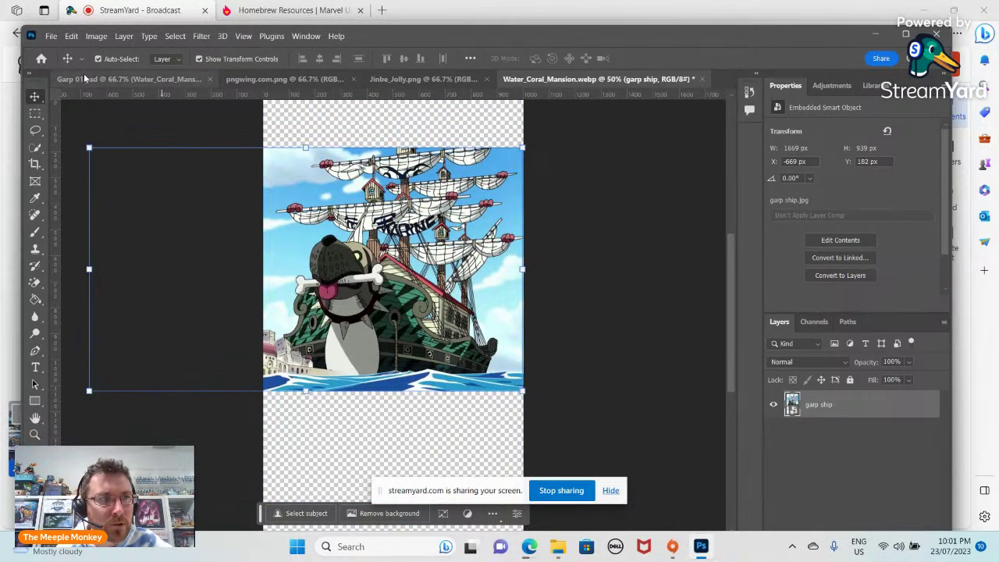
Save the edited Water_Coral_Mansion.webp with Lossy compression at quality 100 and return to the Garp 01.psd card.
{"action": "left_click", "coordinate": [53, 37]}
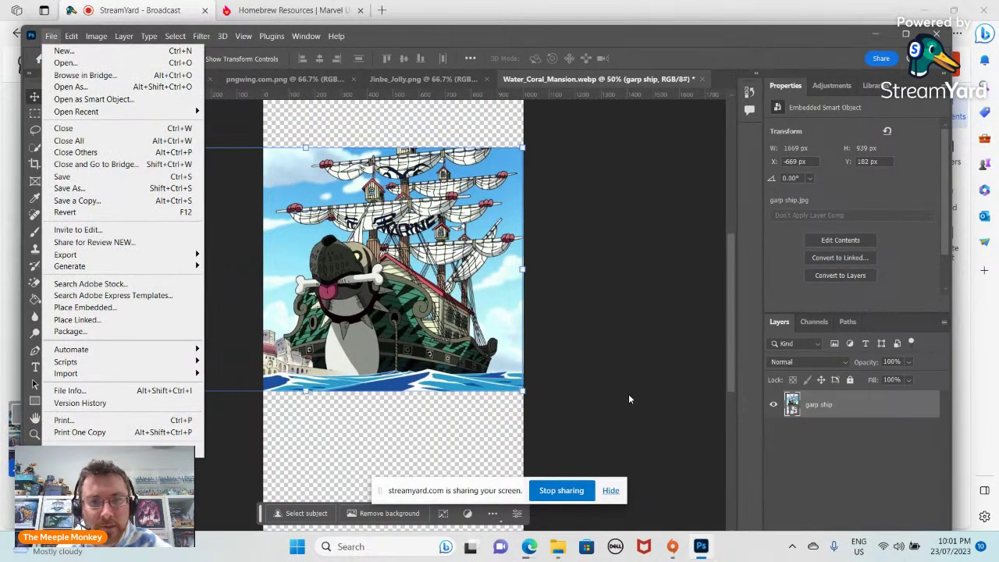
{"action": "left_click", "coordinate": [628, 394]}
{"action": "left_click", "coordinate": [51, 36]}
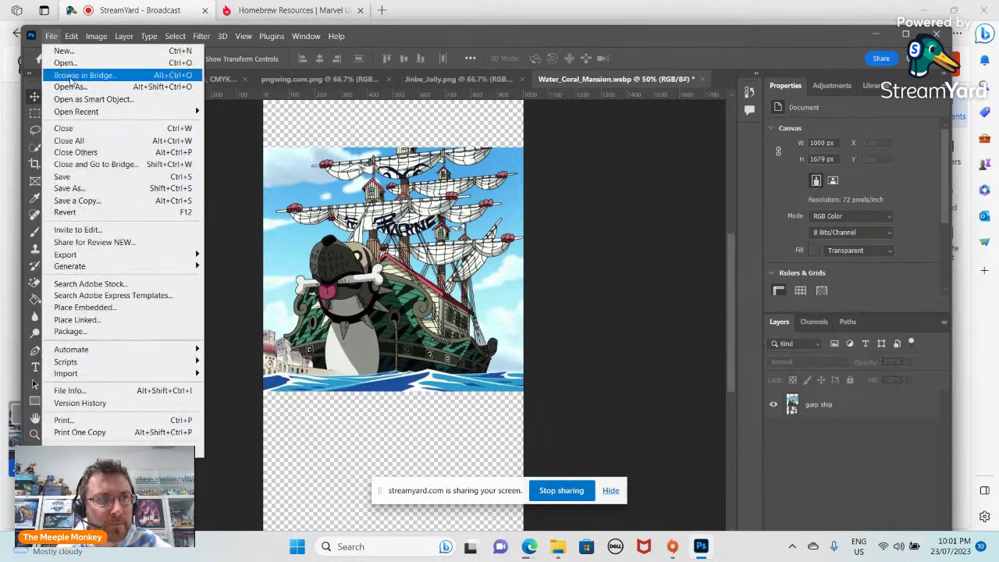
{"action": "left_click", "coordinate": [102, 177]}
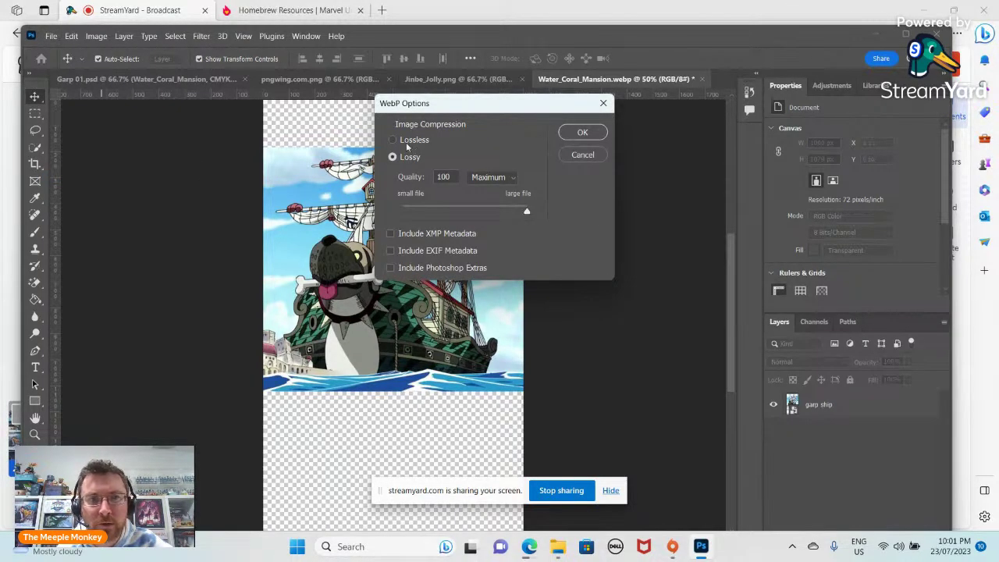
{"action": "left_click", "coordinate": [582, 133]}
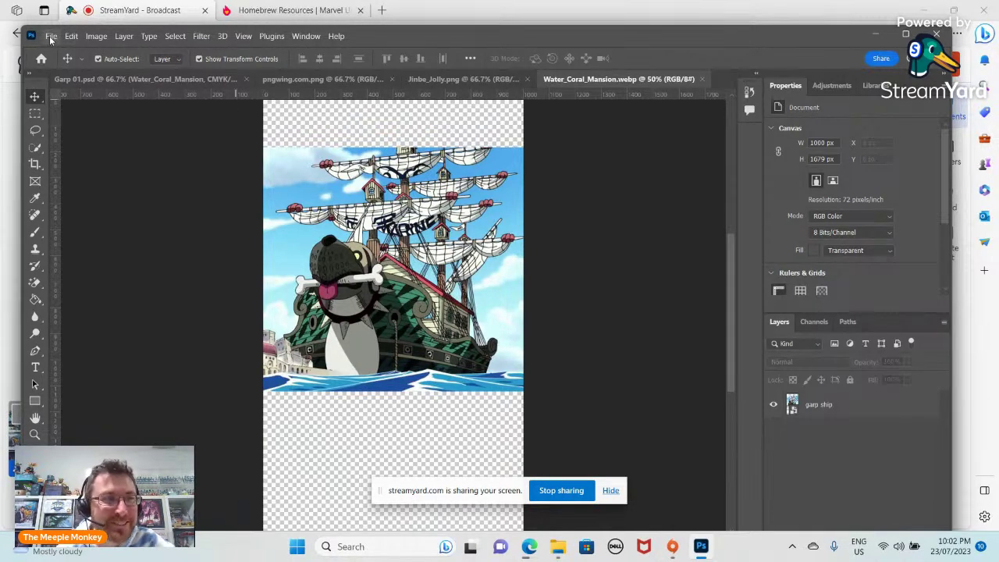
{"action": "left_click", "coordinate": [119, 82]}
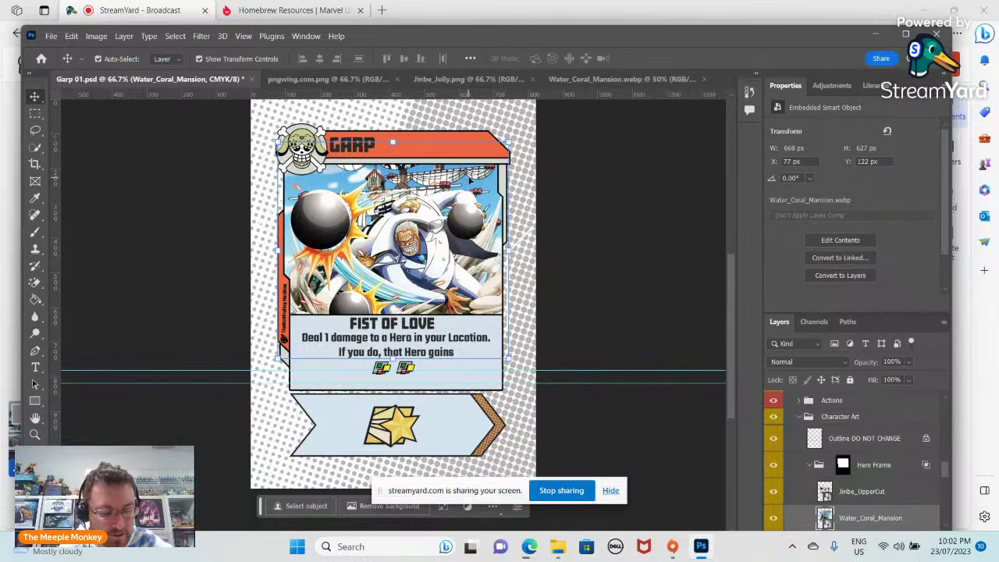
Move the ship background up behind the character to about X 92 px, Y -45 px.
{"action": "left_click_drag", "start_coordinate": [471, 180], "coordinate": [473, 127]}
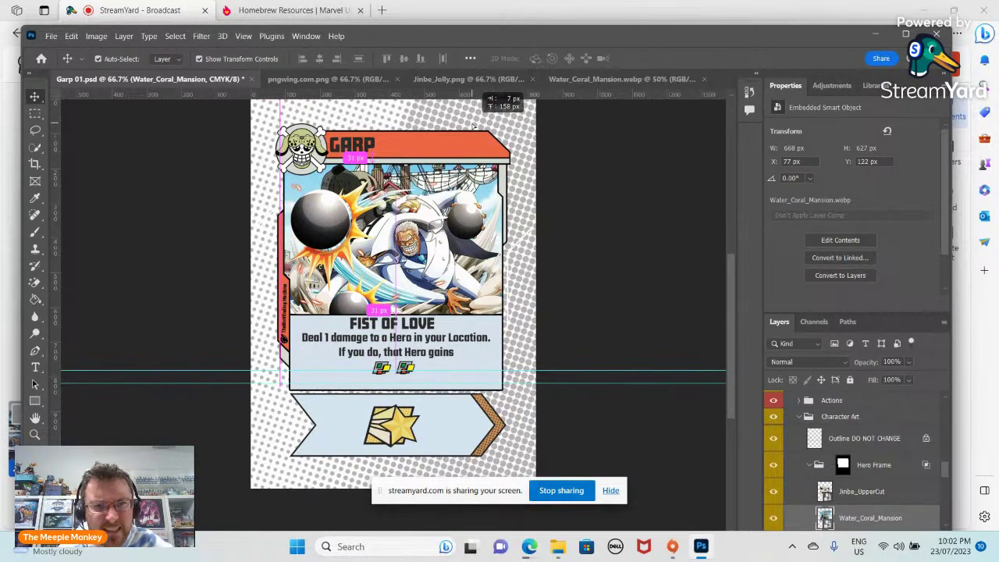
{"action": "left_click_drag", "start_coordinate": [473, 126], "coordinate": [474, 130]}
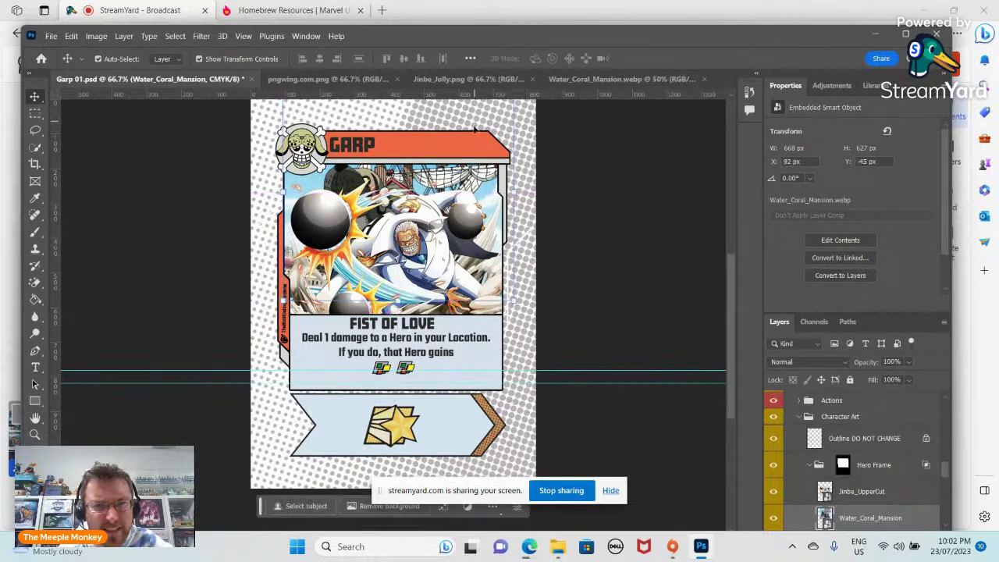
{"action": "left_click", "coordinate": [555, 236]}
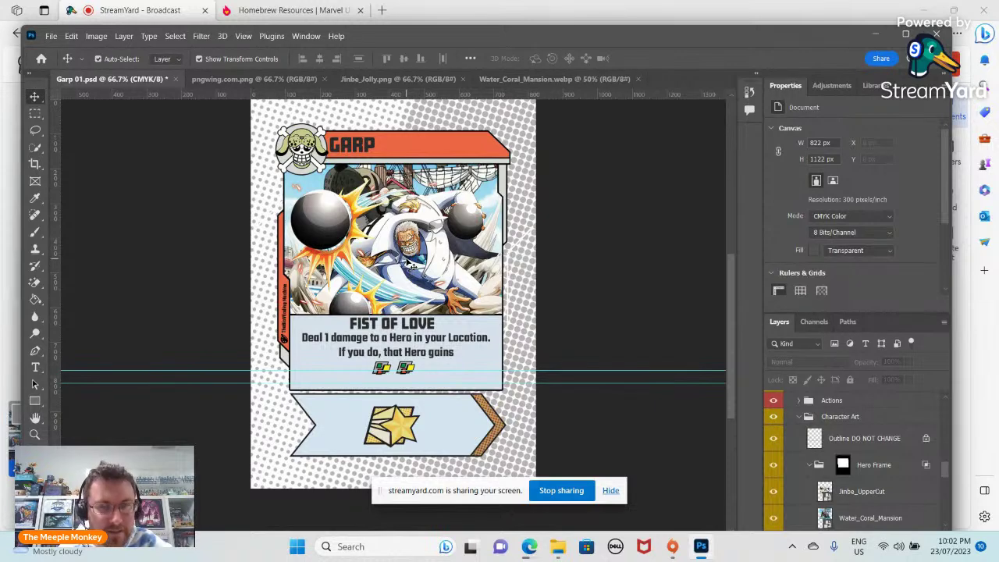
Nudge the Garp character art within the hero frame to about X 102 px, Y 211 px.
{"action": "mouse_move", "coordinate": [414, 266]}
{"action": "left_mouse_down"}
{"action": "mouse_move", "coordinate": [408, 275]}
{"action": "mouse_move", "coordinate": [408, 248]}
{"action": "mouse_move", "coordinate": [387, 247]}
{"action": "mouse_move", "coordinate": [424, 256]}
{"action": "mouse_move", "coordinate": [389, 251]}
{"action": "mouse_move", "coordinate": [406, 265]}
{"action": "left_mouse_up"}
{"action": "left_click", "coordinate": [600, 257]}
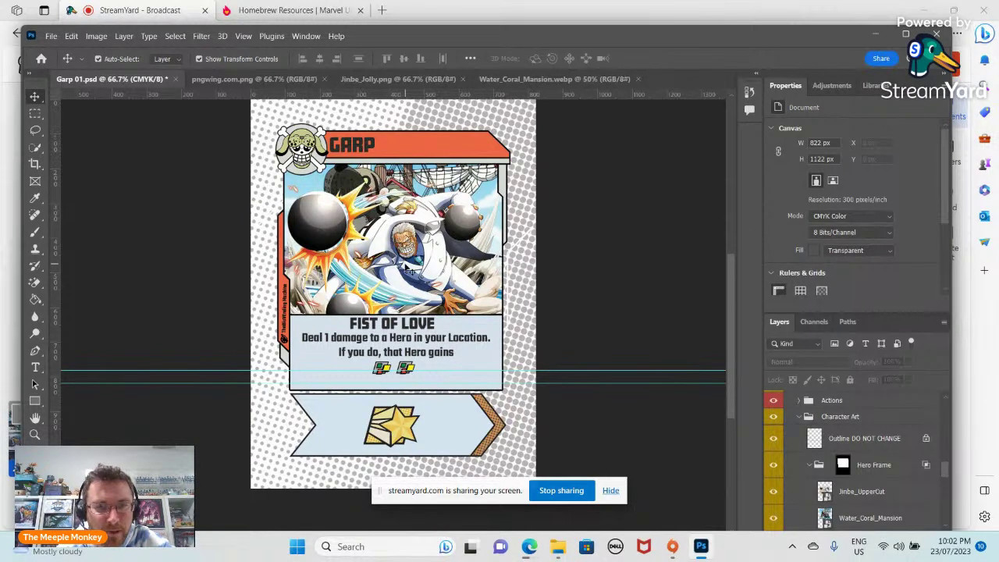
{"action": "left_click_drag", "start_coordinate": [406, 269], "coordinate": [403, 258]}
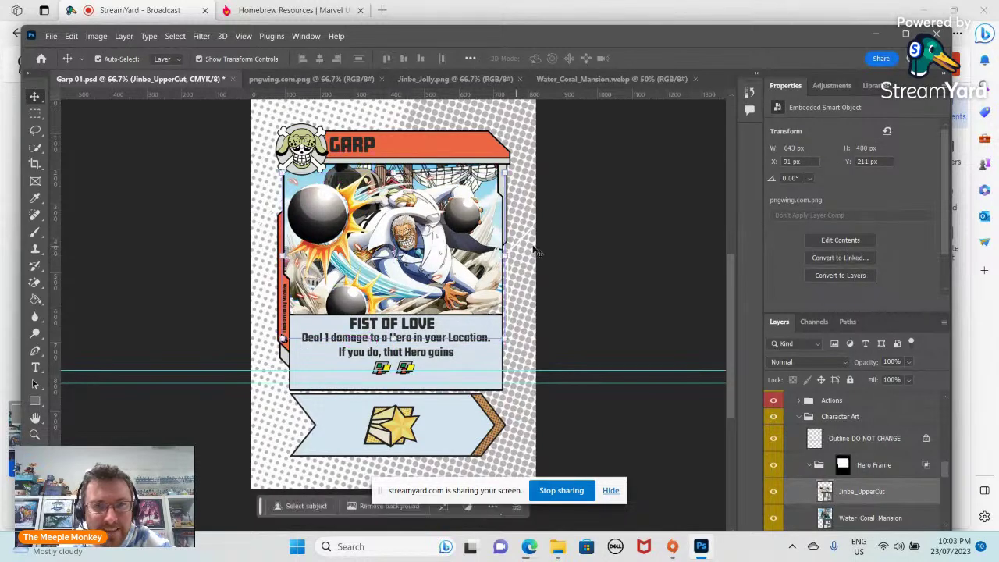
{"action": "left_click", "coordinate": [616, 246]}
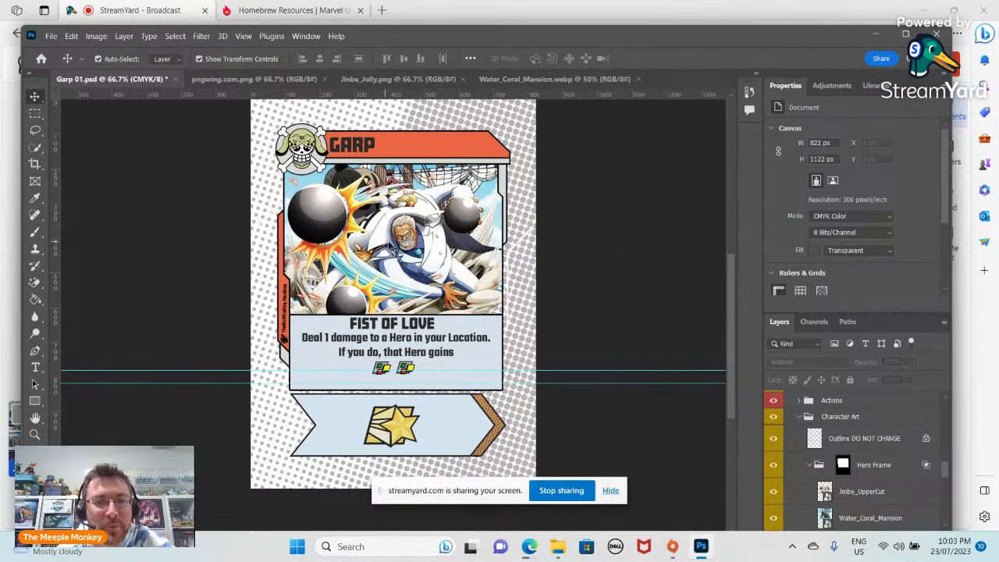
{"action": "left_click_drag", "start_coordinate": [413, 244], "coordinate": [409, 238]}
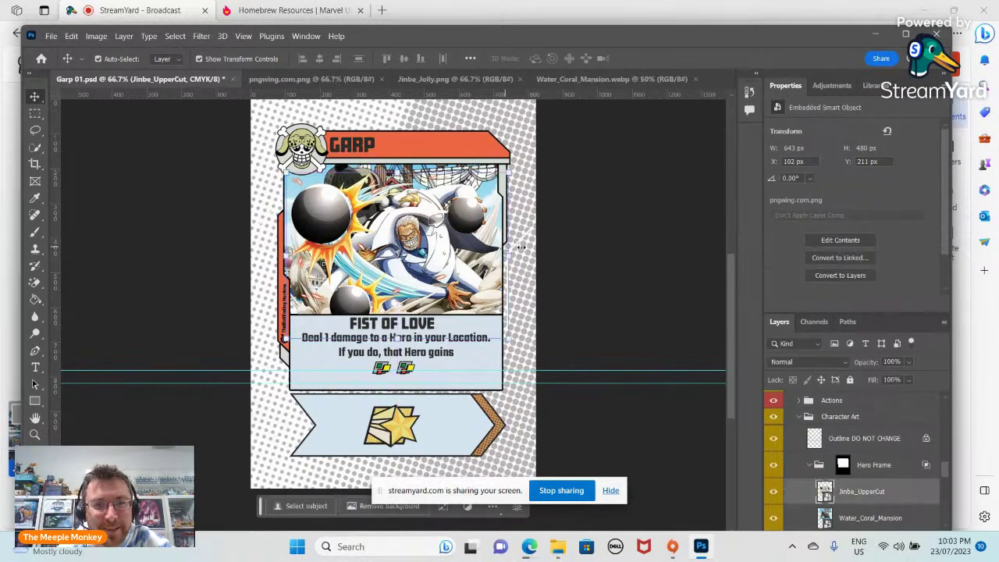
{"action": "left_click", "coordinate": [636, 261]}
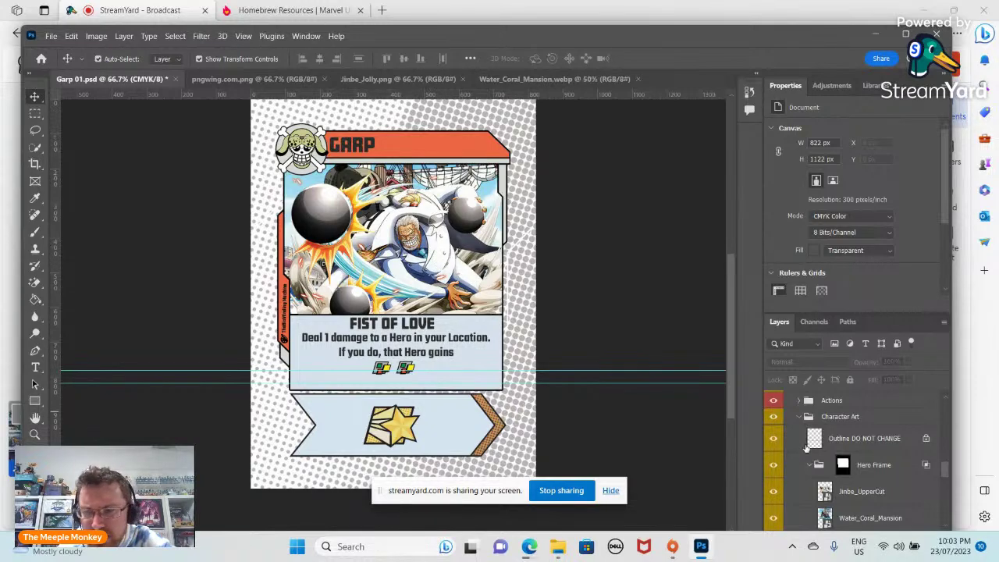
Hide the Ability Box group and collapse the Border Accent Colors group.
{"action": "scroll", "coordinate": [784, 429], "scroll_direction": "up", "scroll_amount": 3}
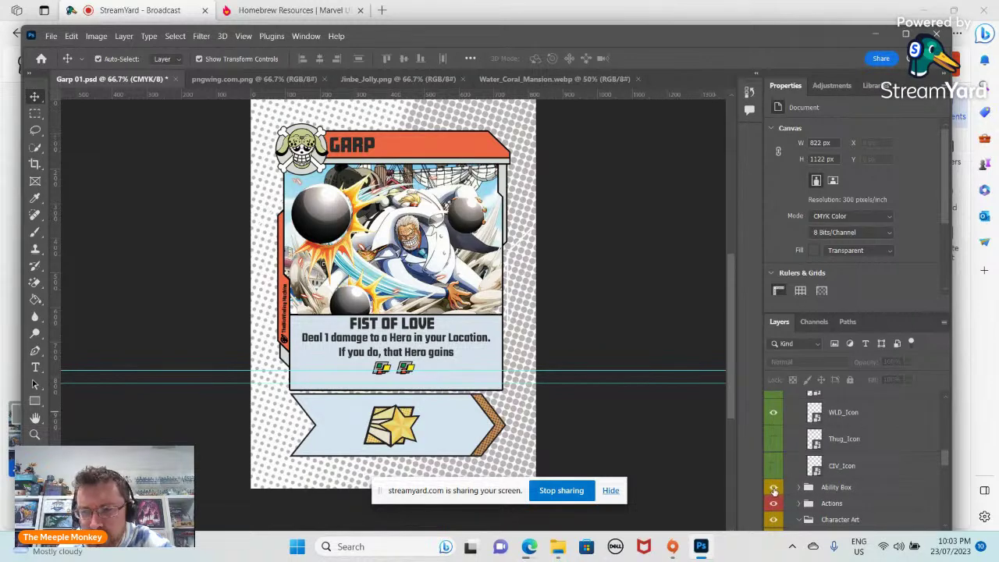
{"action": "left_click", "coordinate": [773, 488]}
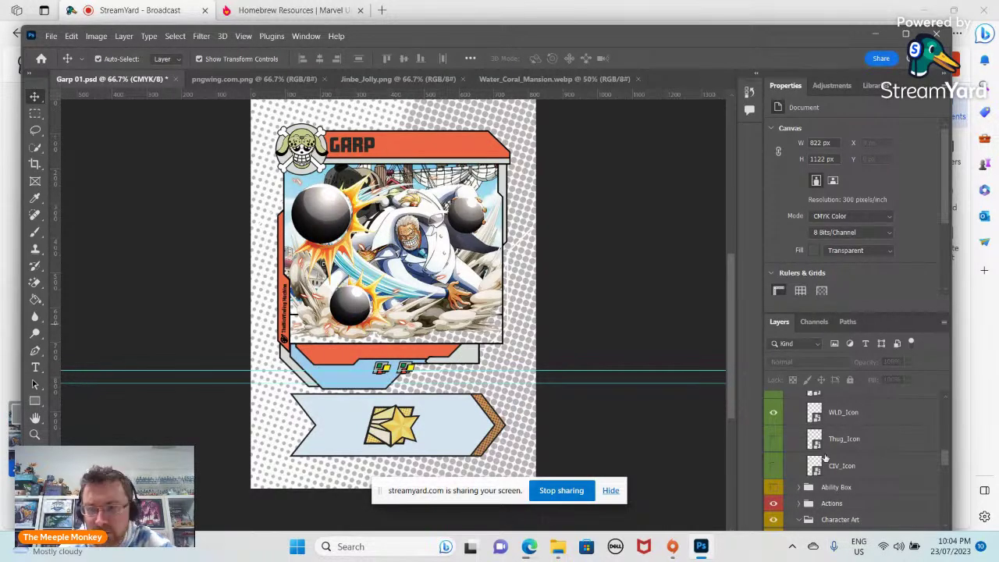
{"action": "scroll", "coordinate": [825, 459], "scroll_direction": "down", "scroll_amount": 6}
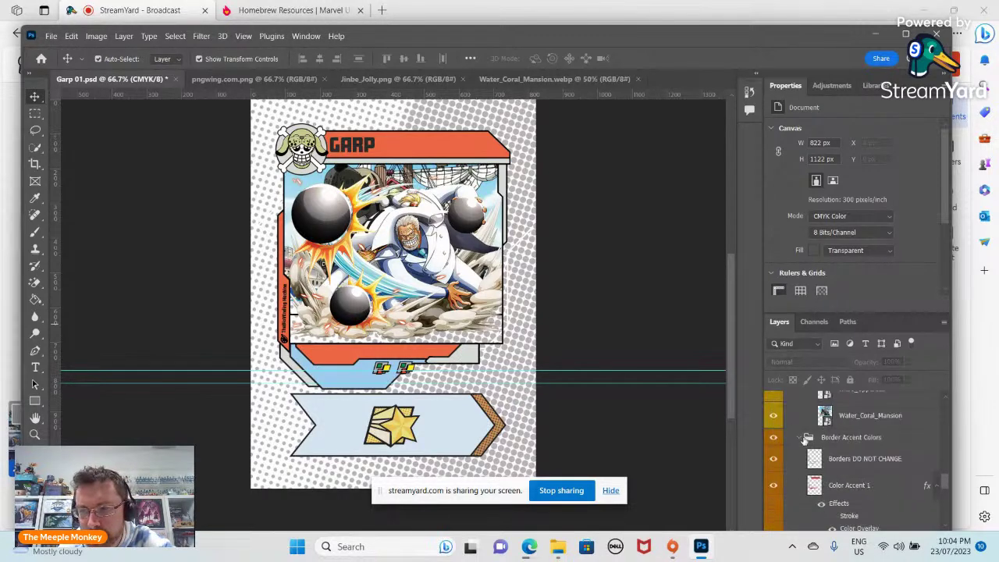
{"action": "left_click", "coordinate": [799, 439]}
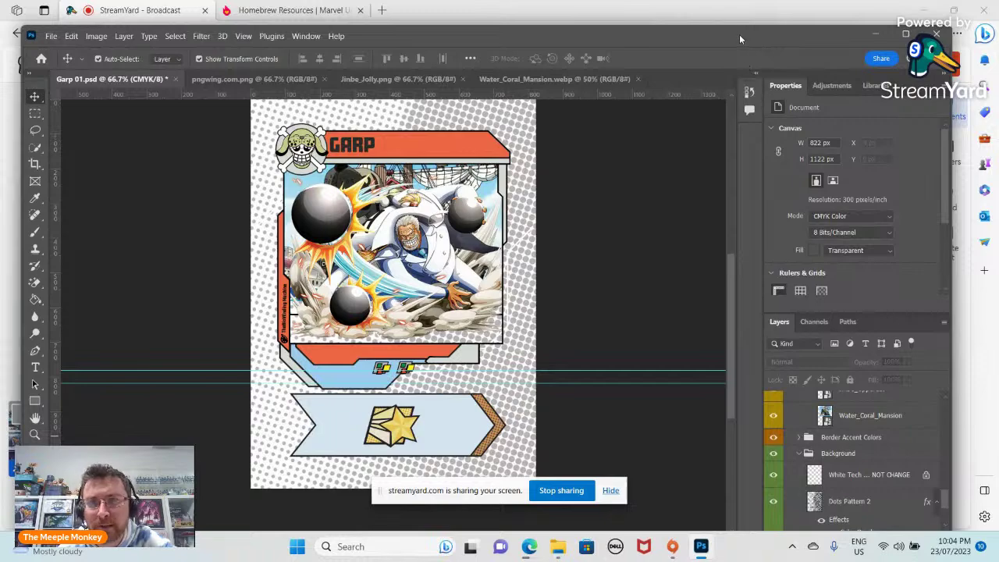
Move the Photoshop window aside to read the StreamYard comments behind it.
{"action": "left_click_drag", "start_coordinate": [740, 35], "coordinate": [559, 46]}
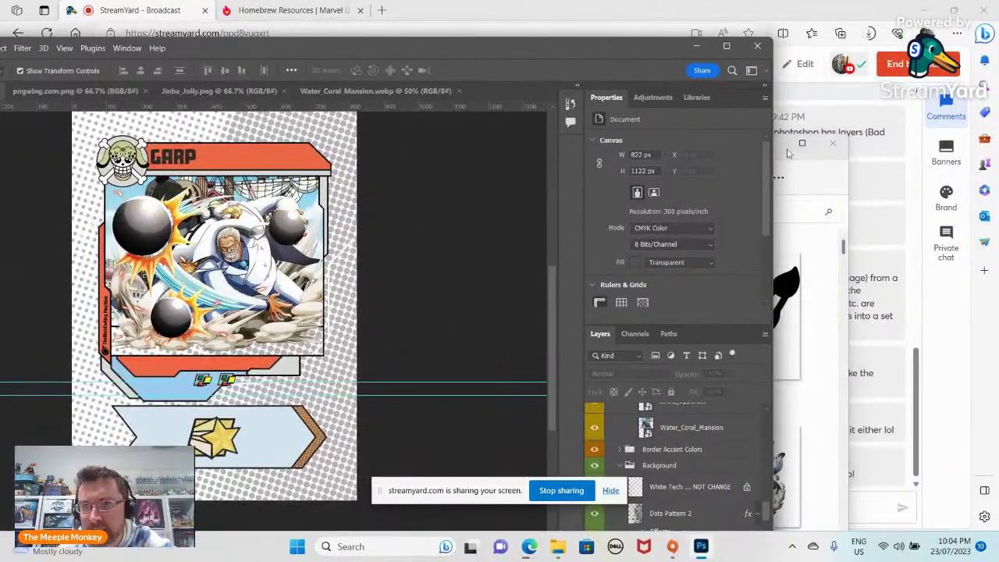
{"action": "left_click", "coordinate": [727, 122]}
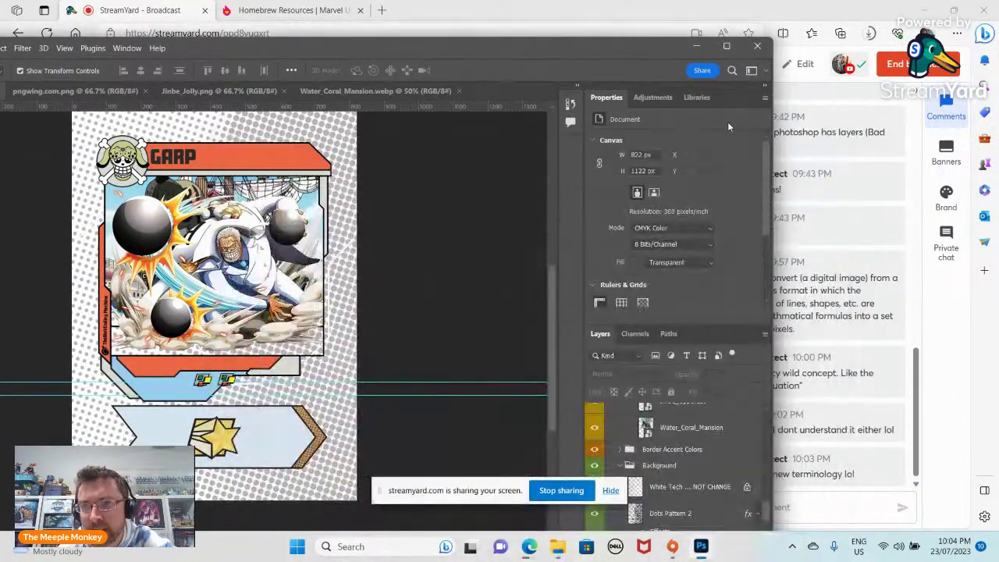
Reposition the editor window so the whole workspace is visible and expand the Border Accent Colors layer group.
{"action": "left_click_drag", "start_coordinate": [495, 50], "coordinate": [429, 44]}
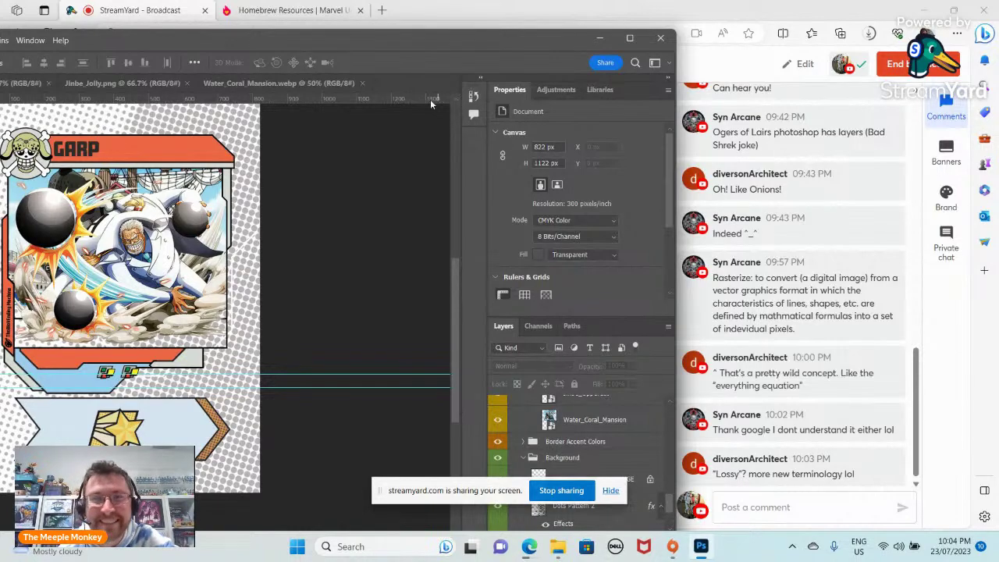
{"action": "left_click_drag", "start_coordinate": [342, 41], "coordinate": [626, 30]}
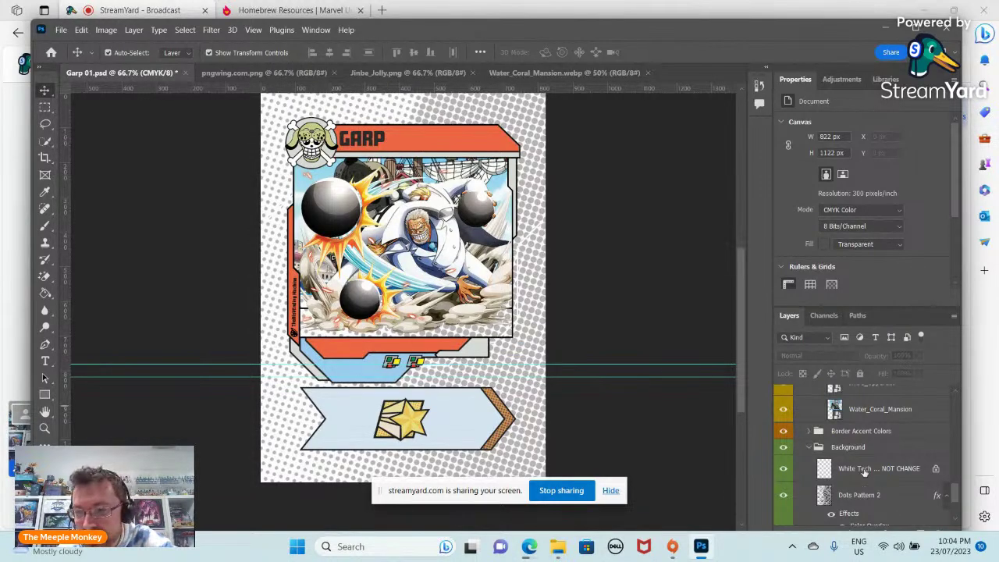
{"action": "left_click", "coordinate": [809, 431]}
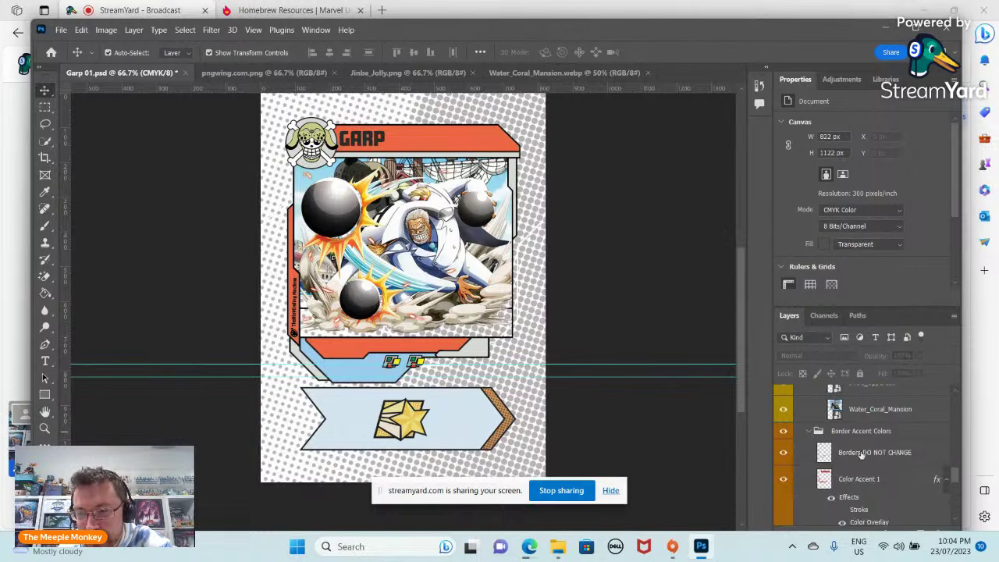
{"action": "scroll", "coordinate": [883, 465], "scroll_direction": "down", "scroll_amount": 2}
{"action": "scroll", "coordinate": [883, 465], "scroll_direction": "up", "scroll_amount": 2}
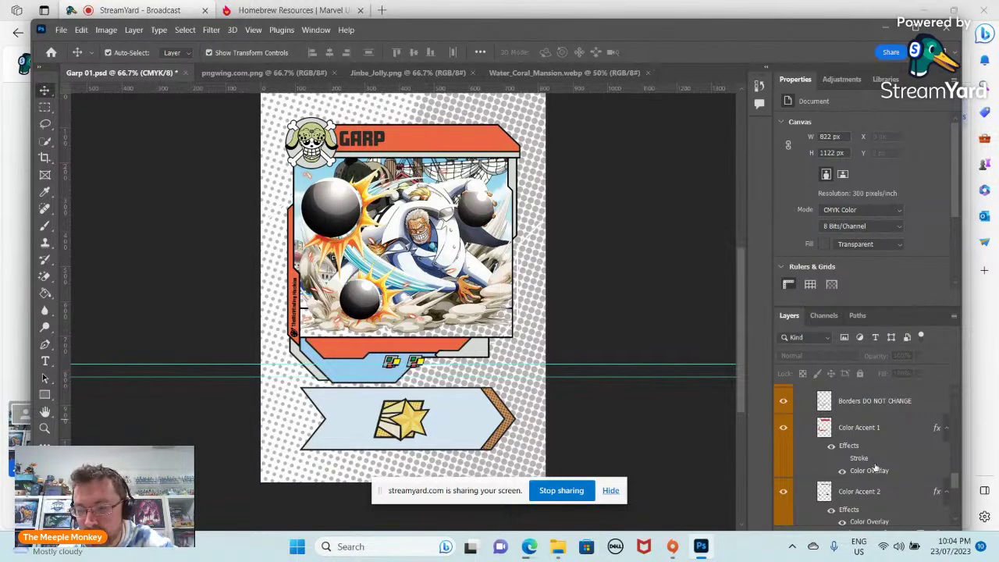
{"action": "scroll", "coordinate": [871, 466], "scroll_direction": "down", "scroll_amount": 2}
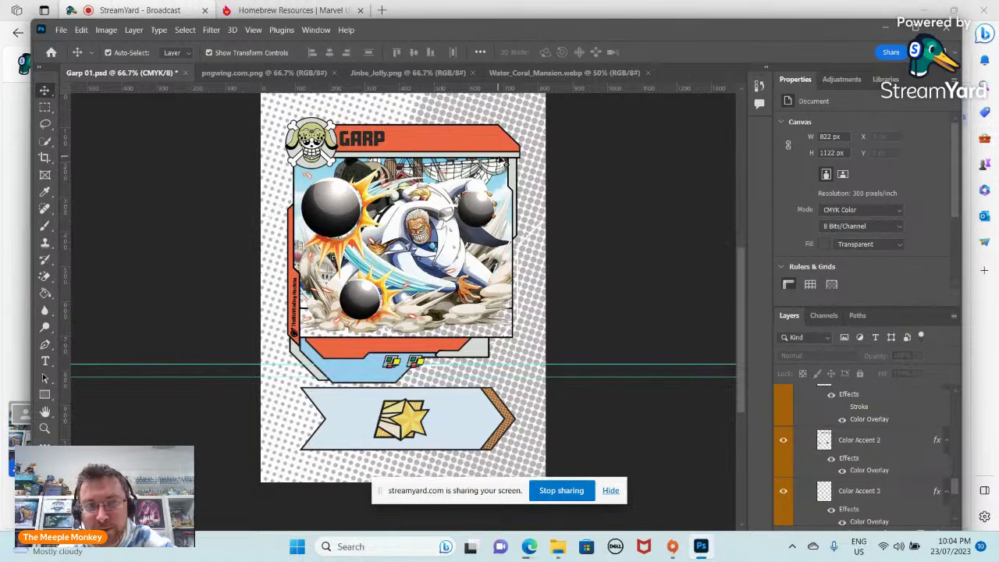
{"action": "scroll", "coordinate": [913, 475], "scroll_direction": "down", "scroll_amount": 1}
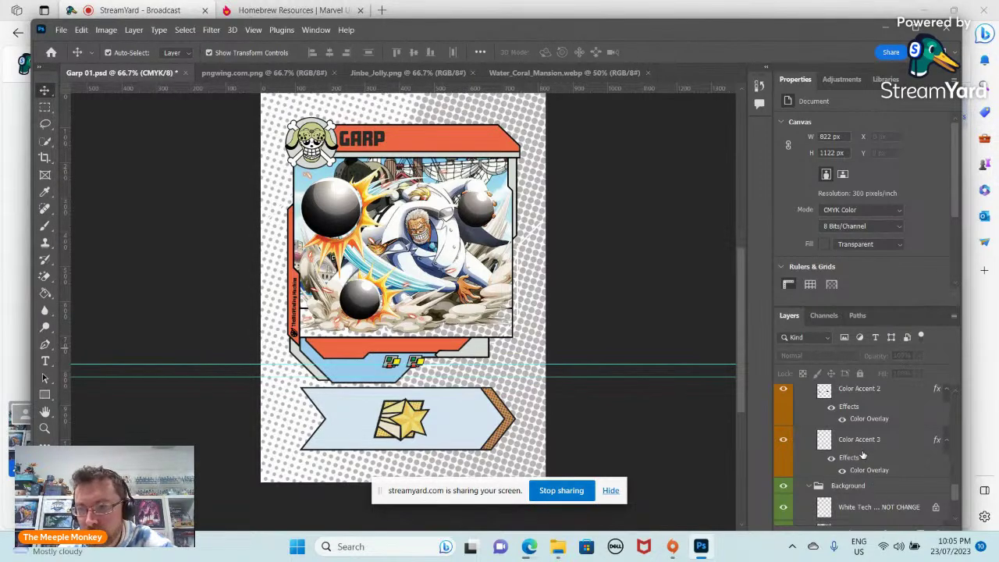
Change the Color Accent 1 layer's Color Overlay to white (ffffff) and apply the layer style.
{"action": "scroll", "coordinate": [863, 461], "scroll_direction": "up", "scroll_amount": 2}
{"action": "left_click", "coordinate": [866, 420]}
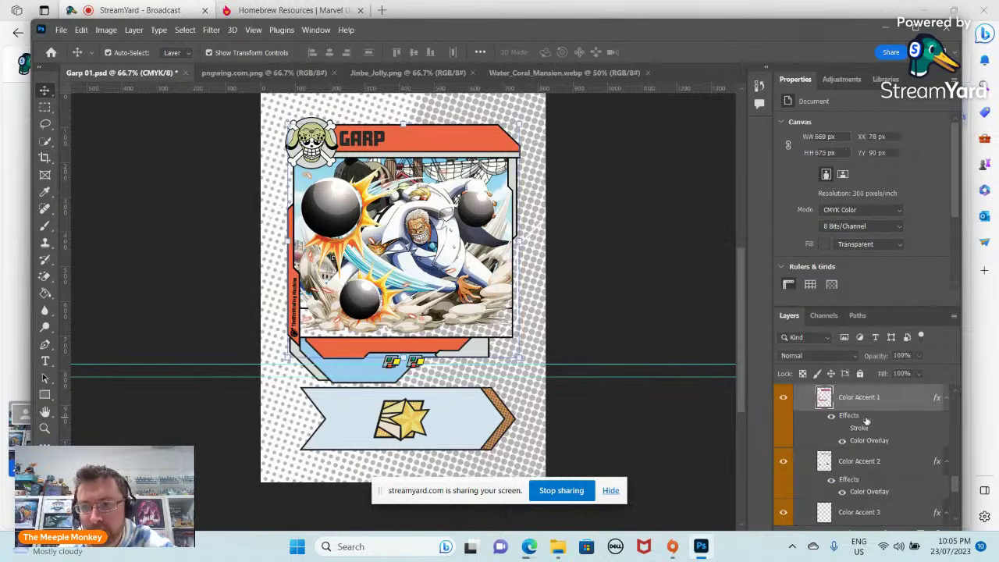
{"action": "double_click", "coordinate": [866, 420]}
{"action": "left_click", "coordinate": [876, 92]}
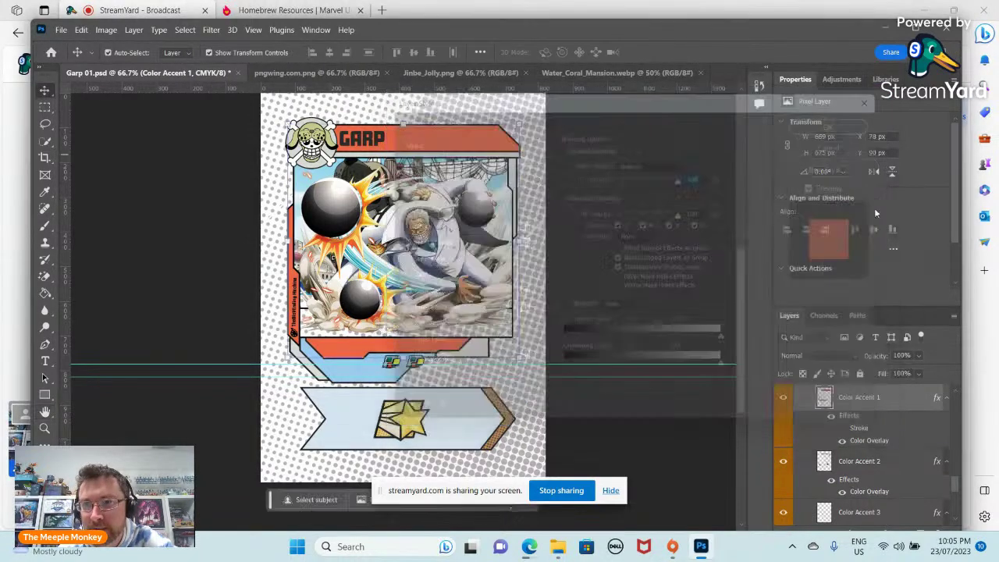
{"action": "double_click", "coordinate": [859, 441]}
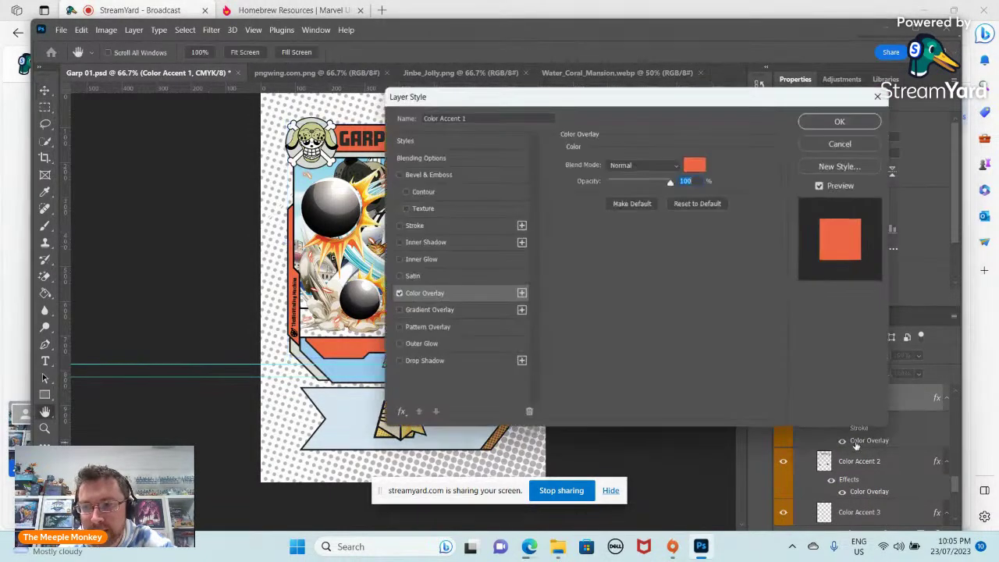
{"action": "left_click", "coordinate": [705, 165]}
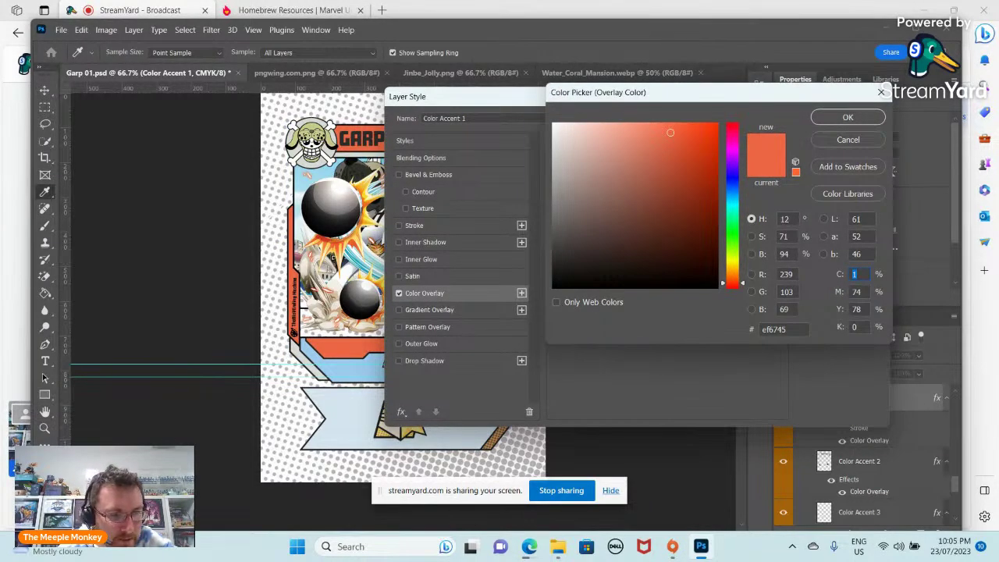
{"action": "left_click", "coordinate": [491, 468]}
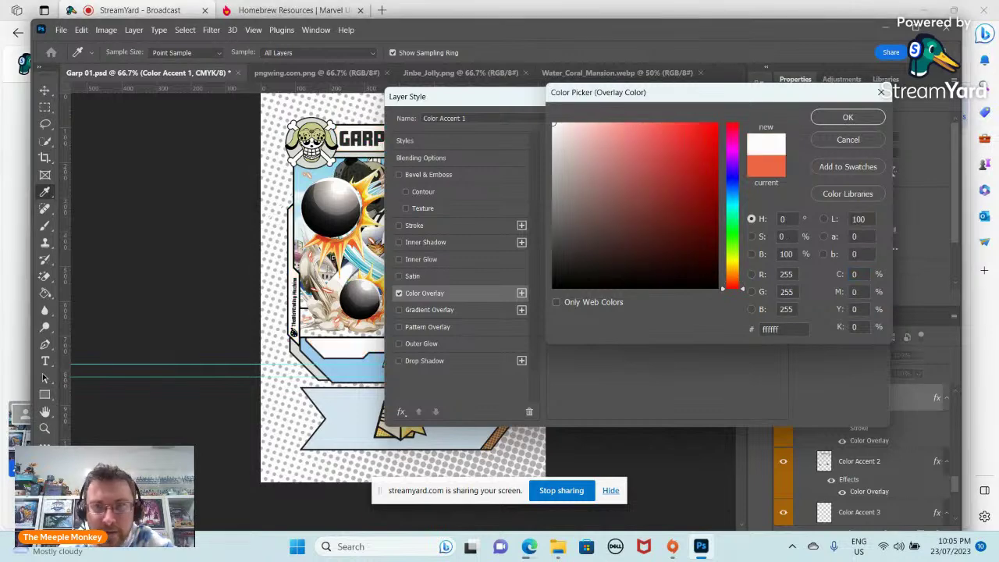
{"action": "left_click", "coordinate": [847, 118]}
{"action": "left_click", "coordinate": [841, 118]}
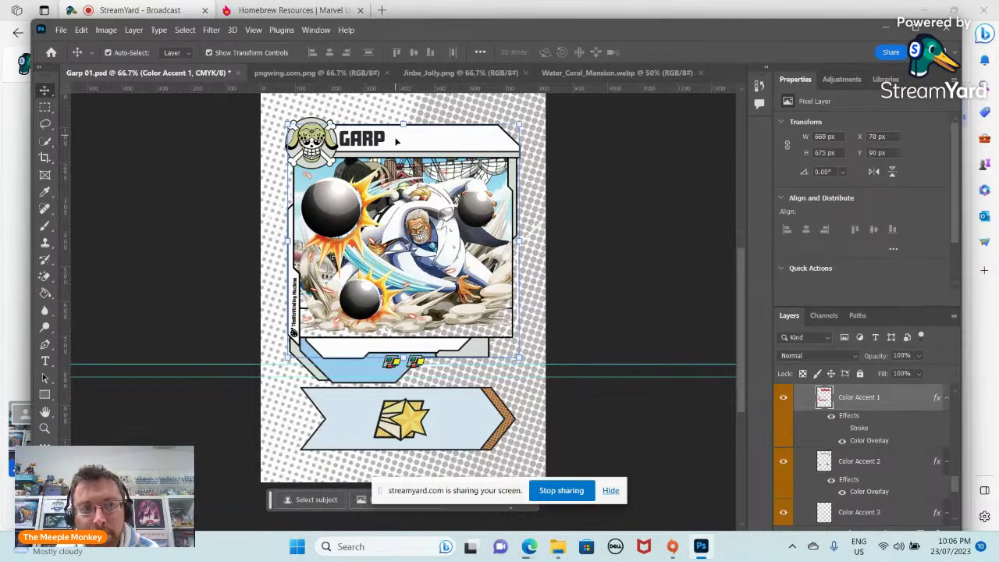
Change the Color Accent 2 layer's Color Overlay to the blue 6179b0 sampled from the character art and apply it.
{"action": "left_click", "coordinate": [863, 493]}
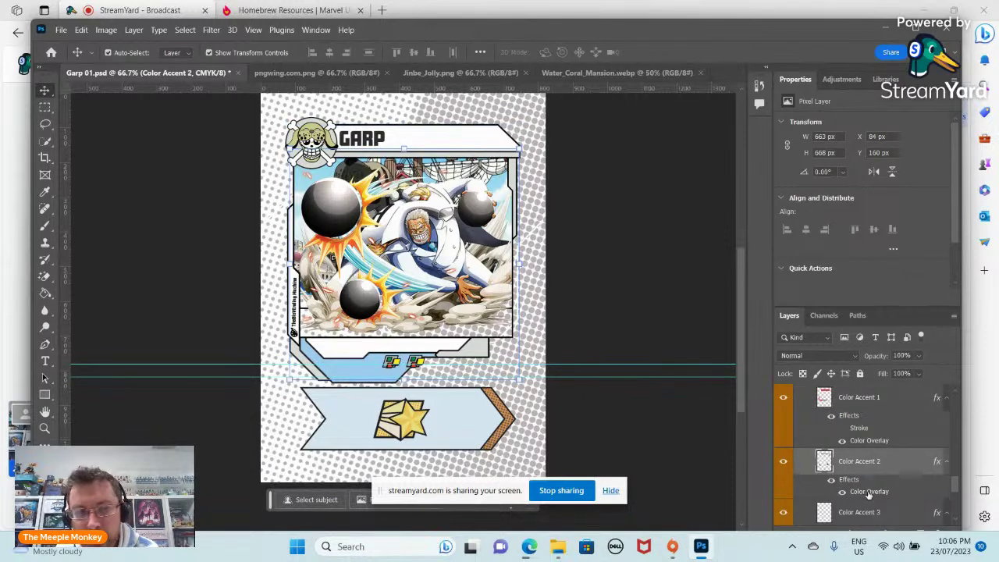
{"action": "double_click", "coordinate": [868, 492]}
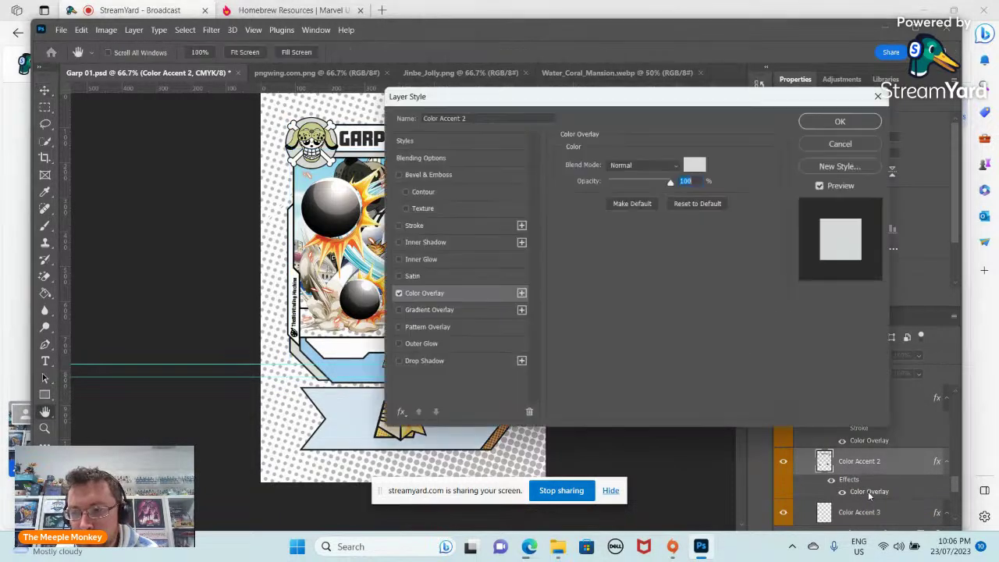
{"action": "left_click_drag", "start_coordinate": [707, 99], "coordinate": [779, 94]}
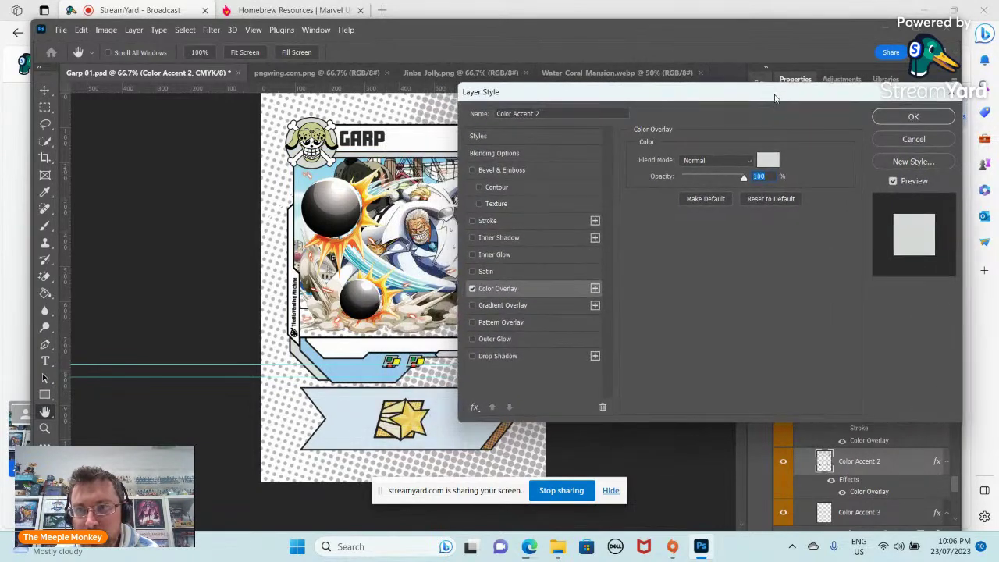
{"action": "left_click", "coordinate": [770, 163]}
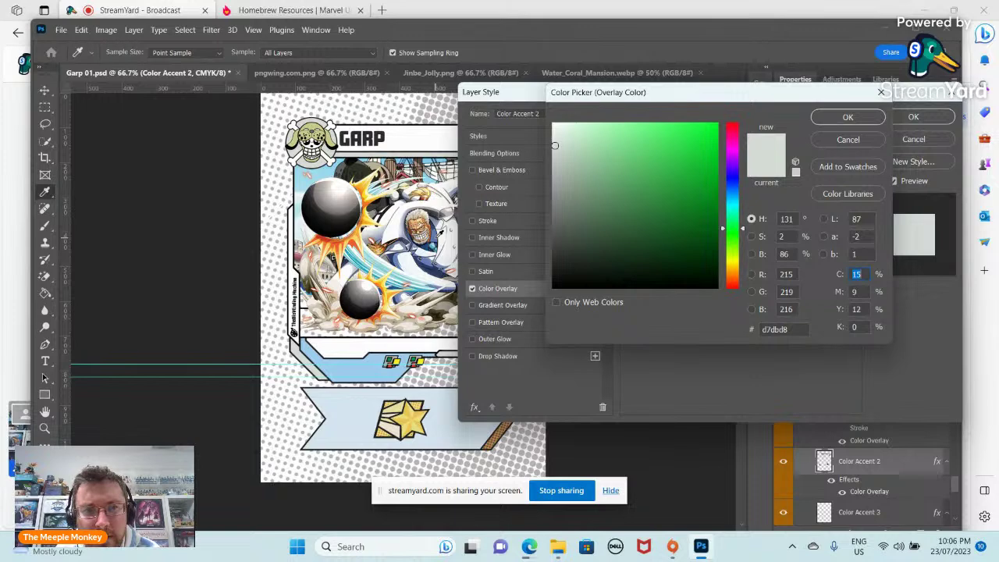
{"action": "left_click", "coordinate": [625, 171]}
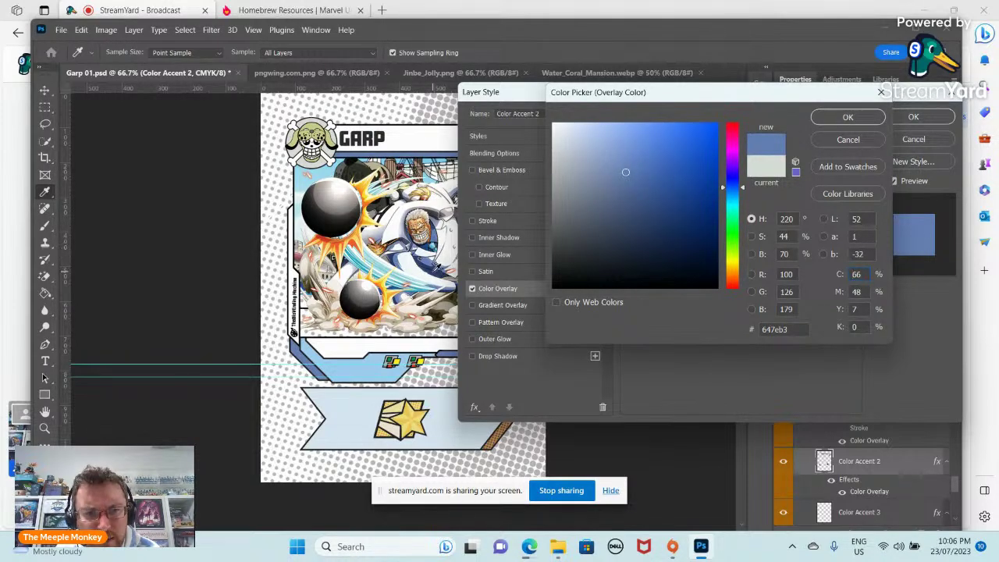
{"action": "left_click", "coordinate": [437, 268]}
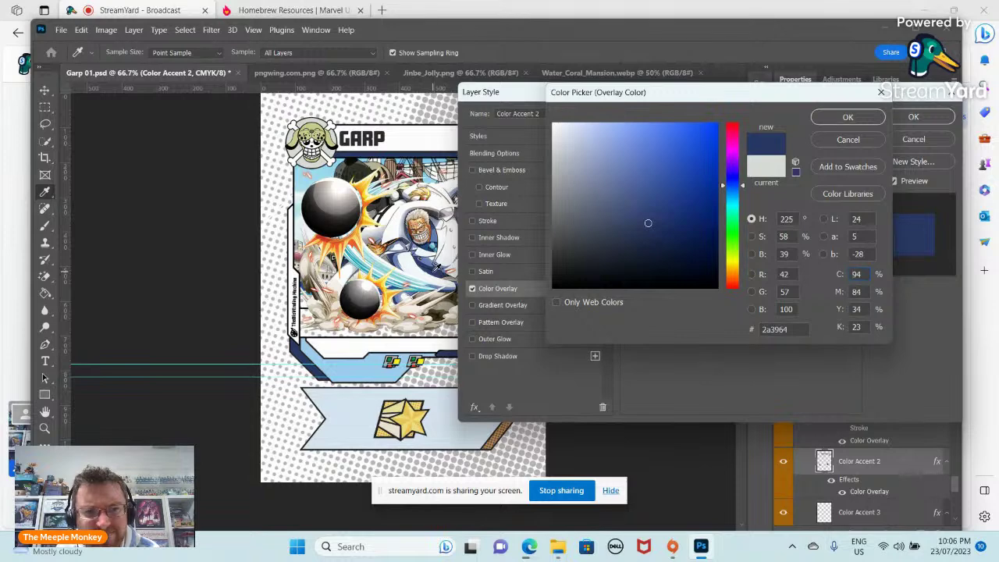
{"action": "left_click", "coordinate": [626, 174]}
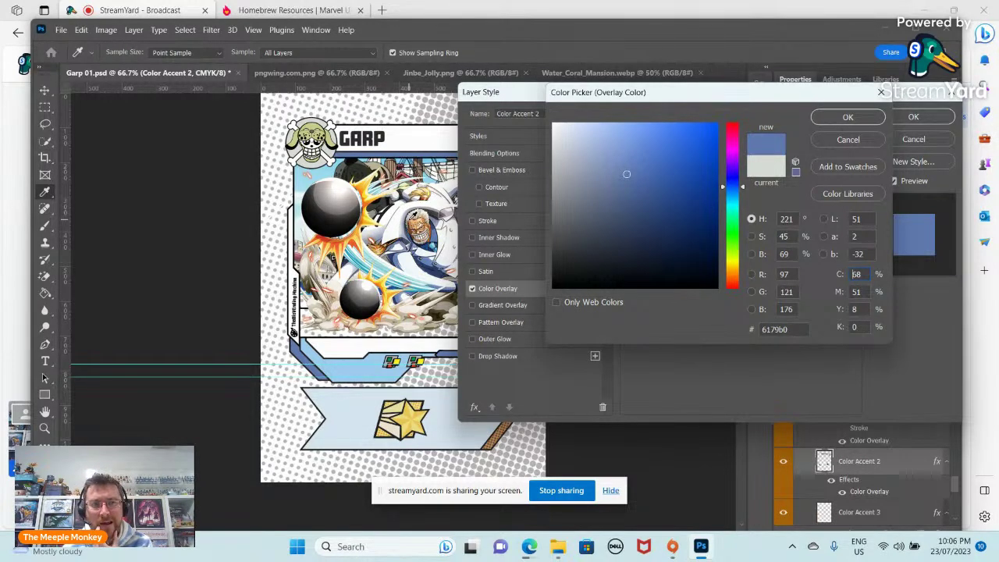
{"action": "left_click", "coordinate": [848, 118]}
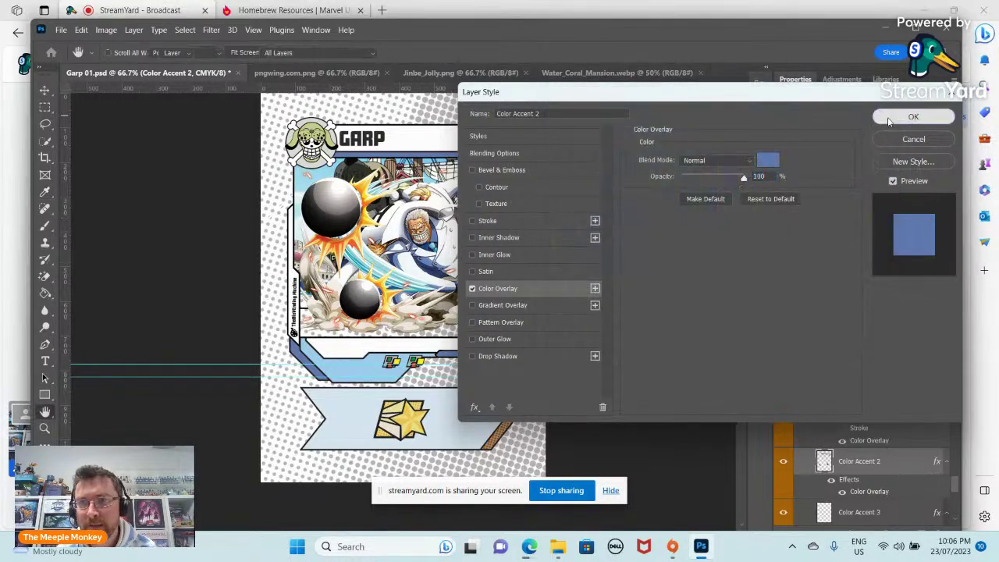
{"action": "left_click", "coordinate": [909, 117]}
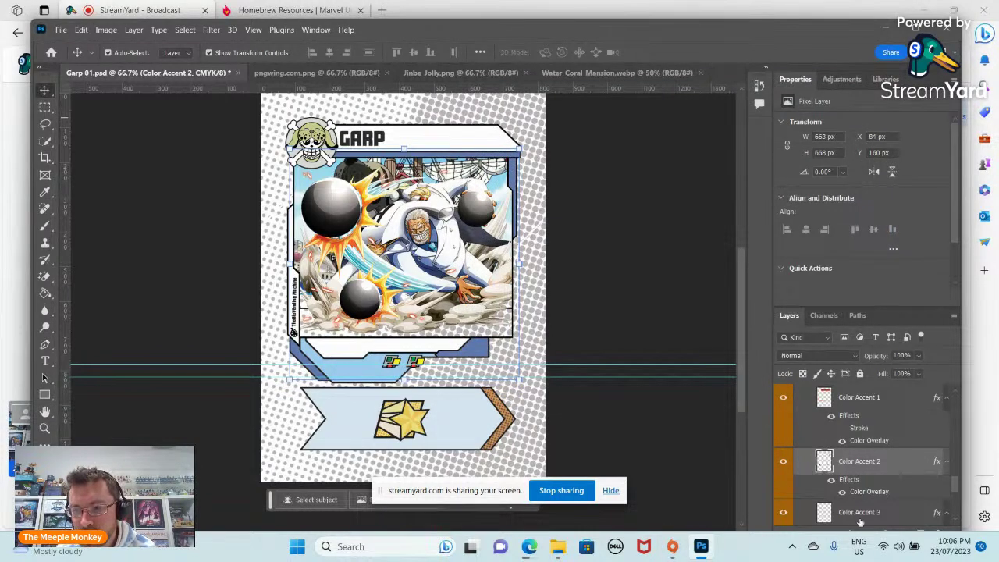
Change the Color Accent 3 layer's Color Overlay to the golden yellow f0ba4c and apply it.
{"action": "scroll", "coordinate": [858, 446], "scroll_direction": "down", "scroll_amount": 2}
{"action": "double_click", "coordinate": [858, 443]}
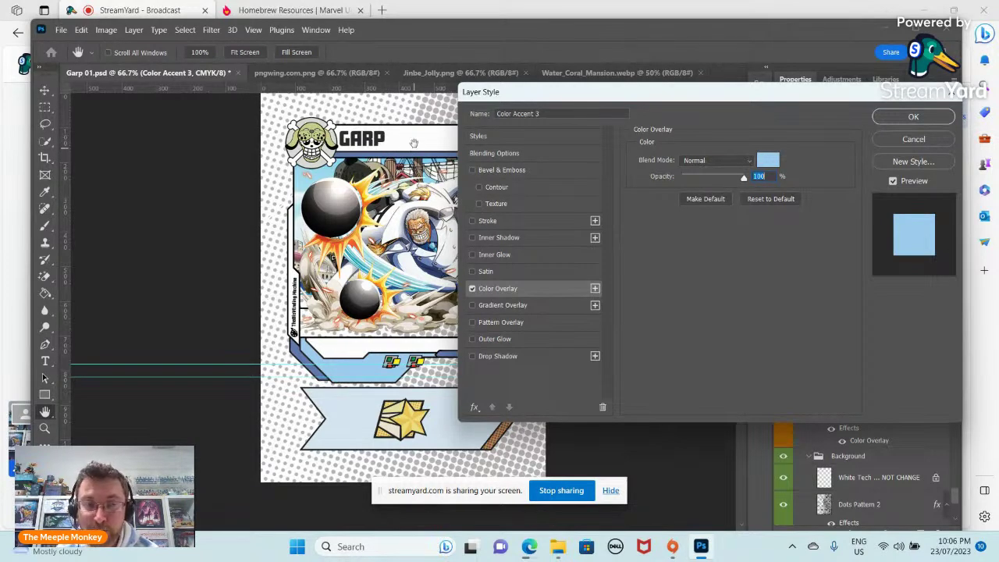
{"action": "left_click", "coordinate": [770, 161]}
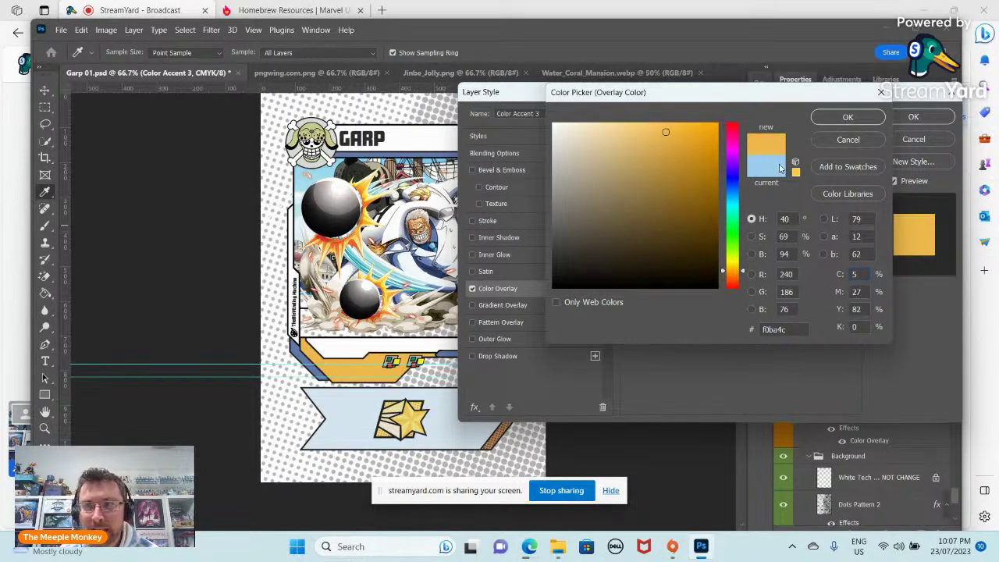
{"action": "left_click", "coordinate": [829, 118]}
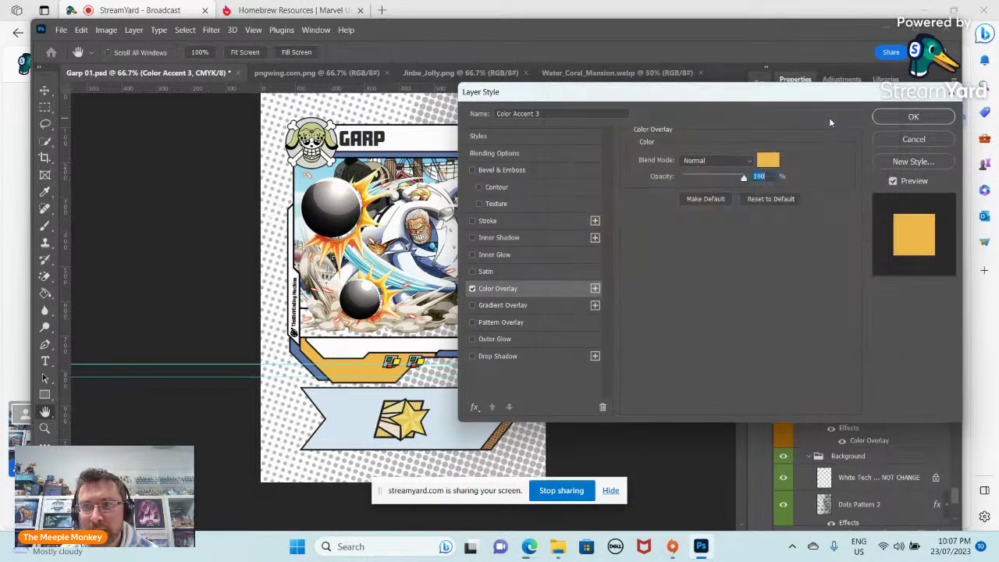
{"action": "left_click", "coordinate": [907, 119]}
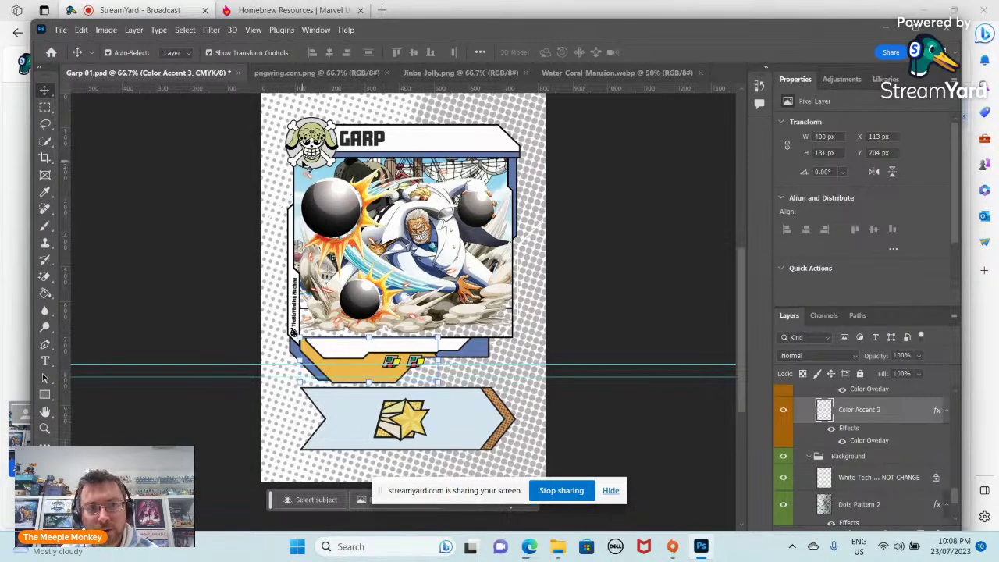
Change the Icon Background layer's Color Overlay to the border's blue 6179b0 and apply the layer style.
{"action": "scroll", "coordinate": [841, 469], "scroll_direction": "up", "scroll_amount": 3}
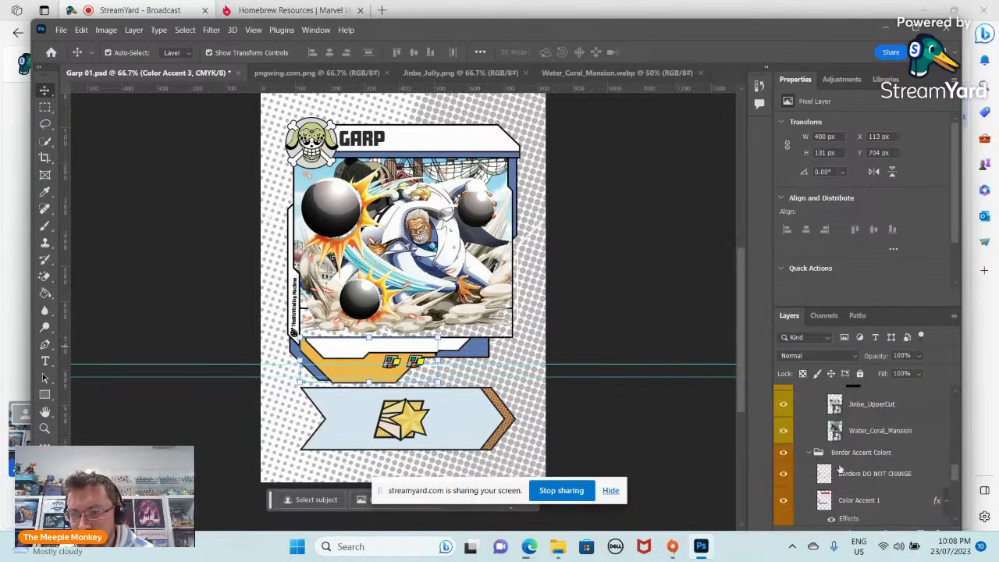
{"action": "scroll", "coordinate": [845, 460], "scroll_direction": "up", "scroll_amount": 4}
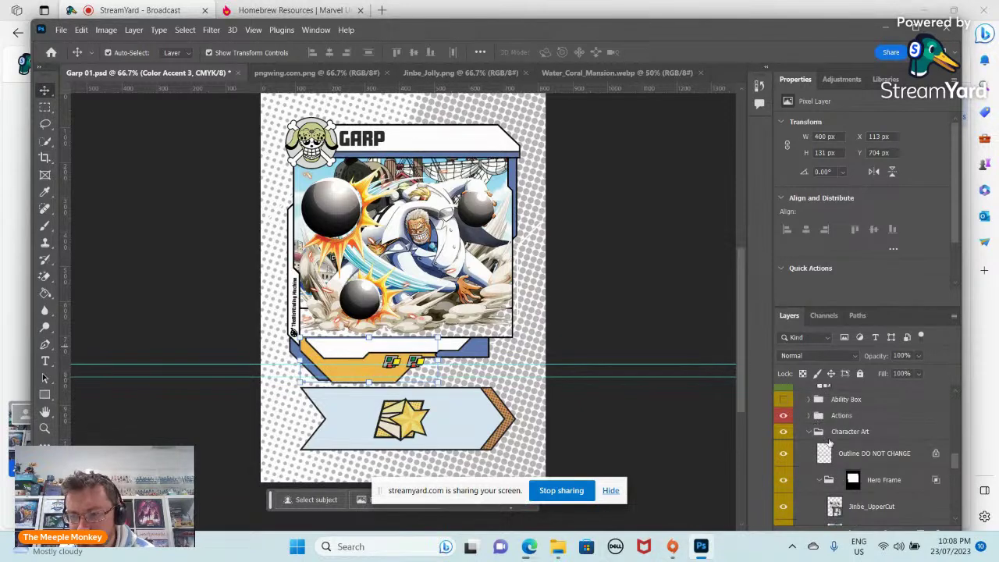
{"action": "scroll", "coordinate": [829, 459], "scroll_direction": "down", "scroll_amount": 5}
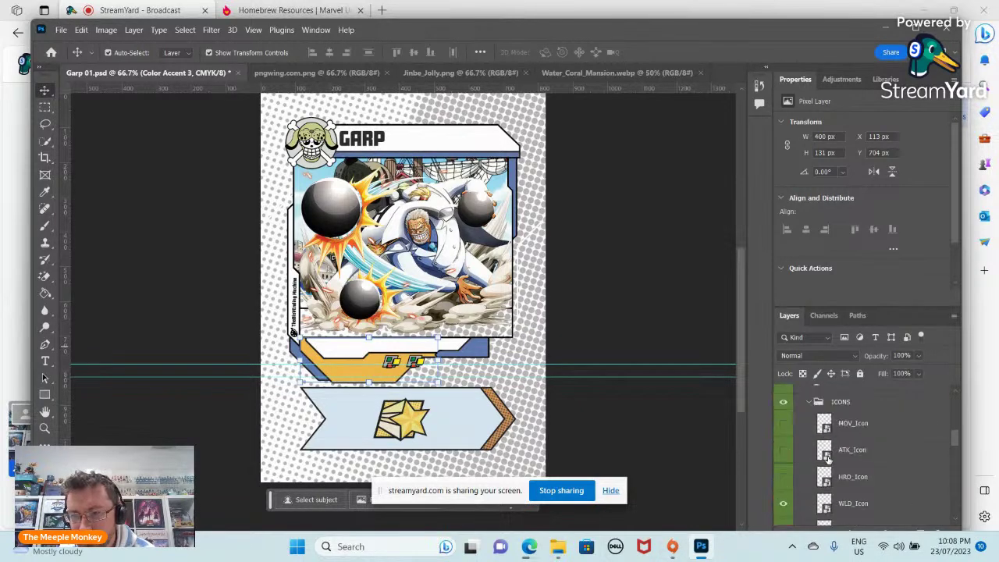
{"action": "scroll", "coordinate": [829, 459], "scroll_direction": "up", "scroll_amount": 3}
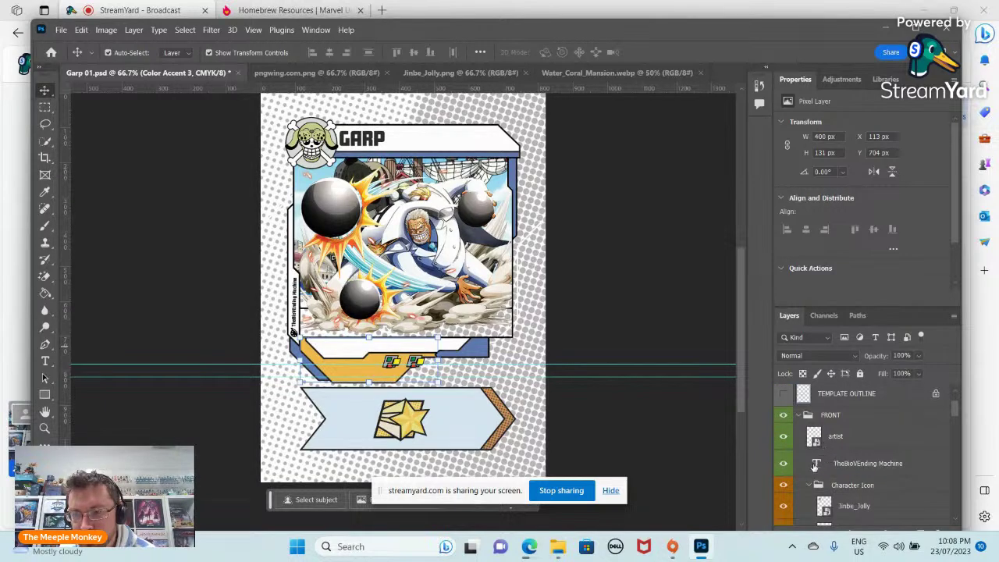
{"action": "scroll", "coordinate": [815, 466], "scroll_direction": "down", "scroll_amount": 4}
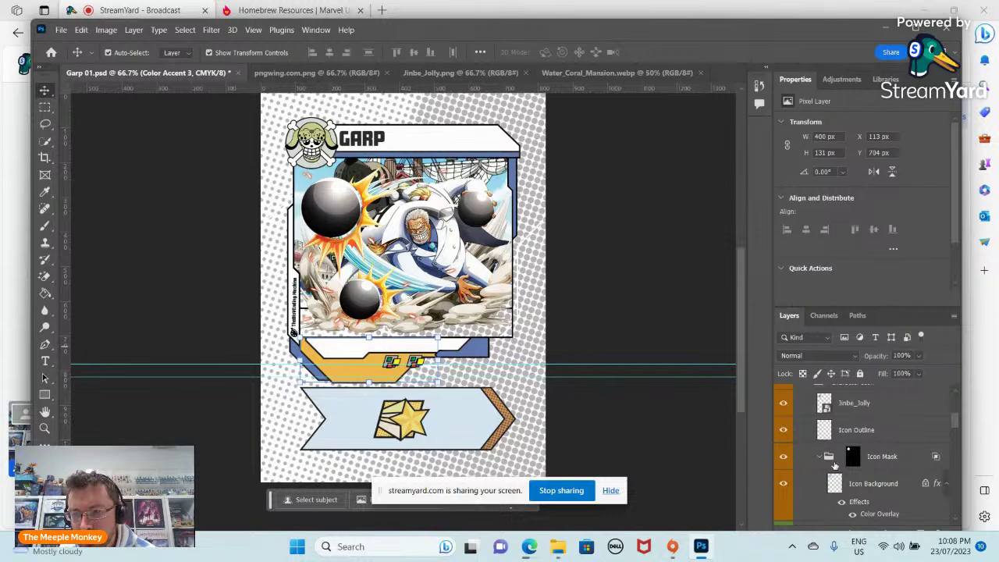
{"action": "scroll", "coordinate": [838, 478], "scroll_direction": "down", "scroll_amount": 2}
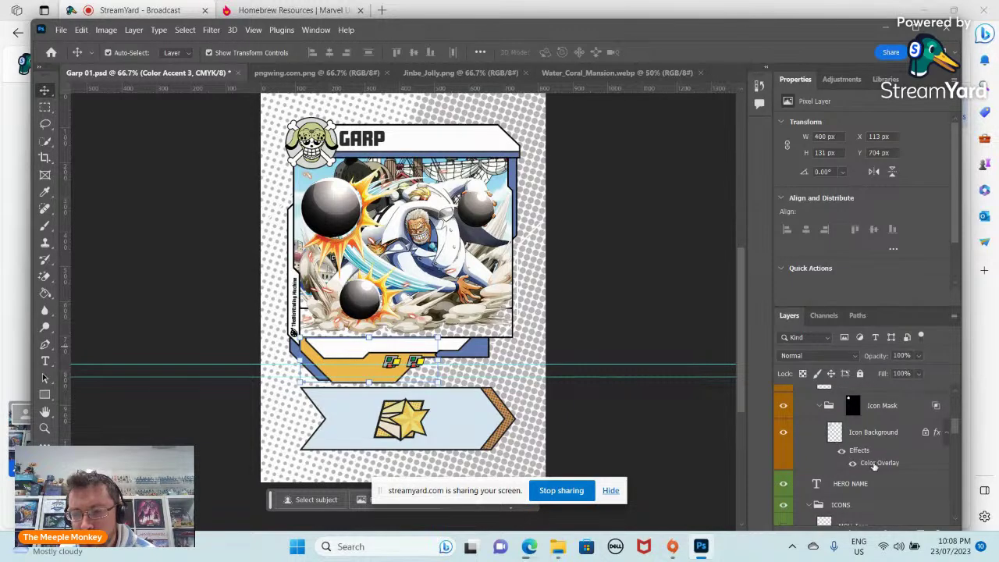
{"action": "double_click", "coordinate": [874, 464]}
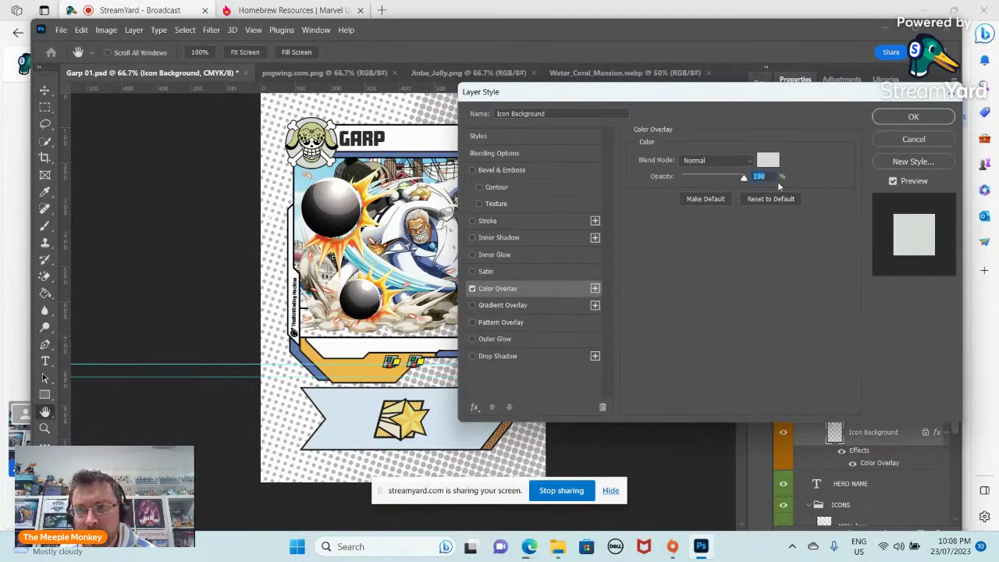
{"action": "left_click", "coordinate": [768, 162]}
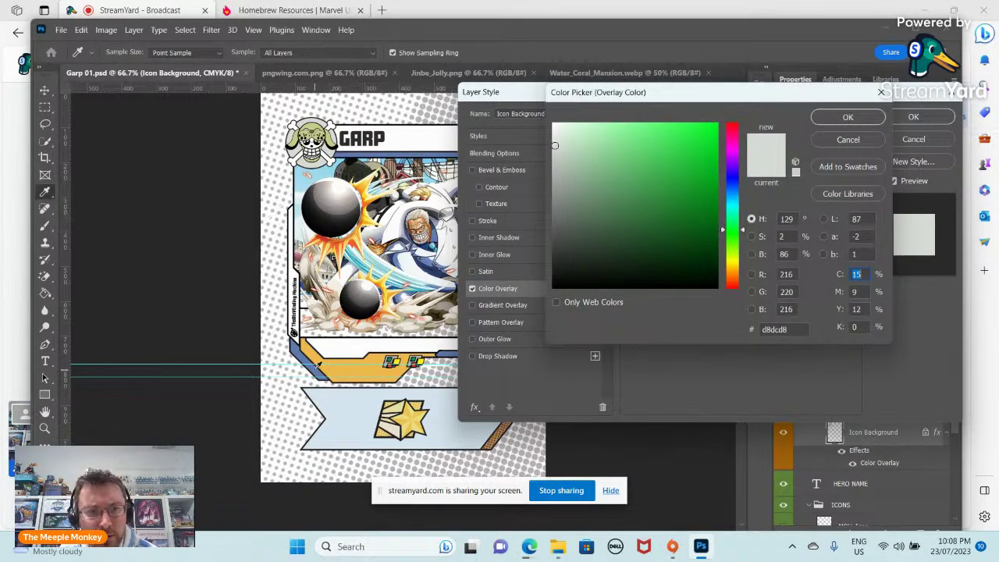
{"action": "left_click", "coordinate": [394, 175]}
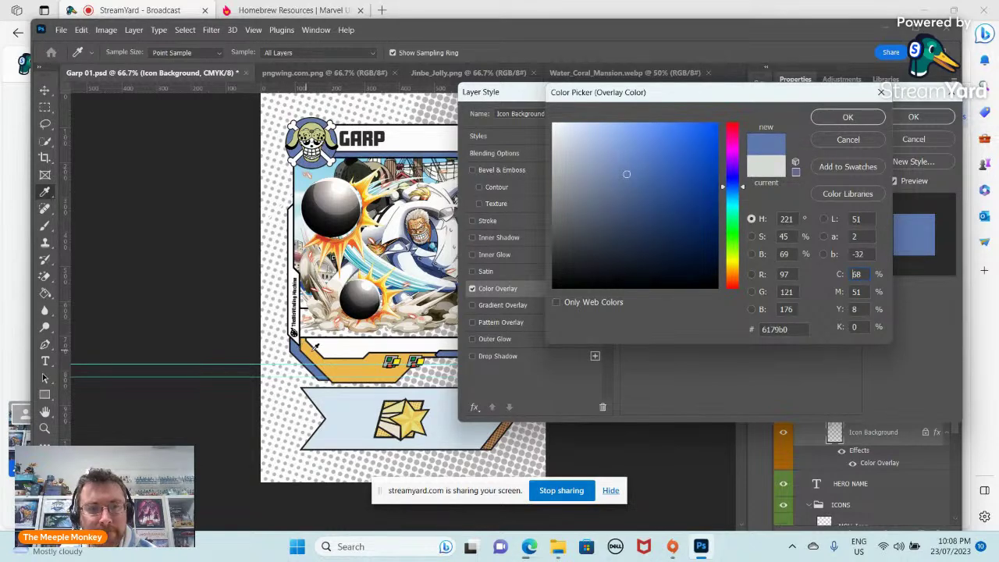
{"action": "left_click", "coordinate": [378, 360]}
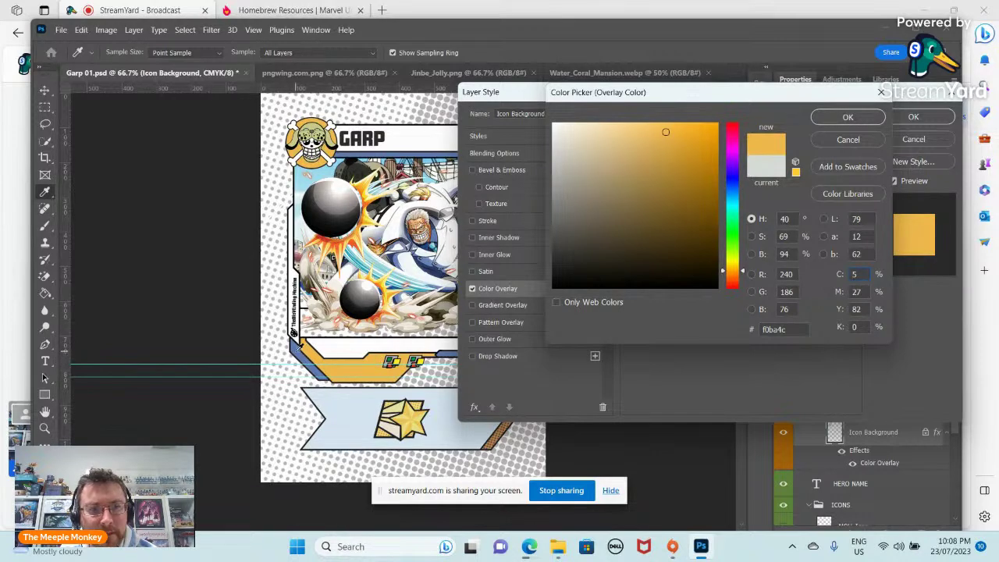
{"action": "left_click", "coordinate": [395, 176]}
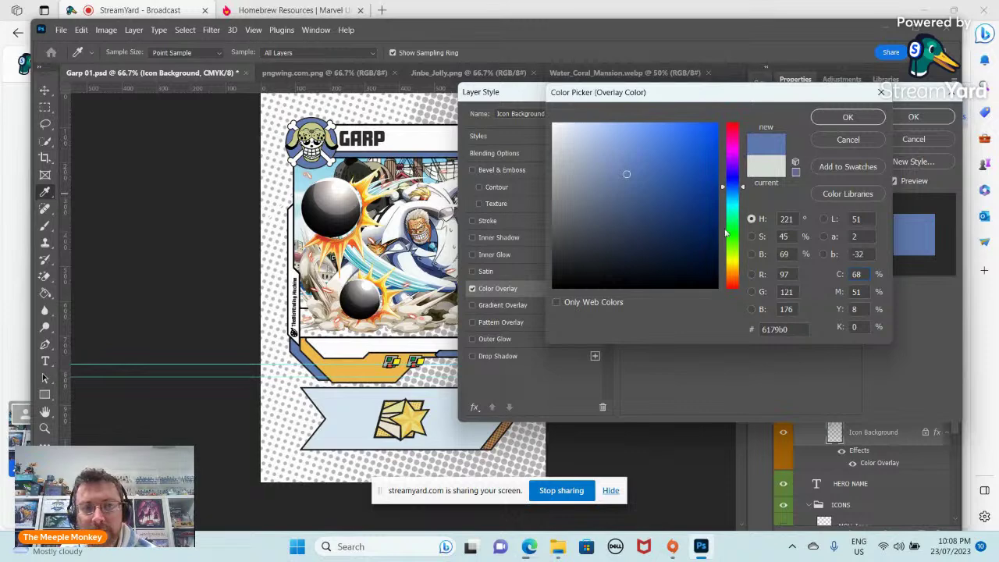
{"action": "left_click", "coordinate": [847, 118]}
{"action": "key", "text": "Return"}
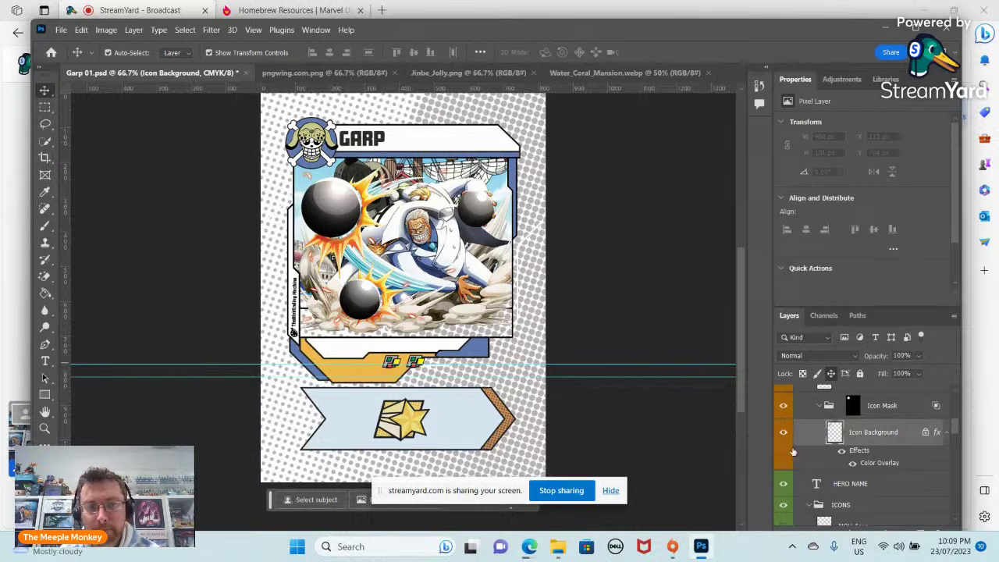
Collapse the Character Icon, ICONS and Border Accent Colors layer groups and select the Background group.
{"action": "scroll", "coordinate": [804, 422], "scroll_direction": "up", "scroll_amount": 3}
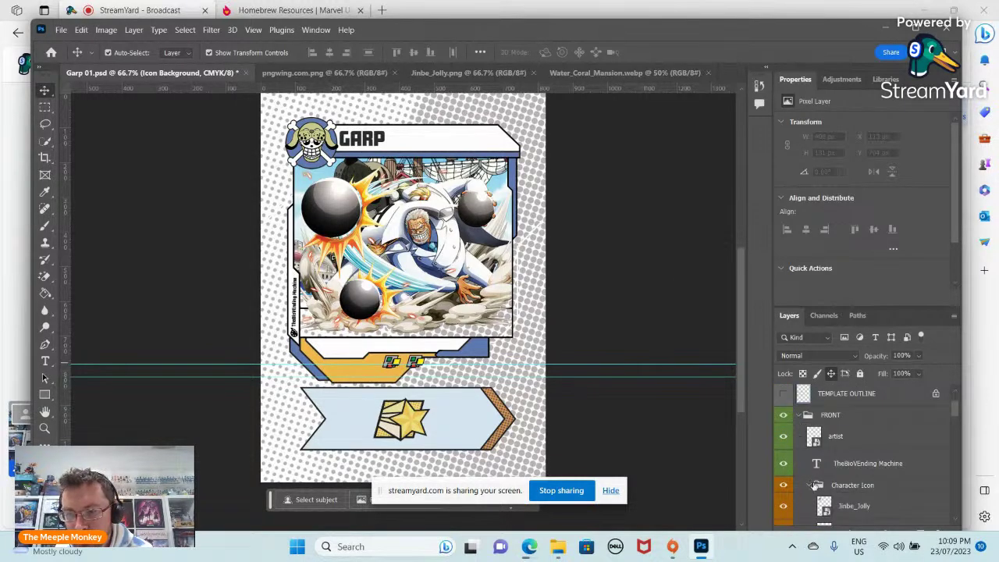
{"action": "left_click", "coordinate": [810, 487]}
{"action": "scroll", "coordinate": [810, 476], "scroll_direction": "down", "scroll_amount": 3}
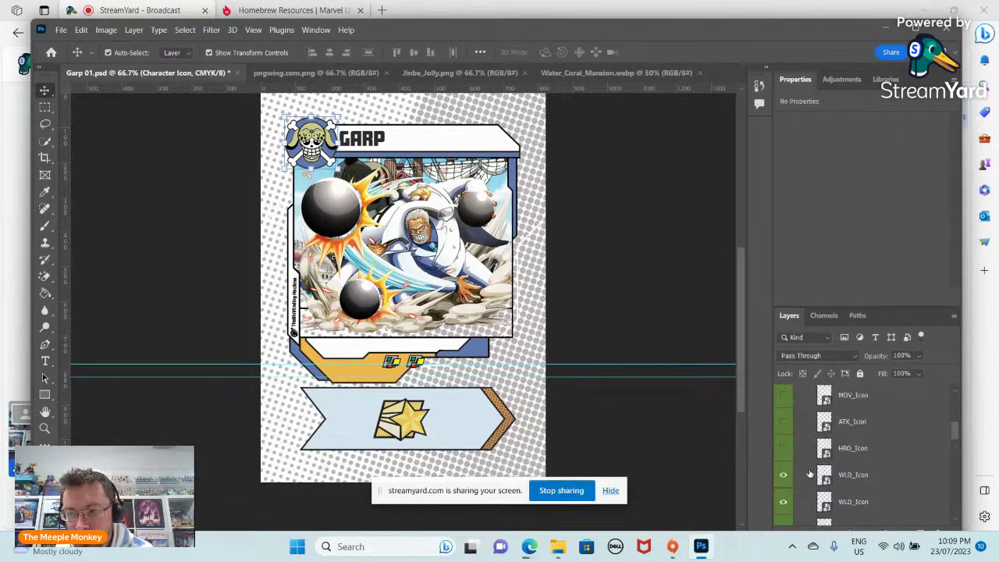
{"action": "scroll", "coordinate": [807, 462], "scroll_direction": "up", "scroll_amount": 3}
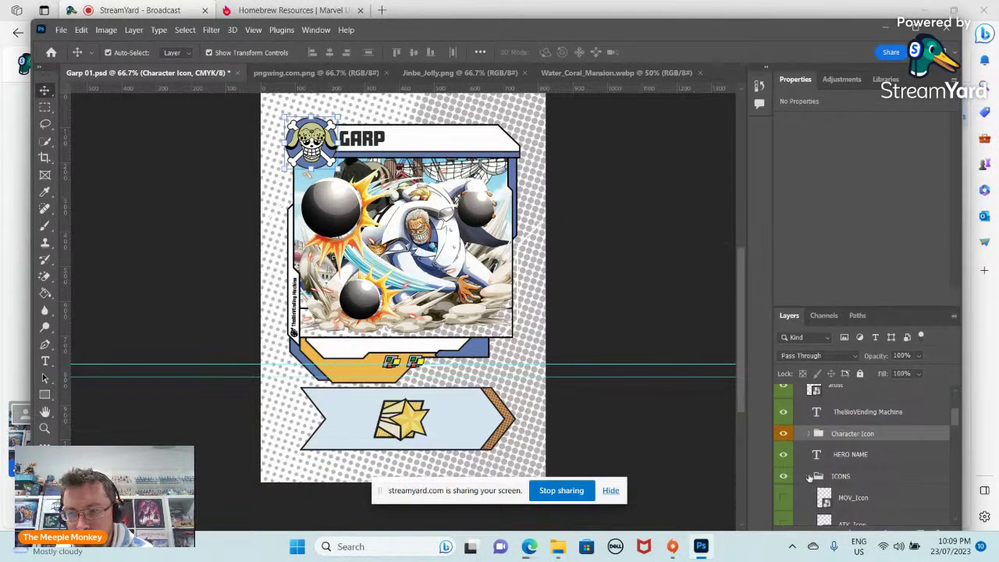
{"action": "left_click", "coordinate": [809, 476]}
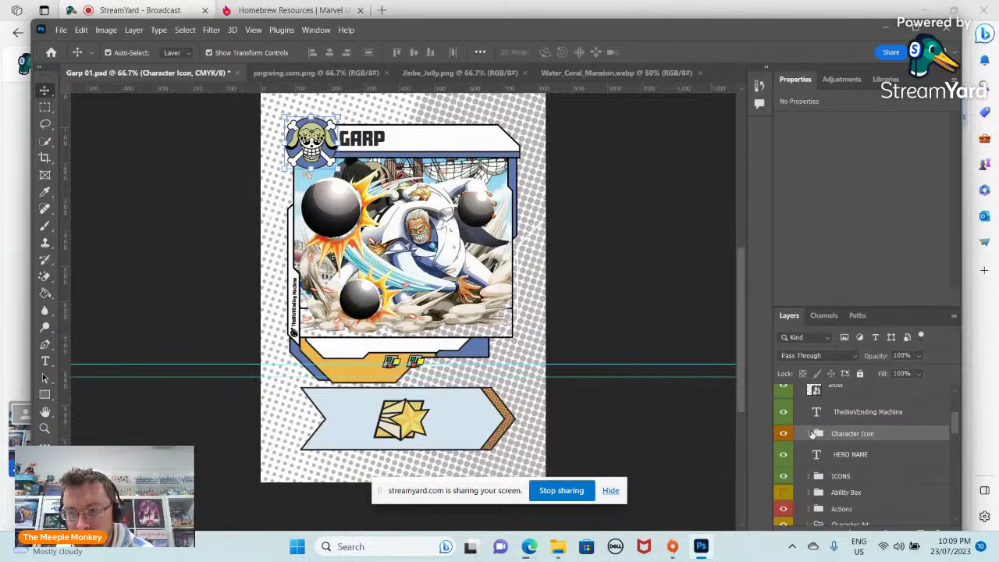
{"action": "scroll", "coordinate": [810, 435], "scroll_direction": "down", "scroll_amount": 5}
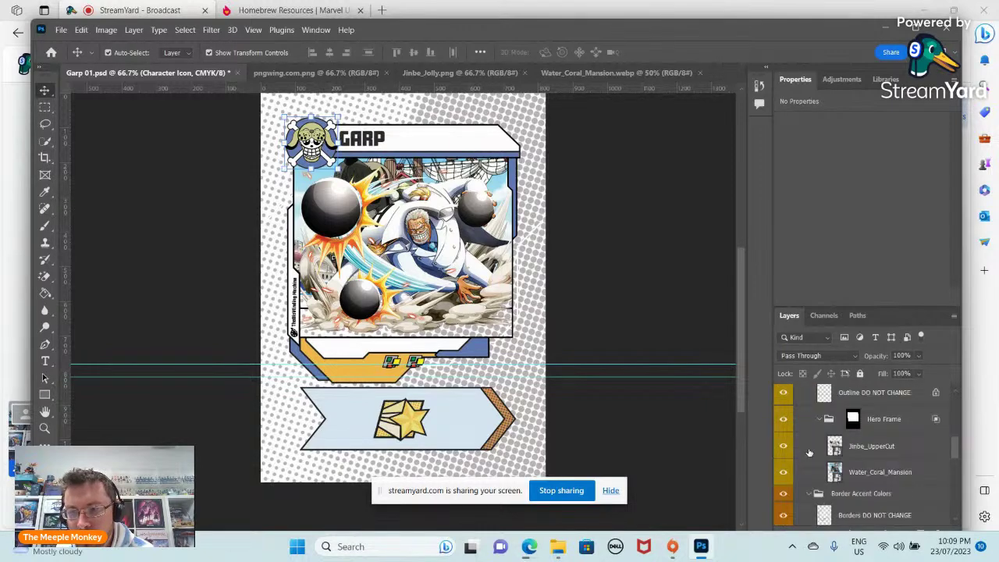
{"action": "left_click", "coordinate": [809, 494]}
{"action": "scroll", "coordinate": [810, 488], "scroll_direction": "down", "scroll_amount": 2}
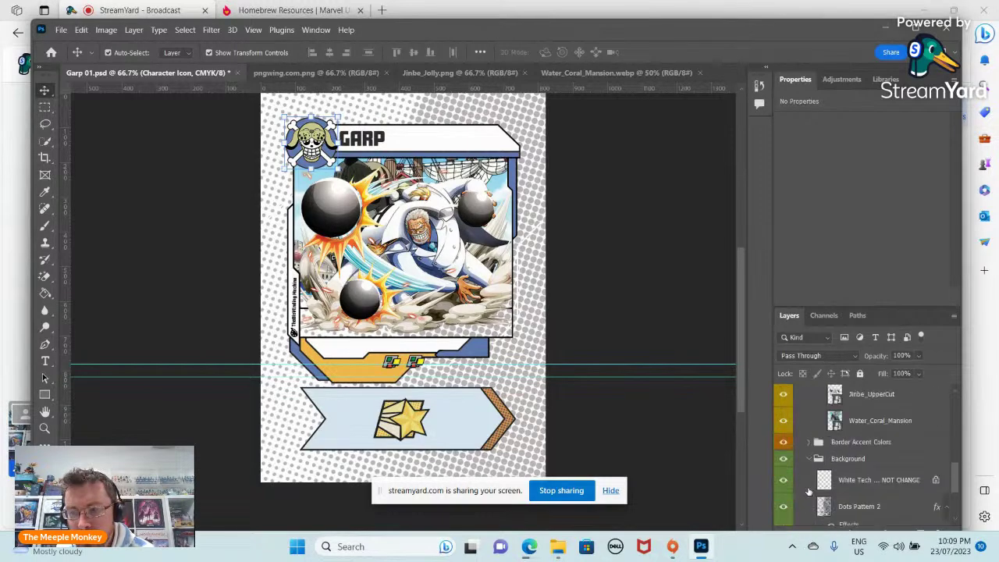
{"action": "left_click", "coordinate": [807, 461]}
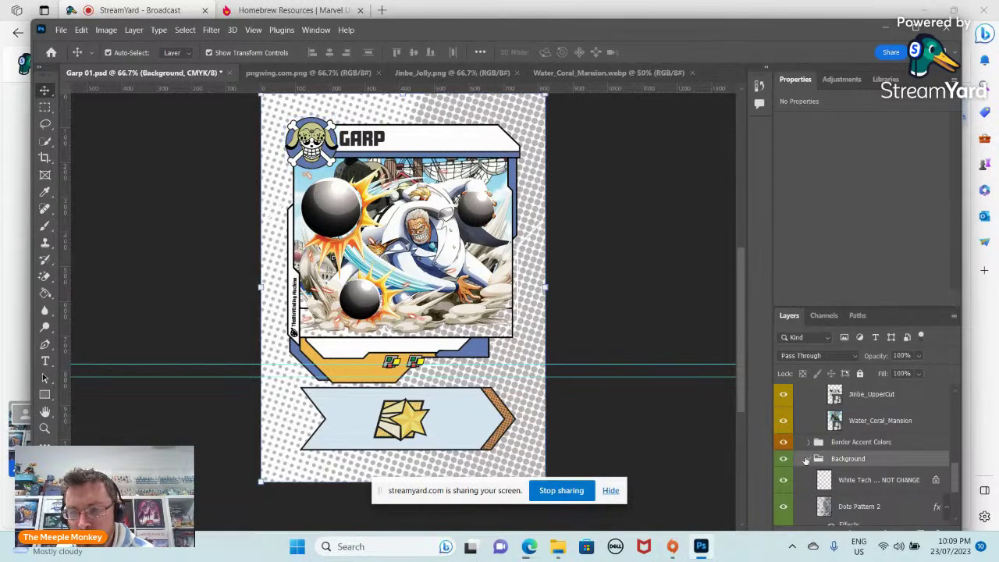
Make the Ability Box layer group visible on the card and expand it.
{"action": "scroll", "coordinate": [805, 461], "scroll_direction": "up", "scroll_amount": 4}
{"action": "scroll", "coordinate": [810, 433], "scroll_direction": "up", "scroll_amount": 2}
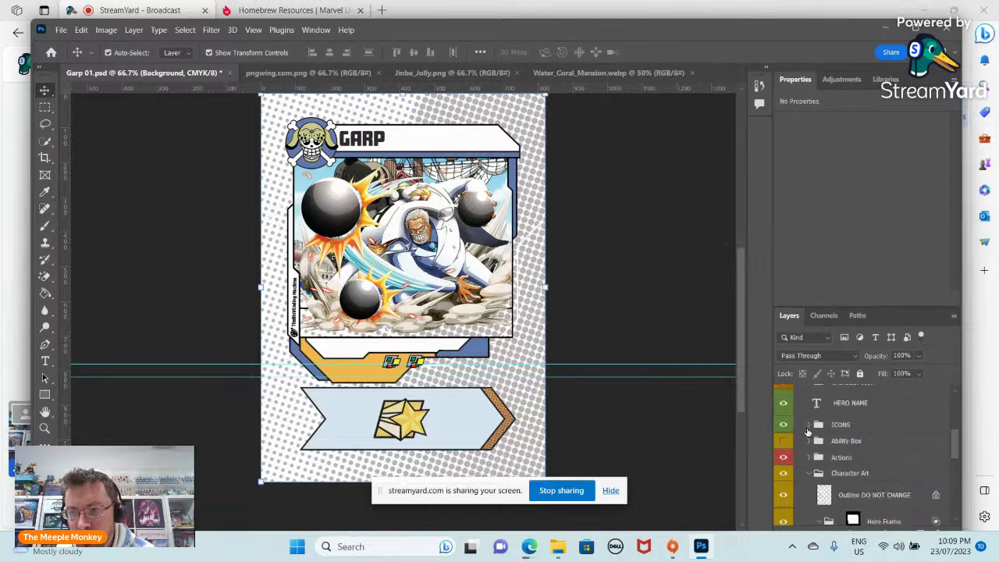
{"action": "left_click", "coordinate": [784, 442]}
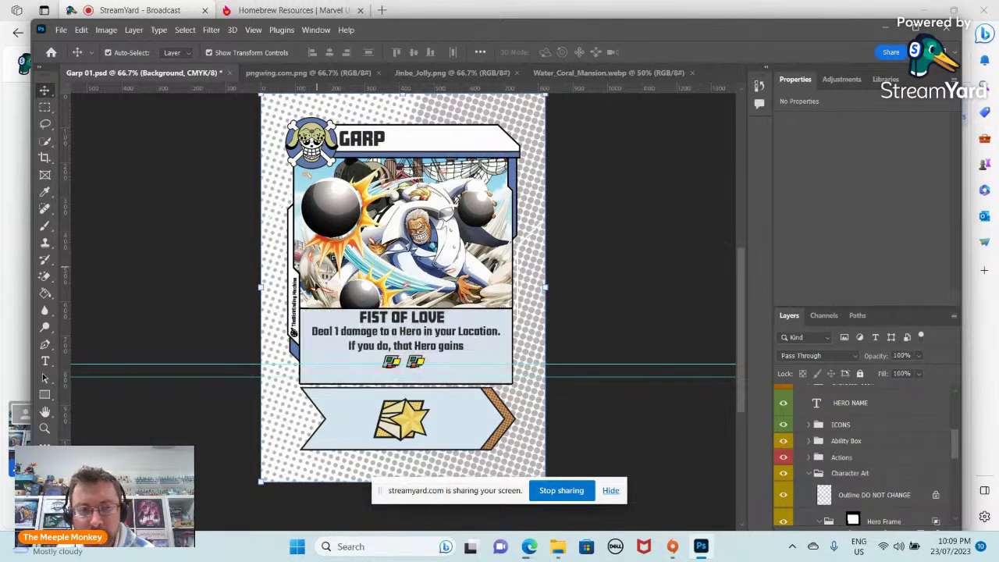
{"action": "left_click", "coordinate": [809, 440]}
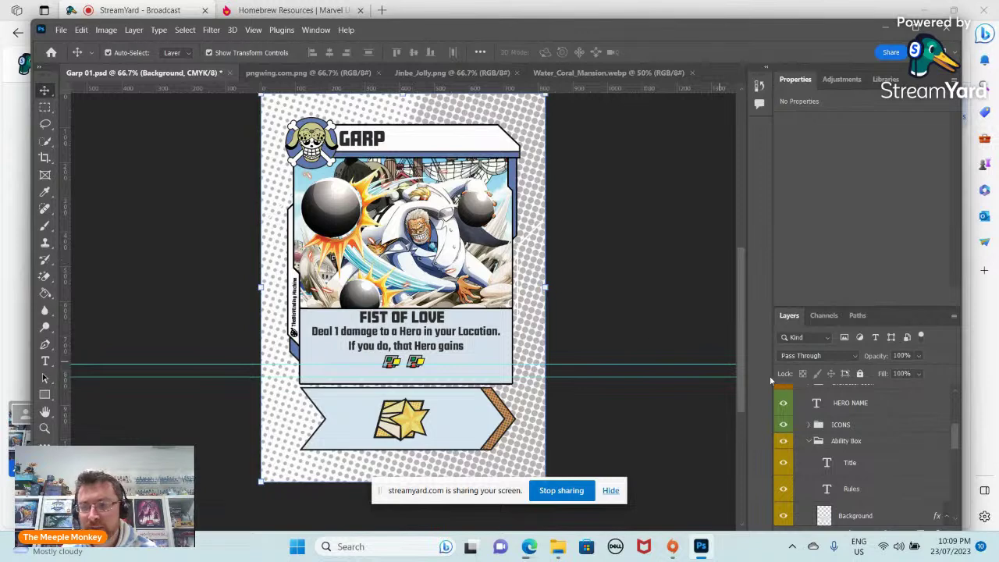
Replace the ability box's Title text with "CANNONBALL TOSS".
{"action": "double_click", "coordinate": [828, 464]}
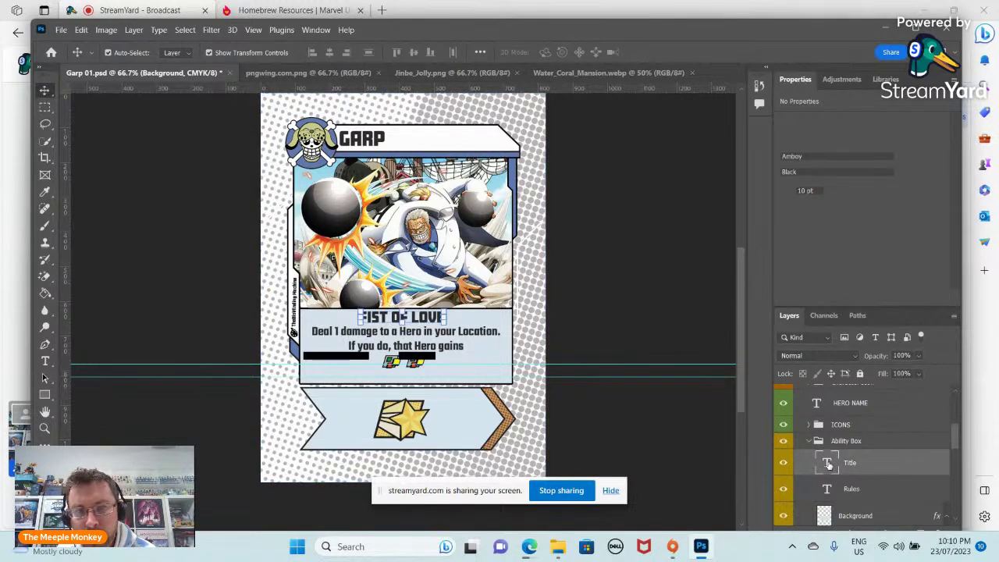
{"action": "type", "text": "CANNON"}
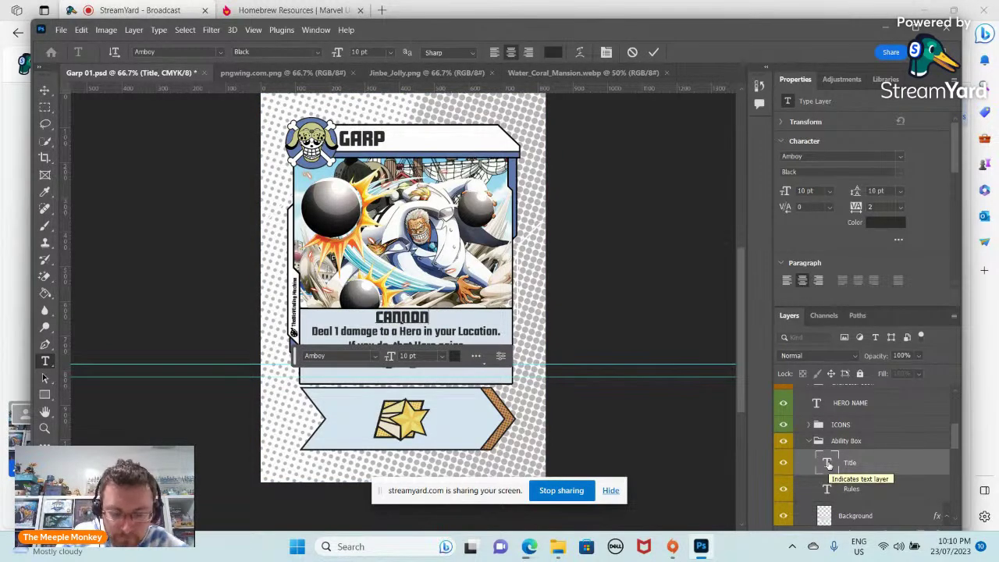
{"action": "type", "text": "BALL"}
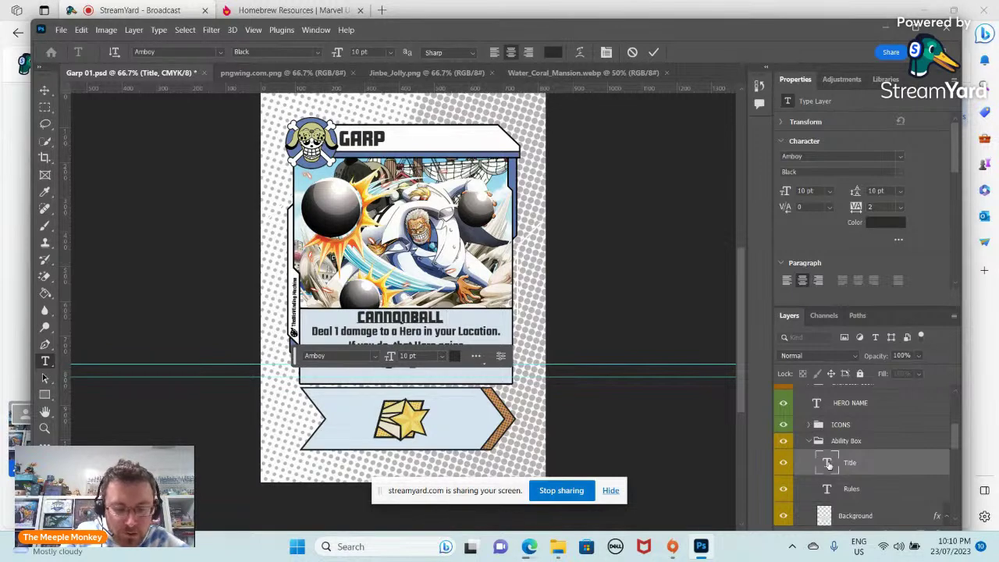
{"action": "type", "text": " TOSS"}
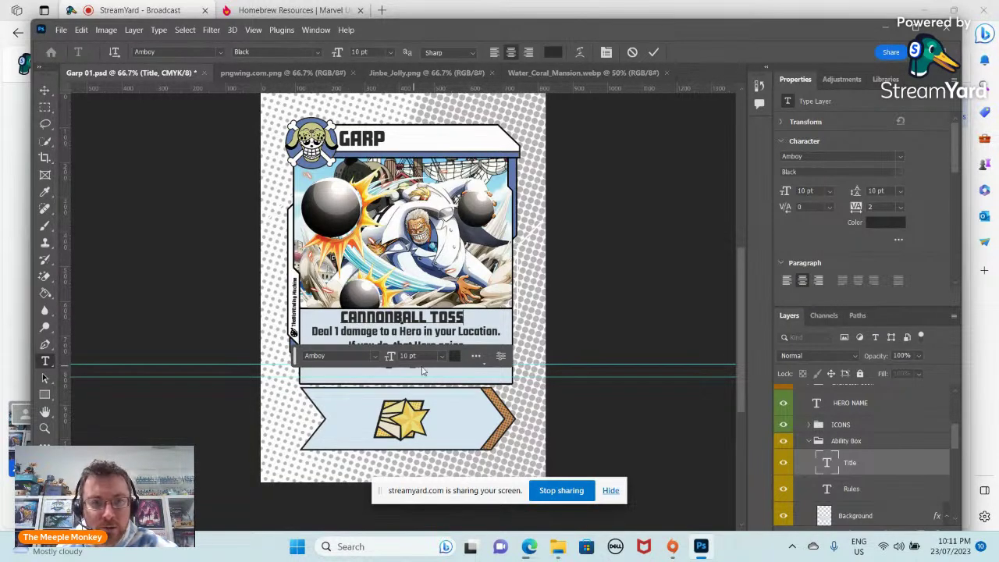
Replace the ability box's Rules text with "in each other Location.".
{"action": "left_click", "coordinate": [827, 490]}
{"action": "double_click", "coordinate": [827, 490]}
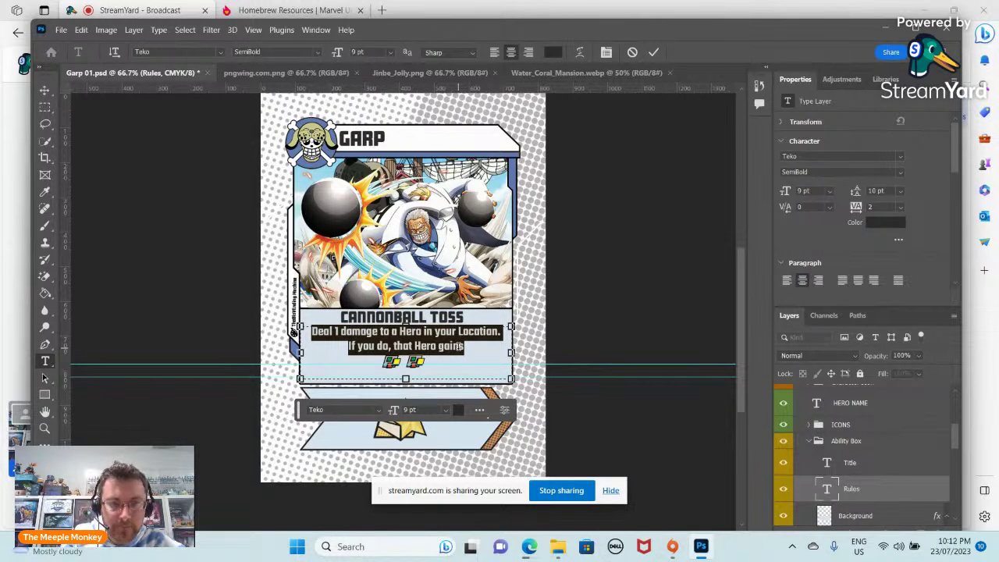
{"action": "key", "text": "BackSpace"}
{"action": "type", "text": "D"}
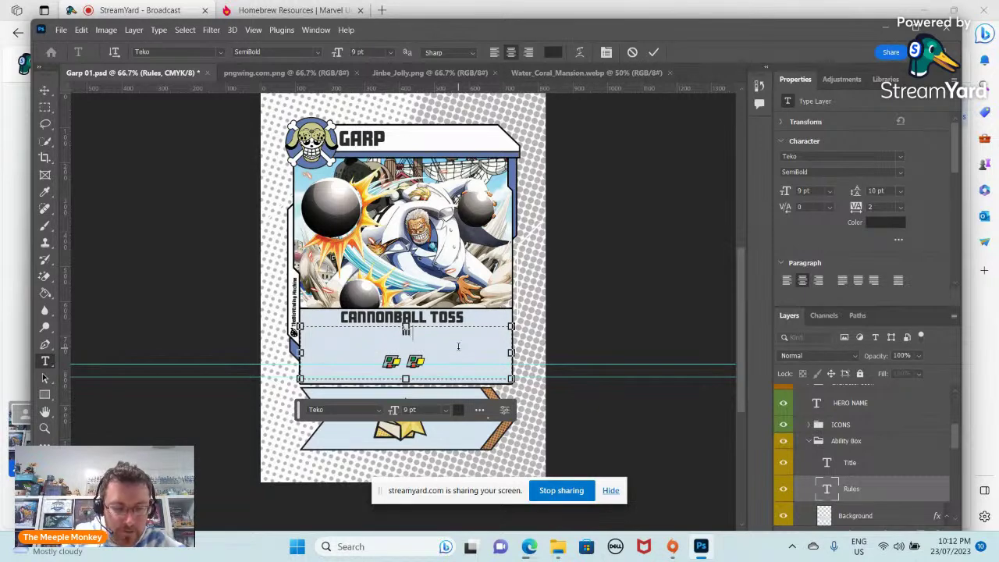
{"action": "type", "text": "n each of"}
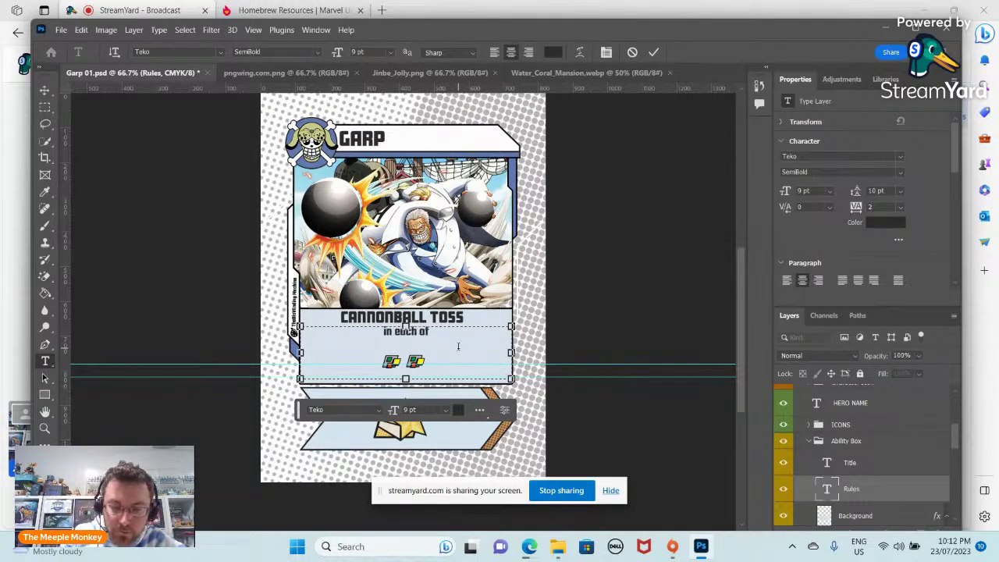
{"action": "key", "text": "BackSpace"}
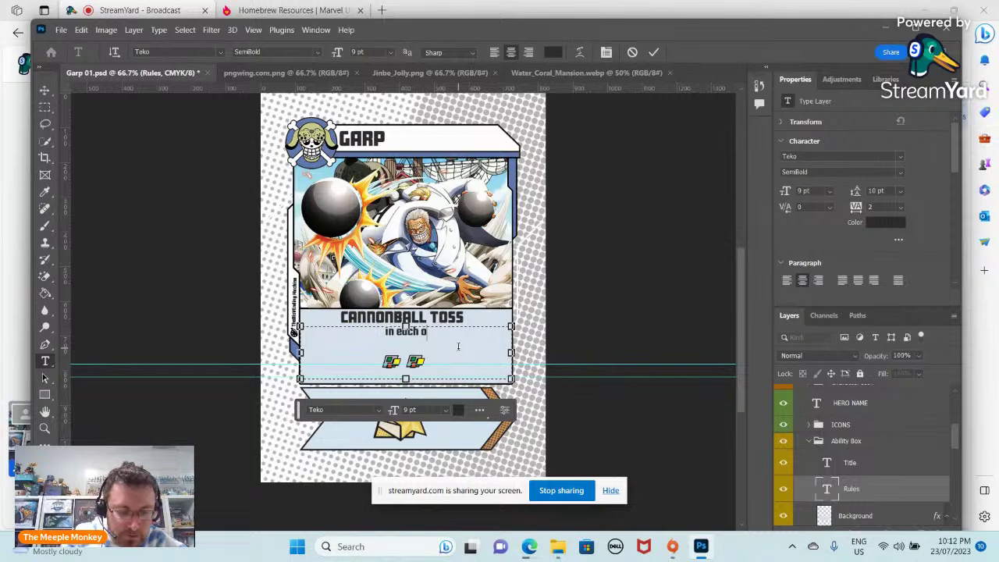
{"action": "type", "text": "ther"}
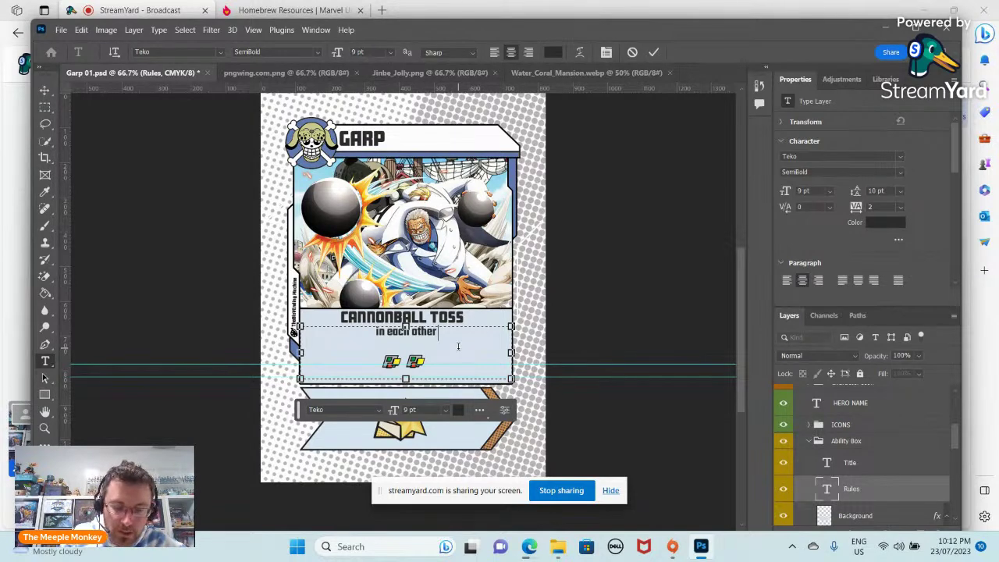
{"action": "type", "text": "Looc"}
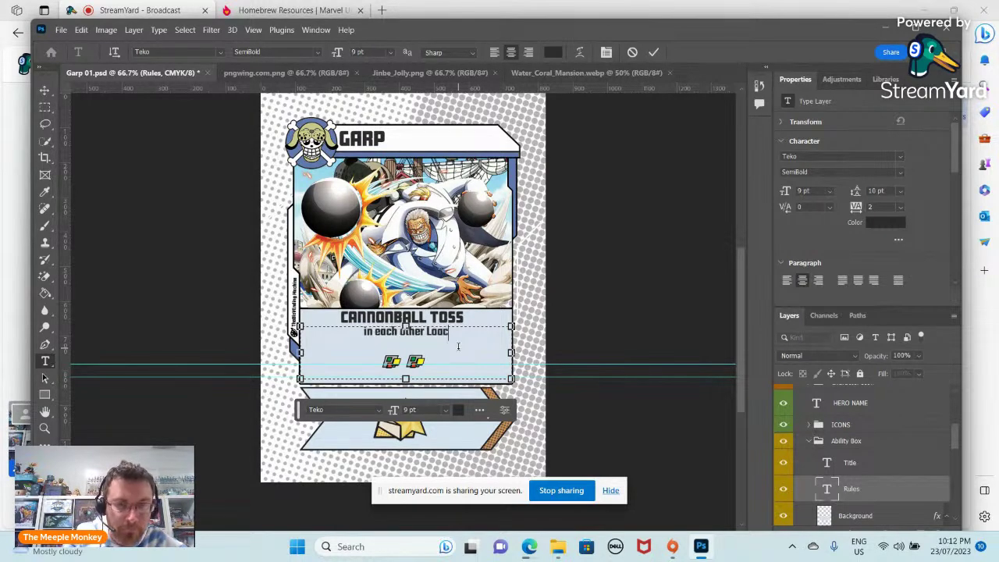
{"action": "key", "text": "BackSpace"}
{"action": "key", "text": "BackSpace"}
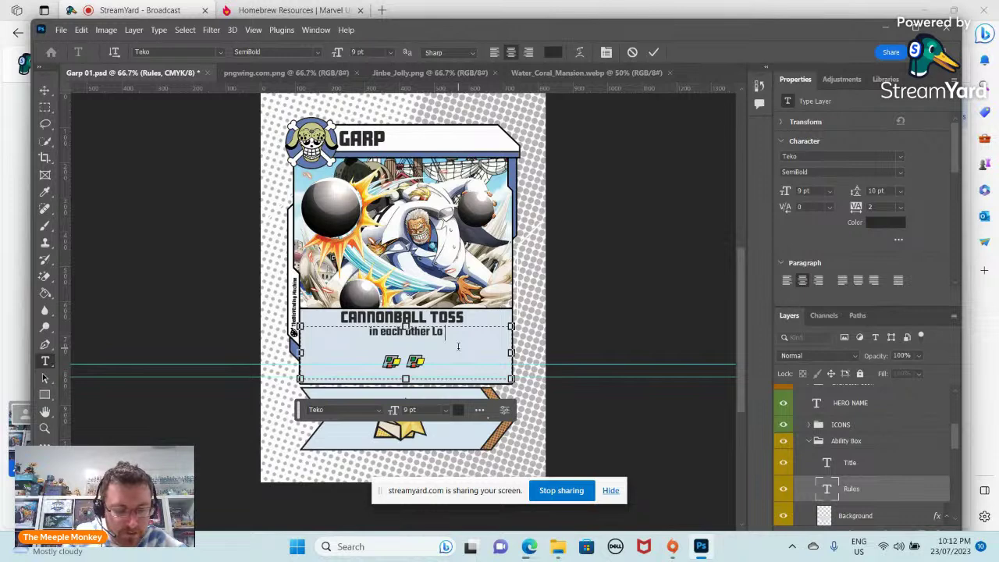
{"action": "type", "text": "cation"}
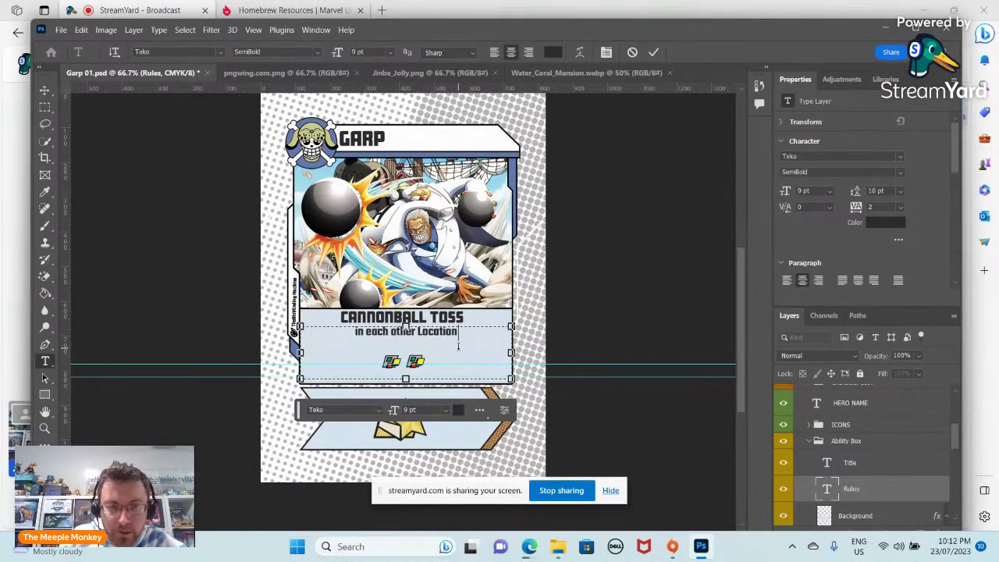
{"action": "type", "text": "."}
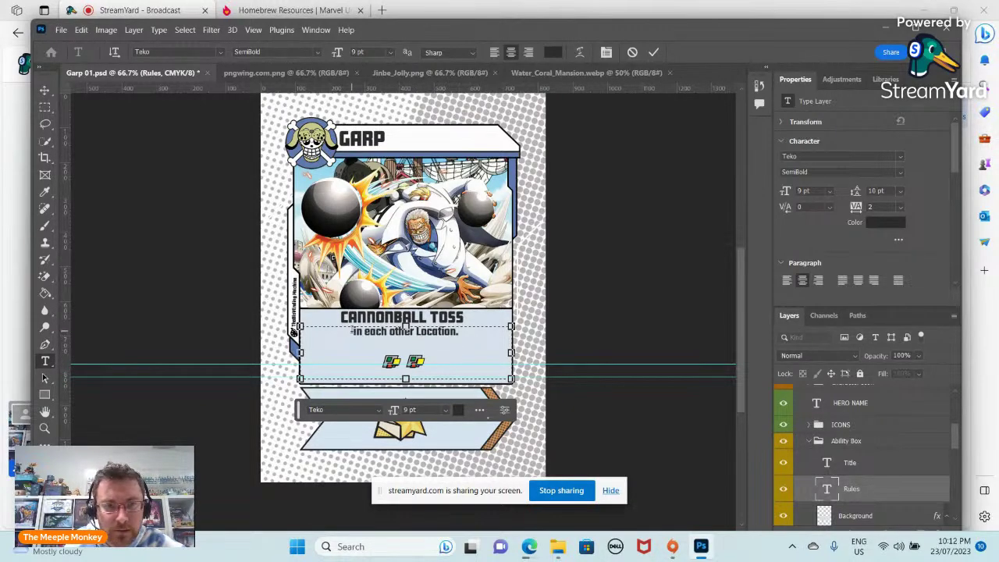
Push the rules text down to the second line and adjust the leading spaces that leave room for an icon.
{"action": "key", "text": "Return"}
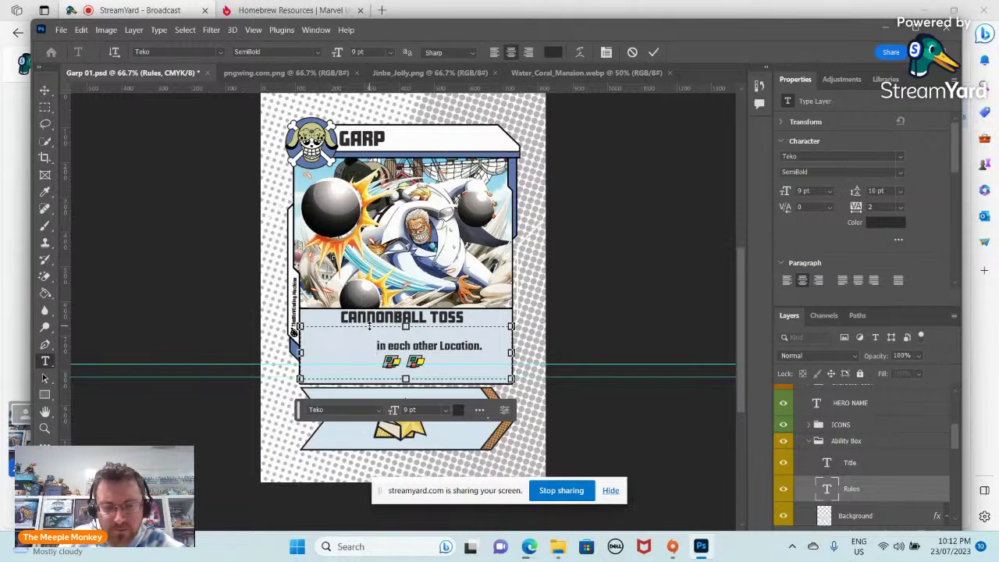
{"action": "key", "text": "BackSpace"}
{"action": "key", "text": "BackSpace"}
{"action": "key", "text": "BackSpace"}
{"action": "key", "text": "BackSpace"}
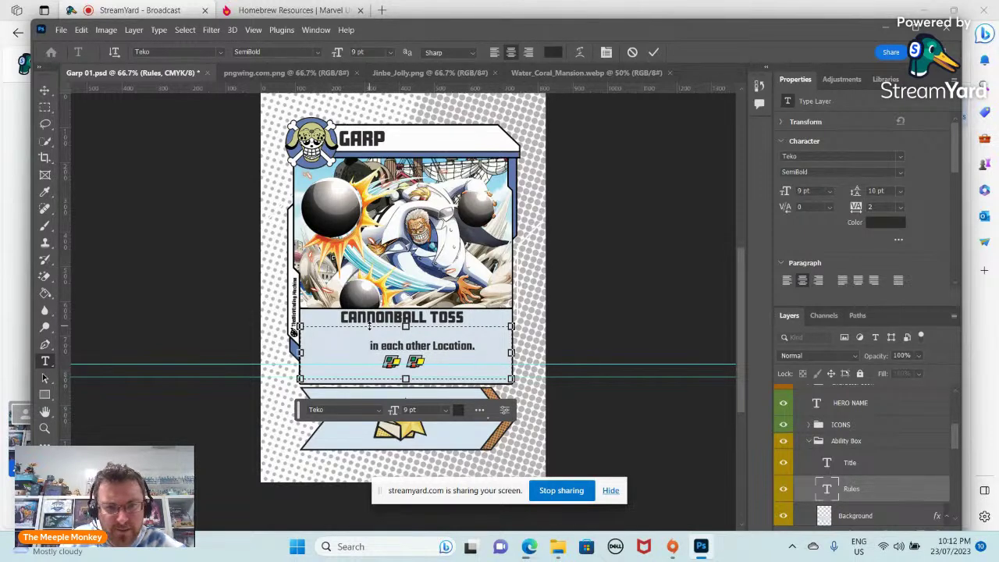
{"action": "key", "text": "BackSpace"}
{"action": "key", "text": "BackSpace"}
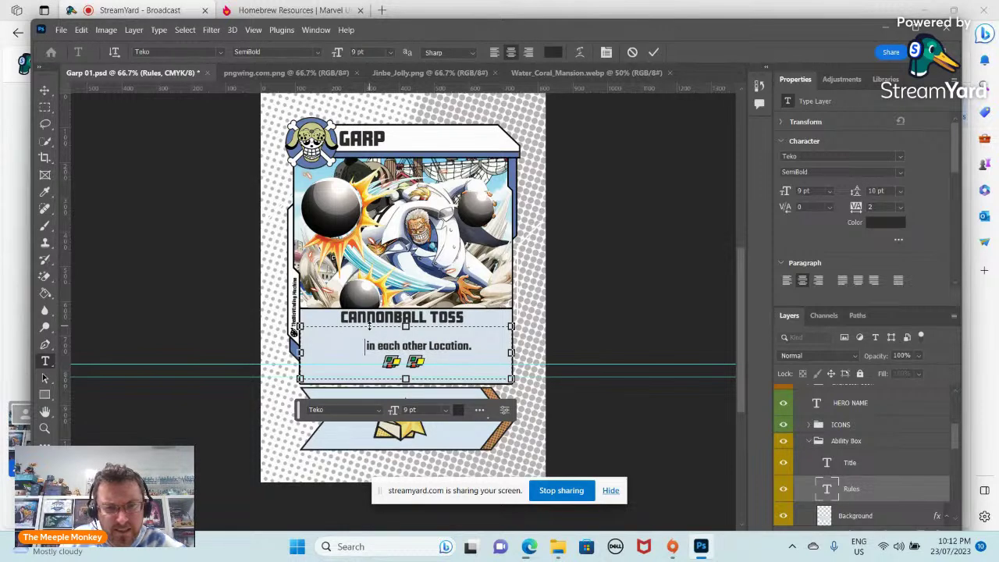
{"action": "key", "text": "BackSpace"}
{"action": "key", "text": "BackSpace"}
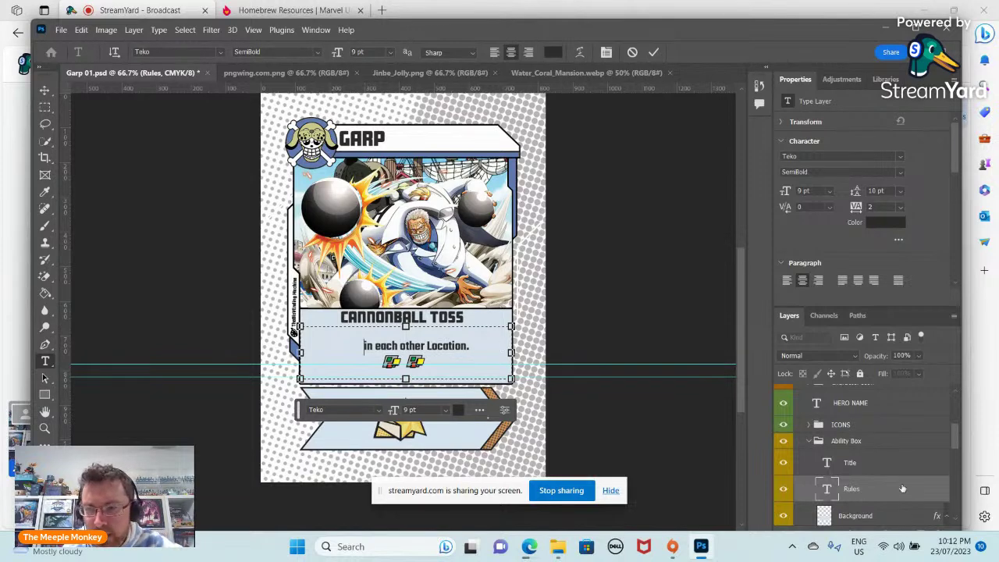
Expand the ICONS layer group, make ATK_Icon visible and hide both WLD_Icon layers.
{"action": "left_click", "coordinate": [810, 424]}
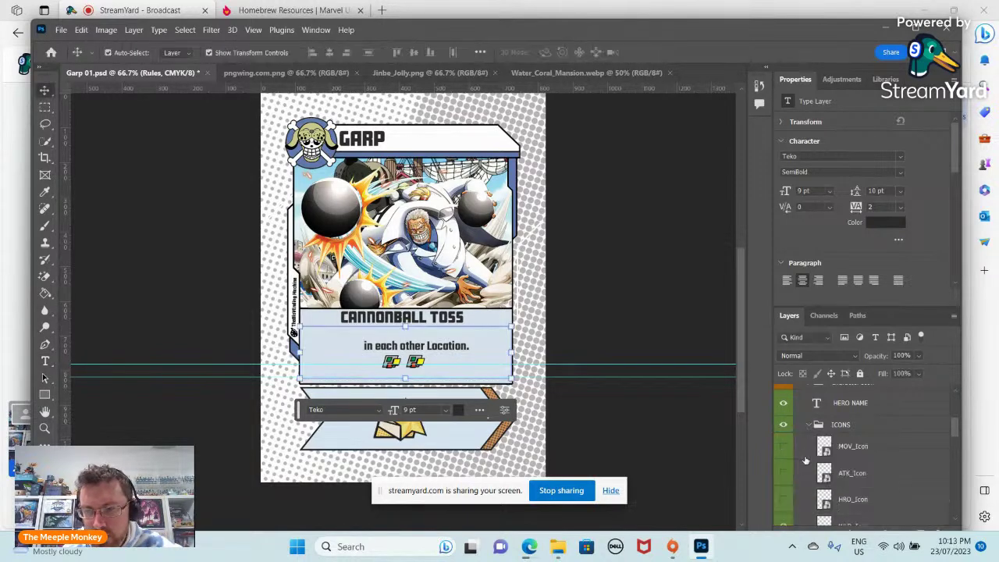
{"action": "left_click", "coordinate": [784, 469]}
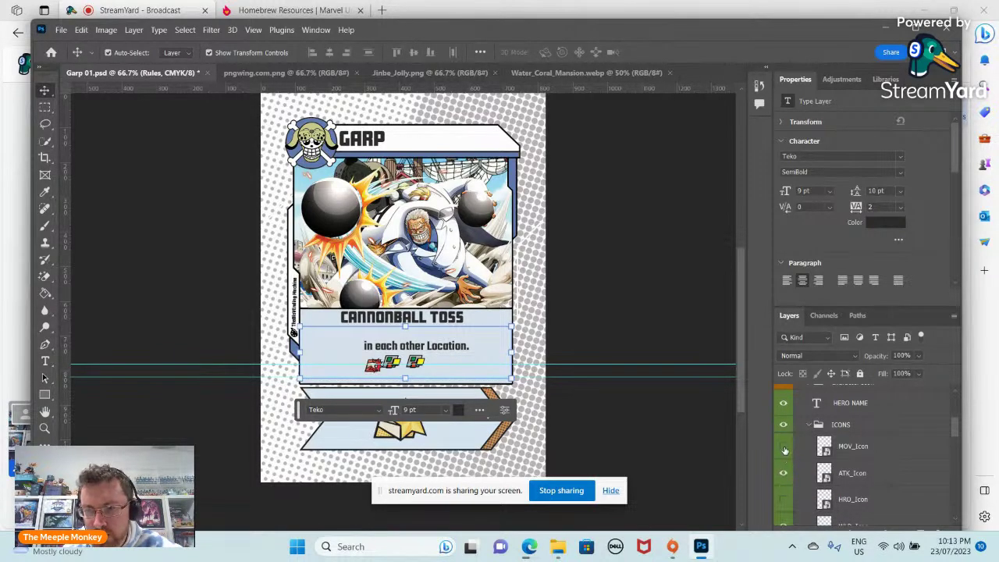
{"action": "scroll", "coordinate": [783, 450], "scroll_direction": "down", "scroll_amount": 4}
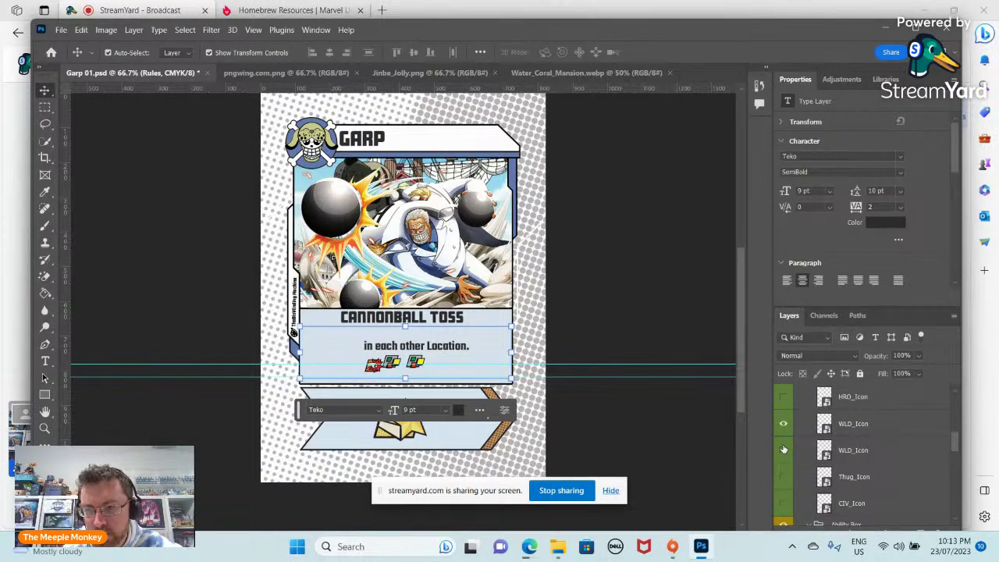
{"action": "left_click", "coordinate": [784, 450]}
{"action": "left_click", "coordinate": [784, 424]}
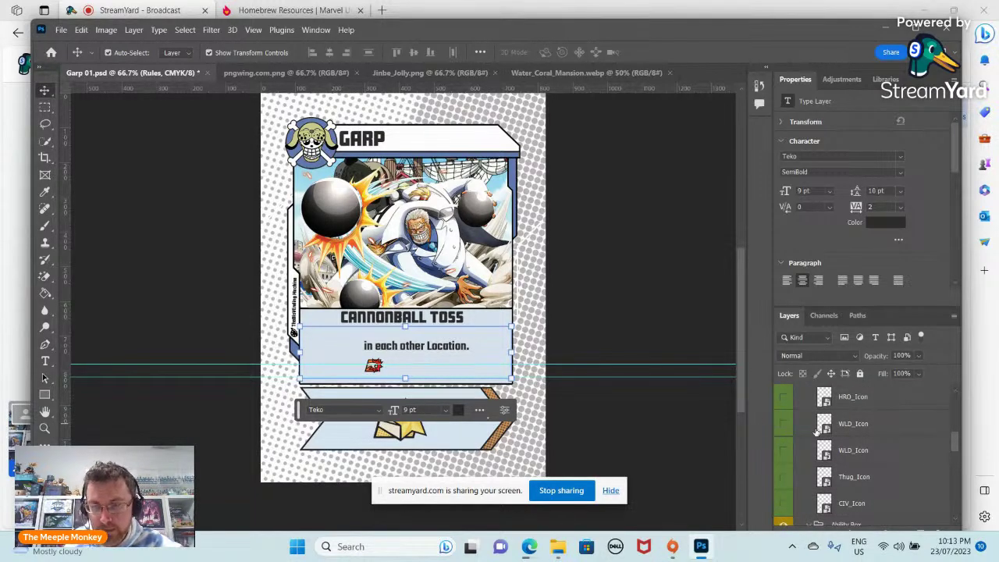
{"action": "scroll", "coordinate": [816, 431], "scroll_direction": "up", "scroll_amount": 2}
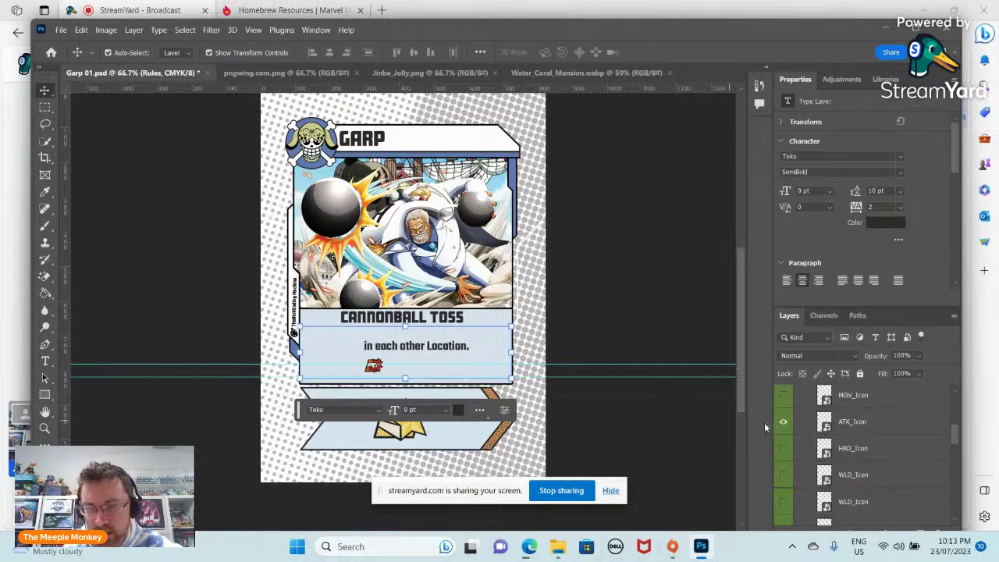
Move the ATK_Icon layer up and across to X 229 px, Y 710 px, in front of the rules text.
{"action": "left_click", "coordinate": [826, 422]}
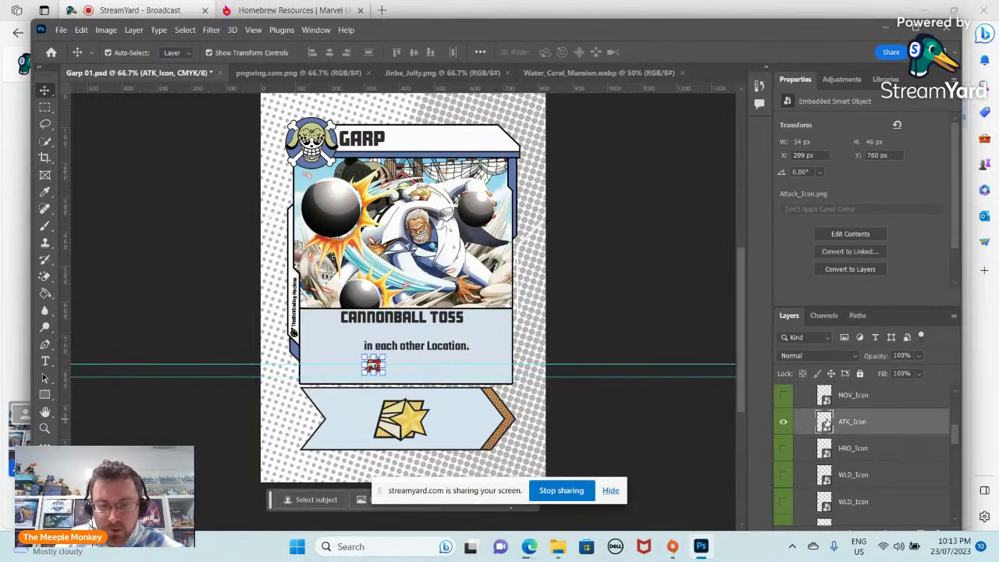
{"action": "key", "text": "shift+Up"}
{"action": "key", "text": "shift+Up"}
{"action": "key", "text": "shift+Up"}
{"action": "key", "text": "shift+Up"}
{"action": "key", "text": "shift+Up"}
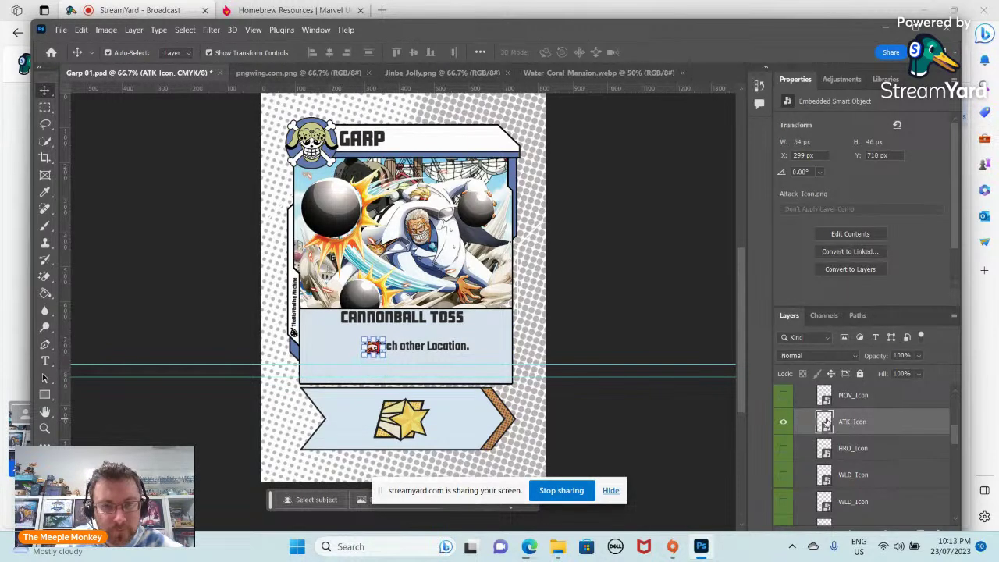
{"action": "key", "text": "shift+Left"}
{"action": "key", "text": "shift+Left"}
{"action": "key", "text": "shift+Left"}
{"action": "key", "text": "shift+Left"}
{"action": "key", "text": "shift+Left"}
{"action": "key", "text": "shift+Left"}
{"action": "key", "text": "shift+Left"}
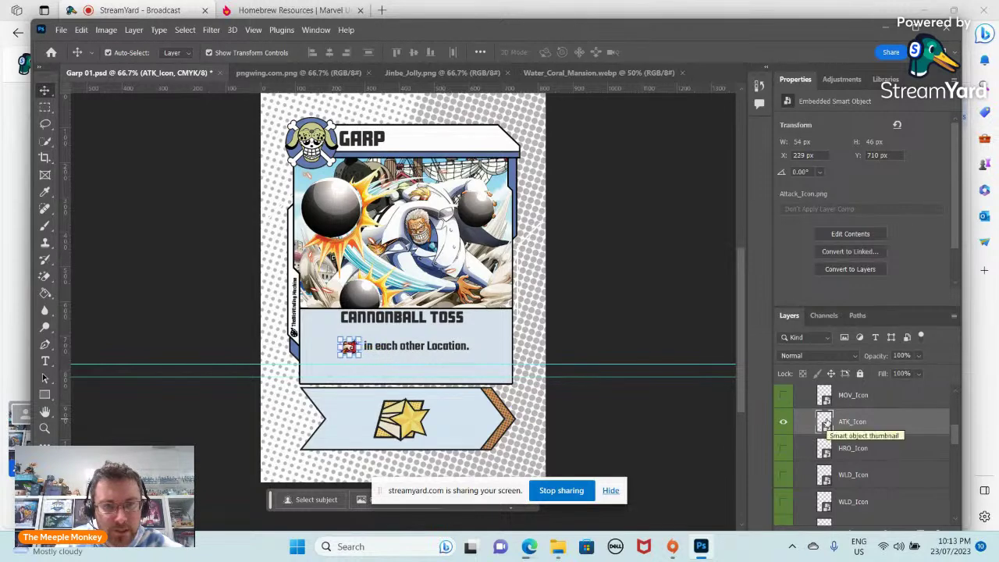
Fine-tune the attack icon's position to X 220 px, Y 706 px, level with the rules line.
{"action": "key", "text": "Right"}
{"action": "key", "text": "Right"}
{"action": "key", "text": "Right"}
{"action": "key", "text": "Right"}
{"action": "key", "text": "Up"}
{"action": "key", "text": "Up"}
{"action": "key", "text": "Up"}
{"action": "key", "text": "Up"}
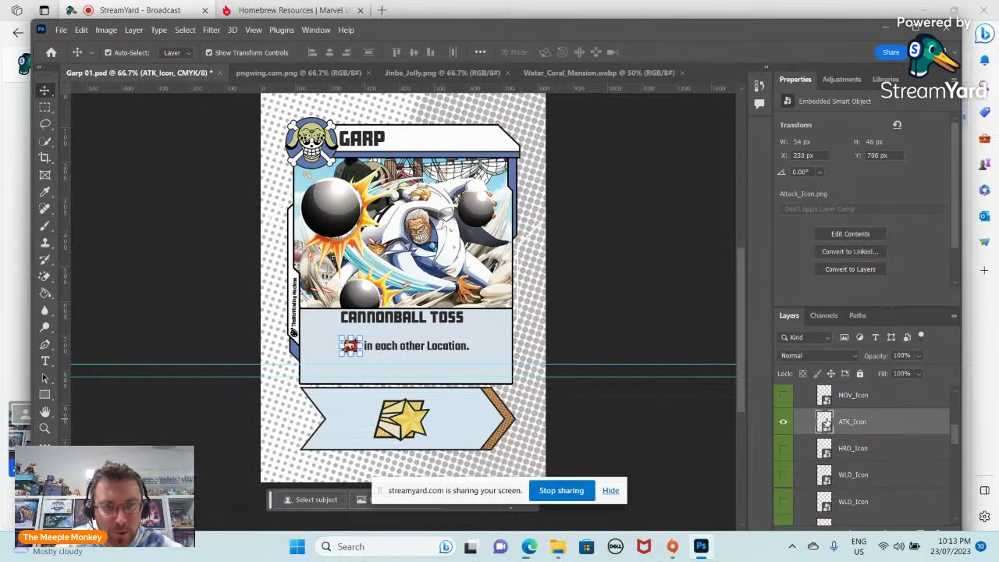
{"action": "key", "text": "Left"}
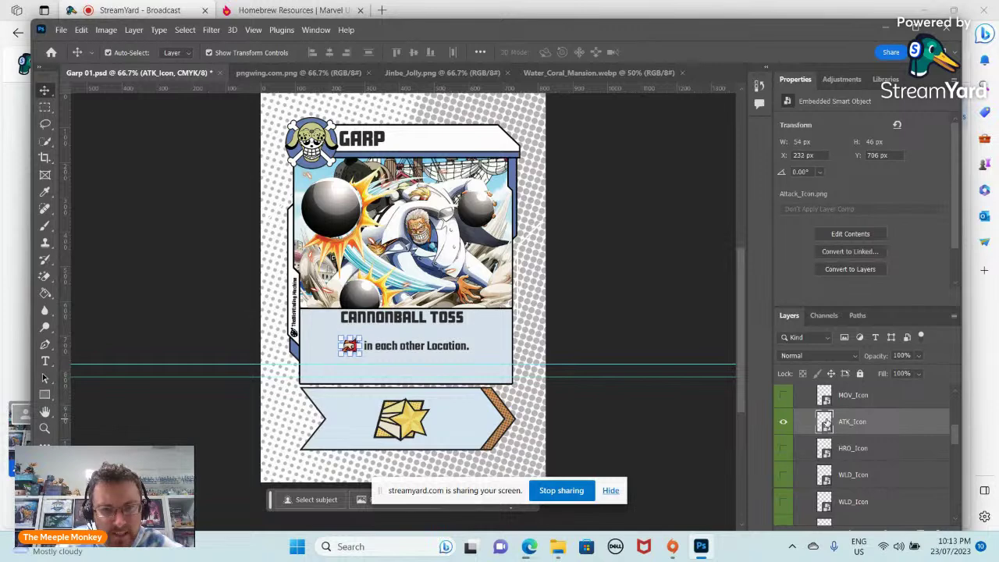
{"action": "key", "text": "Left"}
{"action": "key", "text": "Left"}
{"action": "key", "text": "Left"}
{"action": "key", "text": "Left"}
{"action": "key", "text": "Left"}
{"action": "key", "text": "Left"}
{"action": "key", "text": "Left"}
{"action": "key", "text": "Left"}
{"action": "key", "text": "Left"}
{"action": "key", "text": "Left"}
{"action": "key", "text": "Left"}
{"action": "key", "text": "Left"}
{"action": "key", "text": "Left"}
{"action": "key", "text": "Left"}
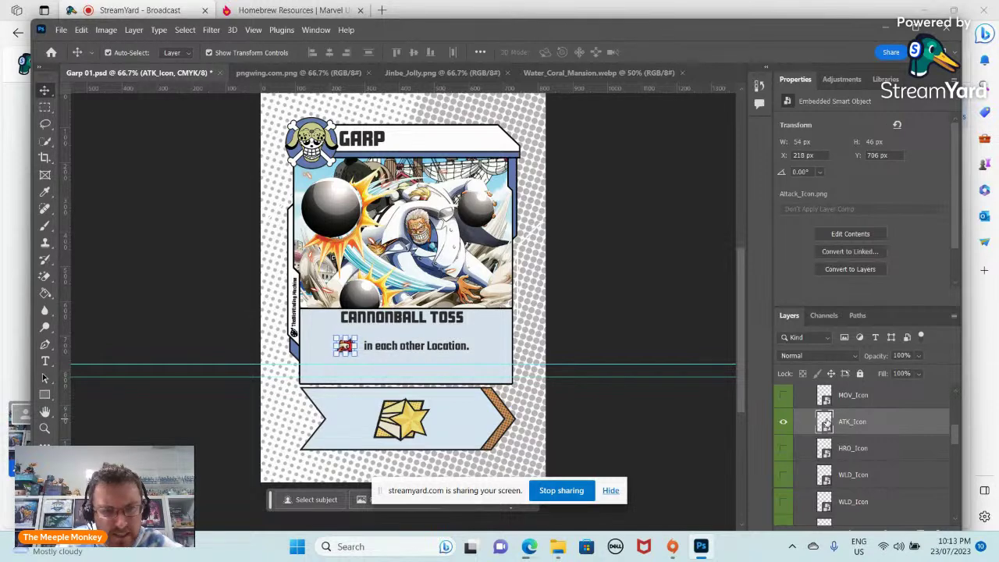
{"action": "key", "text": "Right"}
{"action": "key", "text": "Right"}
Remove surplus leading spaces from the Rules text to tighten the gap after the attack icon.
{"action": "left_click", "coordinate": [448, 345]}
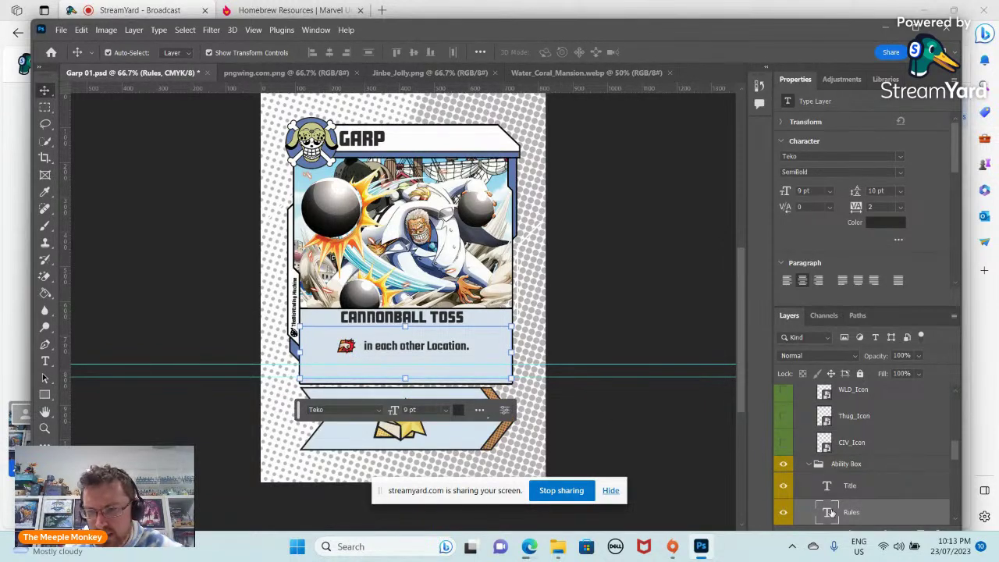
{"action": "double_click", "coordinate": [827, 512]}
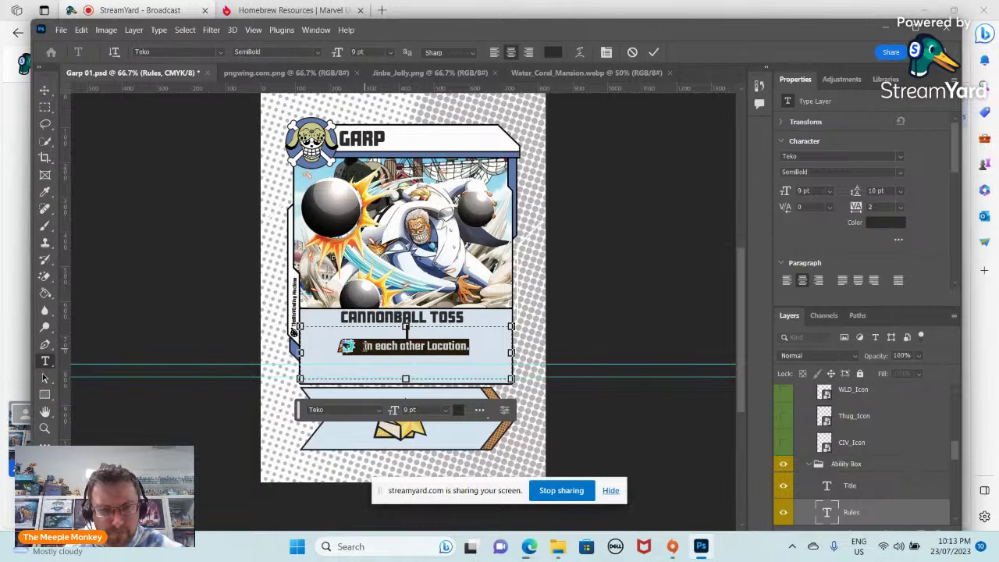
{"action": "left_click", "coordinate": [374, 337]}
{"action": "key", "text": "BackSpace"}
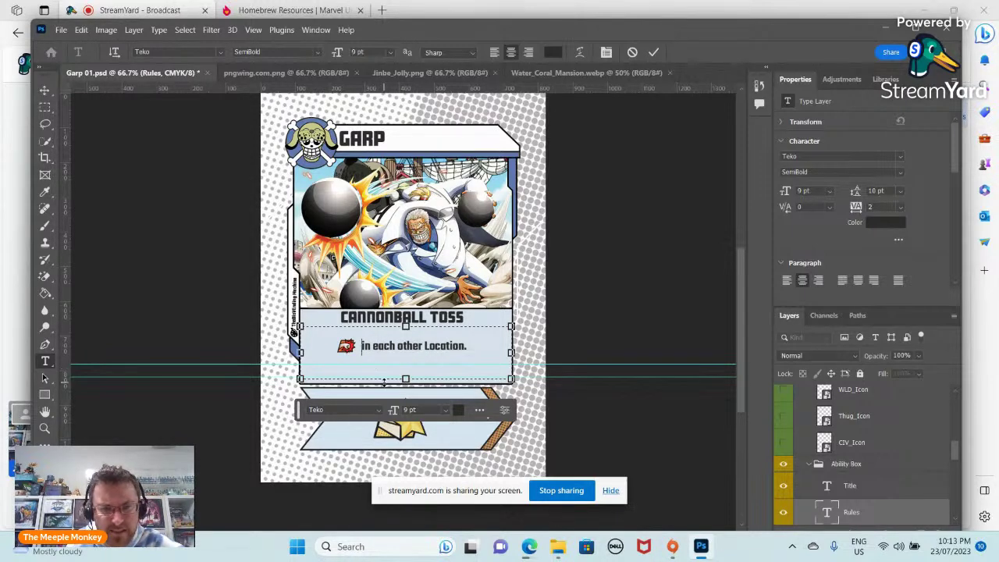
{"action": "key", "text": "BackSpace"}
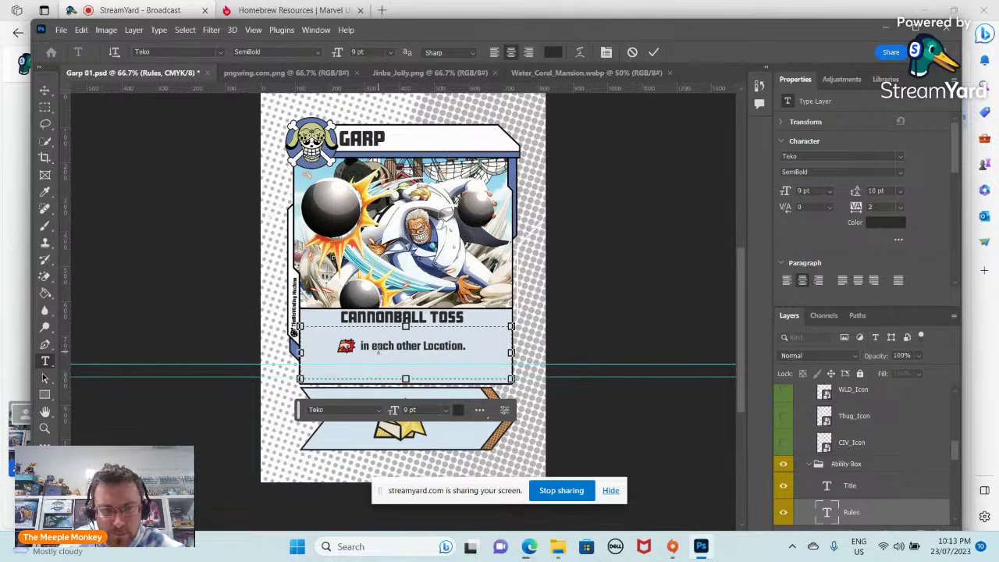
{"action": "key", "text": "Escape"}
{"action": "key", "text": "v"}
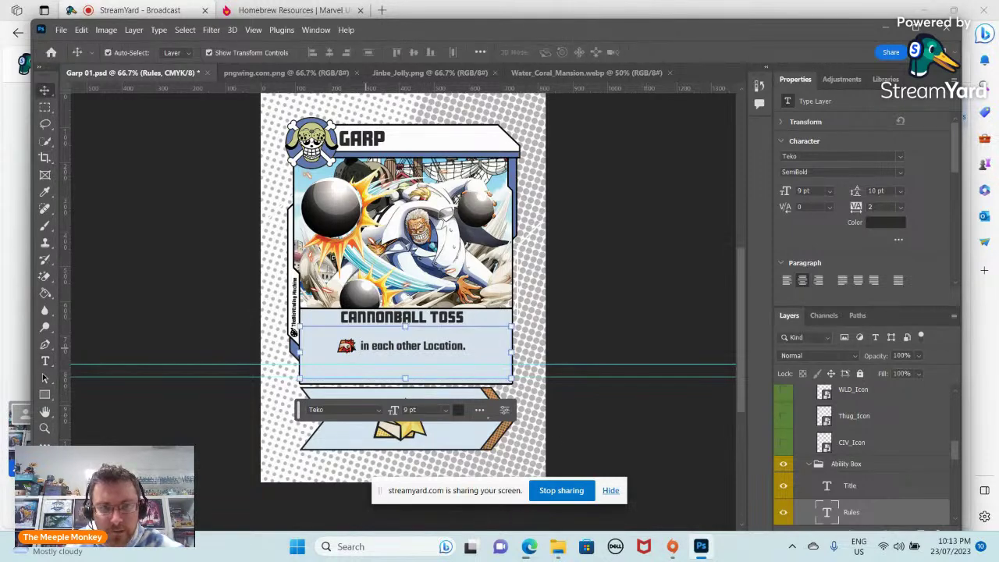
Nudge the attack icon closer to the rules text, to X 223 px, and deselect it.
{"action": "left_click", "coordinate": [346, 346]}
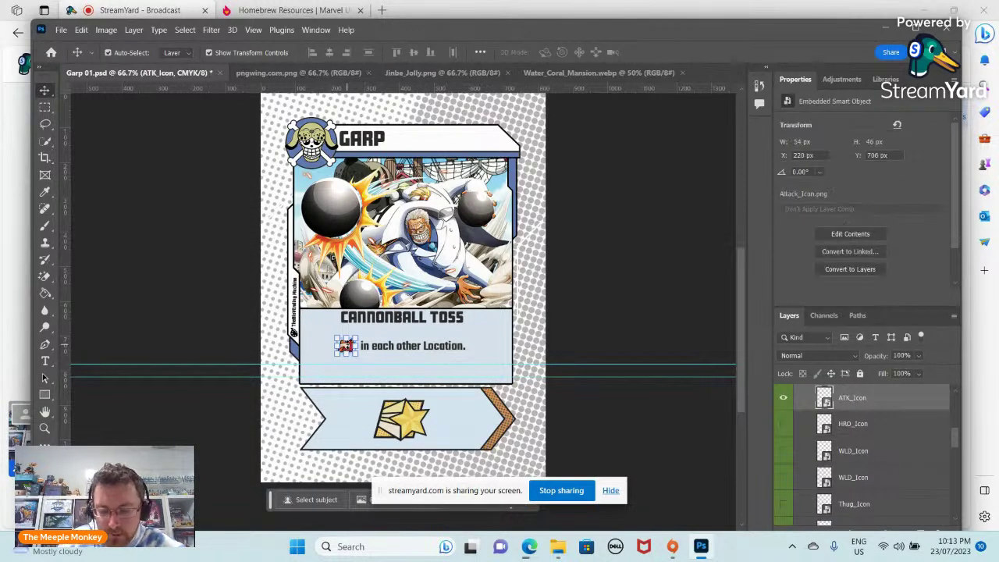
{"action": "key", "text": "Right"}
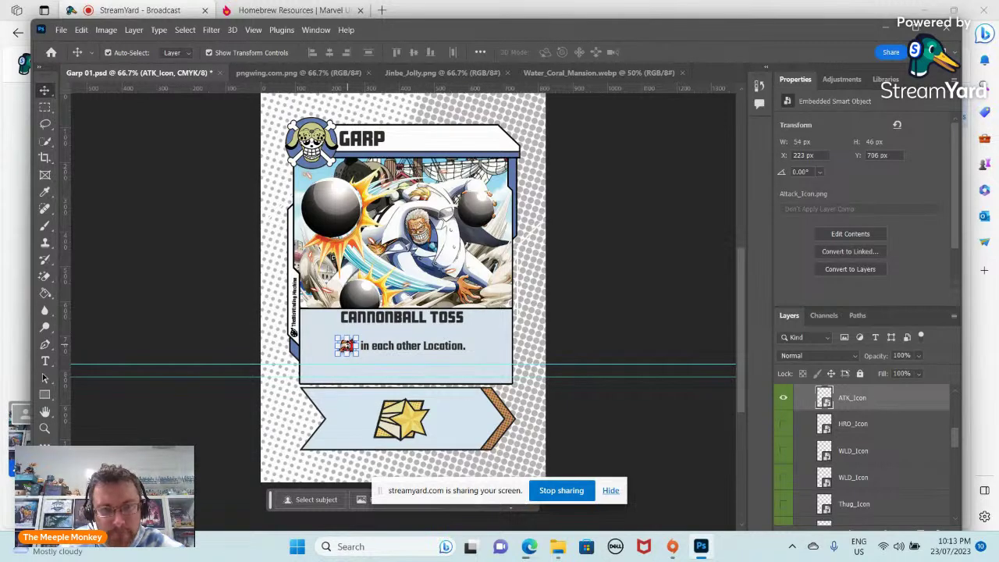
{"action": "left_click", "coordinate": [614, 320]}
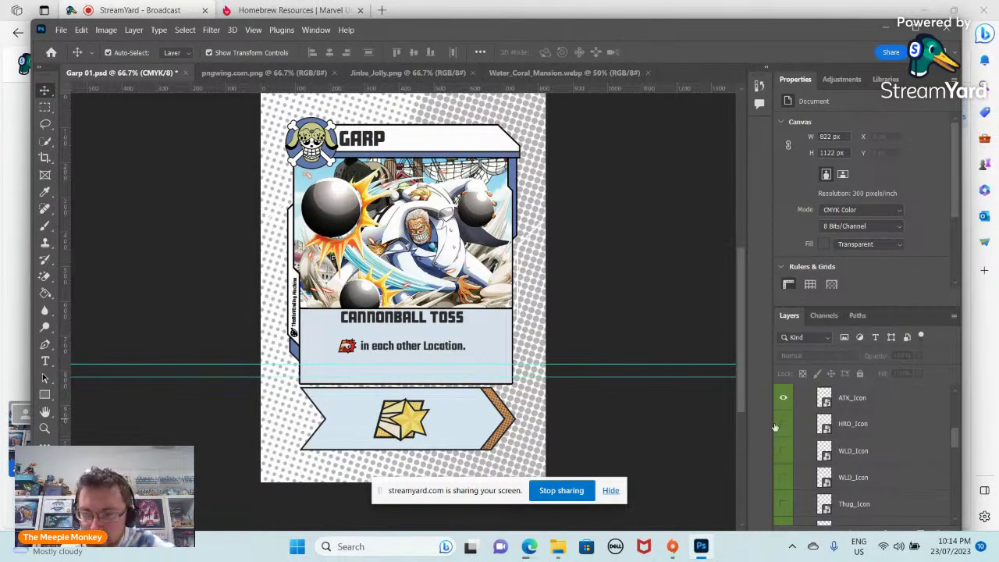
Hide the Single Actions group inside the Actions folder to leave the card's action bar without an icon.
{"action": "scroll", "coordinate": [783, 423], "scroll_direction": "up", "scroll_amount": 3}
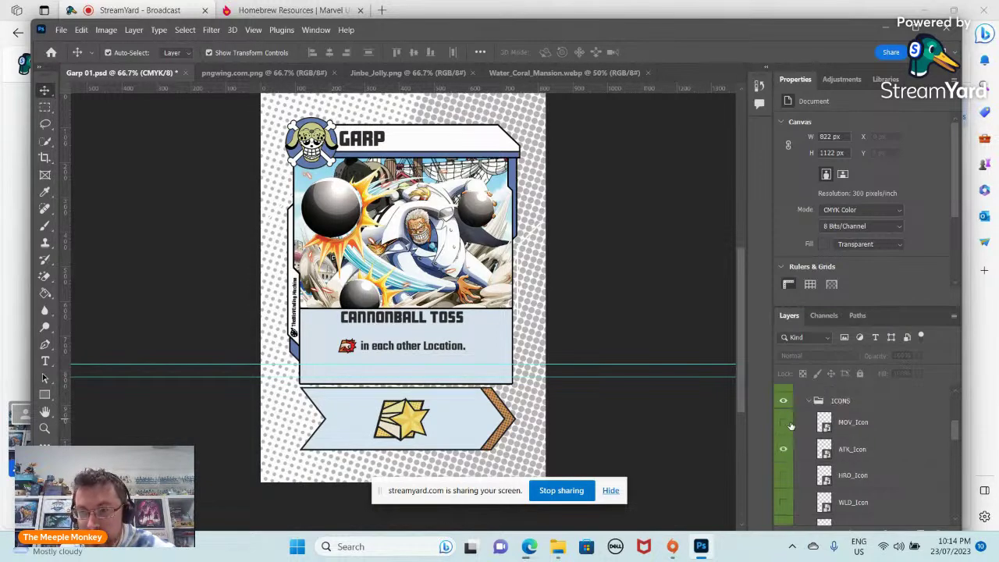
{"action": "scroll", "coordinate": [809, 455], "scroll_direction": "down", "scroll_amount": 10}
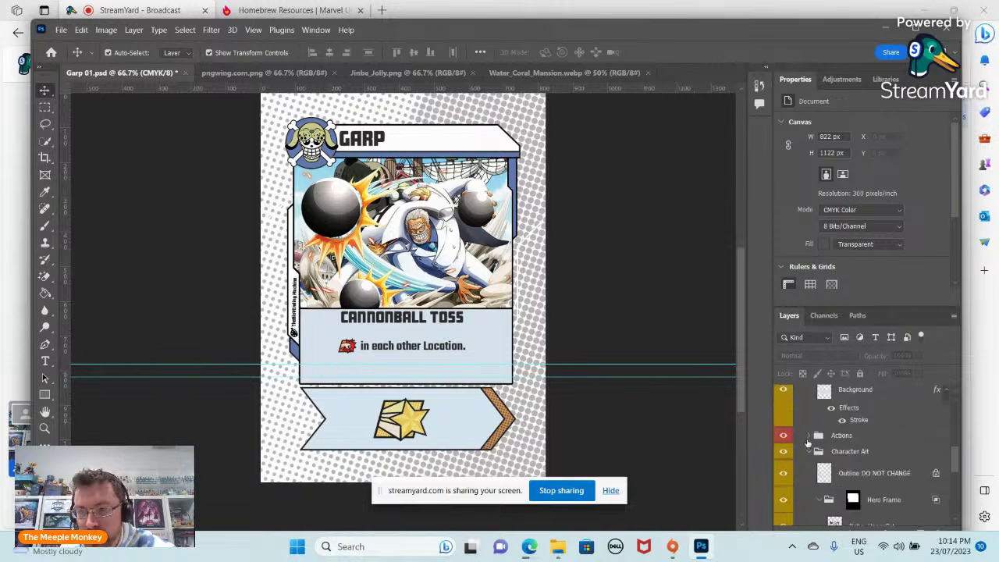
{"action": "left_click", "coordinate": [808, 436]}
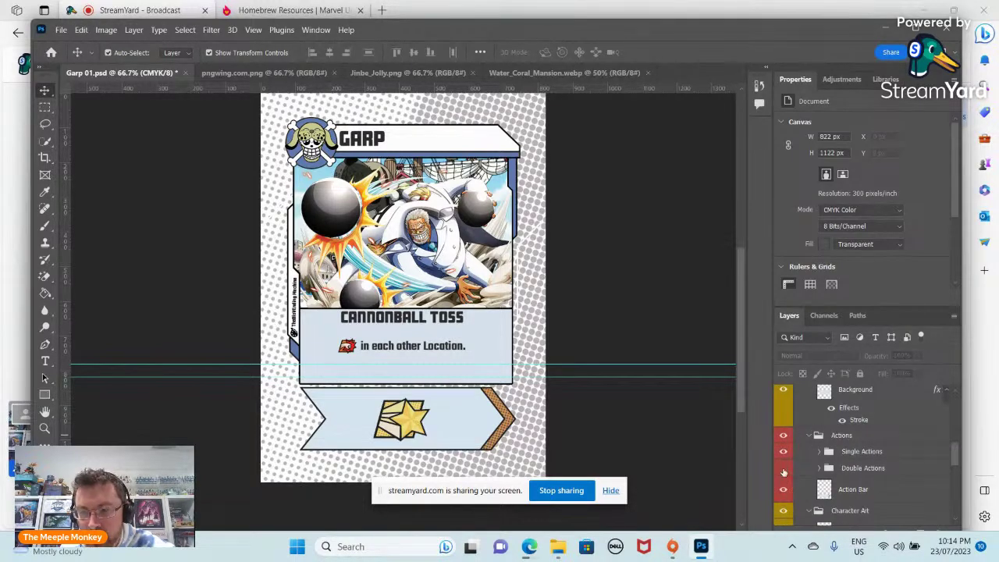
{"action": "left_click", "coordinate": [783, 452]}
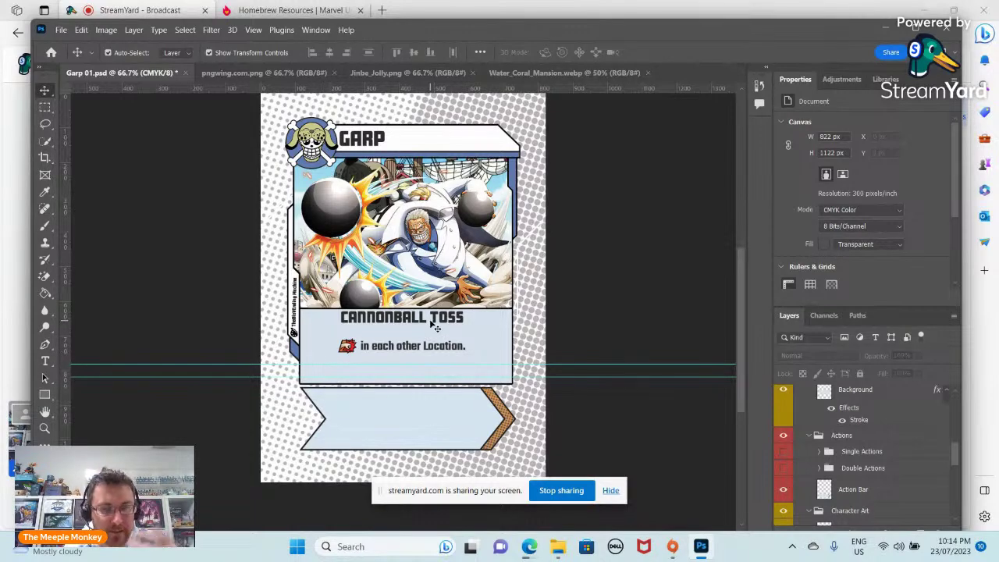
{"action": "scroll", "coordinate": [515, 350], "scroll_direction": "up", "scroll_amount": 1}
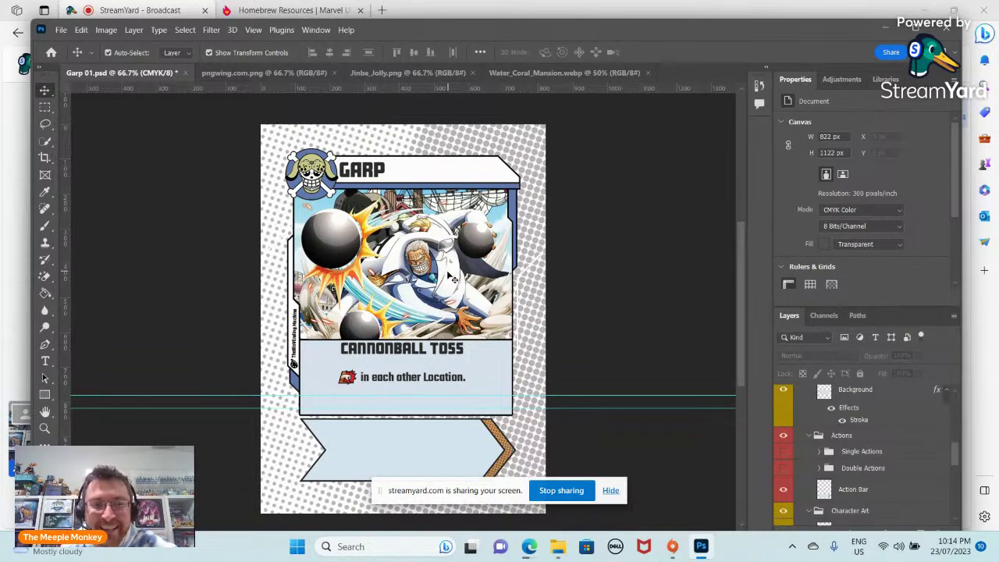
{"action": "scroll", "coordinate": [436, 289], "scroll_direction": "down", "scroll_amount": 2}
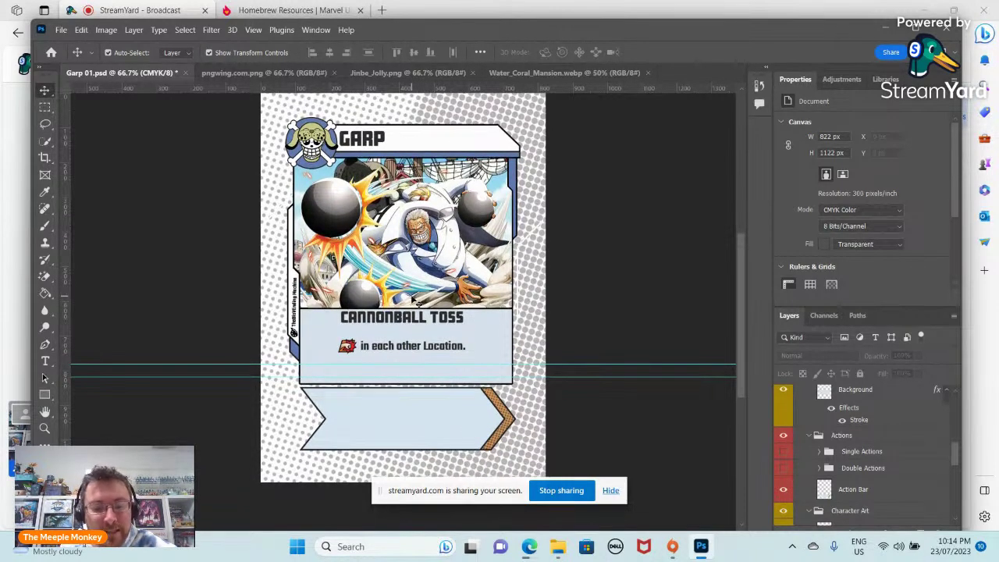
{"action": "scroll", "coordinate": [418, 302], "scroll_direction": "up", "scroll_amount": 3}
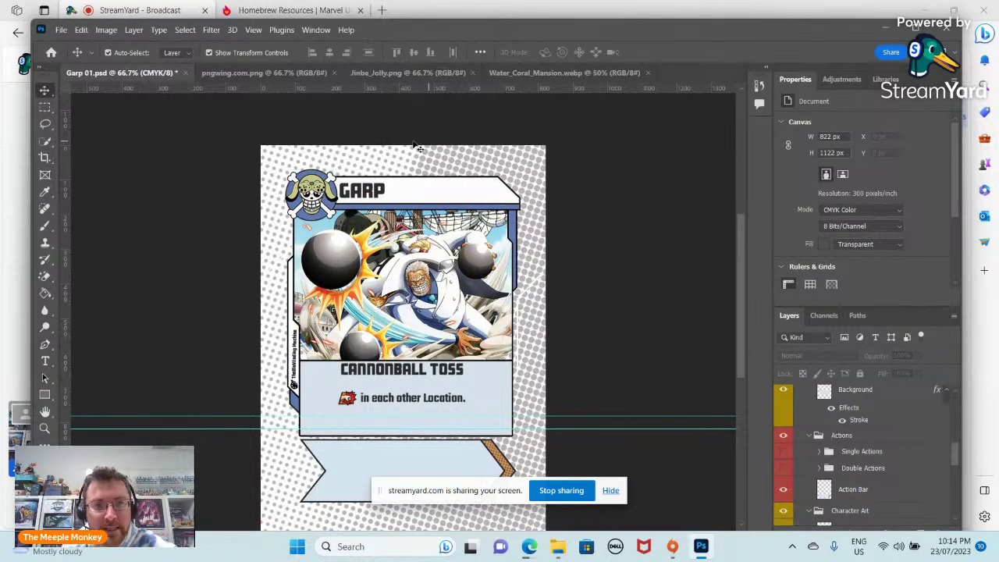
{"action": "scroll", "coordinate": [316, 347], "scroll_direction": "down", "scroll_amount": 3}
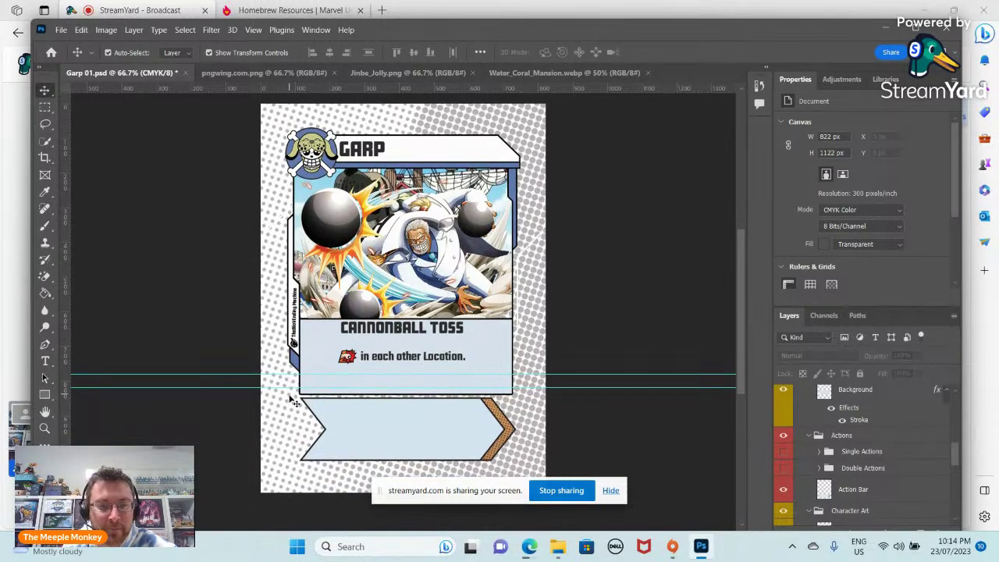
{"action": "scroll", "coordinate": [293, 401], "scroll_direction": "down", "scroll_amount": 1}
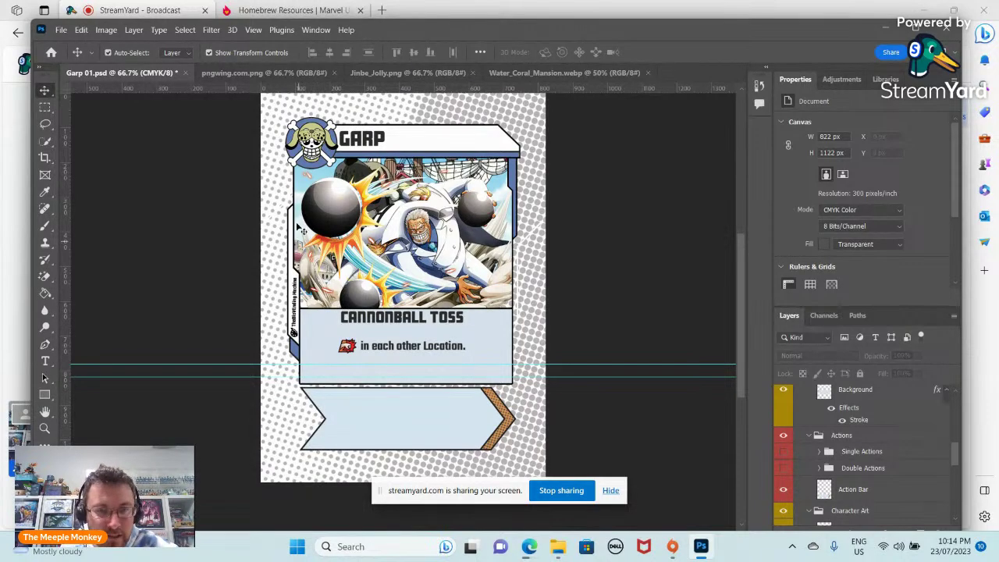
{"action": "scroll", "coordinate": [331, 211], "scroll_direction": "up", "scroll_amount": 4}
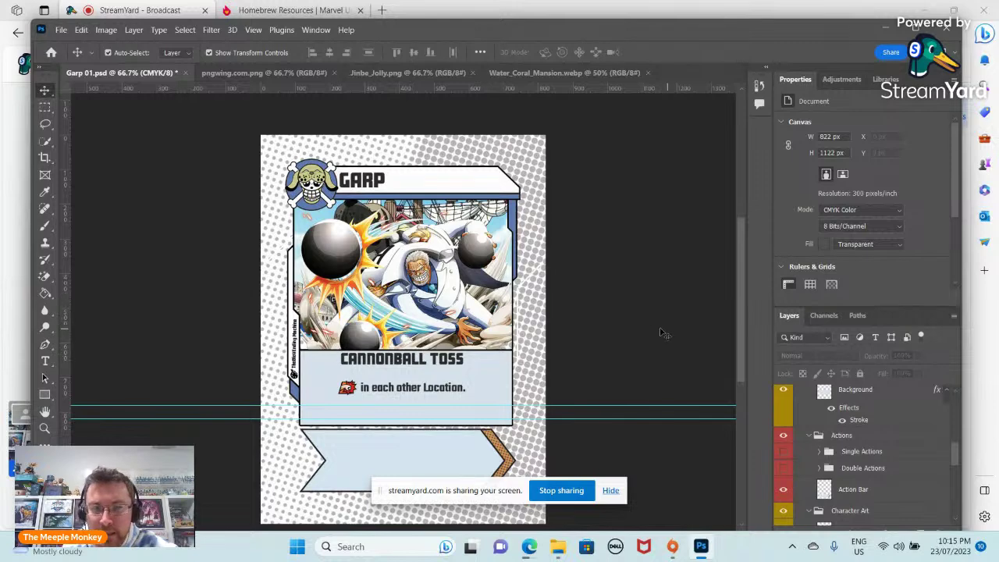
{"action": "scroll", "coordinate": [507, 279], "scroll_direction": "down", "scroll_amount": 1}
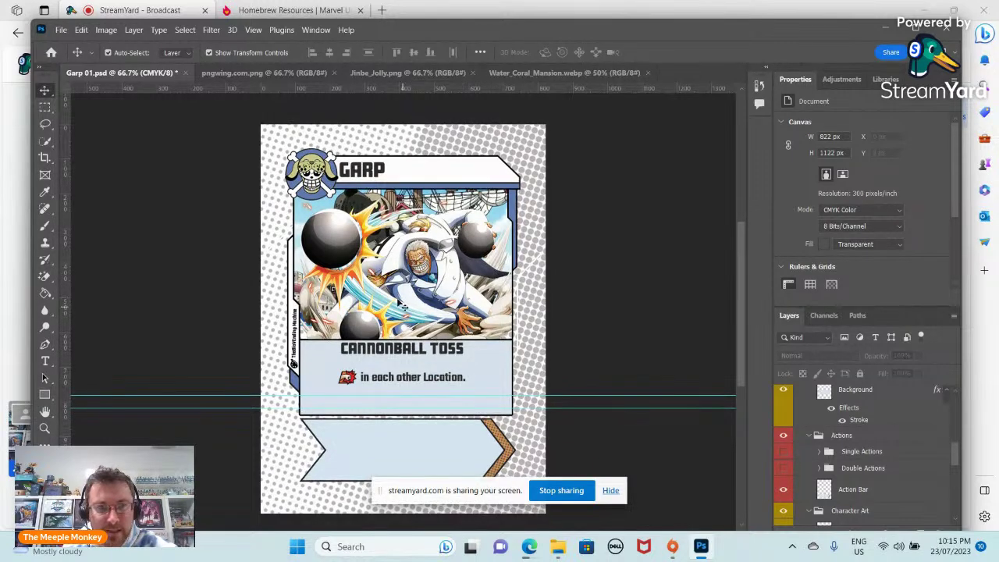
Preview the card against the HOMEPRINT OUTLINE and TEMPLATE OUTLINE print guides, leaving both layers hidden.
{"action": "scroll", "coordinate": [804, 409], "scroll_direction": "up", "scroll_amount": 5}
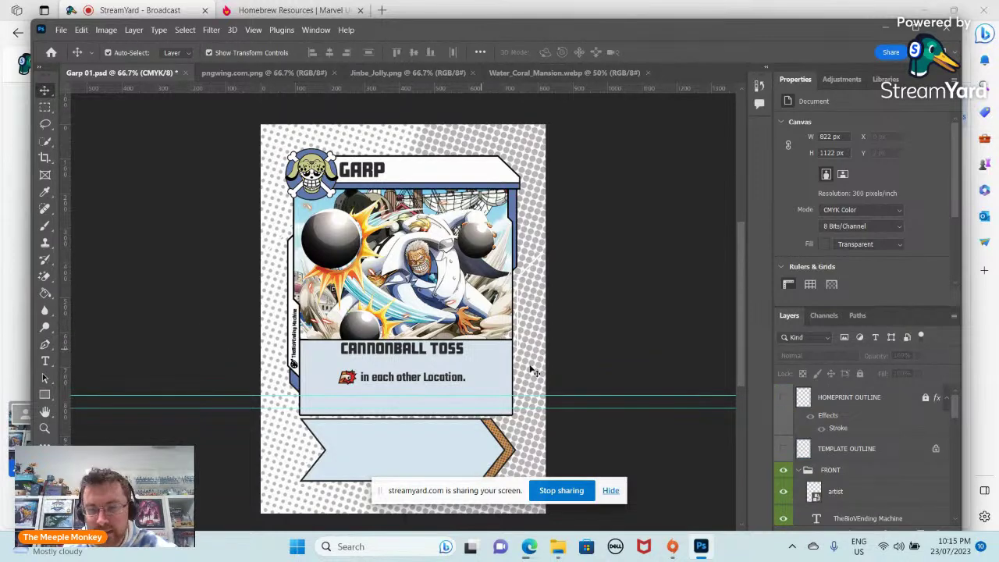
{"action": "left_click", "coordinate": [784, 400]}
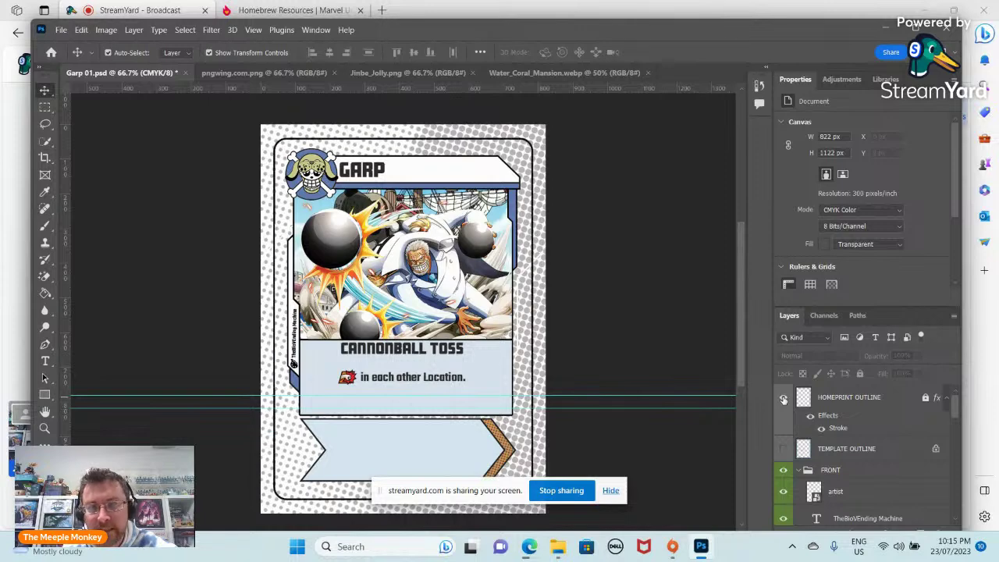
{"action": "left_click", "coordinate": [783, 400]}
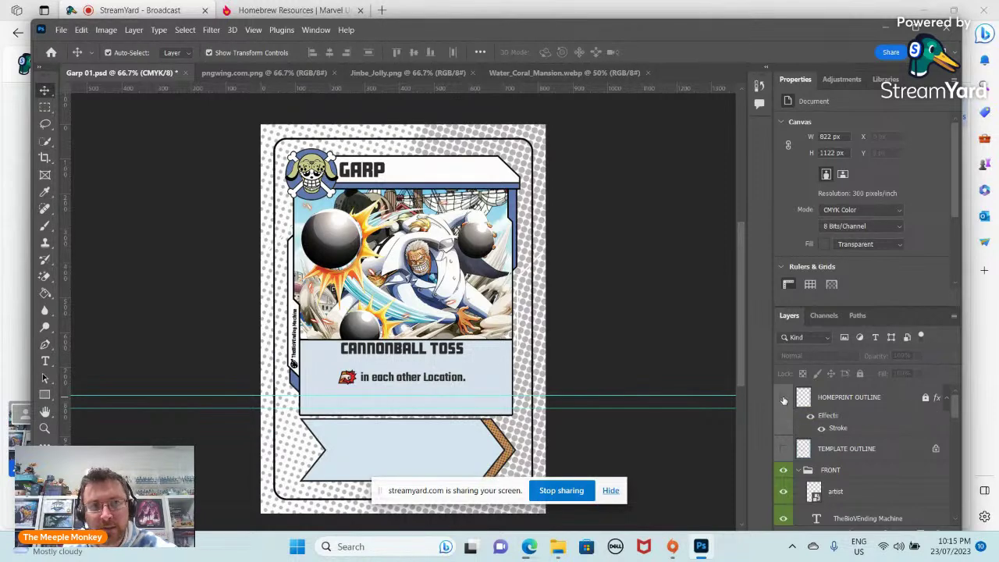
{"action": "left_click", "coordinate": [784, 400]}
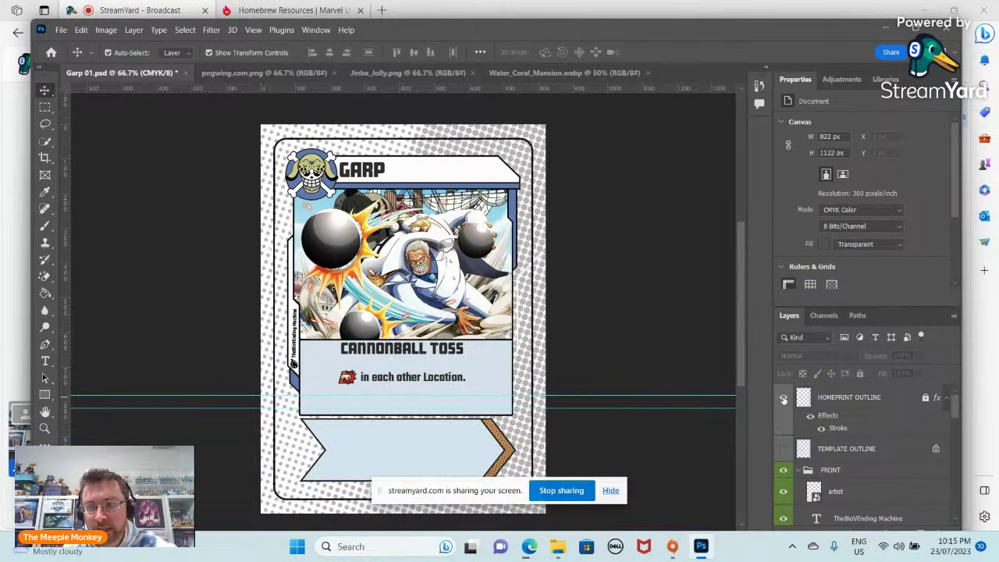
{"action": "left_click", "coordinate": [784, 450]}
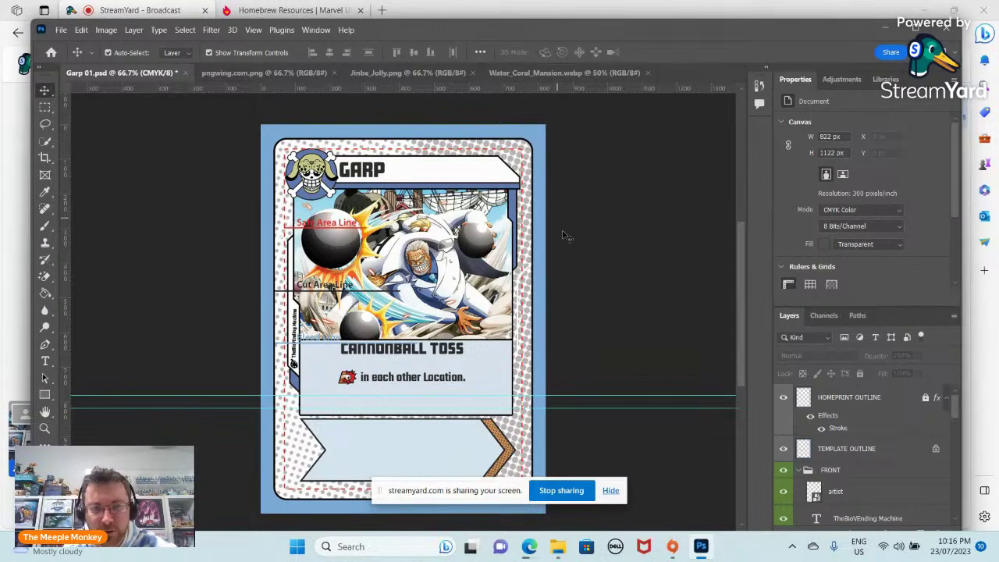
{"action": "left_click", "coordinate": [782, 450]}
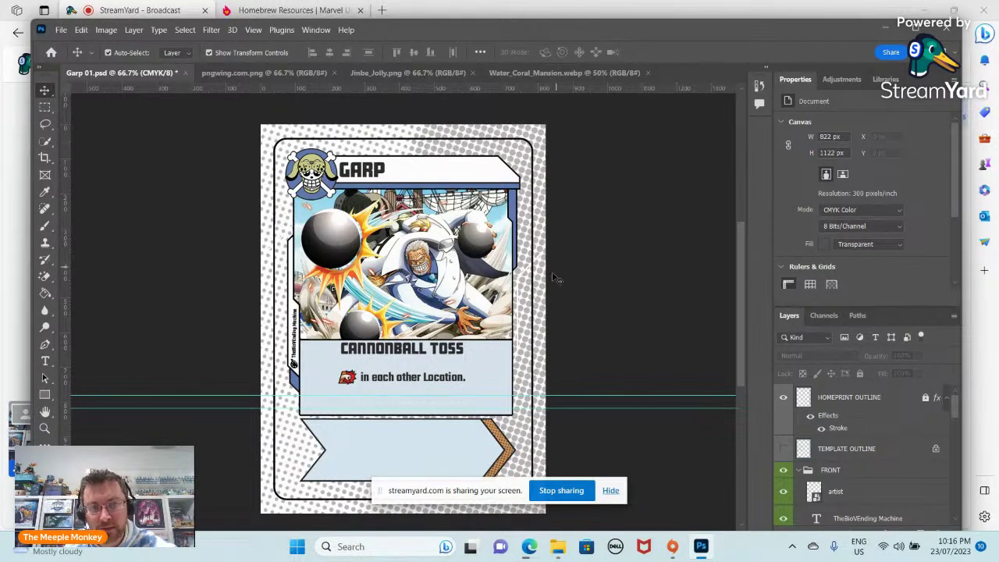
{"action": "left_click", "coordinate": [783, 400]}
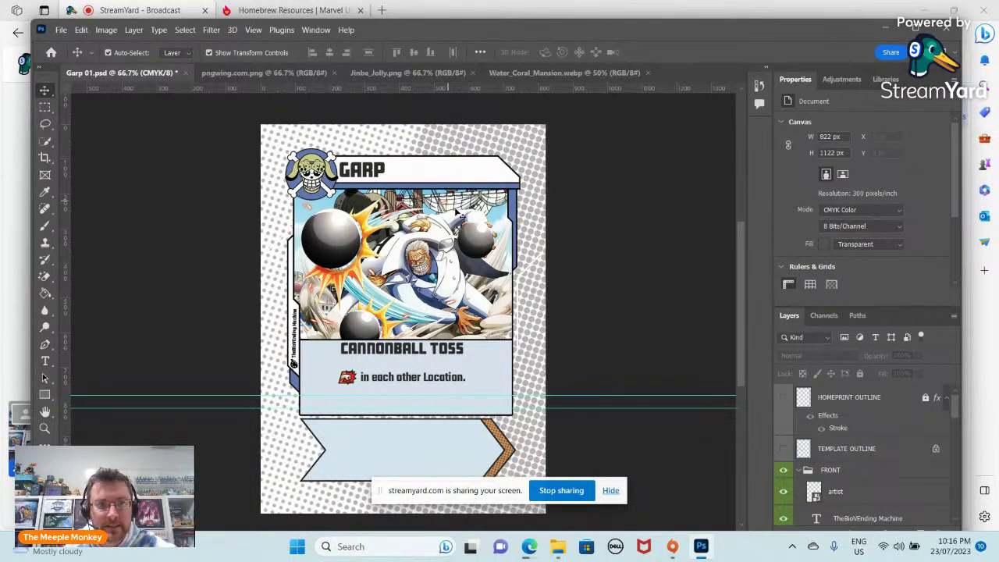
Replace the vertical credit text on the card's side with the artist's name and set its size to 6 pt.
{"action": "scroll", "coordinate": [791, 490], "scroll_direction": "down", "scroll_amount": 3}
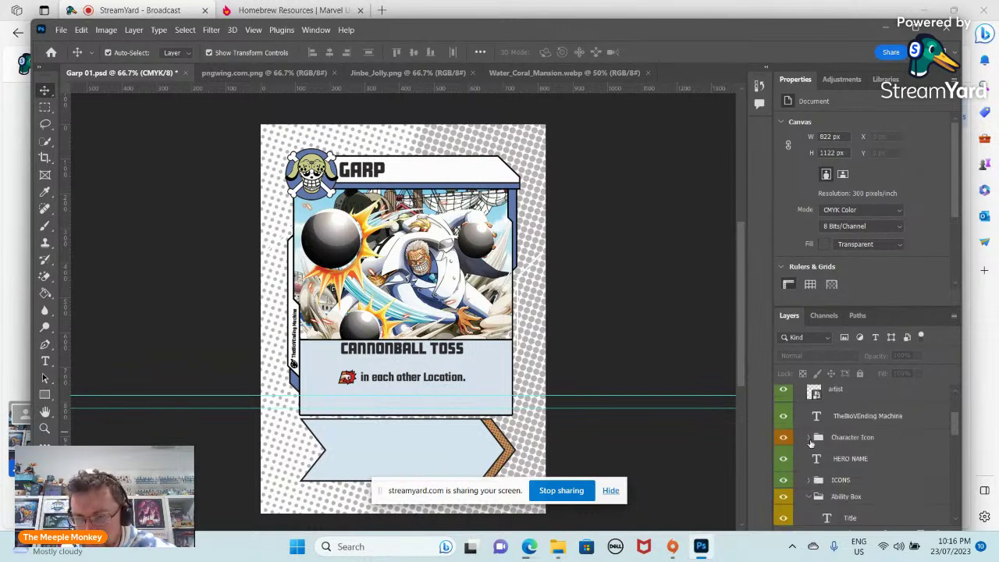
{"action": "scroll", "coordinate": [830, 434], "scroll_direction": "up", "scroll_amount": 2}
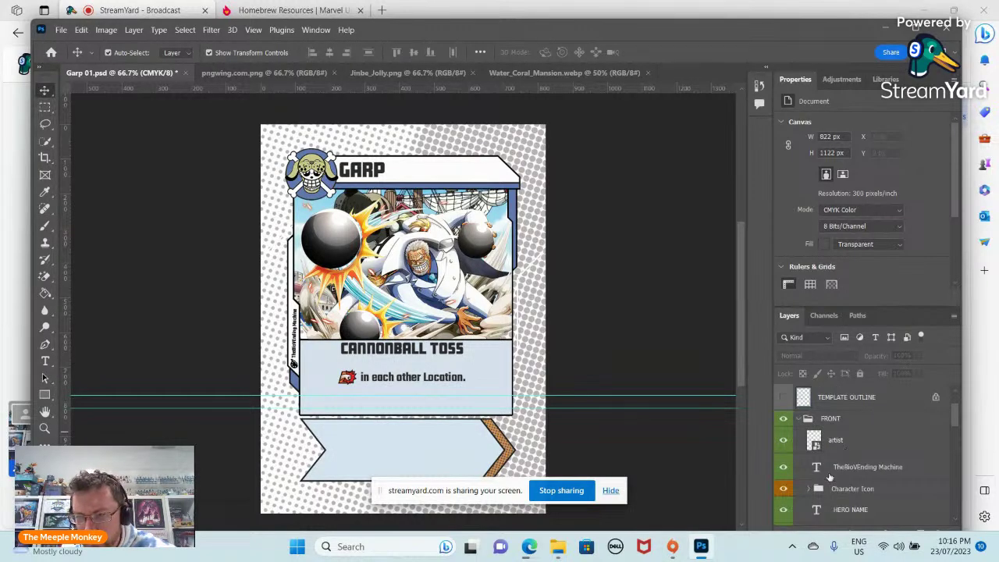
{"action": "left_click", "coordinate": [870, 467]}
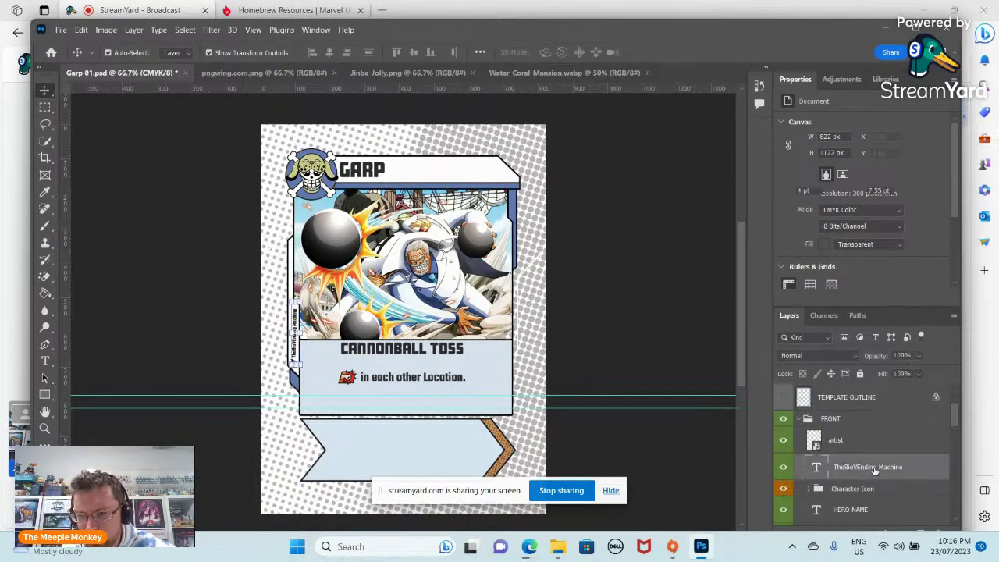
{"action": "double_click", "coordinate": [817, 469]}
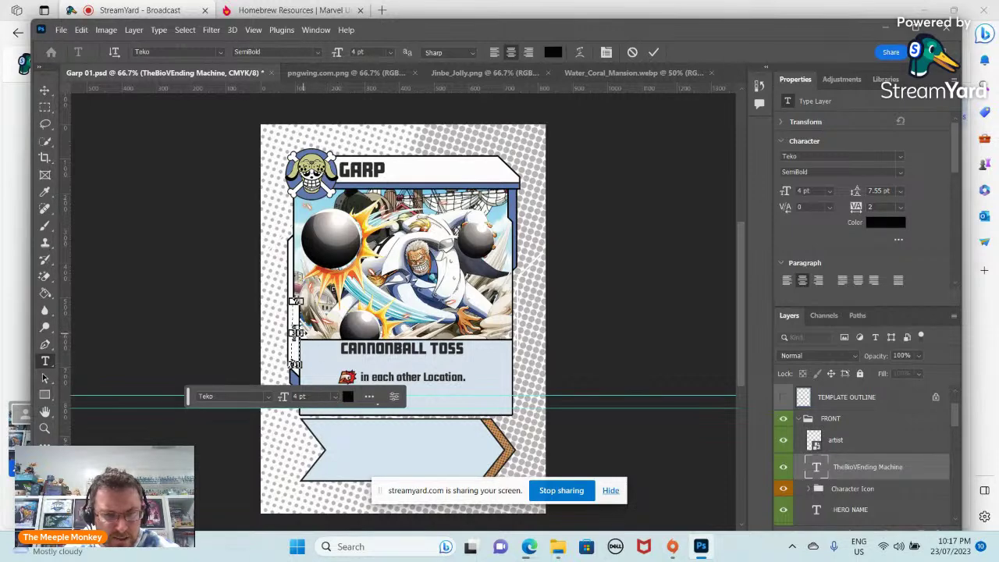
{"action": "type", "text": "Bodskih"}
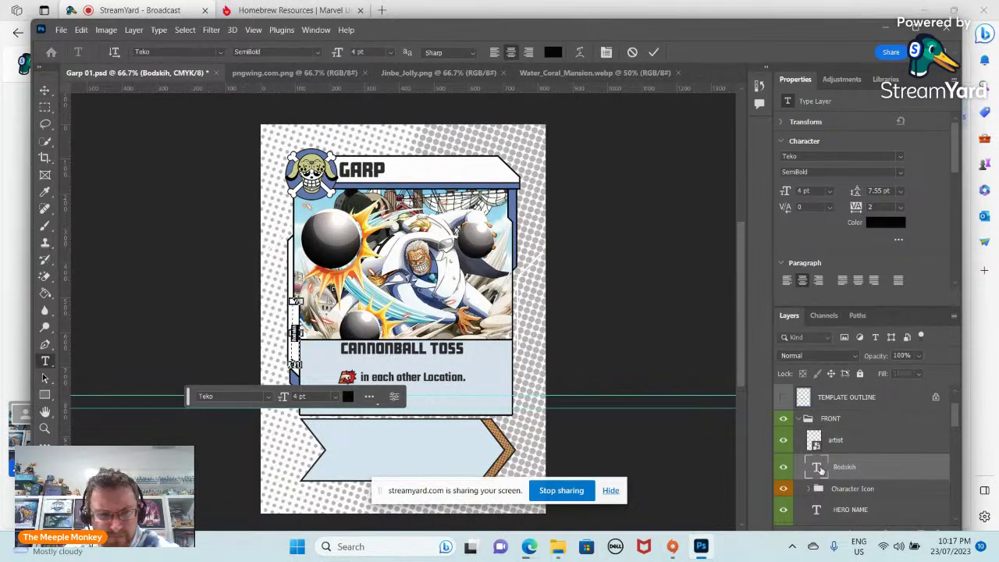
{"action": "left_click", "coordinate": [334, 399]}
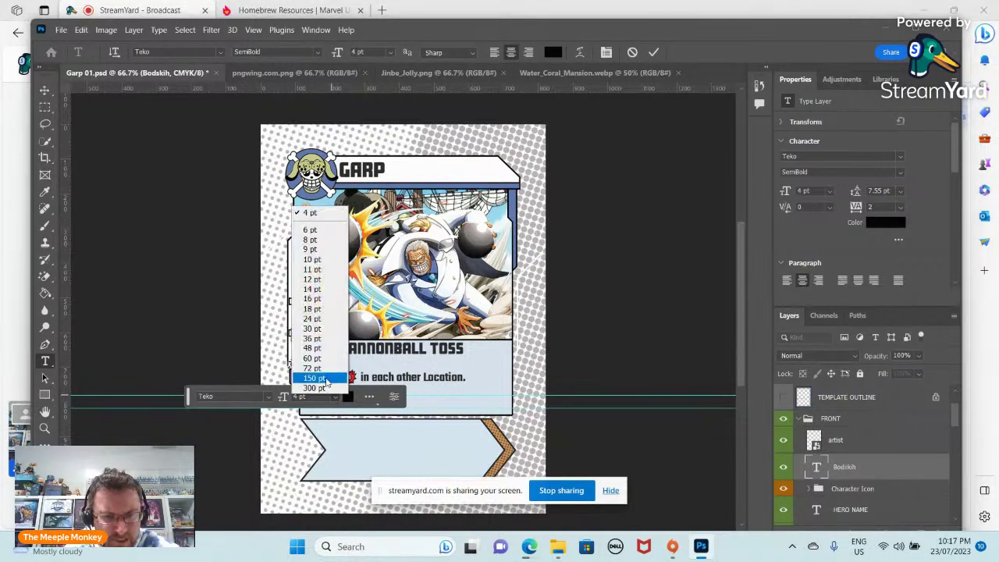
{"action": "left_click", "coordinate": [307, 232]}
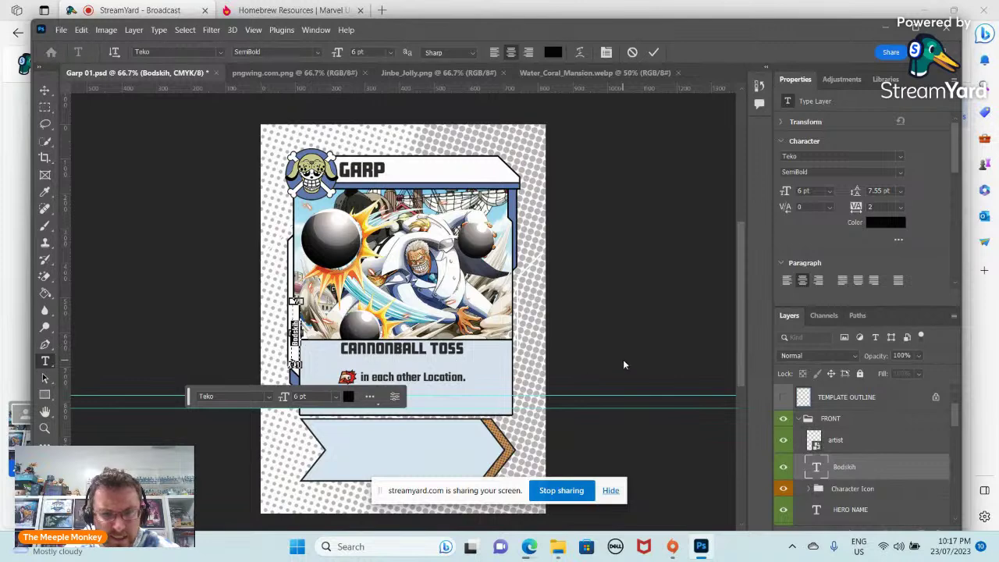
{"action": "key", "text": "Escape"}
{"action": "key", "text": "v"}
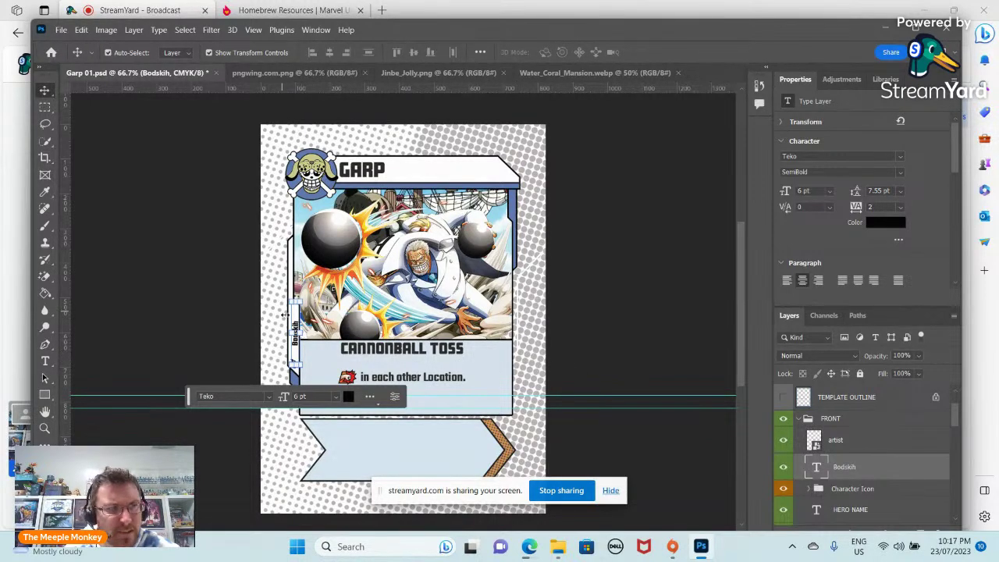
Move the vertical artist credit down the side strip, closer to the small artist icon, and deselect it.
{"action": "left_click", "coordinate": [295, 337]}
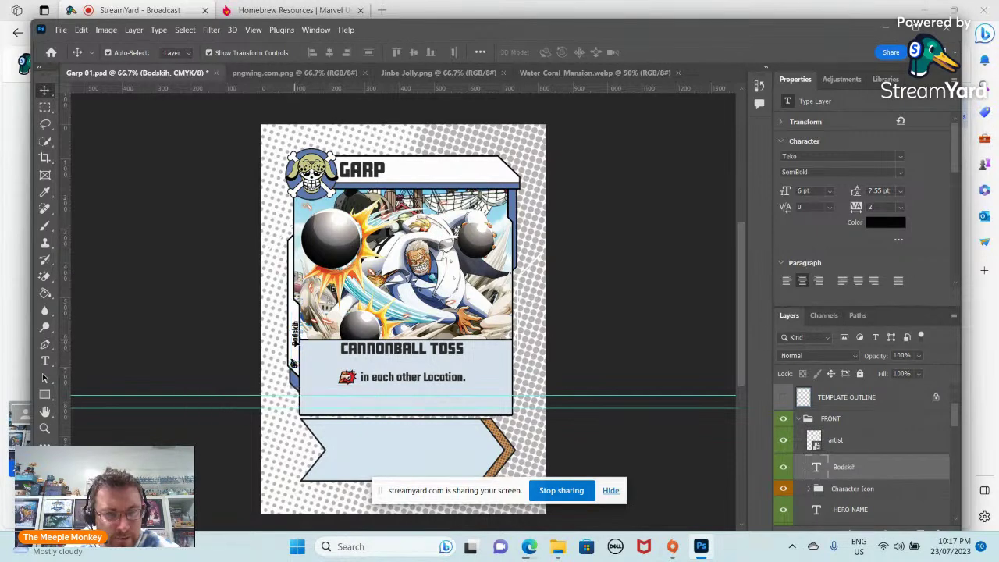
{"action": "left_click_drag", "start_coordinate": [295, 337], "coordinate": [296, 352]}
{"action": "left_click", "coordinate": [686, 326]}
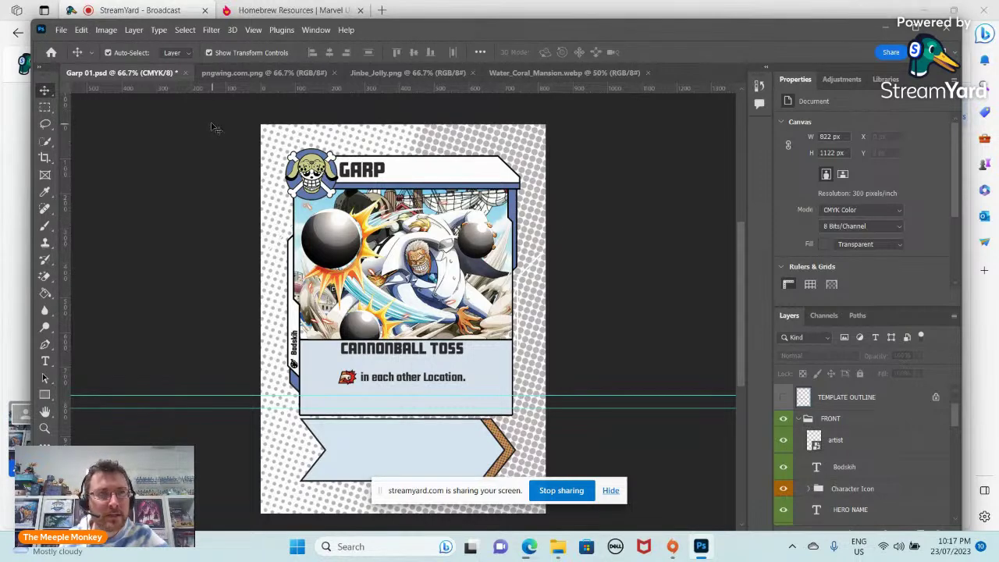
Save the card as a new Photoshop file named Garp 03 in the Garp folder, with Maximize Compatibility on.
{"action": "left_click", "coordinate": [61, 31]}
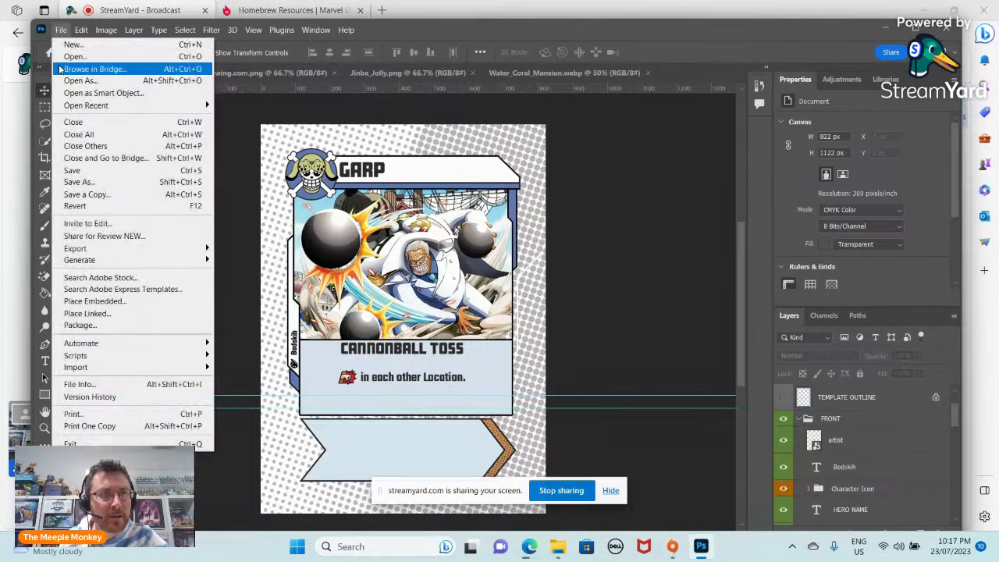
{"action": "left_click", "coordinate": [87, 185]}
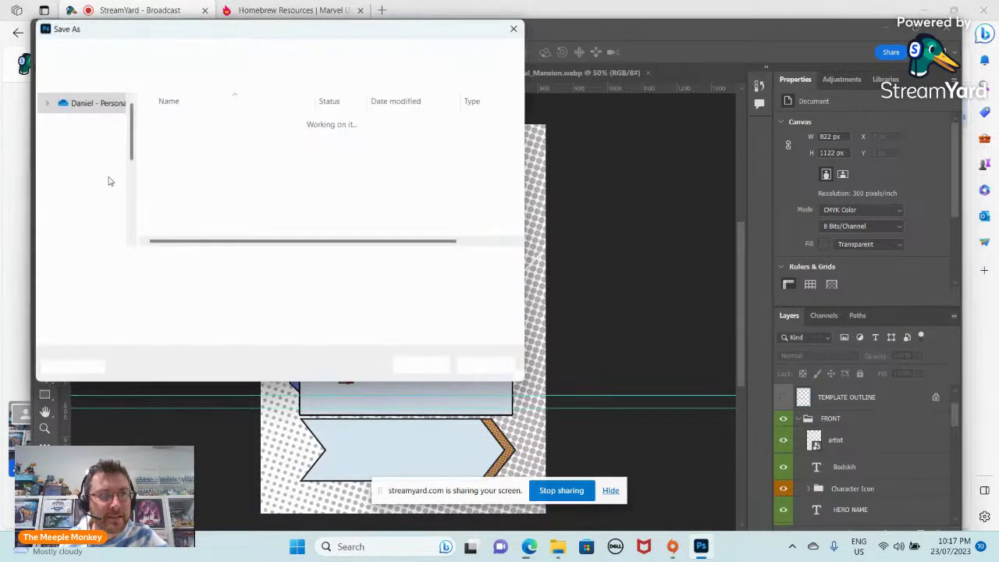
{"action": "left_click", "coordinate": [150, 260]}
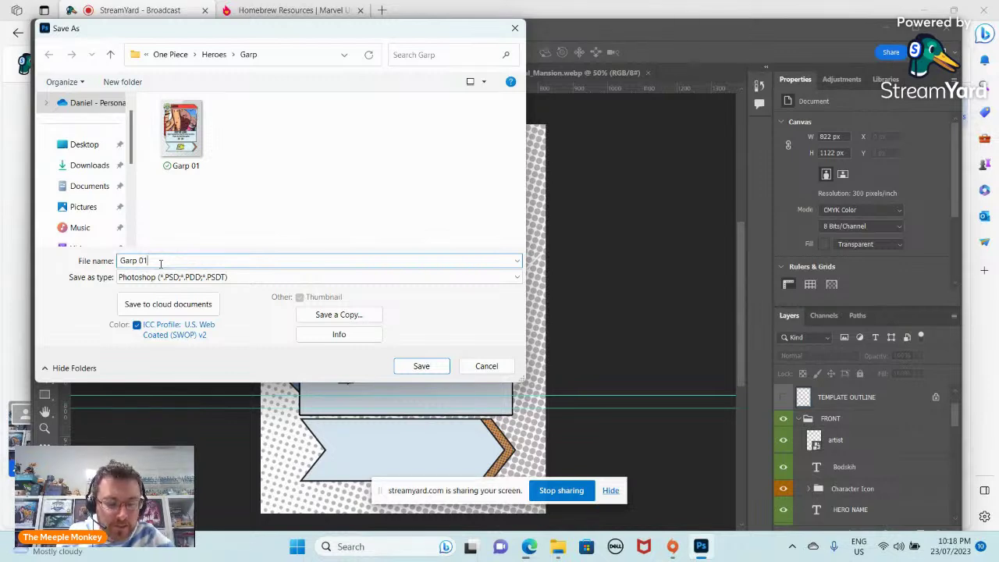
{"action": "key", "text": "BackSpace"}
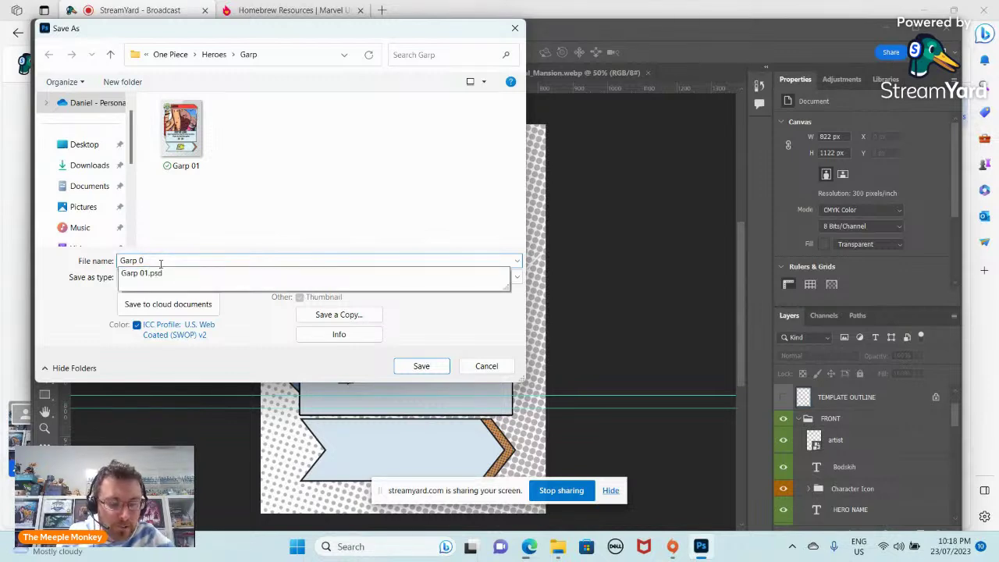
{"action": "type", "text": "3"}
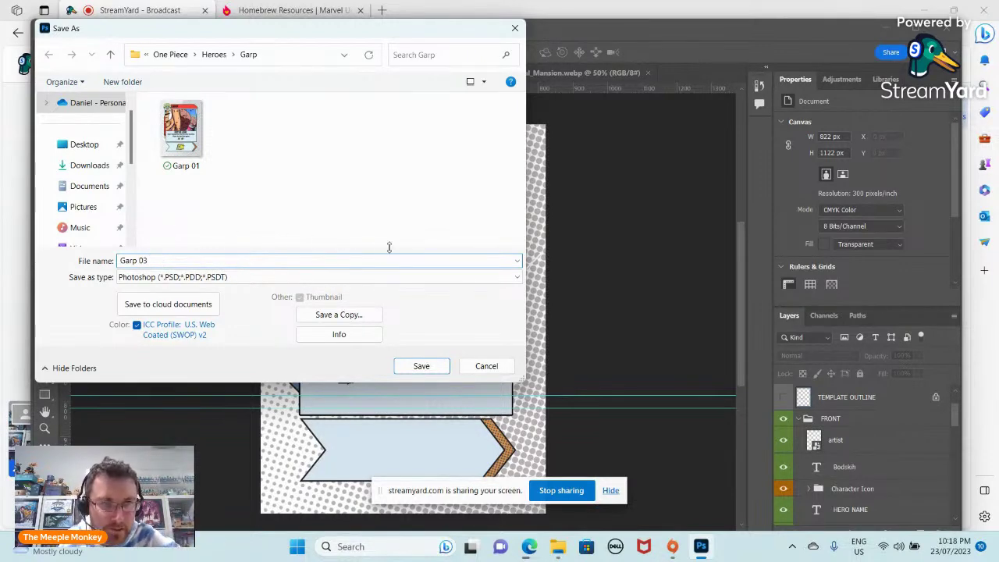
{"action": "left_click", "coordinate": [423, 367]}
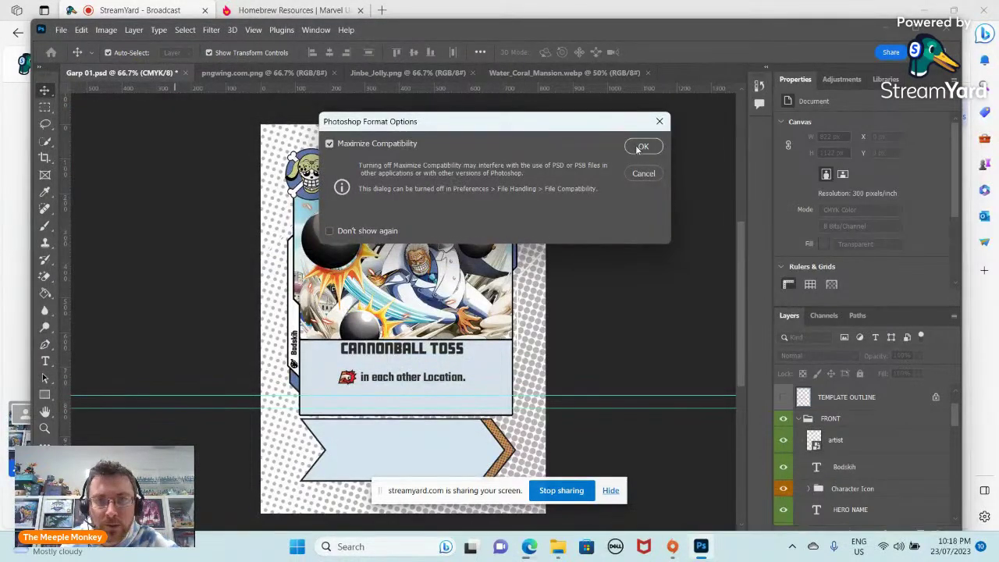
{"action": "left_click", "coordinate": [642, 147]}
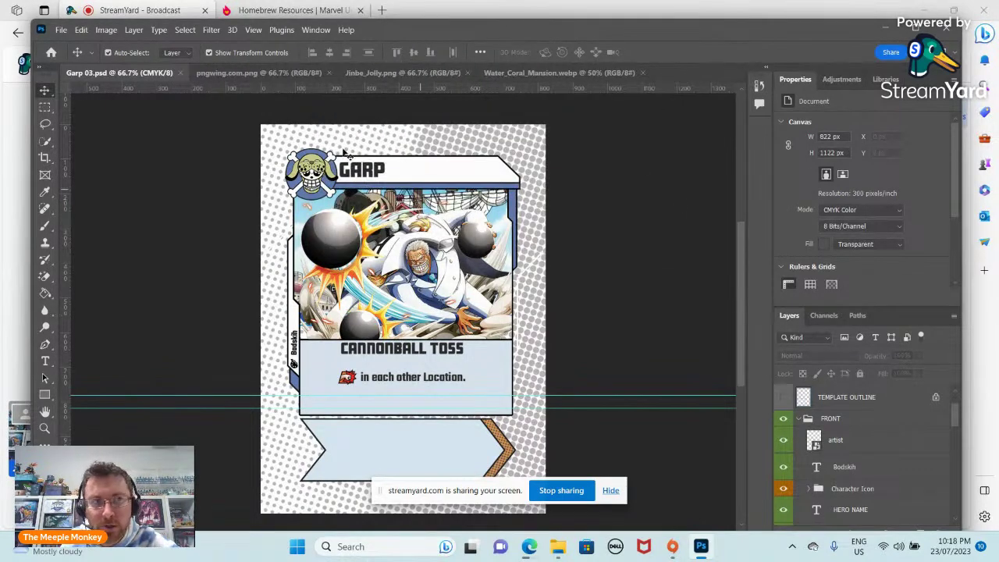
Start a quick PNG export of the card and browse to the MU Homebrew > One Piece > Heroes > Garp folder.
{"action": "left_click", "coordinate": [60, 31]}
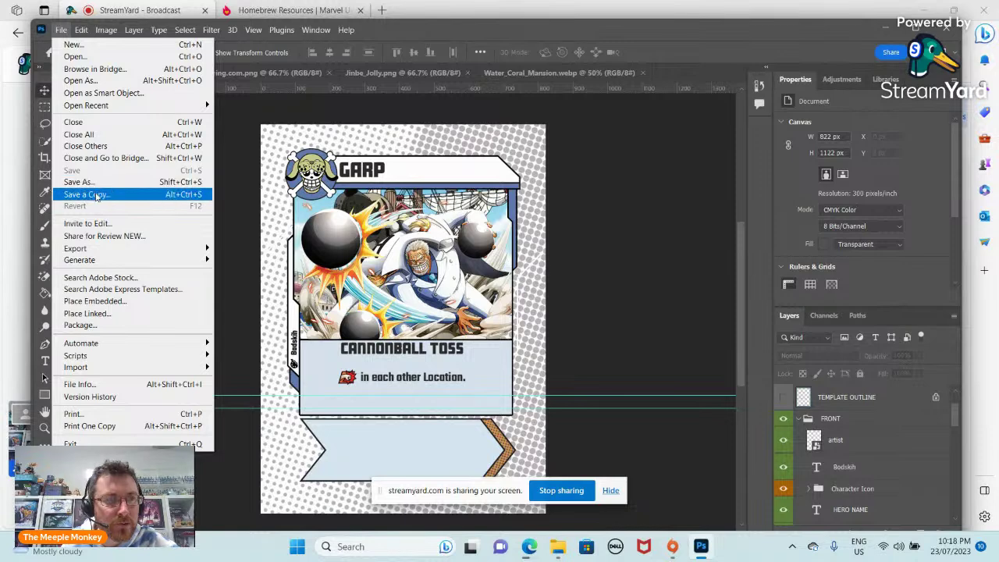
{"action": "mouse_move", "coordinate": [86, 248]}
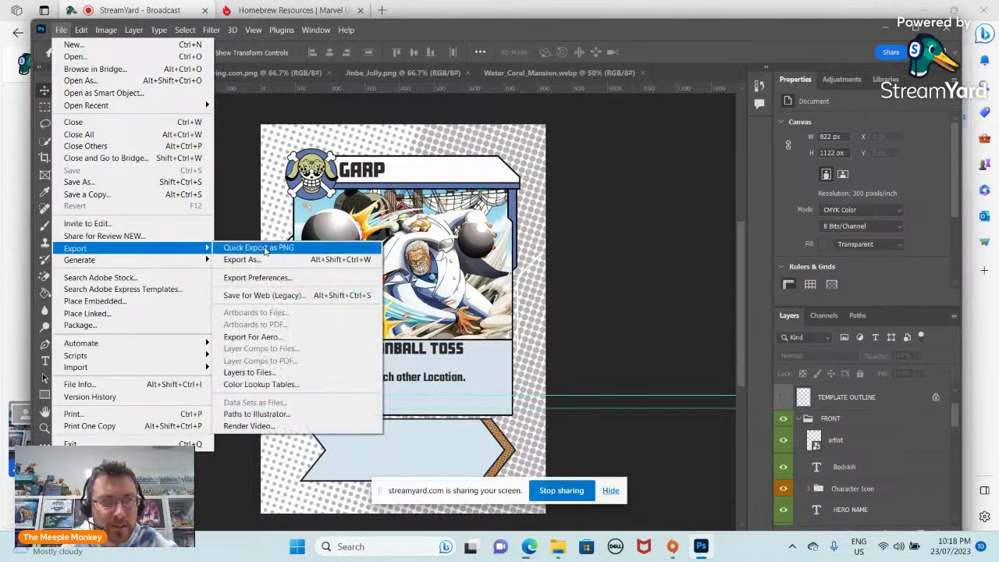
{"action": "left_click", "coordinate": [266, 248]}
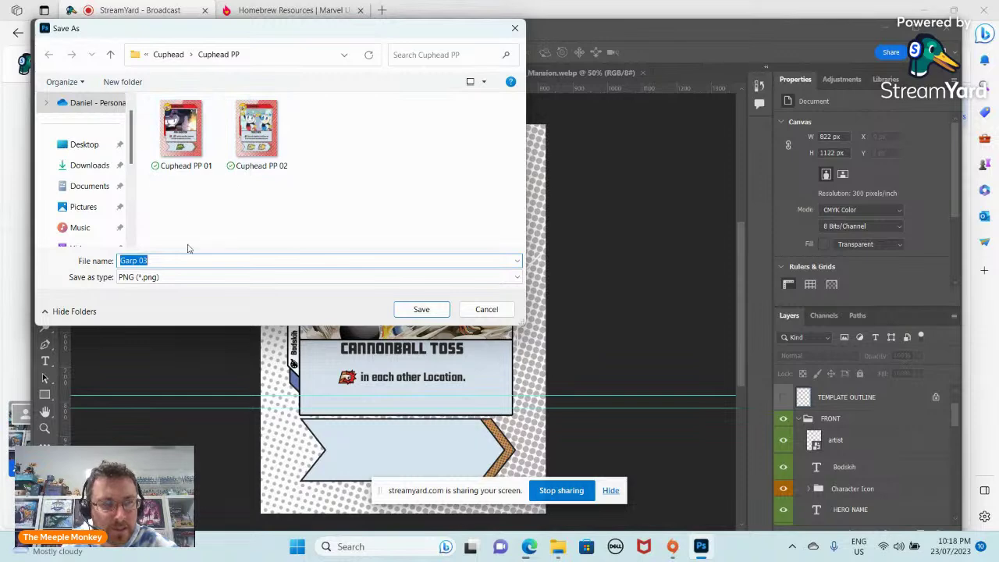
{"action": "left_click", "coordinate": [169, 54]}
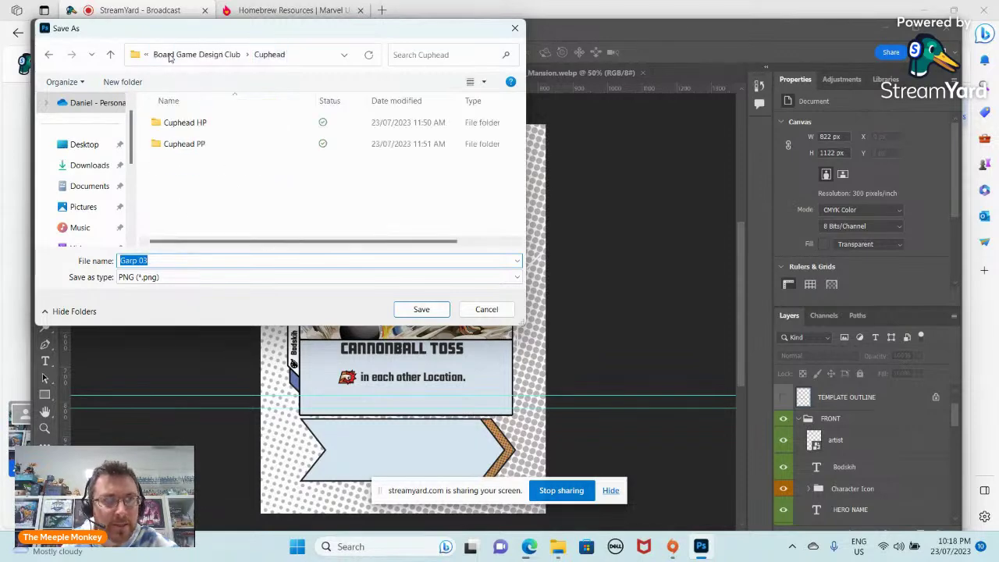
{"action": "left_click", "coordinate": [186, 54]}
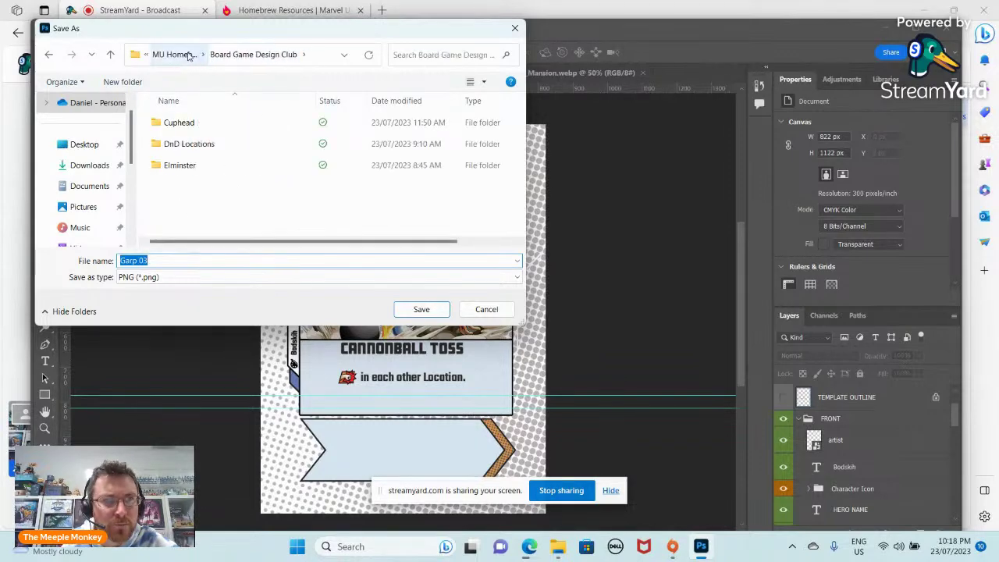
{"action": "left_click", "coordinate": [188, 56]}
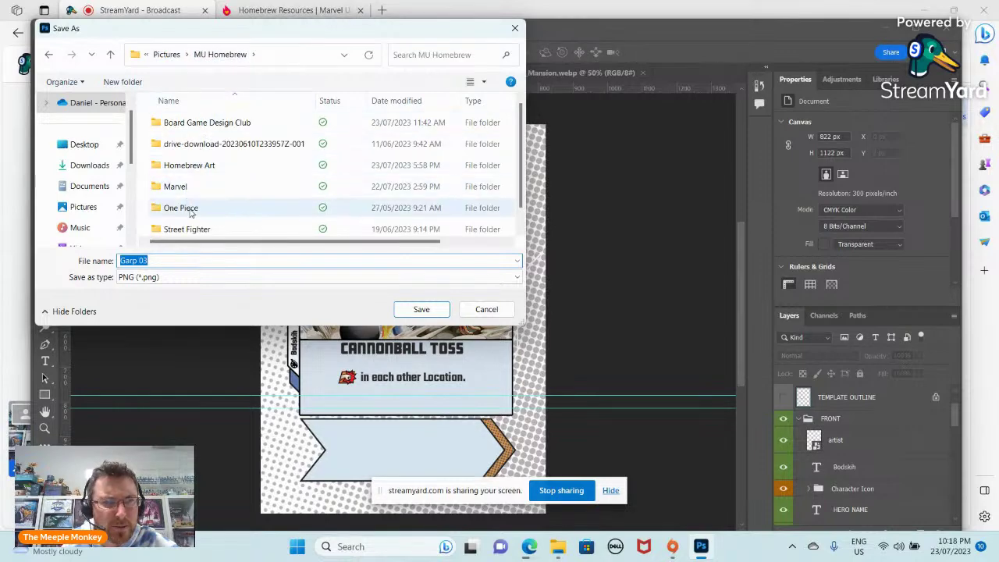
{"action": "double_click", "coordinate": [192, 210]}
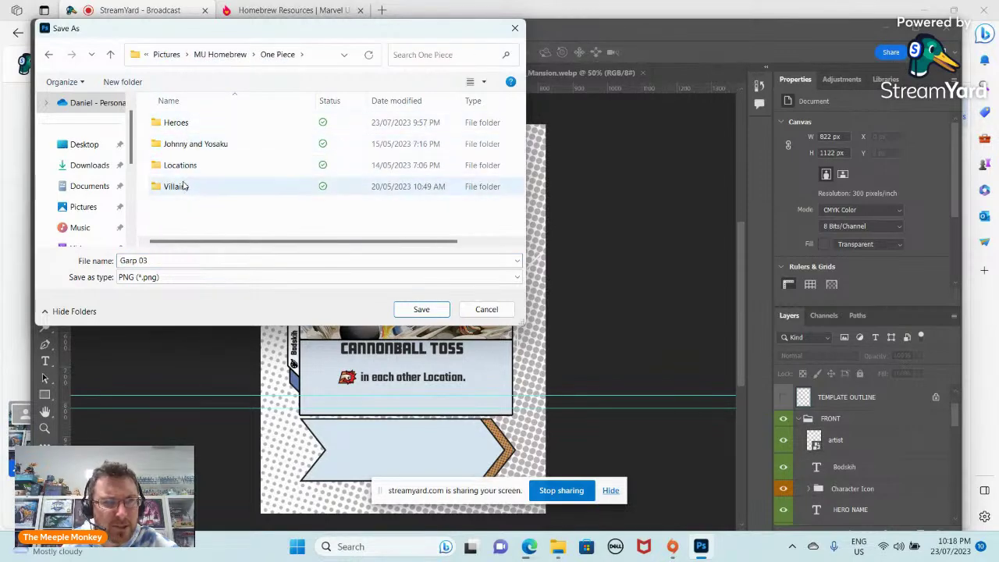
{"action": "double_click", "coordinate": [195, 127]}
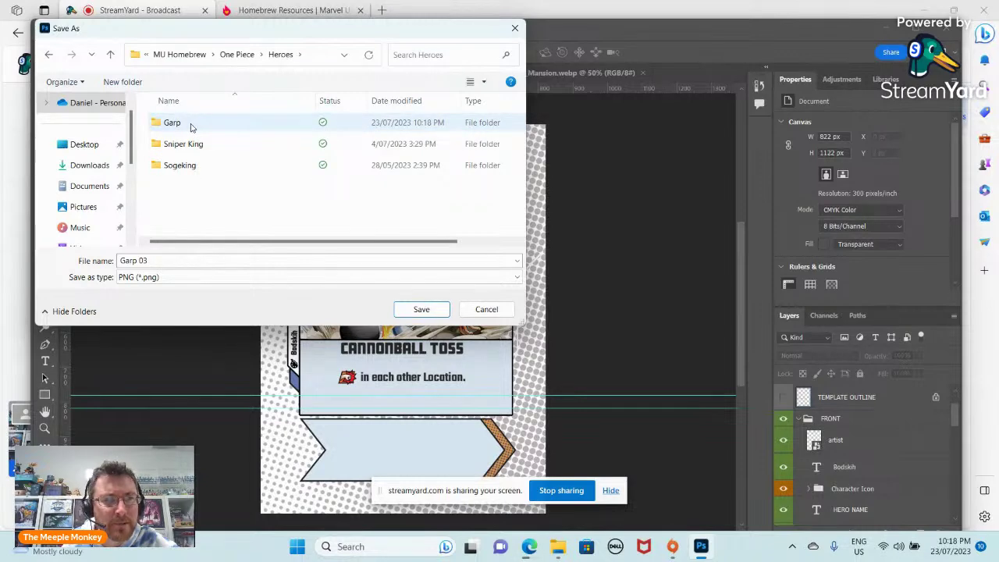
{"action": "double_click", "coordinate": [174, 123]}
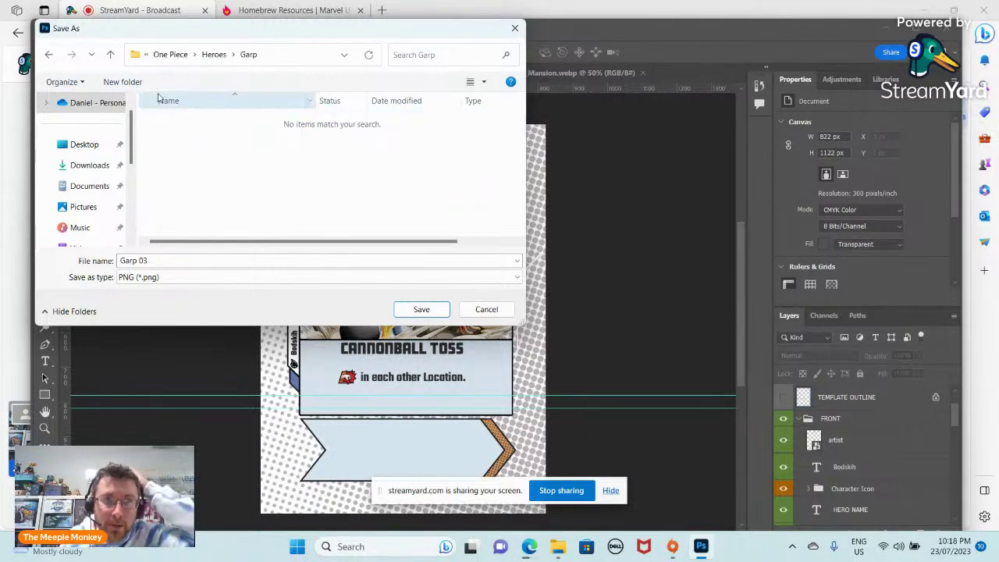
Create two new subfolders named Garp PP and Garp HP inside the Garp folder.
{"action": "left_click", "coordinate": [123, 82]}
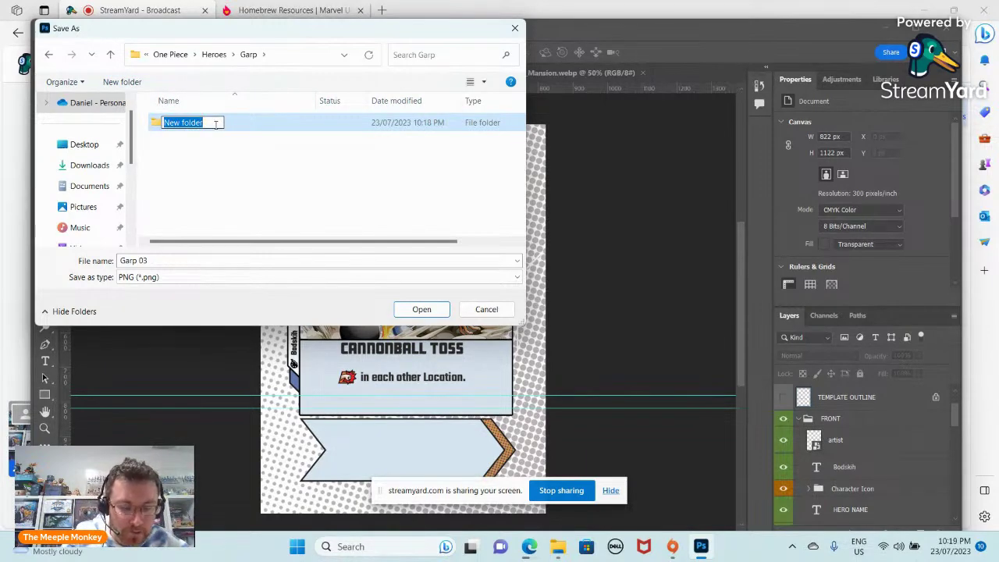
{"action": "type", "text": "Garp "}
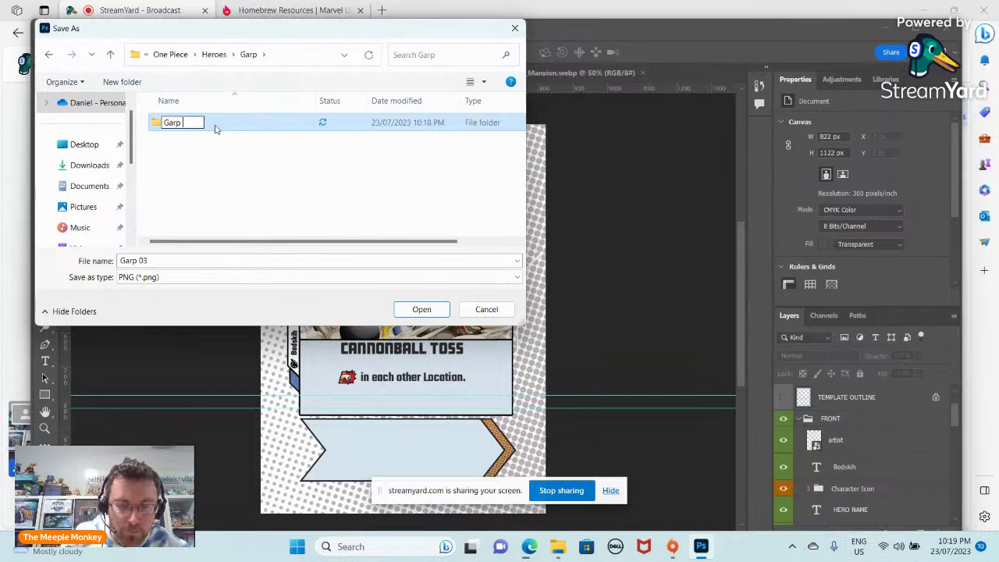
{"action": "type", "text": "PP"}
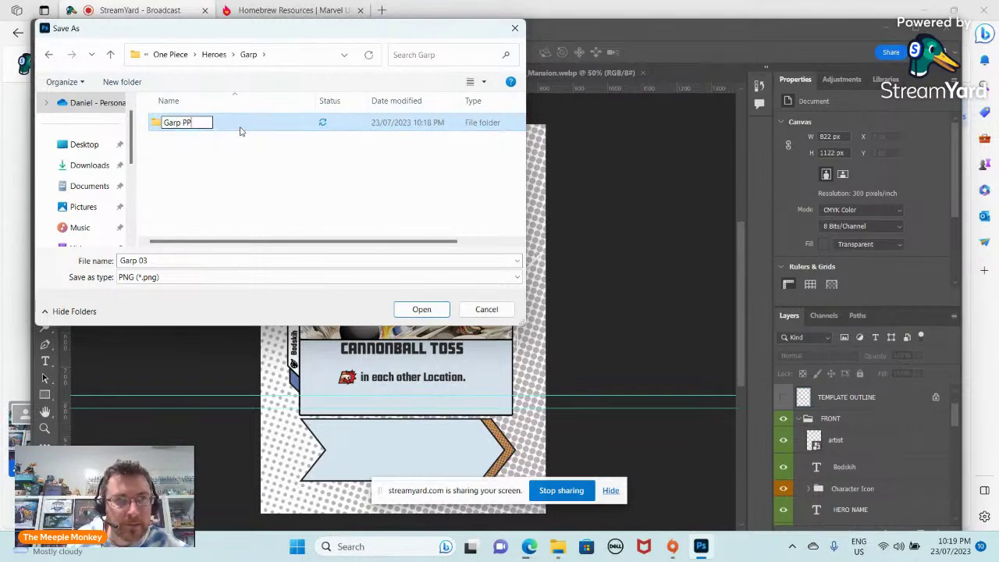
{"action": "left_click", "coordinate": [222, 178]}
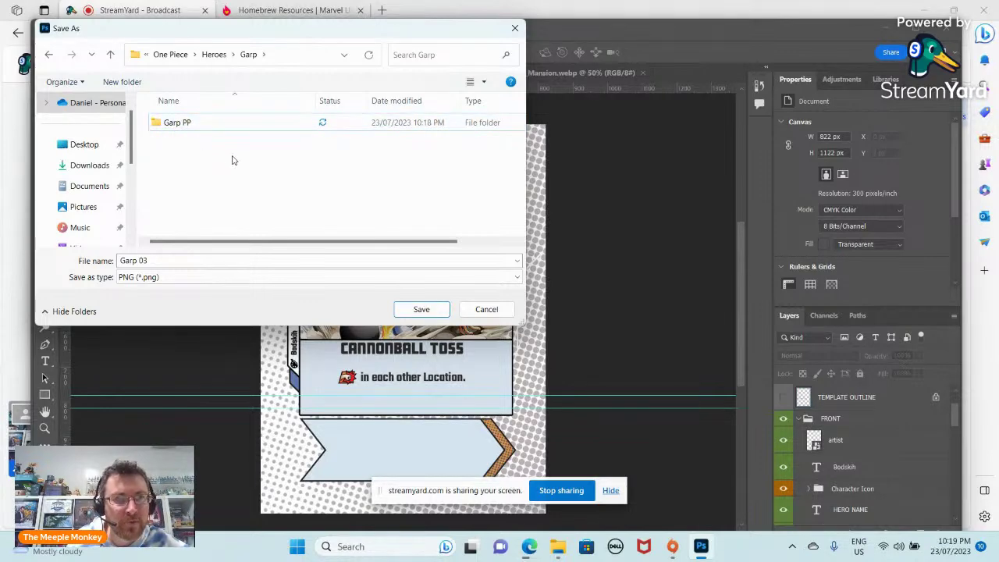
{"action": "left_click", "coordinate": [121, 81]}
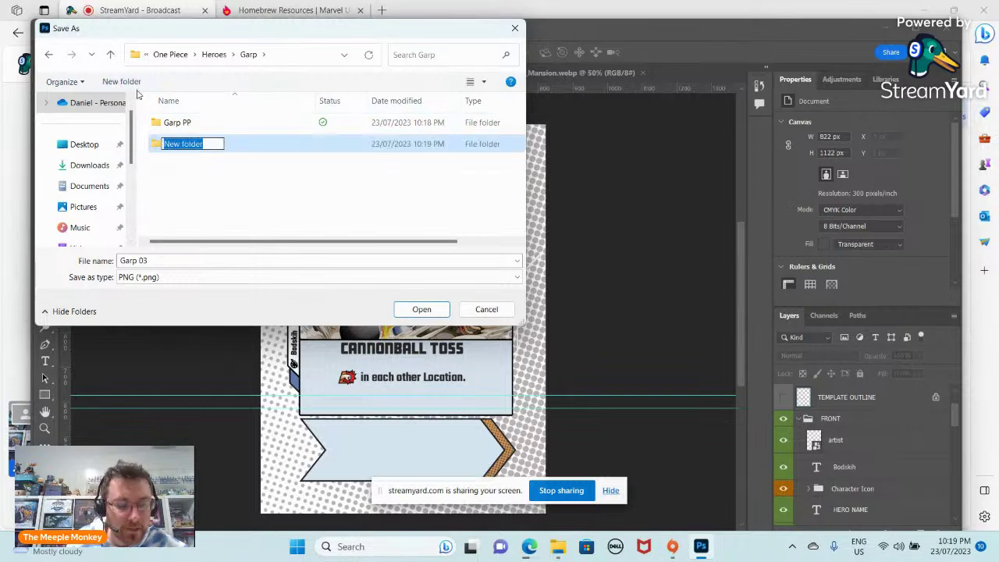
{"action": "type", "text": "Garp"}
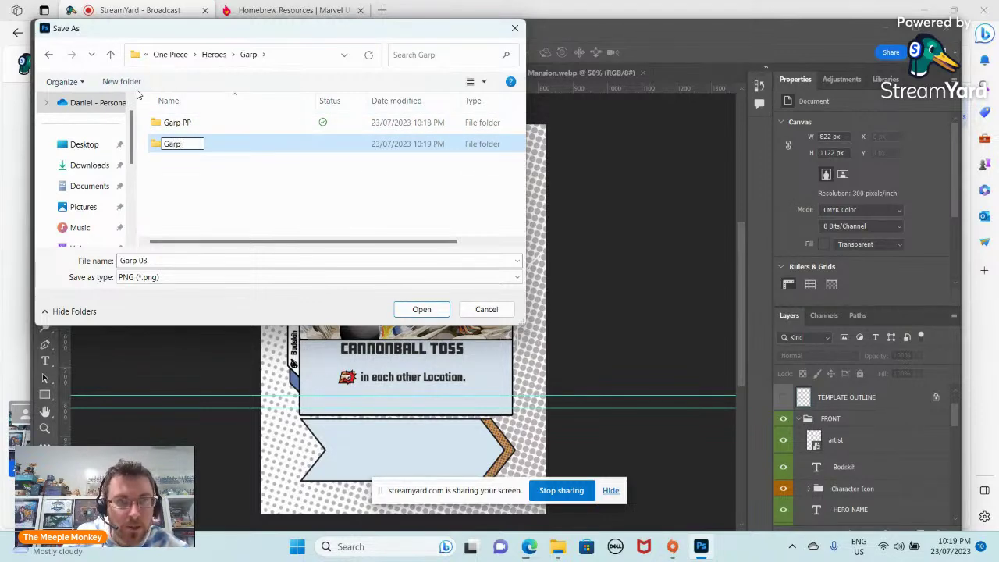
{"action": "type", "text": " HP"}
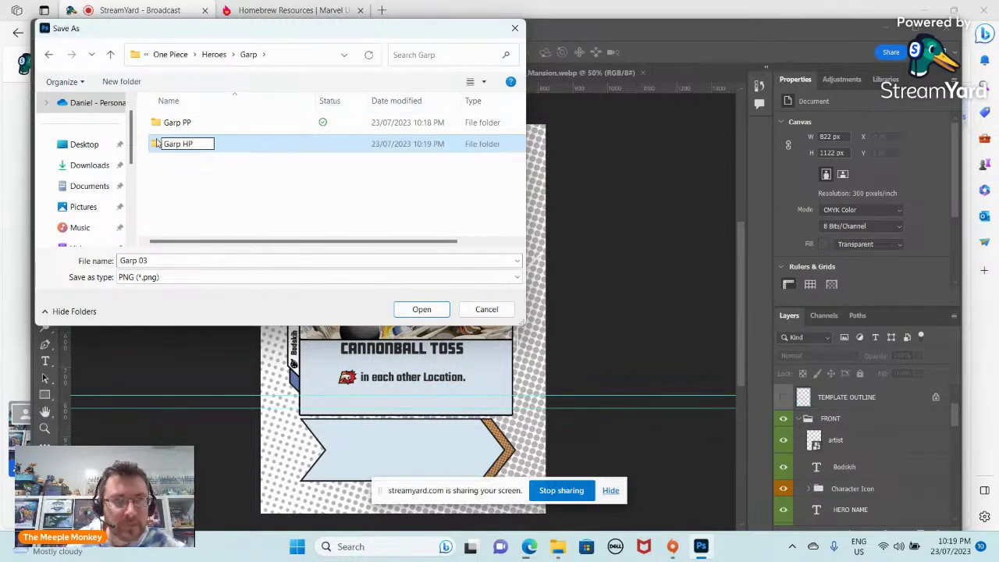
{"action": "left_click", "coordinate": [204, 176]}
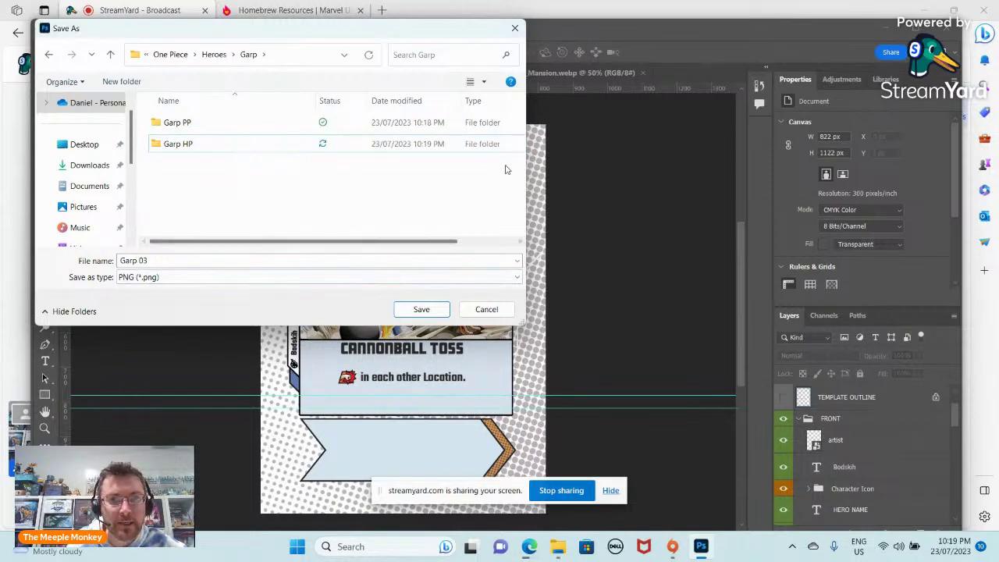
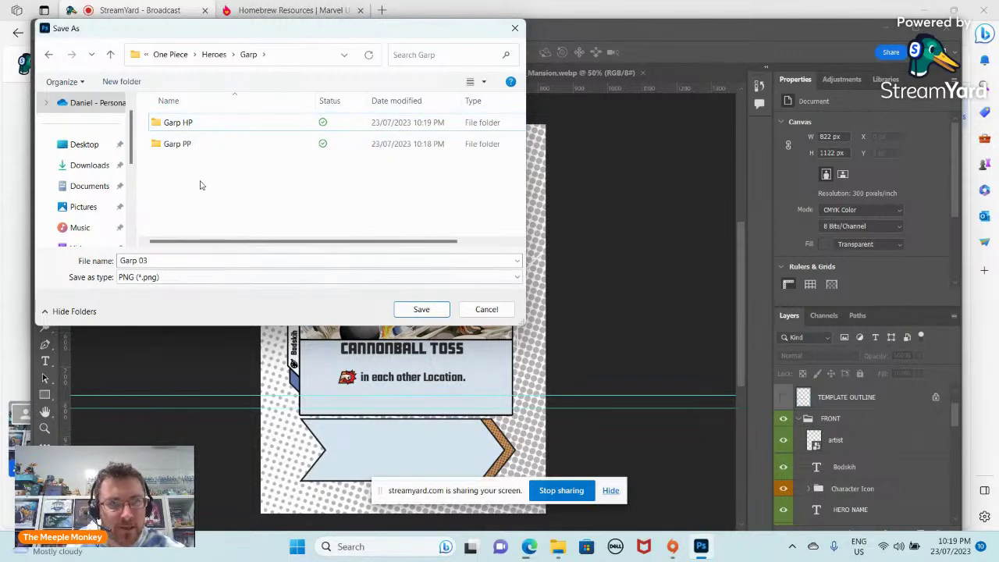
Save the PNG export in the Garp PP folder under the file name Garp PP 03.
{"action": "double_click", "coordinate": [200, 145]}
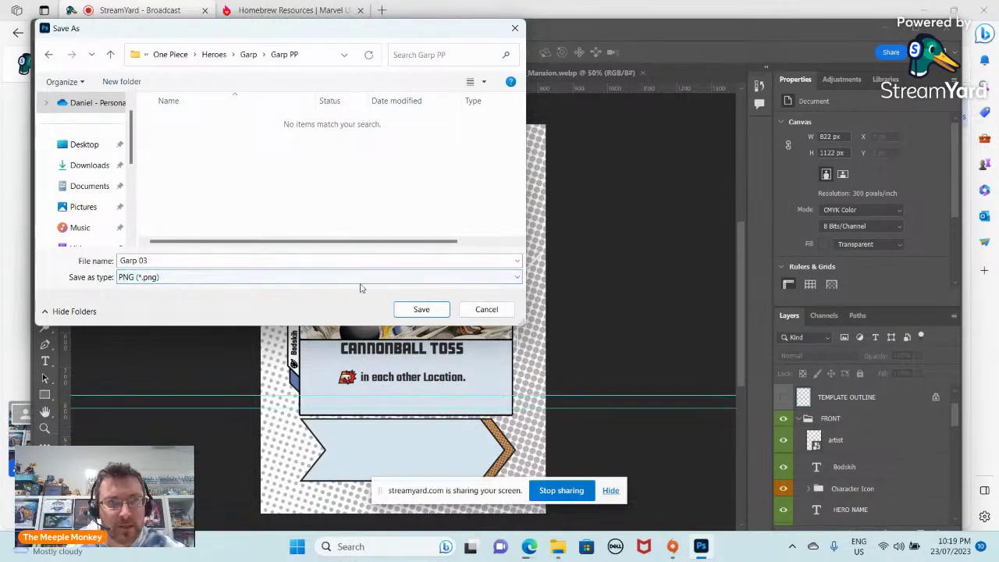
{"action": "double_click", "coordinate": [141, 261]}
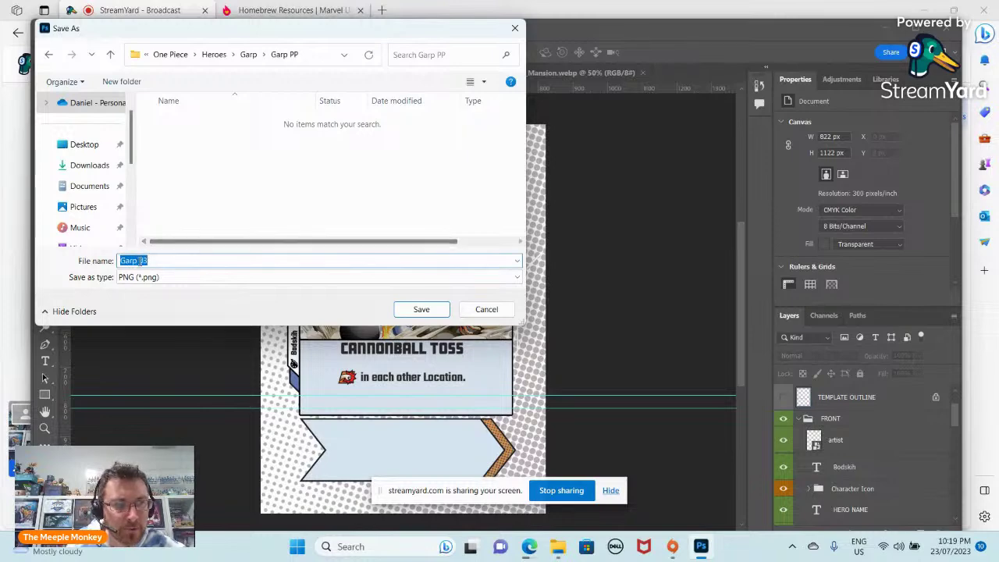
{"action": "left_click", "coordinate": [141, 261]}
{"action": "type", "text": "PP"}
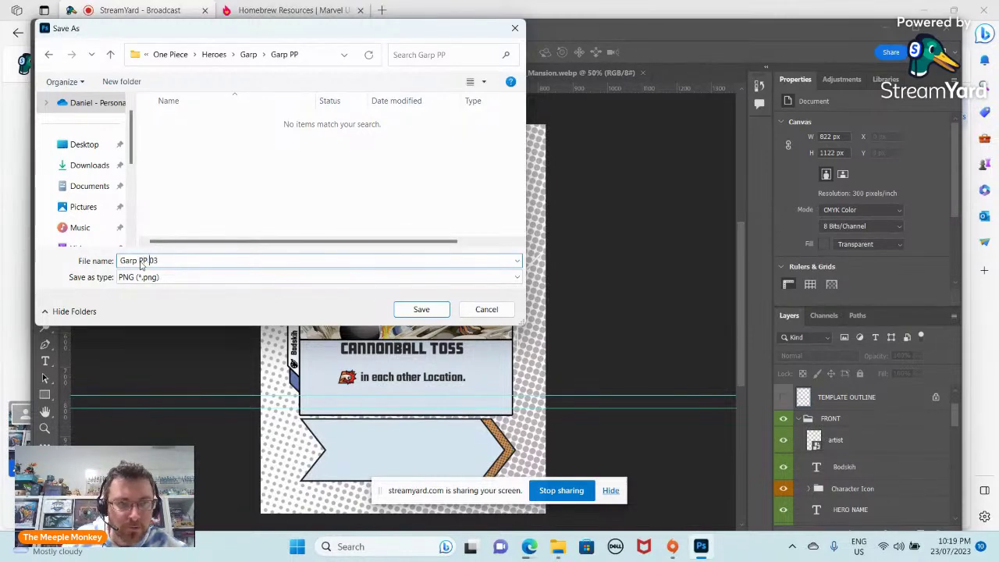
{"action": "left_click", "coordinate": [420, 311]}
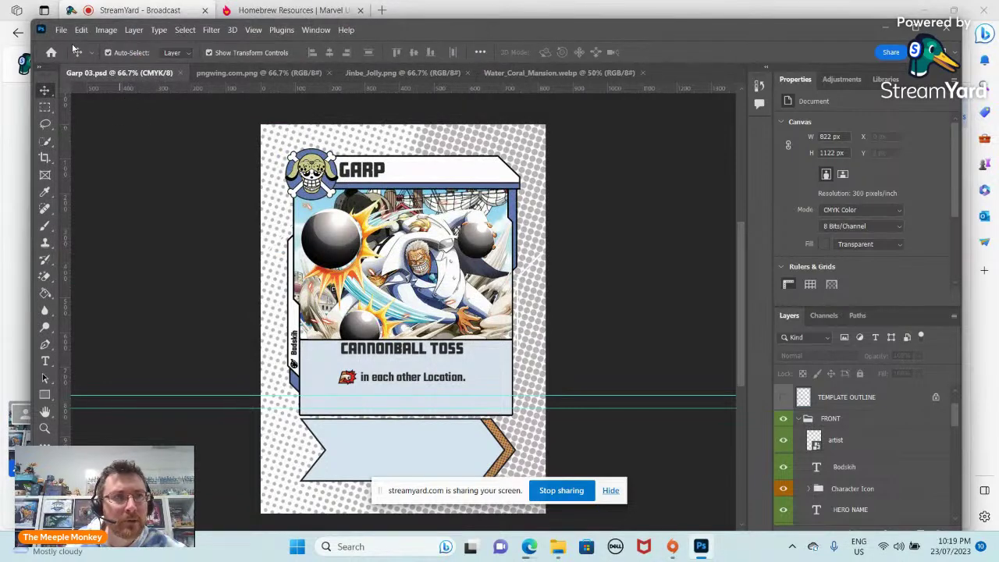
Show the HOMEPRINT OUTLINE layer and quick-export the card as PNG to the Garp HP folder, named Garp HP 03.
{"action": "scroll", "coordinate": [804, 426], "scroll_direction": "up", "scroll_amount": 1}
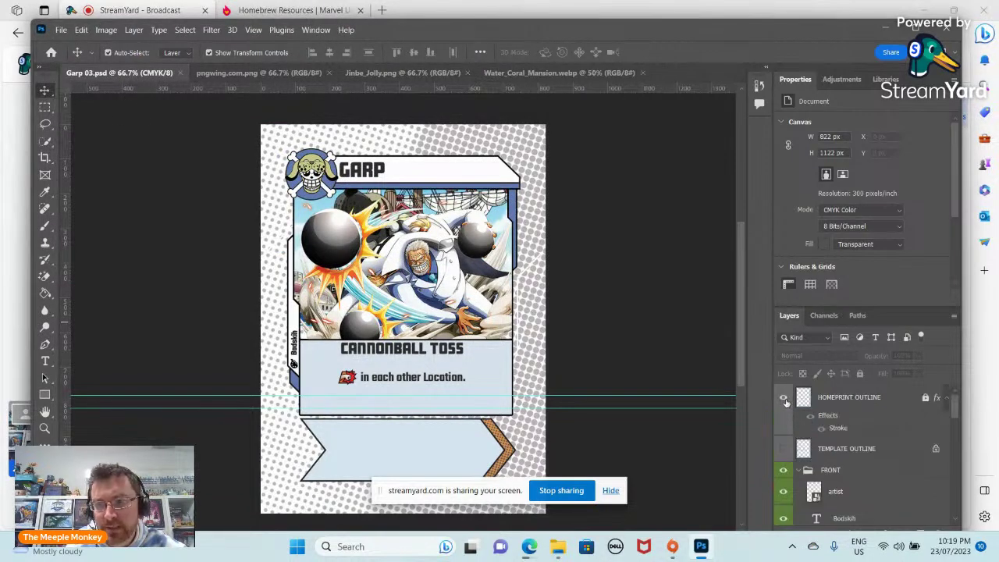
{"action": "left_click", "coordinate": [784, 399]}
{"action": "left_click", "coordinate": [60, 30]}
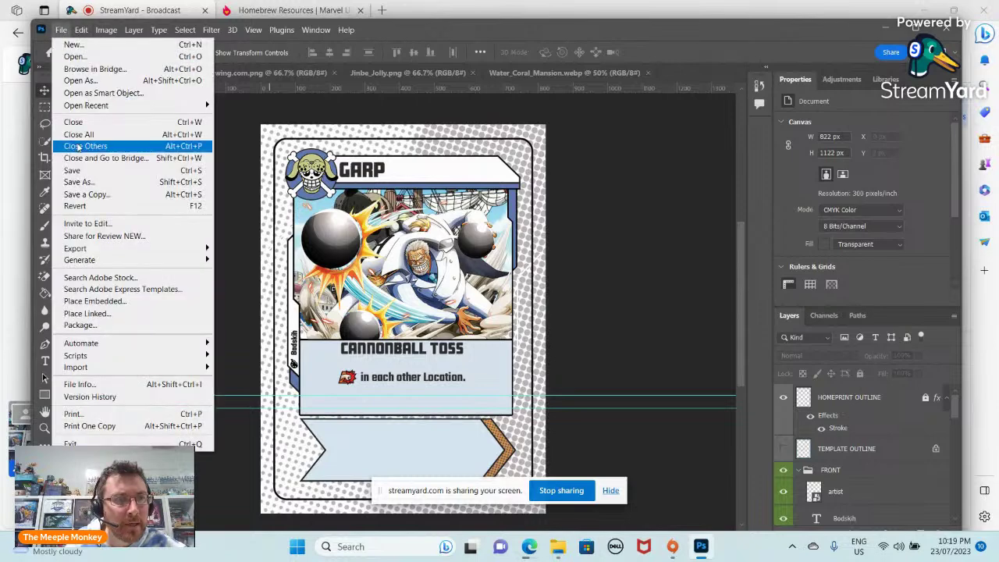
{"action": "mouse_move", "coordinate": [97, 253]}
{"action": "left_click", "coordinate": [248, 247]}
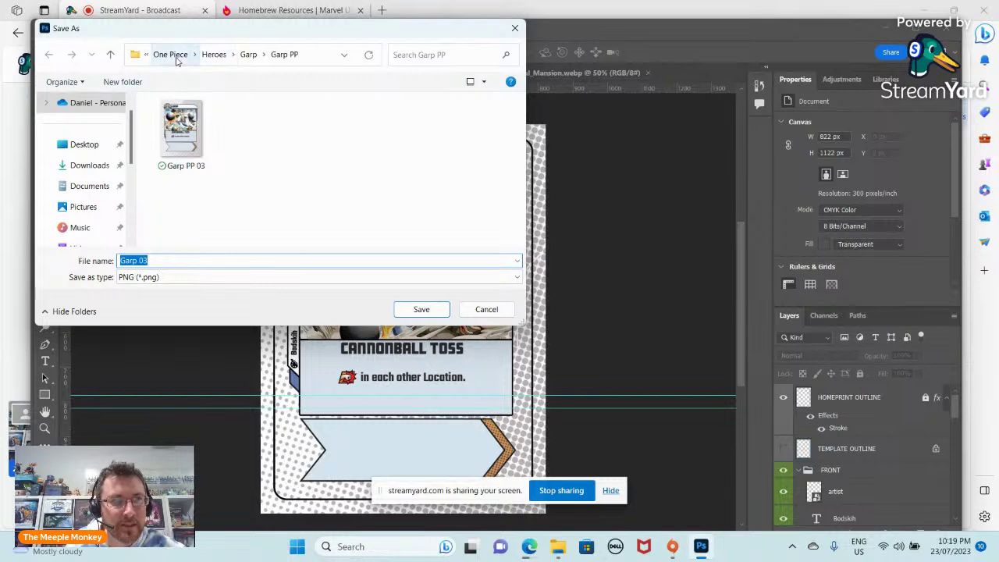
{"action": "left_click", "coordinate": [214, 55]}
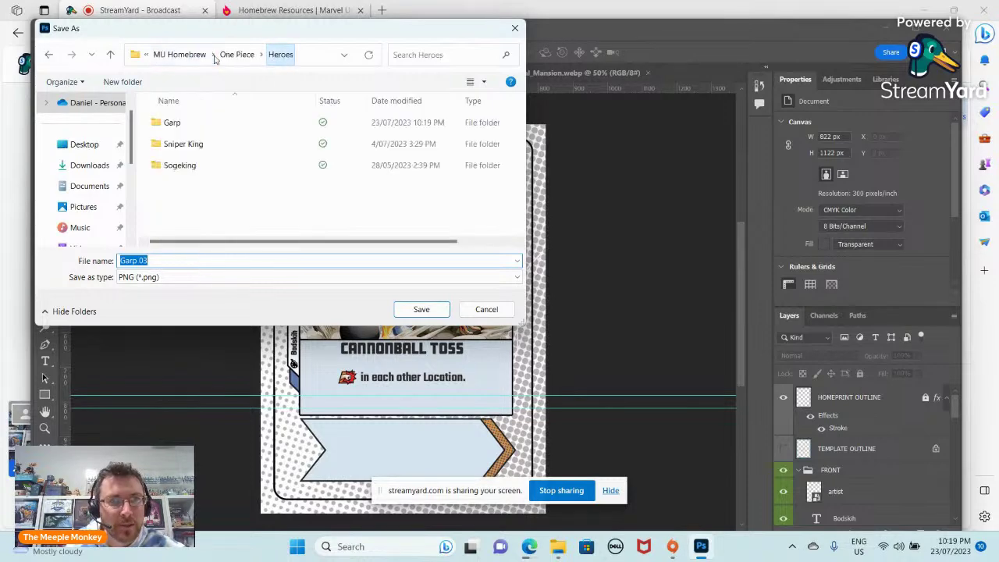
{"action": "double_click", "coordinate": [172, 122]}
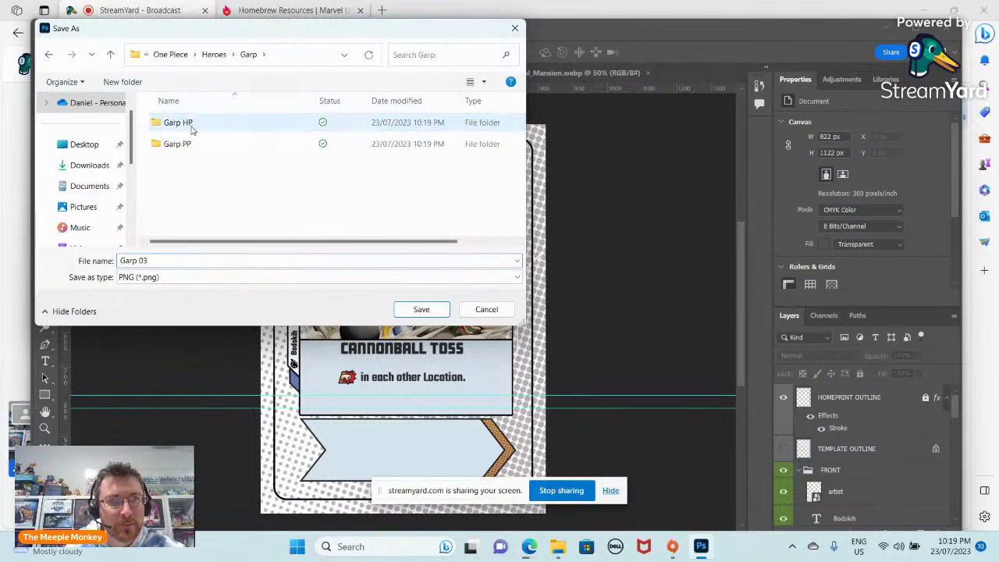
{"action": "double_click", "coordinate": [200, 127]}
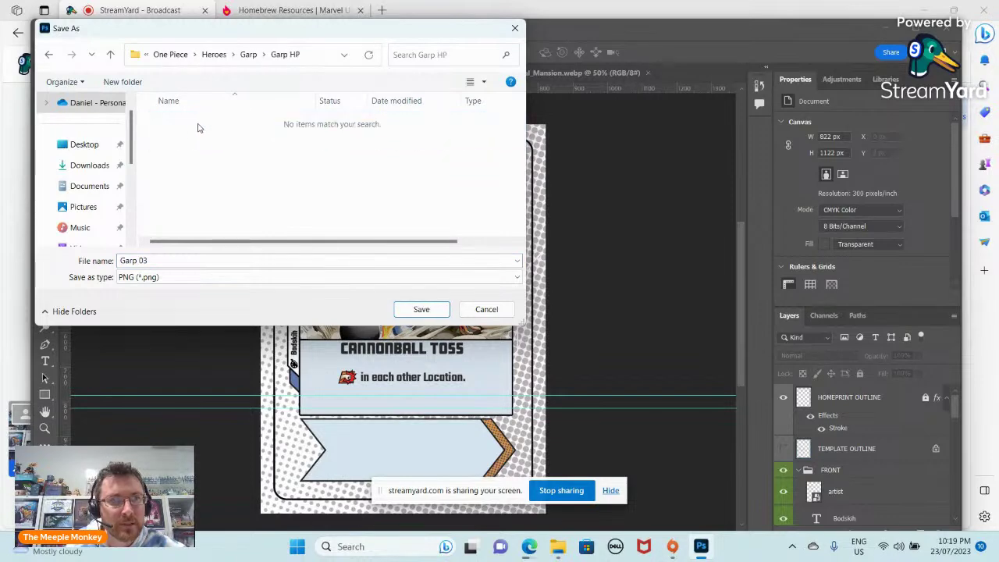
{"action": "left_click", "coordinate": [139, 261]}
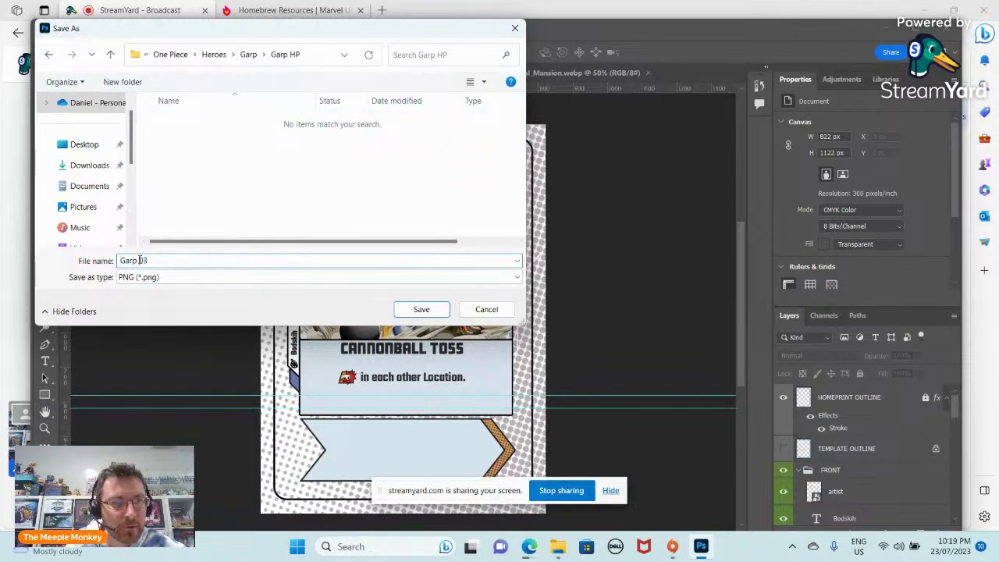
{"action": "type", "text": "HP"}
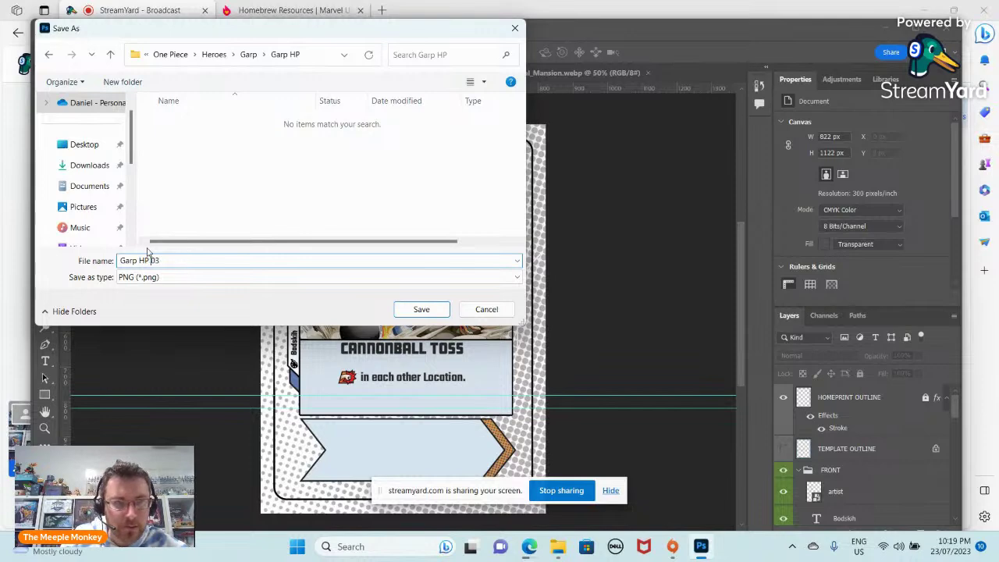
{"action": "left_click", "coordinate": [422, 309]}
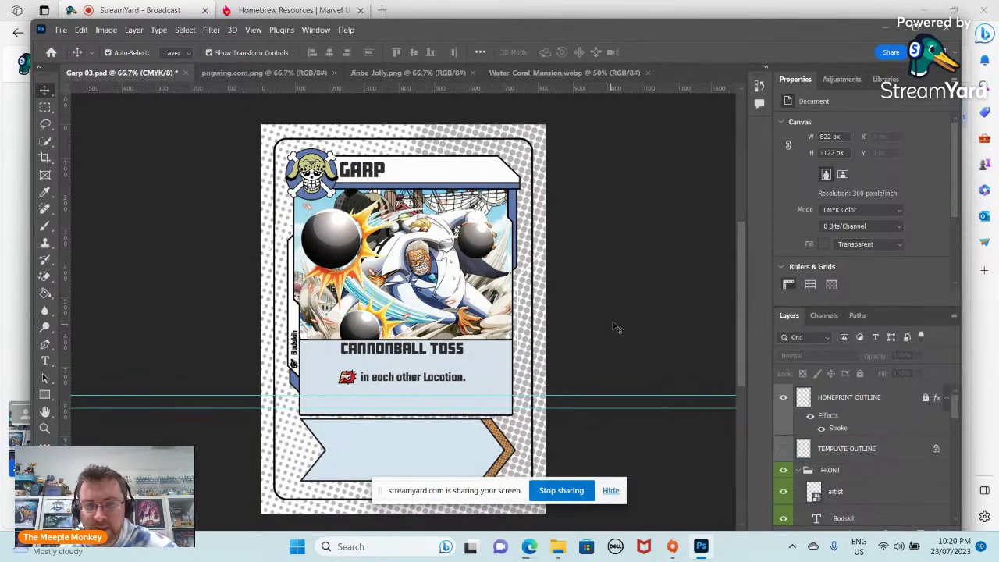
Expand the FRONT RULES group and hide the FRONT group.
{"action": "scroll", "coordinate": [786, 411], "scroll_direction": "down", "scroll_amount": 1}
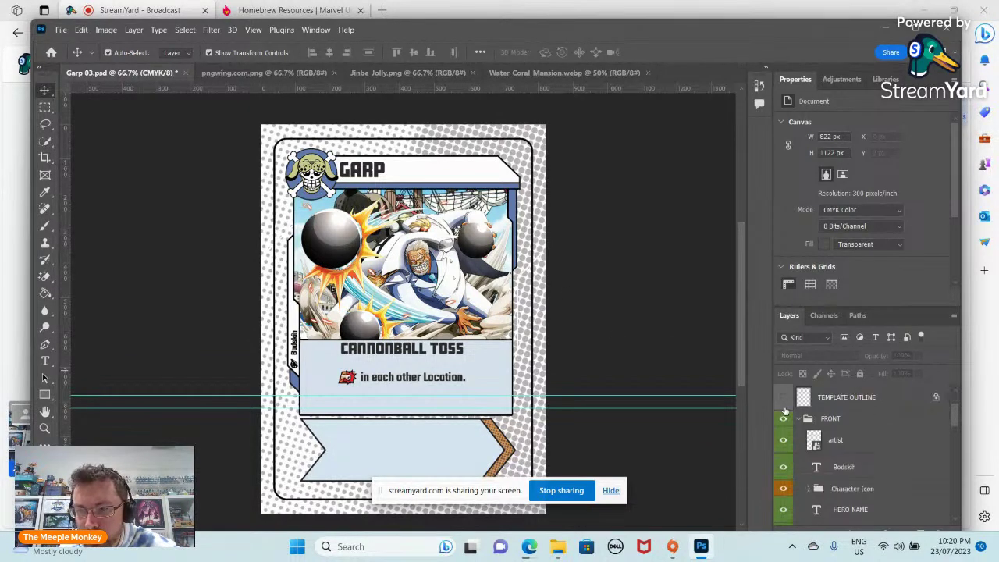
{"action": "scroll", "coordinate": [786, 411], "scroll_direction": "up", "scroll_amount": 1}
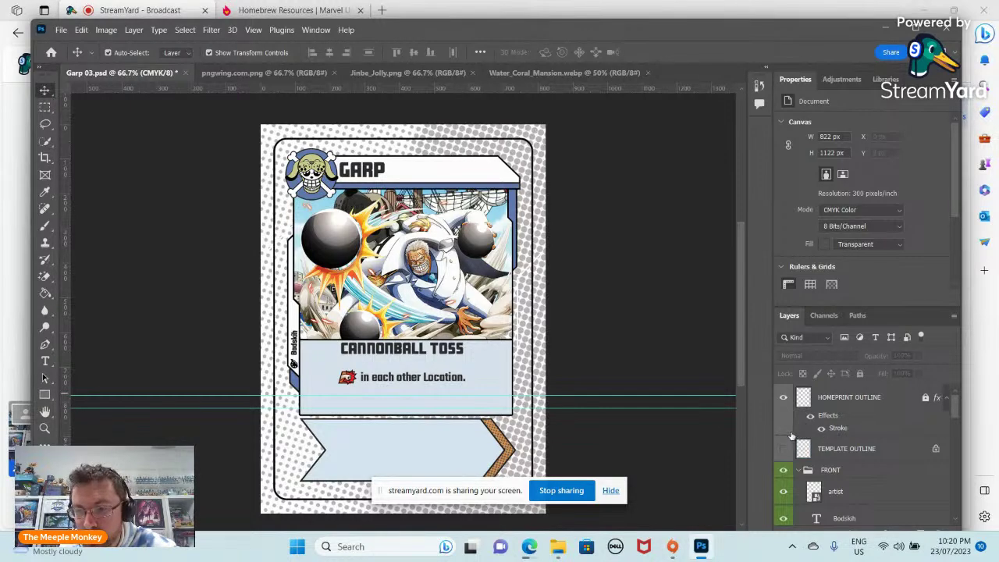
{"action": "scroll", "coordinate": [799, 406], "scroll_direction": "down", "scroll_amount": 5}
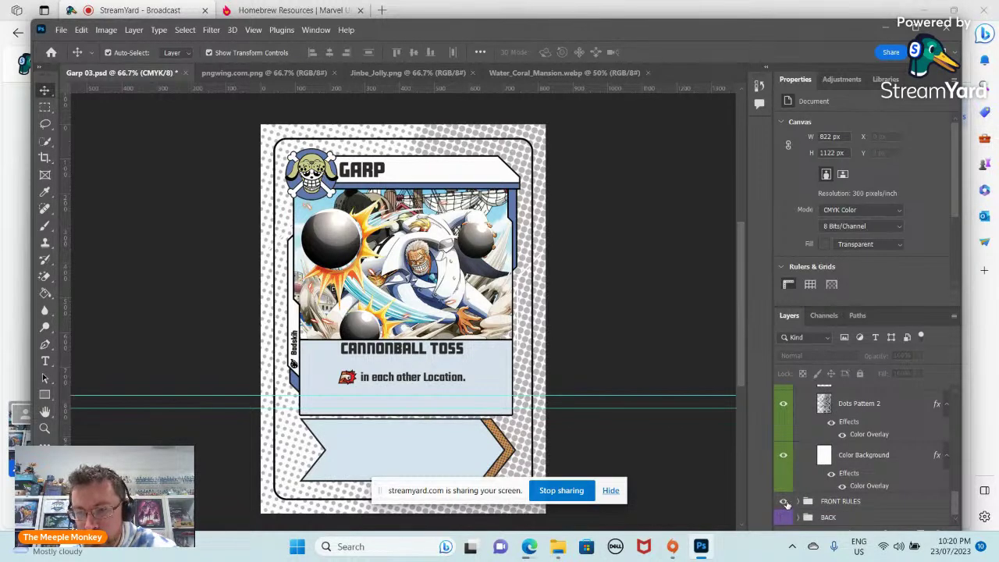
{"action": "left_click", "coordinate": [800, 503]}
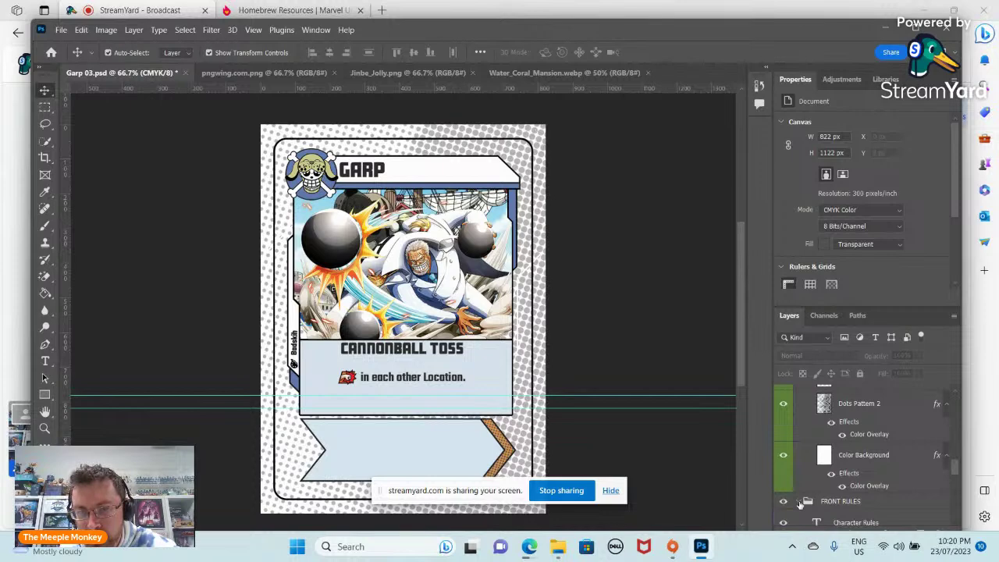
{"action": "scroll", "coordinate": [785, 468], "scroll_direction": "up", "scroll_amount": 5}
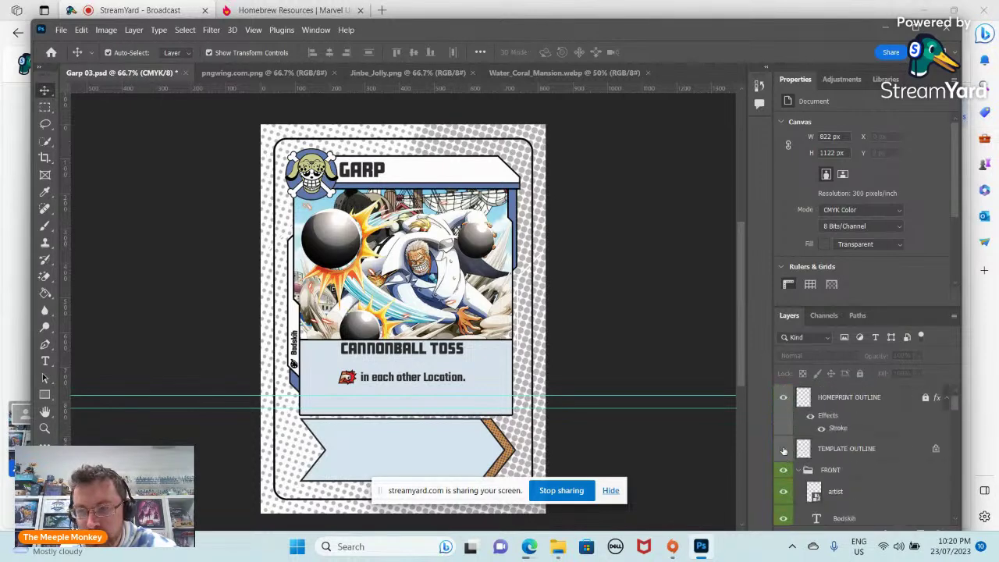
{"action": "left_click", "coordinate": [783, 471]}
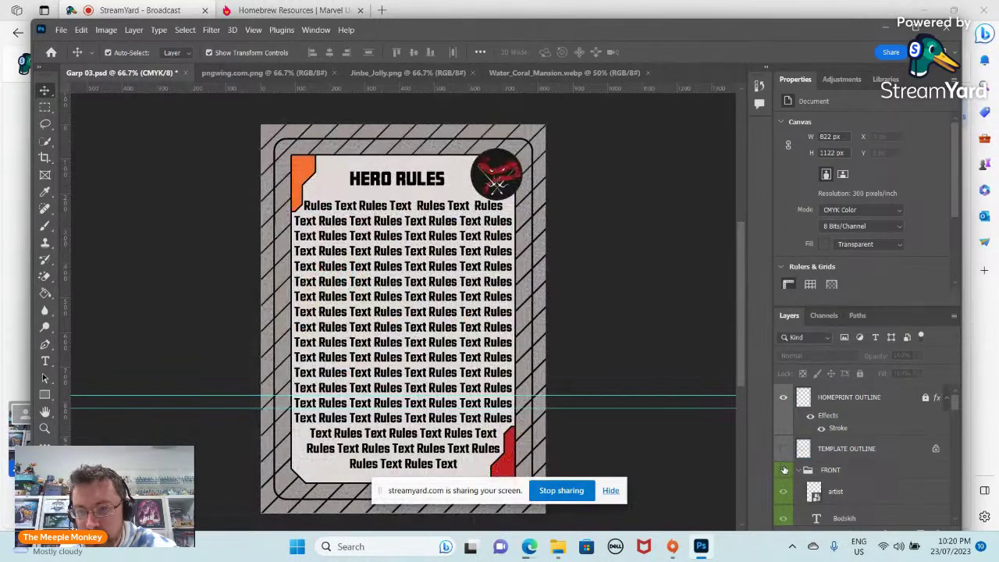
Hide the FRONT RULES group and collapse it in the layer list.
{"action": "scroll", "coordinate": [784, 476], "scroll_direction": "down", "scroll_amount": 3}
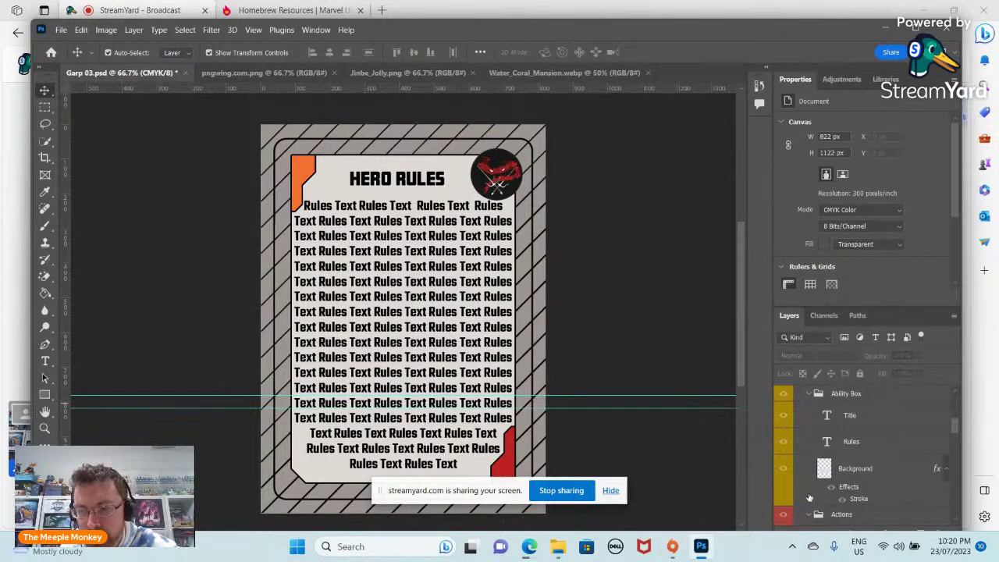
{"action": "scroll", "coordinate": [809, 497], "scroll_direction": "down", "scroll_amount": 5}
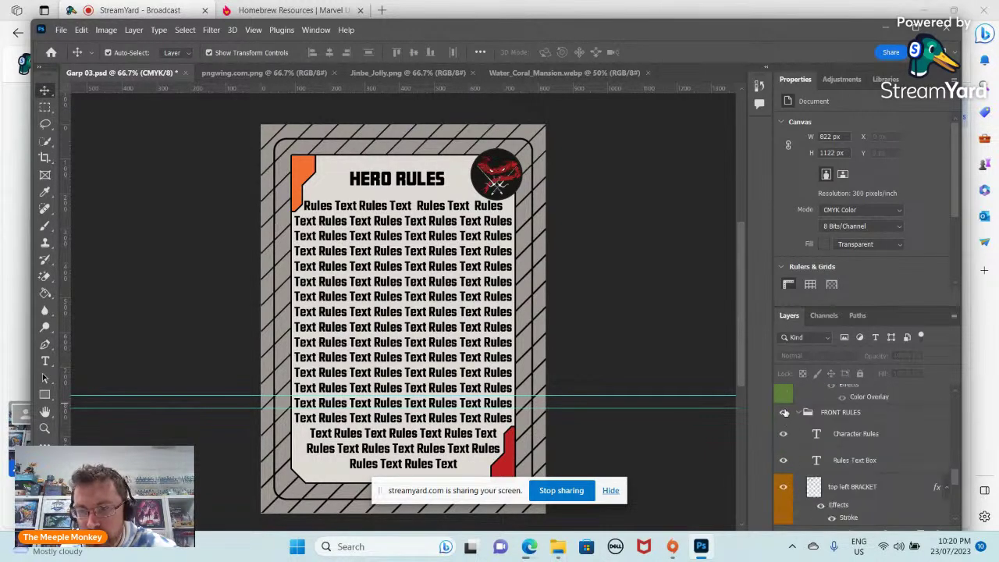
{"action": "left_click", "coordinate": [784, 413]}
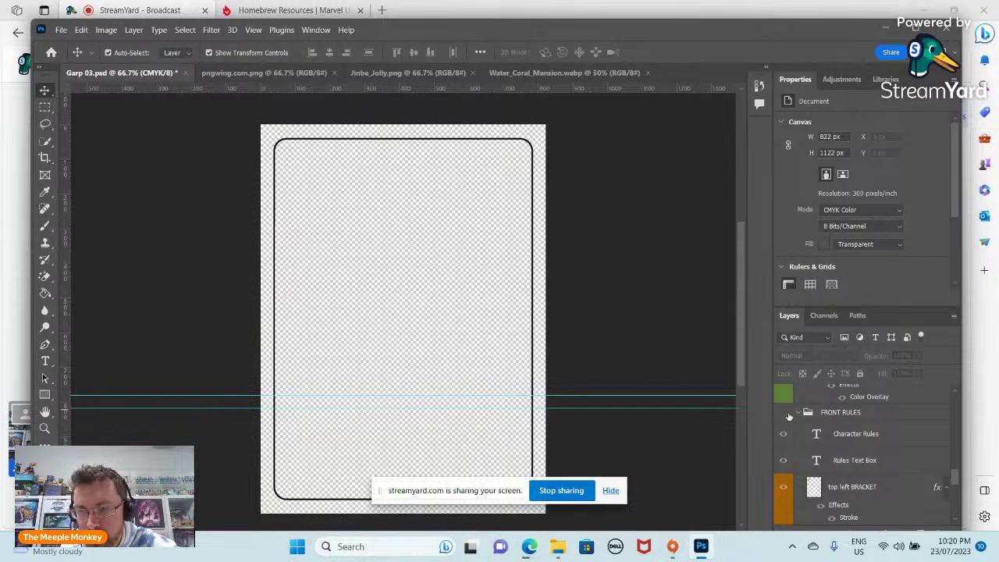
{"action": "left_click", "coordinate": [797, 413]}
{"action": "left_click", "coordinate": [798, 427]}
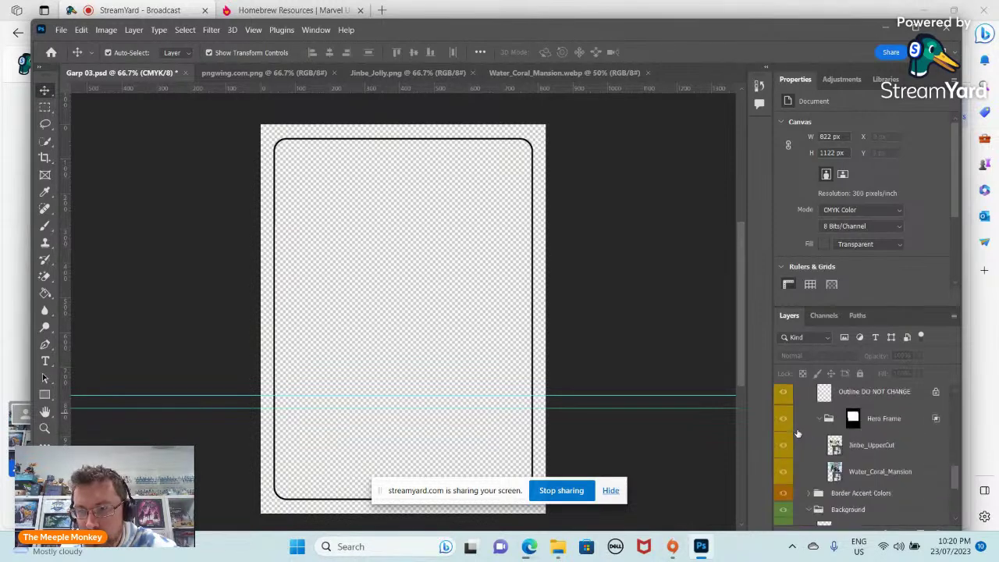
{"action": "left_click", "coordinate": [796, 452]}
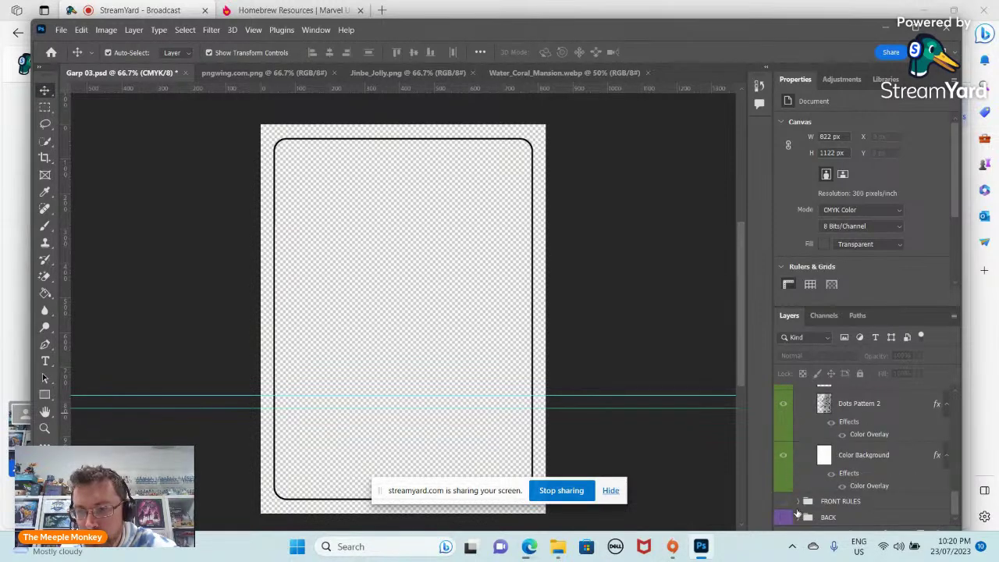
{"action": "left_click", "coordinate": [795, 504]}
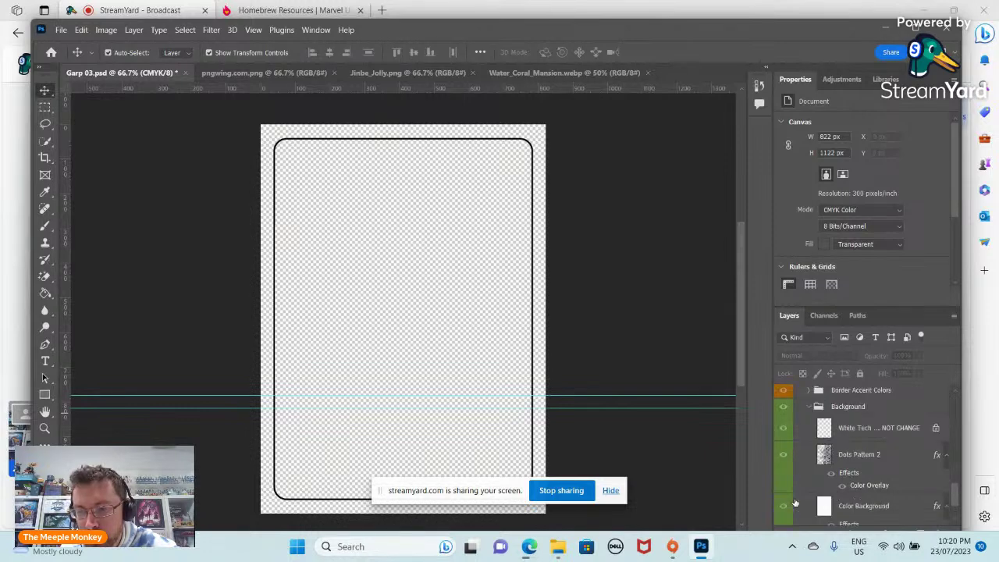
{"action": "left_click", "coordinate": [796, 501]}
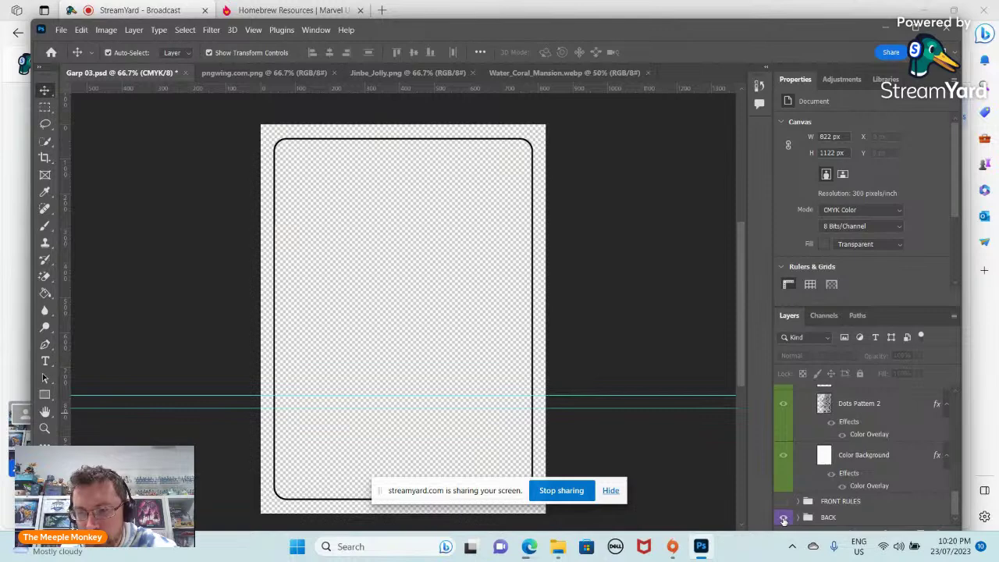
Show the BACK group and expand it to reach its layers.
{"action": "left_click", "coordinate": [784, 518]}
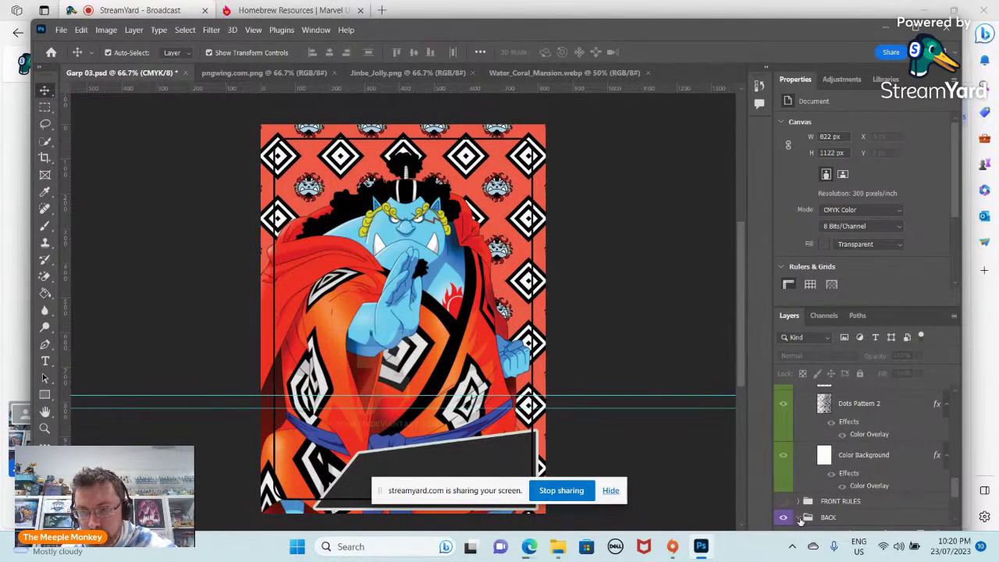
{"action": "left_click", "coordinate": [799, 518]}
{"action": "scroll", "coordinate": [828, 499], "scroll_direction": "down", "scroll_amount": 3}
{"action": "scroll", "coordinate": [834, 492], "scroll_direction": "up", "scroll_amount": 2}
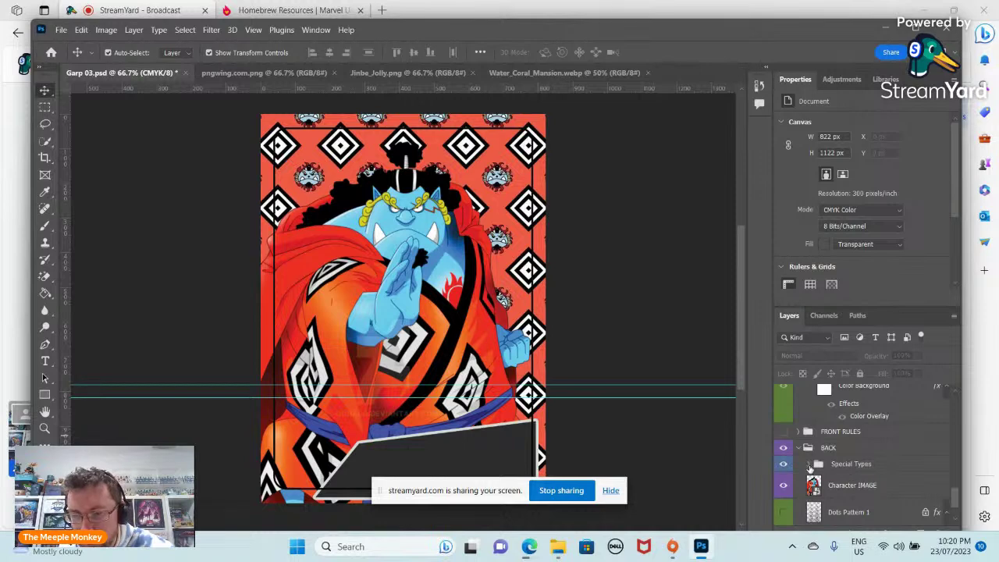
Preview the Bottom of Deck and Starting Hand labels on the card back, and hide the whole Special Types group.
{"action": "left_click", "coordinate": [808, 464]}
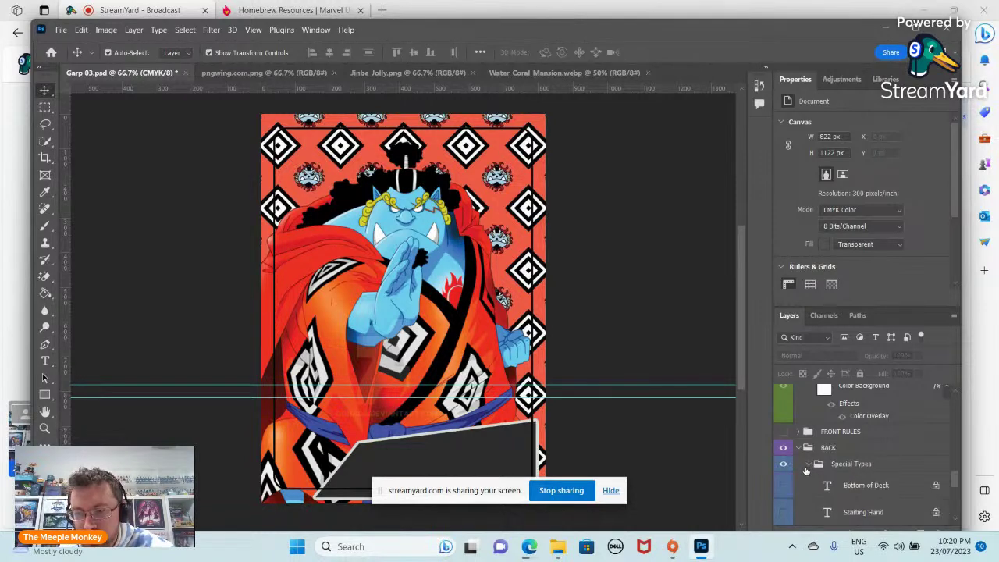
{"action": "left_click", "coordinate": [783, 486]}
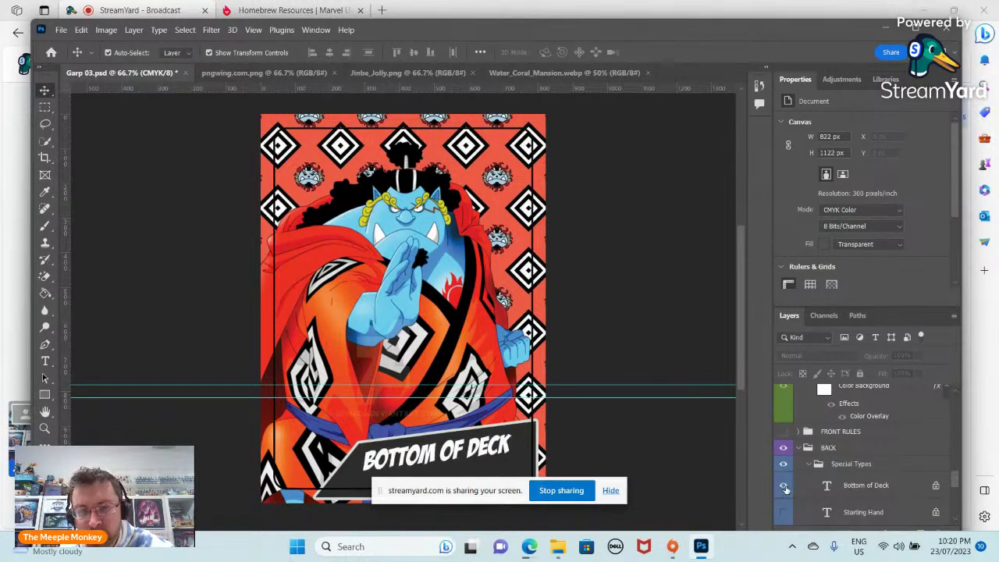
{"action": "left_click", "coordinate": [784, 513]}
{"action": "left_click", "coordinate": [784, 486]}
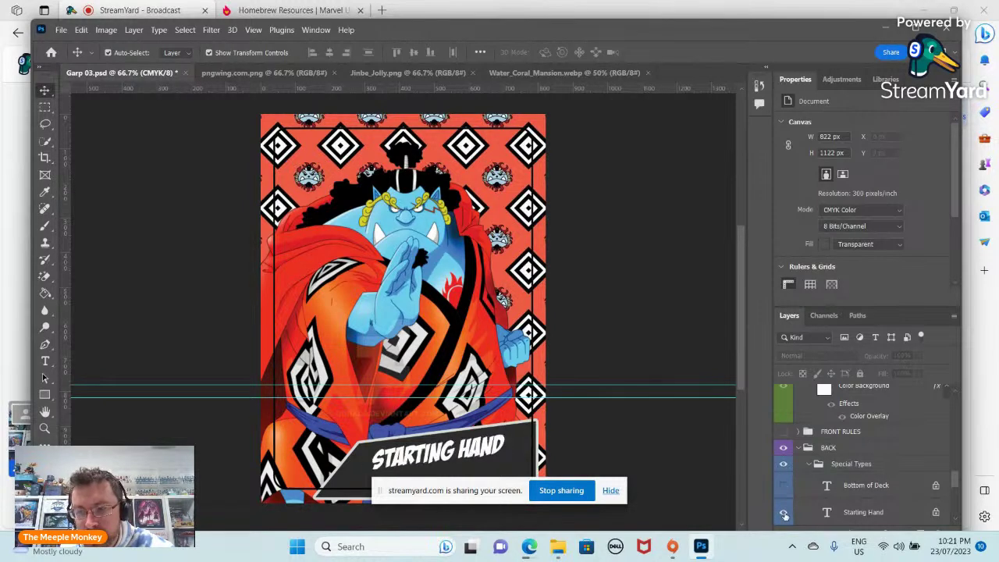
{"action": "left_click", "coordinate": [783, 512]}
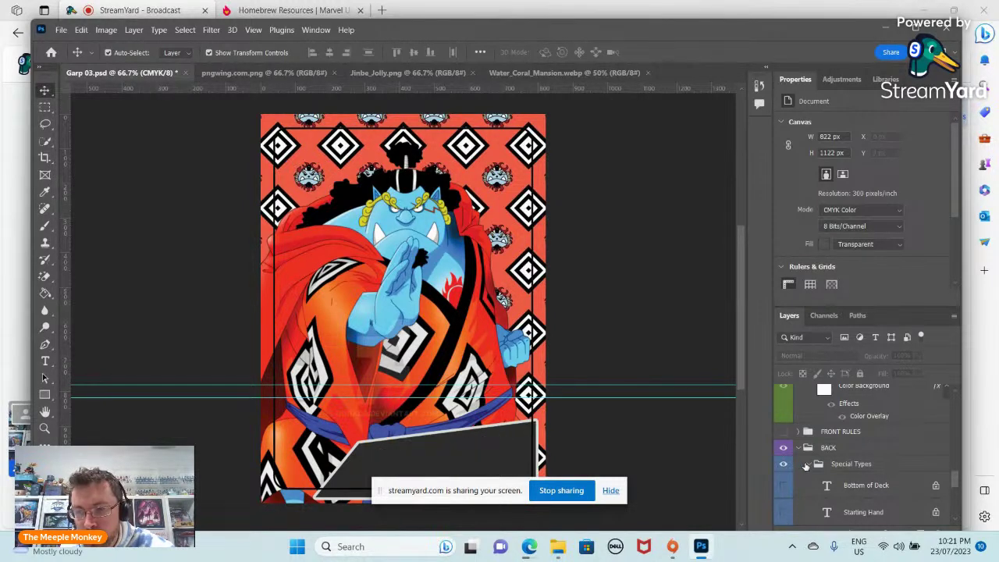
{"action": "left_click", "coordinate": [808, 465]}
{"action": "left_click", "coordinate": [784, 464]}
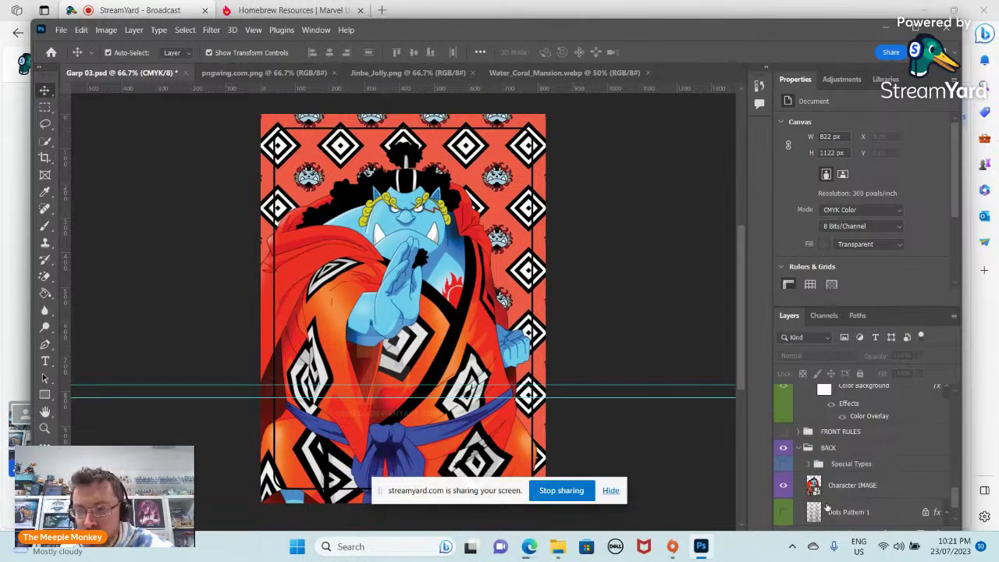
Open the contents of the Character IMAGE smart object in the BACK group for editing.
{"action": "scroll", "coordinate": [827, 508], "scroll_direction": "down", "scroll_amount": 2}
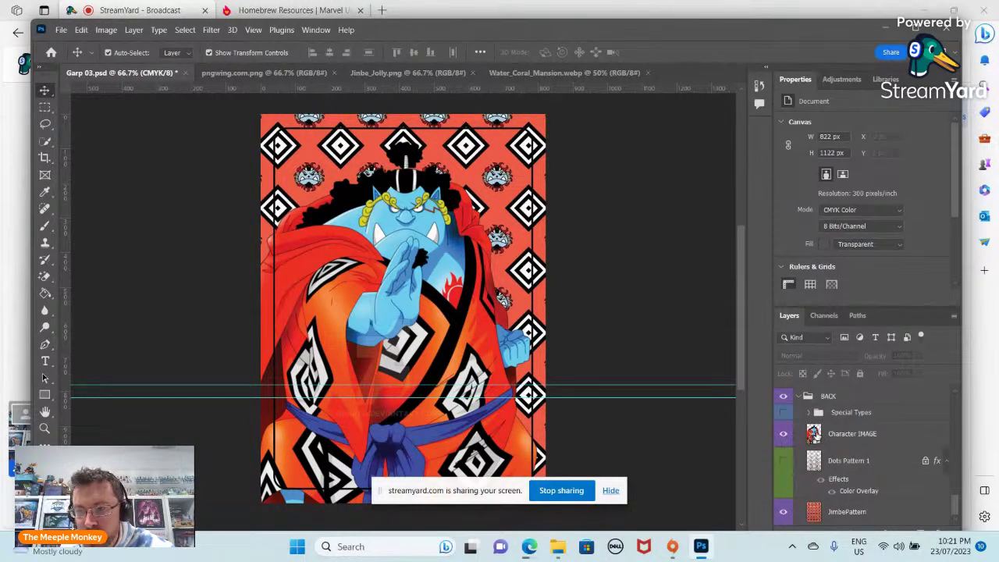
{"action": "left_click", "coordinate": [814, 434]}
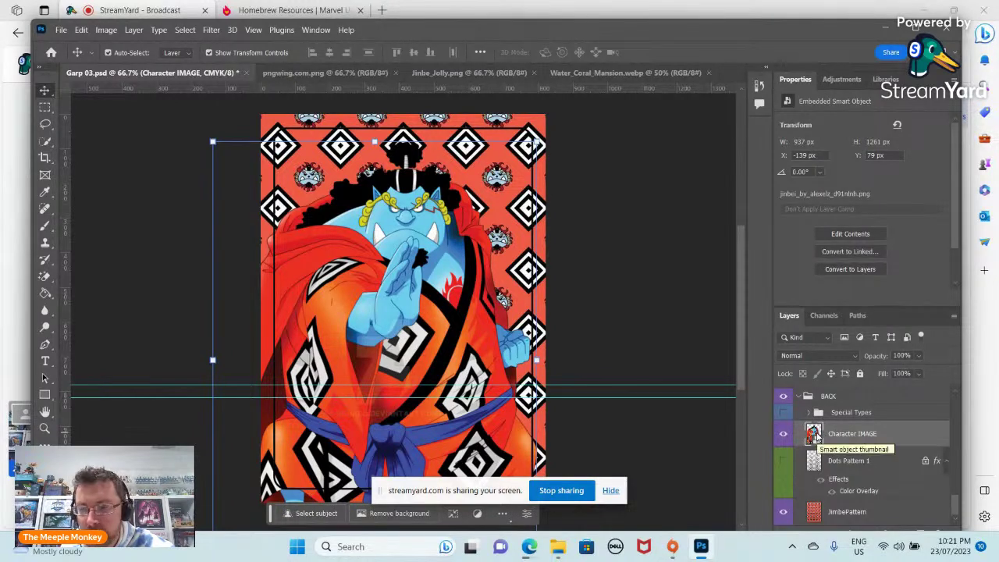
{"action": "double_click", "coordinate": [813, 434]}
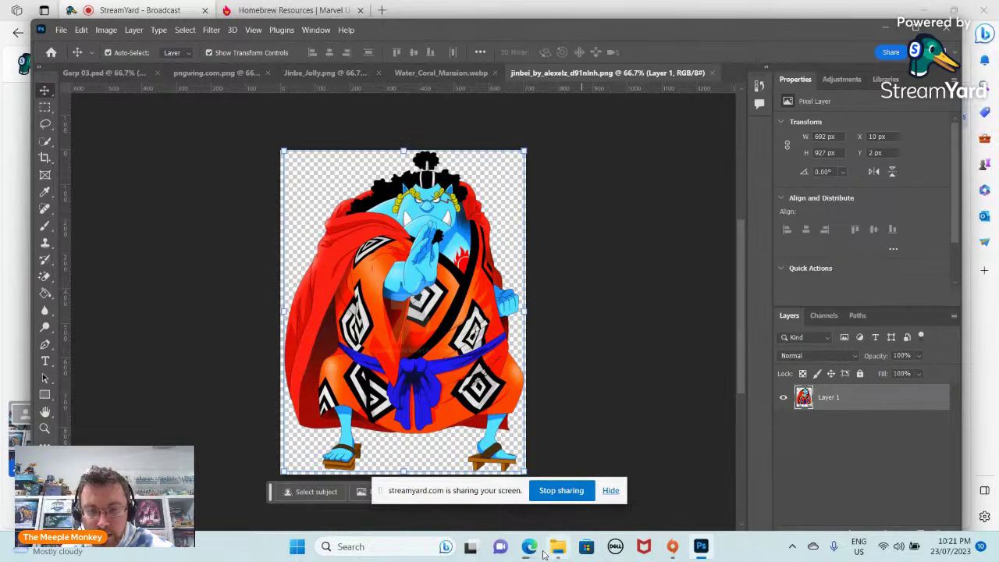
Place the garp hero pose picture from the Downloads > Homebrew Art folder into the smart object document.
{"action": "mouse_move", "coordinate": [529, 548]}
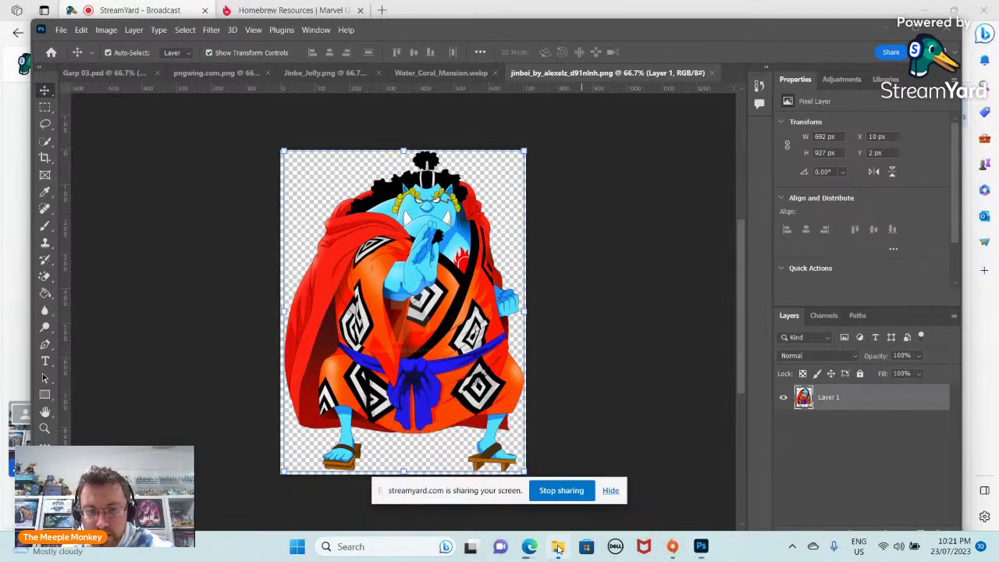
{"action": "left_click", "coordinate": [557, 547]}
{"action": "scroll", "coordinate": [662, 394], "scroll_direction": "down", "scroll_amount": 5}
{"action": "scroll", "coordinate": [702, 367], "scroll_direction": "up", "scroll_amount": 5}
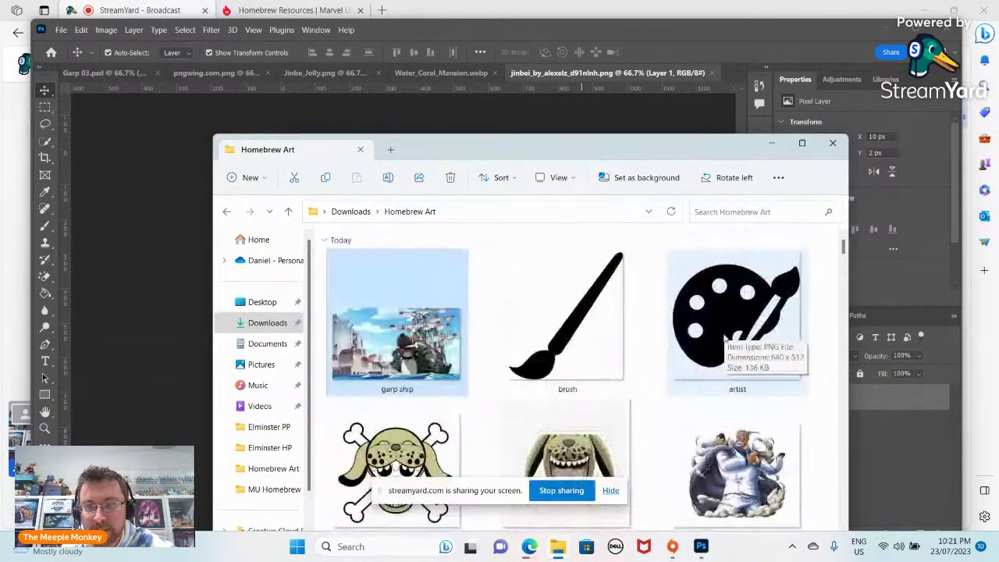
{"action": "left_click_drag", "start_coordinate": [746, 470], "coordinate": [179, 390]}
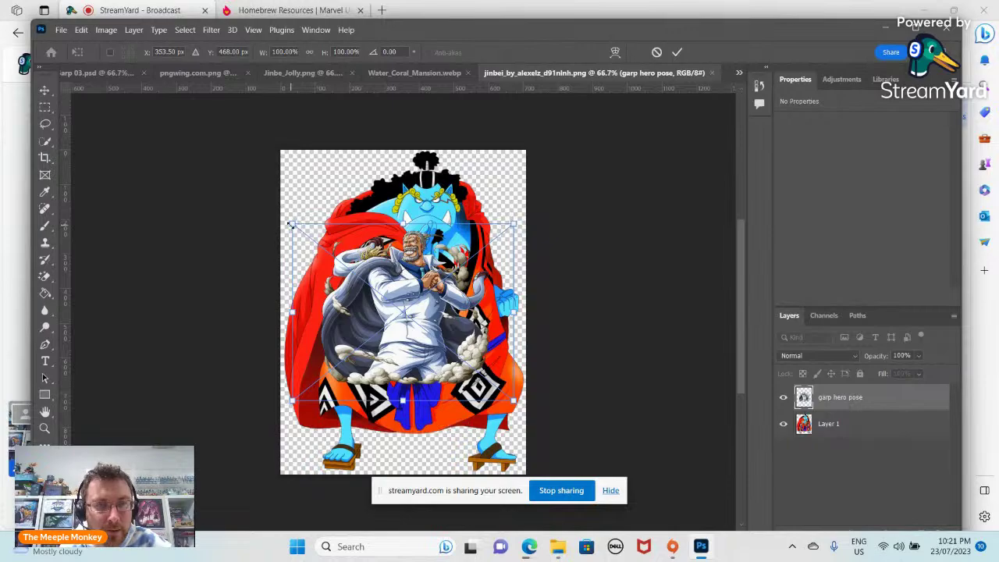
Enlarge the garp hero pose to about 797 × 729 px and position it at about X -55, Y 130 px, filling the canvas width.
{"action": "left_click_drag", "start_coordinate": [293, 222], "coordinate": [246, 176]}
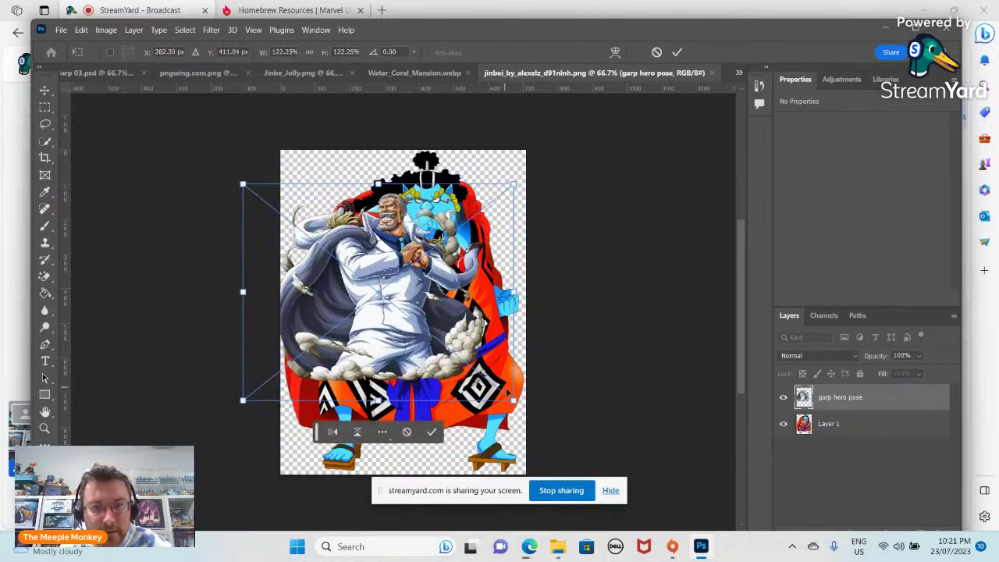
{"action": "mouse_move", "coordinate": [513, 400]}
{"action": "left_mouse_down"}
{"action": "mouse_move", "coordinate": [593, 387]}
{"action": "mouse_move", "coordinate": [601, 499]}
{"action": "mouse_move", "coordinate": [632, 508]}
{"action": "mouse_move", "coordinate": [545, 432]}
{"action": "mouse_move", "coordinate": [506, 369]}
{"action": "mouse_move", "coordinate": [515, 386]}
{"action": "left_mouse_up"}
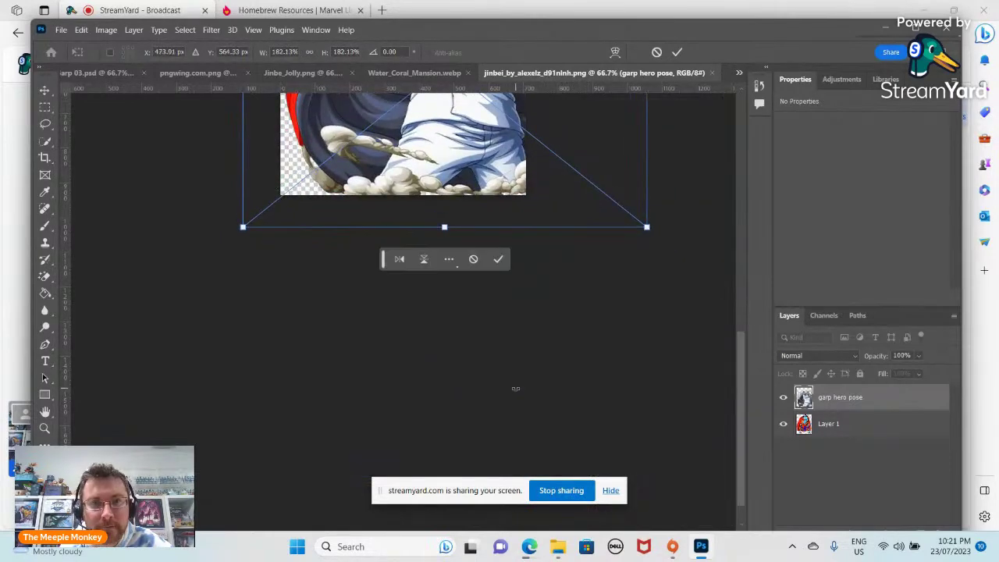
{"action": "scroll", "coordinate": [515, 384], "scroll_direction": "up", "scroll_amount": 4}
{"action": "scroll", "coordinate": [514, 384], "scroll_direction": "up", "scroll_amount": 5}
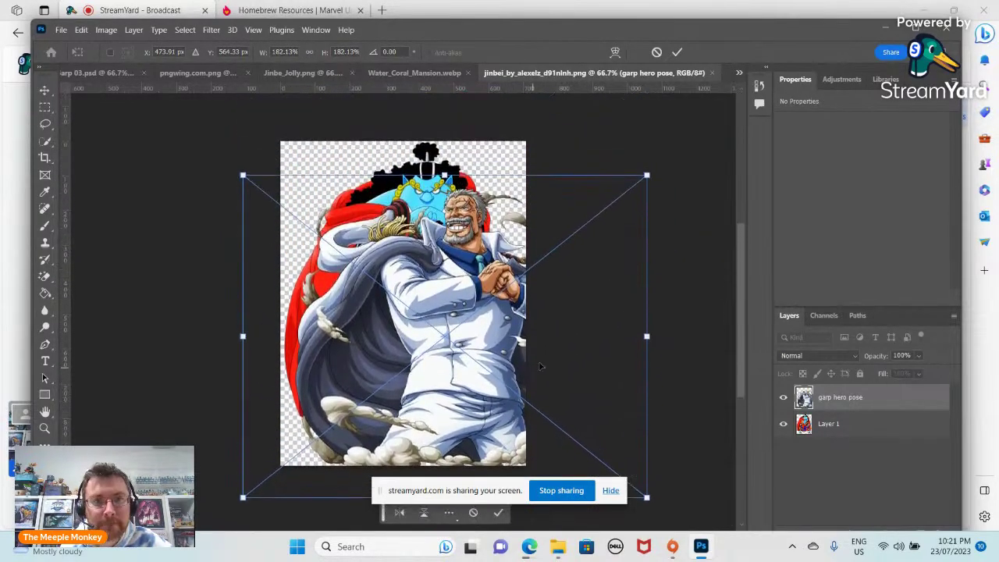
{"action": "left_click_drag", "start_coordinate": [497, 345], "coordinate": [421, 334]}
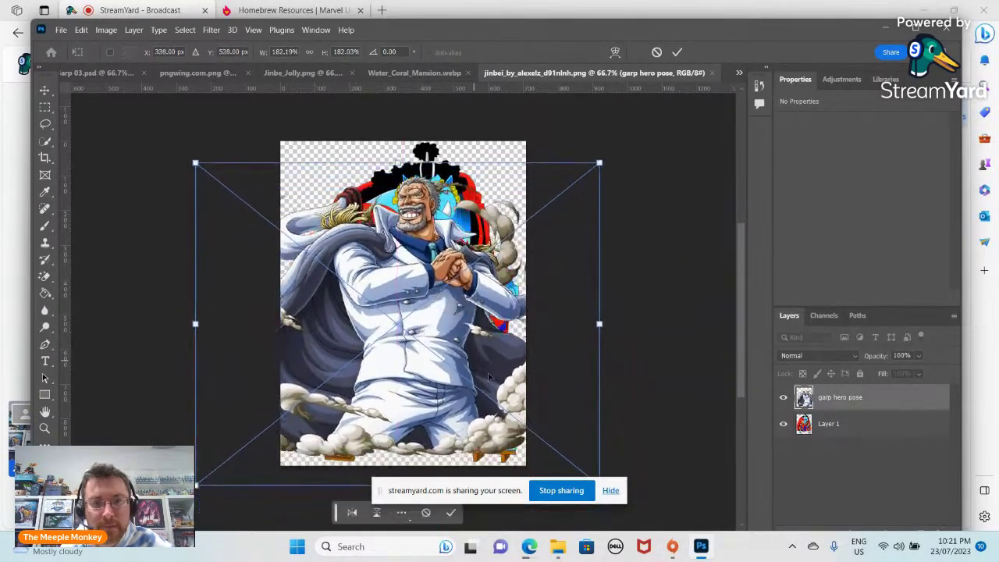
{"action": "scroll", "coordinate": [571, 442], "scroll_direction": "down", "scroll_amount": 2}
{"action": "left_click_drag", "start_coordinate": [595, 445], "coordinate": [542, 401]}
{"action": "left_click_drag", "start_coordinate": [370, 300], "coordinate": [396, 309]}
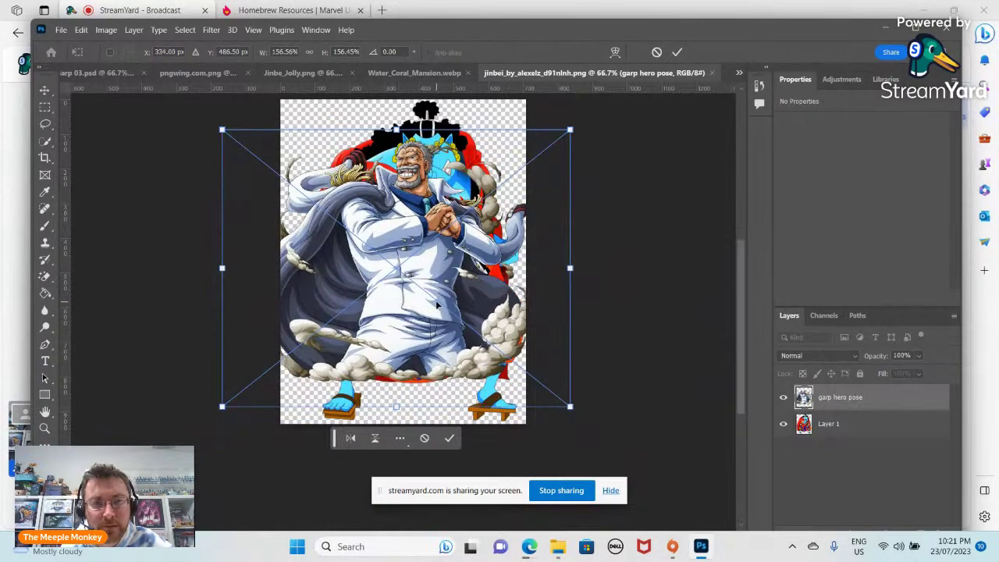
{"action": "mouse_move", "coordinate": [575, 406]}
{"action": "left_mouse_down"}
{"action": "mouse_move", "coordinate": [588, 410]}
{"action": "mouse_move", "coordinate": [592, 426]}
{"action": "mouse_move", "coordinate": [584, 420]}
{"action": "left_mouse_up"}
{"action": "left_click_drag", "start_coordinate": [446, 343], "coordinate": [440, 345]}
Delete Layer 1 with the old Jinbe picture from the smart object document, and deselect the remaining layer.
{"action": "left_click", "coordinate": [829, 427]}
{"action": "right_click", "coordinate": [829, 426]}
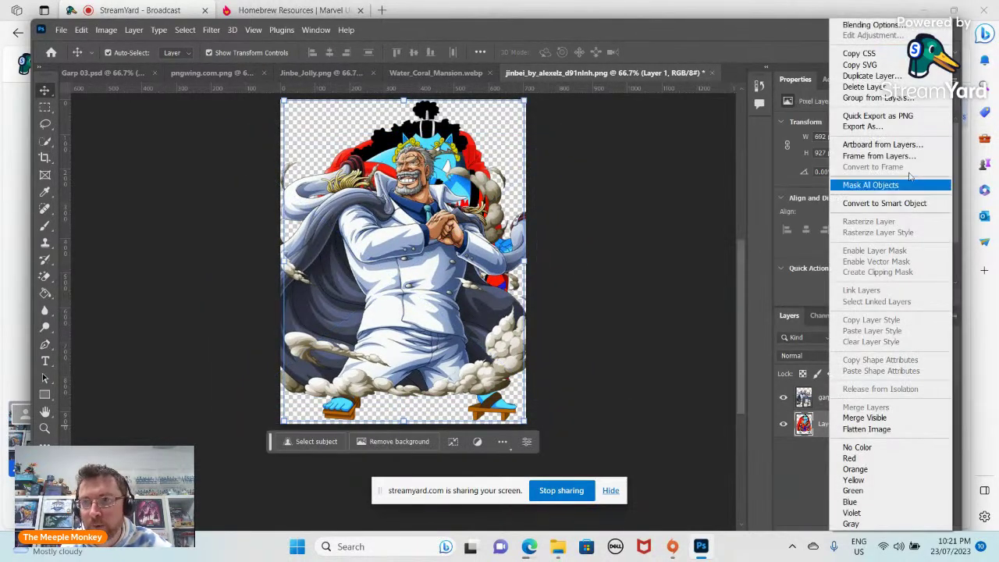
{"action": "left_click", "coordinate": [862, 87]}
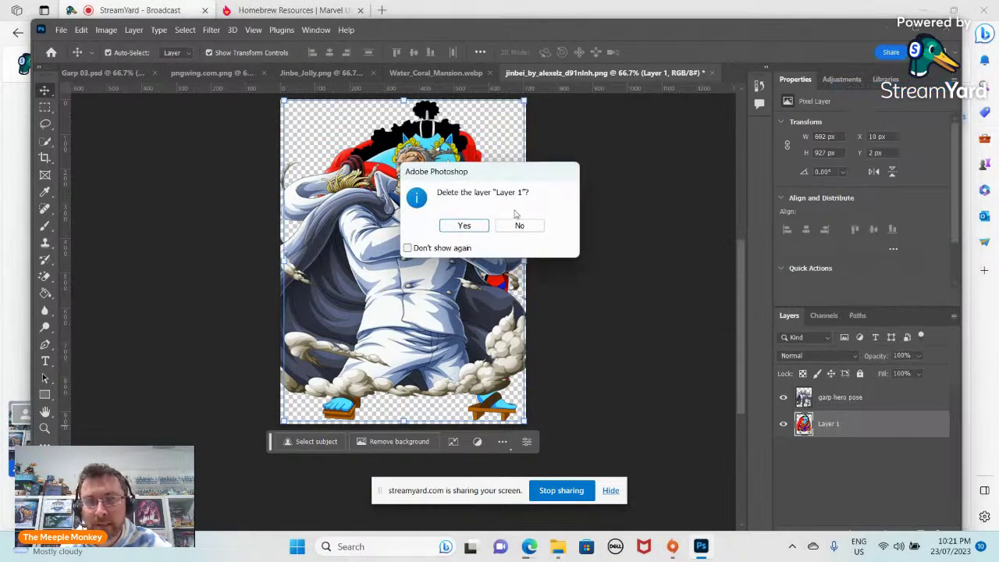
{"action": "left_click", "coordinate": [464, 226]}
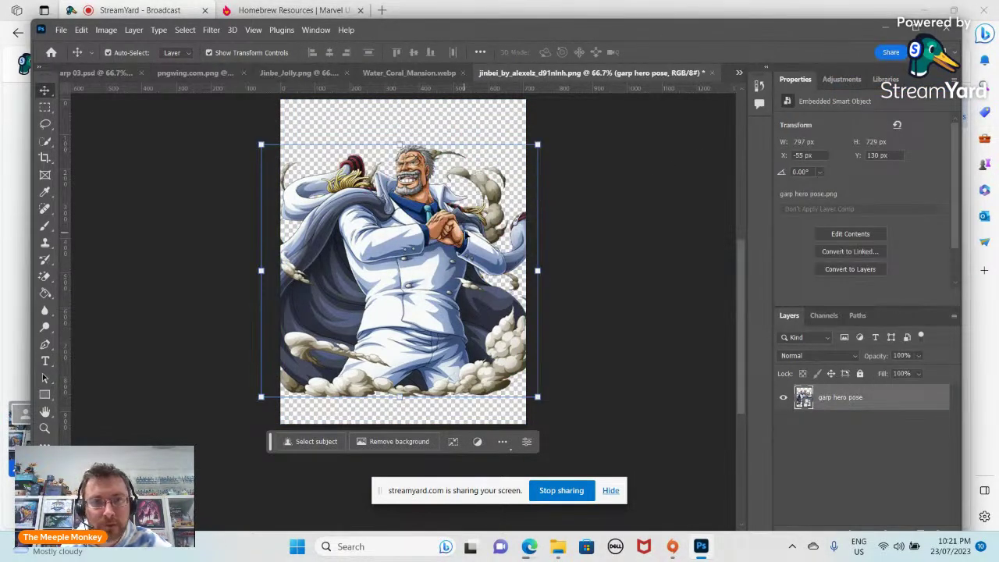
{"action": "scroll", "coordinate": [633, 221], "scroll_direction": "up", "scroll_amount": 2}
{"action": "left_click", "coordinate": [628, 231]}
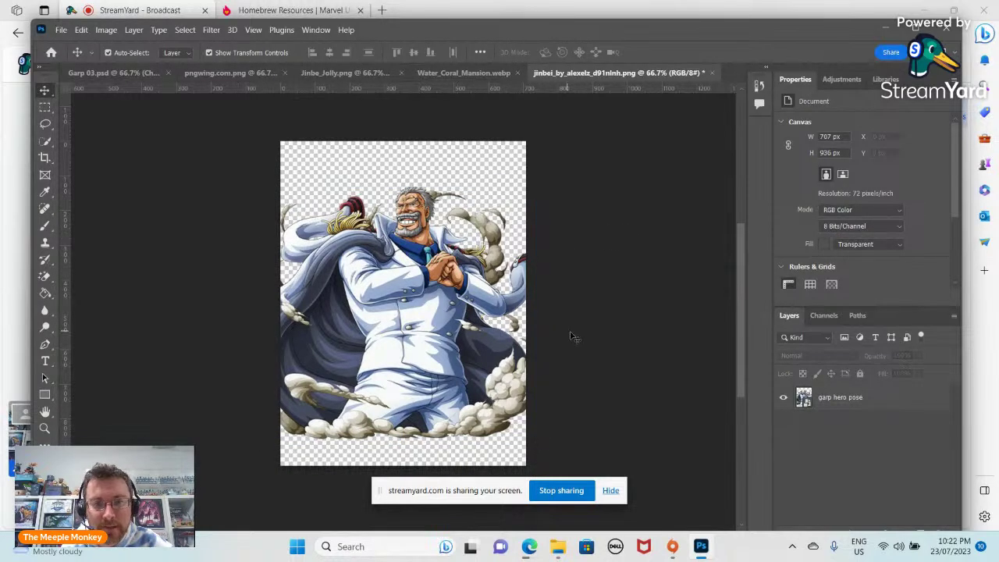
Save the Character IMAGE smart object document and return to the Garp 03.psd document.
{"action": "left_click", "coordinate": [61, 30]}
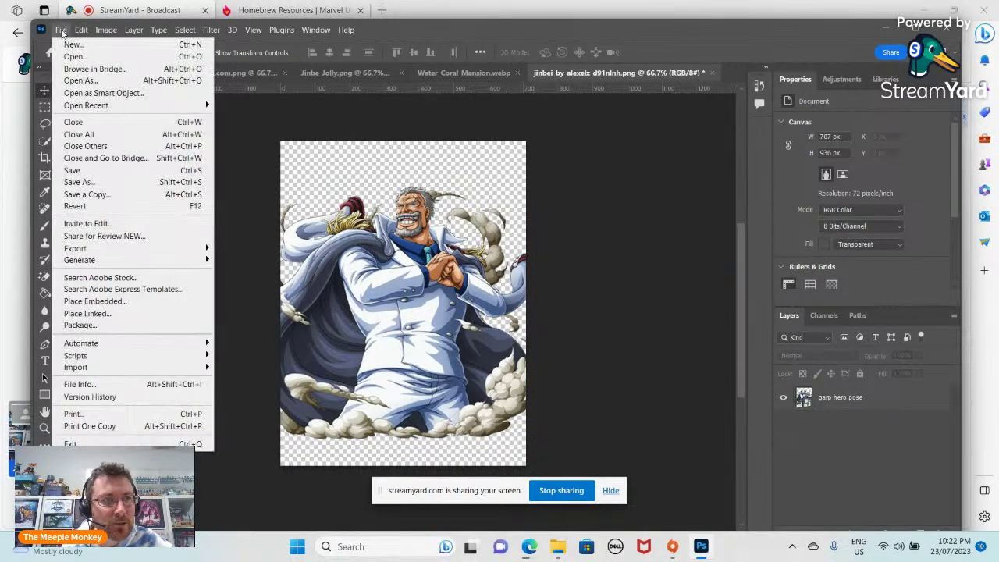
{"action": "left_click", "coordinate": [90, 170]}
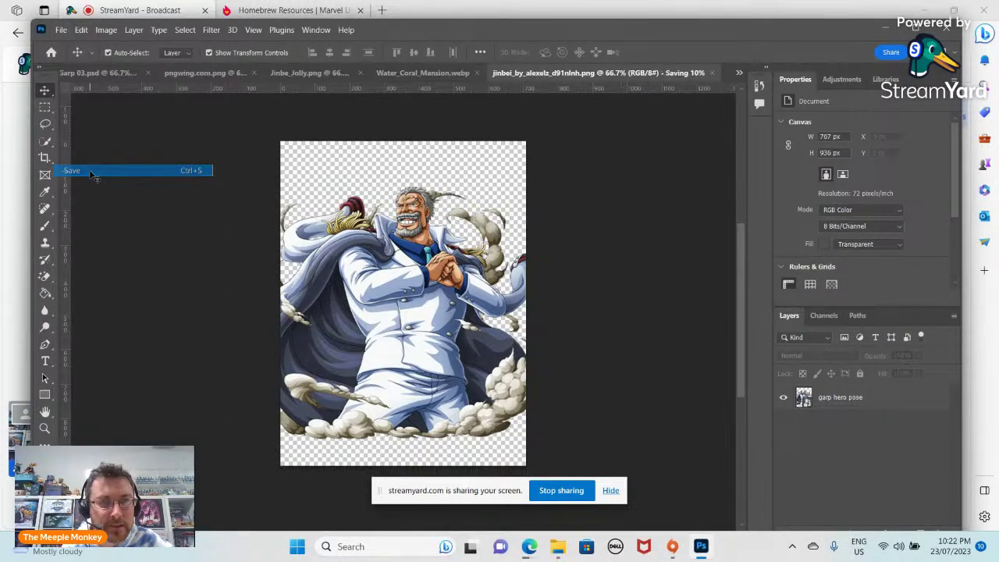
{"action": "left_click", "coordinate": [106, 73]}
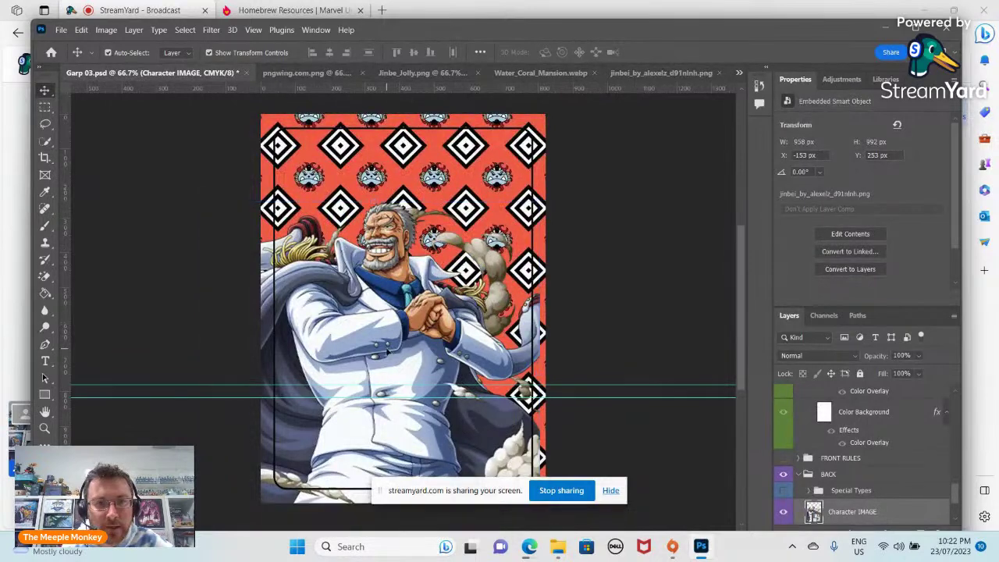
Scale the Character IMAGE to about 29.5% and centre it at about X 410.5, Y 617.5 px, spanning the card back's width.
{"action": "left_click_drag", "start_coordinate": [393, 347], "coordinate": [411, 279]}
{"action": "scroll", "coordinate": [460, 309], "scroll_direction": "down", "scroll_amount": 2}
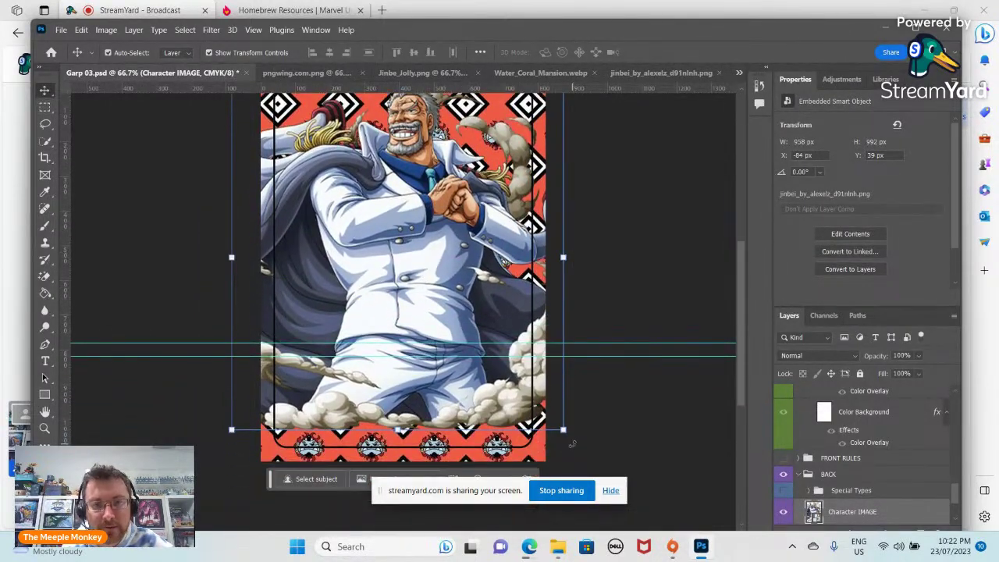
{"action": "left_click_drag", "start_coordinate": [563, 429], "coordinate": [524, 357]}
{"action": "left_click_drag", "start_coordinate": [357, 287], "coordinate": [420, 335]}
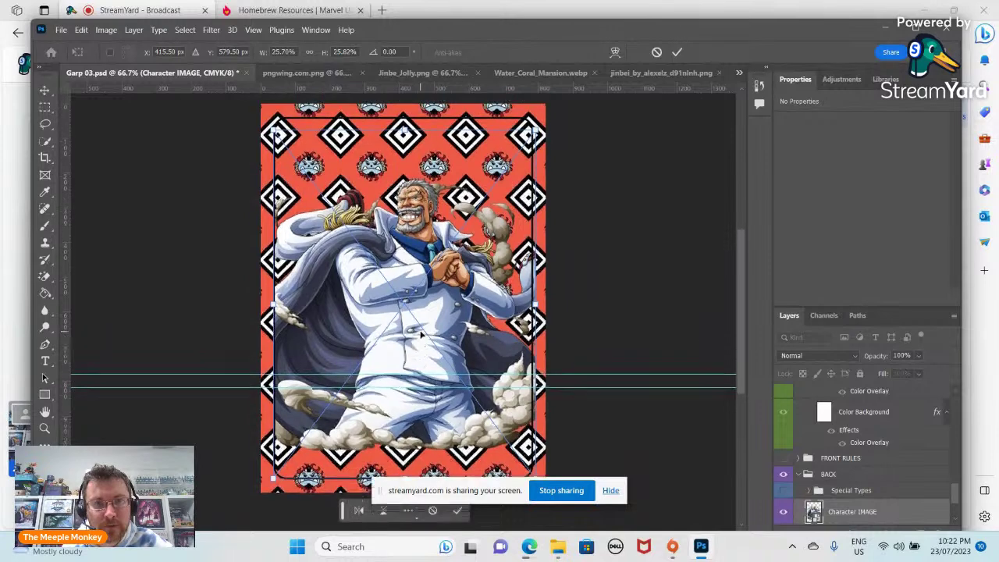
{"action": "left_click_drag", "start_coordinate": [538, 448], "coordinate": [558, 479]}
{"action": "mouse_move", "coordinate": [406, 328]}
{"action": "left_mouse_down"}
{"action": "mouse_move", "coordinate": [410, 343]}
{"action": "mouse_move", "coordinate": [399, 320]}
{"action": "mouse_move", "coordinate": [390, 335]}
{"action": "left_mouse_up"}
{"action": "scroll", "coordinate": [390, 336], "scroll_direction": "up", "scroll_amount": 1}
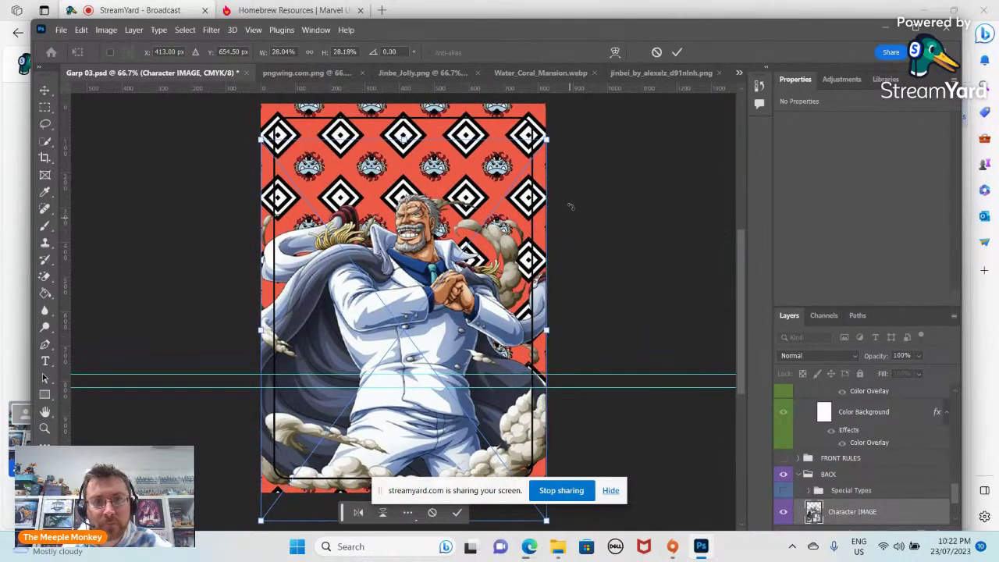
{"action": "left_click_drag", "start_coordinate": [546, 138], "coordinate": [561, 121]}
{"action": "left_click_drag", "start_coordinate": [419, 266], "coordinate": [400, 258]}
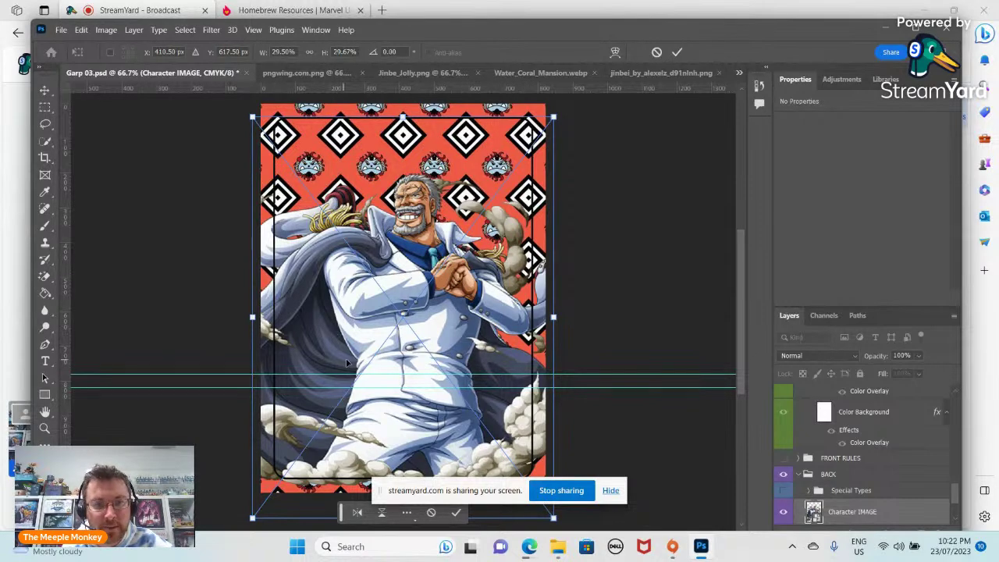
{"action": "scroll", "coordinate": [280, 332], "scroll_direction": "down", "scroll_amount": 1}
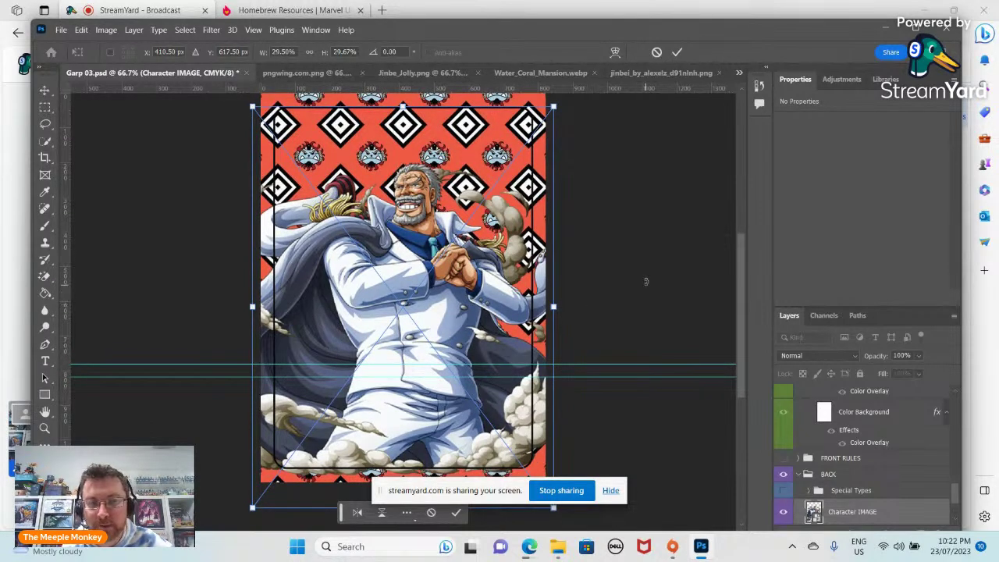
{"action": "scroll", "coordinate": [654, 352], "scroll_direction": "down", "scroll_amount": 5}
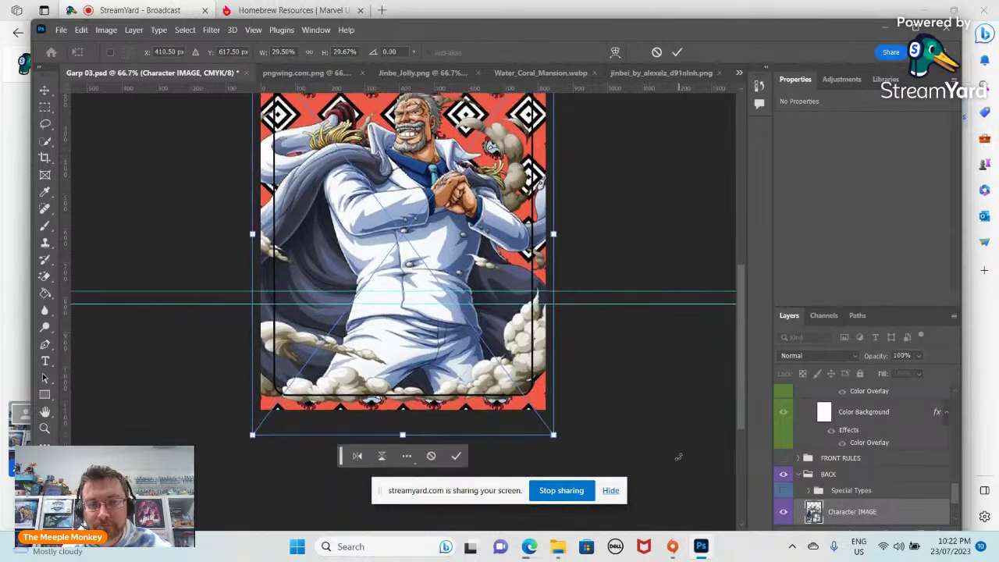
{"action": "scroll", "coordinate": [679, 458], "scroll_direction": "down", "scroll_amount": 2}
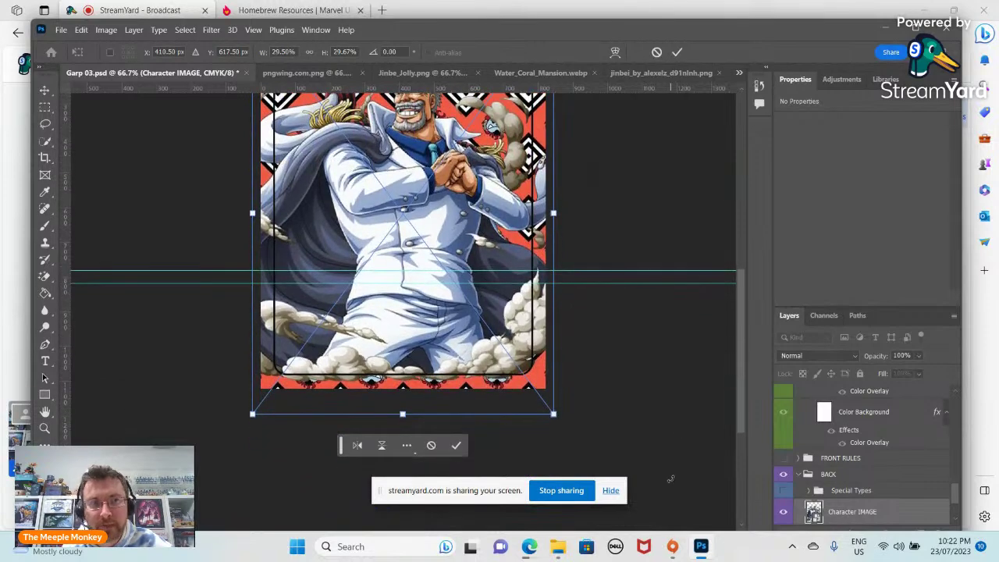
{"action": "left_click", "coordinate": [44, 90]}
{"action": "scroll", "coordinate": [339, 394], "scroll_direction": "up", "scroll_amount": 7}
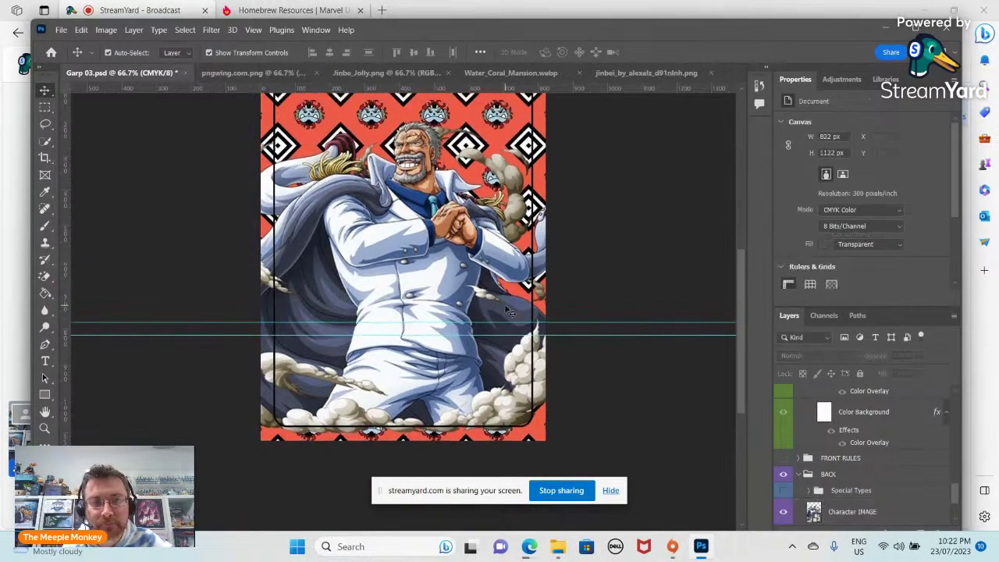
Place the wallpaper picture with the dog-skull pattern from the Downloads folder into Garp 03.psd at its default size.
{"action": "scroll", "coordinate": [818, 483], "scroll_direction": "down", "scroll_amount": 3}
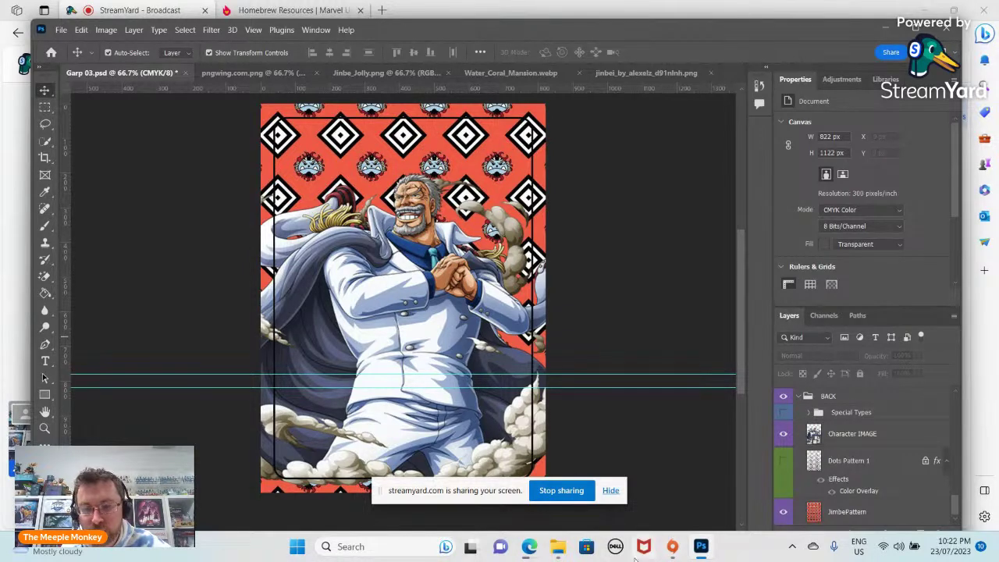
{"action": "left_click", "coordinate": [556, 549]}
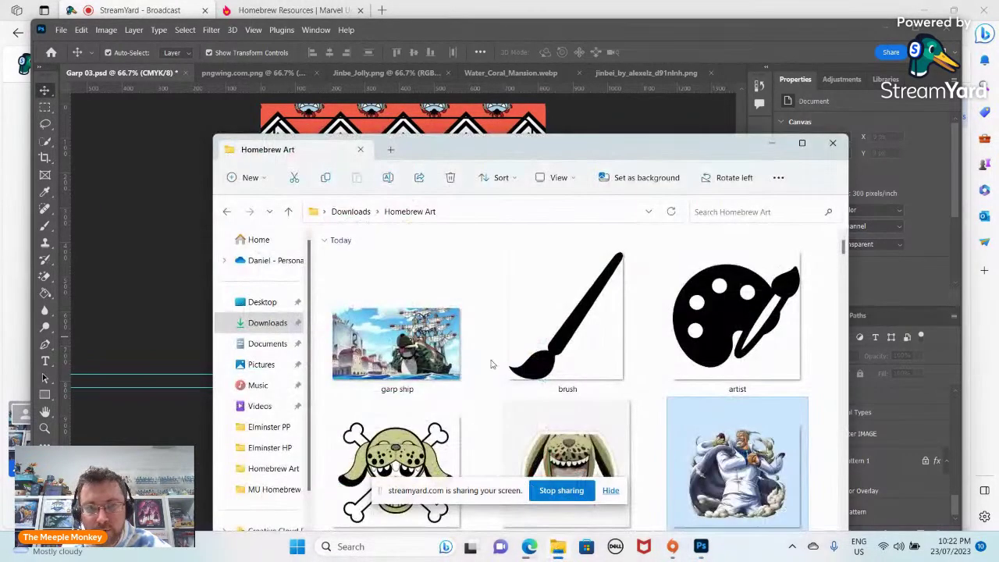
{"action": "scroll", "coordinate": [591, 339], "scroll_direction": "down", "scroll_amount": 5}
{"action": "scroll", "coordinate": [459, 333], "scroll_direction": "up", "scroll_amount": 5}
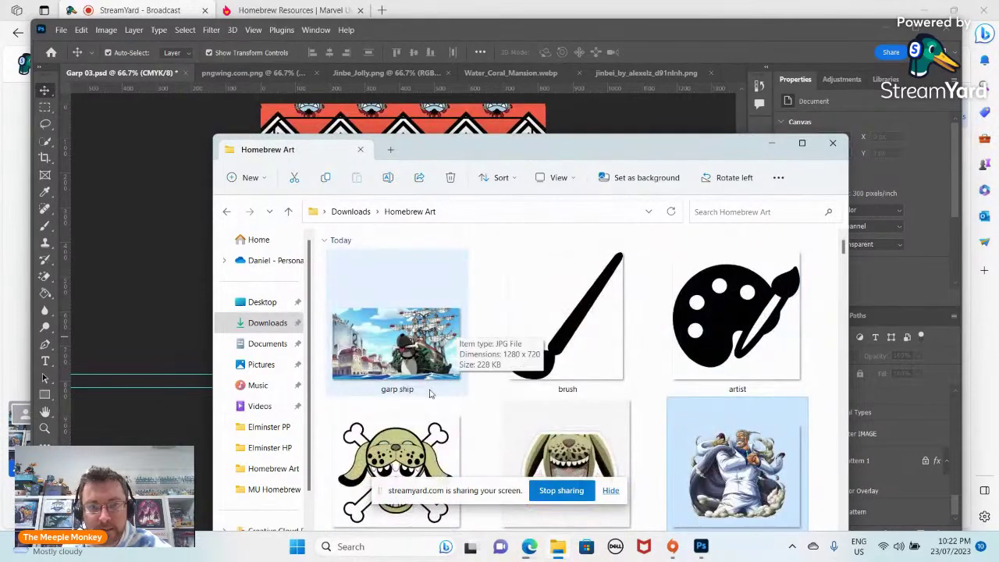
{"action": "scroll", "coordinate": [424, 398], "scroll_direction": "down", "scroll_amount": 5}
{"action": "scroll", "coordinate": [424, 398], "scroll_direction": "up", "scroll_amount": 5}
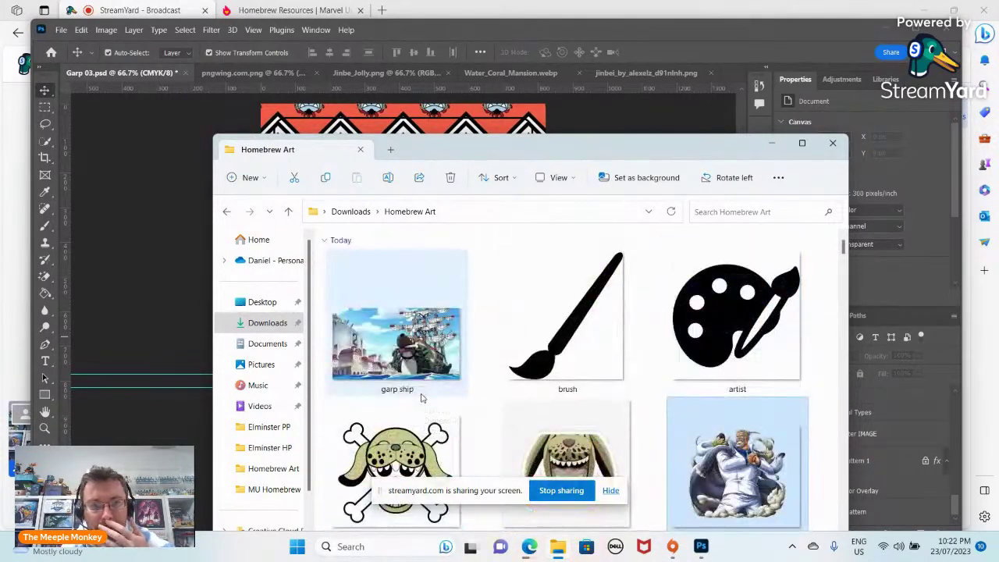
{"action": "left_click", "coordinate": [265, 322]}
{"action": "left_click_drag", "start_coordinate": [400, 272], "coordinate": [156, 234]}
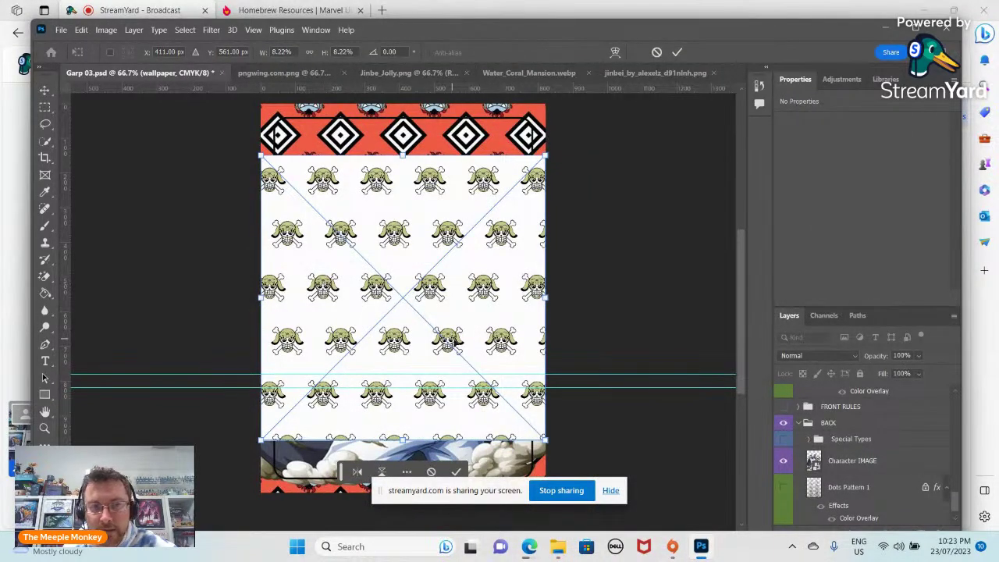
{"action": "scroll", "coordinate": [827, 494], "scroll_direction": "down", "scroll_amount": 1}
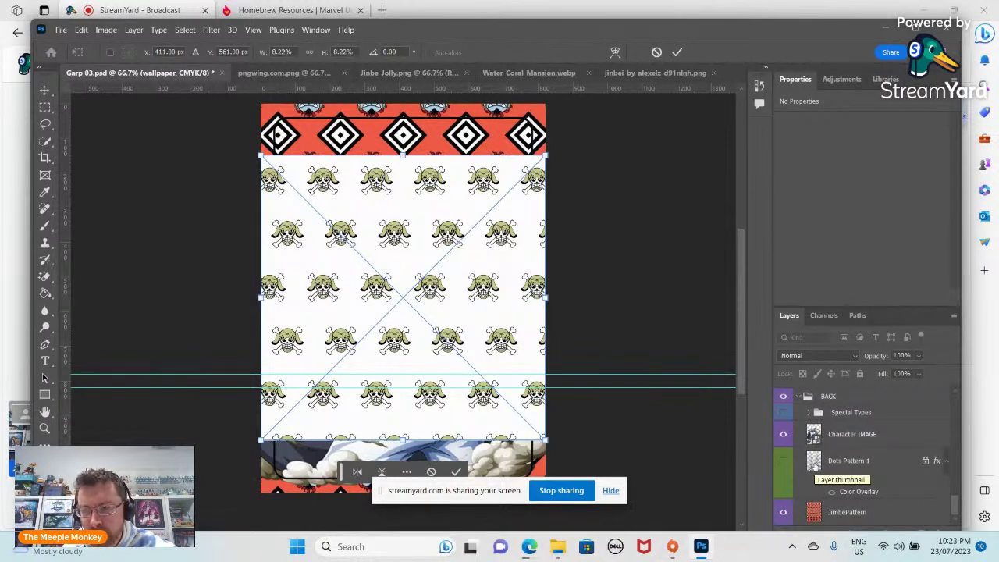
{"action": "double_click", "coordinate": [813, 462]}
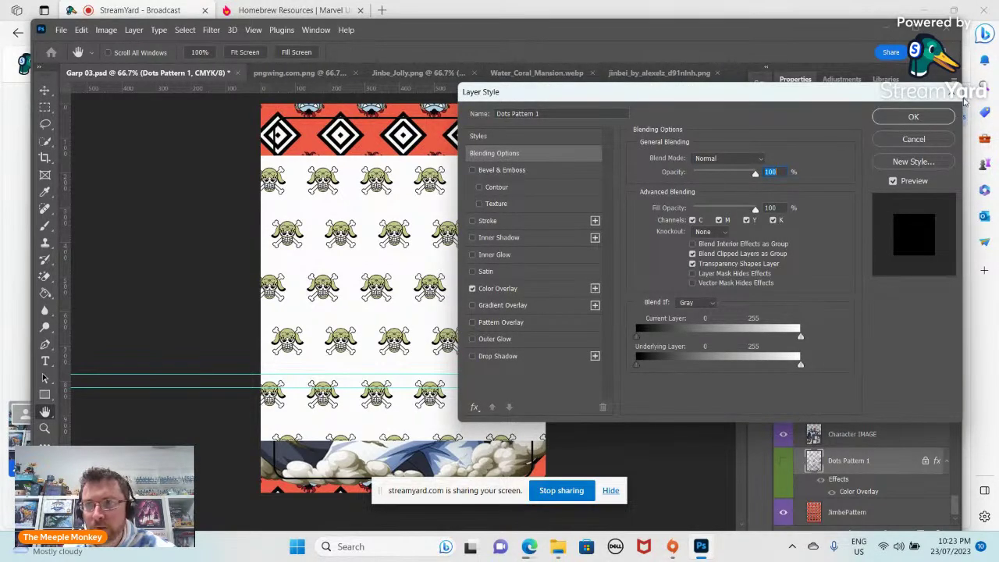
{"action": "key", "text": "Return"}
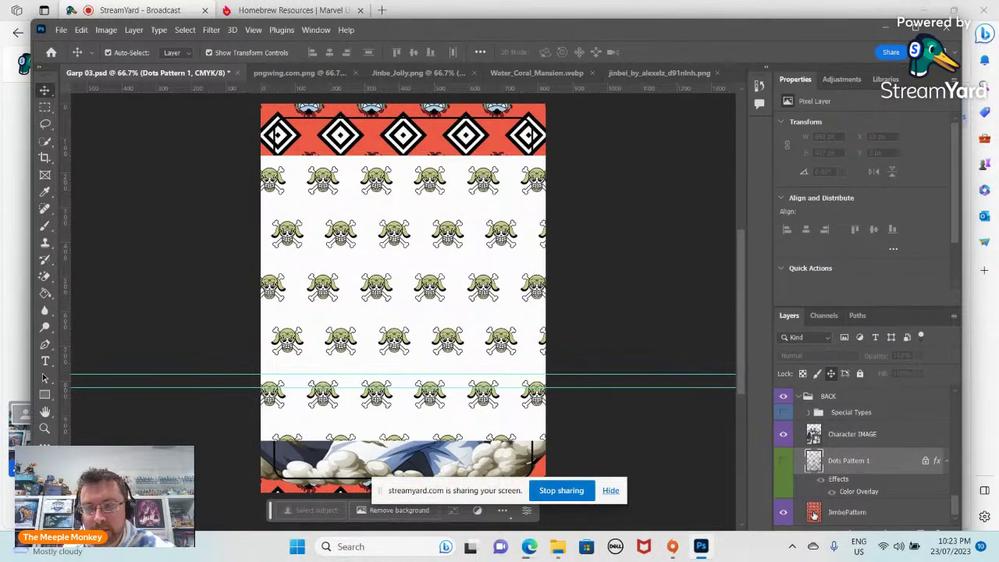
Try deleting the Dots Pattern 1 layer from the BACK group, and undo the deletion.
{"action": "right_click", "coordinate": [865, 463]}
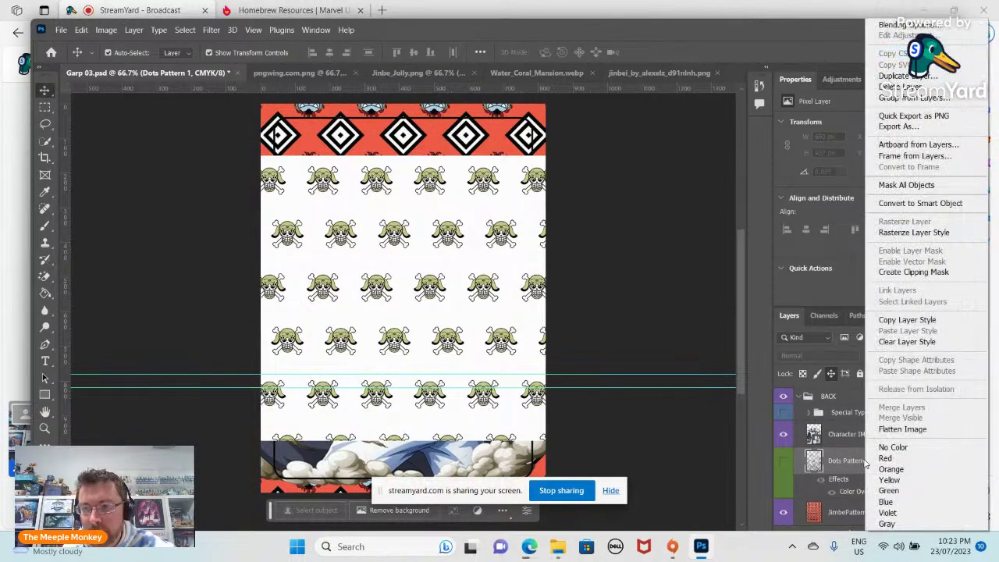
{"action": "left_click", "coordinate": [904, 87]}
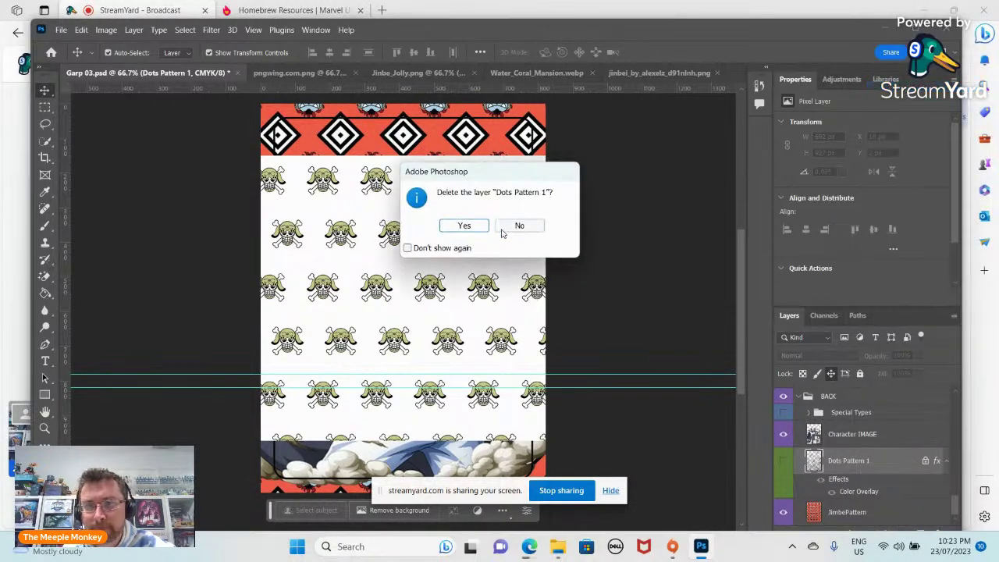
{"action": "left_click", "coordinate": [465, 225]}
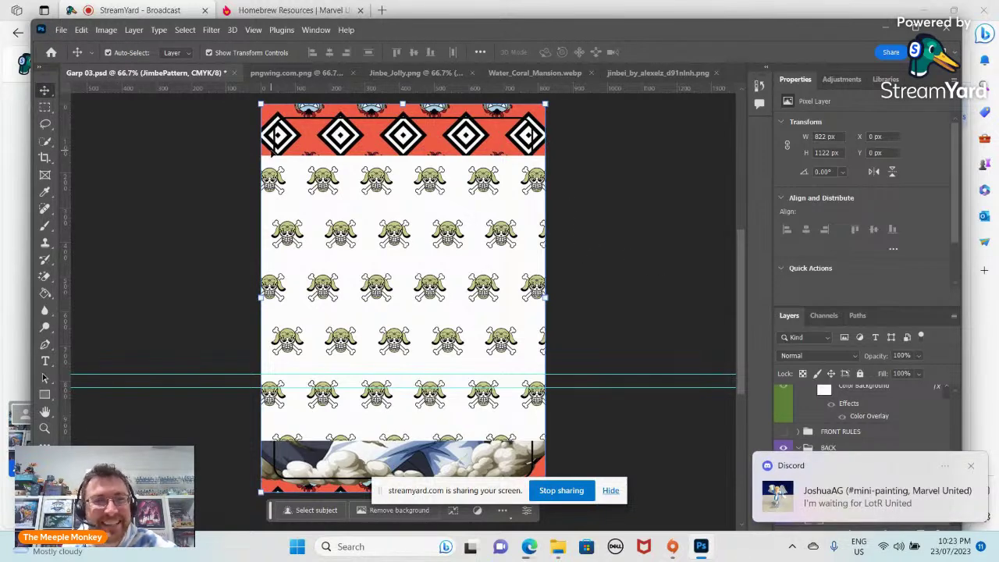
{"action": "left_click", "coordinate": [82, 33]}
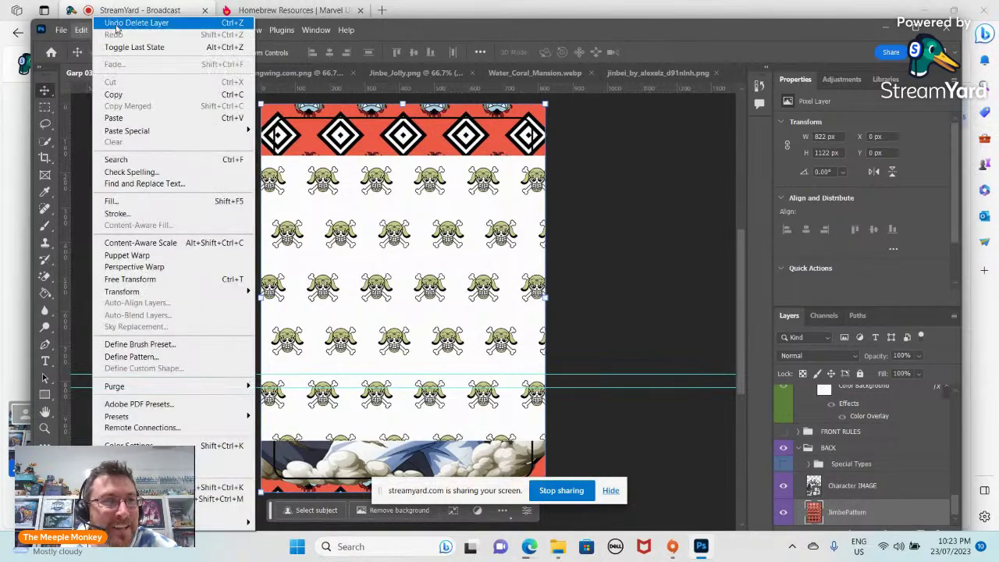
{"action": "left_click", "coordinate": [116, 23]}
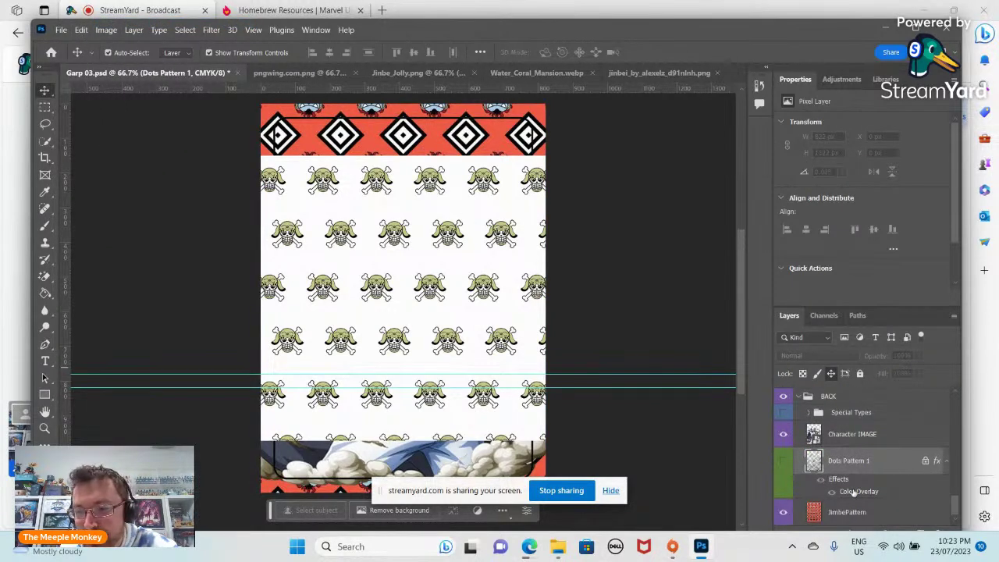
Examine the pattern layers in the BACK group and the groups above it, collapsing the front's Background group.
{"action": "scroll", "coordinate": [844, 445], "scroll_direction": "up", "scroll_amount": 1}
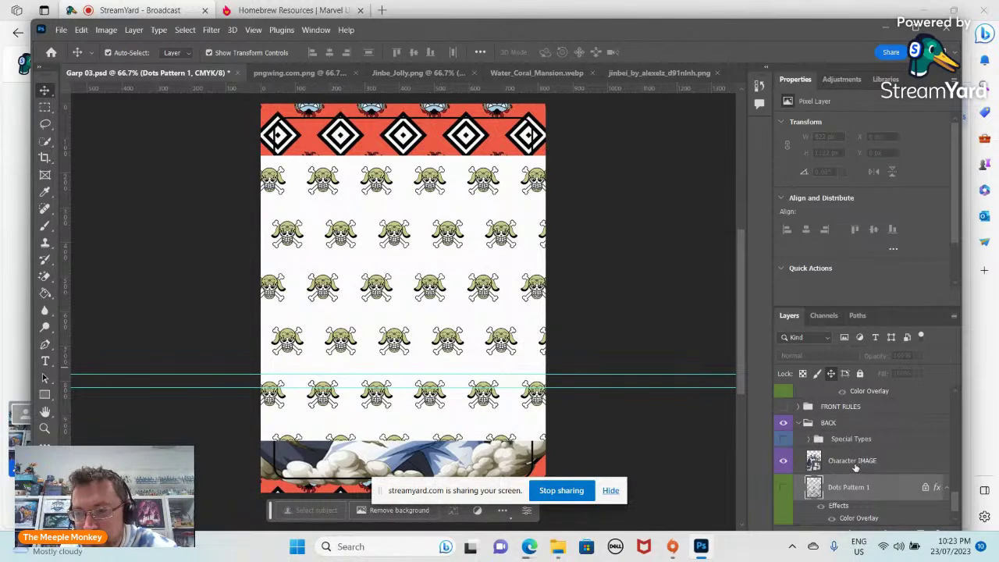
{"action": "scroll", "coordinate": [856, 466], "scroll_direction": "down", "scroll_amount": 1}
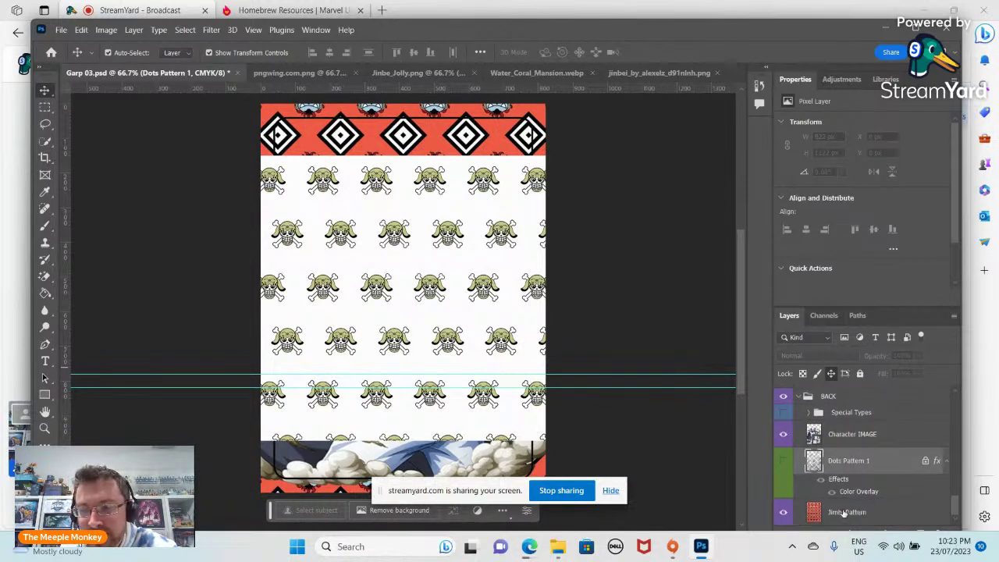
{"action": "scroll", "coordinate": [844, 513], "scroll_direction": "up", "scroll_amount": 2}
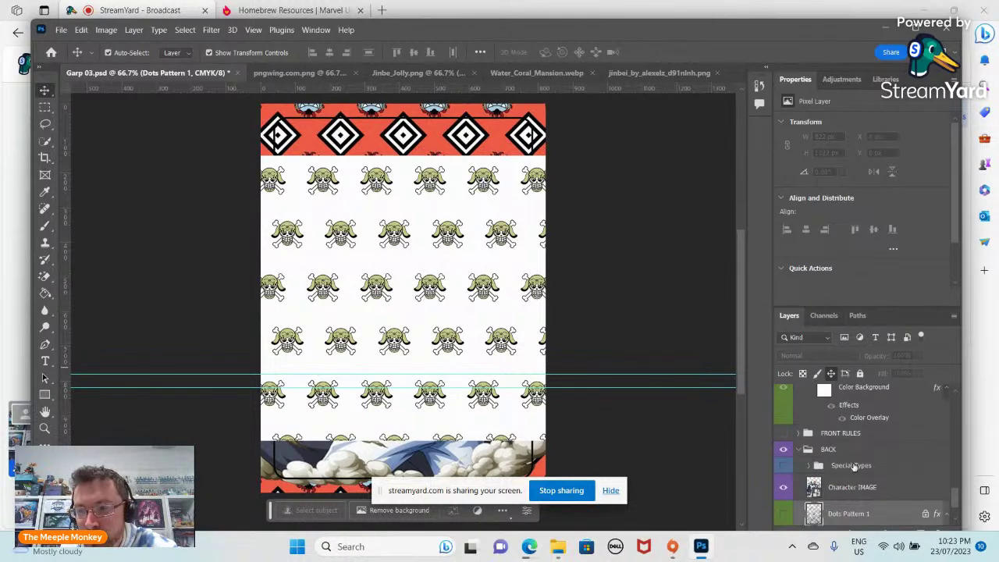
{"action": "scroll", "coordinate": [854, 466], "scroll_direction": "down", "scroll_amount": 2}
{"action": "left_click", "coordinate": [846, 515]}
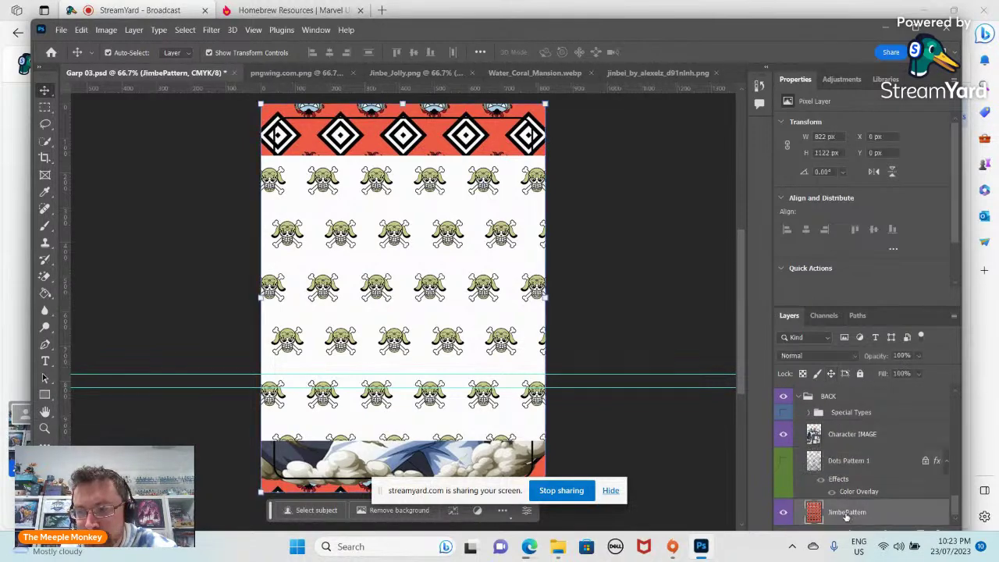
{"action": "left_click", "coordinate": [851, 462]}
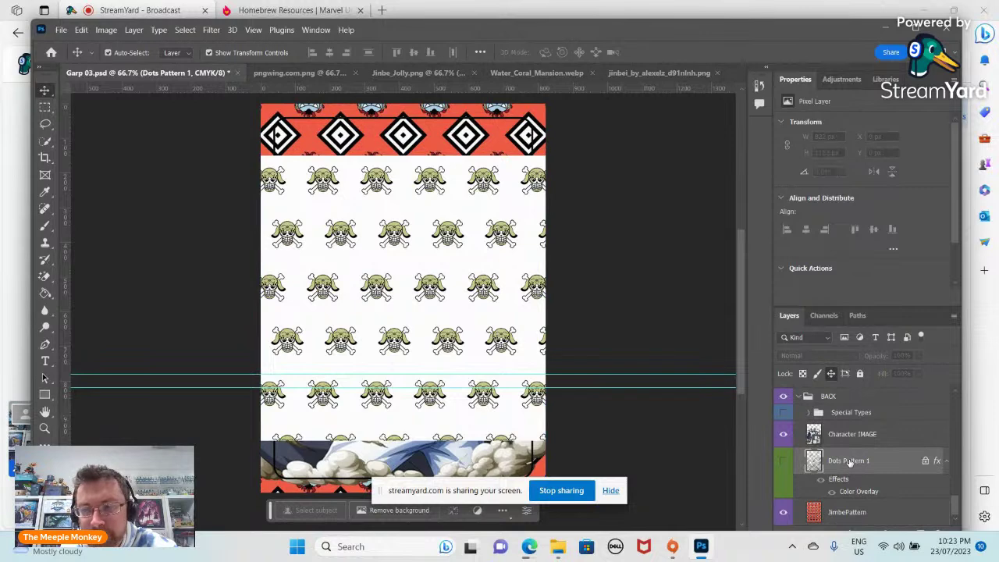
{"action": "scroll", "coordinate": [851, 456], "scroll_direction": "up", "scroll_amount": 1}
{"action": "scroll", "coordinate": [850, 453], "scroll_direction": "down", "scroll_amount": 1}
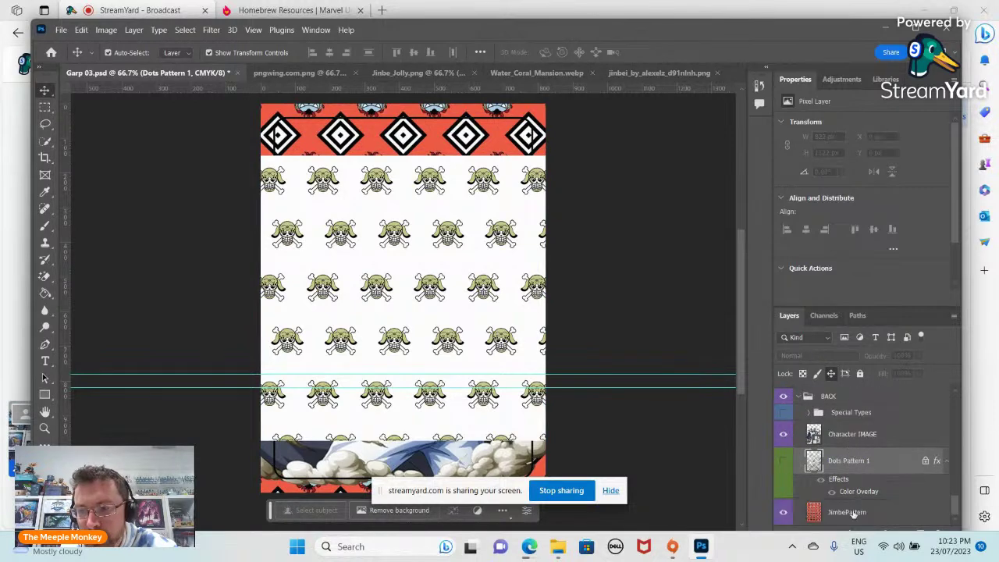
{"action": "scroll", "coordinate": [853, 511], "scroll_direction": "up", "scroll_amount": 4}
{"action": "scroll", "coordinate": [853, 512], "scroll_direction": "up", "scroll_amount": 3}
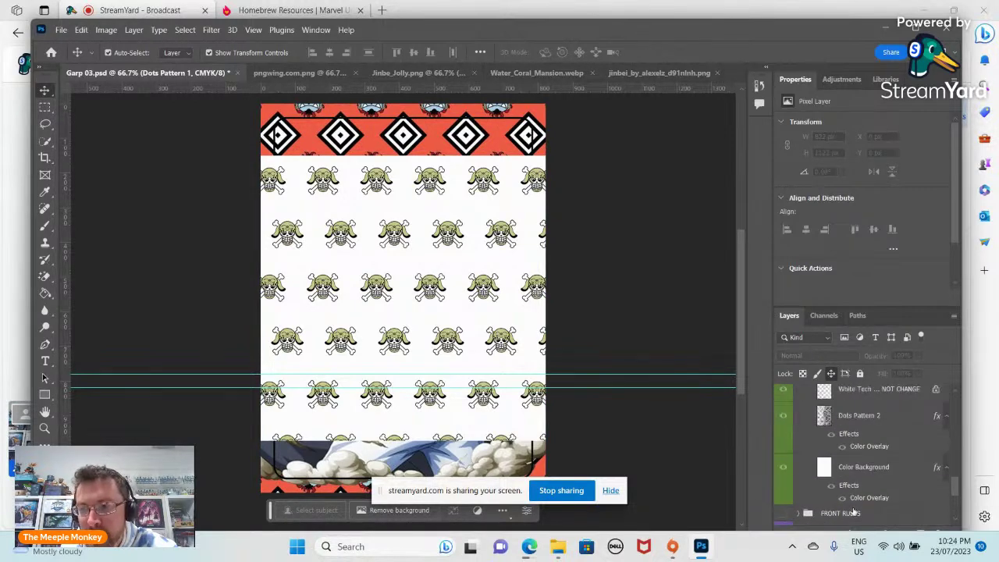
{"action": "left_click", "coordinate": [808, 422]}
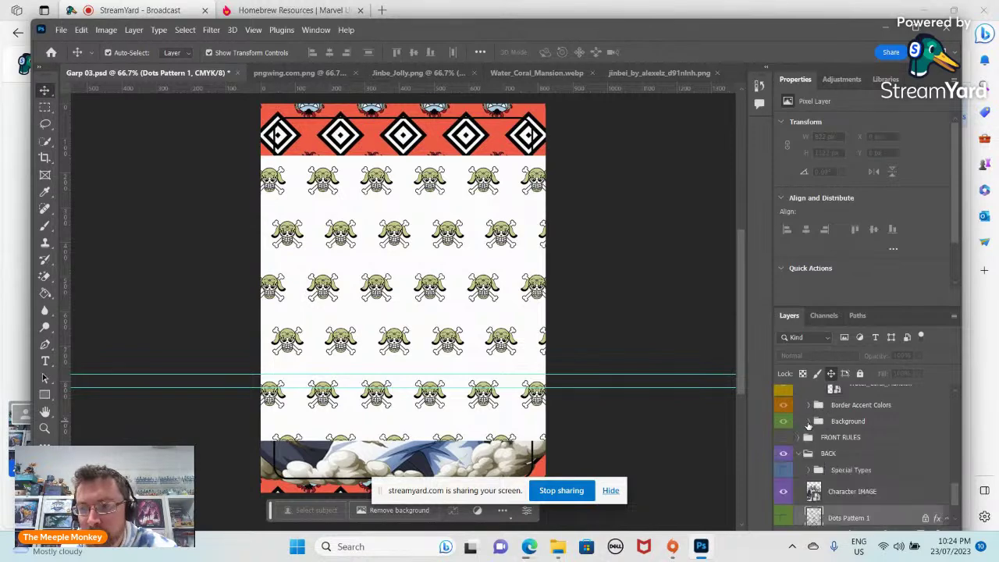
{"action": "scroll", "coordinate": [815, 441], "scroll_direction": "up", "scroll_amount": 4}
{"action": "scroll", "coordinate": [821, 456], "scroll_direction": "down", "scroll_amount": 3}
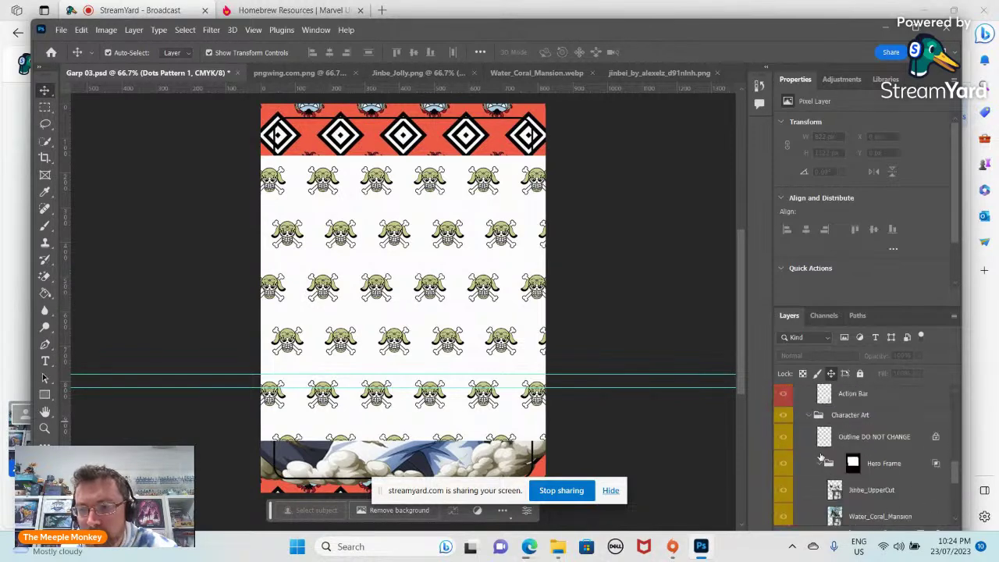
{"action": "scroll", "coordinate": [829, 469], "scroll_direction": "down", "scroll_amount": 2}
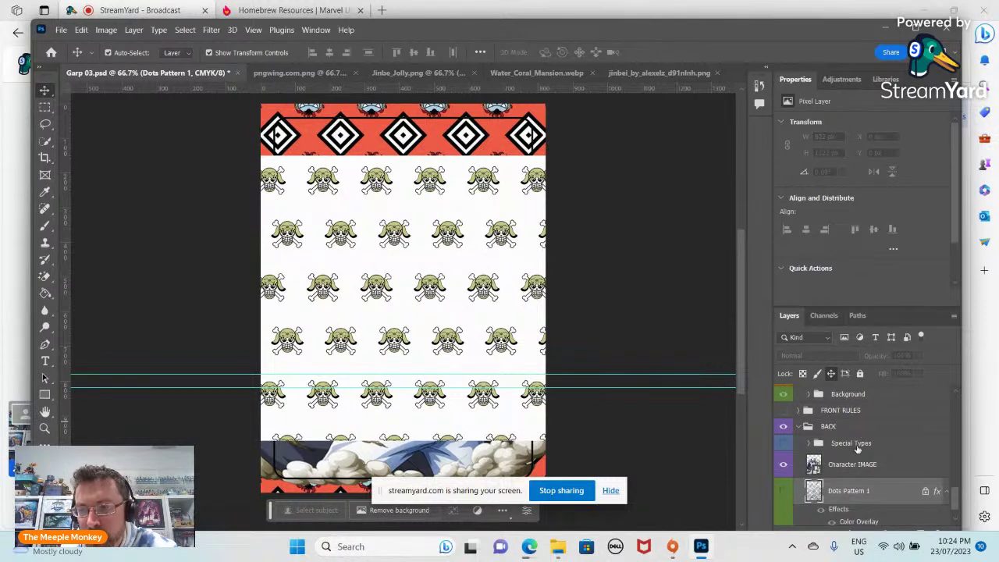
{"action": "scroll", "coordinate": [864, 473], "scroll_direction": "down", "scroll_amount": 1}
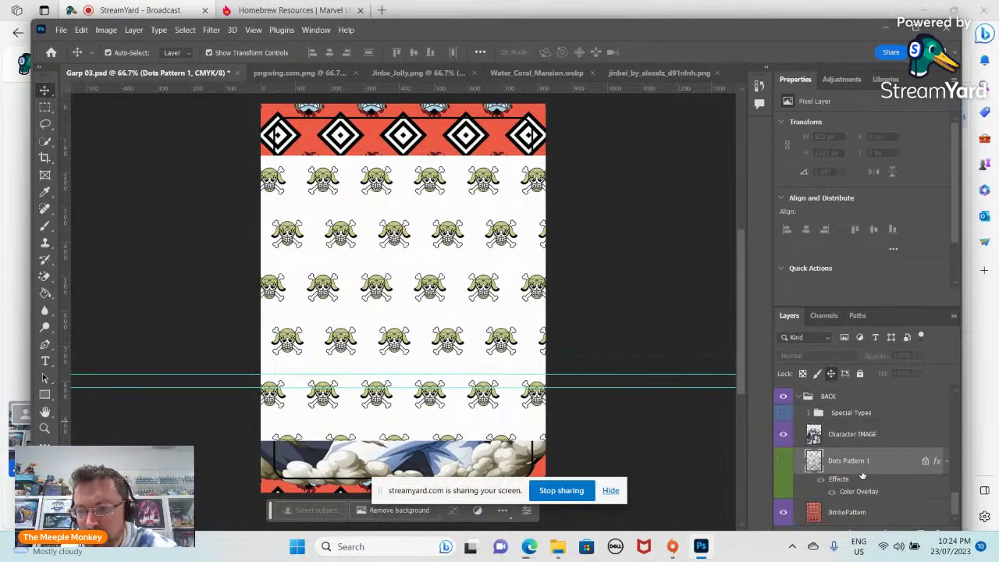
Delete the misplaced wallpaper layer that covers Garp on the card back.
{"action": "scroll", "coordinate": [846, 511], "scroll_direction": "up", "scroll_amount": 3}
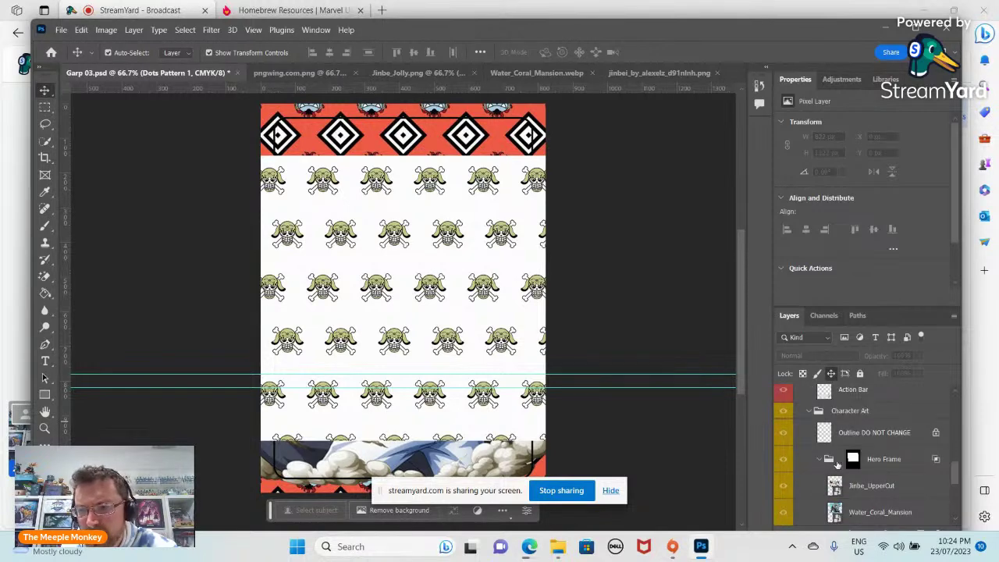
{"action": "scroll", "coordinate": [837, 465], "scroll_direction": "up", "scroll_amount": 6}
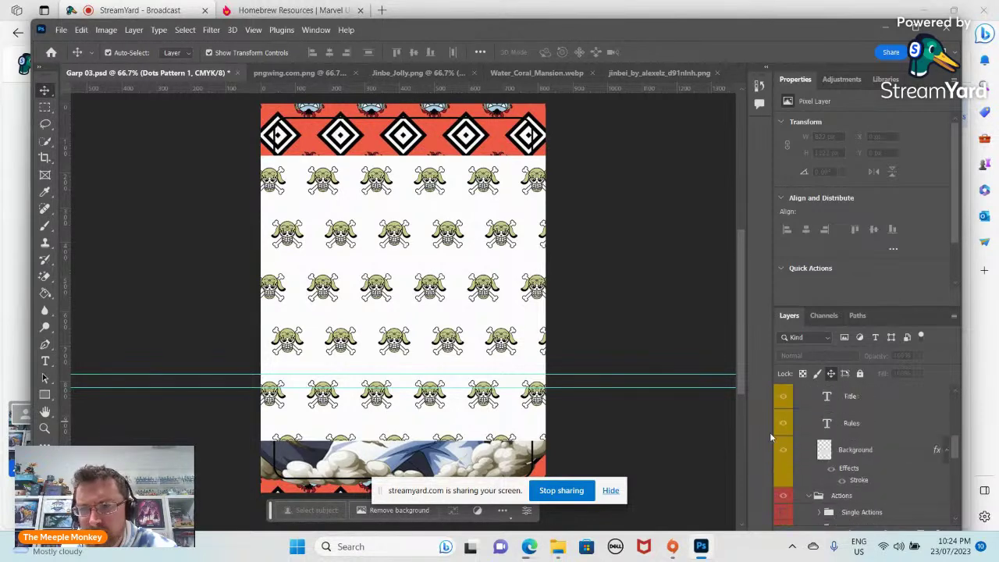
{"action": "left_click", "coordinate": [496, 270]}
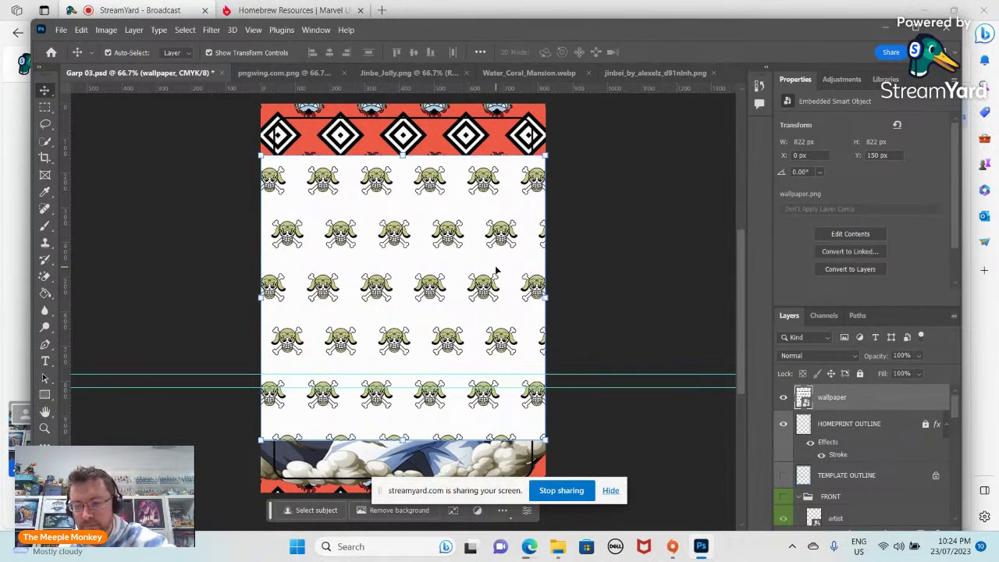
{"action": "key", "text": "Delete"}
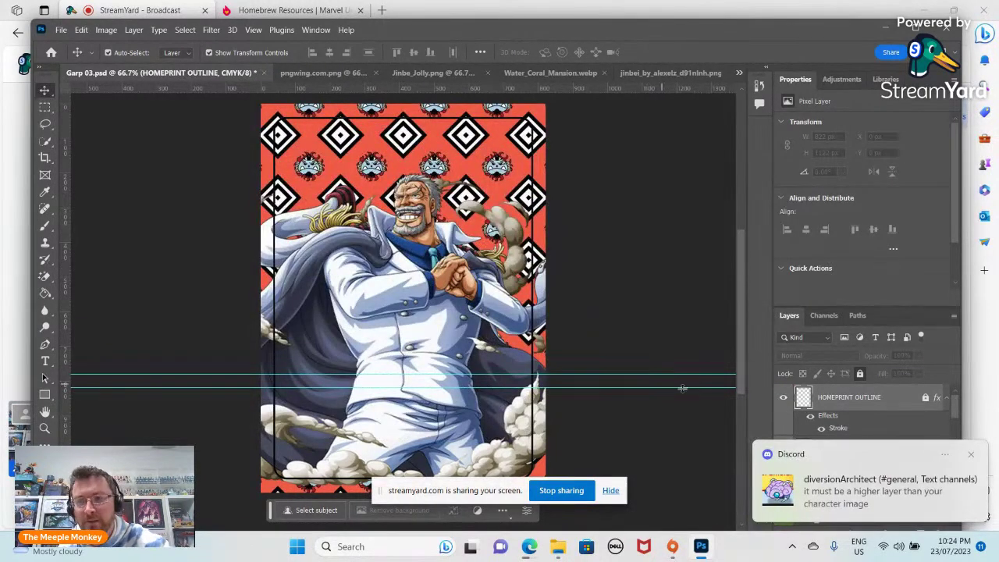
{"action": "left_click", "coordinate": [970, 456]}
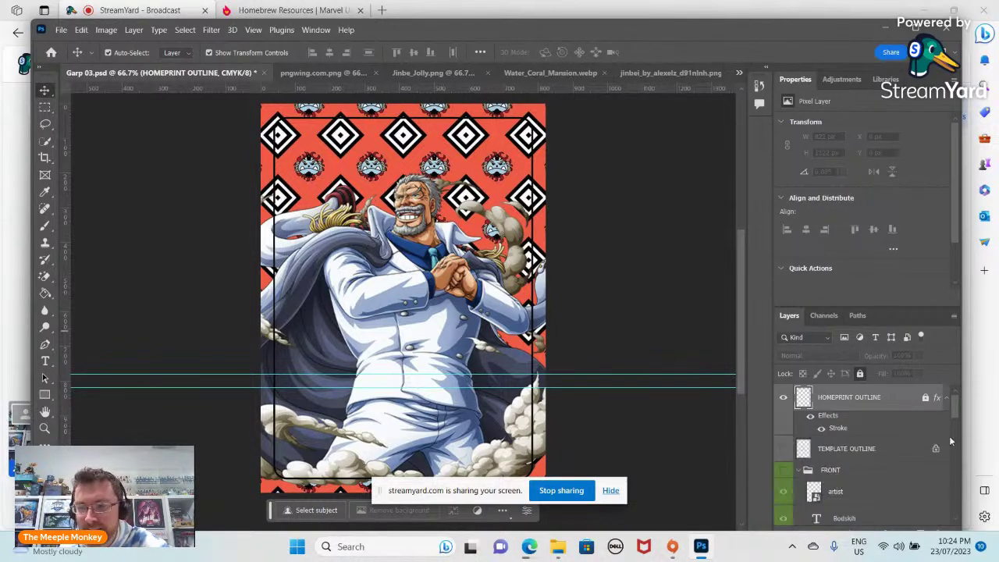
Select the JimbePattern layer in the BACK group and check its blending options without changing them.
{"action": "scroll", "coordinate": [814, 476], "scroll_direction": "down", "scroll_amount": 2}
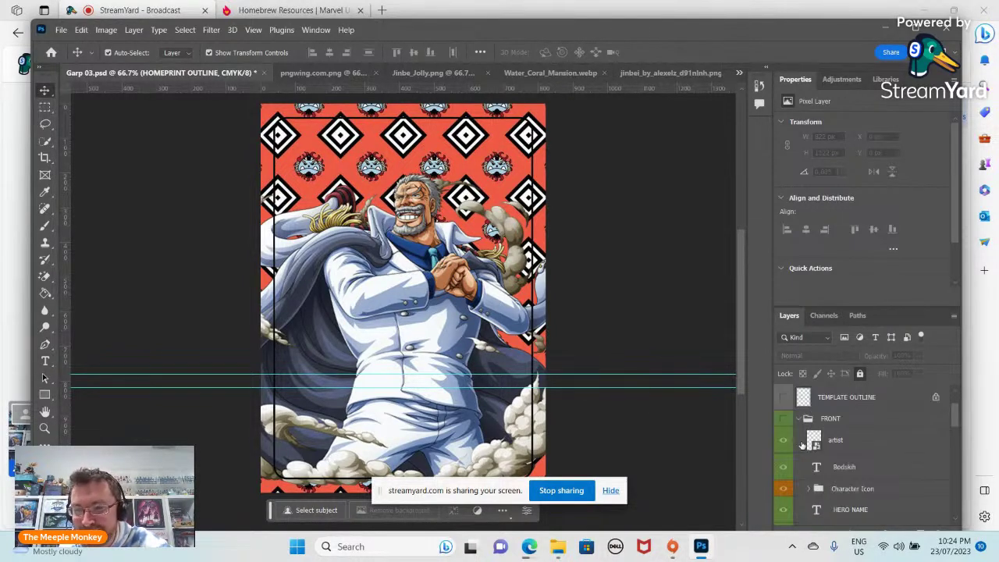
{"action": "scroll", "coordinate": [811, 448], "scroll_direction": "down", "scroll_amount": 4}
{"action": "scroll", "coordinate": [811, 499], "scroll_direction": "down", "scroll_amount": 3}
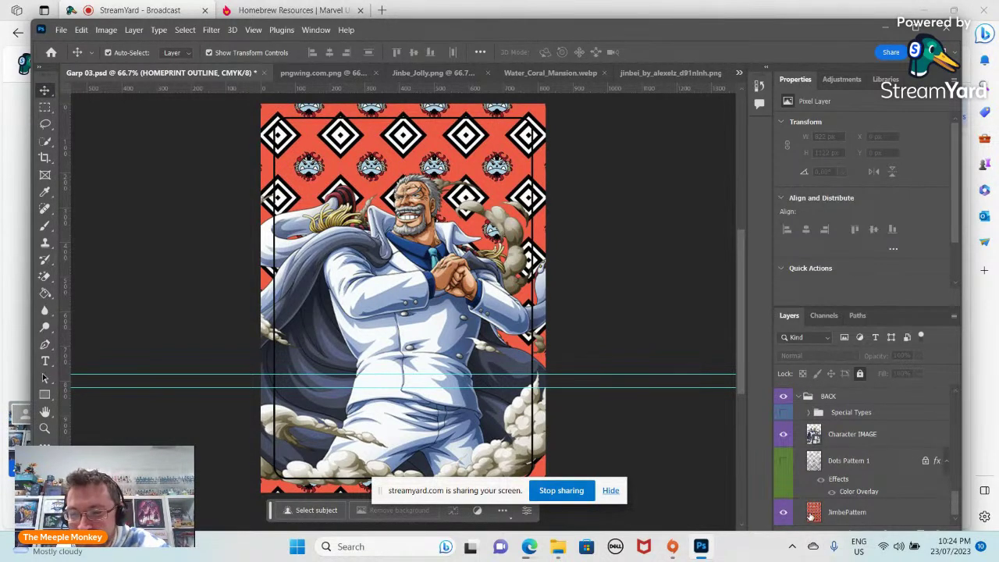
{"action": "left_click", "coordinate": [815, 515]}
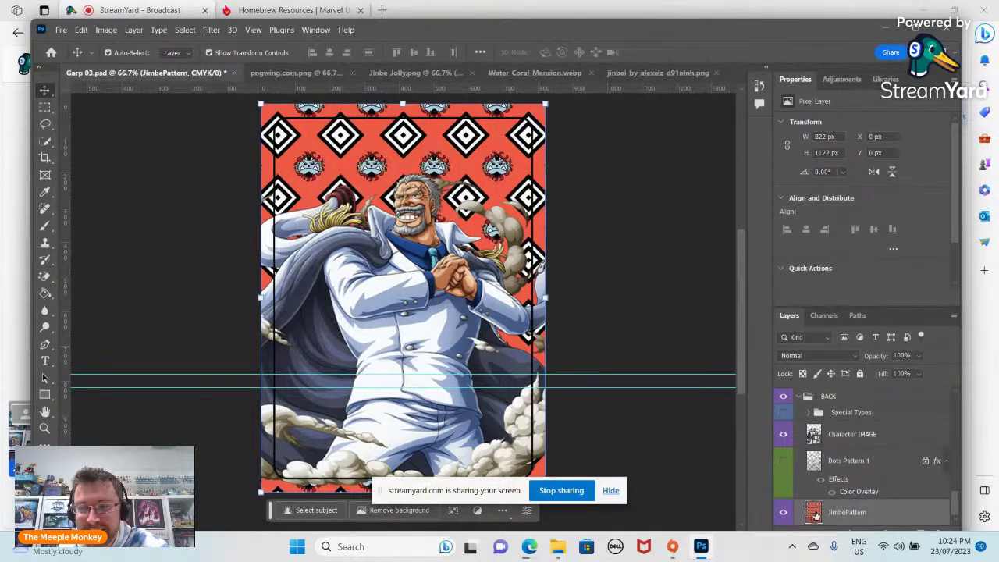
{"action": "double_click", "coordinate": [816, 515]}
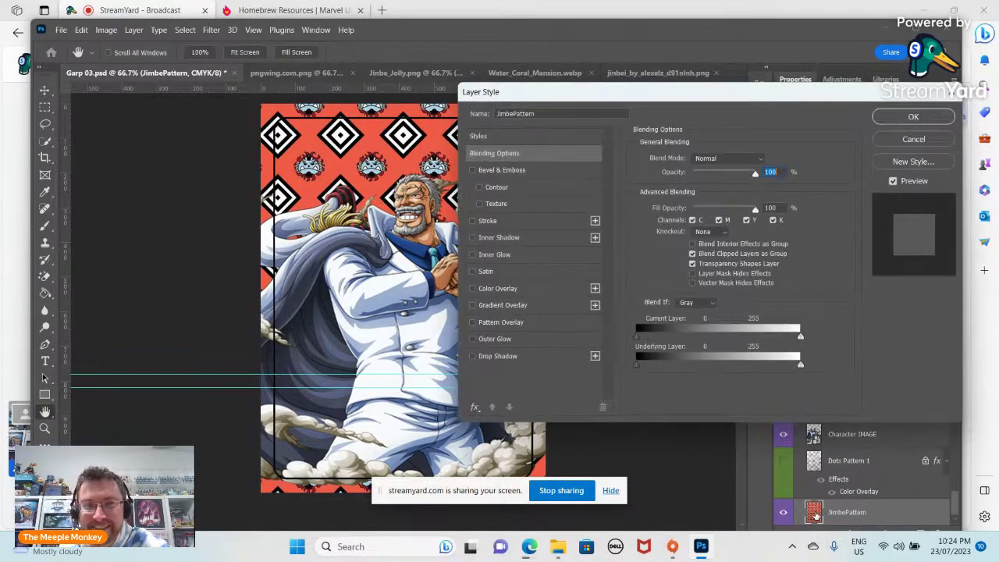
{"action": "left_click", "coordinate": [911, 115]}
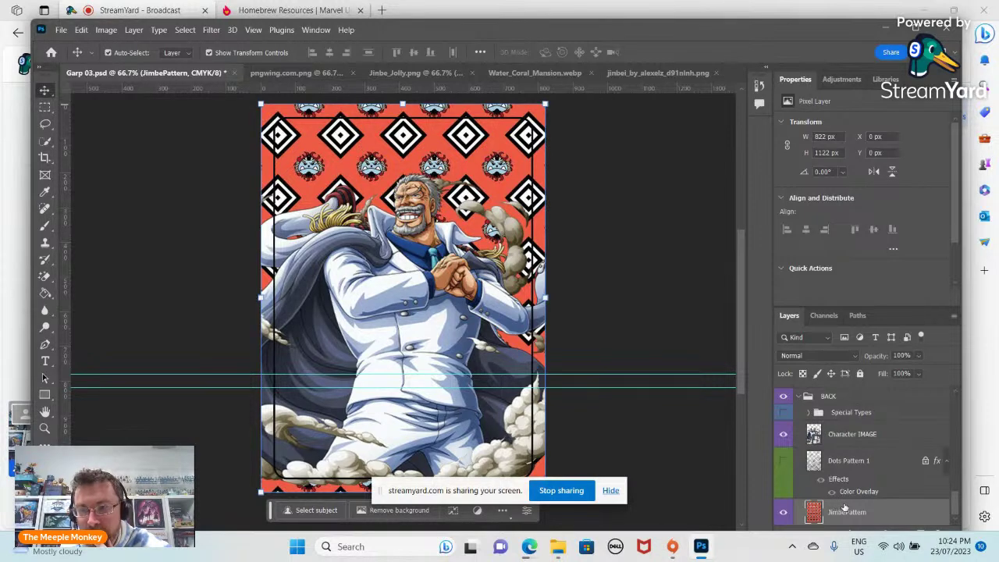
Place the wallpaper picture from the Downloads folder directly above JimbePattern in the BACK group at its default size.
{"action": "mouse_move", "coordinate": [702, 548]}
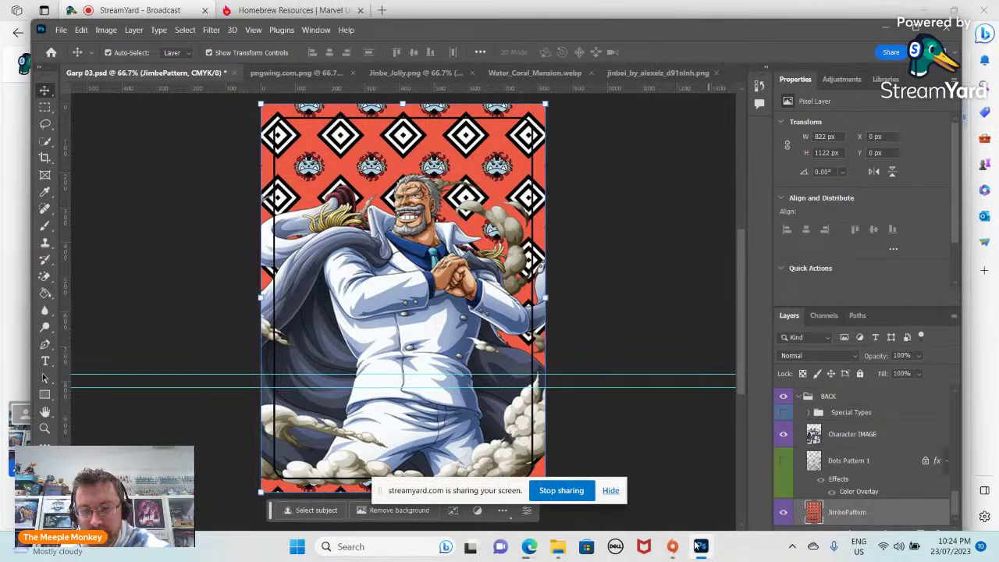
{"action": "left_click", "coordinate": [557, 546]}
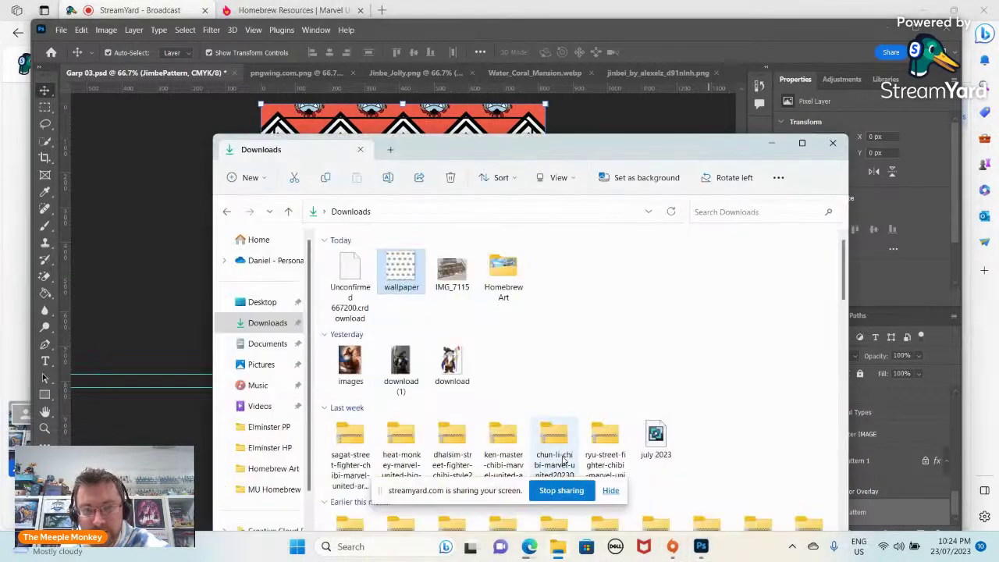
{"action": "left_click_drag", "start_coordinate": [579, 147], "coordinate": [777, 172]}
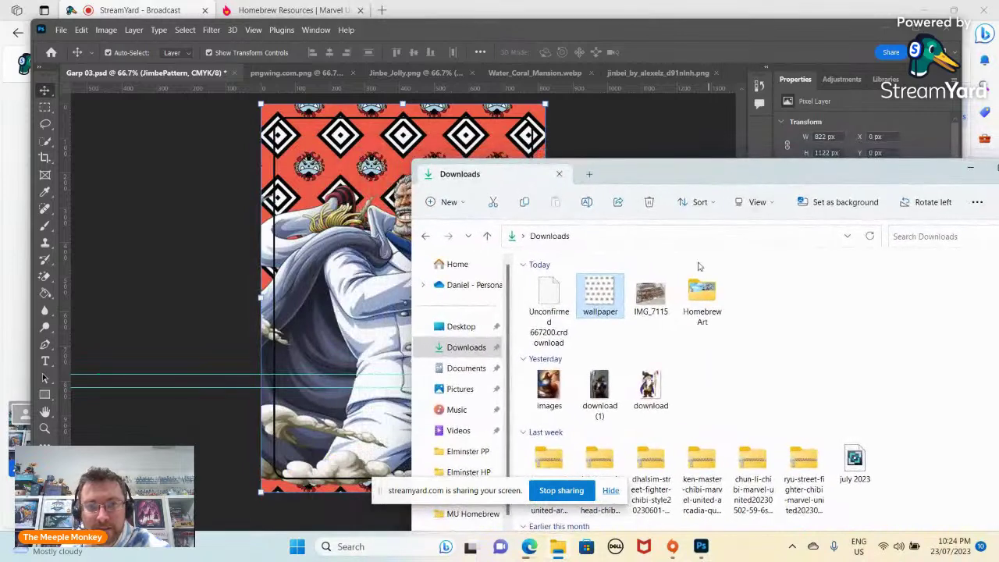
{"action": "left_click_drag", "start_coordinate": [596, 295], "coordinate": [274, 350]}
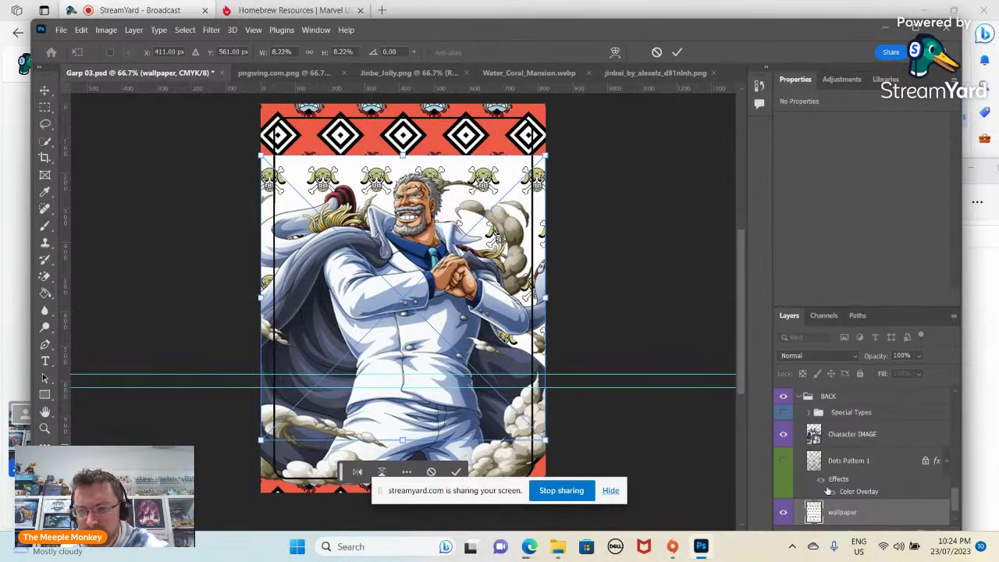
{"action": "scroll", "coordinate": [819, 518], "scroll_direction": "down", "scroll_amount": 1}
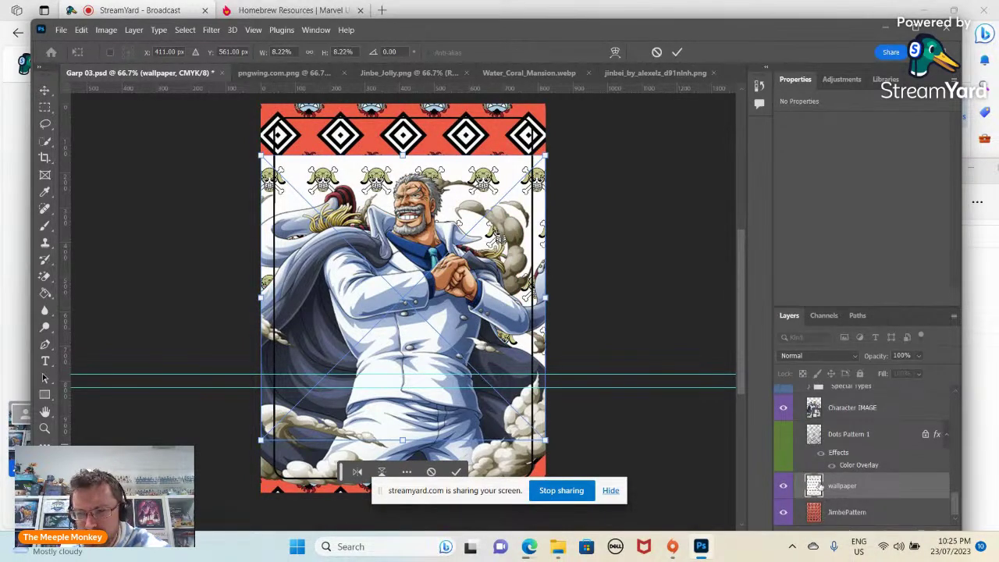
{"action": "key", "text": "Return"}
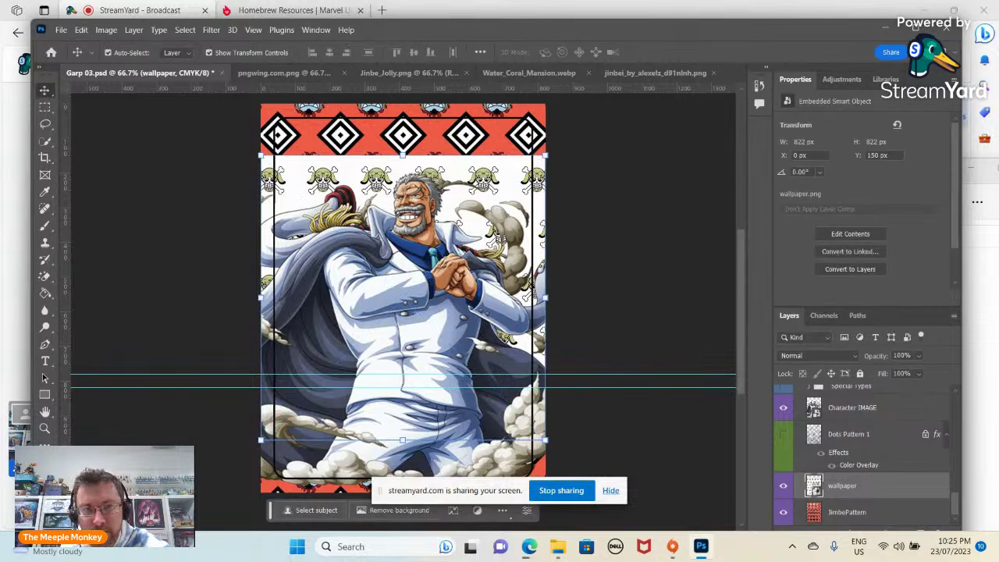
Open the wallpaper smart object's contents and erase the white background around the skulls with the Magic Eraser at tolerance 32, contiguous.
{"action": "double_click", "coordinate": [813, 485]}
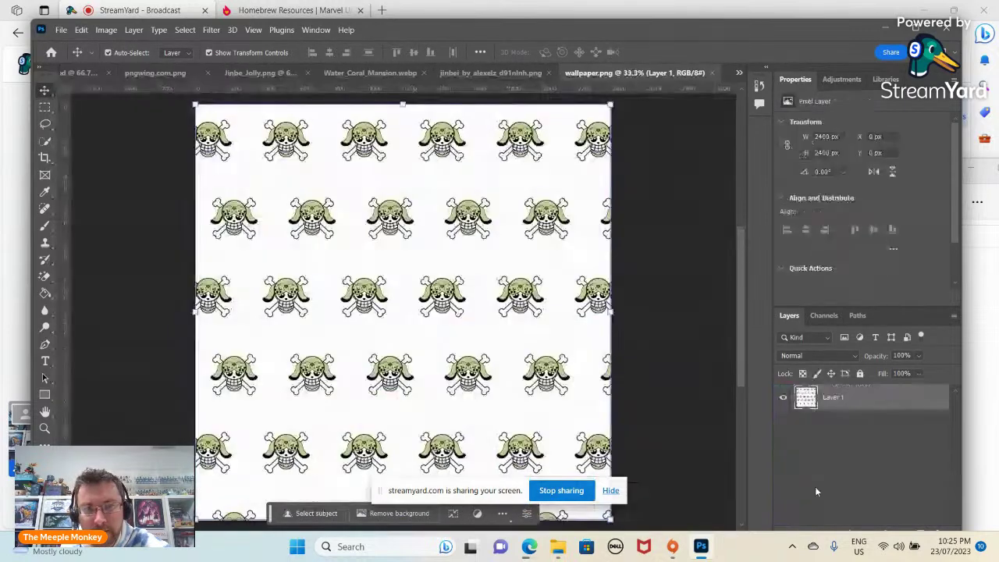
{"action": "left_click", "coordinate": [45, 275]}
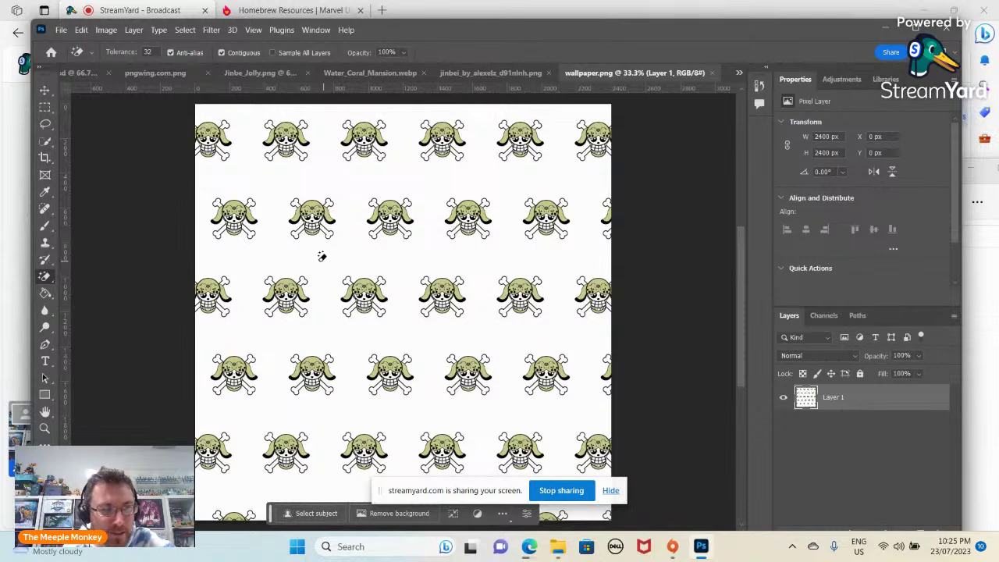
{"action": "left_click", "coordinate": [274, 252]}
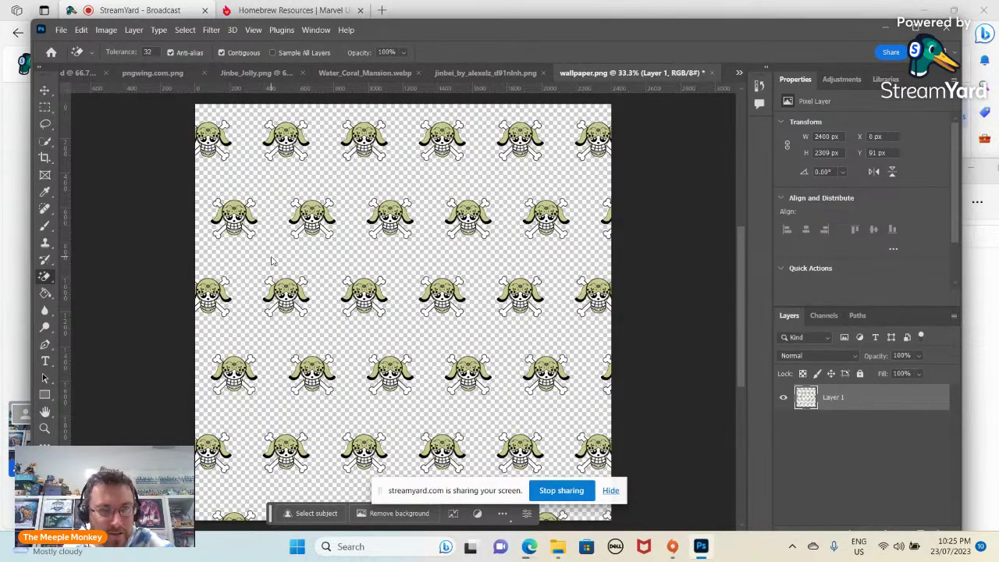
{"action": "scroll", "coordinate": [464, 261], "scroll_direction": "down", "scroll_amount": 2}
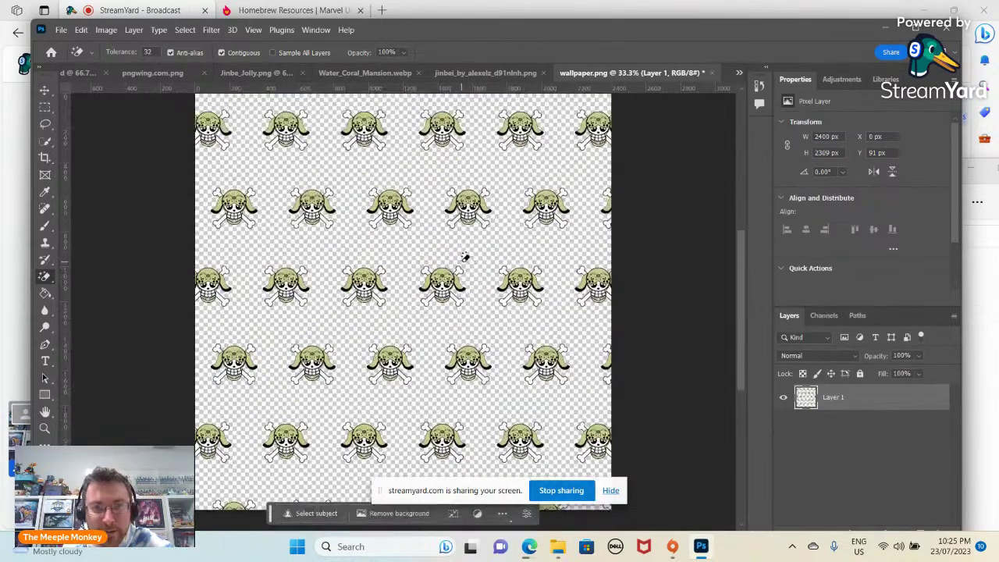
{"action": "scroll", "coordinate": [465, 257], "scroll_direction": "down", "scroll_amount": 5}
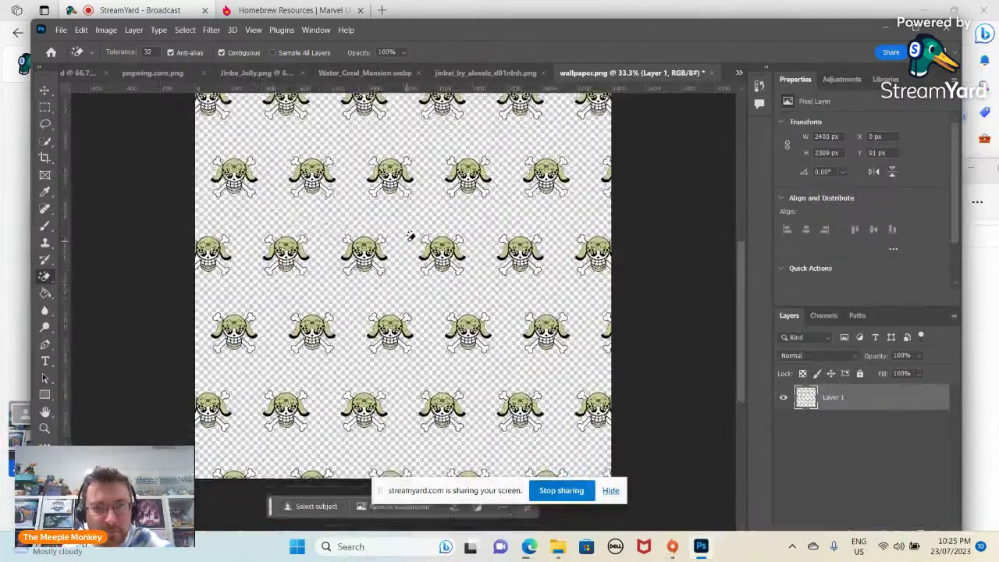
{"action": "scroll", "coordinate": [411, 236], "scroll_direction": "up", "scroll_amount": 5}
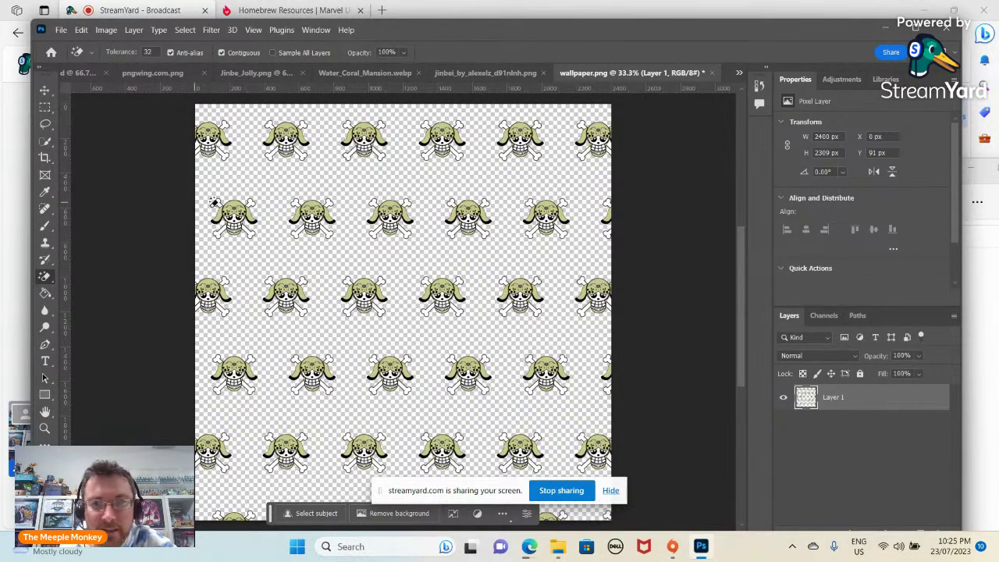
Save the edited wallpaper.png contents and return to Garp 03.psd.
{"action": "left_click", "coordinate": [44, 92]}
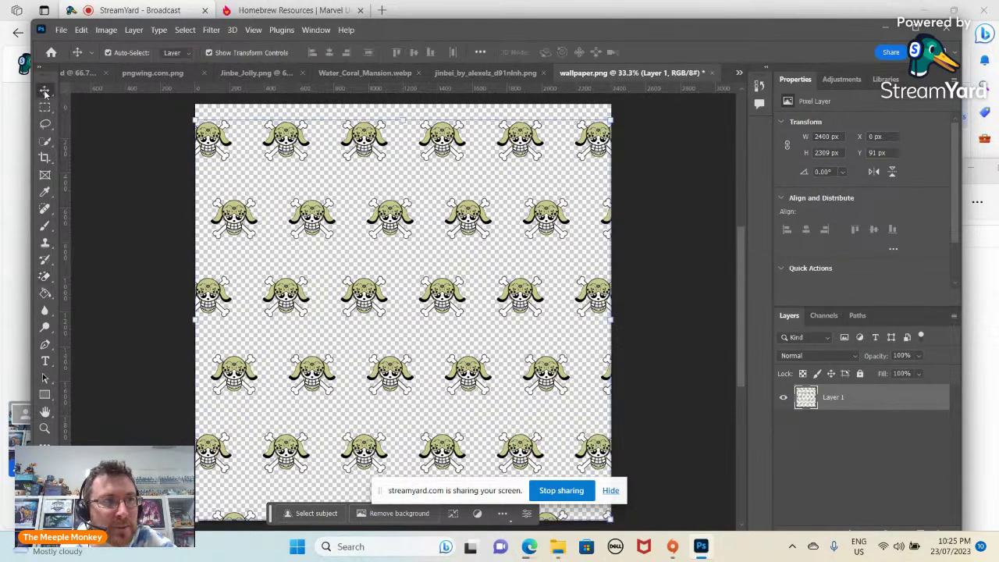
{"action": "left_click", "coordinate": [167, 206]}
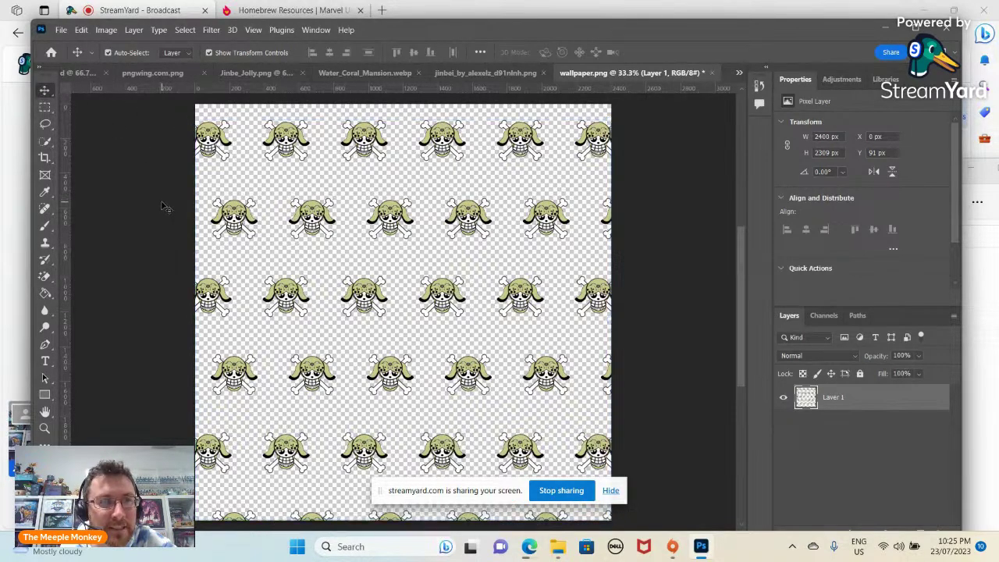
{"action": "left_click", "coordinate": [61, 30]}
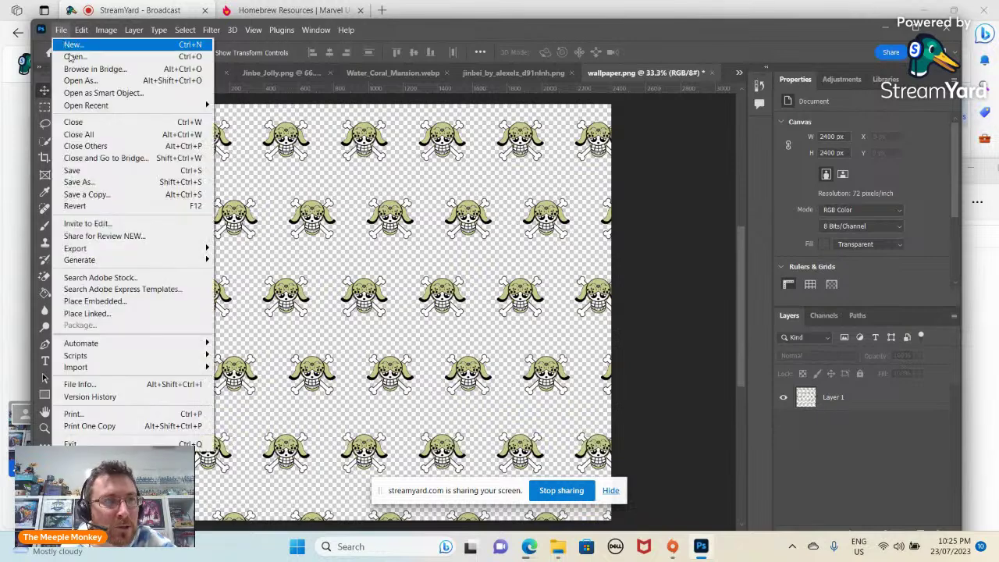
{"action": "left_click", "coordinate": [90, 172]}
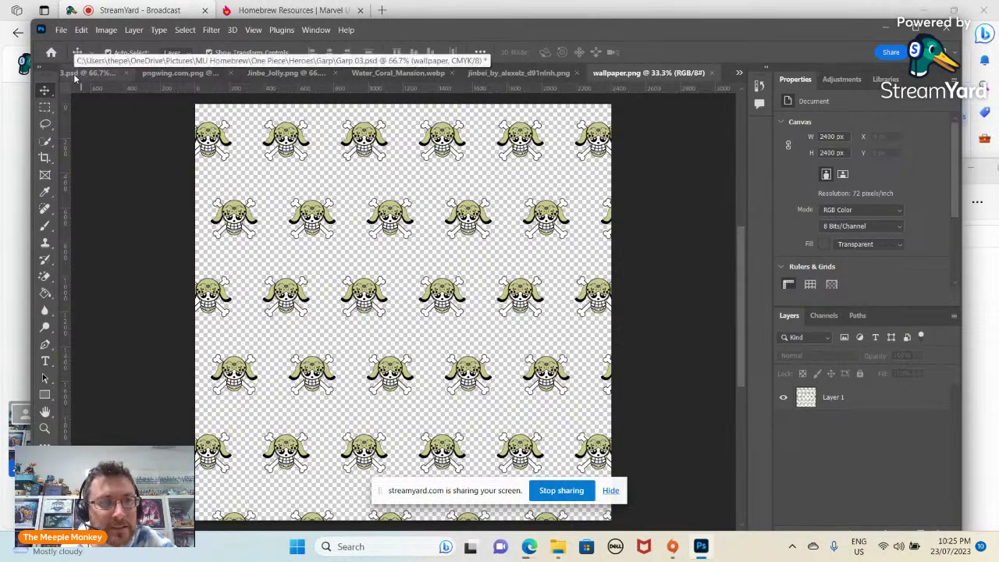
{"action": "left_click", "coordinate": [82, 73]}
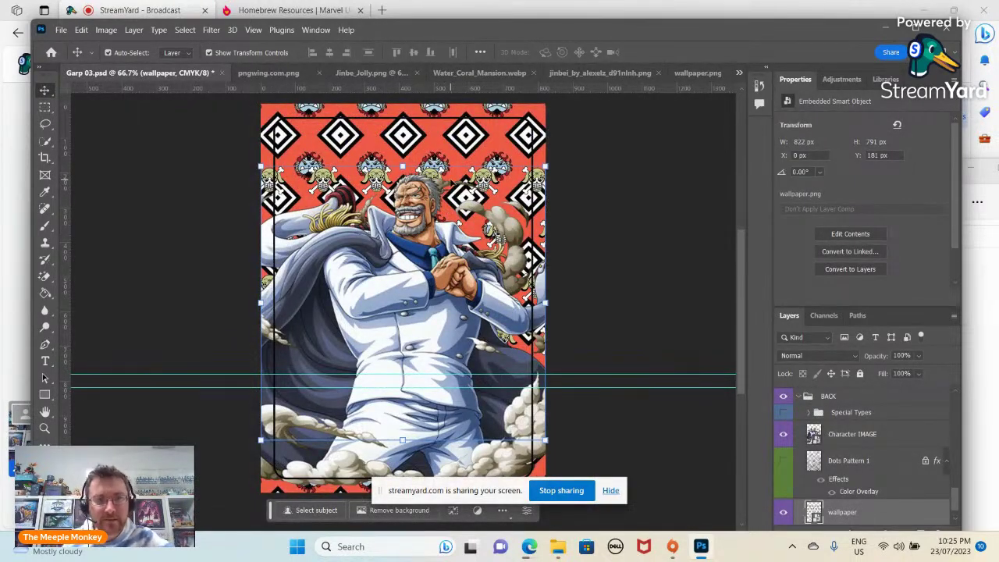
Hide the JimbePattern layer and show the Dots Pattern 1 layer in the BACK group.
{"action": "scroll", "coordinate": [809, 514], "scroll_direction": "down", "scroll_amount": 1}
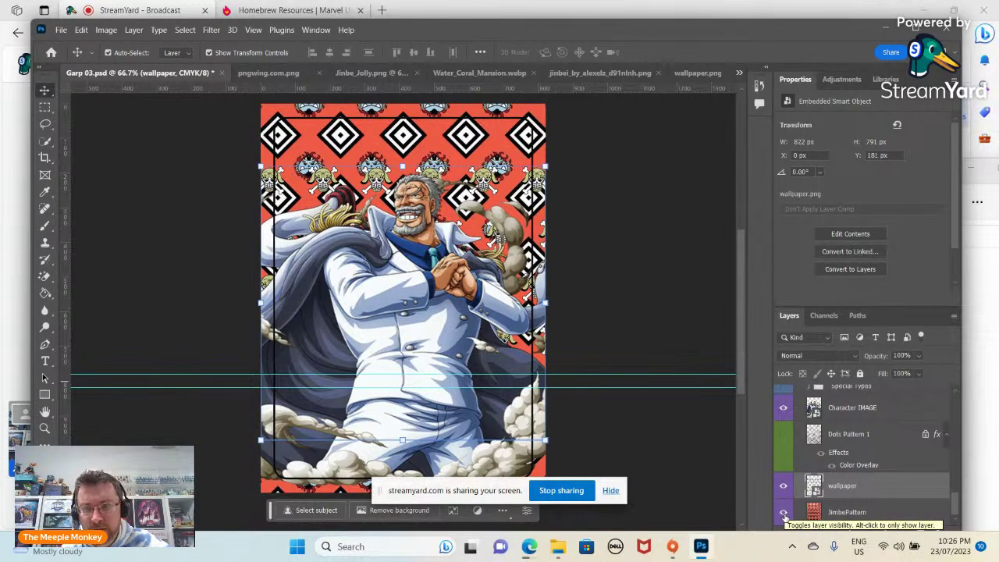
{"action": "left_click", "coordinate": [783, 514]}
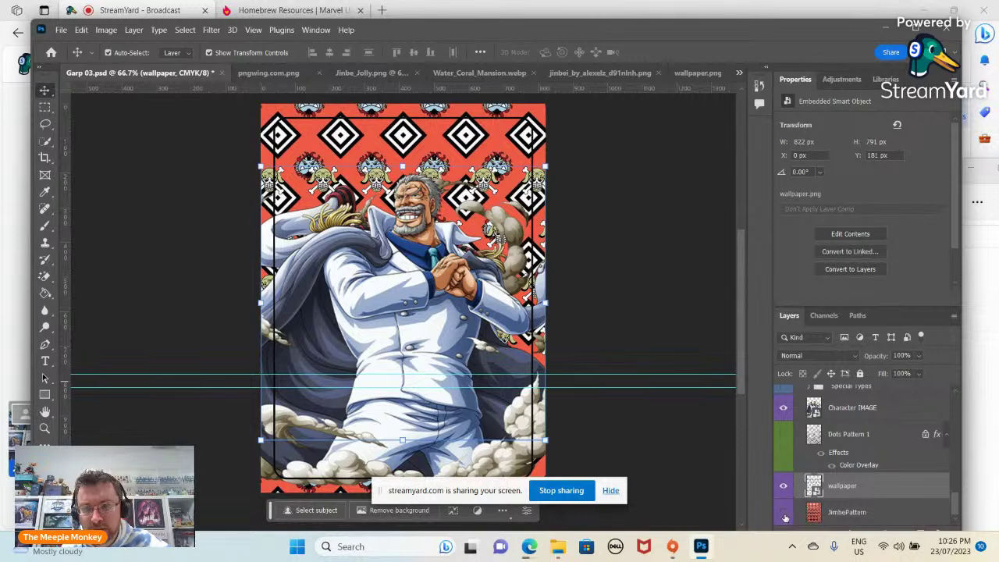
{"action": "left_click", "coordinate": [783, 436]}
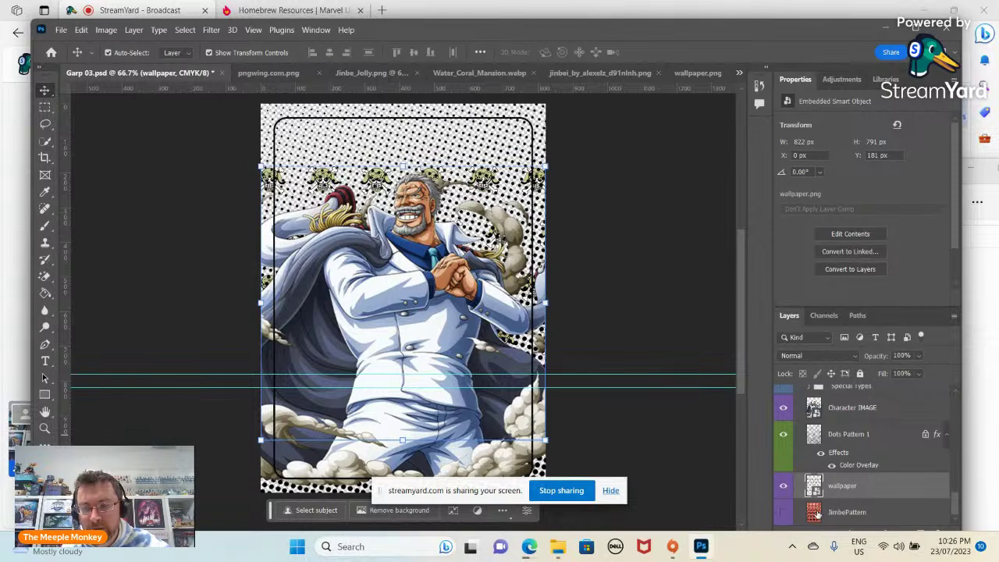
Change the Dots Pattern 1 layer's Color Overlay to navy 0b1c3e, sampled from the dark area of Garp's shirt.
{"action": "left_click", "coordinate": [854, 467]}
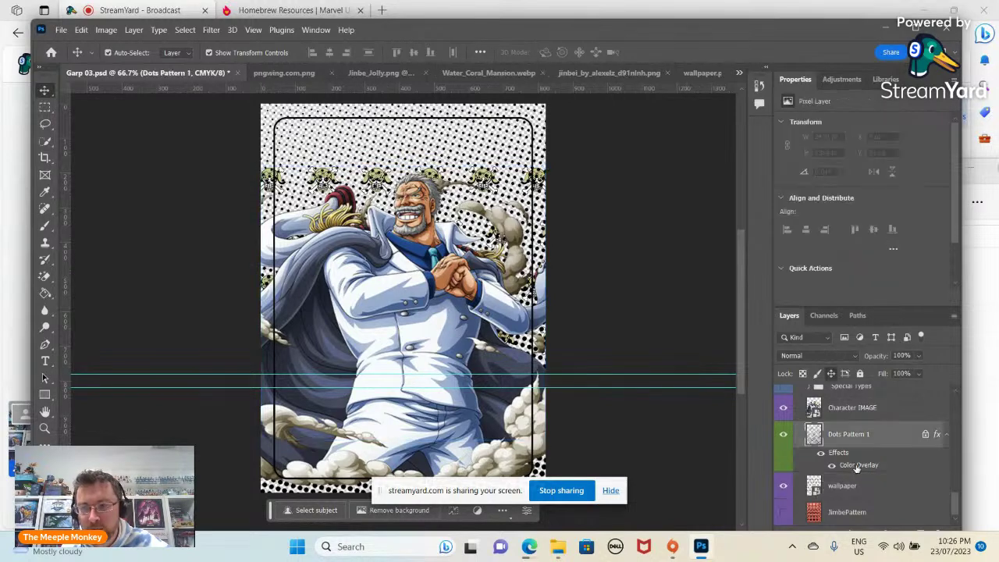
{"action": "double_click", "coordinate": [857, 467]}
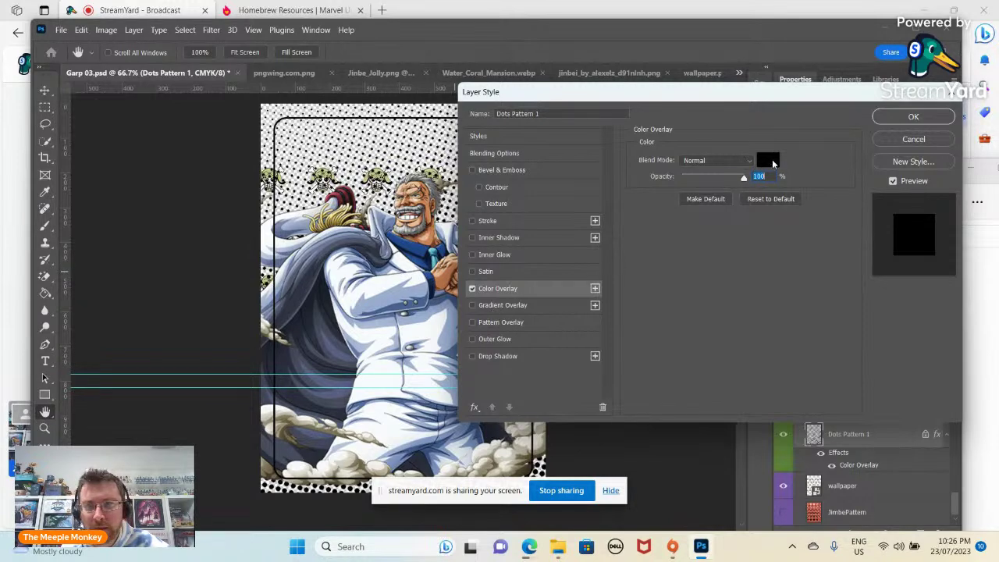
{"action": "left_click", "coordinate": [767, 159]}
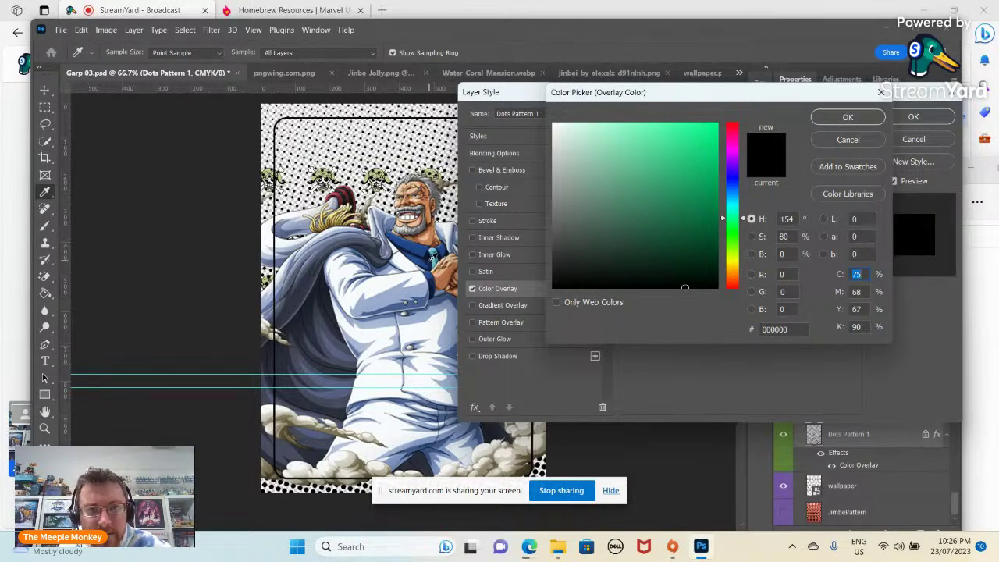
{"action": "left_click", "coordinate": [431, 255]}
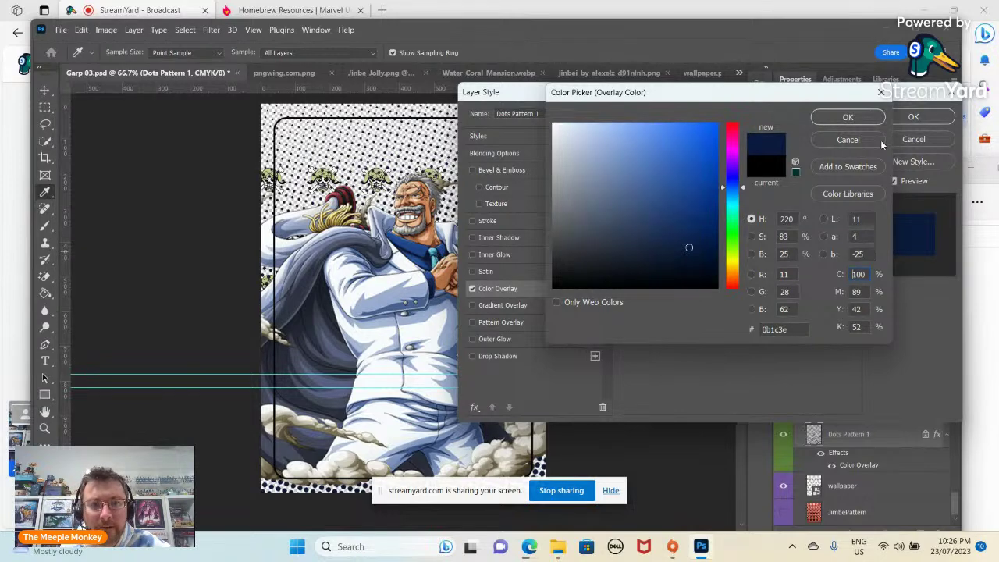
{"action": "left_click", "coordinate": [868, 120]}
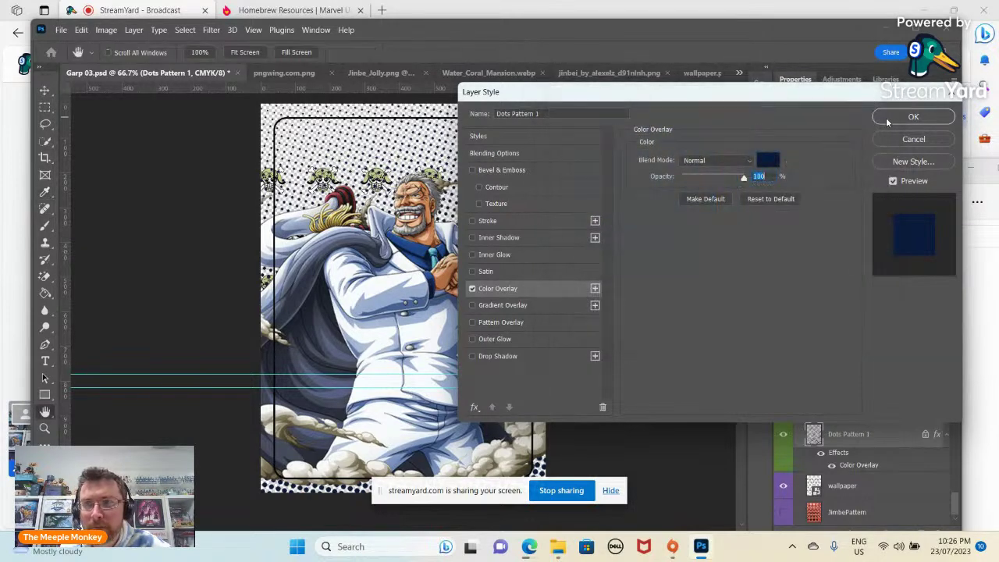
{"action": "left_click", "coordinate": [905, 118]}
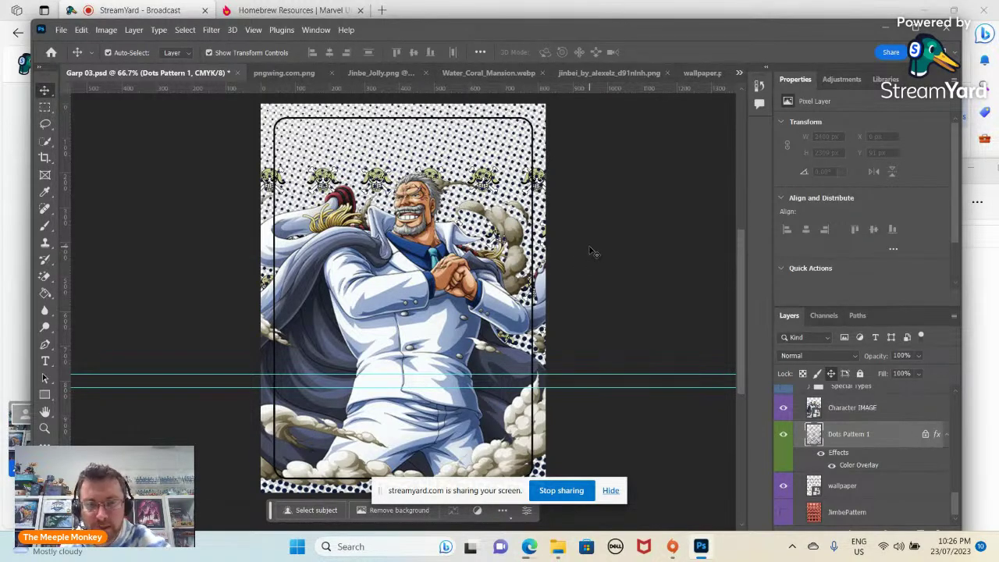
Move the wallpaper layer directly above Dots Pattern 1, enlarge it proportionally to about 12.22%, and centre it horizontally at X 411 px.
{"action": "left_click", "coordinate": [865, 491]}
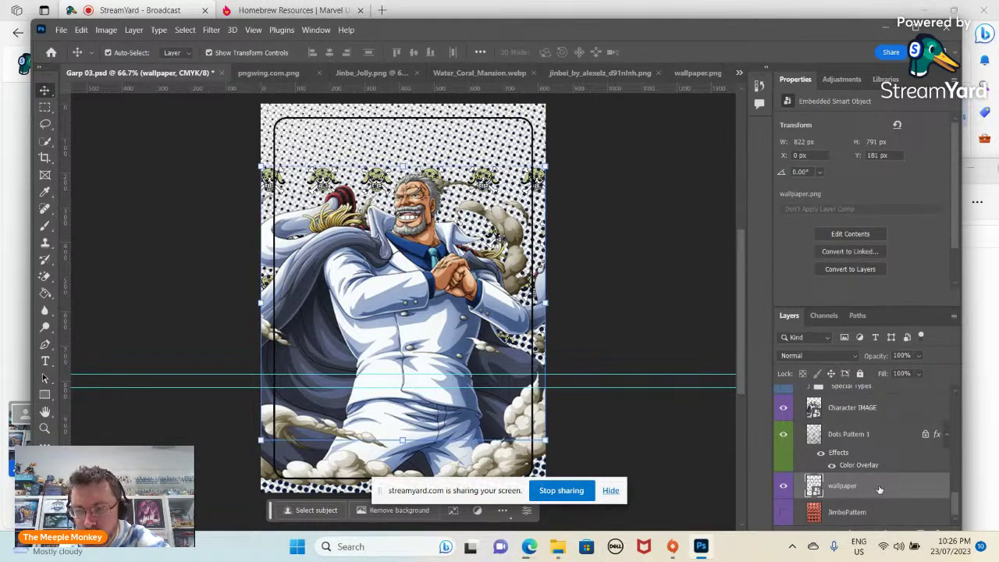
{"action": "left_click_drag", "start_coordinate": [879, 489], "coordinate": [871, 430]}
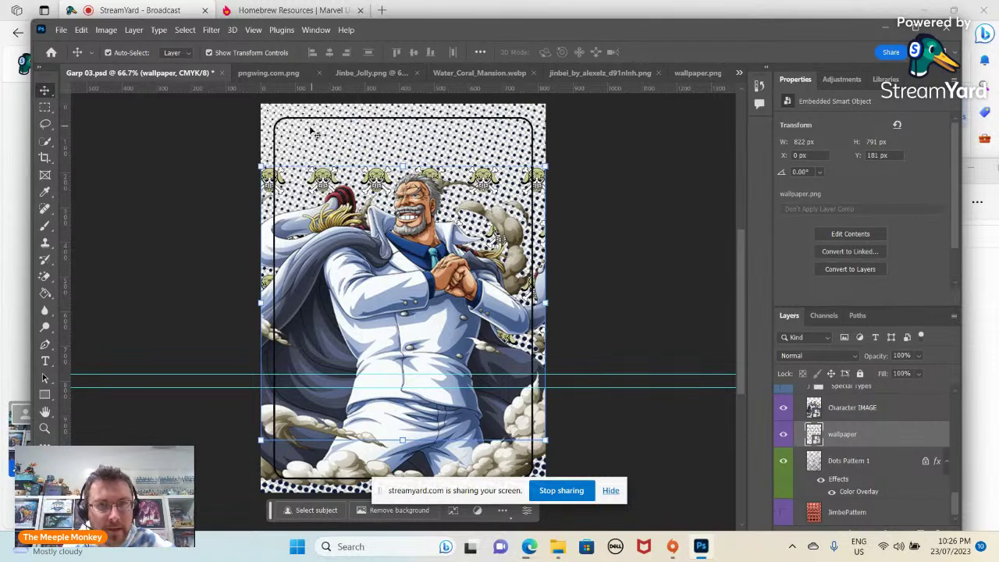
{"action": "left_click_drag", "start_coordinate": [262, 166], "coordinate": [128, 157]}
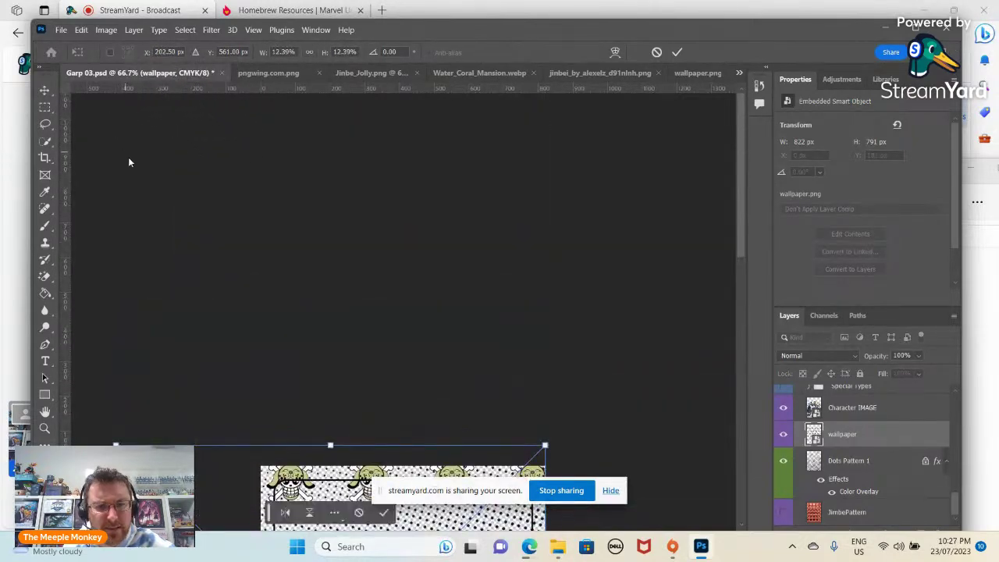
{"action": "scroll", "coordinate": [235, 239], "scroll_direction": "down", "scroll_amount": 3}
{"action": "scroll", "coordinate": [235, 239], "scroll_direction": "down", "scroll_amount": 5}
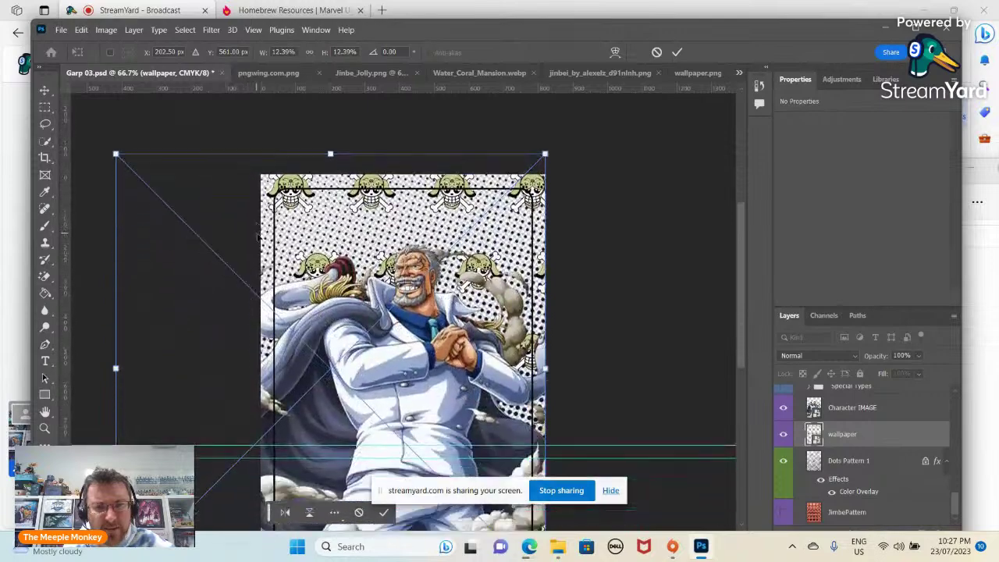
{"action": "left_click_drag", "start_coordinate": [223, 264], "coordinate": [310, 293]}
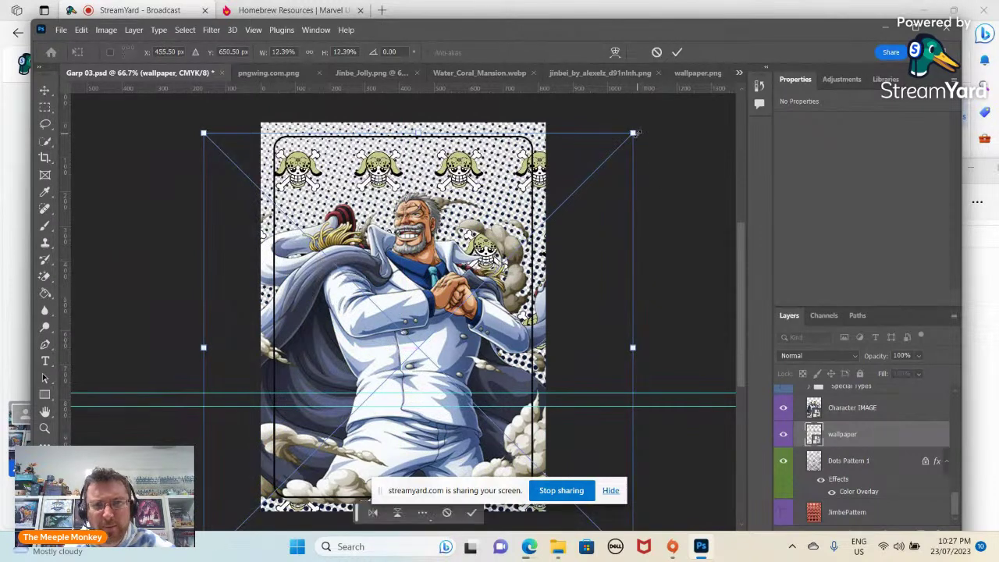
{"action": "left_click_drag", "start_coordinate": [636, 134], "coordinate": [630, 140]}
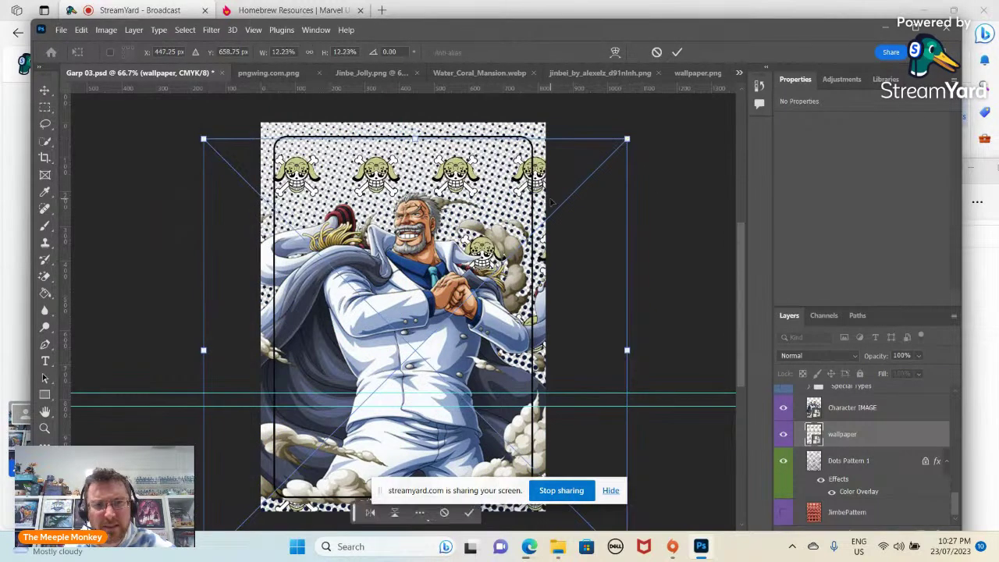
{"action": "left_click_drag", "start_coordinate": [554, 202], "coordinate": [541, 200]}
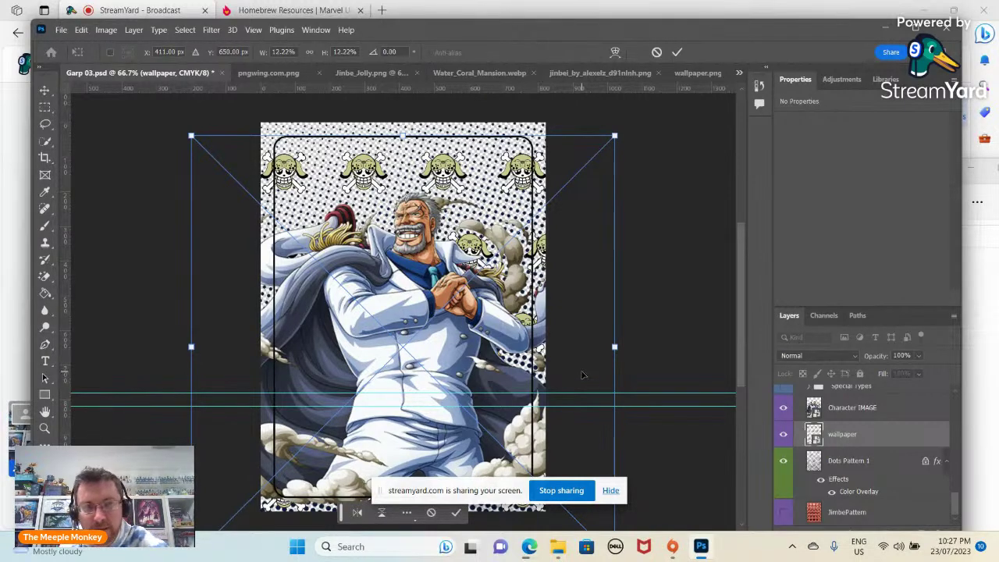
Nudge the enlarged wallpaper upward to Y 610 px so the skulls cover the card's full height, and apply the transform.
{"action": "key", "text": "Up"}
{"action": "key", "text": "Up"}
{"action": "key", "text": "Up"}
{"action": "key", "text": "Up"}
{"action": "key", "text": "Up"}
{"action": "key", "text": "Up"}
{"action": "key", "text": "Up"}
{"action": "key", "text": "Up"}
{"action": "key", "text": "Up"}
{"action": "key", "text": "Up"}
{"action": "key", "text": "Up"}
{"action": "key", "text": "Up"}
{"action": "key", "text": "Up"}
{"action": "key", "text": "Up"}
{"action": "key", "text": "Up"}
{"action": "key", "text": "Up"}
{"action": "key", "text": "Up"}
{"action": "key", "text": "Up"}
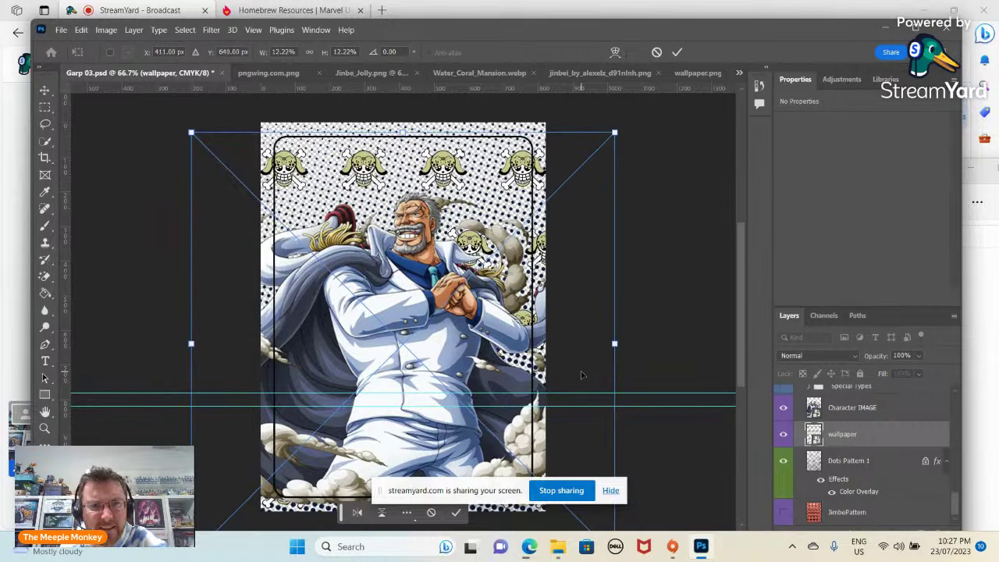
{"action": "key", "text": "Up"}
{"action": "key", "text": "Up"}
{"action": "key", "text": "Up"}
{"action": "key", "text": "Up"}
{"action": "key", "text": "Up"}
{"action": "key", "text": "Up"}
{"action": "key", "text": "Up"}
{"action": "key", "text": "Up"}
{"action": "key", "text": "Up"}
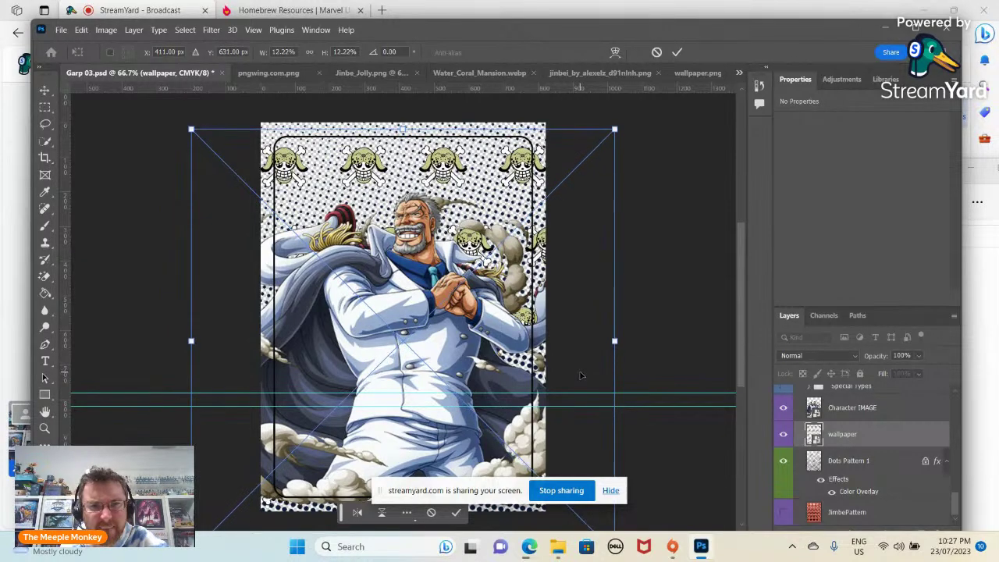
{"action": "key", "text": "Up"}
{"action": "key", "text": "Up"}
{"action": "key", "text": "Up"}
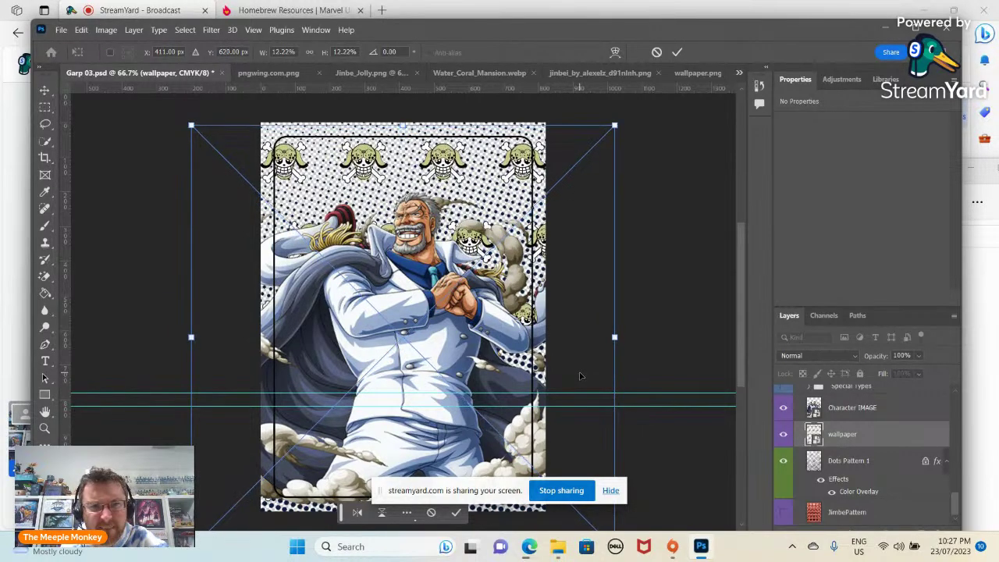
{"action": "key", "text": "Up"}
{"action": "key", "text": "Up"}
{"action": "key", "text": "Up"}
{"action": "key", "text": "Up"}
{"action": "key", "text": "Up"}
{"action": "key", "text": "Up"}
{"action": "key", "text": "Up"}
{"action": "key", "text": "Up"}
{"action": "key", "text": "Up"}
{"action": "key", "text": "Up"}
{"action": "key", "text": "Up"}
{"action": "key", "text": "Up"}
{"action": "key", "text": "Up"}
{"action": "key", "text": "Up"}
{"action": "key", "text": "Up"}
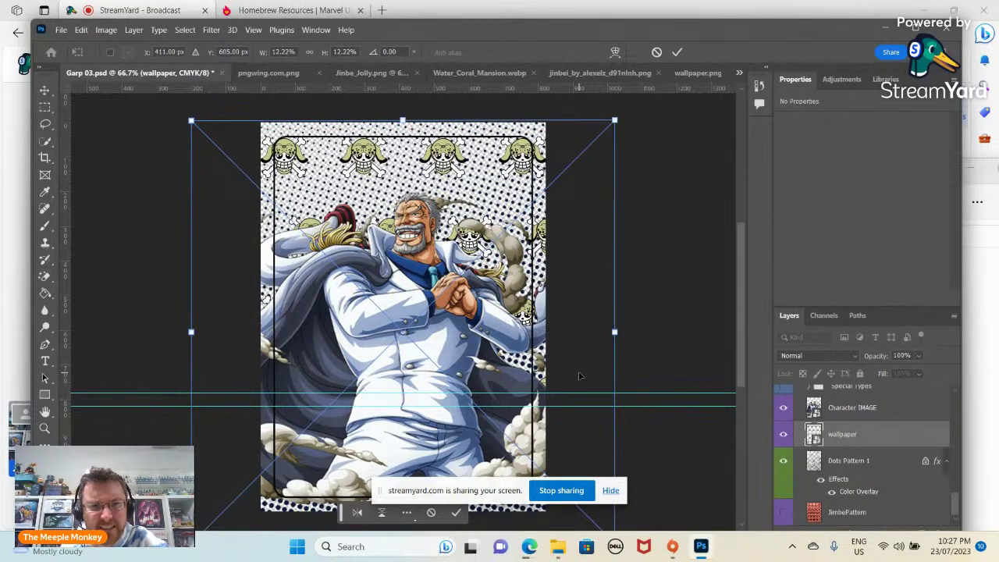
{"action": "key", "text": "Down"}
{"action": "key", "text": "Down"}
{"action": "key", "text": "Down"}
{"action": "key", "text": "Down"}
{"action": "key", "text": "Down"}
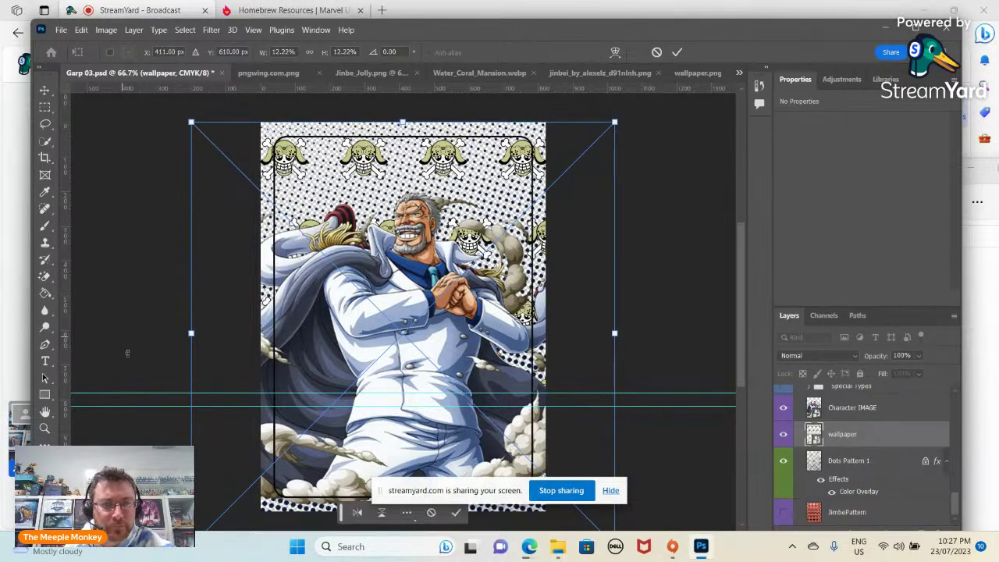
{"action": "scroll", "coordinate": [138, 348], "scroll_direction": "down", "scroll_amount": 3}
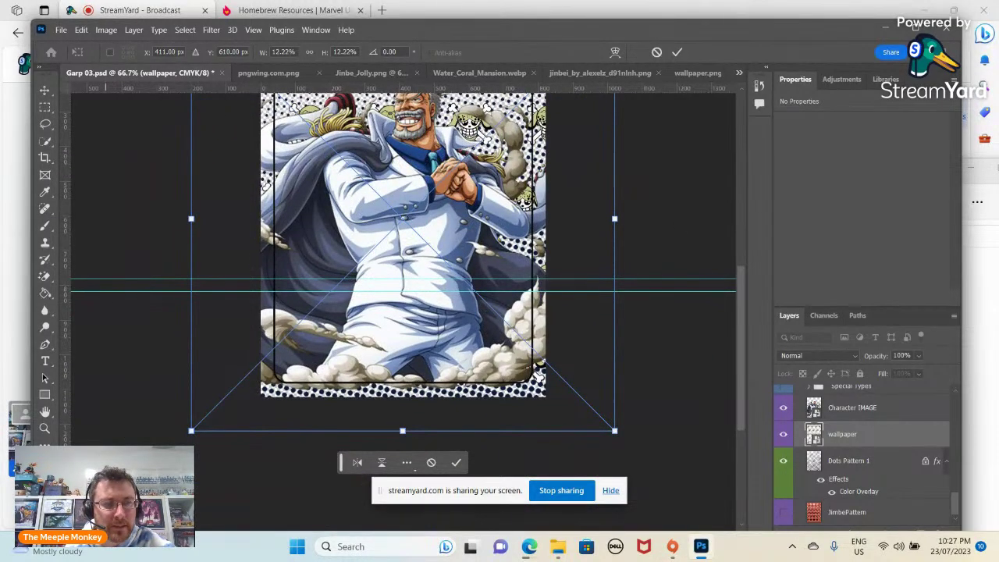
{"action": "scroll", "coordinate": [403, 258], "scroll_direction": "down", "scroll_amount": 1}
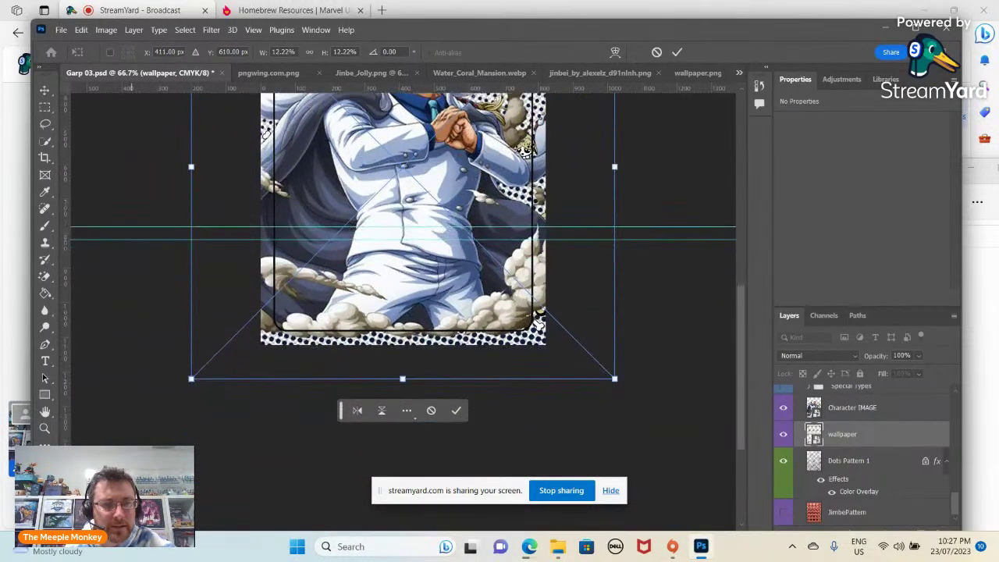
{"action": "left_click", "coordinate": [45, 91]}
{"action": "scroll", "coordinate": [227, 325], "scroll_direction": "up", "scroll_amount": 2}
{"action": "scroll", "coordinate": [226, 325], "scroll_direction": "up", "scroll_amount": 3}
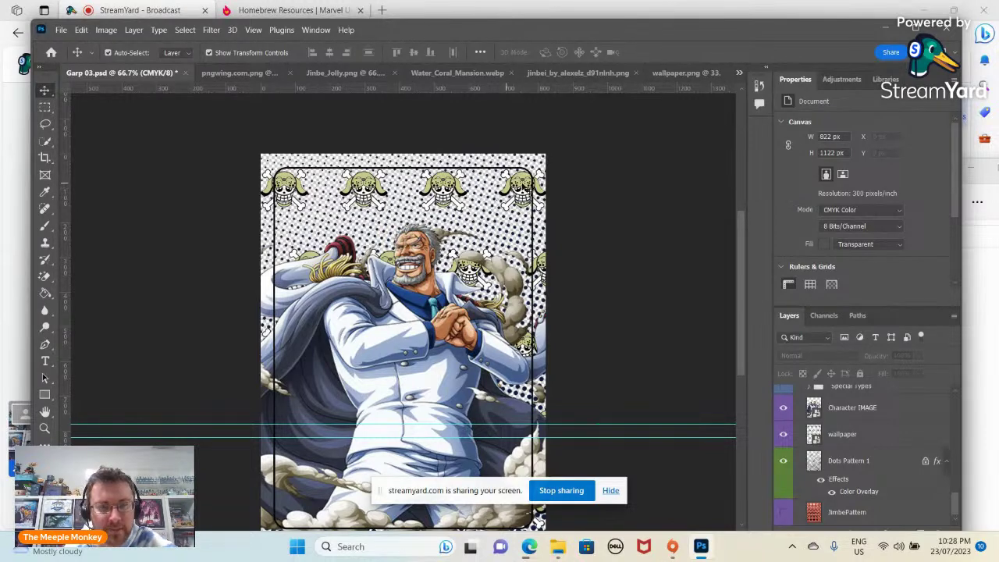
Show the JimbePattern layer beneath Dots Pattern 1 in the BACK group.
{"action": "scroll", "coordinate": [566, 301], "scroll_direction": "down", "scroll_amount": 4}
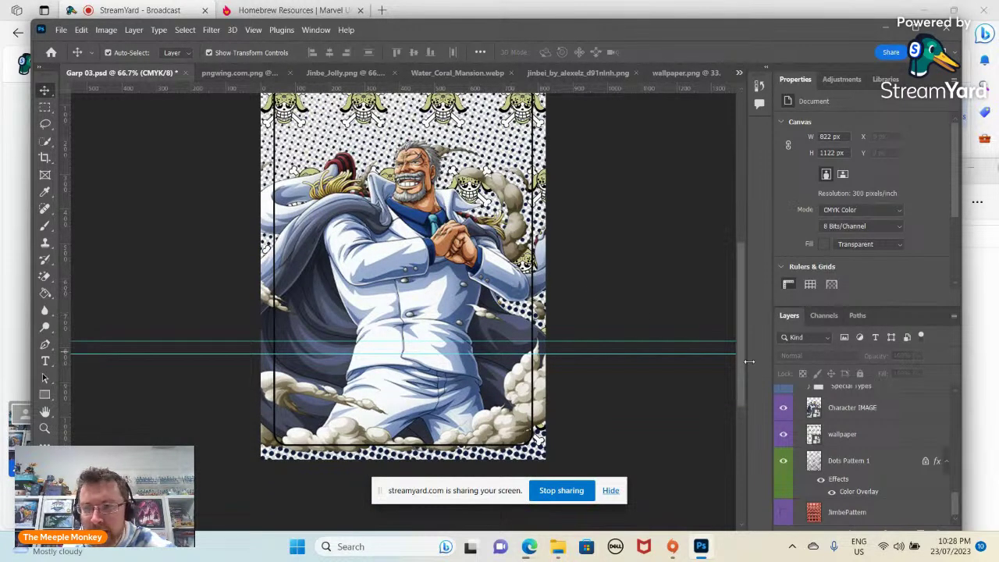
{"action": "scroll", "coordinate": [746, 362], "scroll_direction": "down", "scroll_amount": 1}
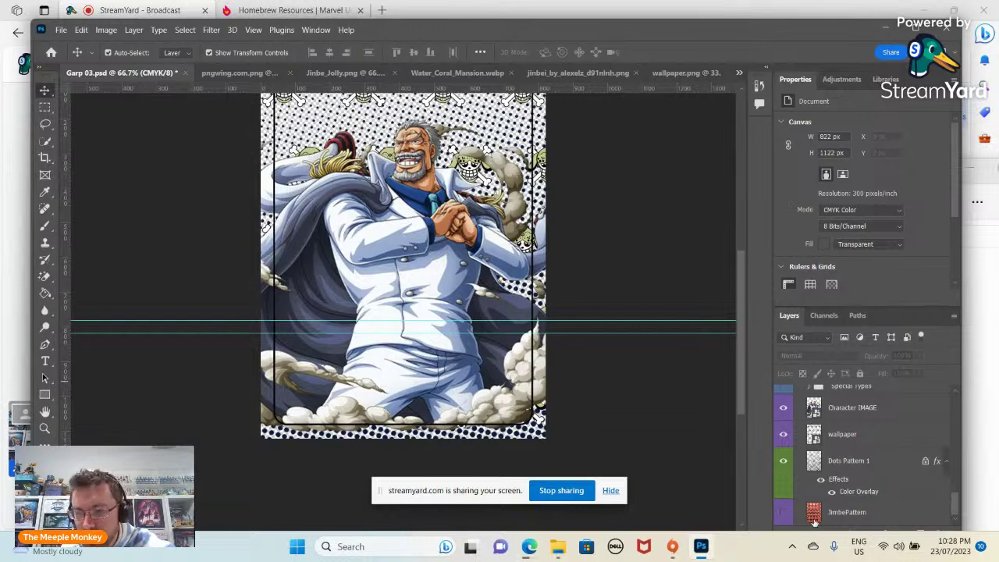
{"action": "scroll", "coordinate": [828, 519], "scroll_direction": "up", "scroll_amount": 5}
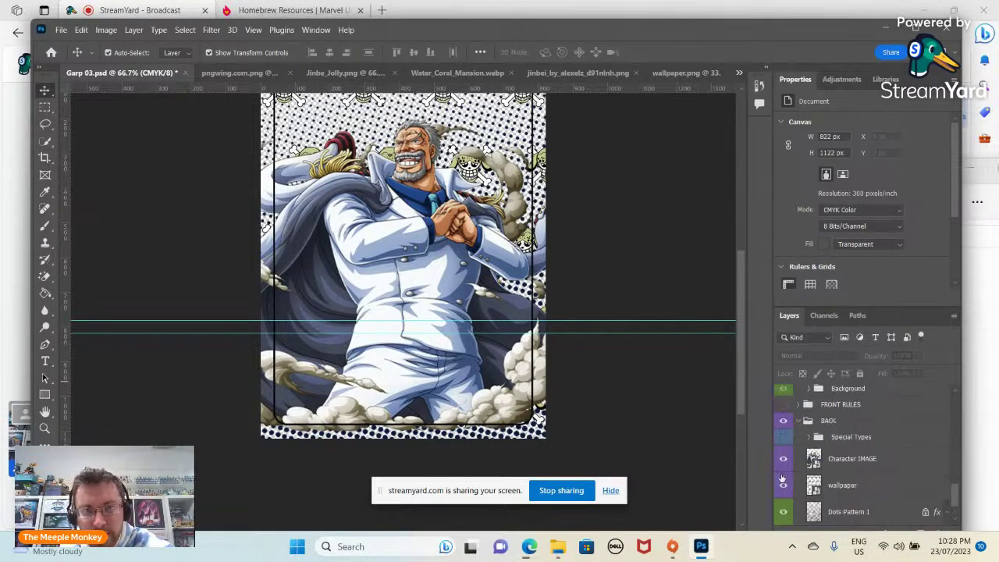
{"action": "scroll", "coordinate": [819, 517], "scroll_direction": "down", "scroll_amount": 5}
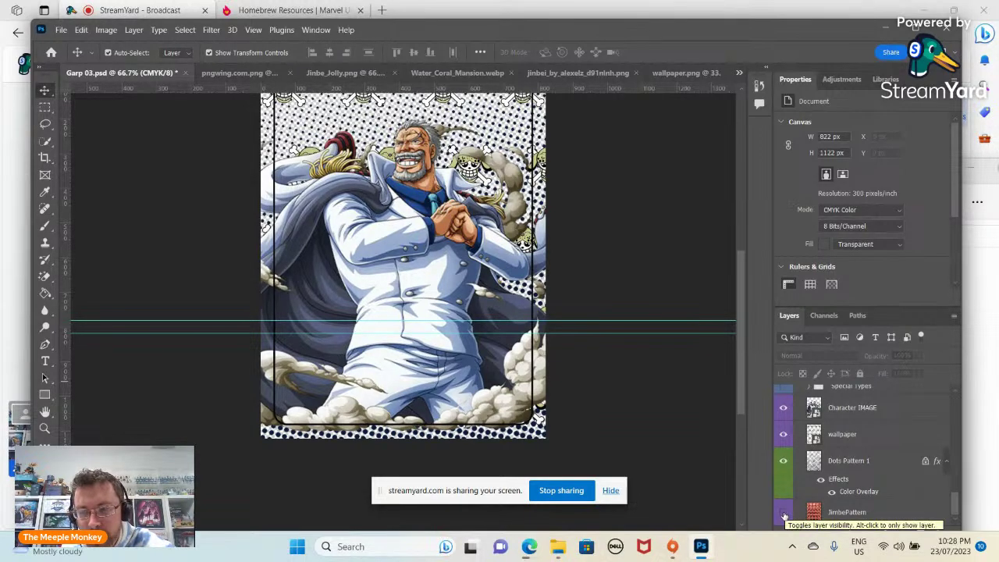
{"action": "left_click", "coordinate": [783, 513]}
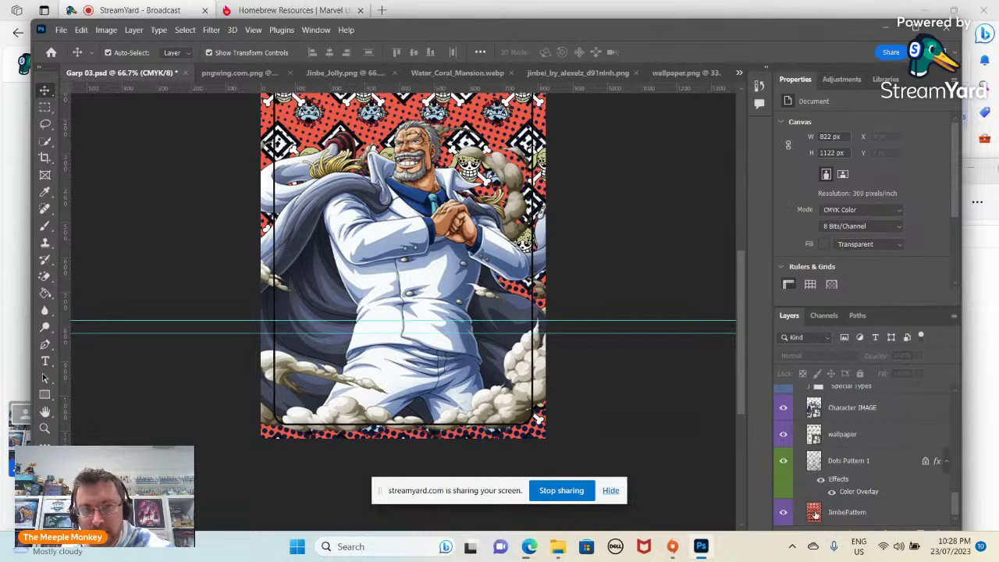
Add a Color Overlay to the JimbePattern layer in blue 22488e, sampled from Garp's clothing, at 100% opacity.
{"action": "left_click", "coordinate": [814, 512]}
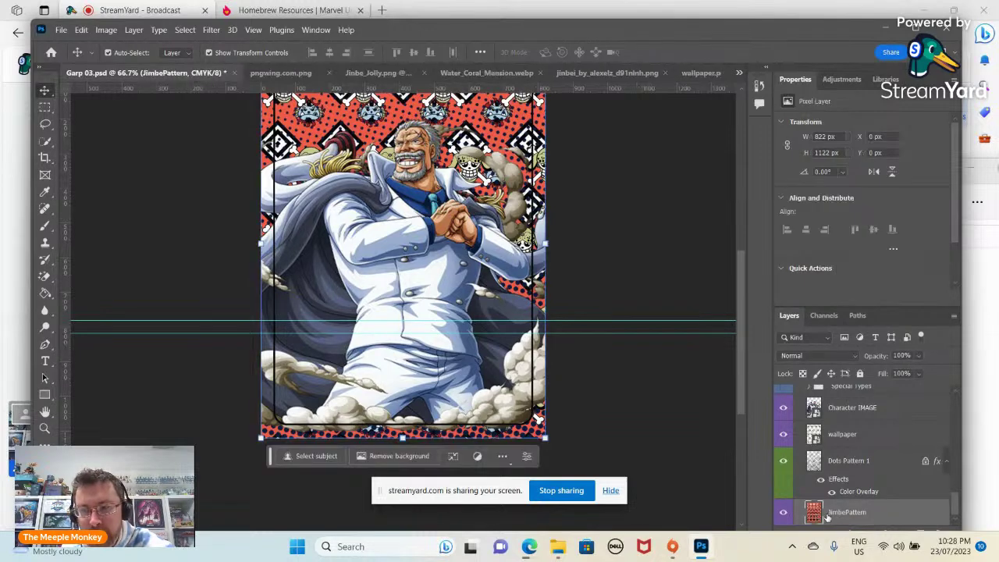
{"action": "double_click", "coordinate": [812, 516]}
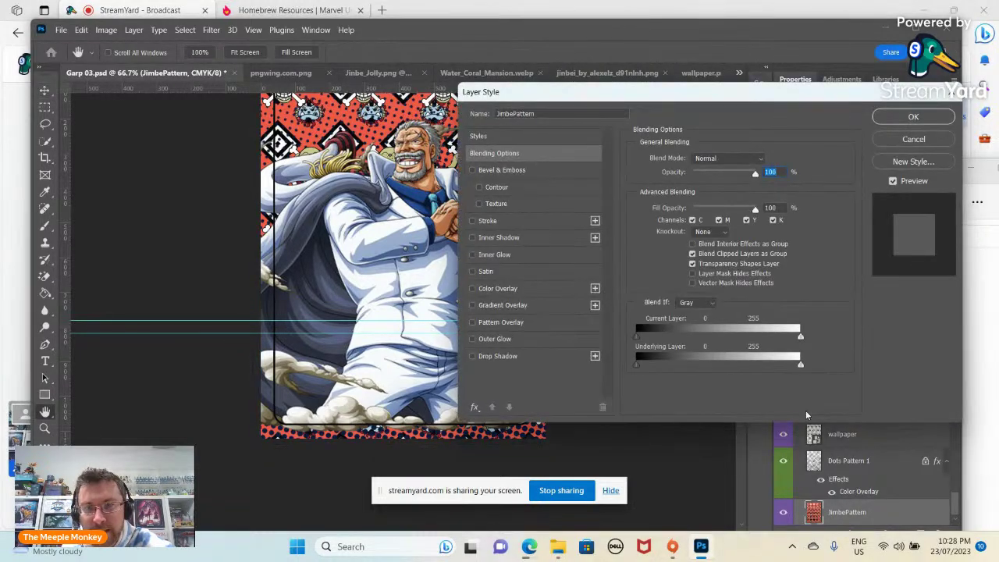
{"action": "left_click", "coordinate": [594, 289]}
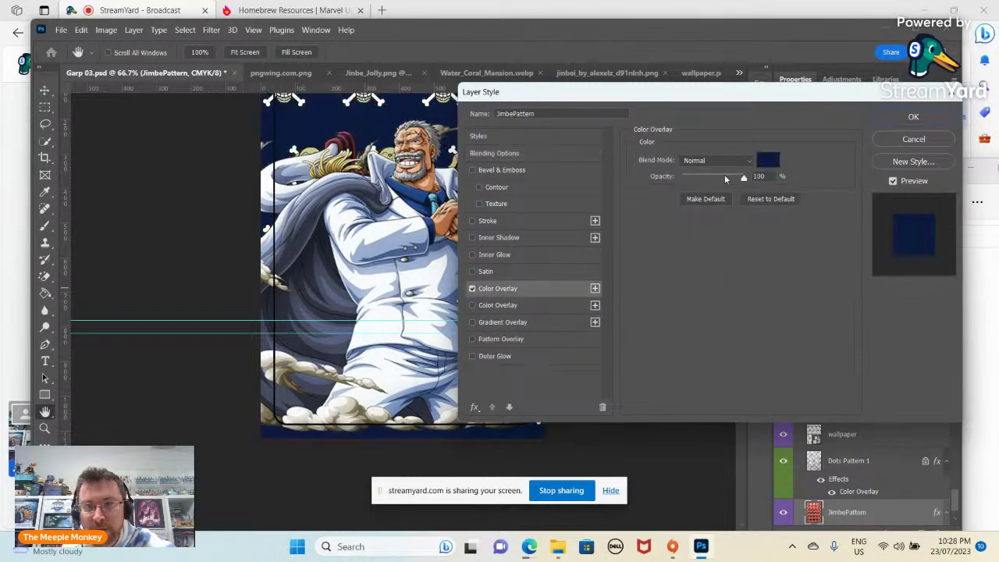
{"action": "left_click", "coordinate": [767, 161]}
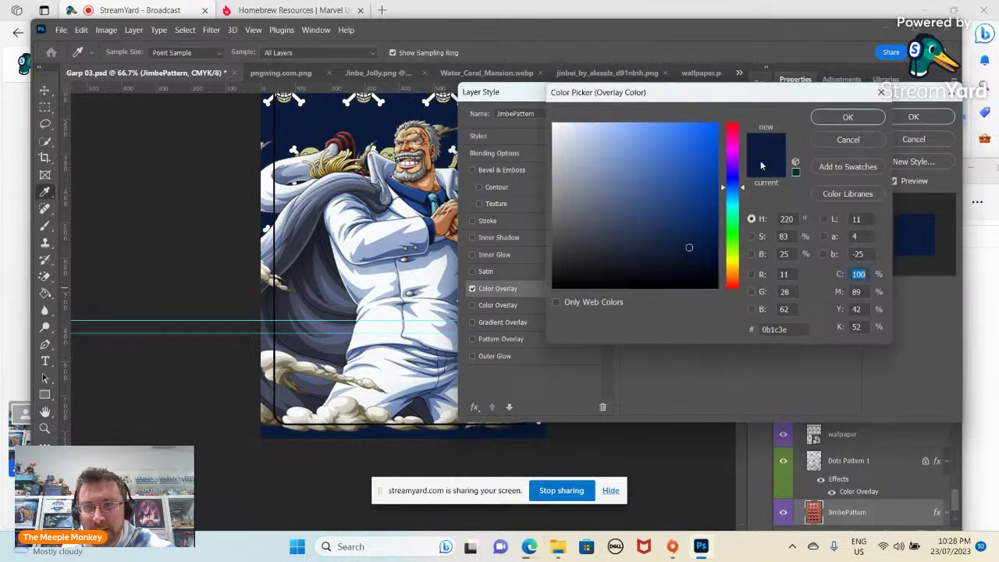
{"action": "left_click", "coordinate": [422, 189]}
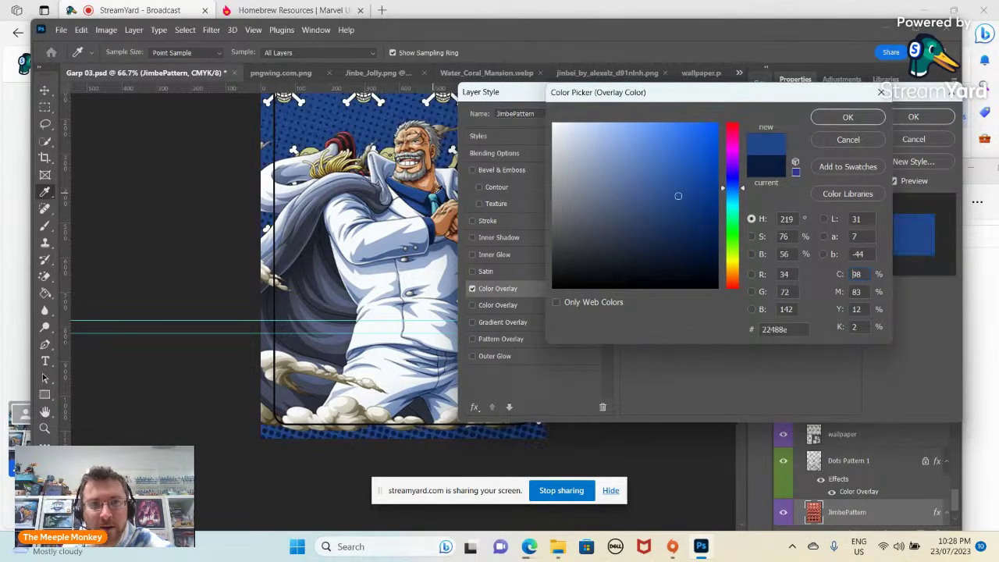
{"action": "left_click", "coordinate": [848, 116]}
{"action": "left_click", "coordinate": [913, 116]}
{"action": "key", "text": "v"}
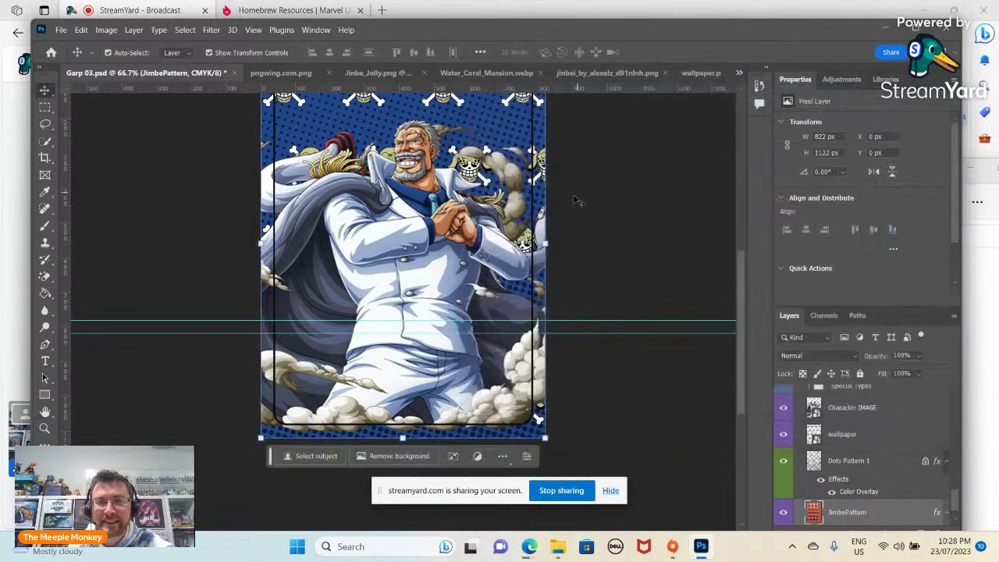
{"action": "scroll", "coordinate": [577, 202], "scroll_direction": "up", "scroll_amount": 2}
{"action": "scroll", "coordinate": [575, 201], "scroll_direction": "up", "scroll_amount": 1}
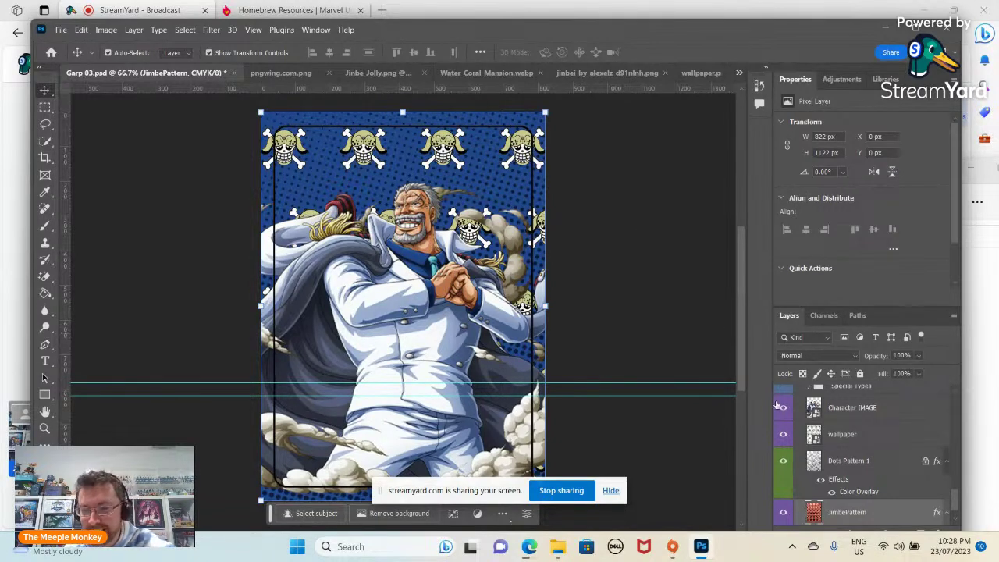
{"action": "scroll", "coordinate": [788, 437], "scroll_direction": "down", "scroll_amount": 1}
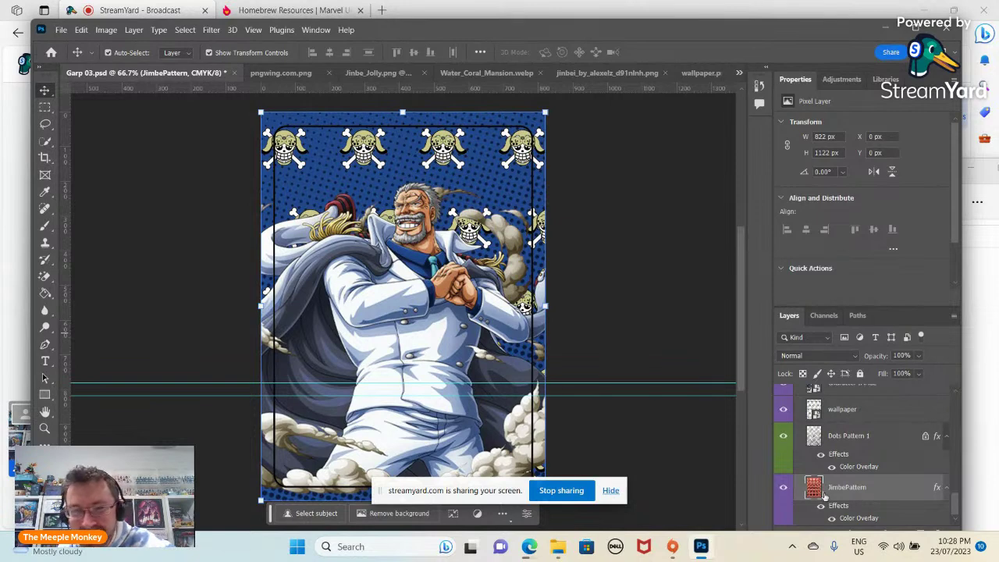
{"action": "left_click", "coordinate": [814, 408]}
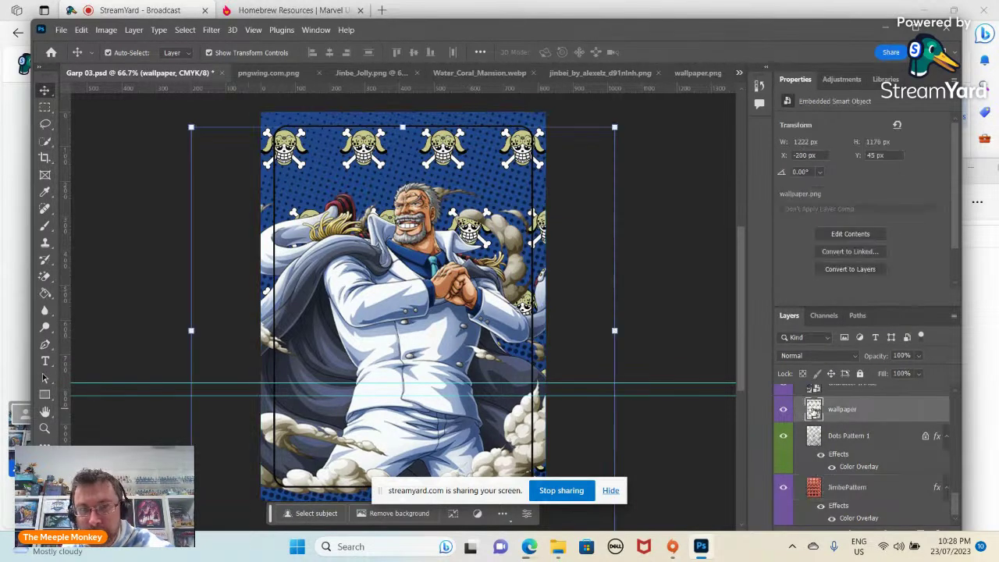
{"action": "left_click_drag", "start_coordinate": [478, 188], "coordinate": [474, 192]}
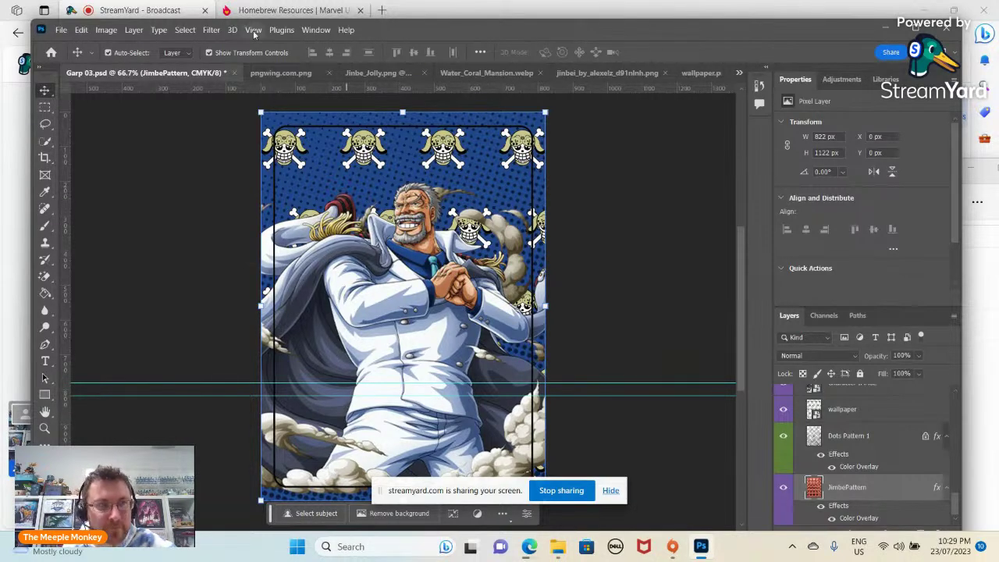
{"action": "left_click", "coordinate": [82, 31]}
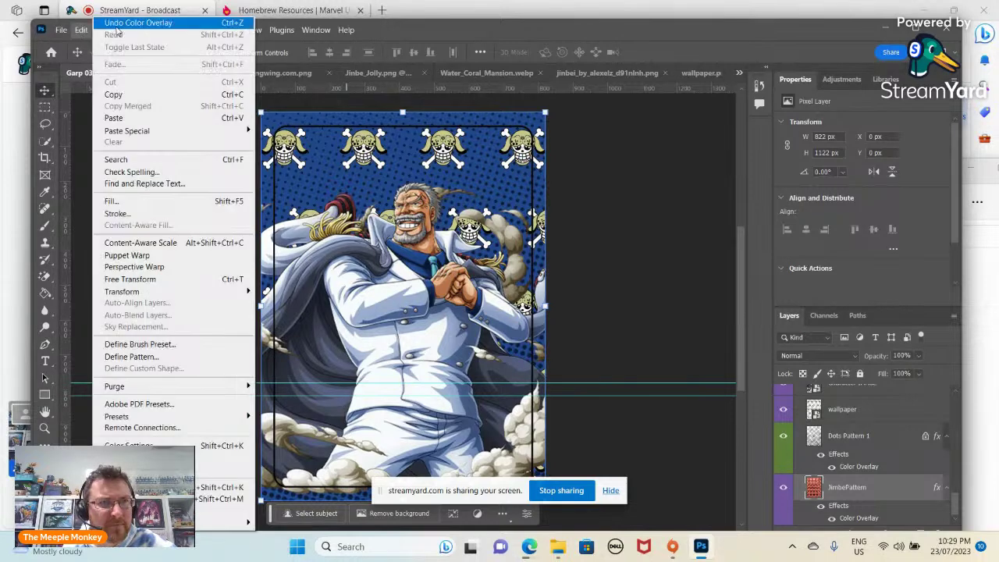
{"action": "left_click", "coordinate": [622, 231]}
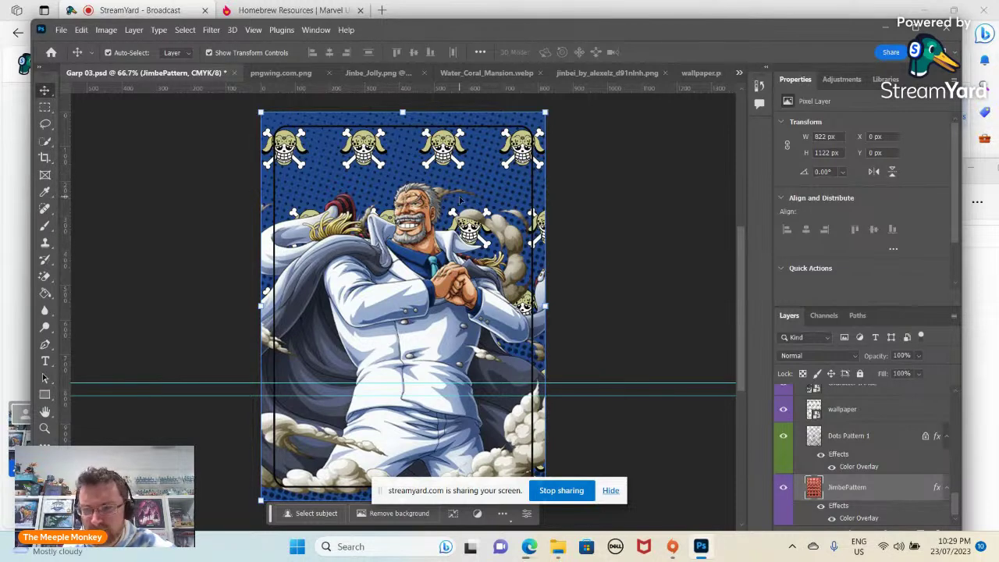
Select the wallpaper layer and shift the skulls downward so its top edge sits at Y 63 px.
{"action": "left_click", "coordinate": [810, 410]}
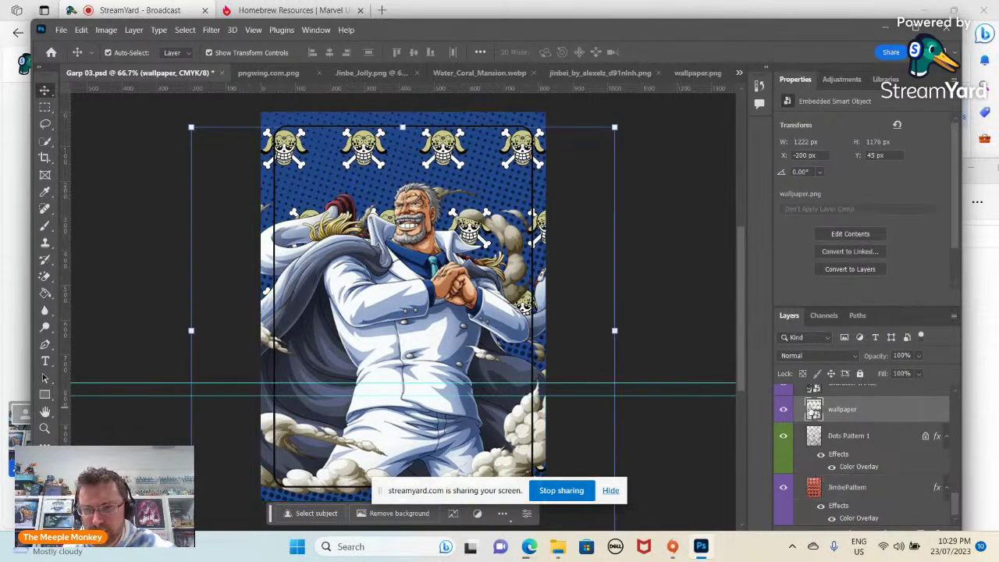
{"action": "left_click", "coordinate": [586, 279]}
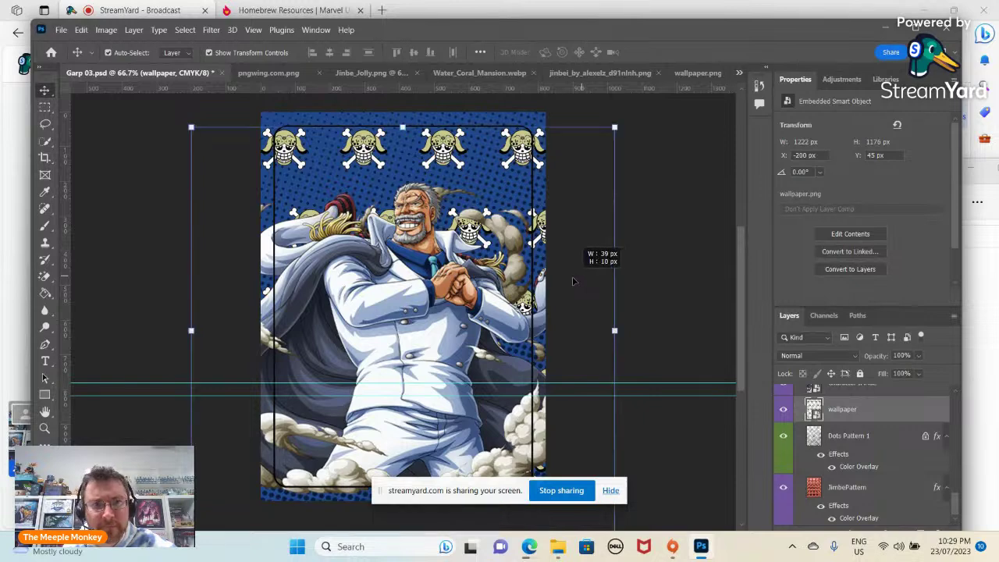
{"action": "left_click", "coordinate": [581, 283]}
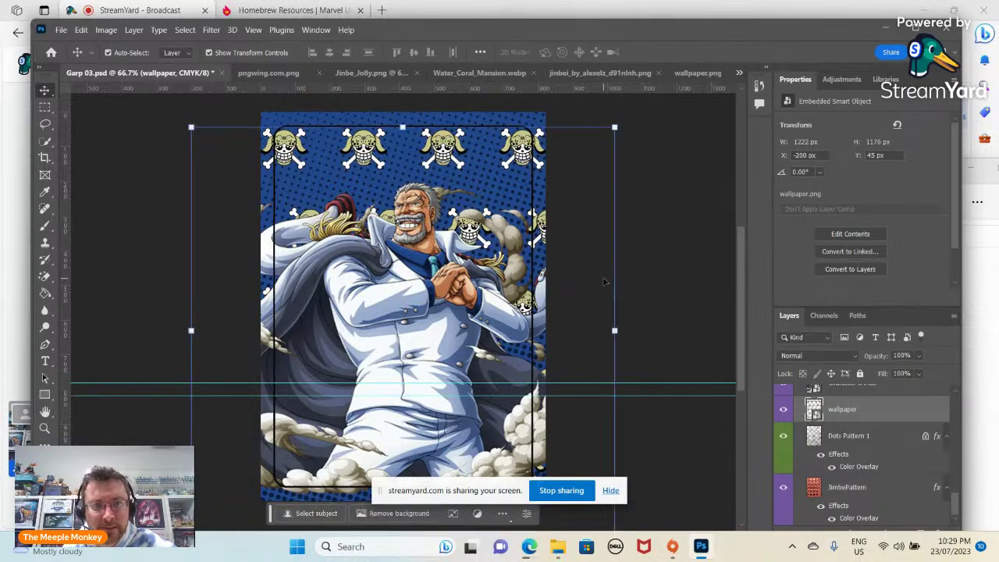
{"action": "left_click_drag", "start_coordinate": [588, 290], "coordinate": [588, 296]}
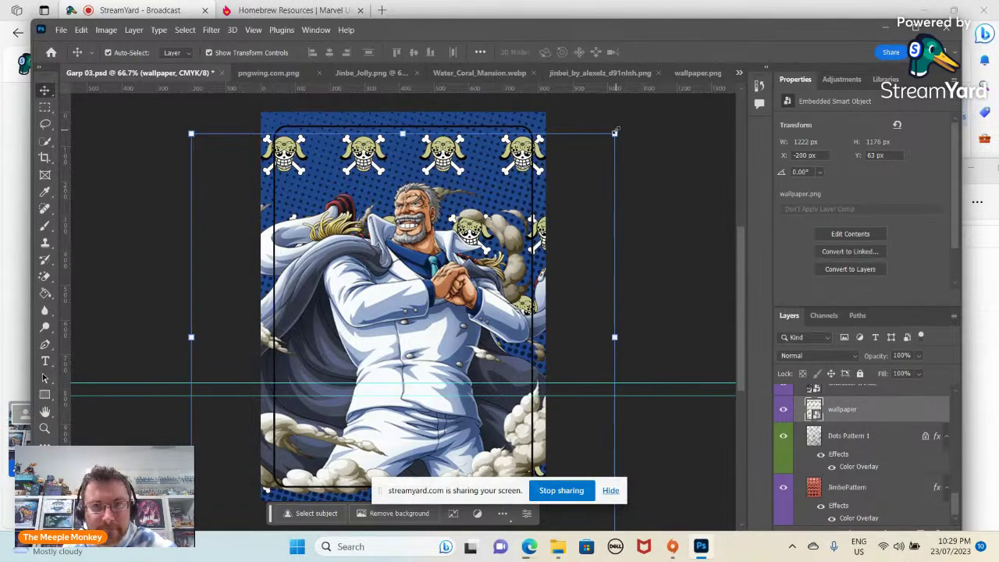
Shrink the wallpaper proportionally to about 10.58%, position it at X 411 px and Y 572 px, apply the transform, and deselect the layer.
{"action": "left_click_drag", "start_coordinate": [616, 132], "coordinate": [585, 136]}
{"action": "left_click_drag", "start_coordinate": [474, 185], "coordinate": [484, 161]}
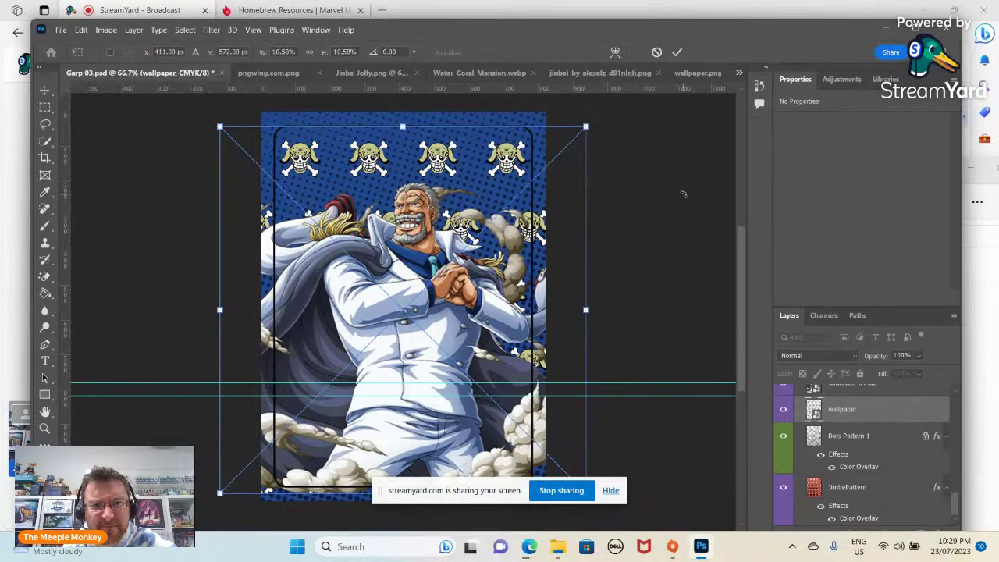
{"action": "scroll", "coordinate": [681, 244], "scroll_direction": "up", "scroll_amount": 1}
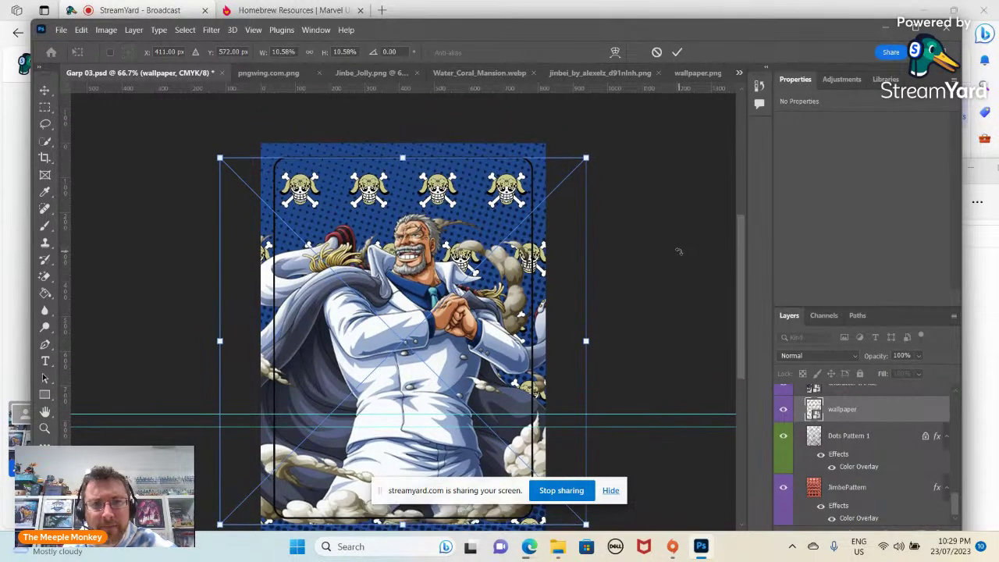
{"action": "scroll", "coordinate": [640, 405], "scroll_direction": "down", "scroll_amount": 3}
{"action": "scroll", "coordinate": [640, 405], "scroll_direction": "down", "scroll_amount": 1}
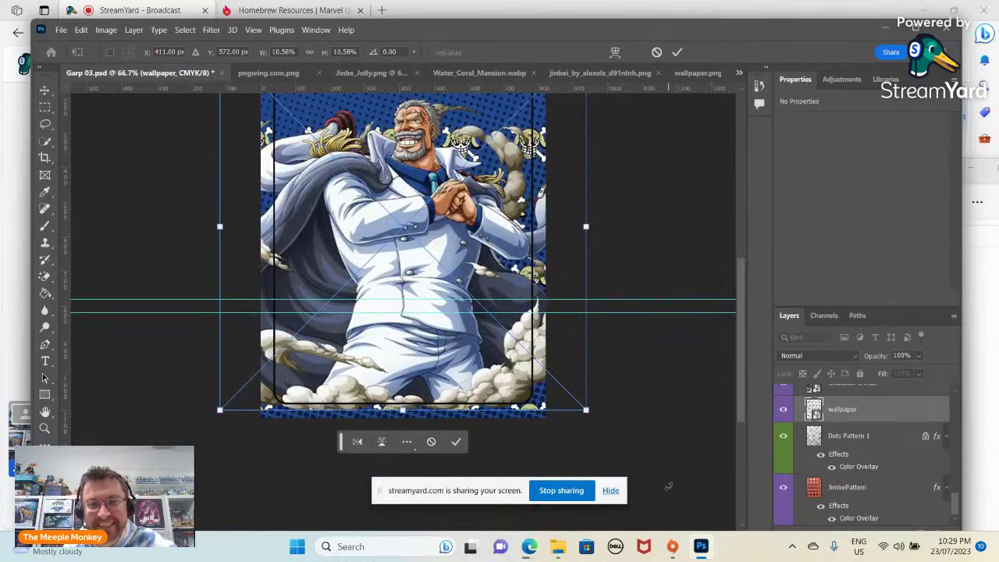
{"action": "scroll", "coordinate": [218, 500], "scroll_direction": "down", "scroll_amount": 1}
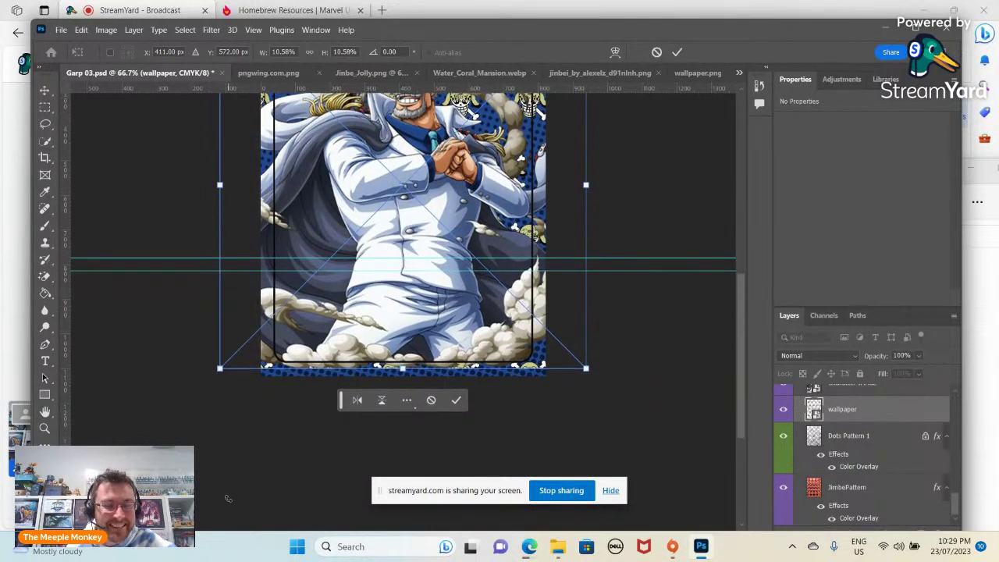
{"action": "scroll", "coordinate": [244, 485], "scroll_direction": "down", "scroll_amount": 1}
{"action": "key", "text": "Return"}
{"action": "scroll", "coordinate": [248, 480], "scroll_direction": "up", "scroll_amount": 3}
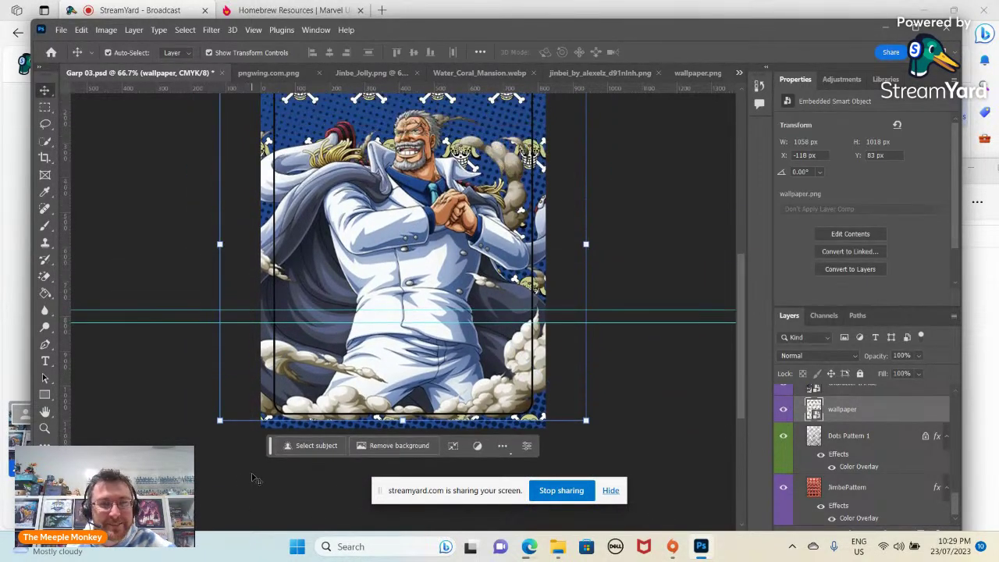
{"action": "scroll", "coordinate": [156, 422], "scroll_direction": "up", "scroll_amount": 2}
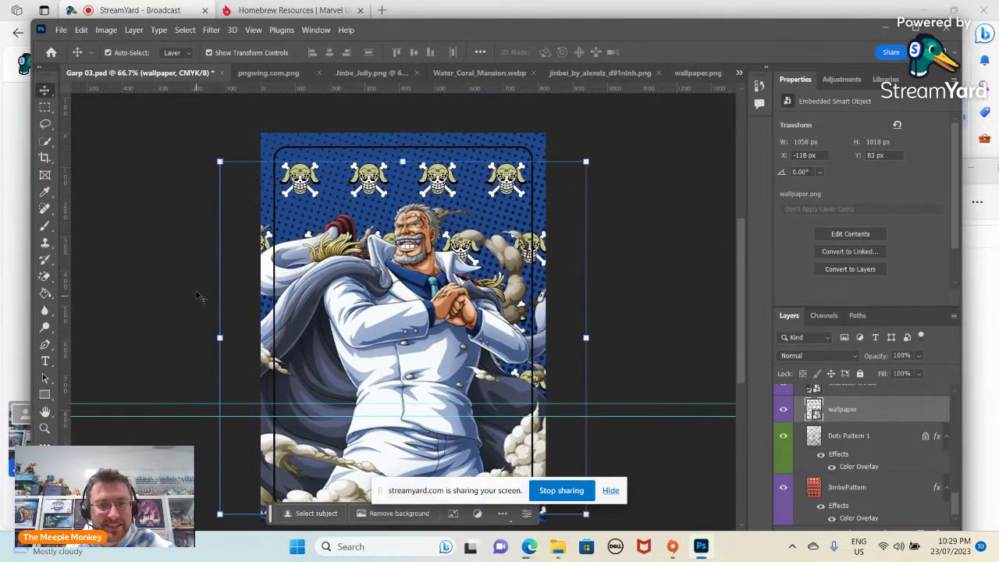
{"action": "left_click", "coordinate": [655, 242]}
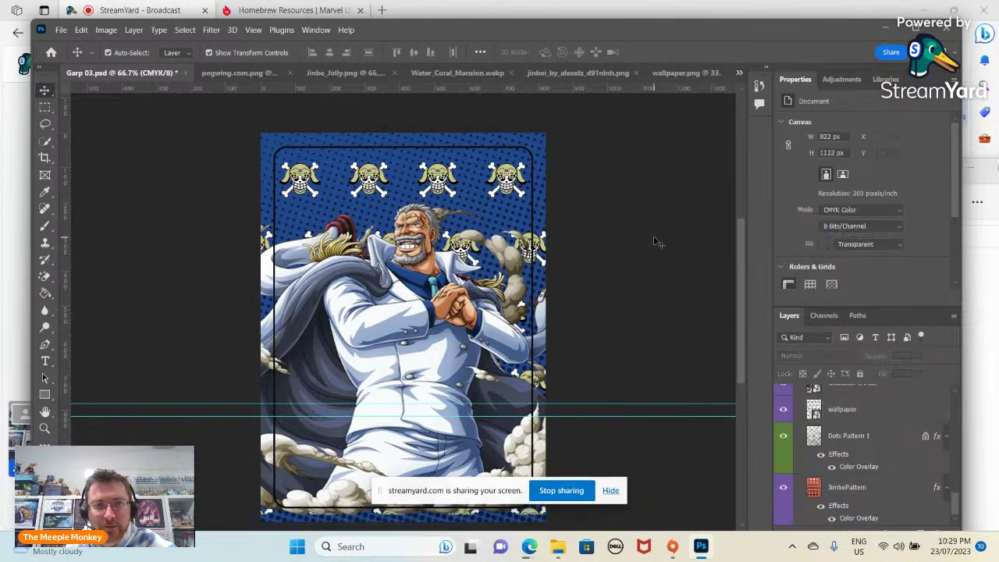
{"action": "scroll", "coordinate": [605, 269], "scroll_direction": "down", "scroll_amount": 1}
{"action": "scroll", "coordinate": [601, 270], "scroll_direction": "up", "scroll_amount": 1}
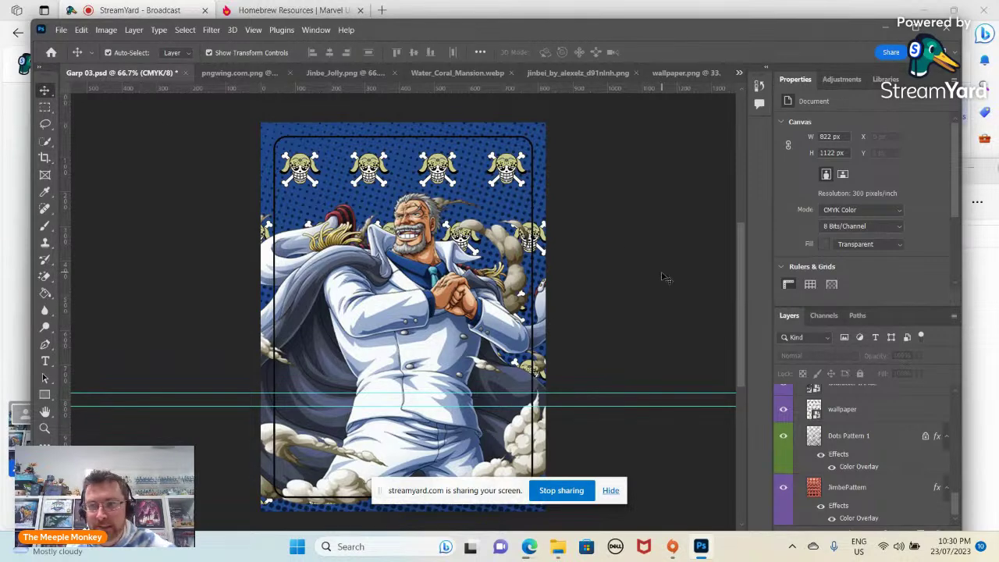
Save the document as a new Photoshop file named Garp Back in the Garp folder, accepting the format options.
{"action": "left_click", "coordinate": [61, 29]}
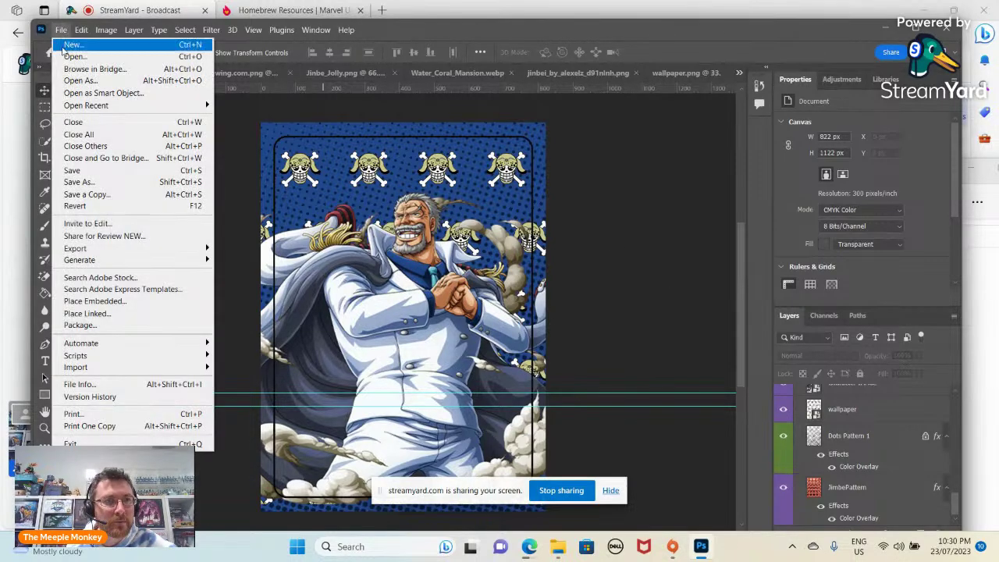
{"action": "left_click", "coordinate": [125, 181]}
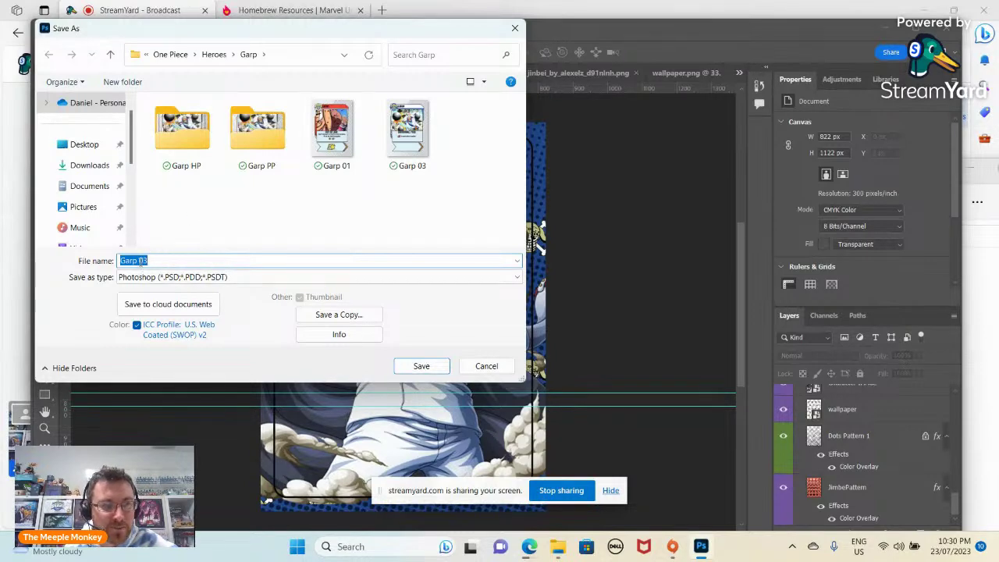
{"action": "left_click", "coordinate": [139, 262]}
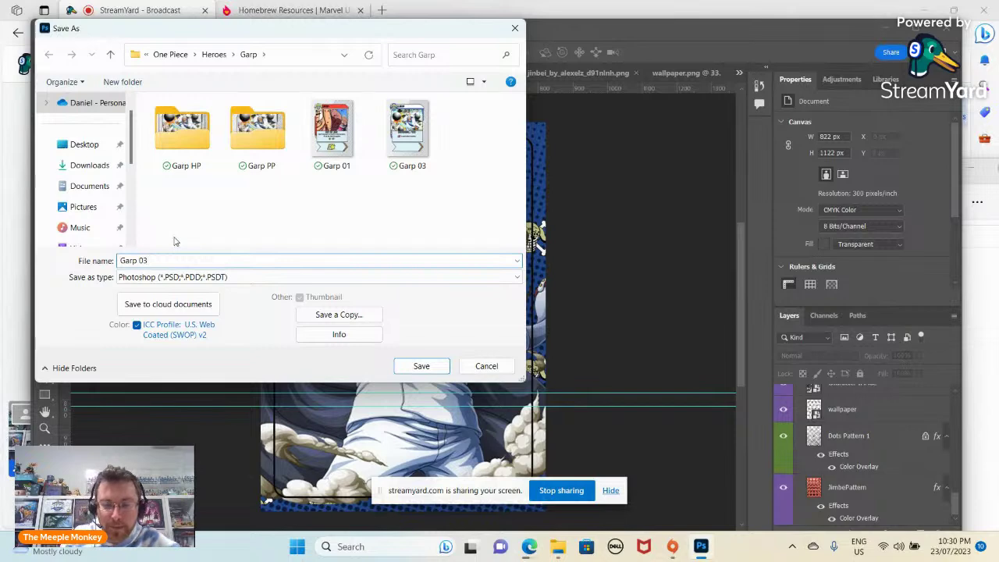
{"action": "key", "text": "Delete"}
{"action": "key", "text": "Delete"}
{"action": "type", "text": "Back"}
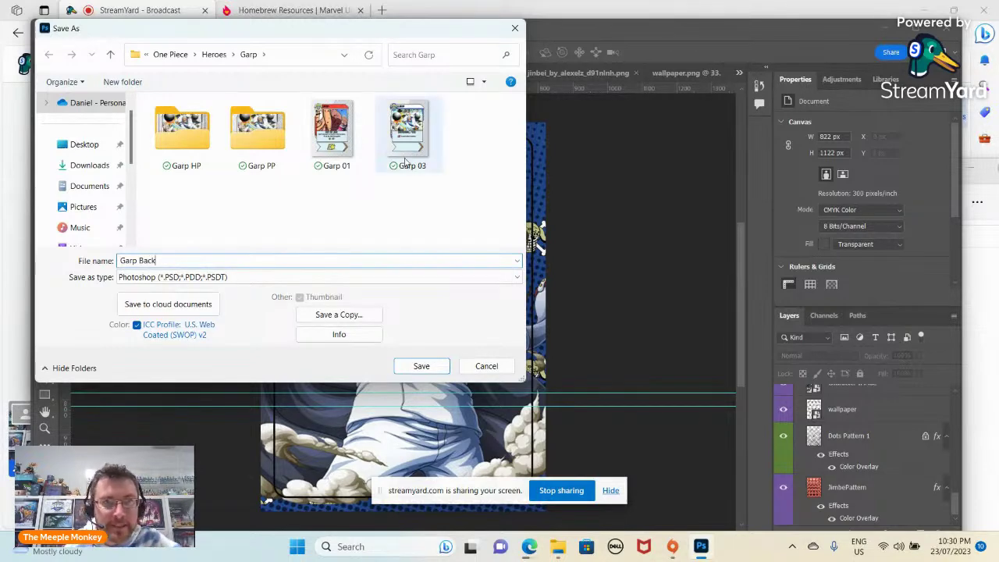
{"action": "left_click", "coordinate": [425, 369]}
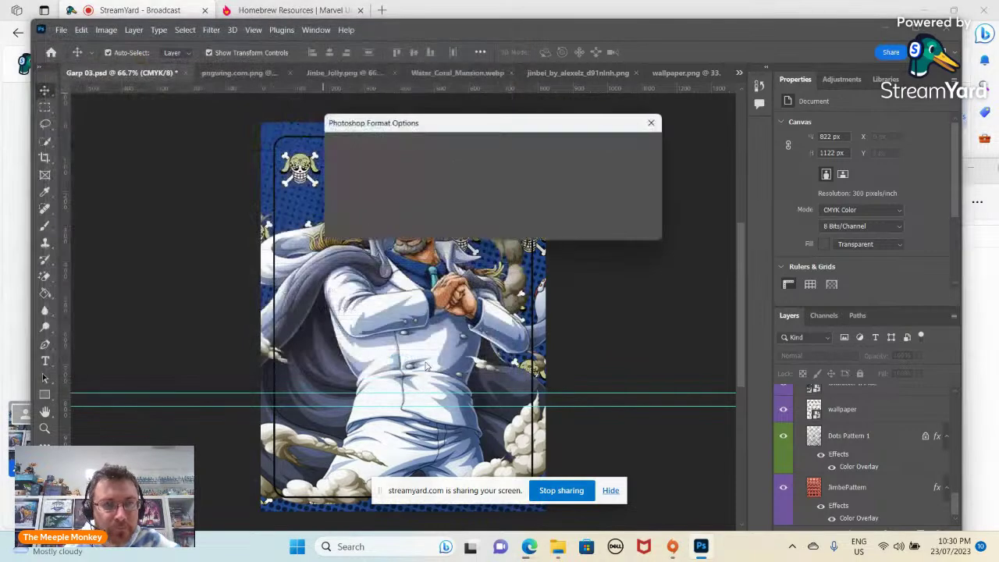
{"action": "left_click", "coordinate": [643, 147]}
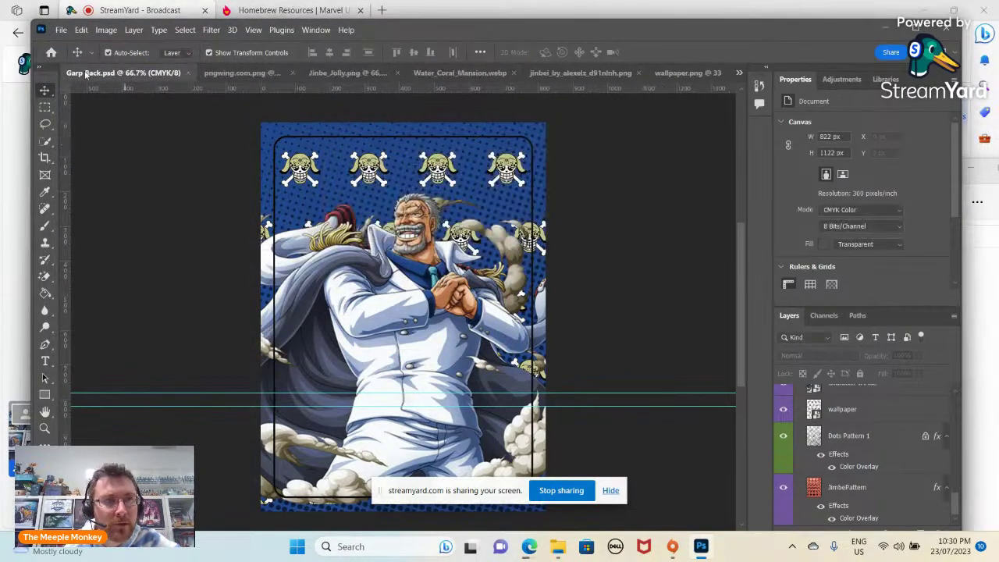
Quick-export the card back with its outline as a PNG named Garp HP Back in the Garp HP folder.
{"action": "left_click", "coordinate": [61, 33]}
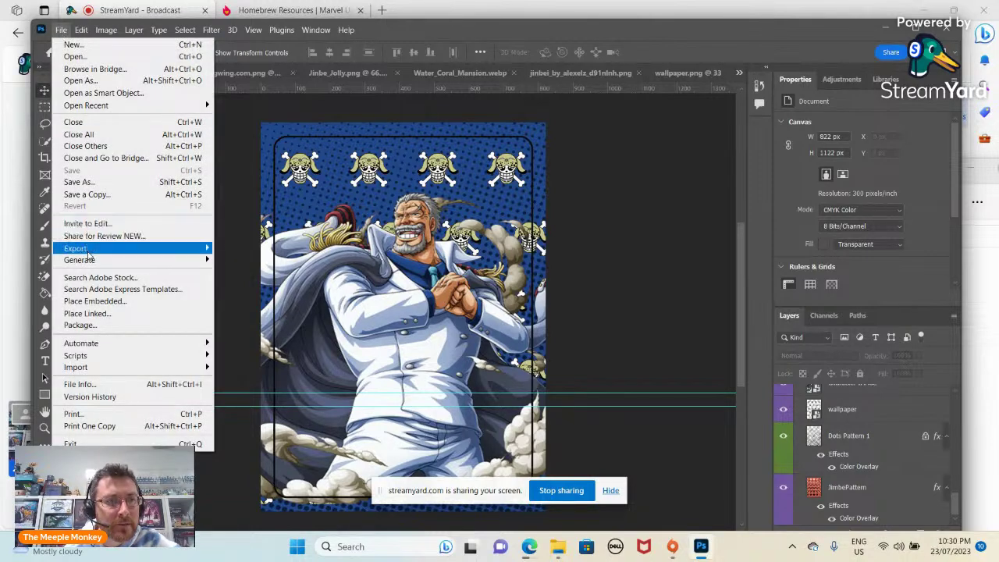
{"action": "mouse_move", "coordinate": [195, 250]}
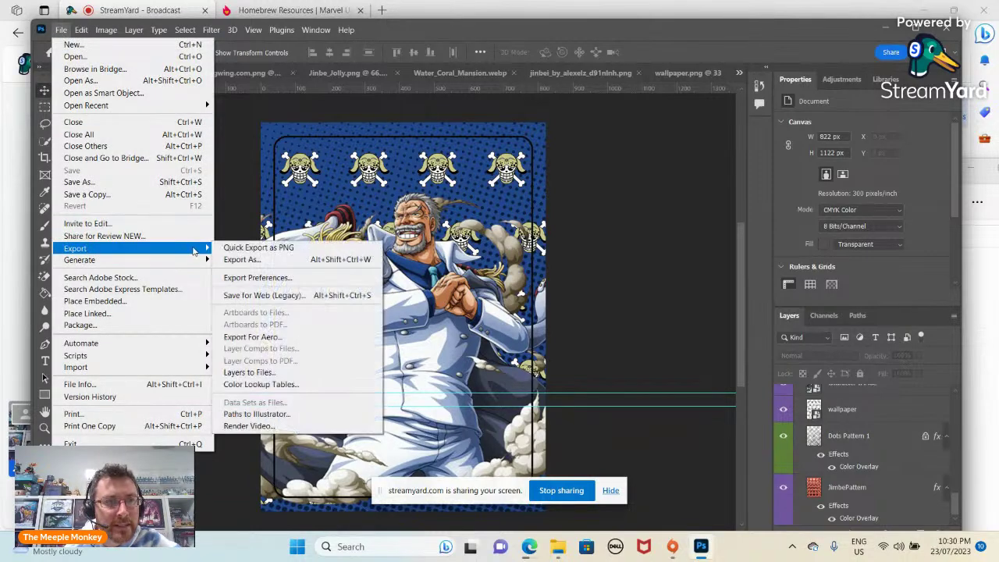
{"action": "left_click", "coordinate": [258, 248]}
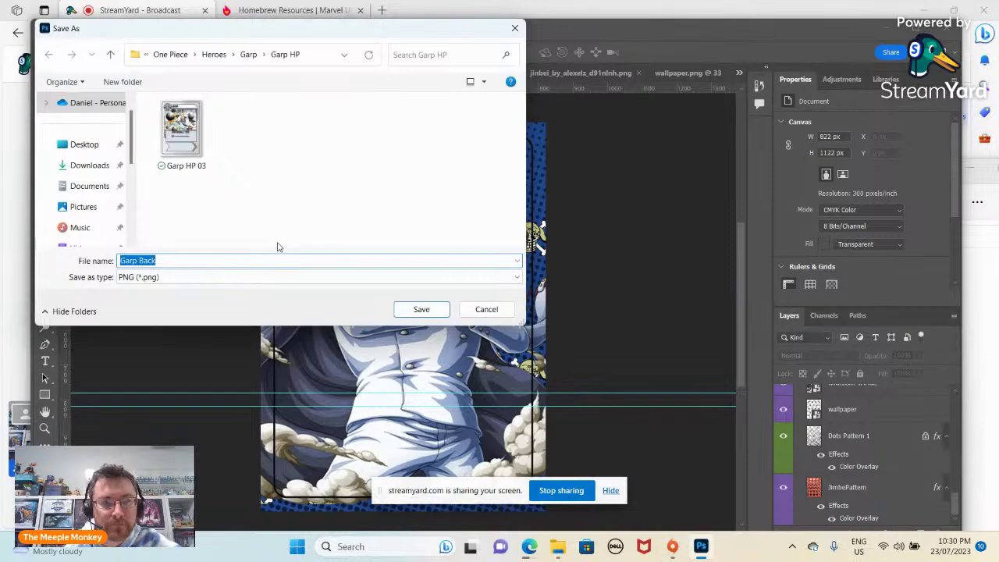
{"action": "left_click", "coordinate": [139, 261]}
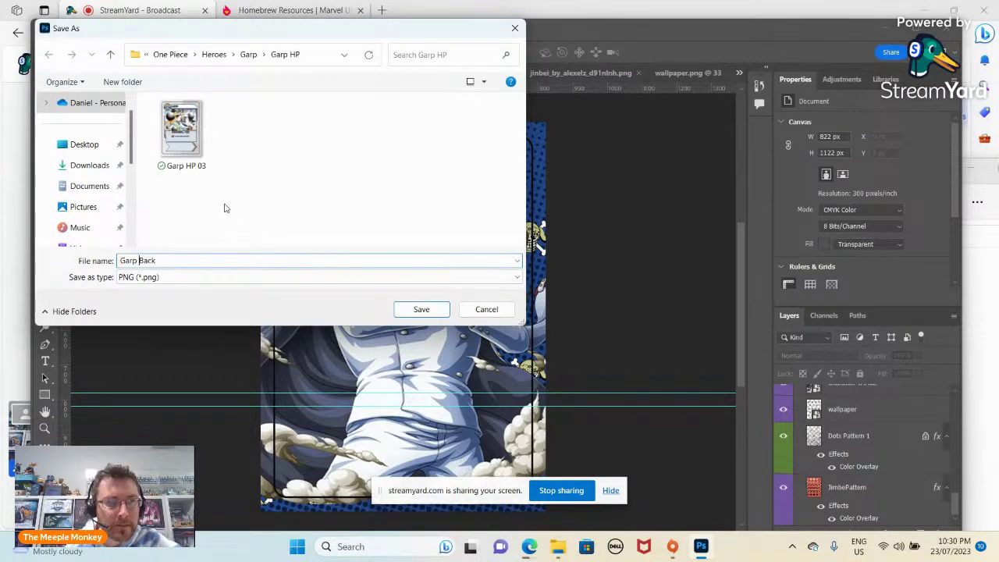
{"action": "type", "text": "HP"}
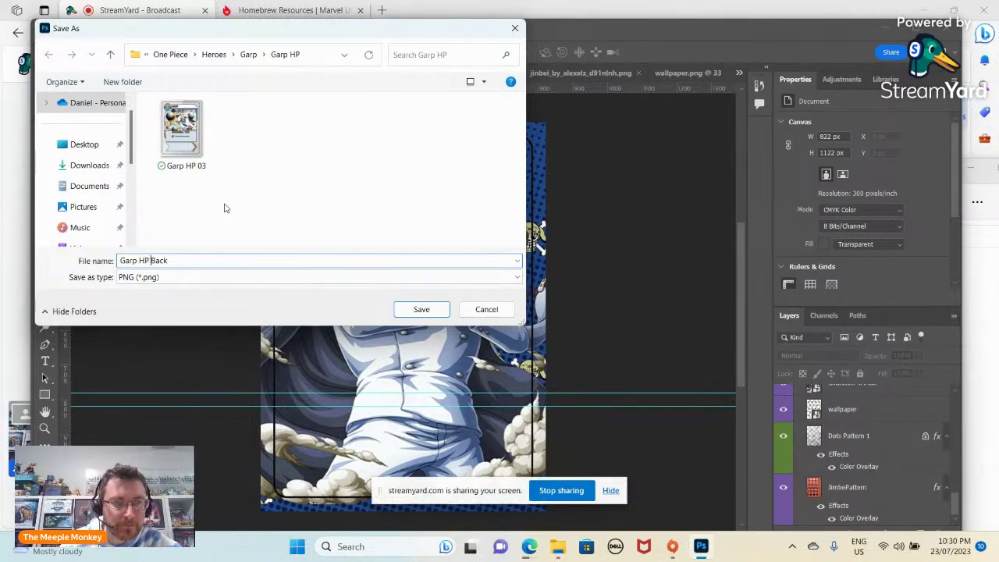
{"action": "left_click", "coordinate": [422, 309]}
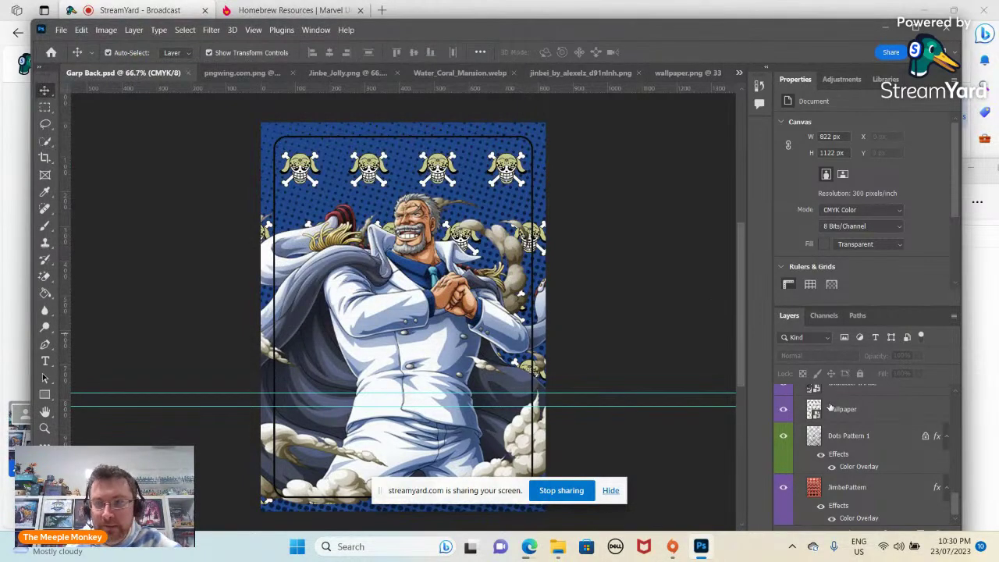
Hide the HOMEPRINT OUTLINE layer so the card back has no black border.
{"action": "scroll", "coordinate": [814, 427], "scroll_direction": "up", "scroll_amount": 3}
{"action": "scroll", "coordinate": [814, 428], "scroll_direction": "up", "scroll_amount": 3}
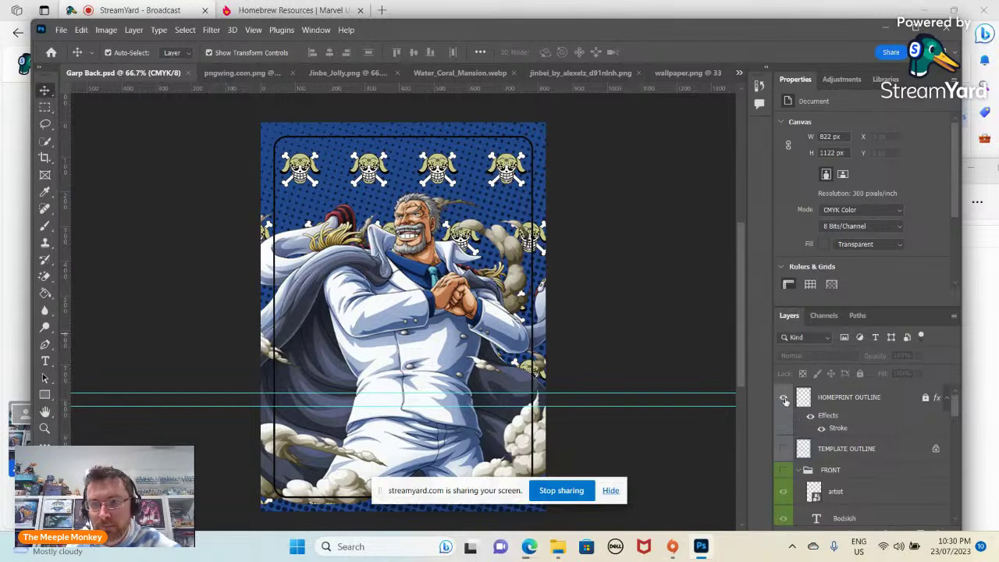
{"action": "left_click", "coordinate": [783, 397]}
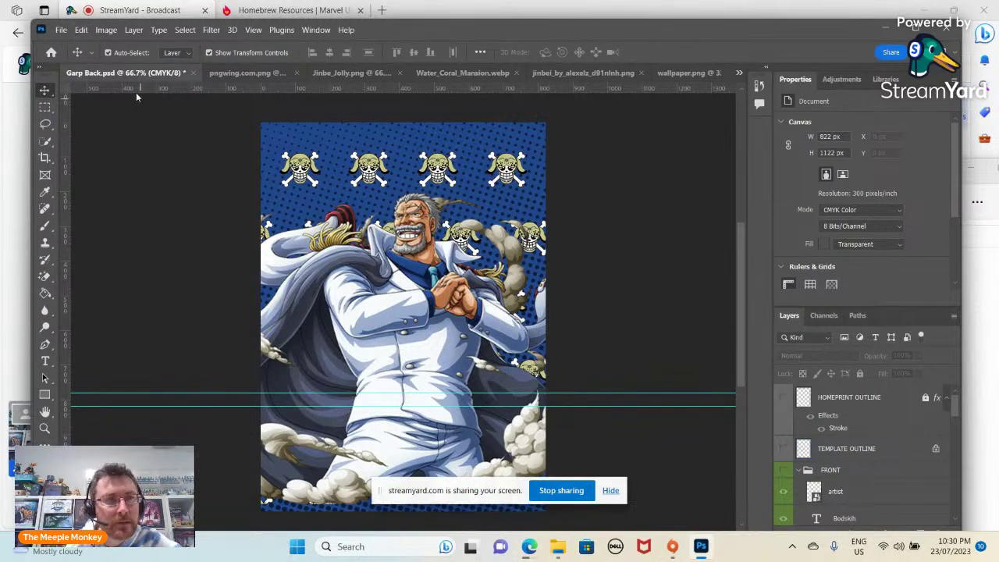
Quick-export the borderless card back as a PNG named Garp PPBack in the Garp PP folder, and minimise the Photoshop window.
{"action": "left_click", "coordinate": [60, 31]}
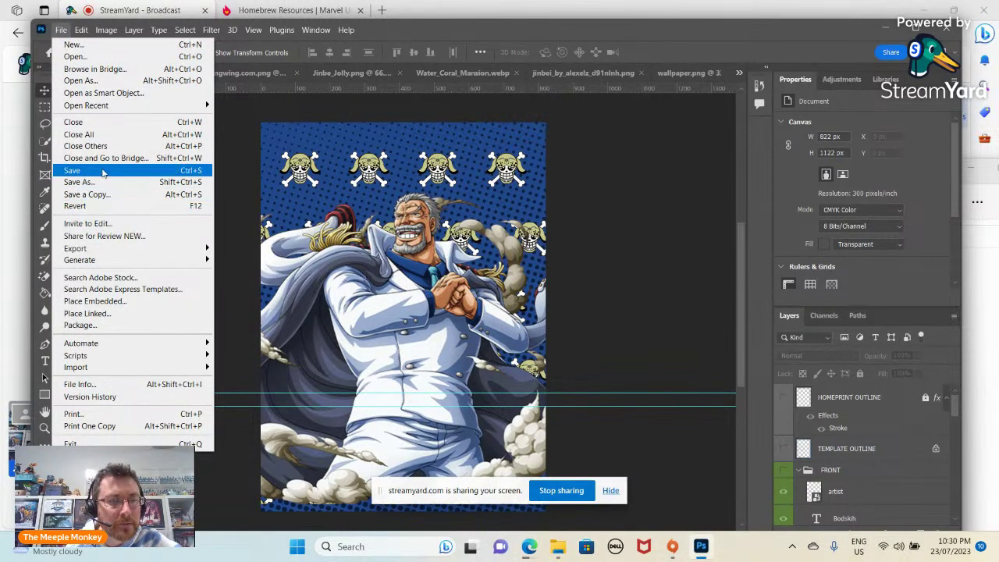
{"action": "mouse_move", "coordinate": [105, 253]}
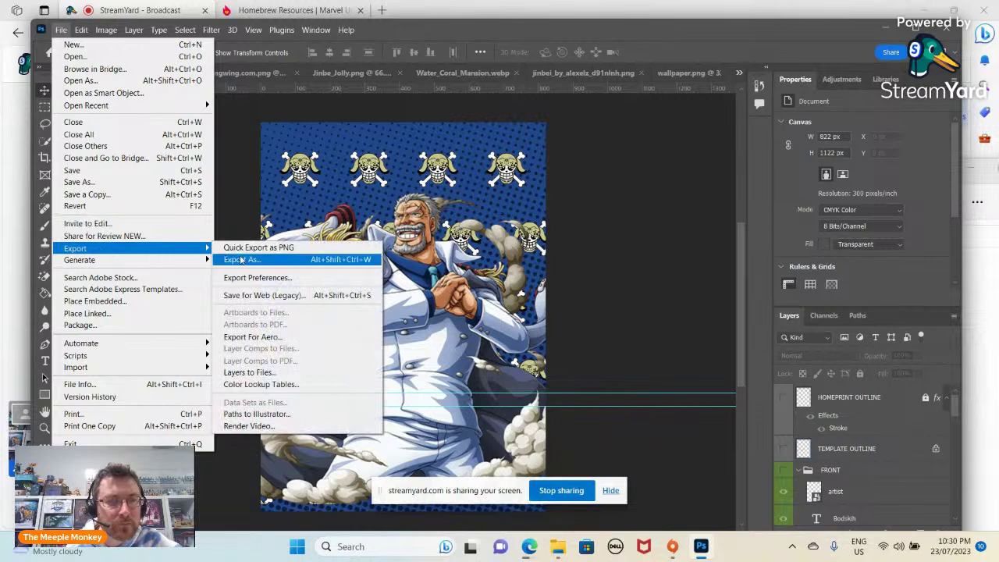
{"action": "left_click", "coordinate": [242, 248]}
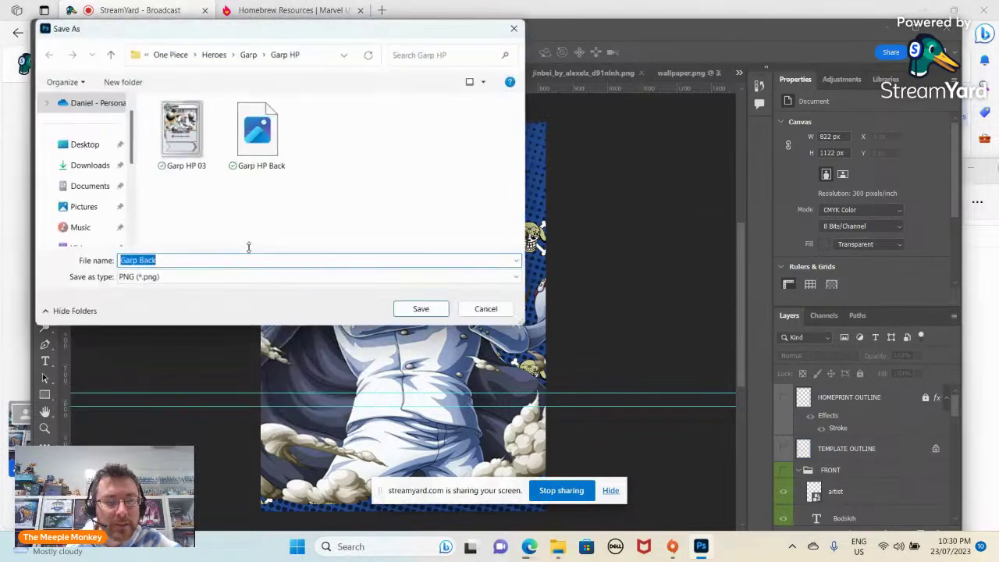
{"action": "left_click", "coordinate": [141, 259]}
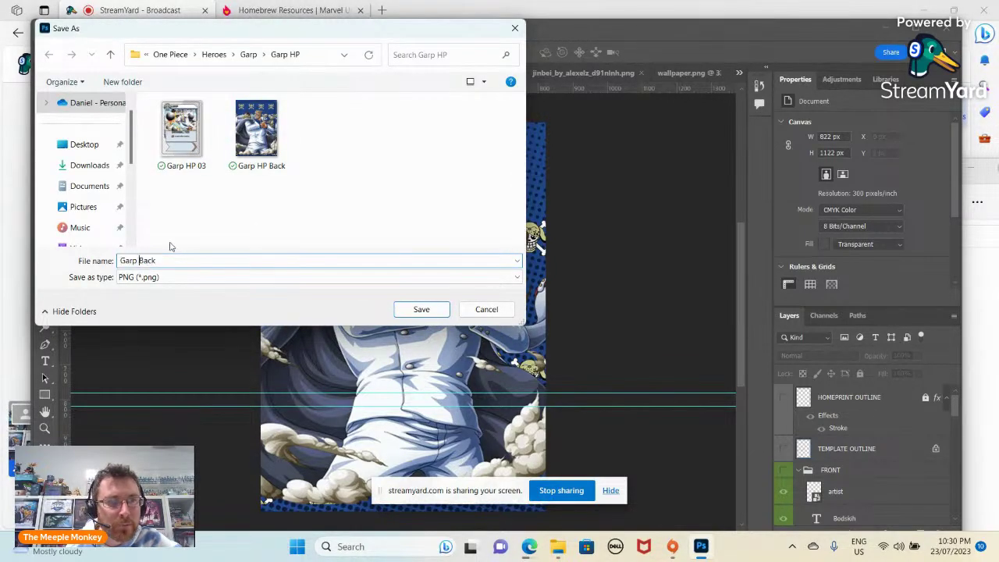
{"action": "left_click", "coordinate": [248, 54]}
{"action": "double_click", "coordinate": [185, 146]}
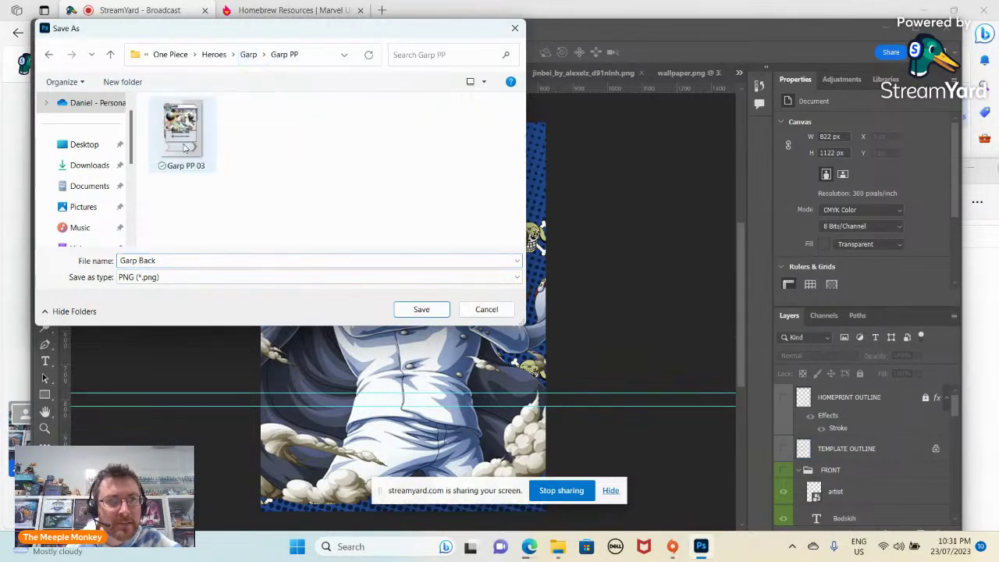
{"action": "key", "text": "ctrl+a"}
{"action": "left_click", "coordinate": [138, 261]}
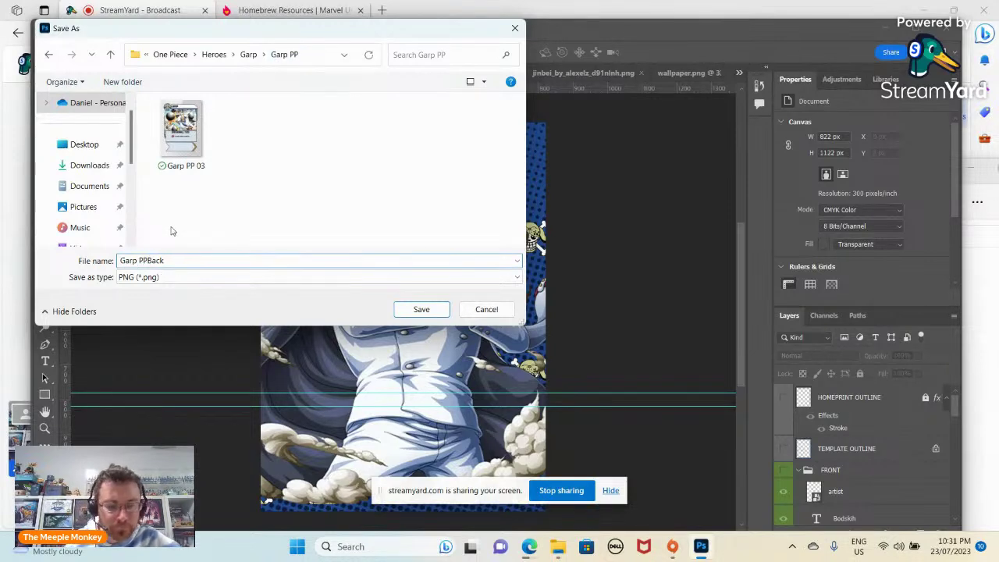
{"action": "left_click", "coordinate": [421, 309]}
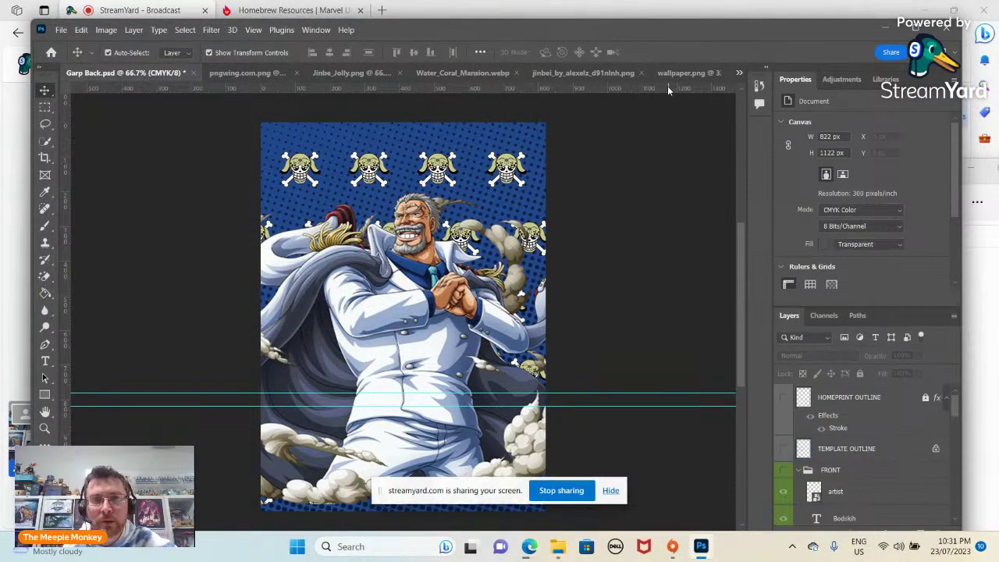
{"action": "left_click", "coordinate": [881, 32]}
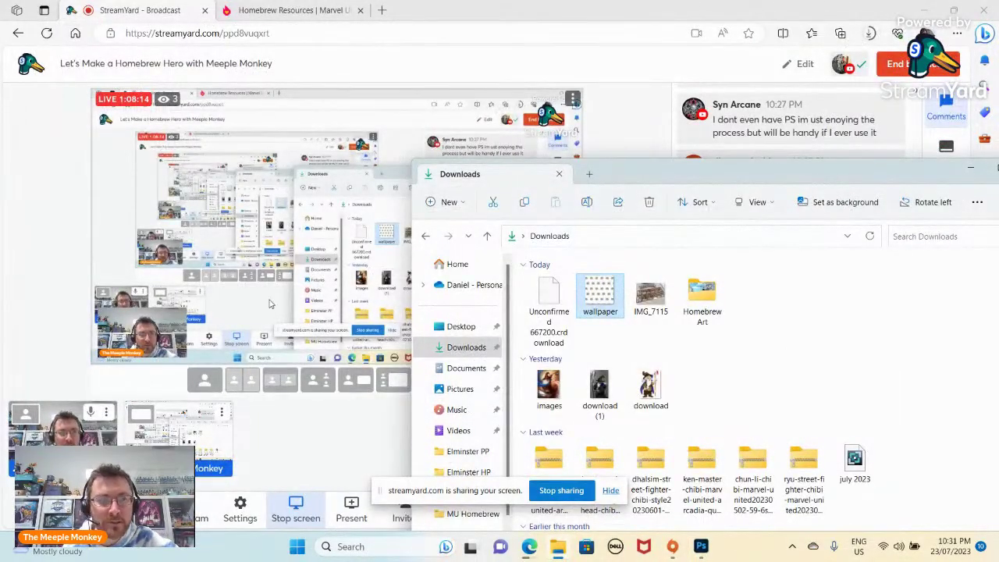